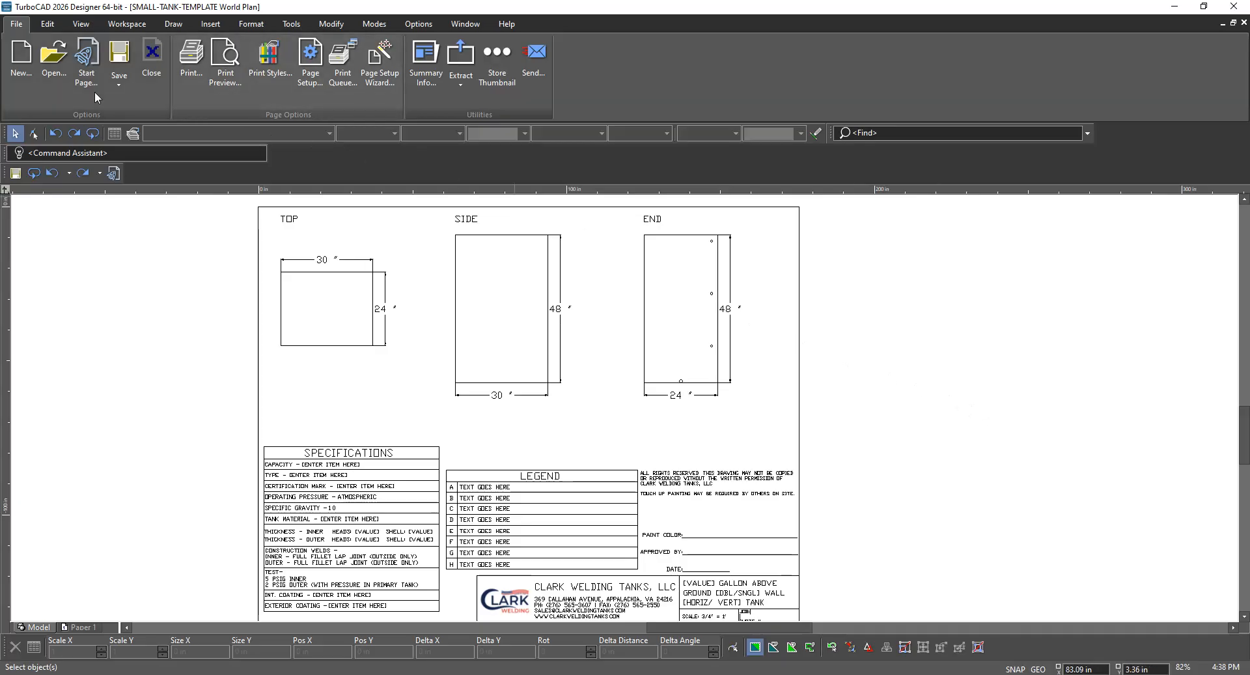
left_click(48, 60)
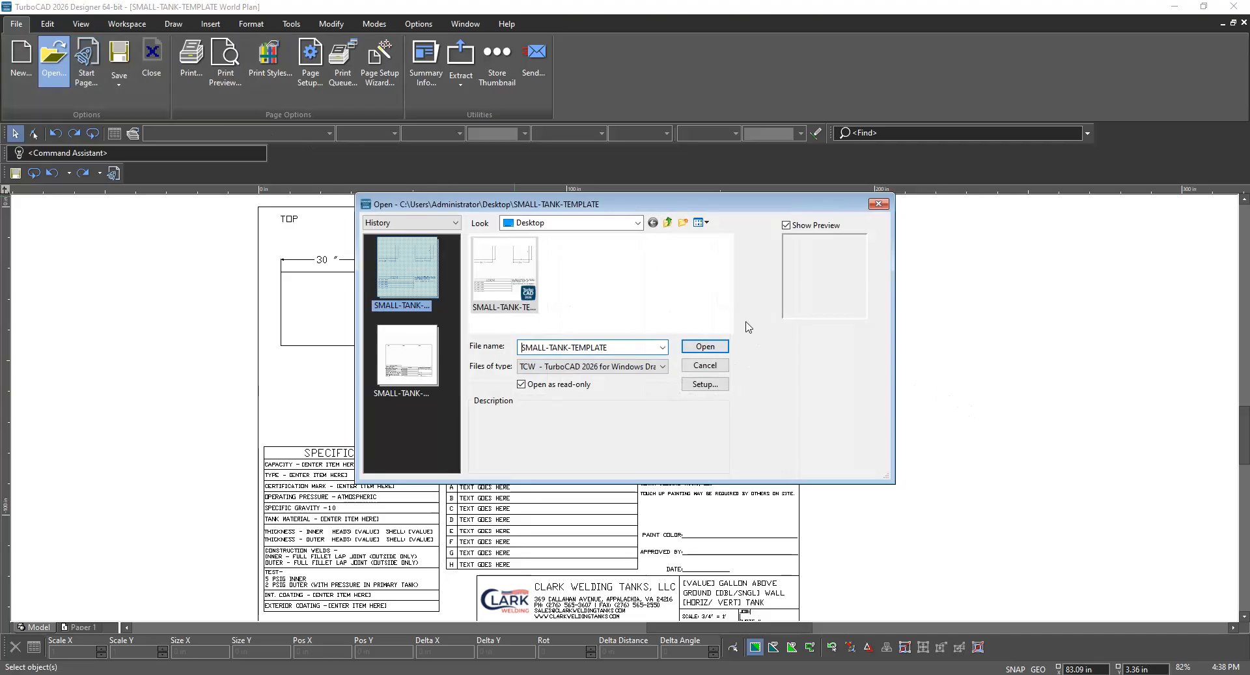
left_click(638, 223)
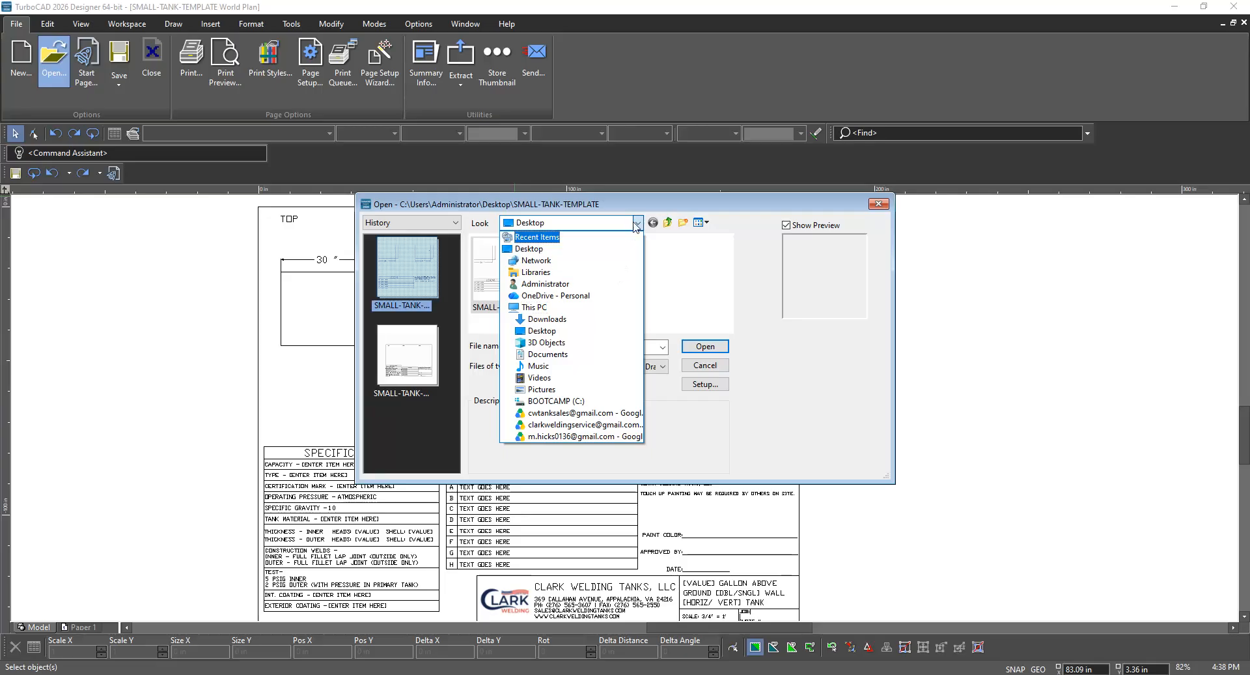
left_click(637, 225)
left_click(636, 224)
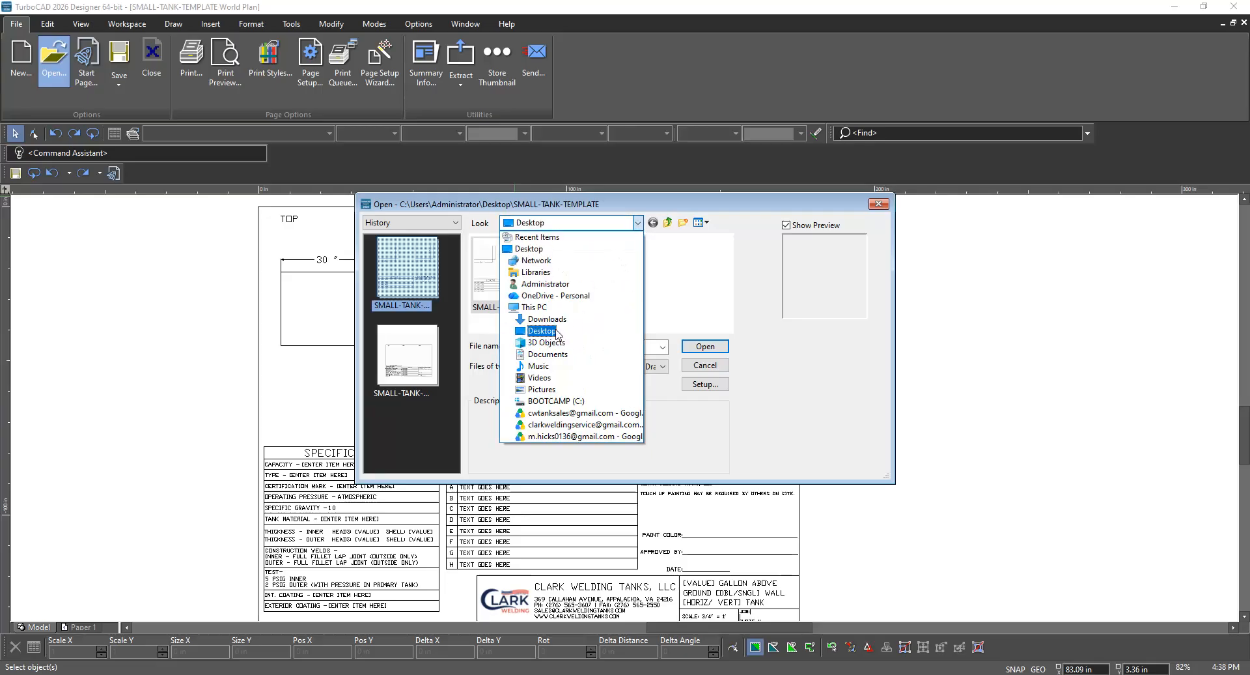
left_click(542, 330)
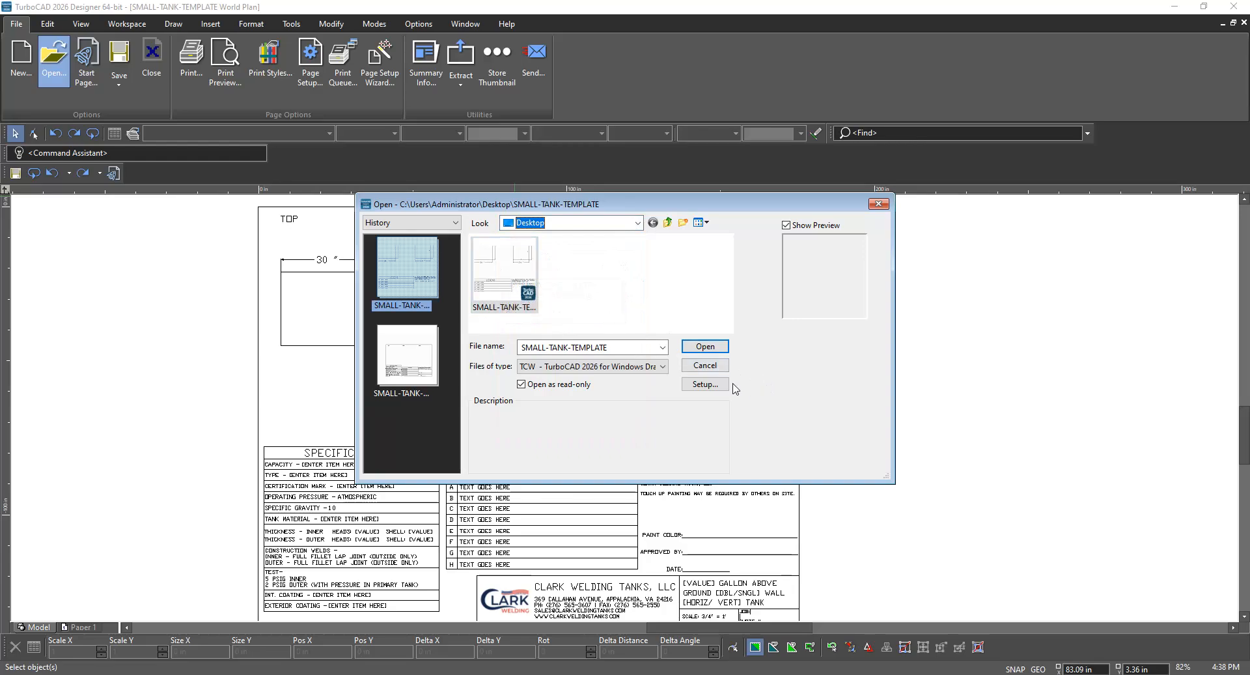
left_click(705, 365)
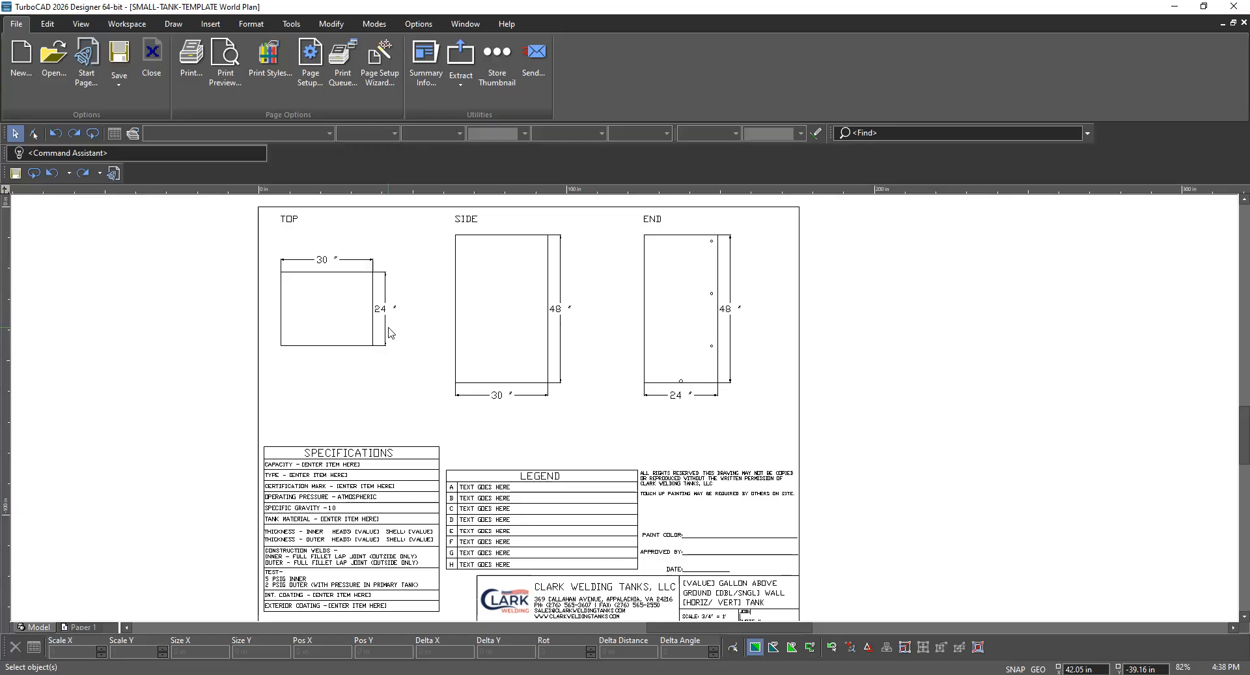
Set the text size of all the dimensions in the TOP, SIDE and END views to 1.75 in
left_click(322, 260)
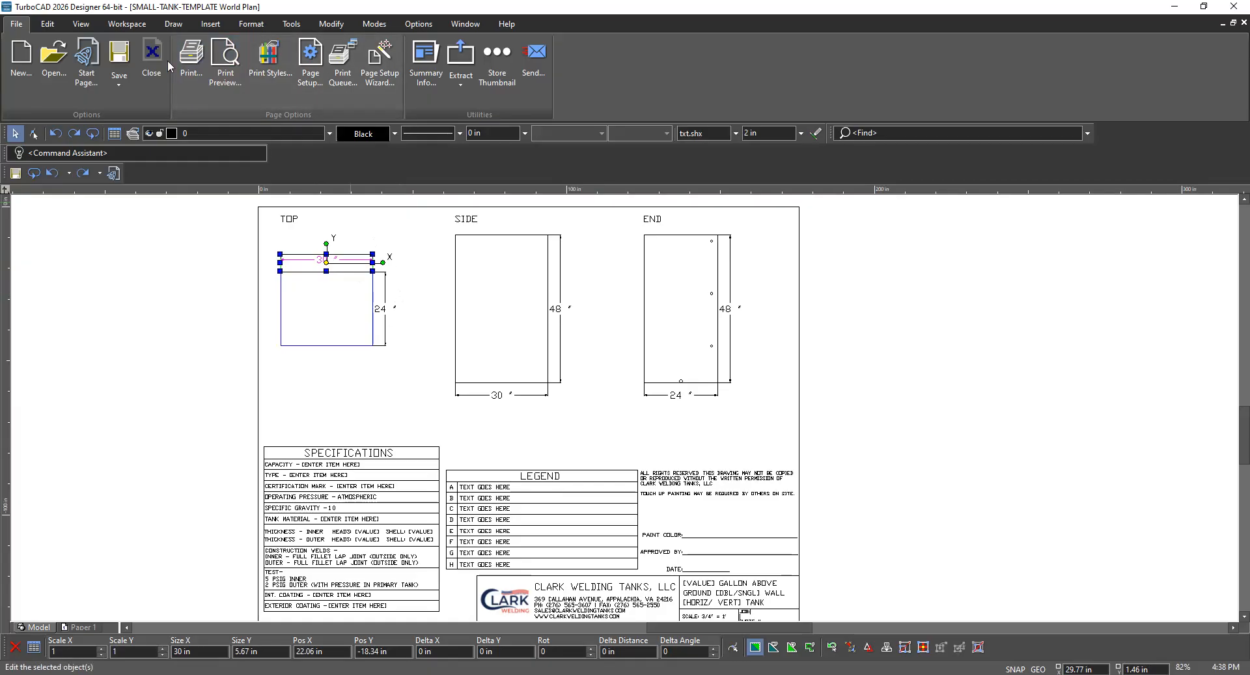
left_click(431, 323)
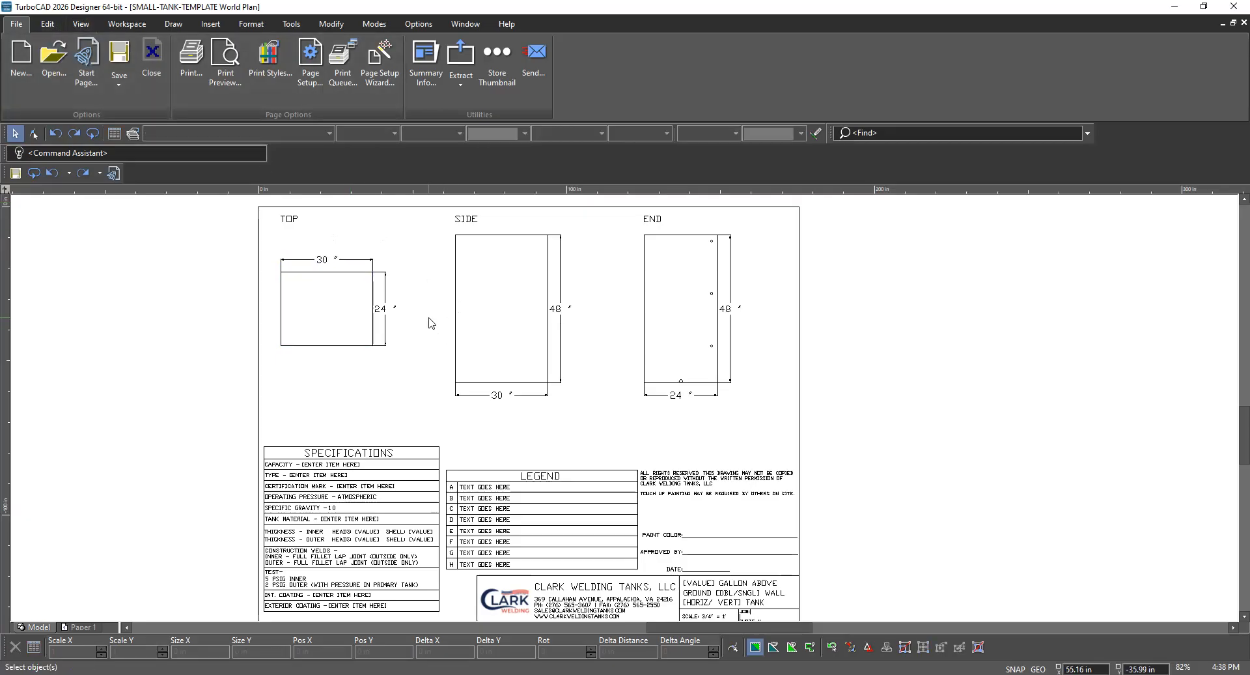
left_click(338, 267)
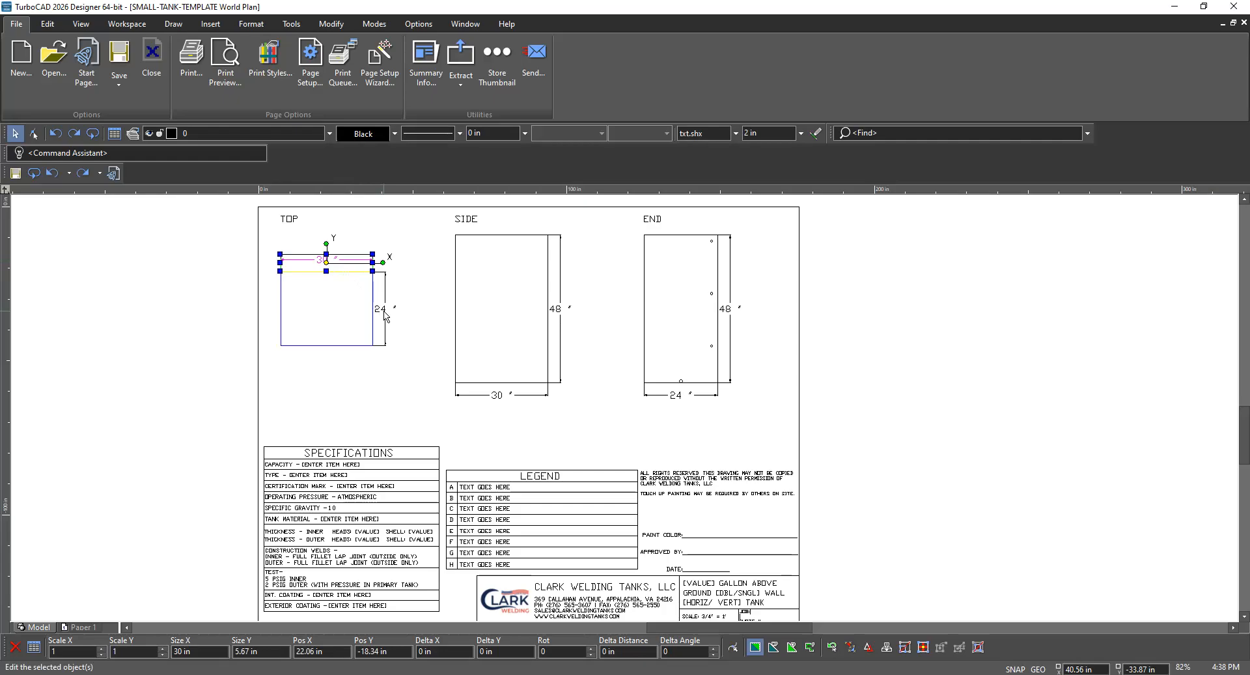
left_click(385, 316, "shift")
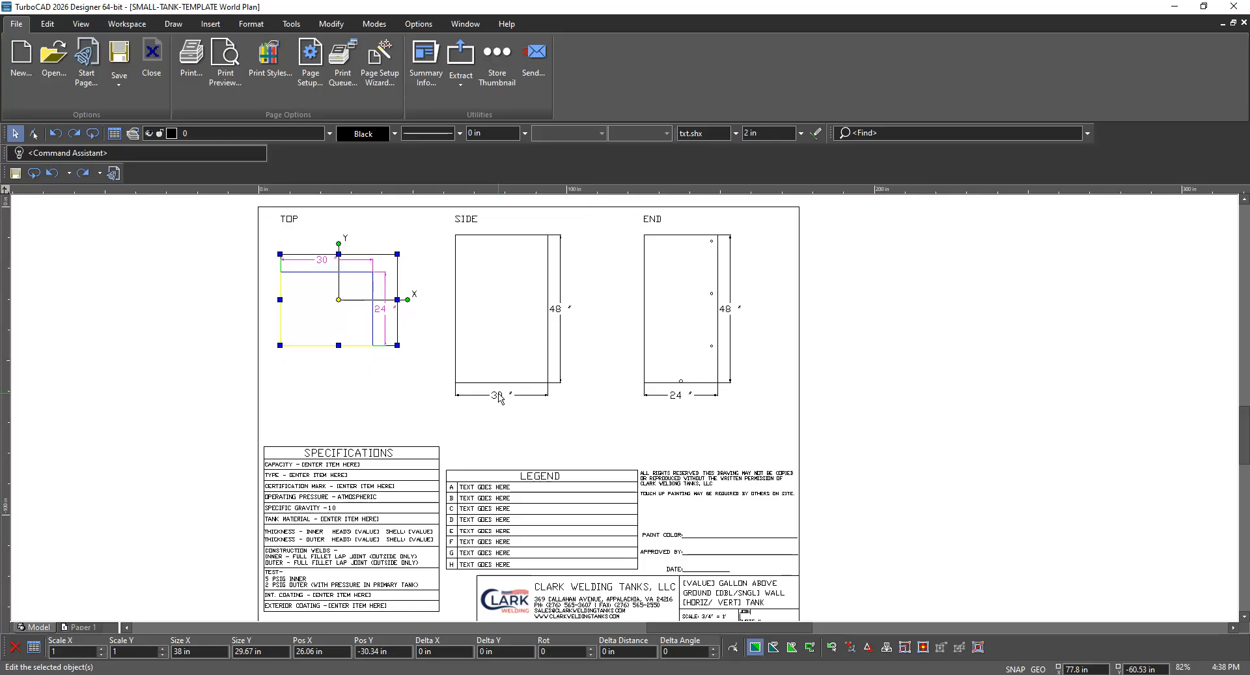
left_click(499, 397, "shift")
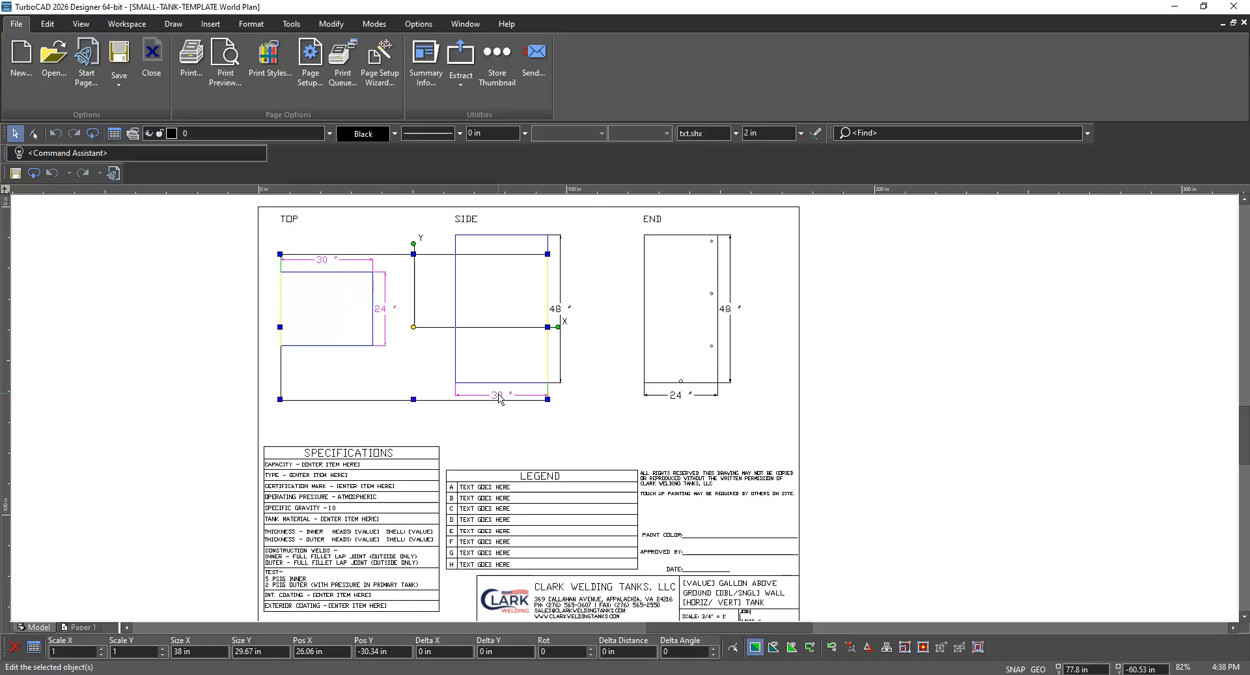
left_click(562, 314, "shift")
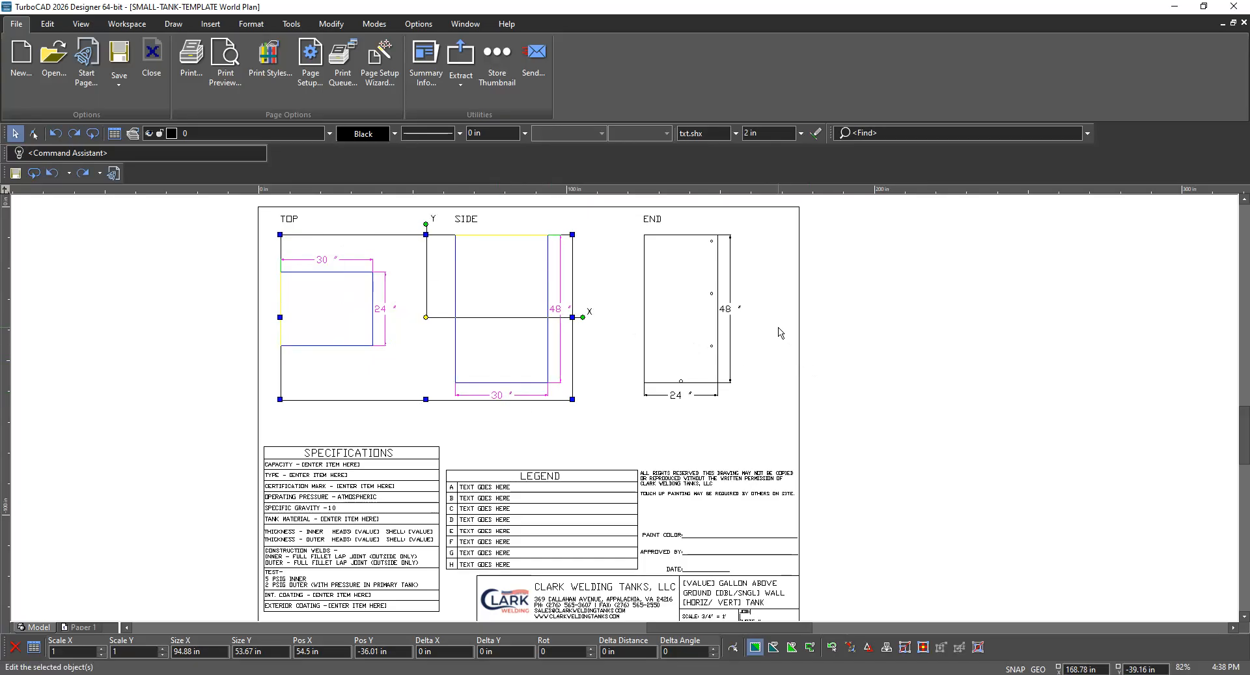
left_click(730, 310, "shift")
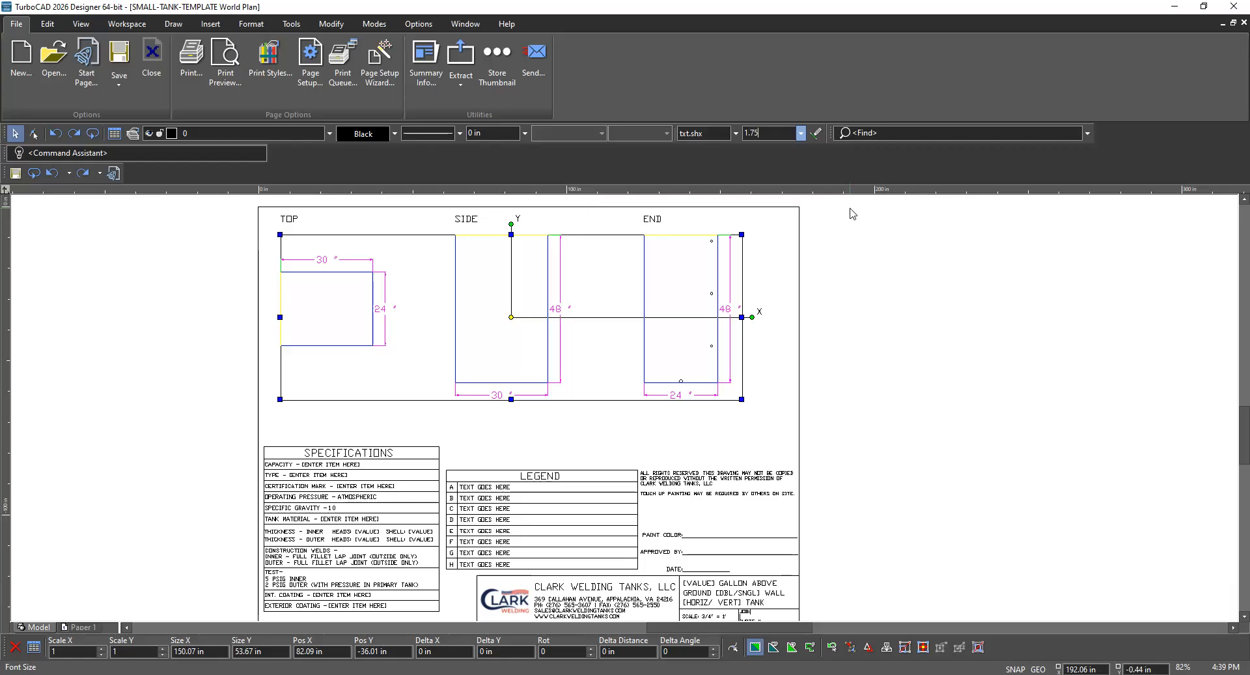
key("Return")
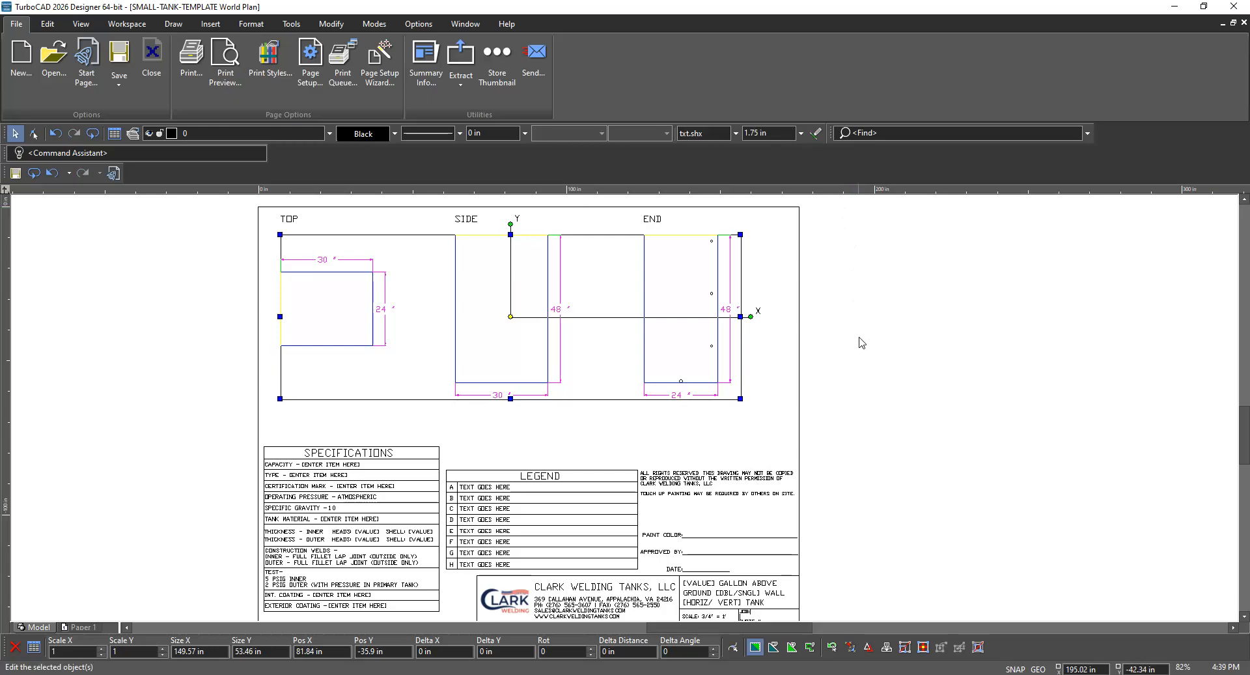
left_click(781, 396)
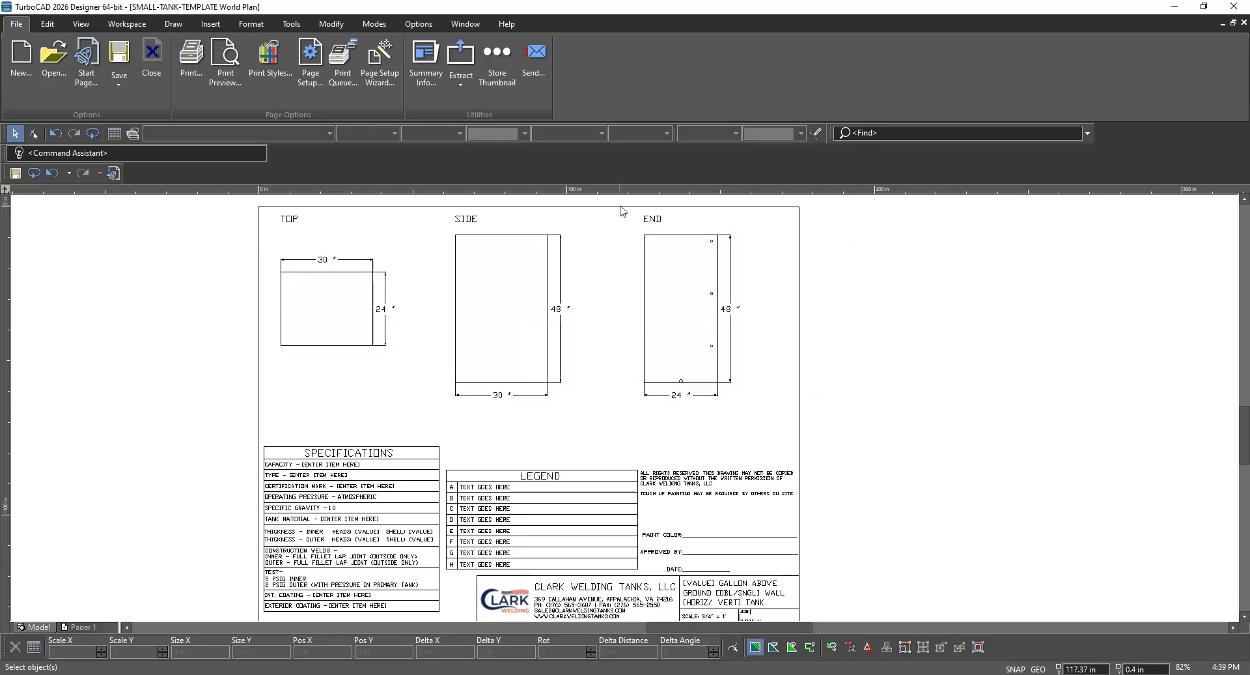
Set the text size of the TOP, SIDE and END view labels to 2.5 in
left_click(650, 225)
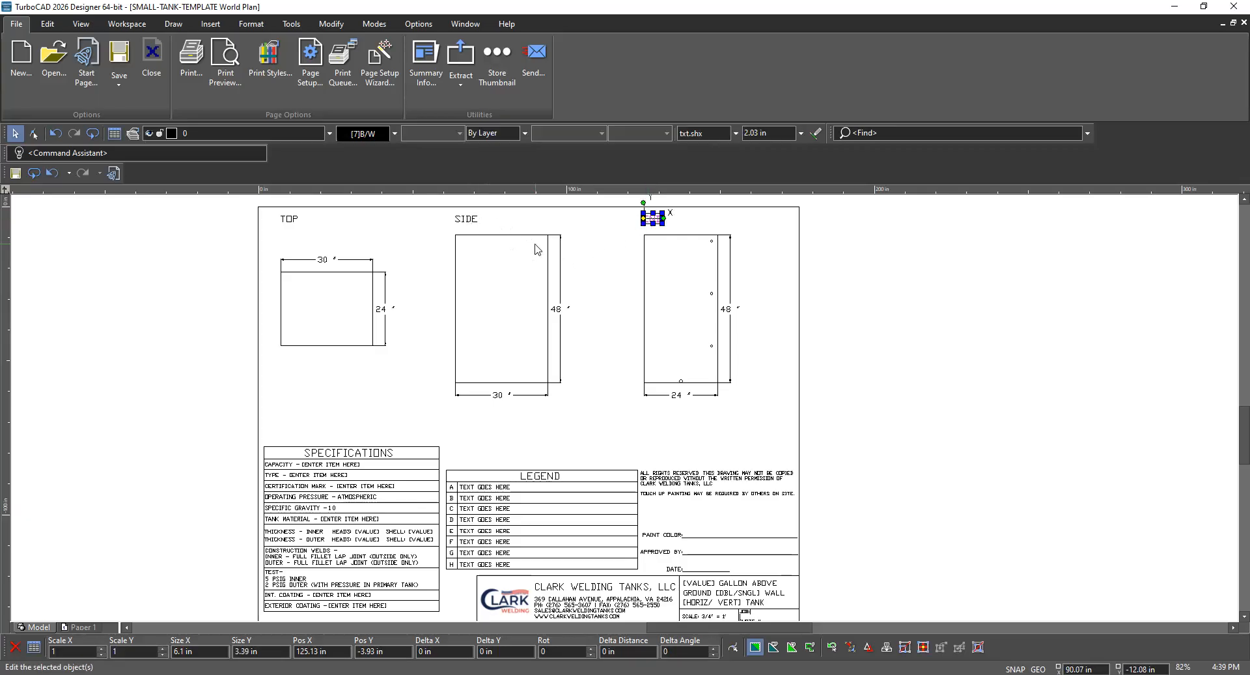
left_click(288, 218)
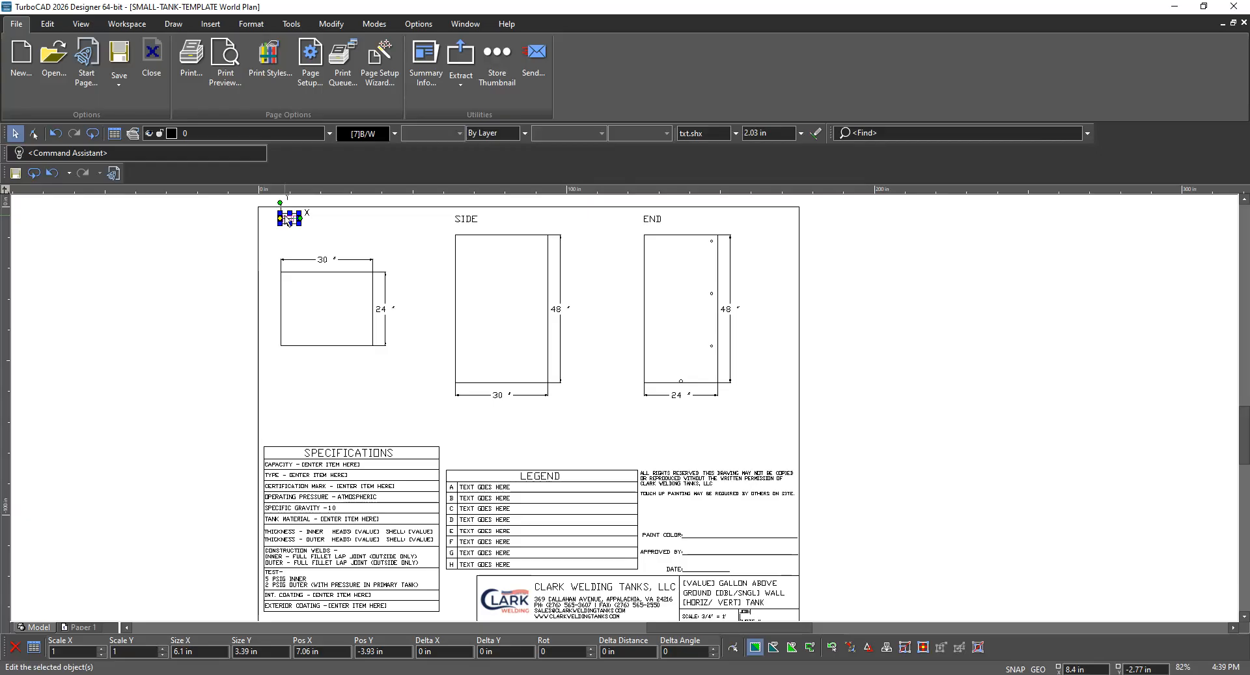
left_click(469, 225, "shift")
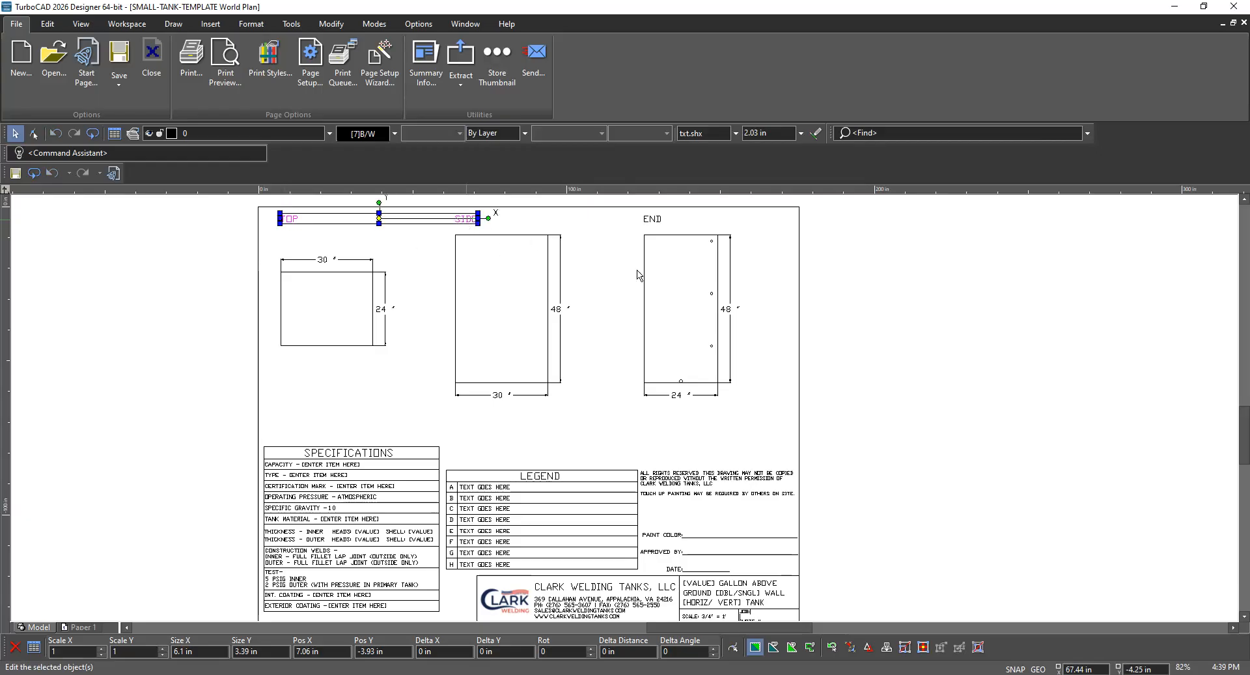
left_click(661, 221, "shift")
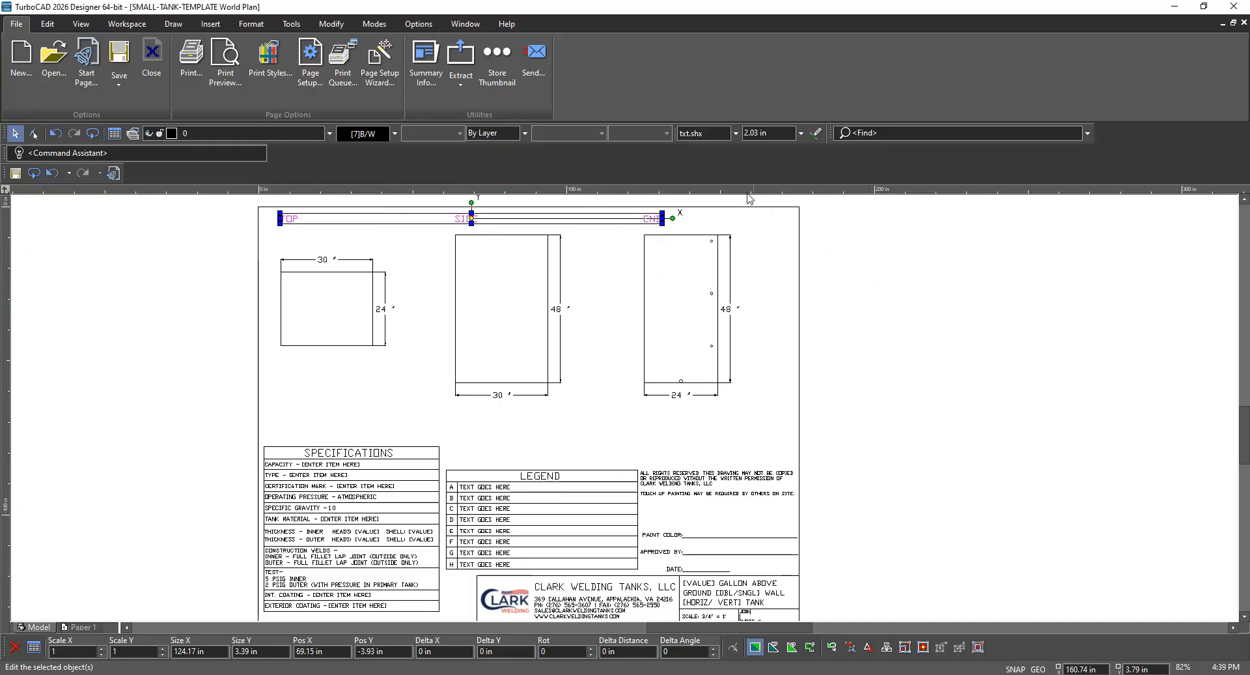
double_click(754, 133)
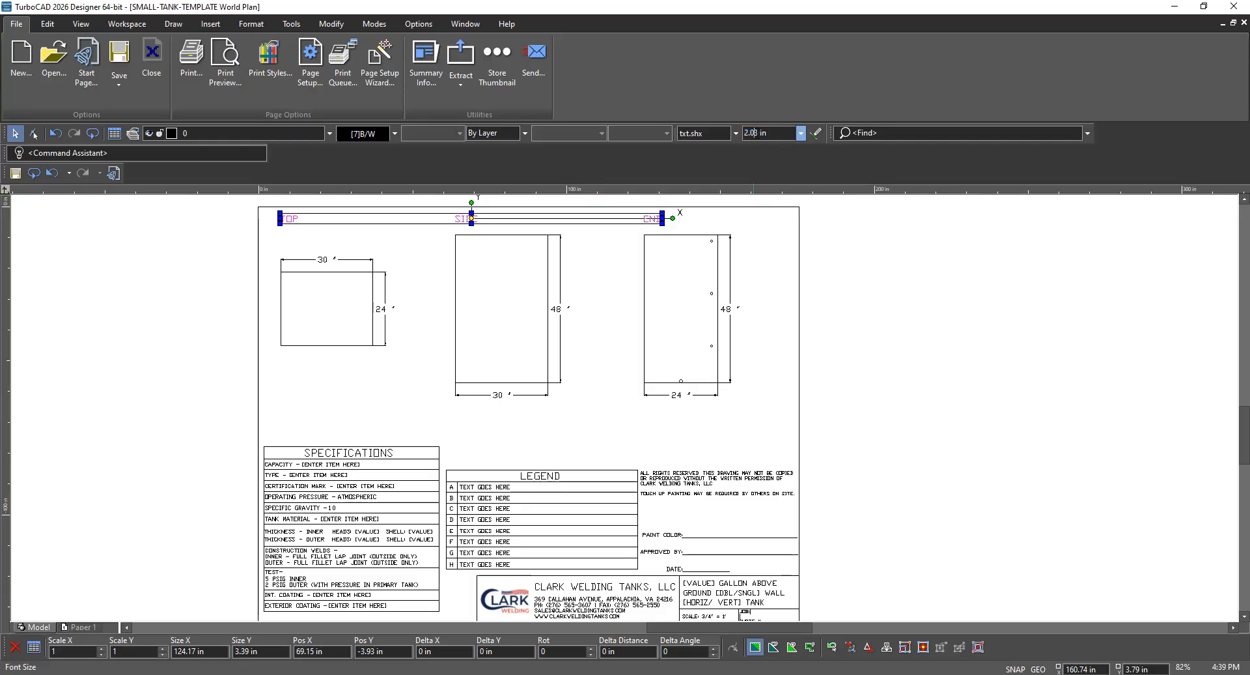
left_click_drag(758, 134, 739, 132)
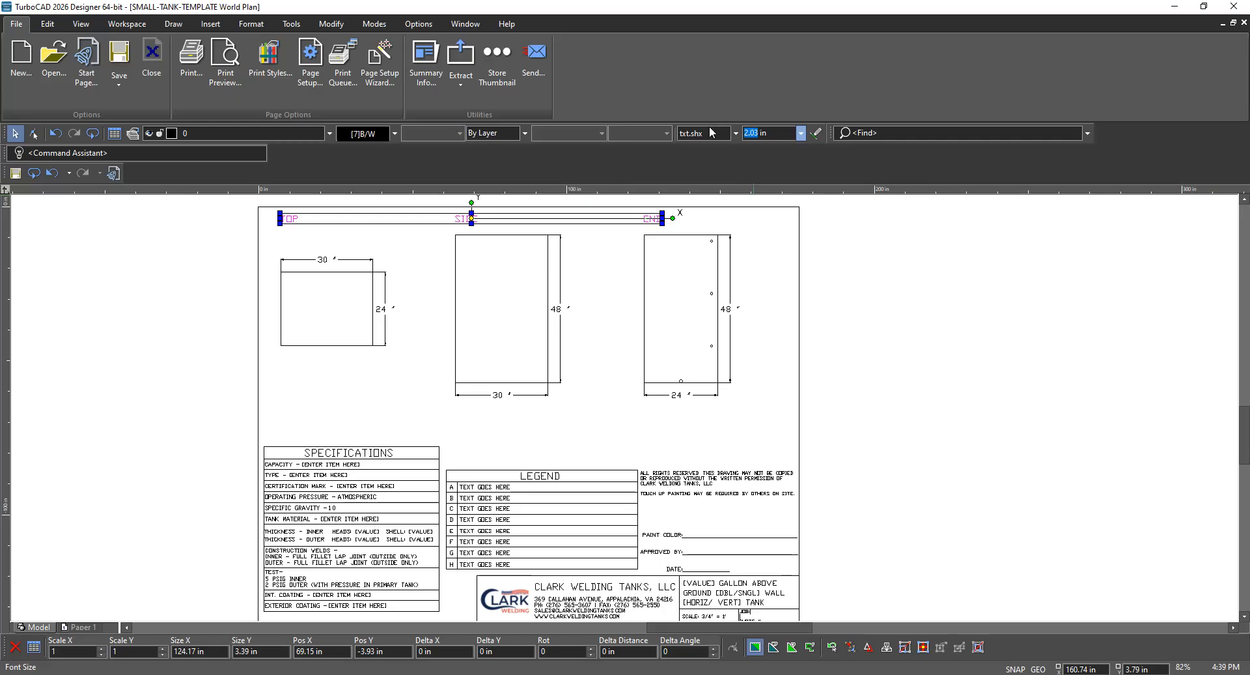
type(".5")
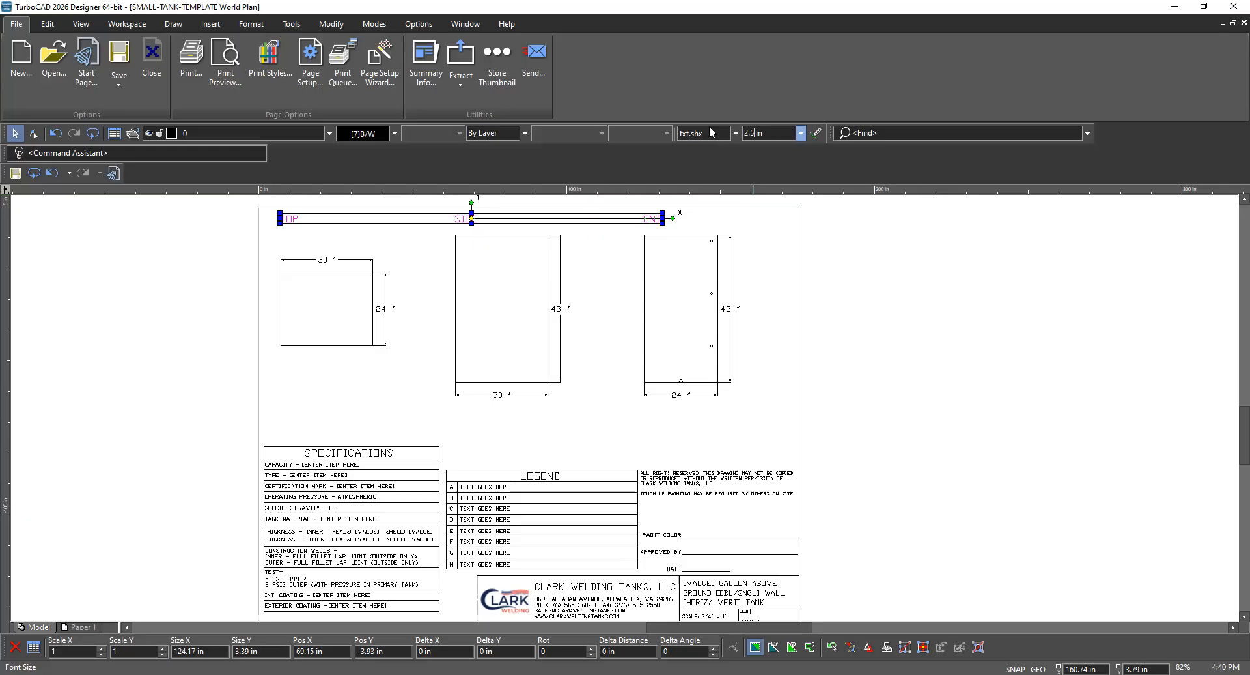
key("Return")
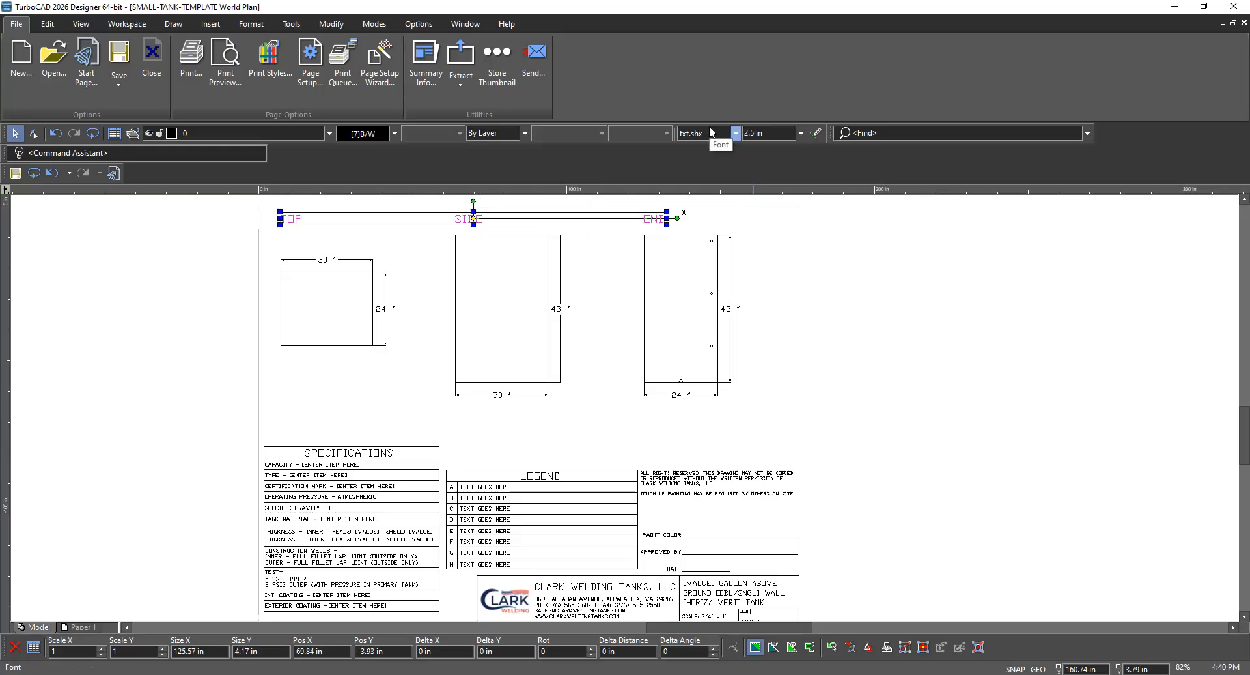
key("Escape")
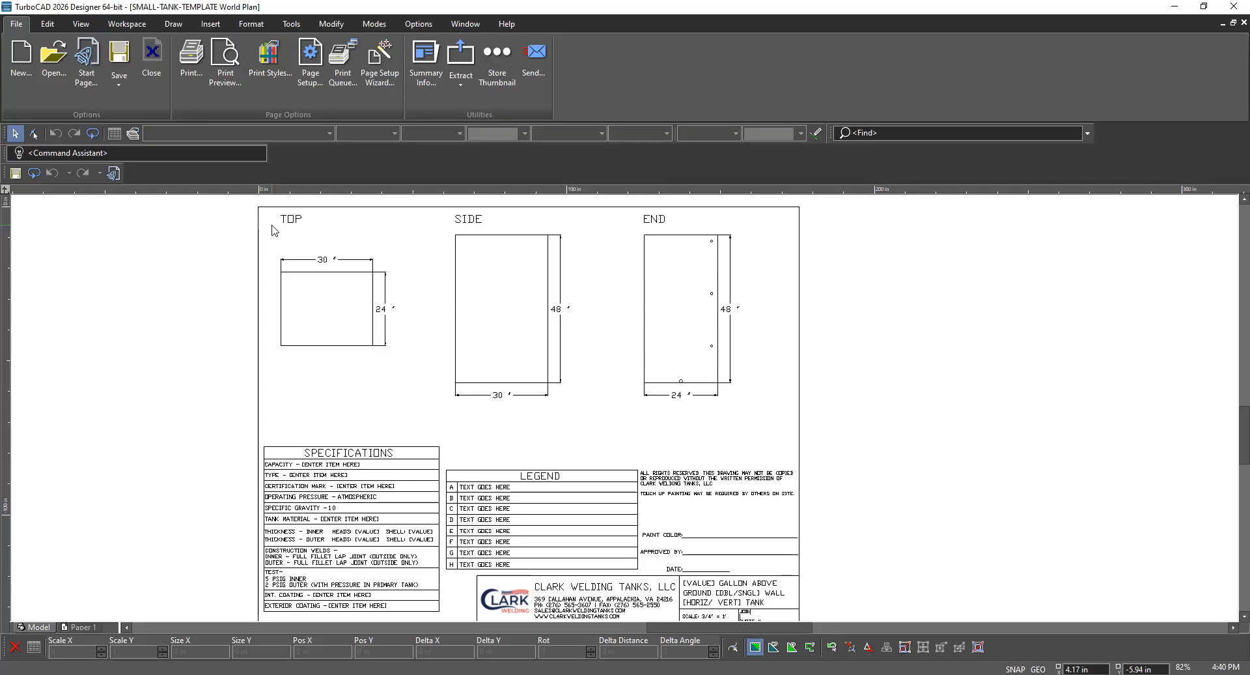
Move the three tank views with their dimensions straight down about 7 in, leaving the view labels in place
left_click_drag(272, 226, 773, 439)
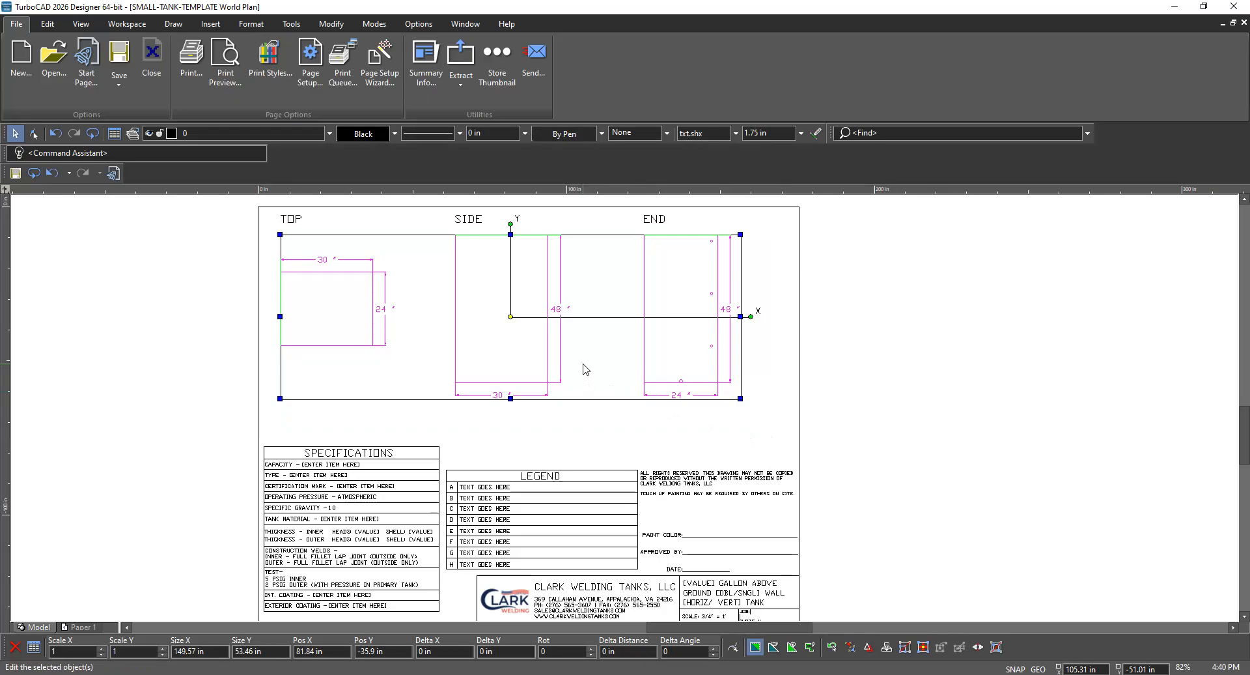
left_click_drag(586, 369, 583, 387)
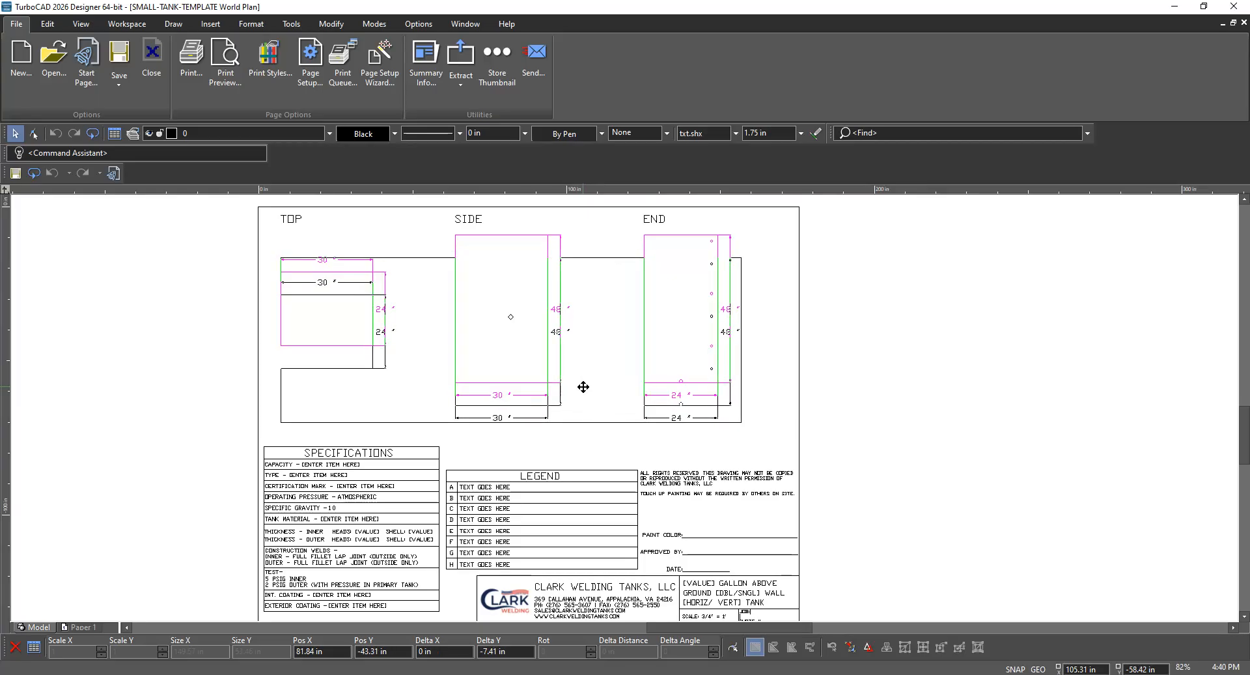
left_click_drag(583, 387, 582, 387)
left_click(768, 299)
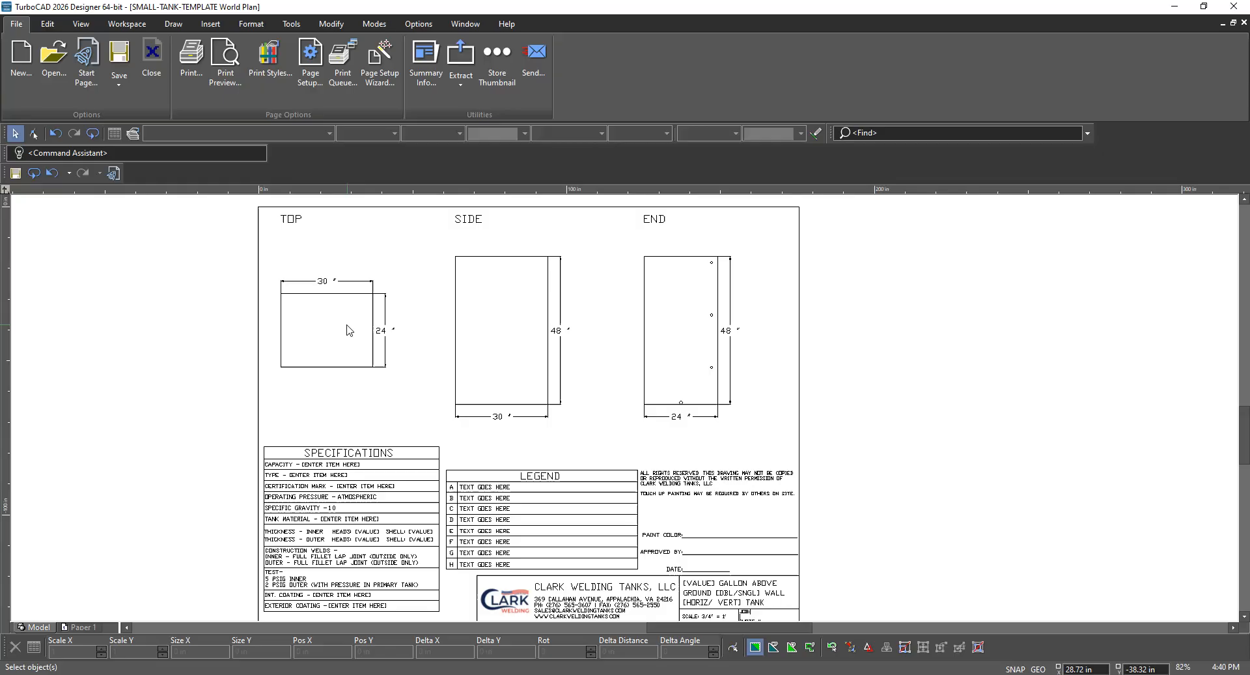
scroll(347, 330, "up", 3)
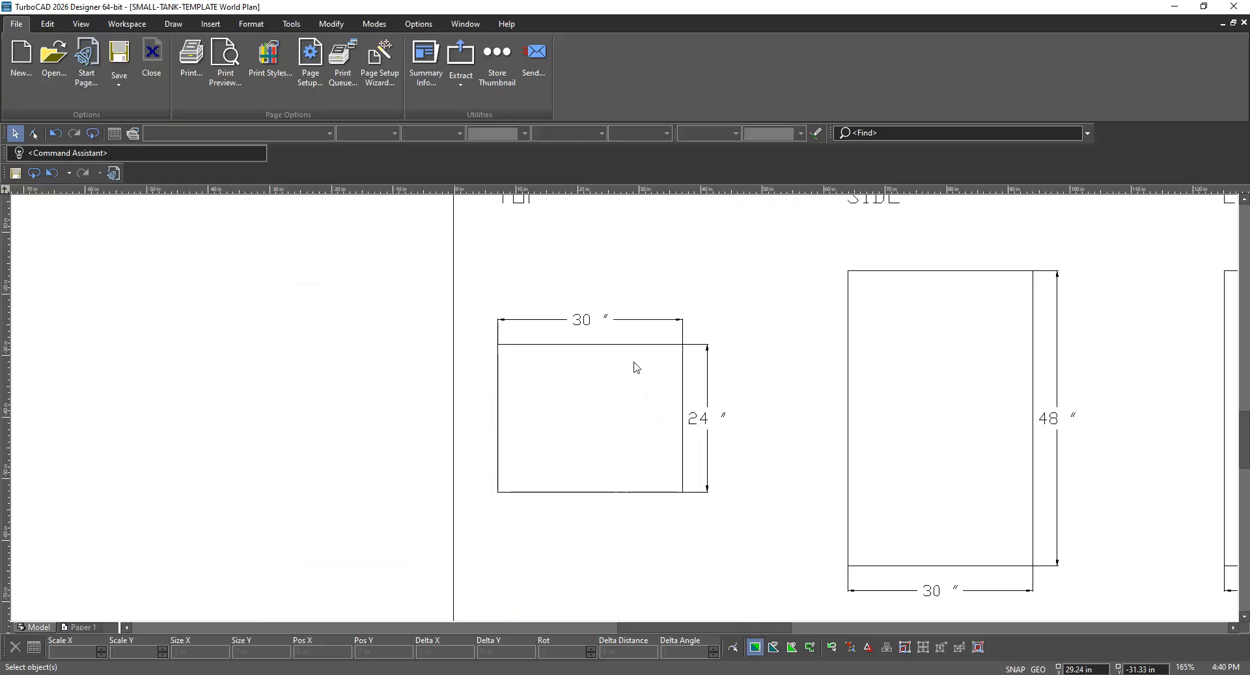
left_click(605, 325)
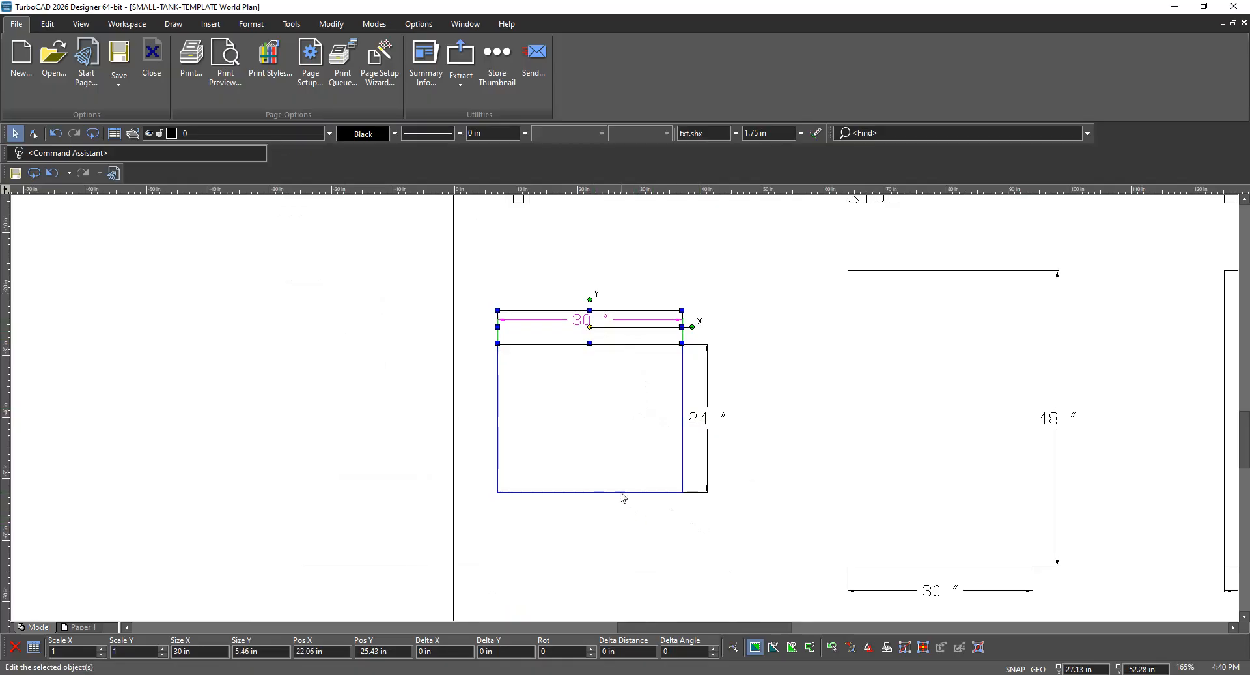
left_click(629, 538)
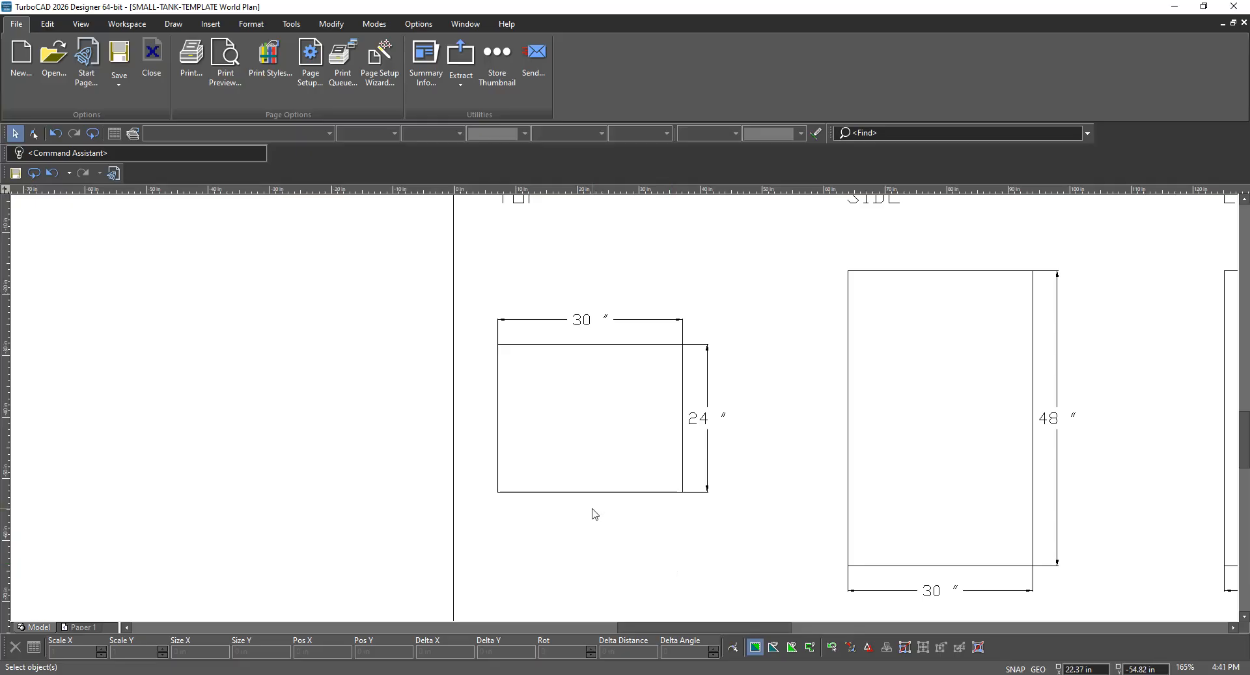
left_click(173, 24)
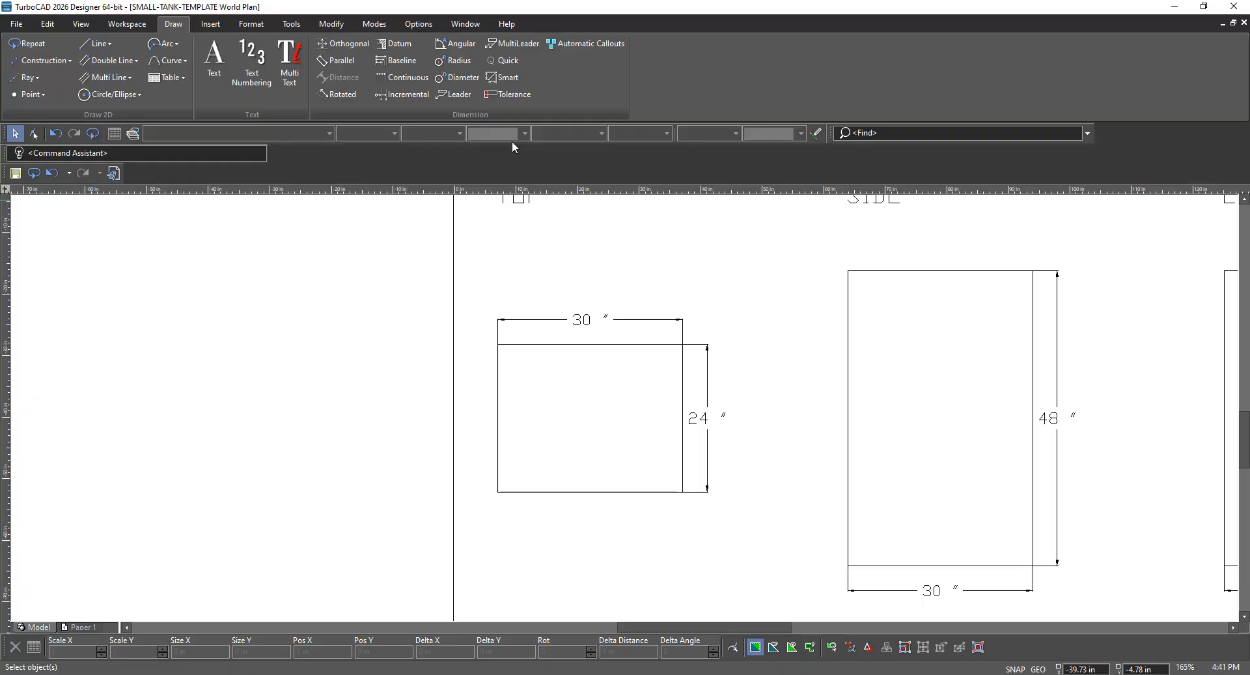
left_click(500, 78)
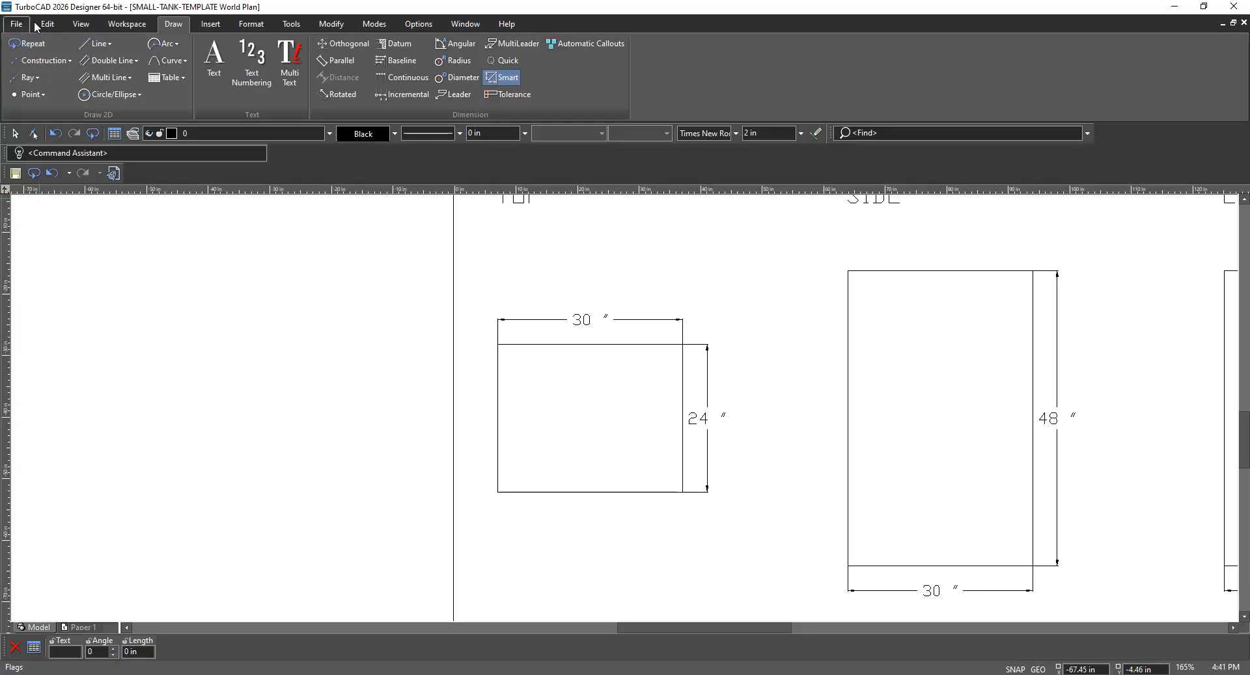
left_click(15, 134)
left_click(684, 336)
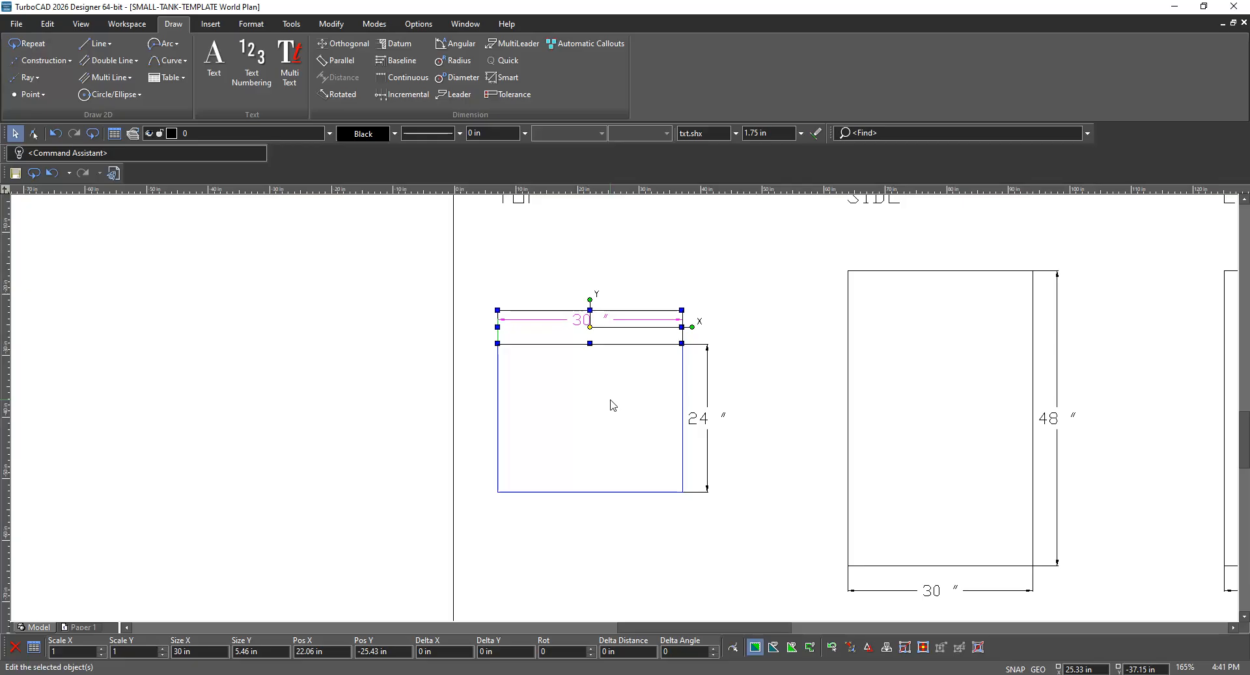
left_click(733, 343)
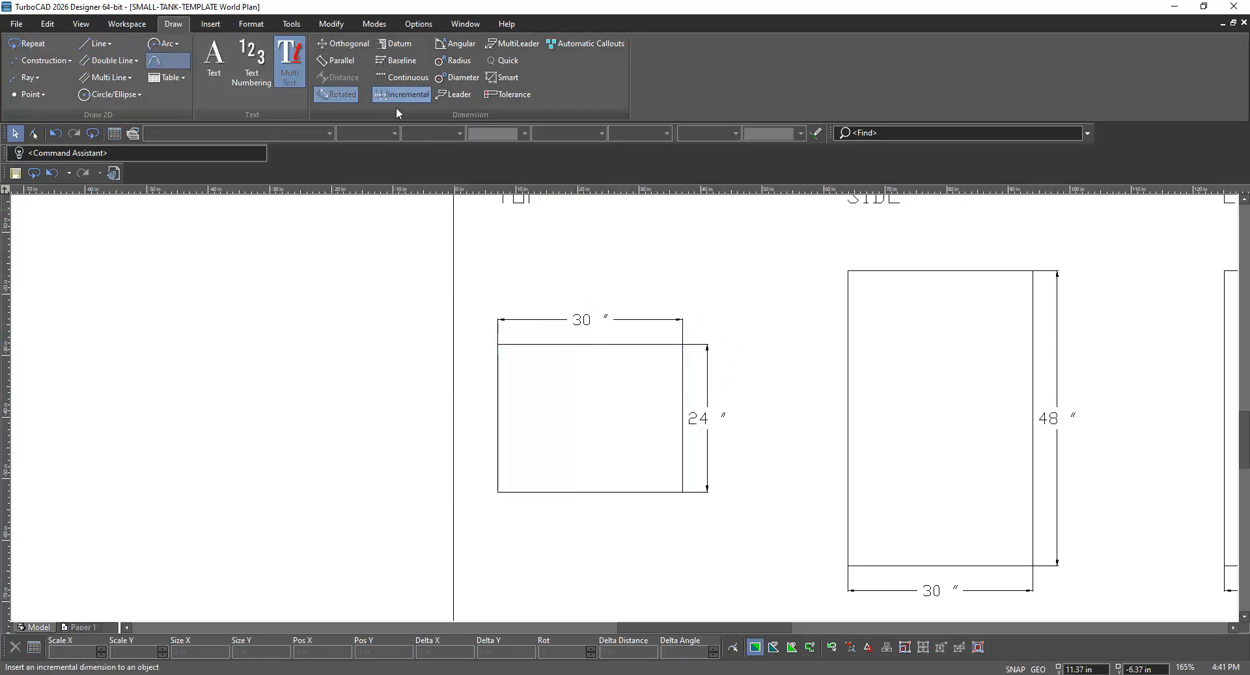
Add a Smart dimension to the lower edge of the TOP view, with its dimension line offset 4 in below the edge
left_click(503, 77)
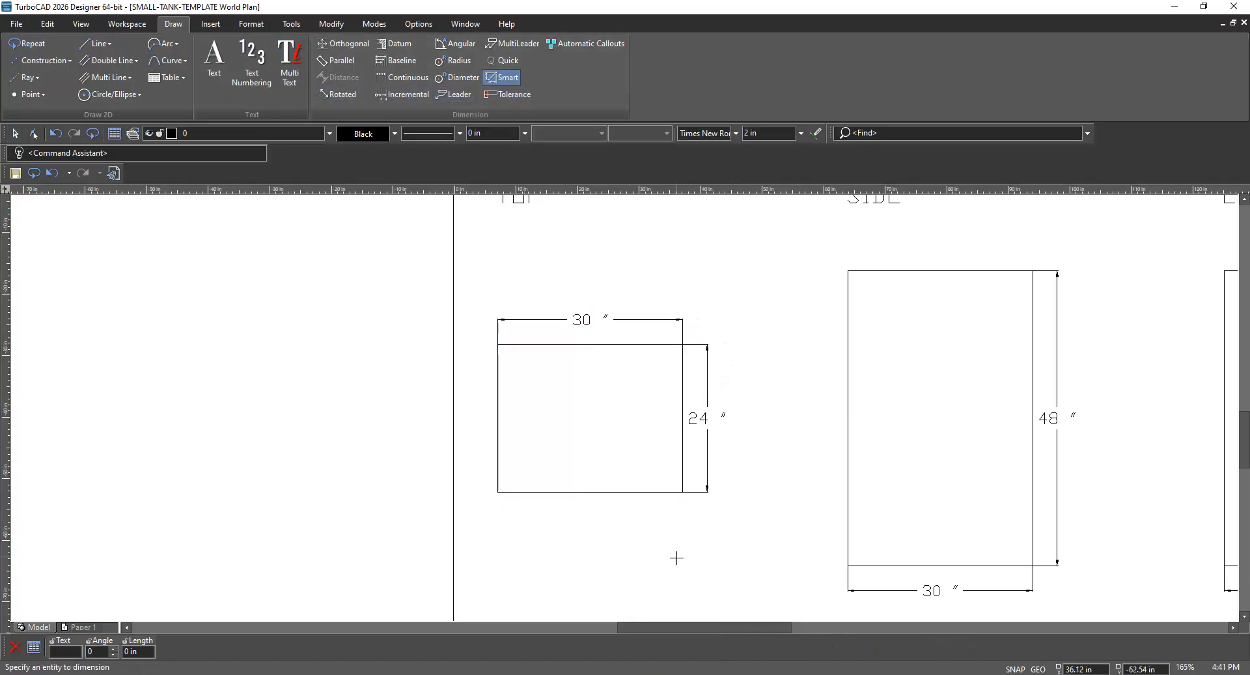
left_click(600, 491)
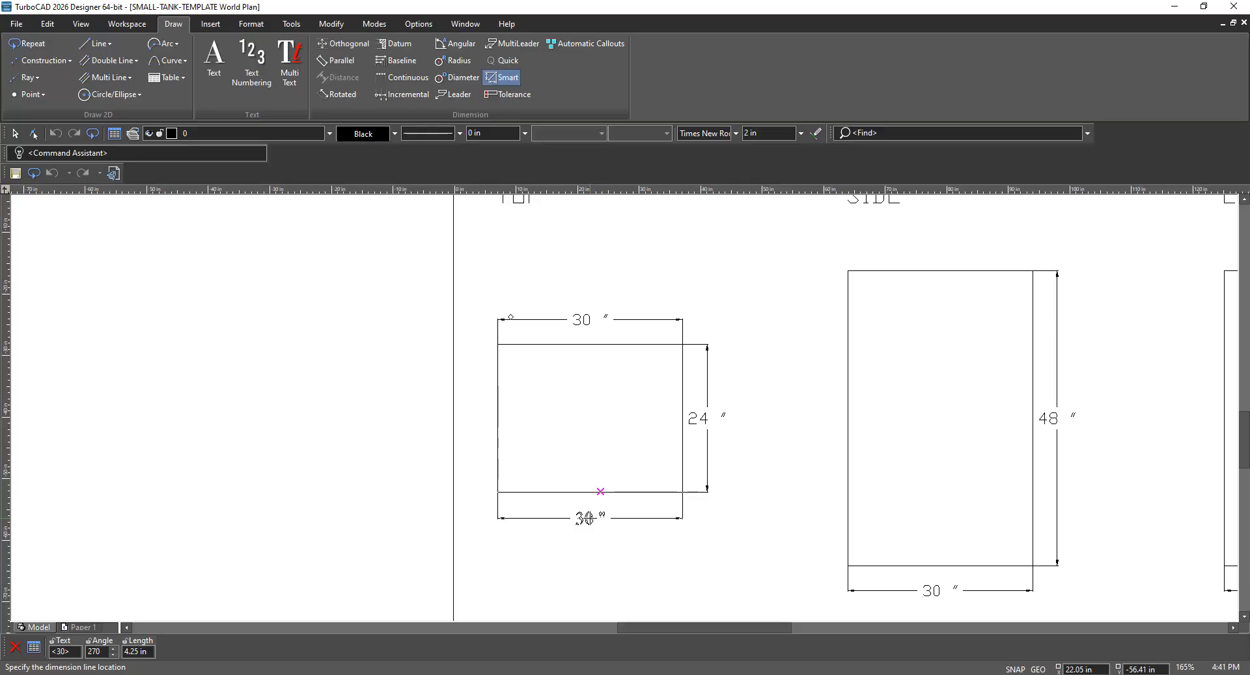
key("Tab")
key("Tab")
key("Tab")
type("4")
key("Return")
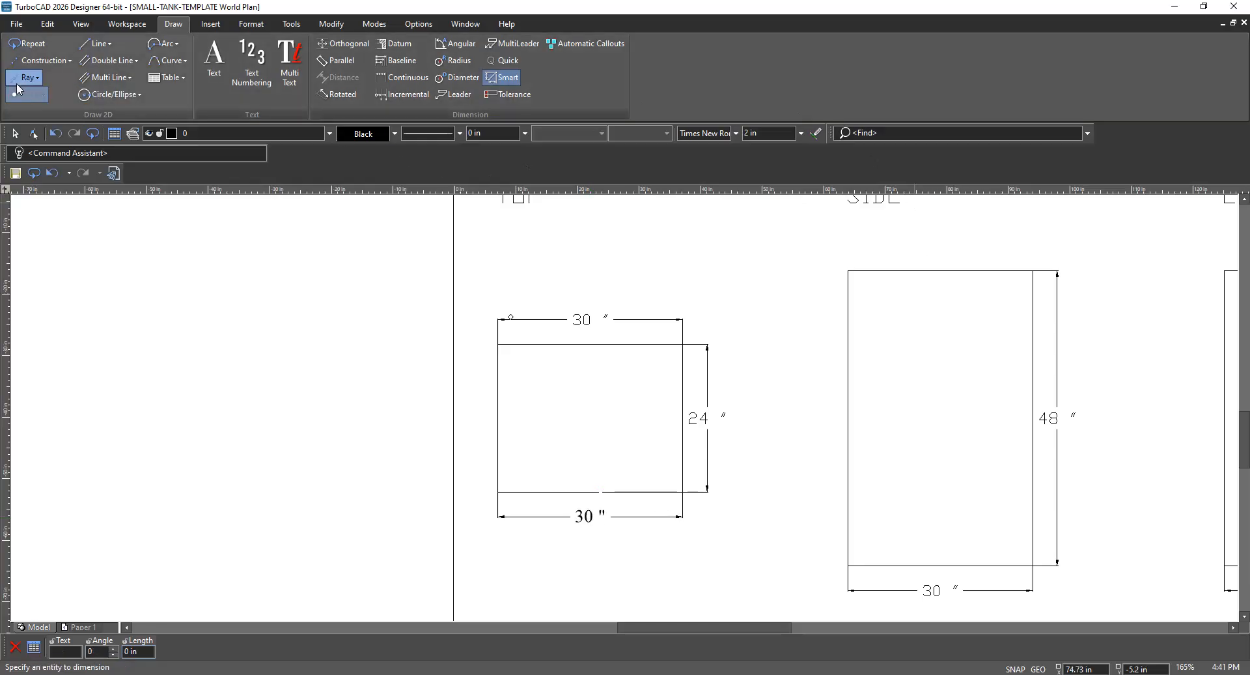
left_click(15, 135)
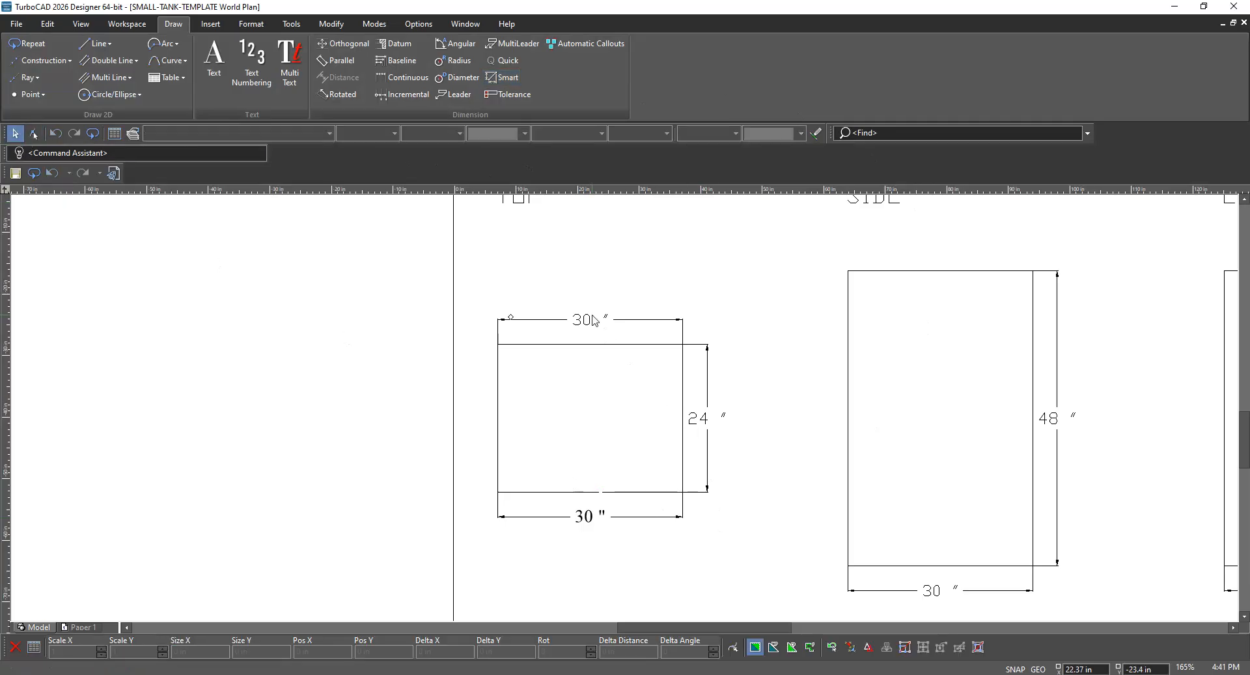
Delete the original width dimension above the TOP view
left_click(590, 320)
left_click(697, 276)
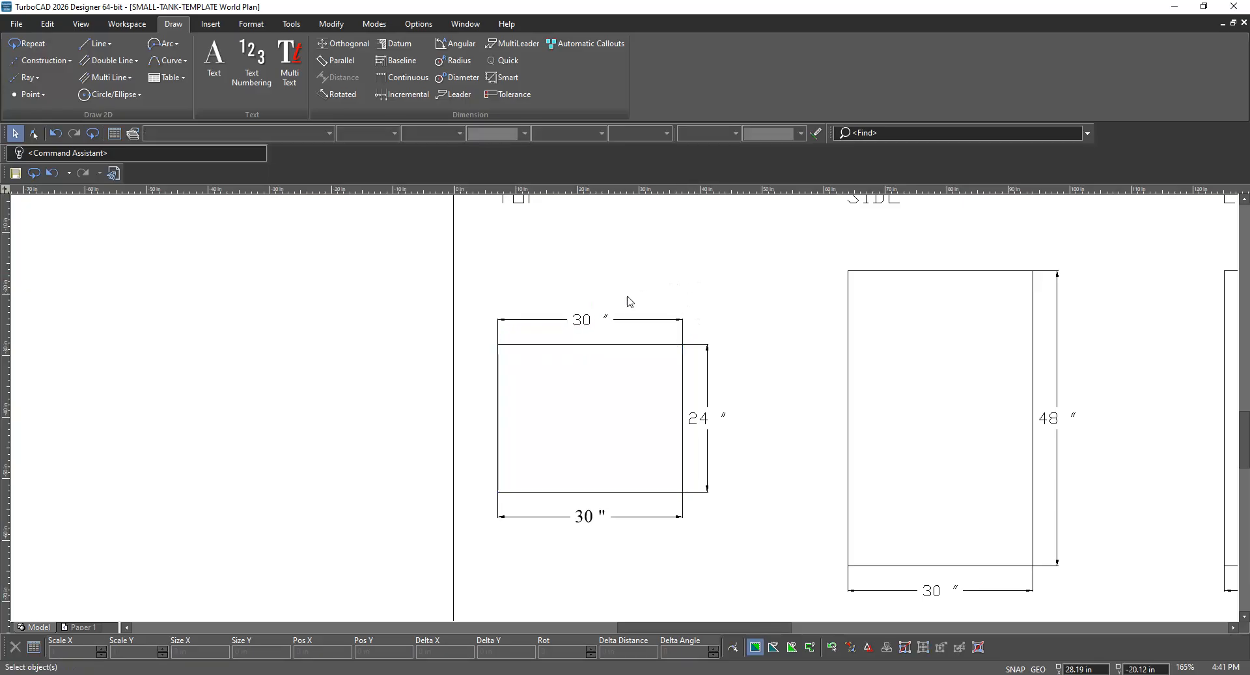
left_click(578, 321)
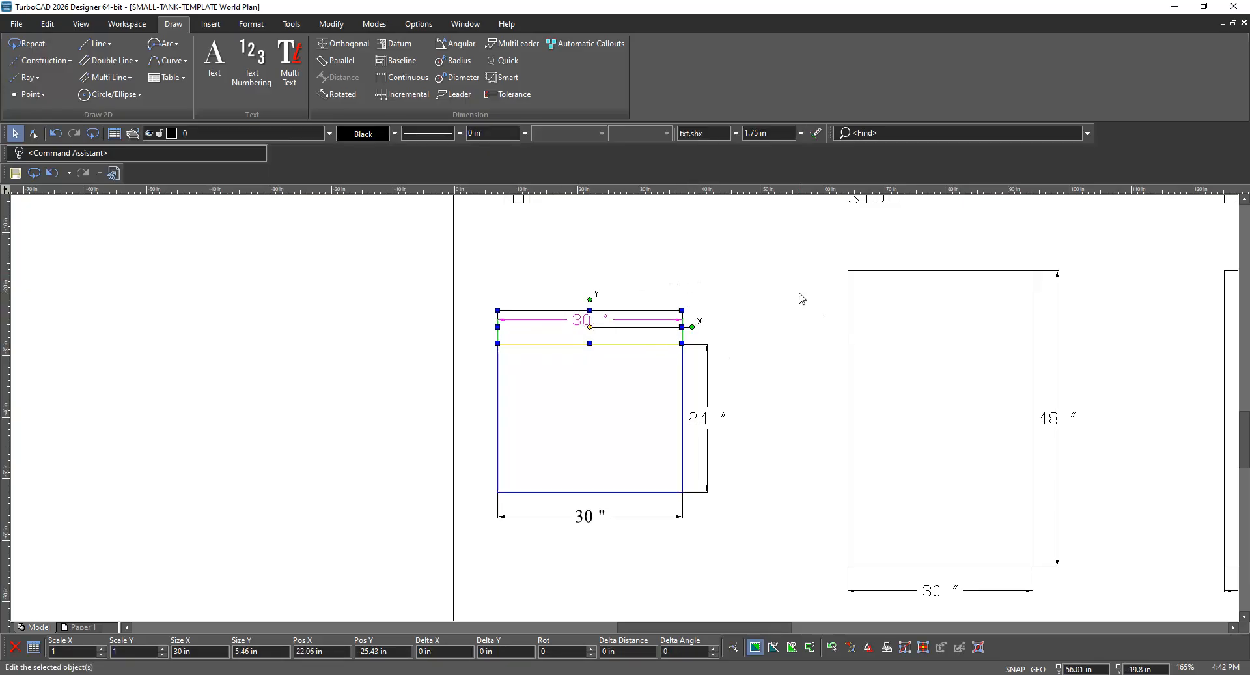
key("Delete")
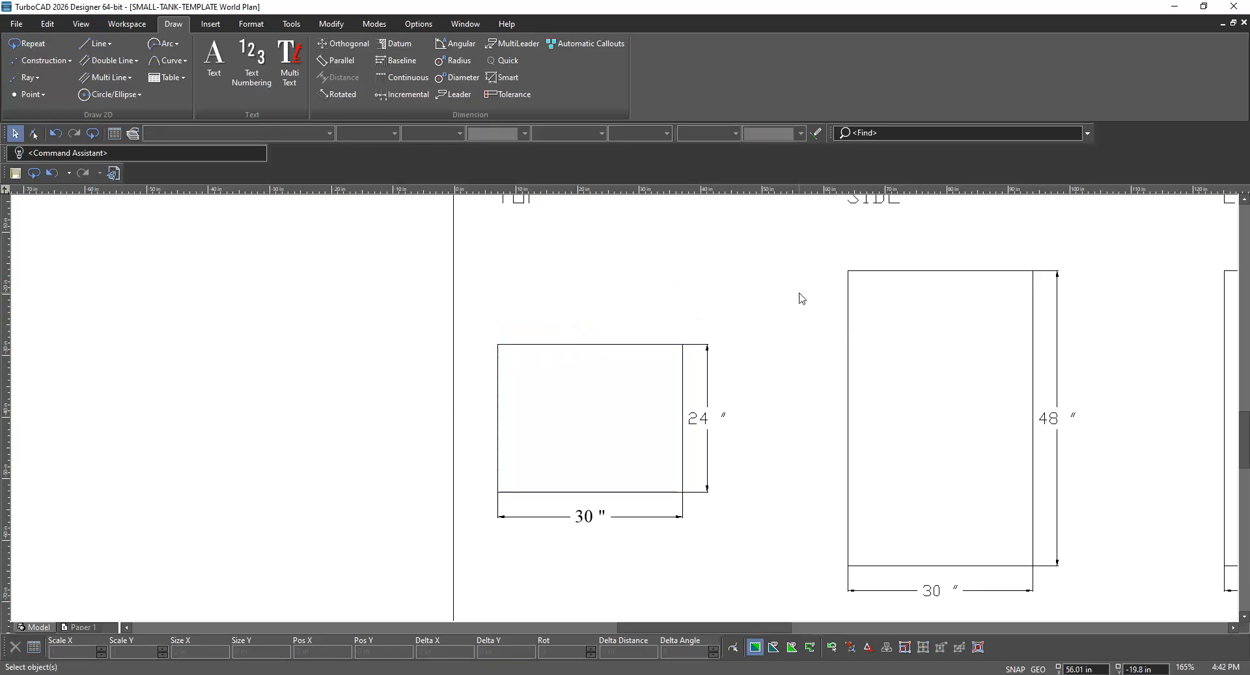
Change the font of the new width dimension below the TOP view to txt.shx
left_click(708, 423)
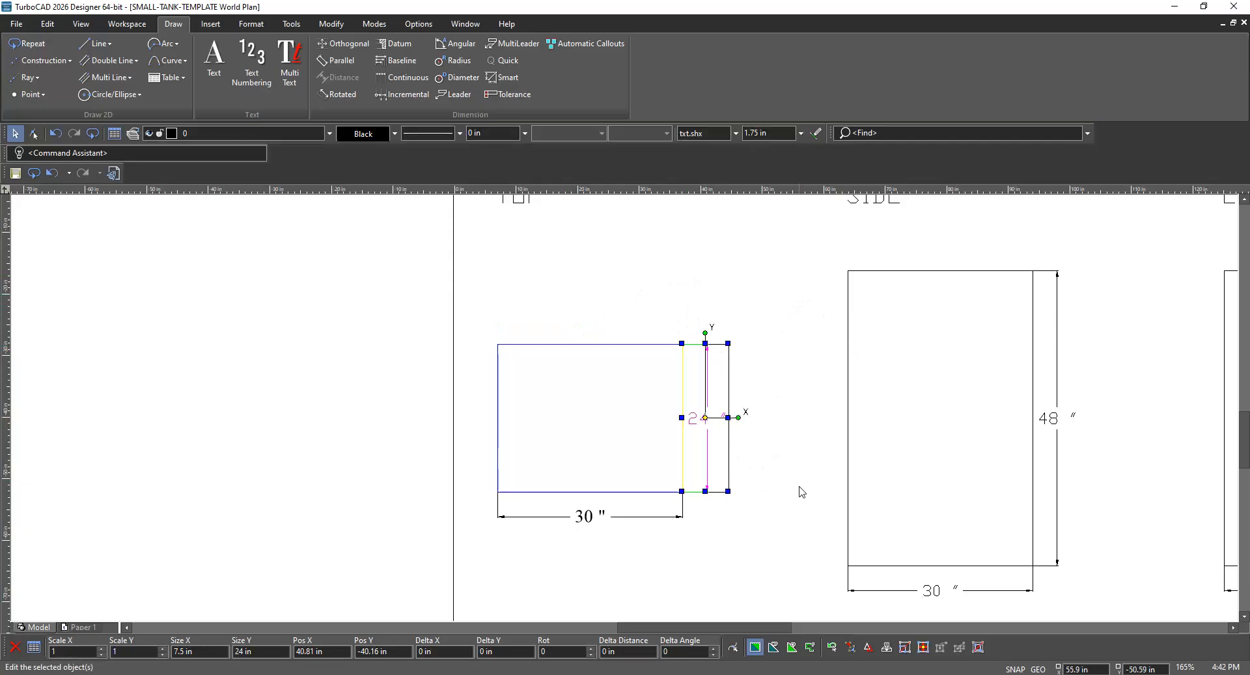
left_click(594, 521)
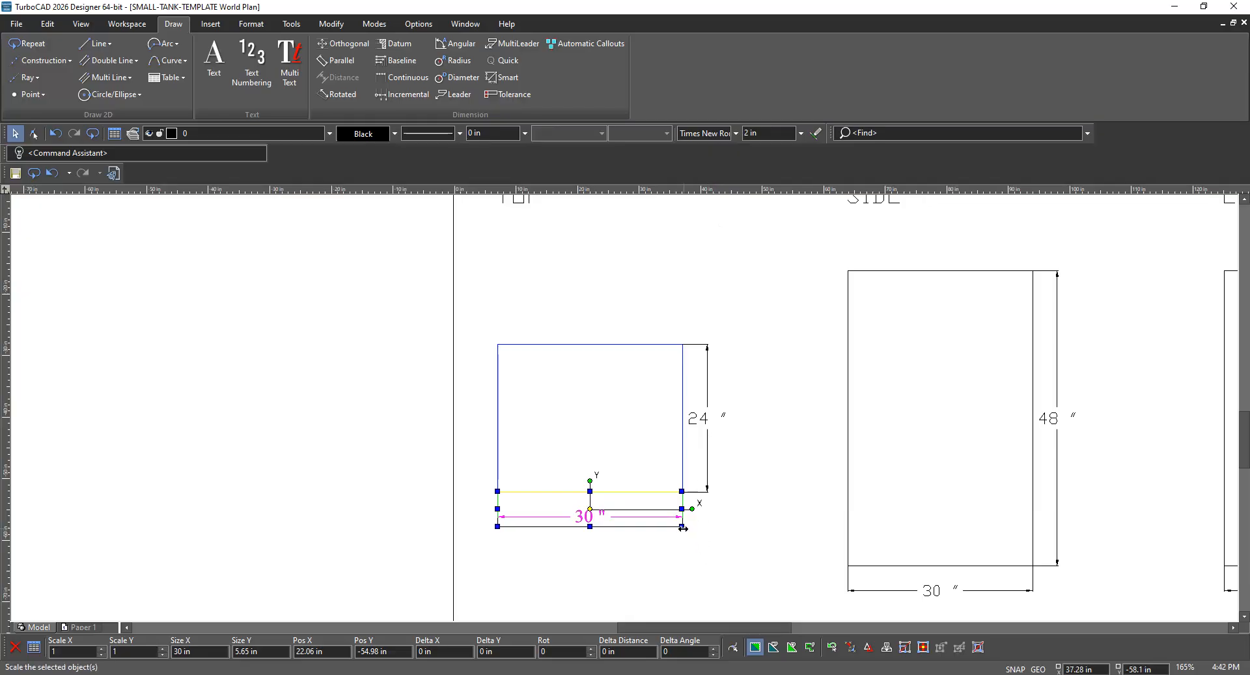
left_click(736, 133)
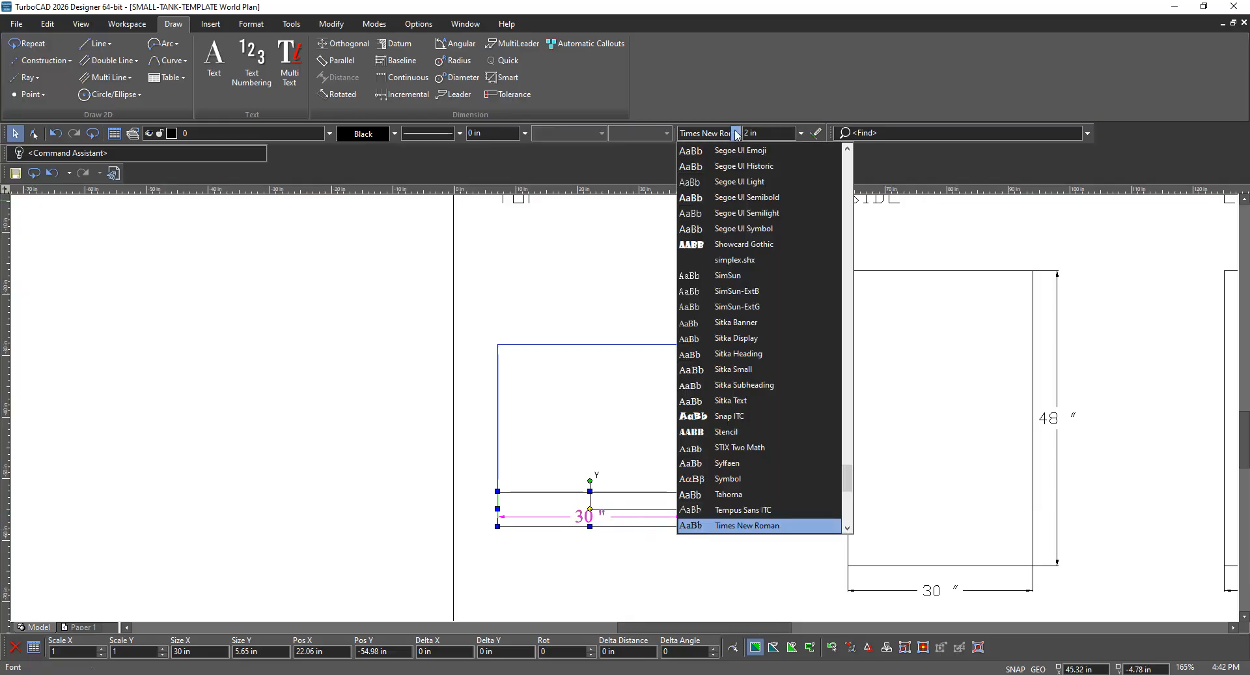
scroll(771, 467, "down", 3)
scroll(769, 466, "down", 3)
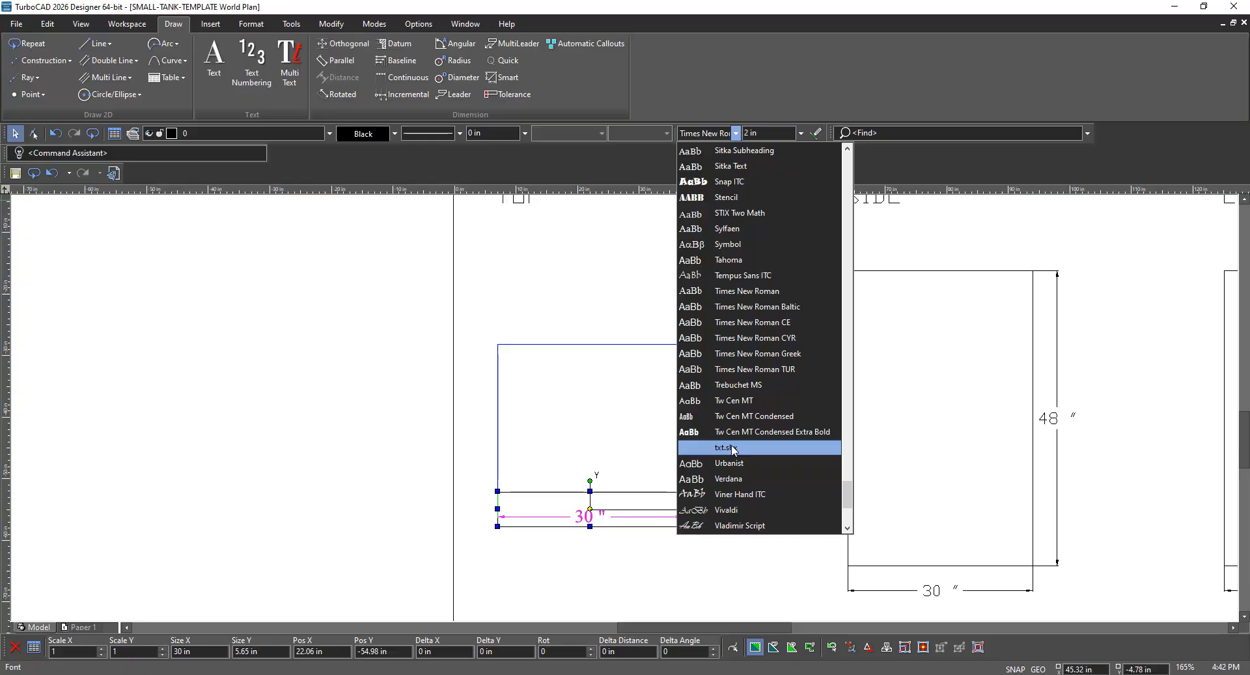
left_click(733, 448)
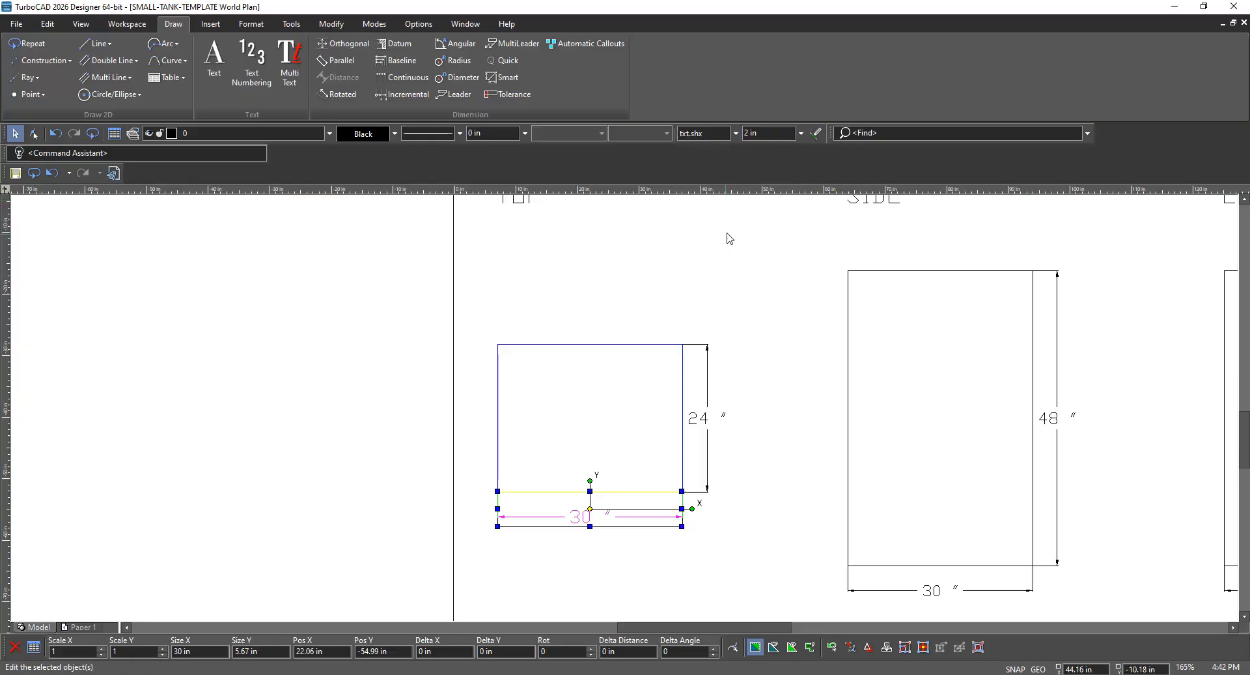
Set the text size of the width dimension below the TOP view to 1.75 in
left_click(747, 133)
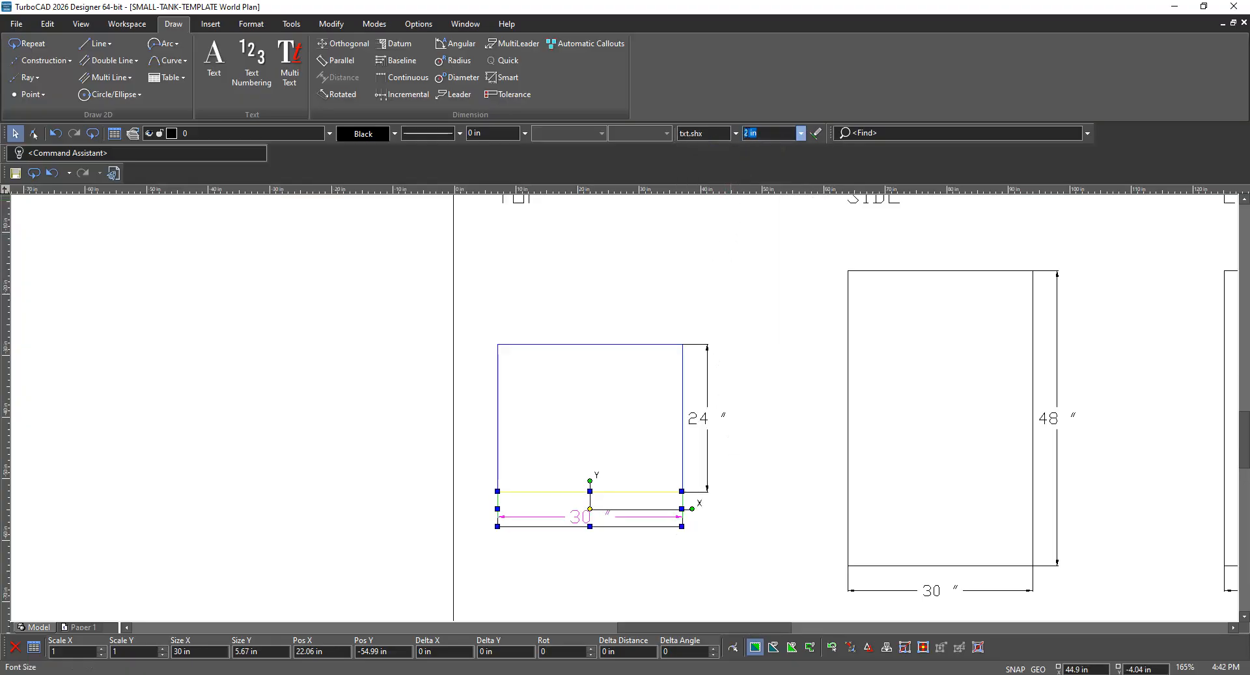
left_click(746, 133)
double_click(746, 133)
type("1.75")
key("Return")
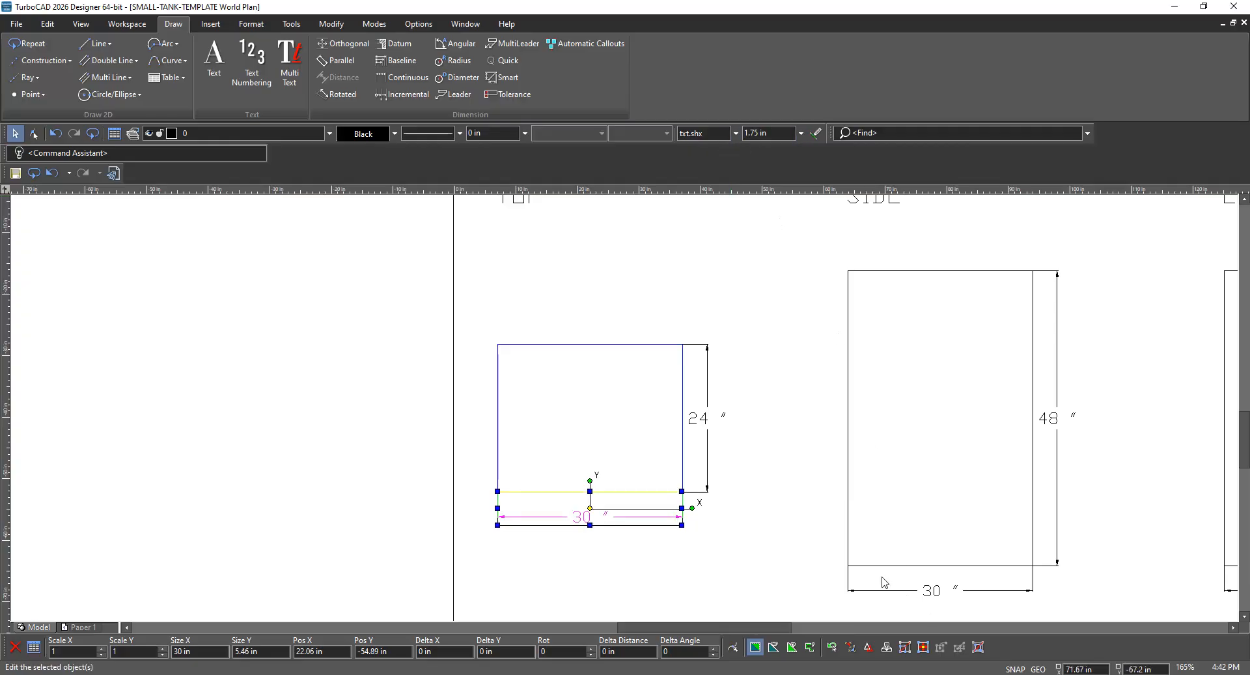
left_click(799, 543)
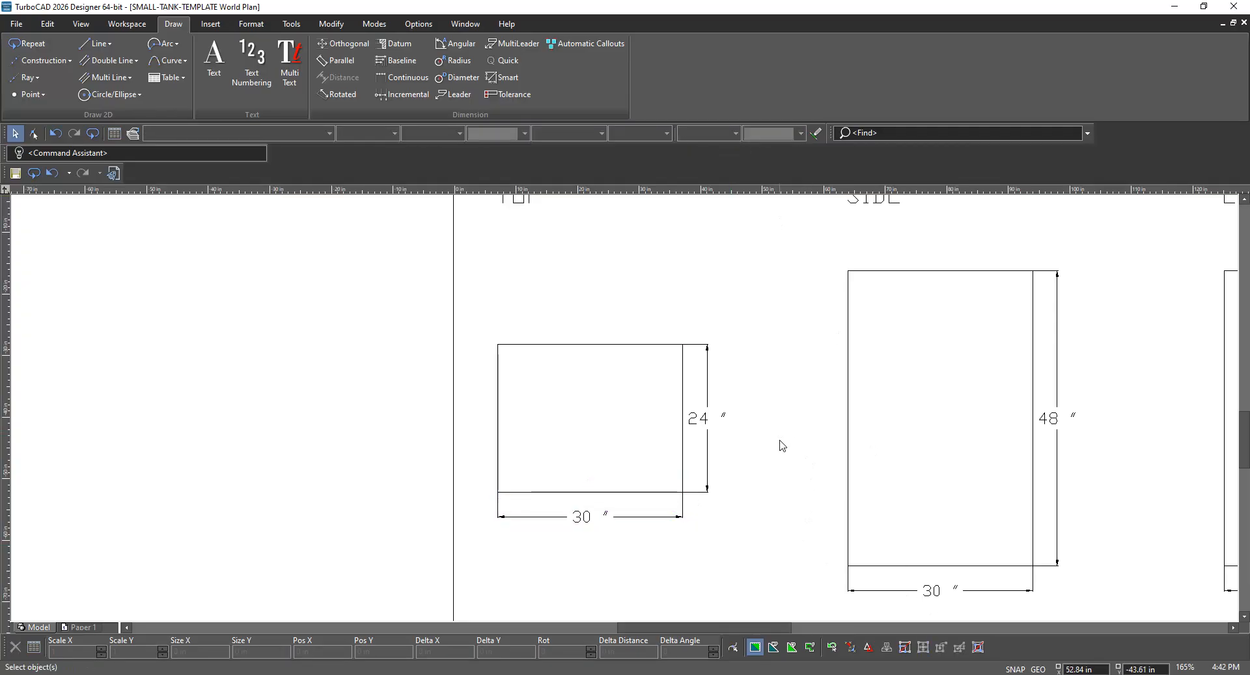
Draw a red vertical centre line in the TOP view from the midpoint of the lower edge to the midpoint of the upper edge
scroll(780, 438, "down", 3)
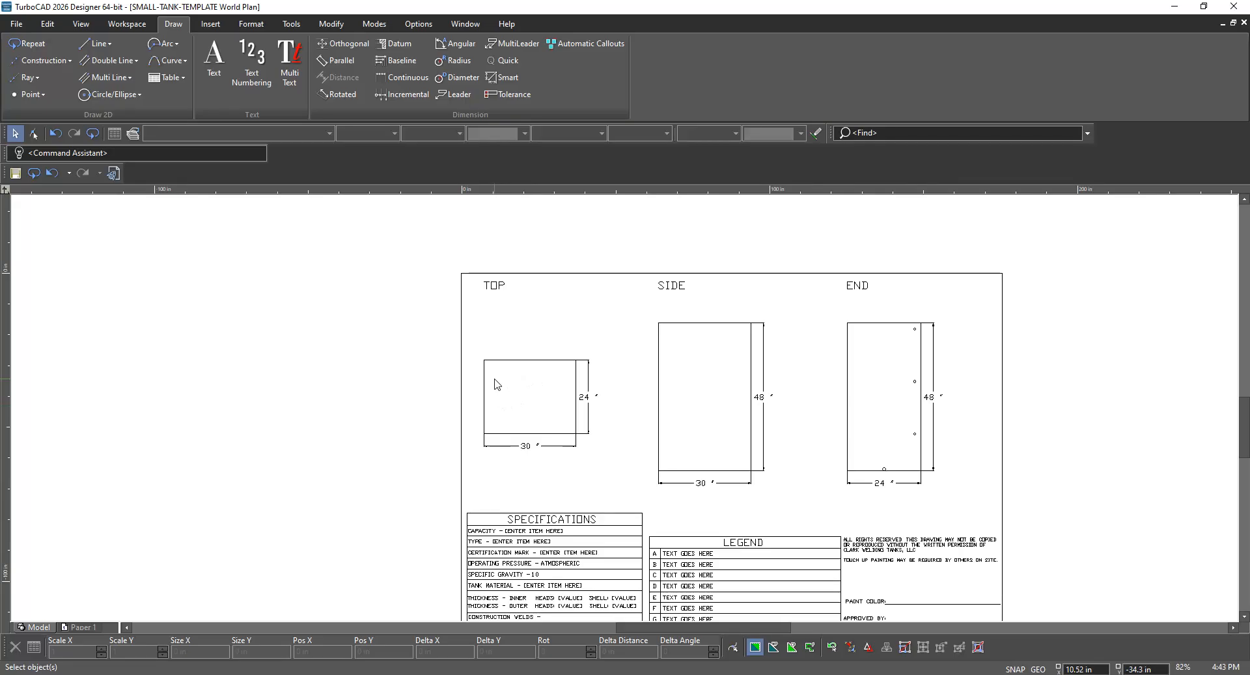
scroll(540, 416, "up", 2)
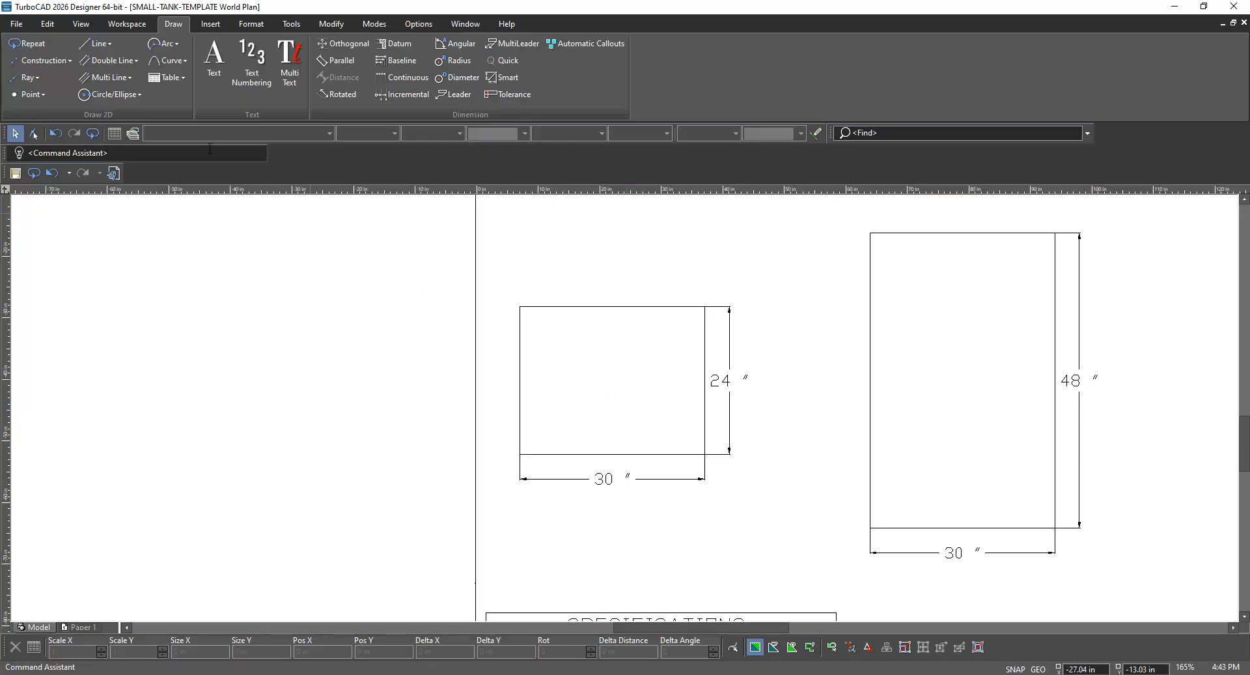
left_click(96, 43)
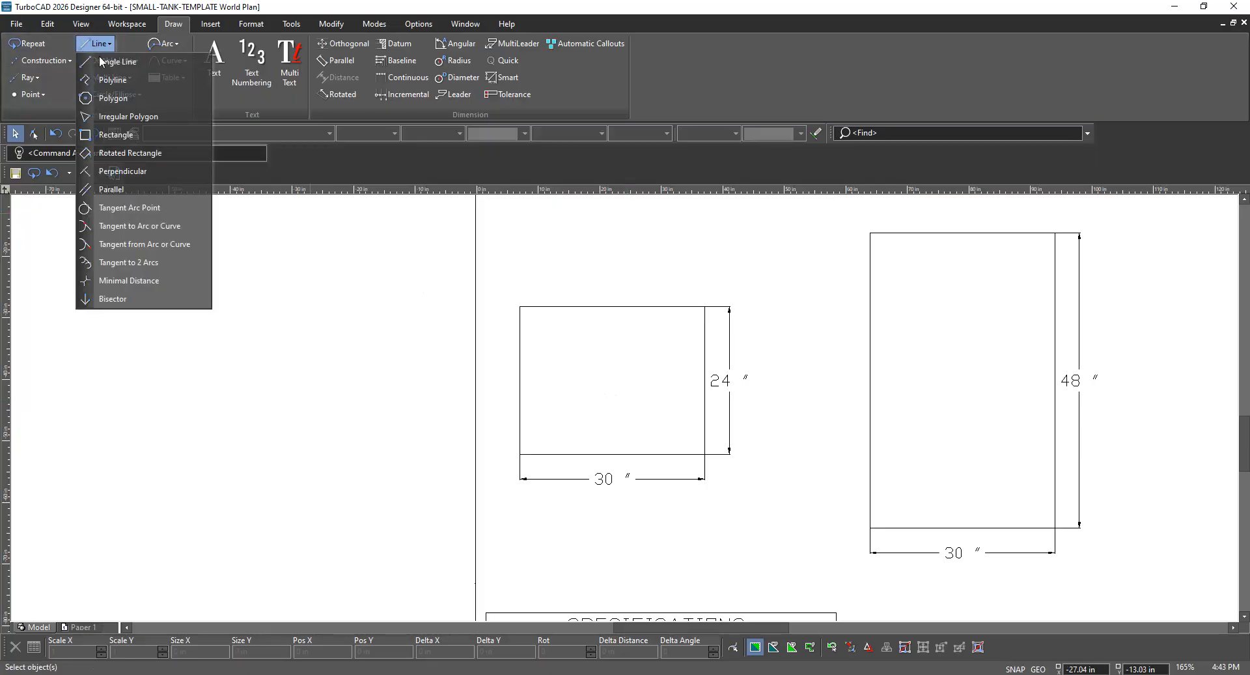
left_click(106, 65)
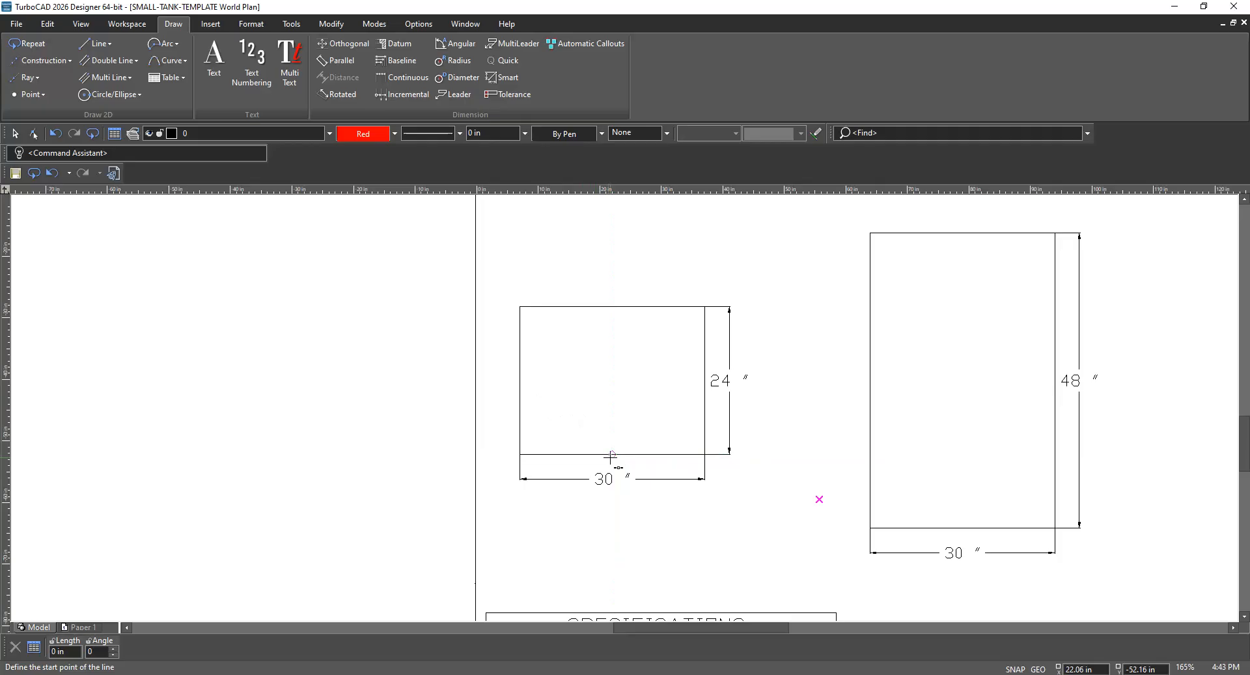
left_click(613, 453)
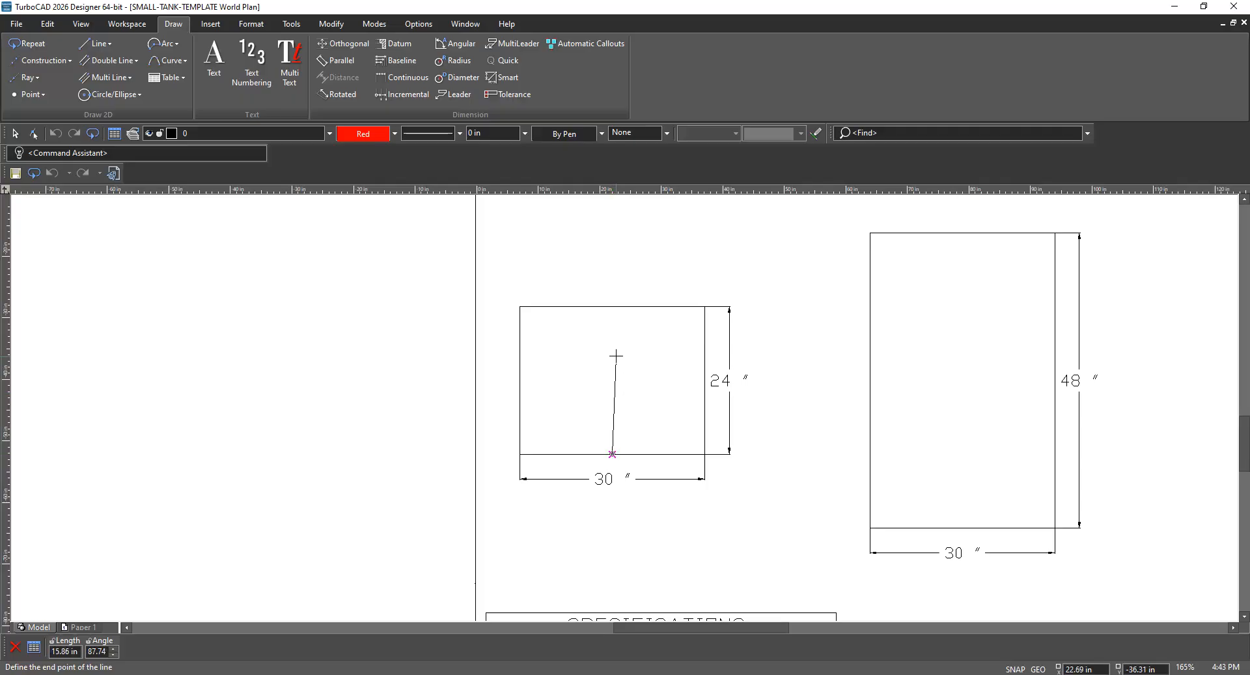
left_click(610, 307)
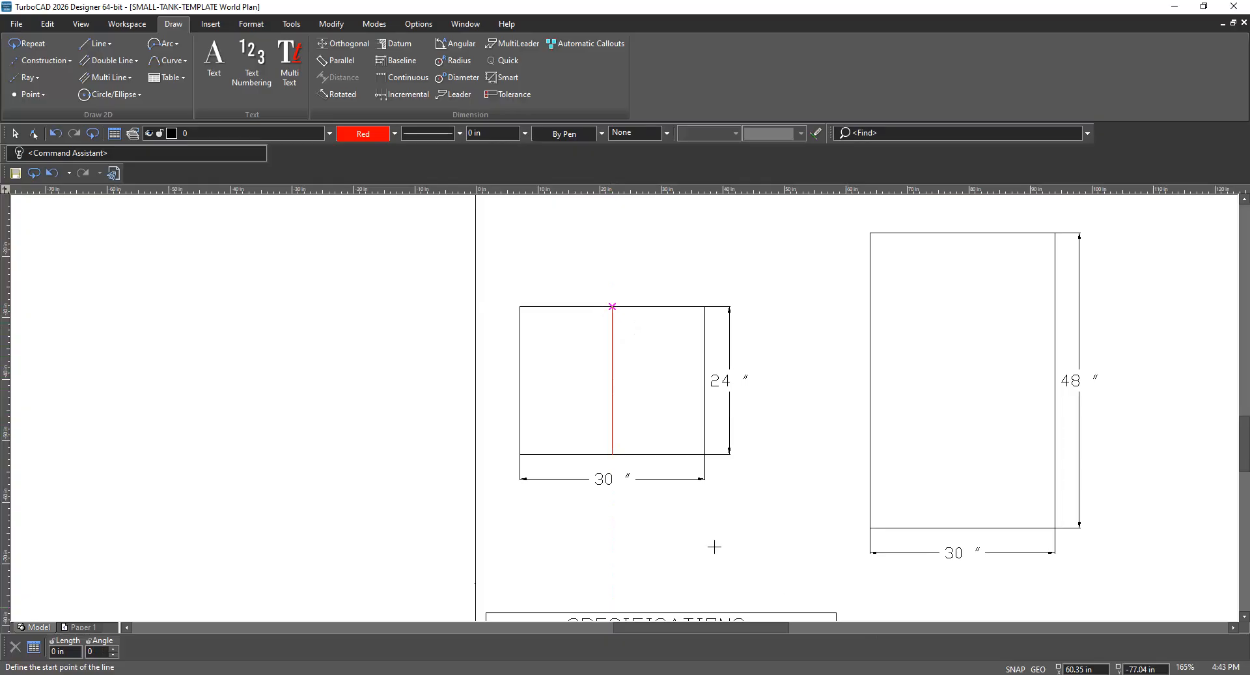
Draw a 4 in line at 90° from the midpoint of the TOP view's lower edge along the centre line
scroll(625, 409, "up", 2)
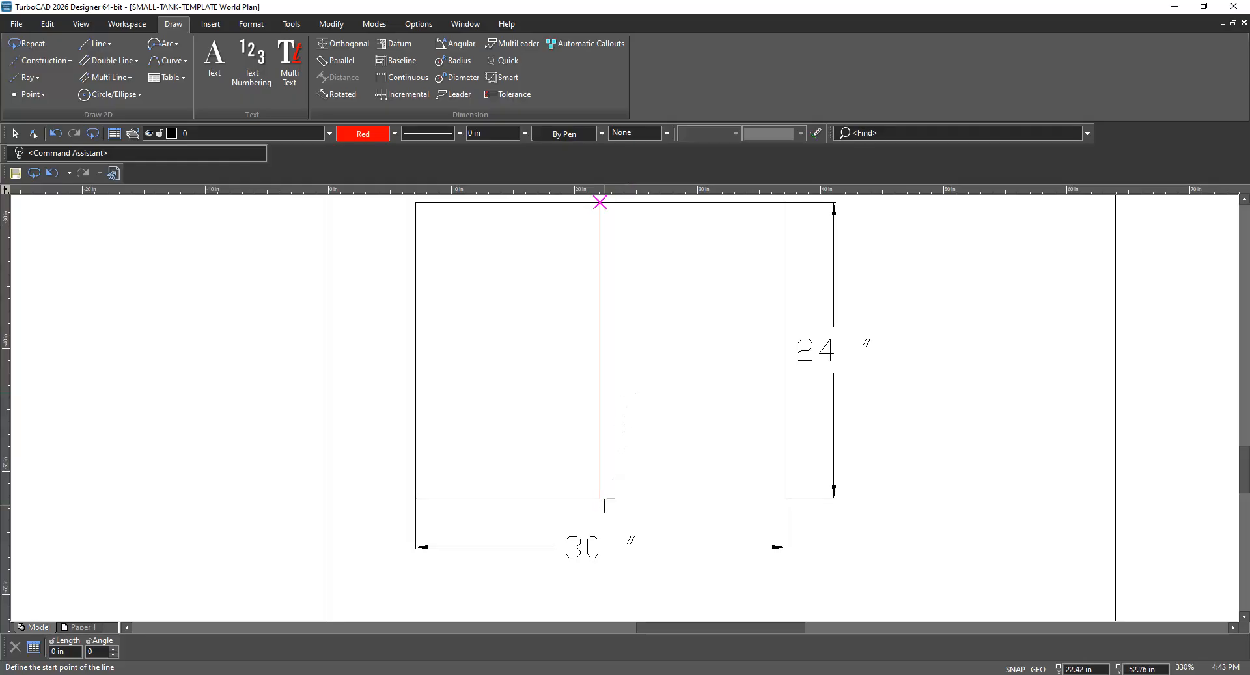
left_click(600, 499)
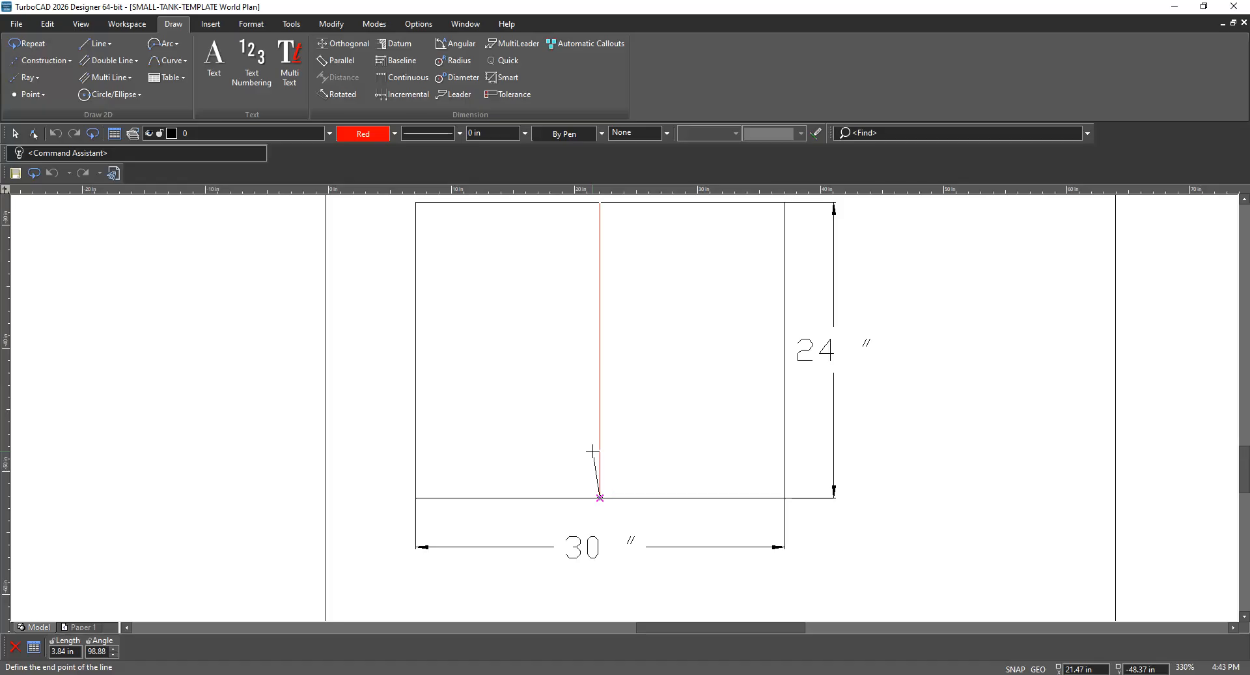
key("Tab")
type("4")
key("Tab")
type("90")
key("Return")
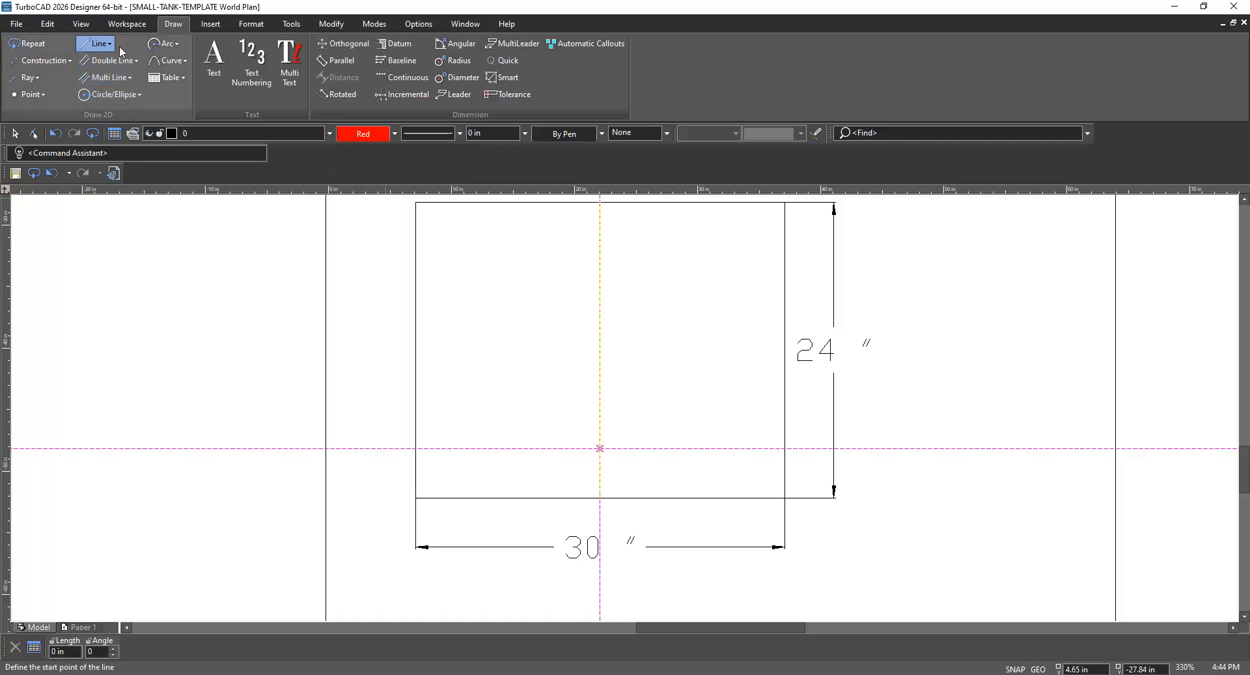
Draw a black circle 2.5 in in diameter centred on the upper end of the 4 in line in the TOP view
left_click(140, 96)
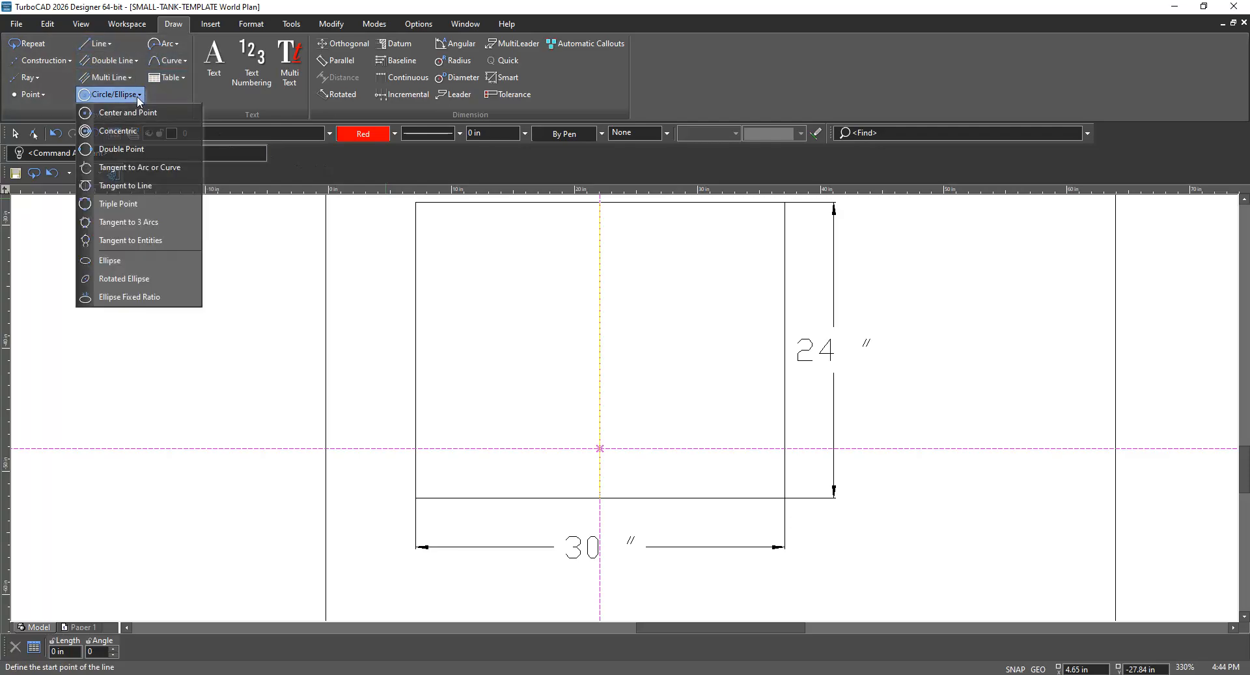
left_click(141, 112)
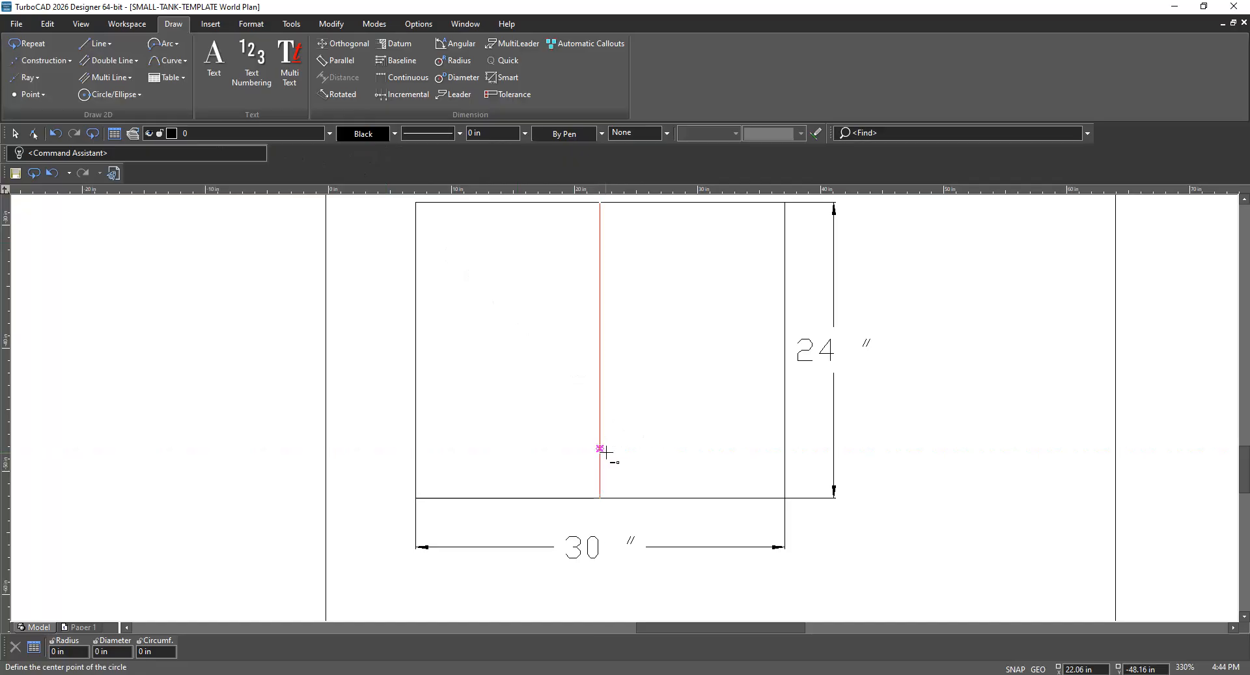
scroll(600, 449, "up", 4)
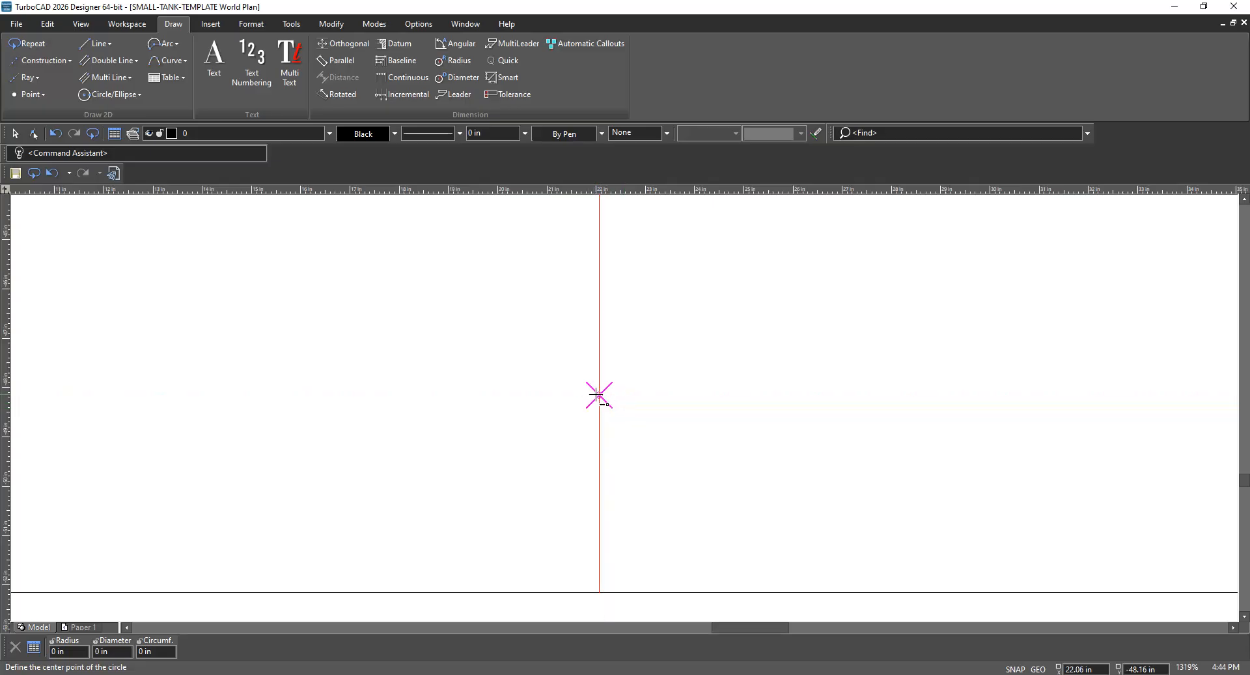
left_click(600, 395)
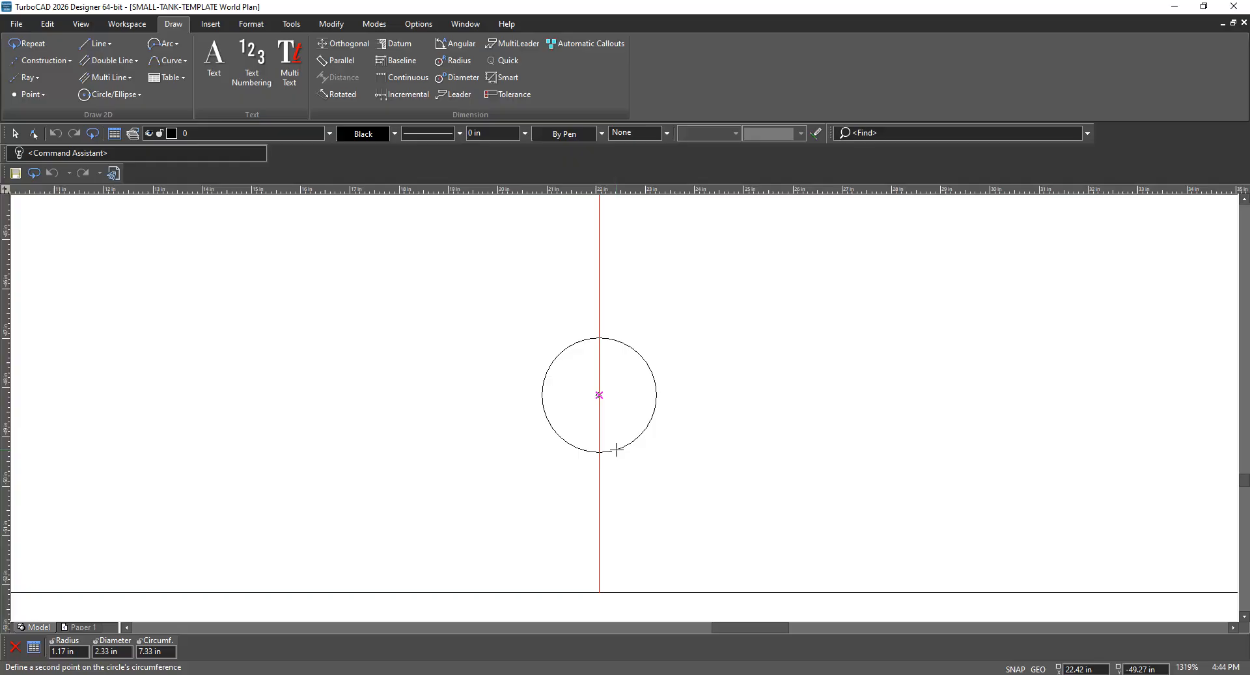
key("Tab")
key("Tab")
type("2.5")
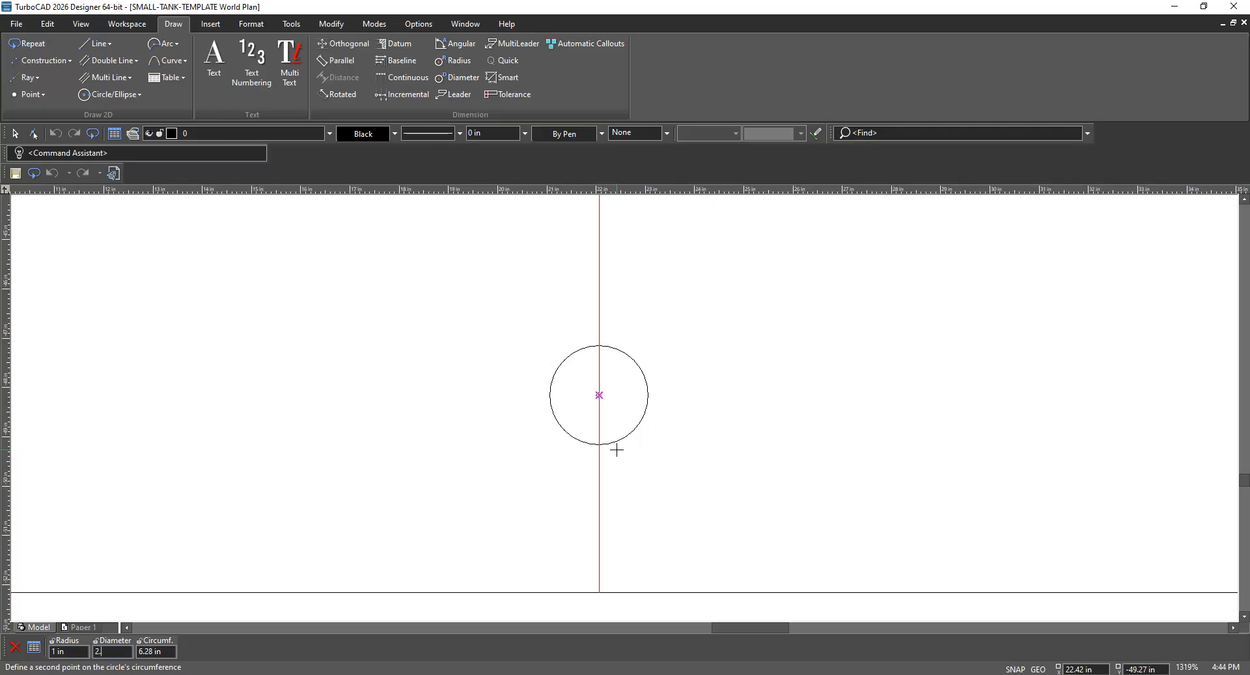
key("Return")
Delete the full-height red vertical centre line from the TOP view
scroll(625, 408, "down", 1)
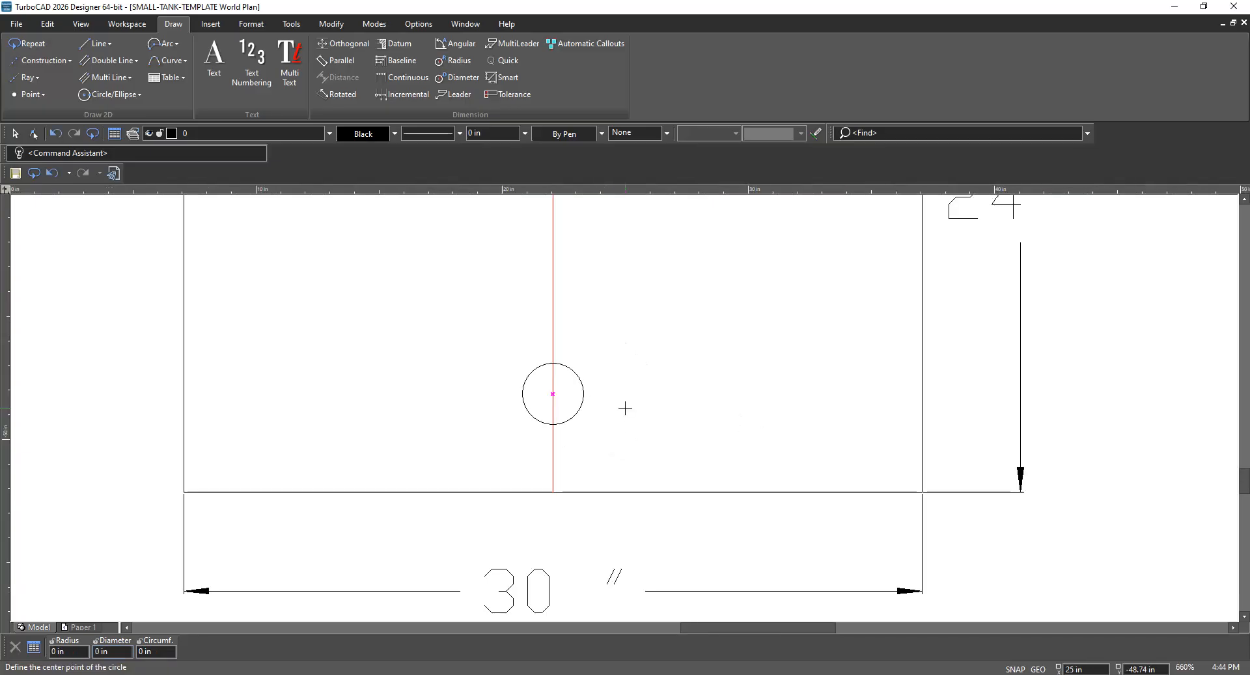
scroll(625, 407, "down", 1)
scroll(625, 408, "down", 1)
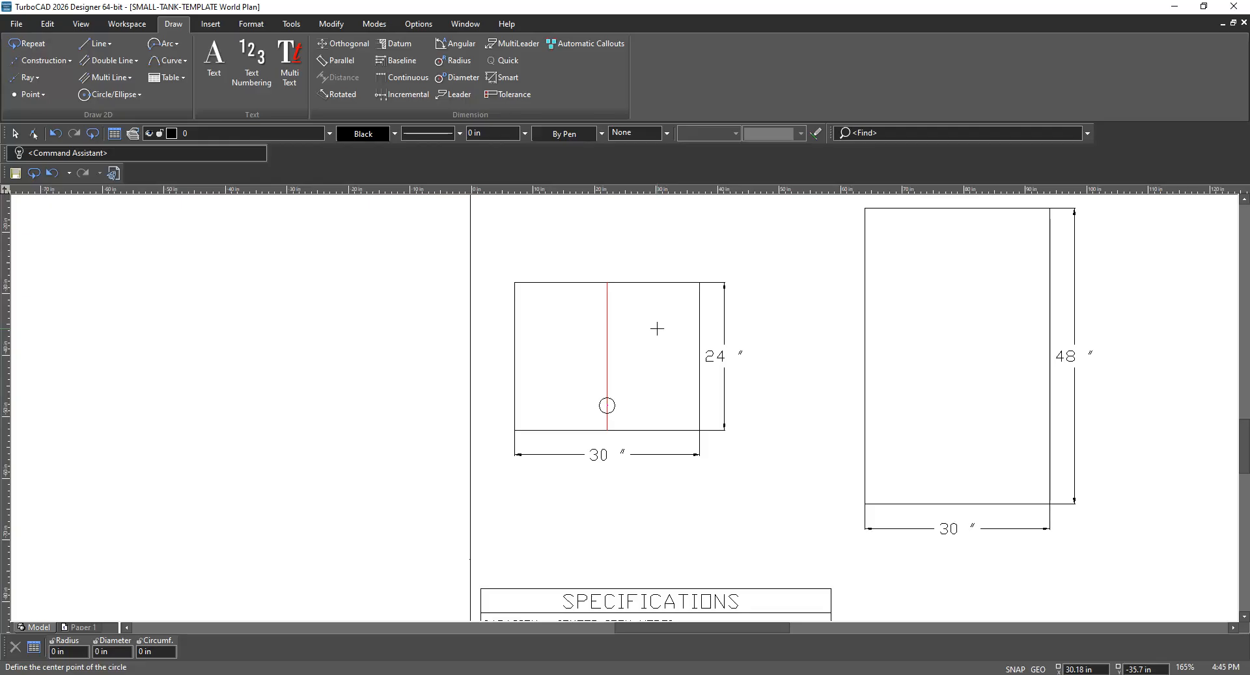
left_click(15, 132)
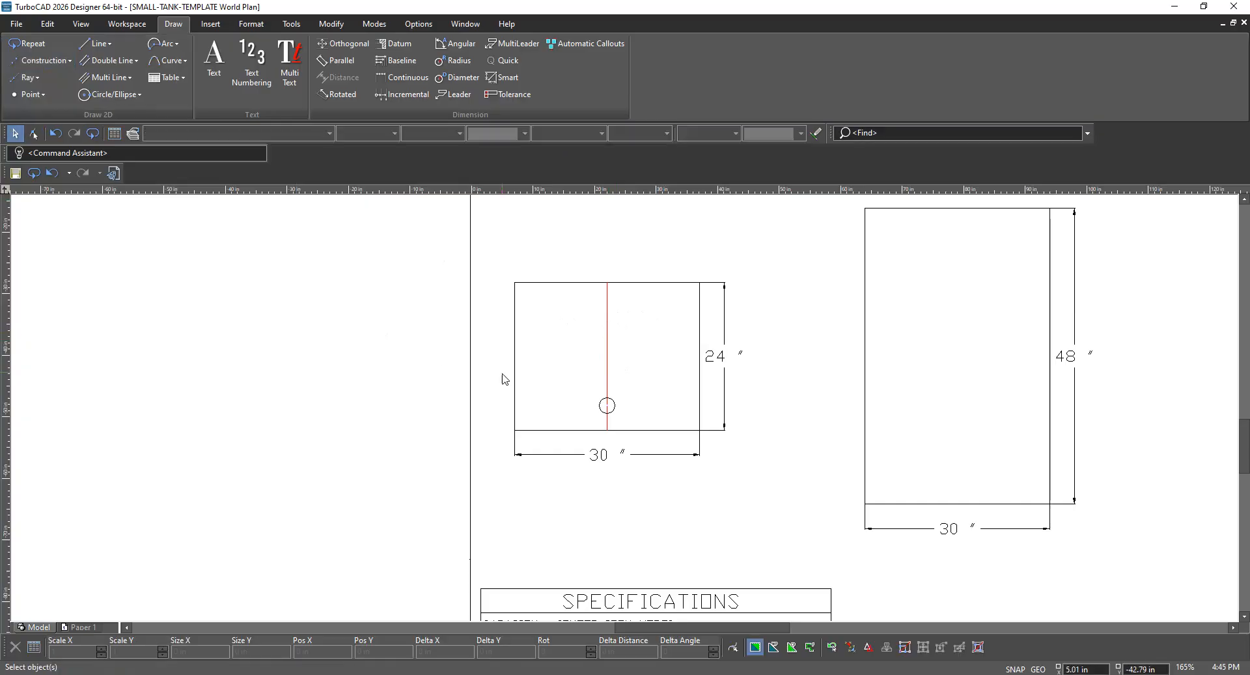
left_click(609, 429)
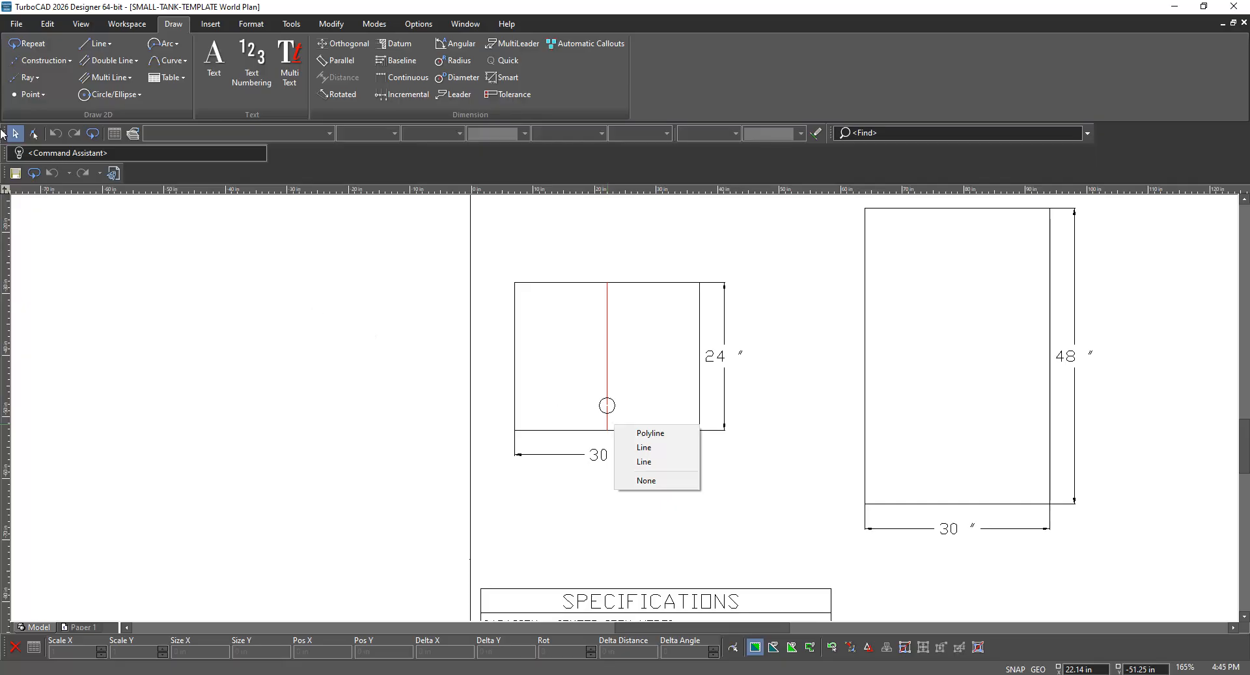
left_click(14, 134)
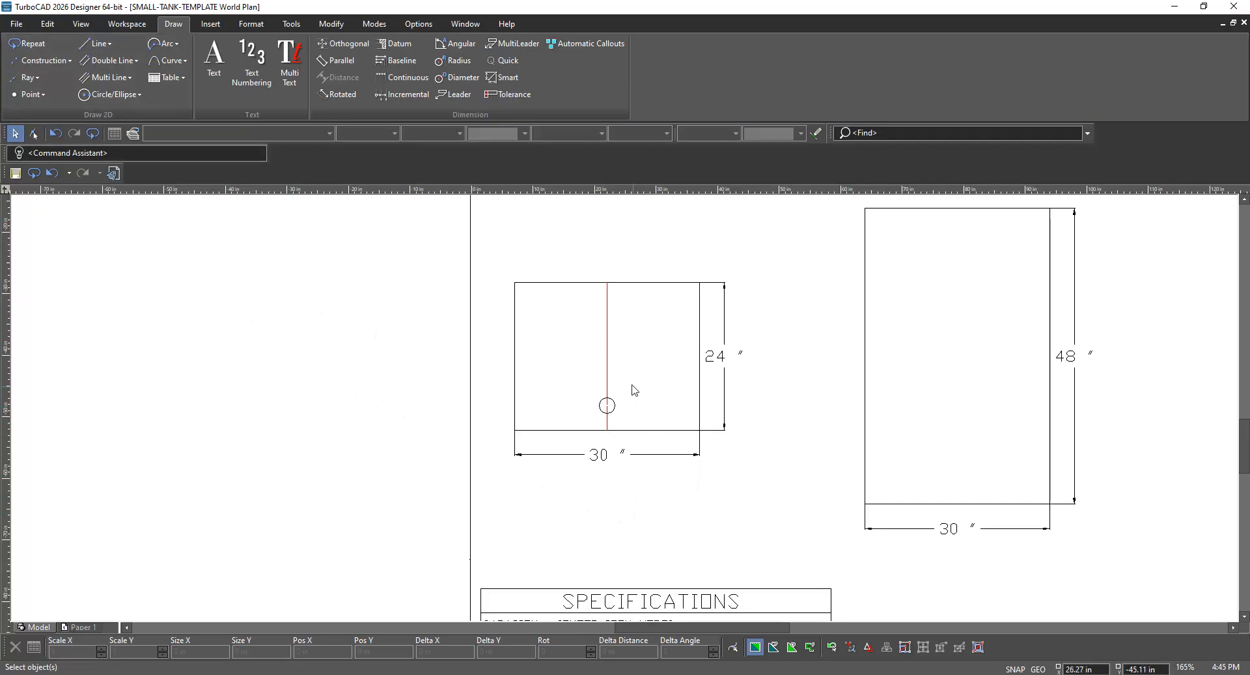
left_click(608, 357)
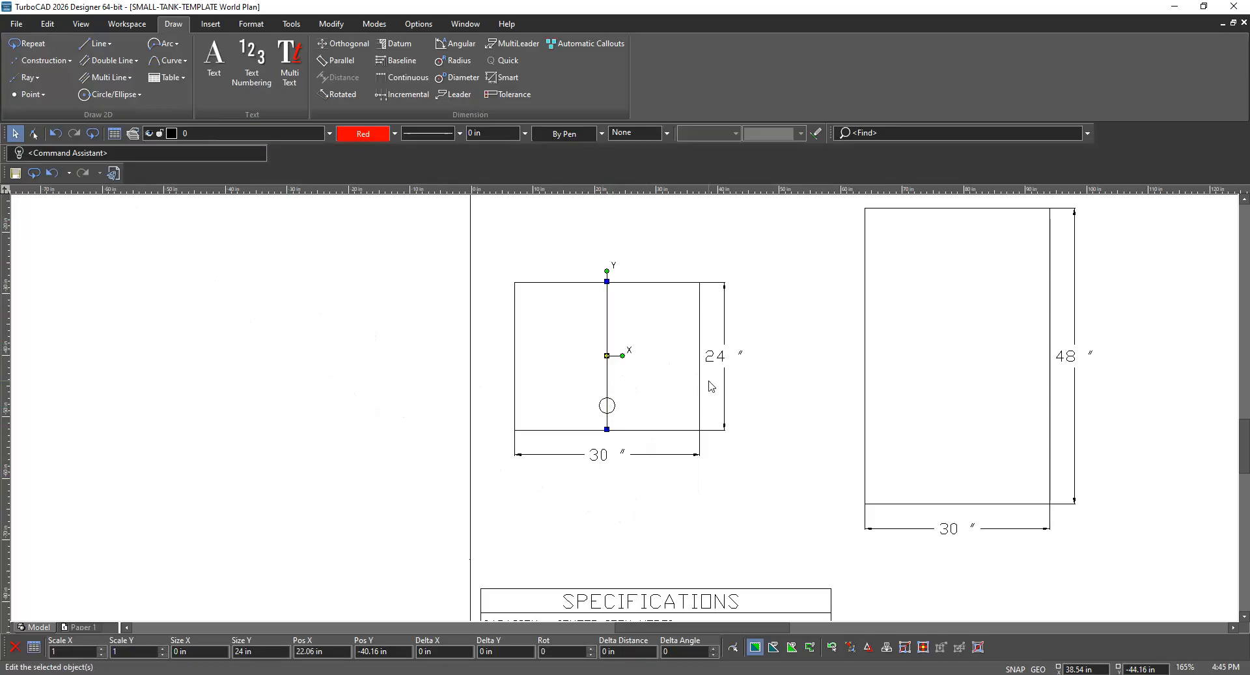
key("Delete")
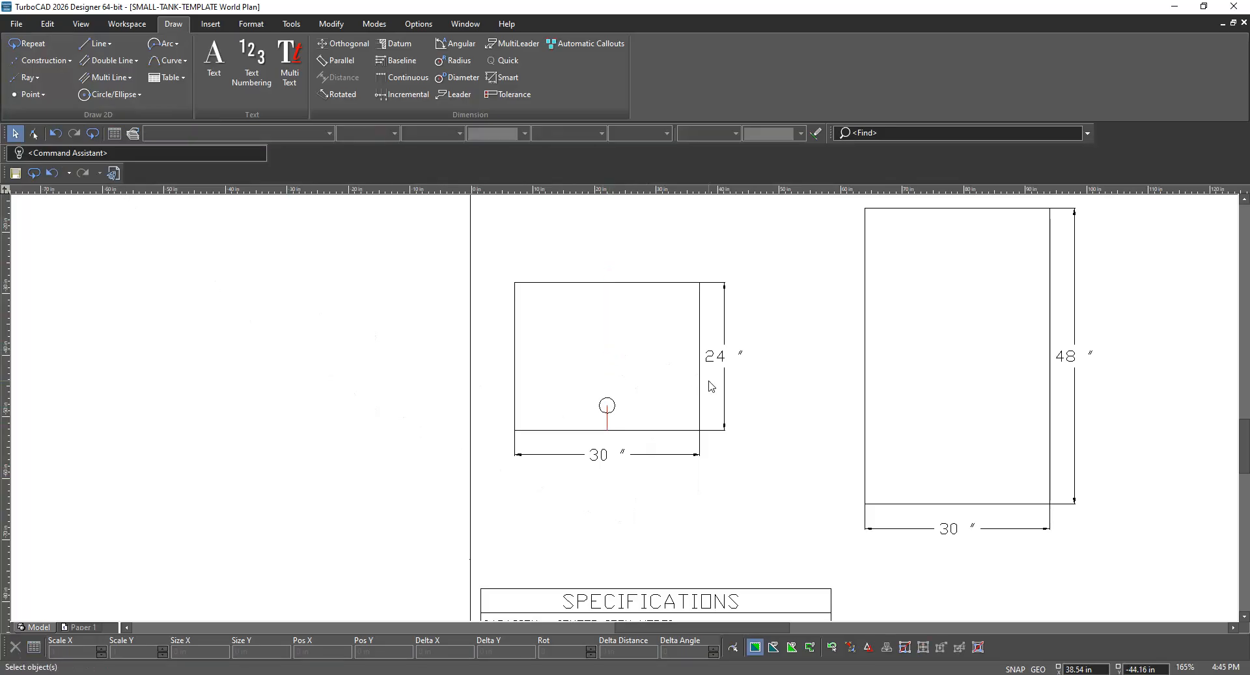
Set the line pattern of the 4 in red line below the circle to the blank pattern
left_click(608, 422)
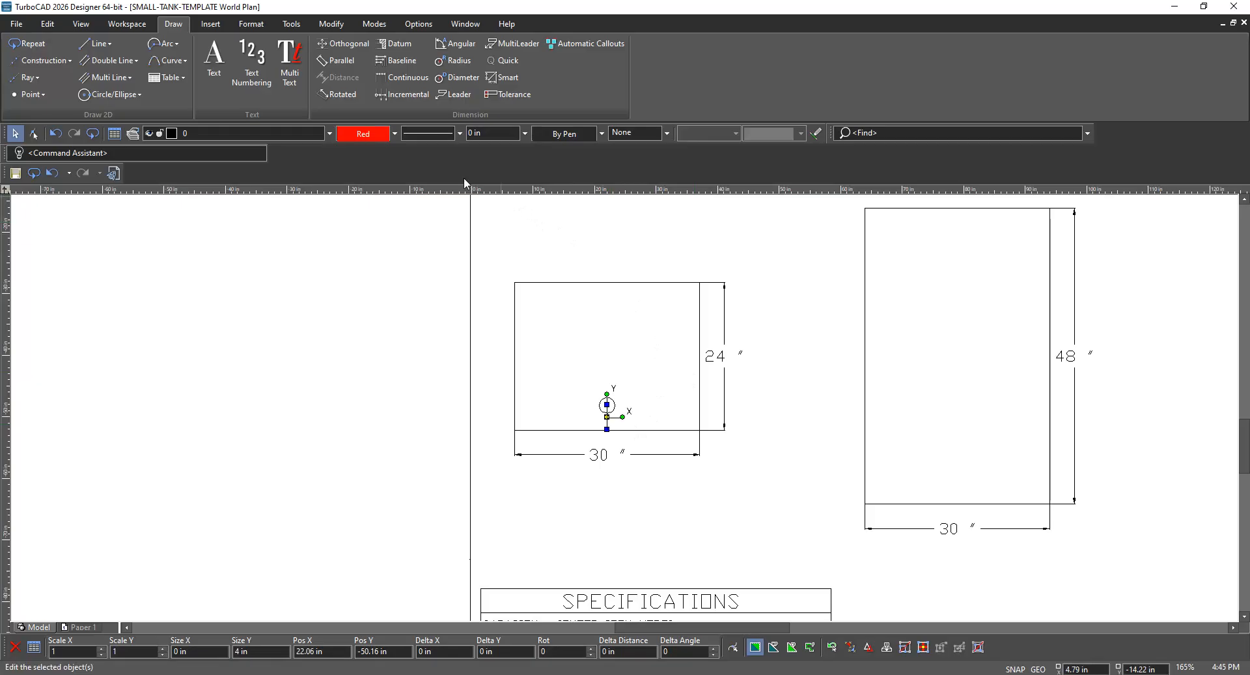
left_click(460, 135)
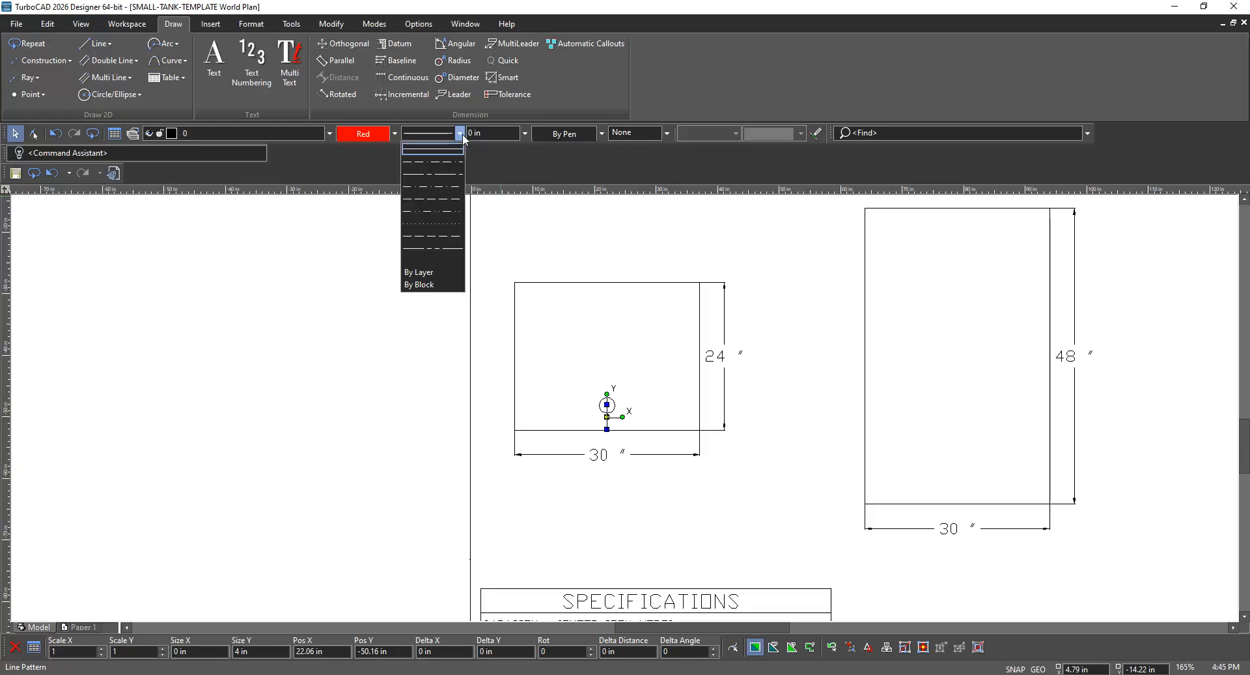
left_click(462, 134)
left_click(462, 134)
left_click(445, 260)
left_click(811, 412)
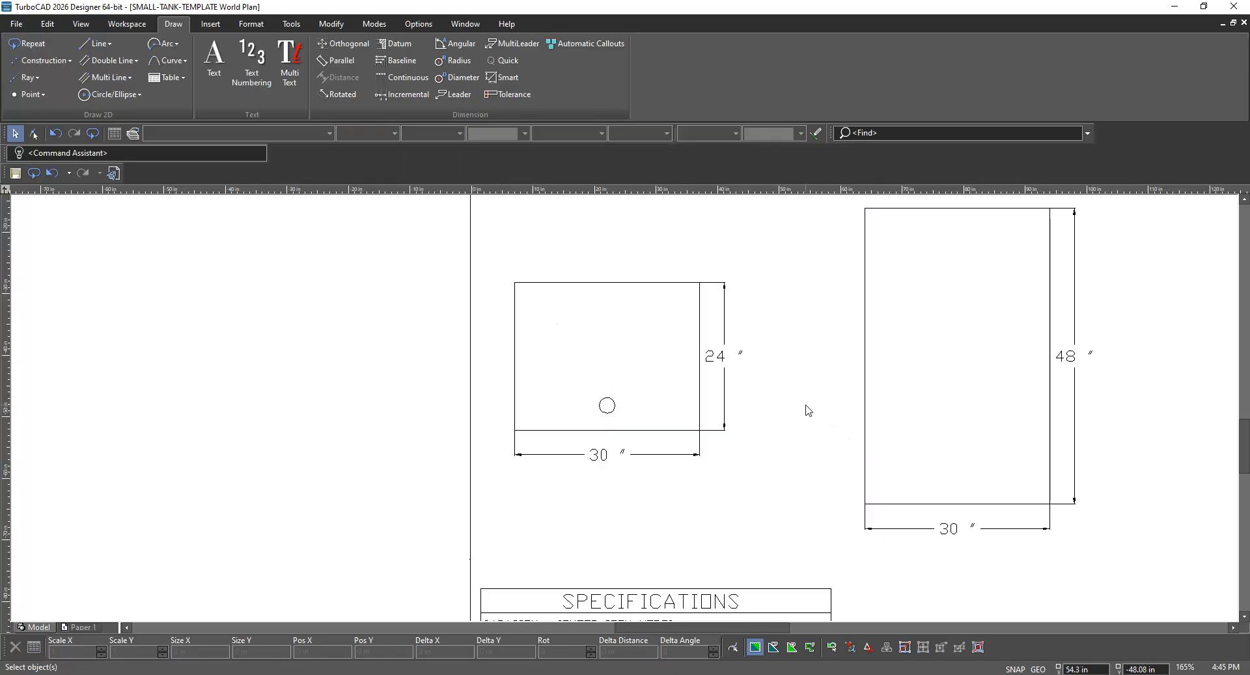
Add a Smart dimension to the 4 in line below the circle, with its dimension line offset 4 in at 180°
left_click(502, 81)
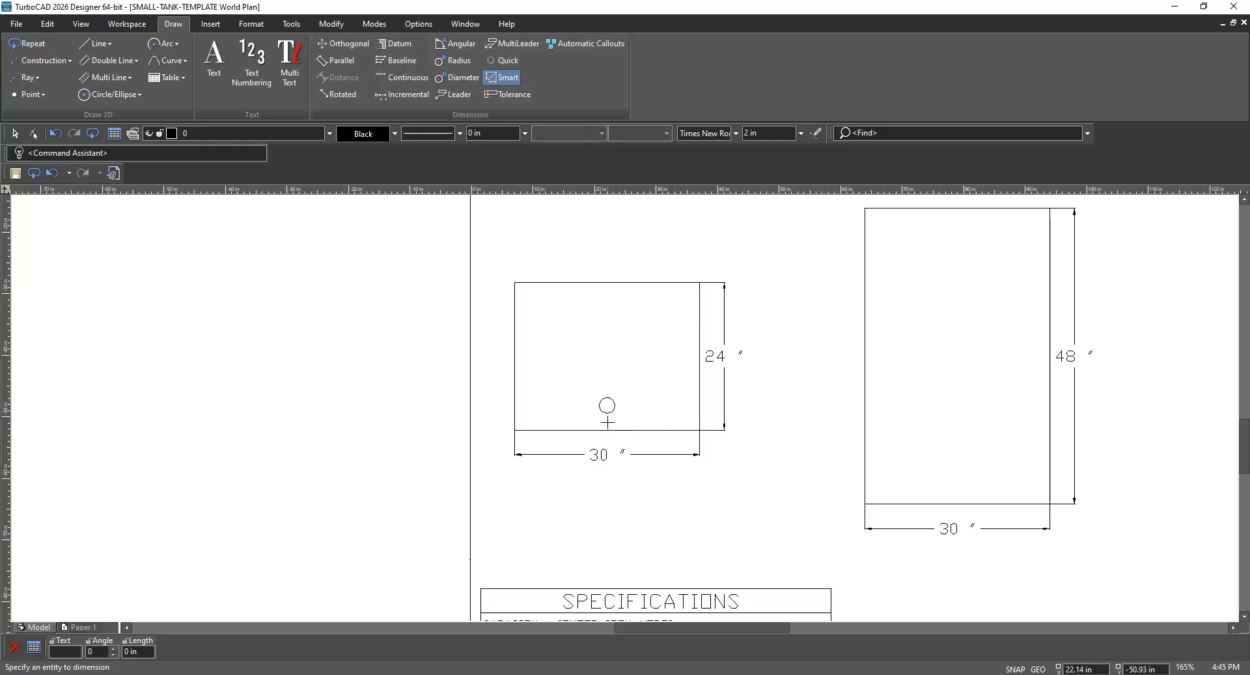
left_click(606, 415)
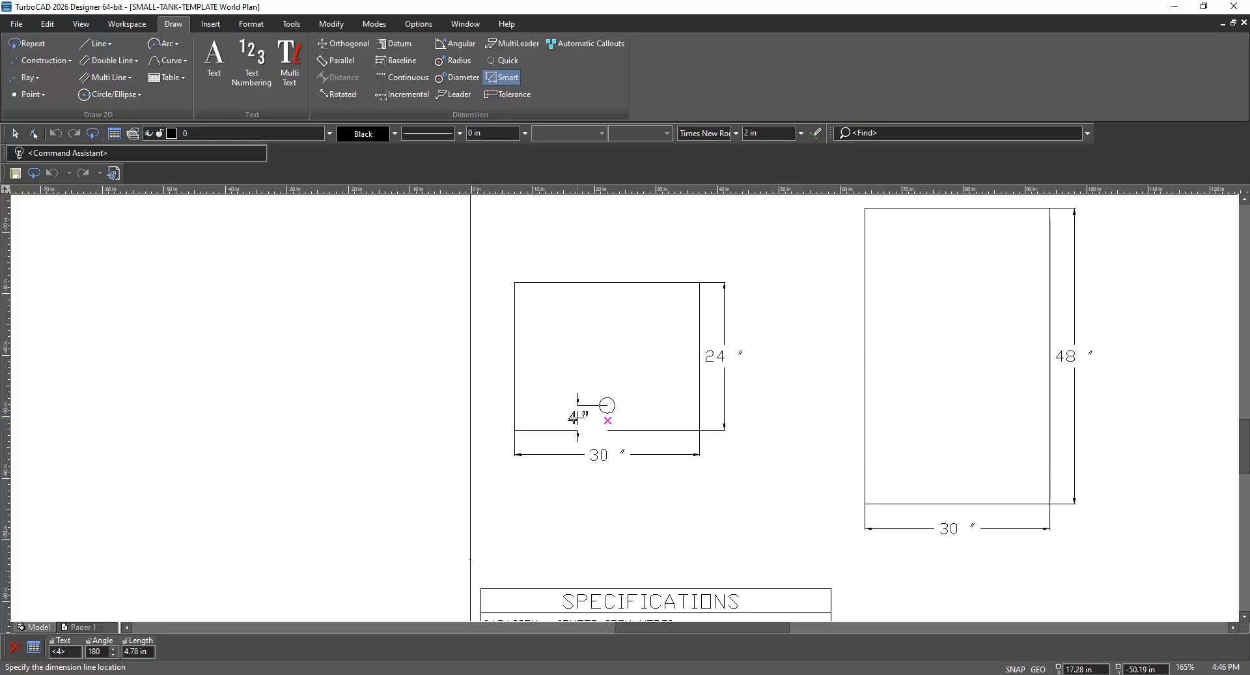
key("Tab")
key("Tab")
key("Tab")
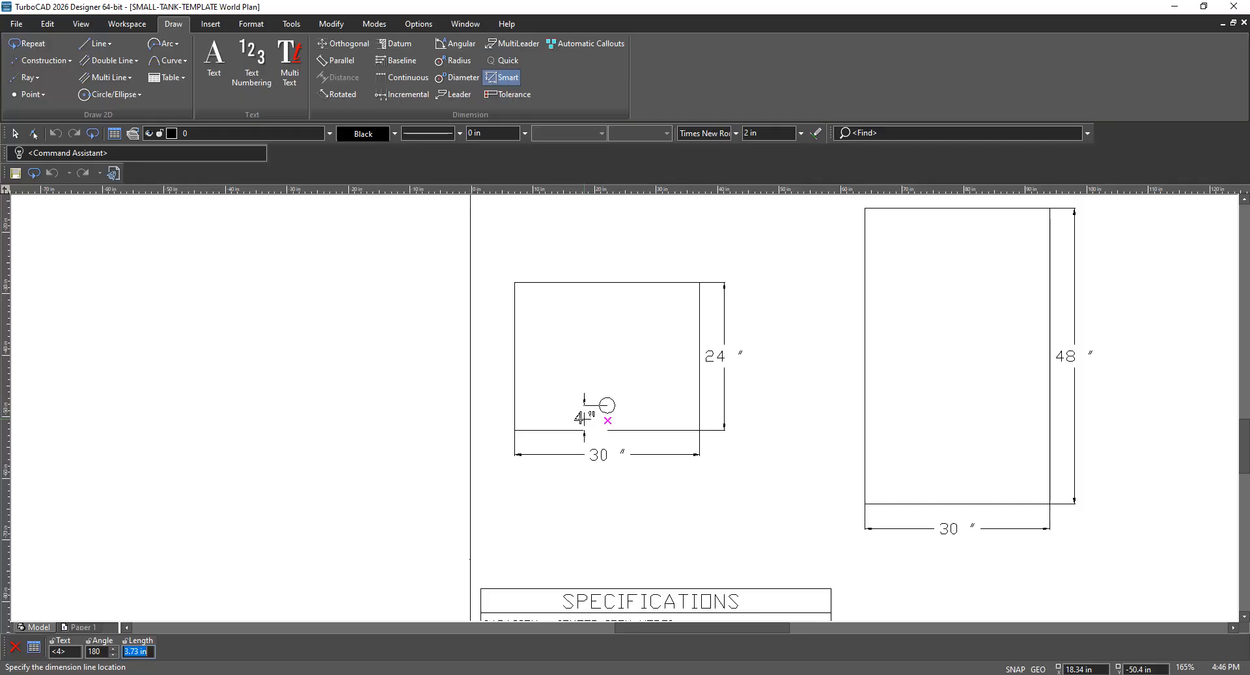
type("4")
key("Return")
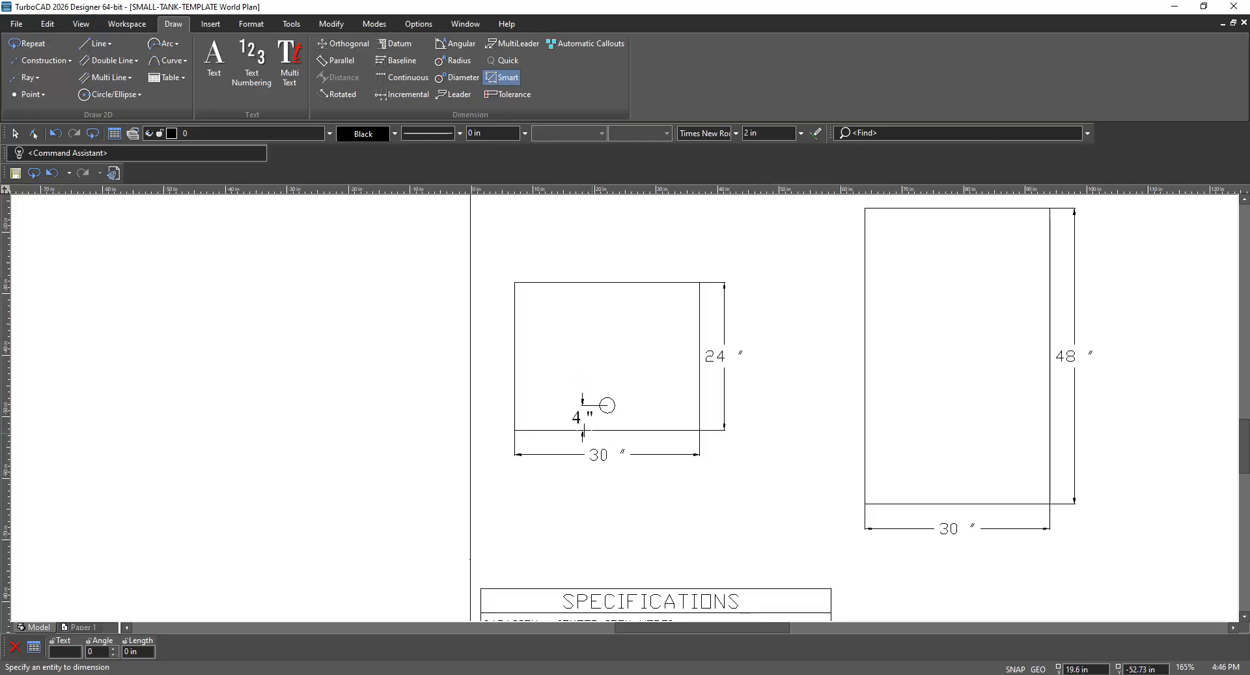
Change the font of the new vertical dimension beside the circle to txt.shx
left_click(16, 134)
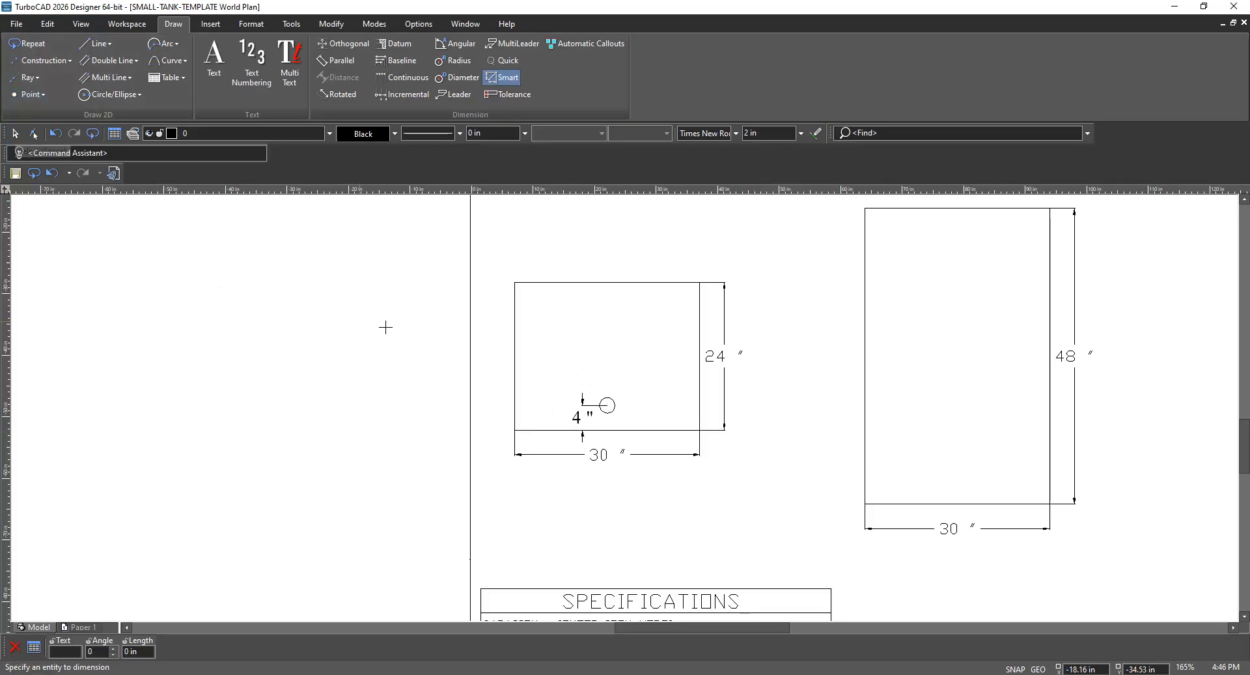
left_click(16, 135)
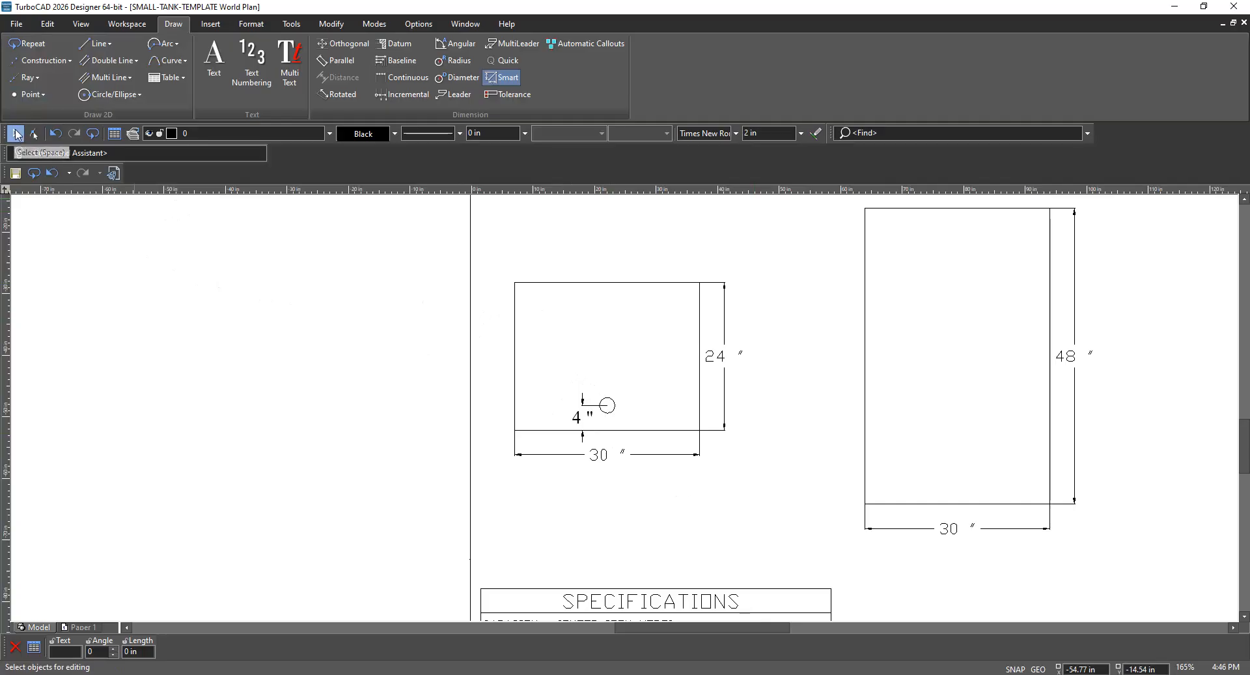
left_click(584, 420)
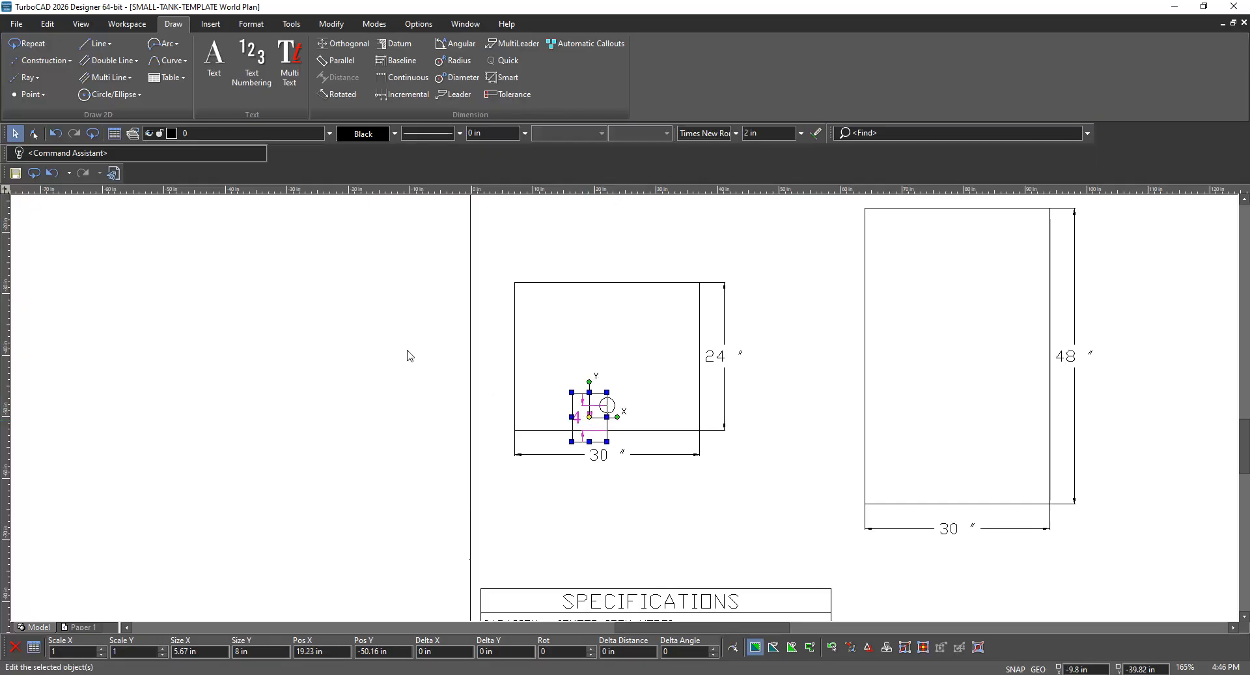
left_click(736, 133)
scroll(758, 487, "down", 2)
scroll(758, 489, "down", 3)
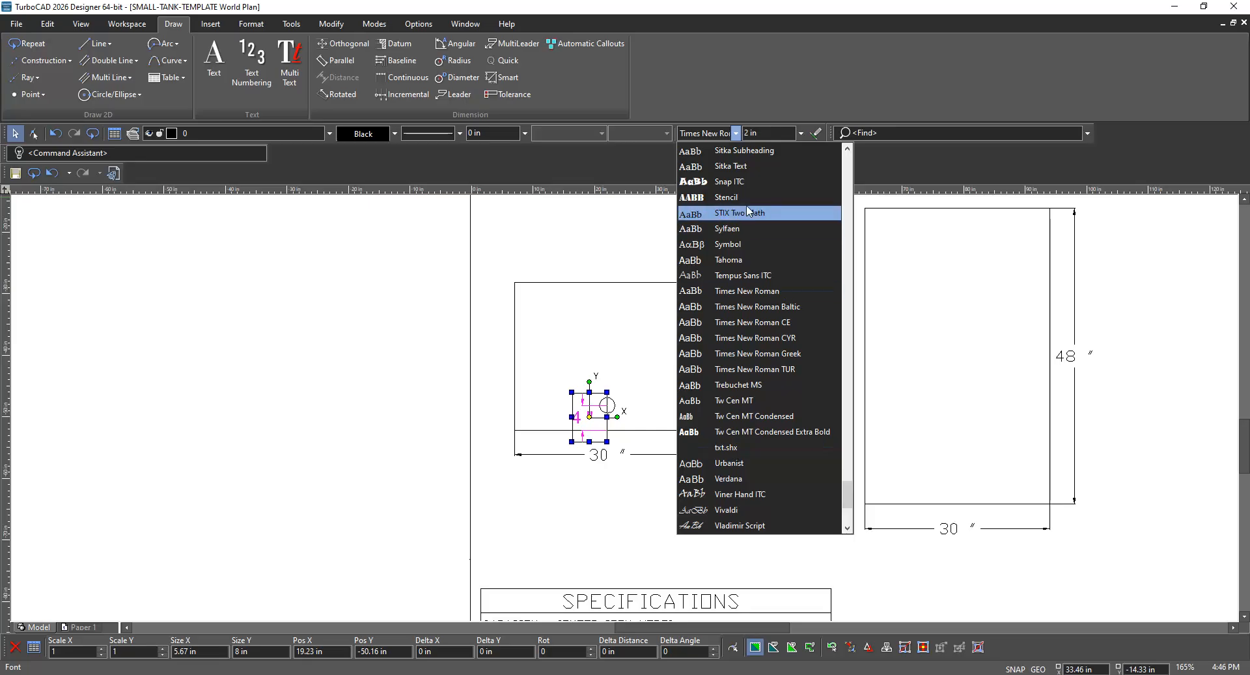
left_click(737, 134)
left_click(737, 134)
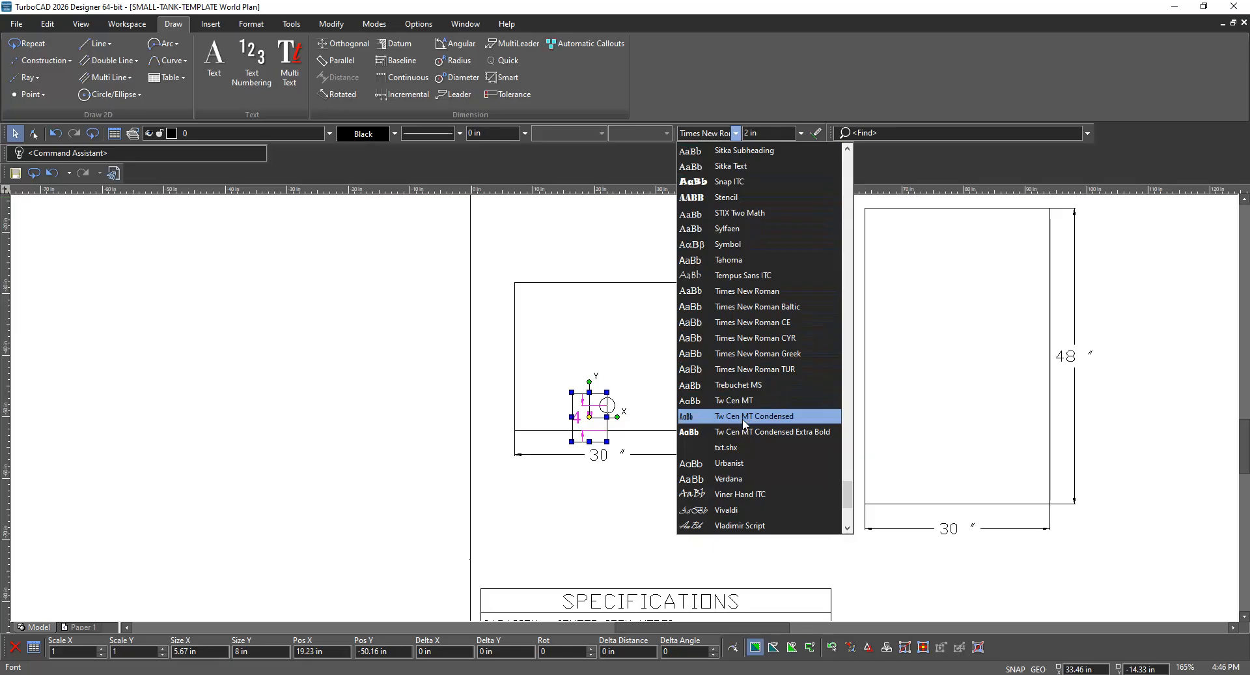
left_click(744, 447)
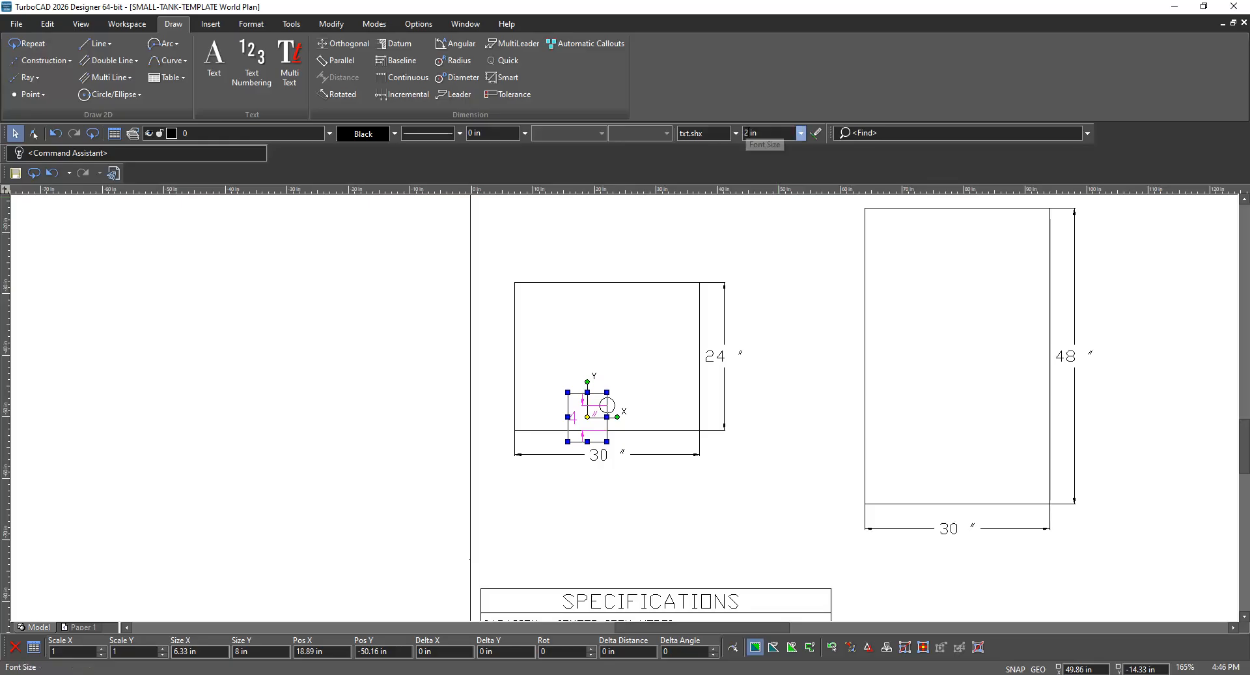
Set the text size of the vertical dimension beside the circle to 1.75 in
left_click(749, 132)
left_click(760, 133)
left_click(756, 133)
type("1.75")
key("Return")
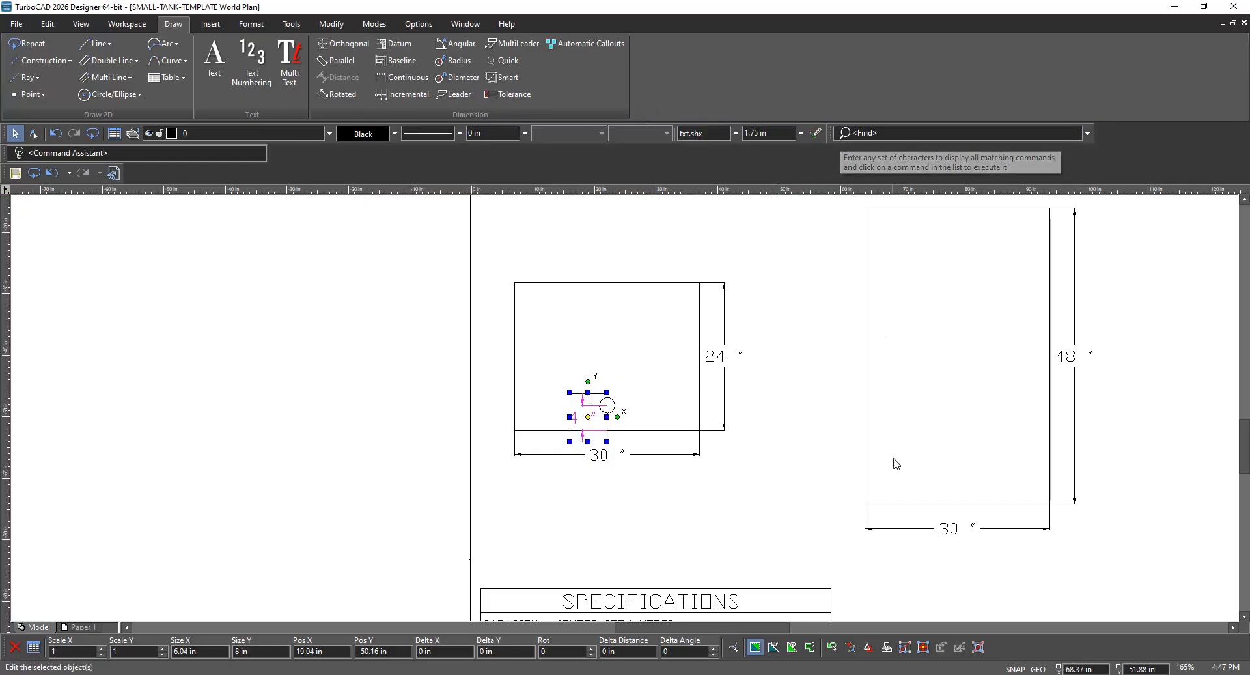
left_click(415, 419)
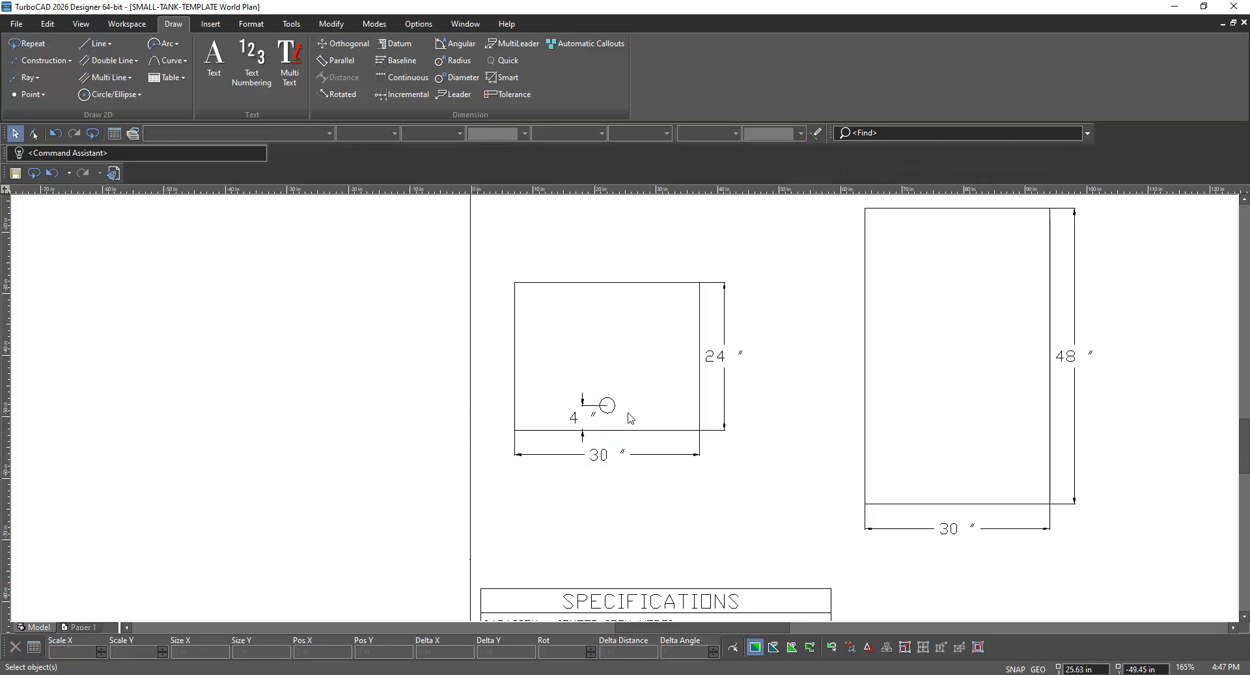
scroll(625, 410, "down", 4)
scroll(627, 410, "up", 6)
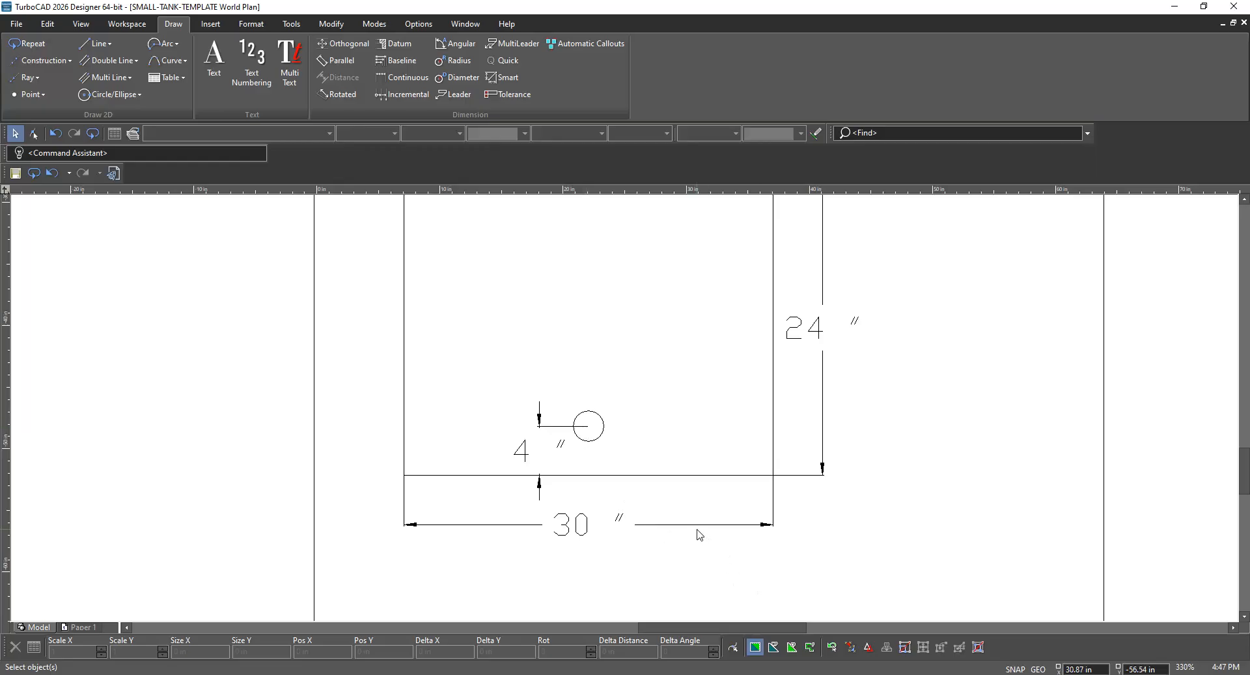
scroll(697, 535, "down", 2)
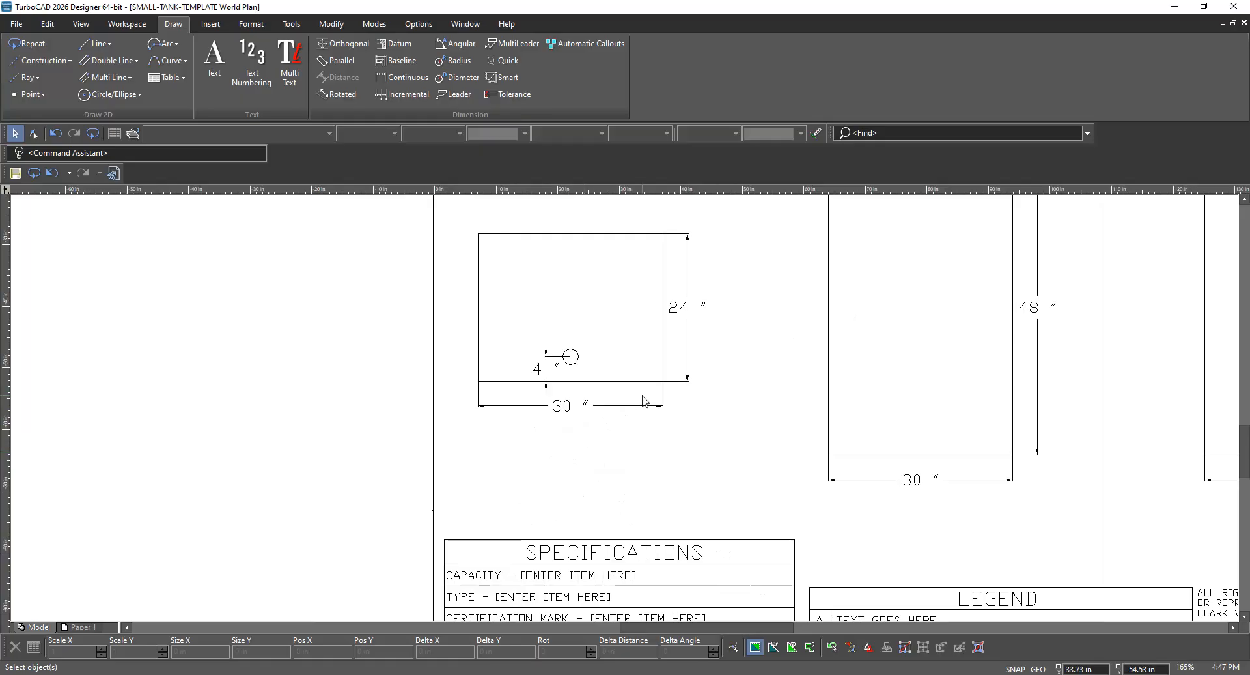
scroll(627, 413, "down", 2)
scroll(627, 414, "up", 2)
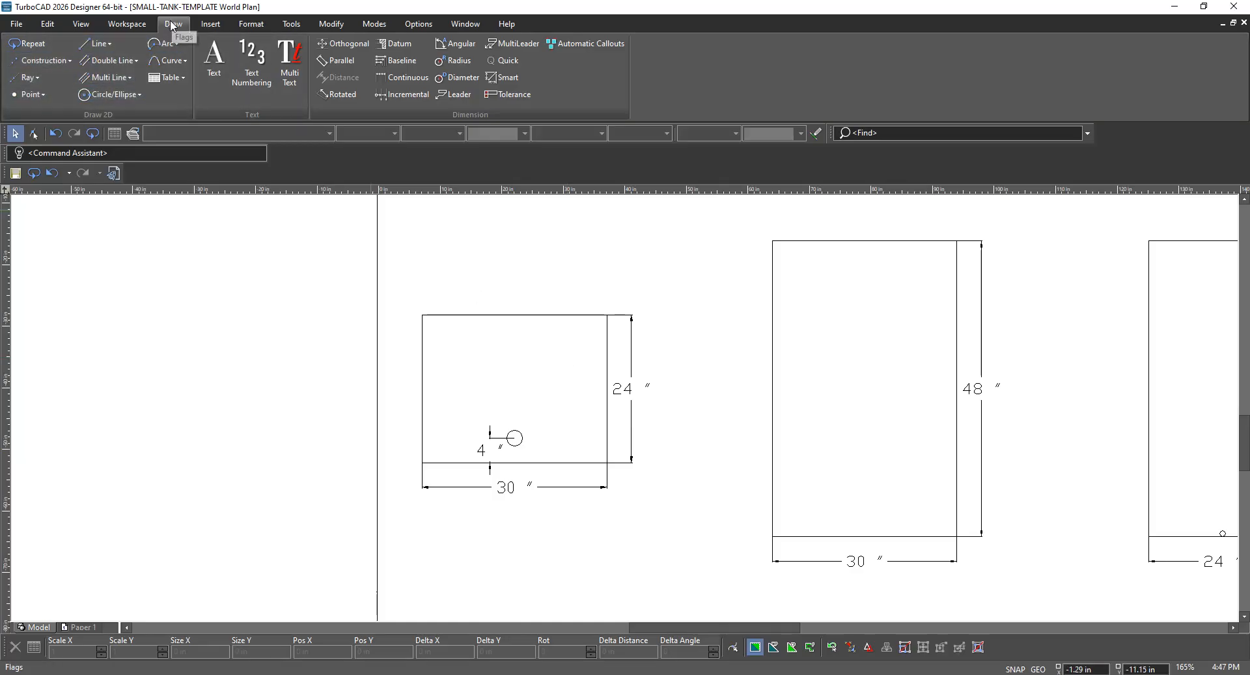
Draw a red 2 by 2 in construction rectangle inward from the upper-right corner of the 30 by 24 in rectangle
left_click(108, 44)
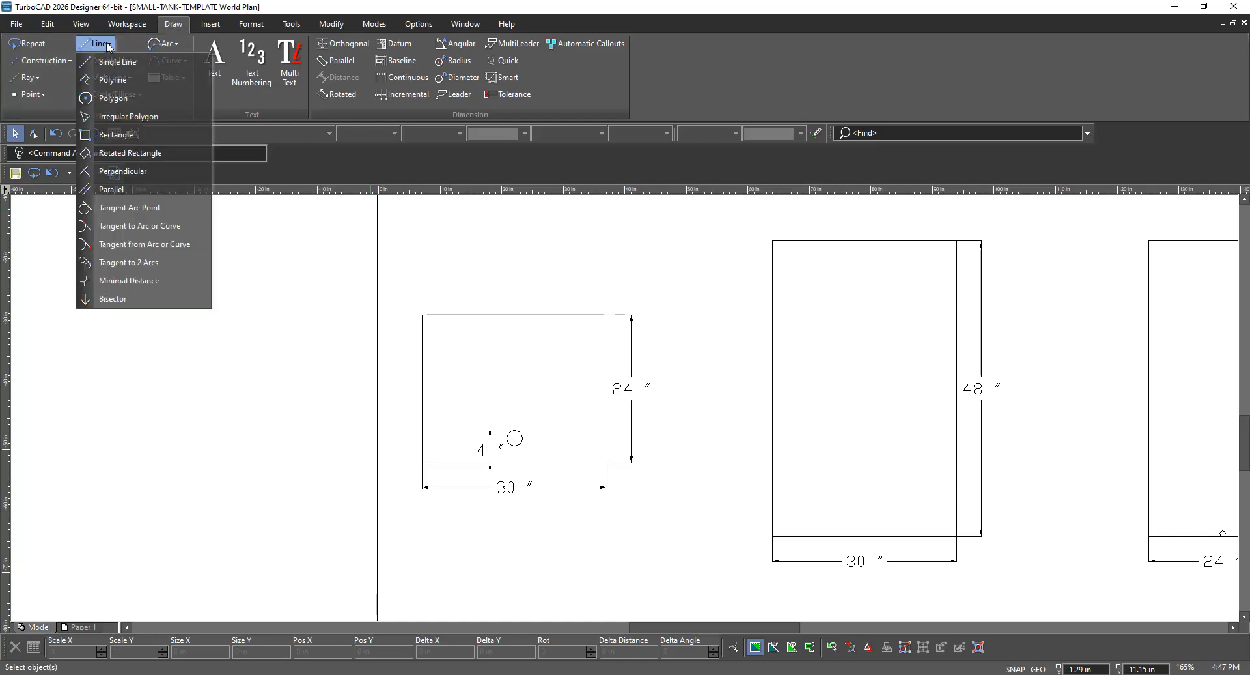
left_click(116, 135)
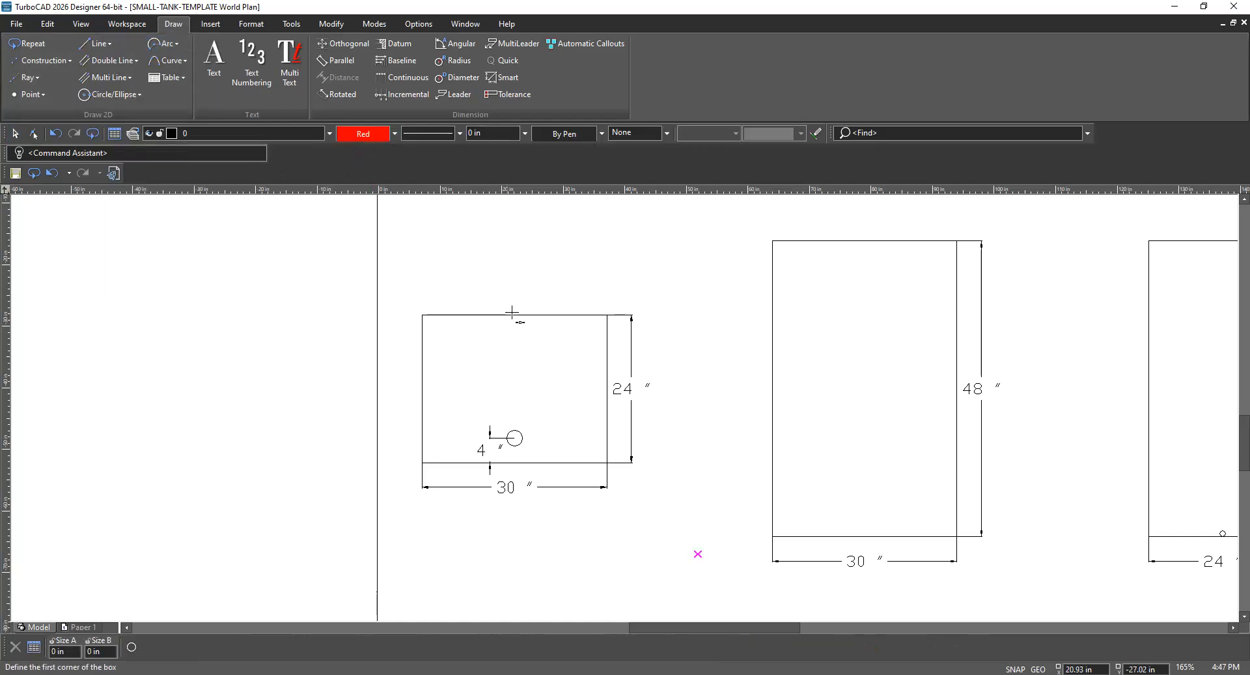
left_click(394, 133)
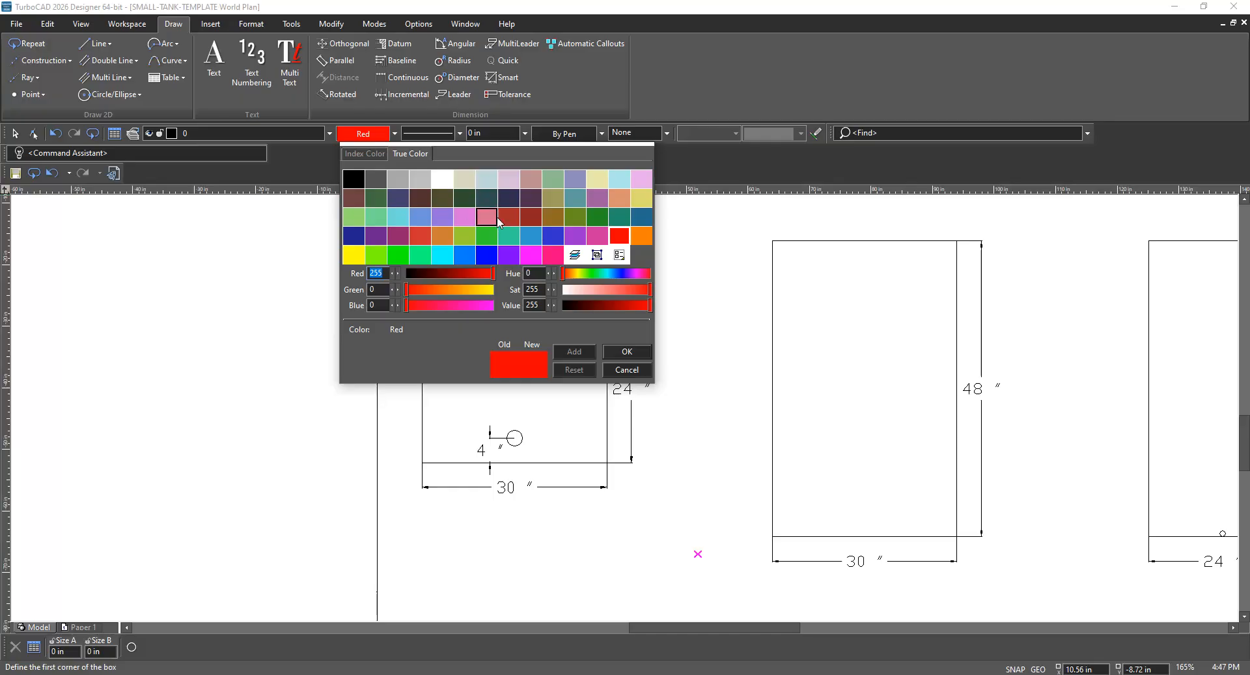
left_click(622, 243)
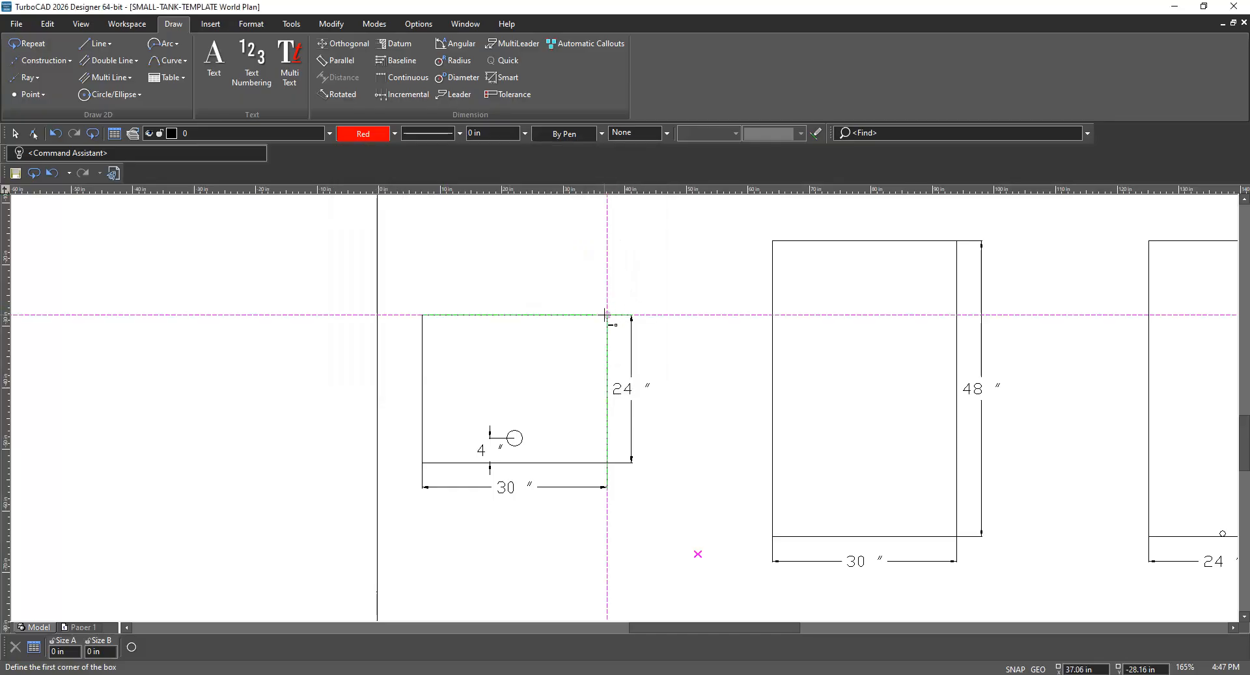
scroll(616, 291, "up", 1)
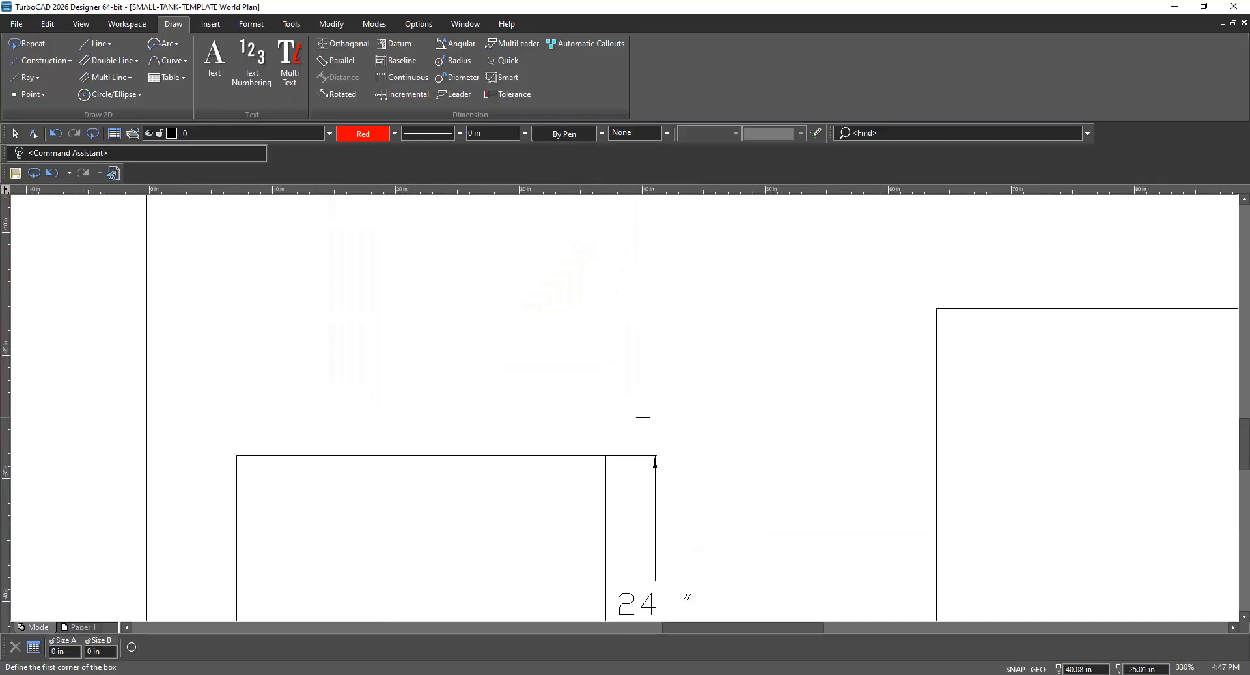
scroll(642, 416, "down", 1)
scroll(674, 459, "up", 1)
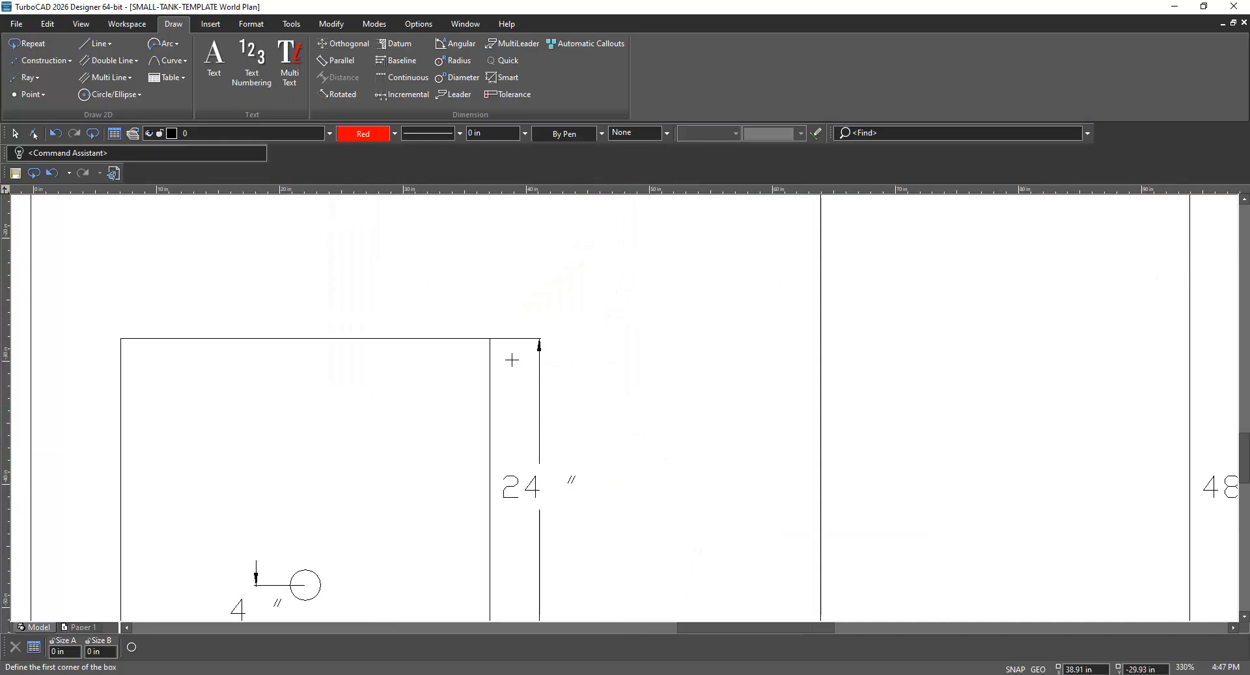
left_click(490, 338)
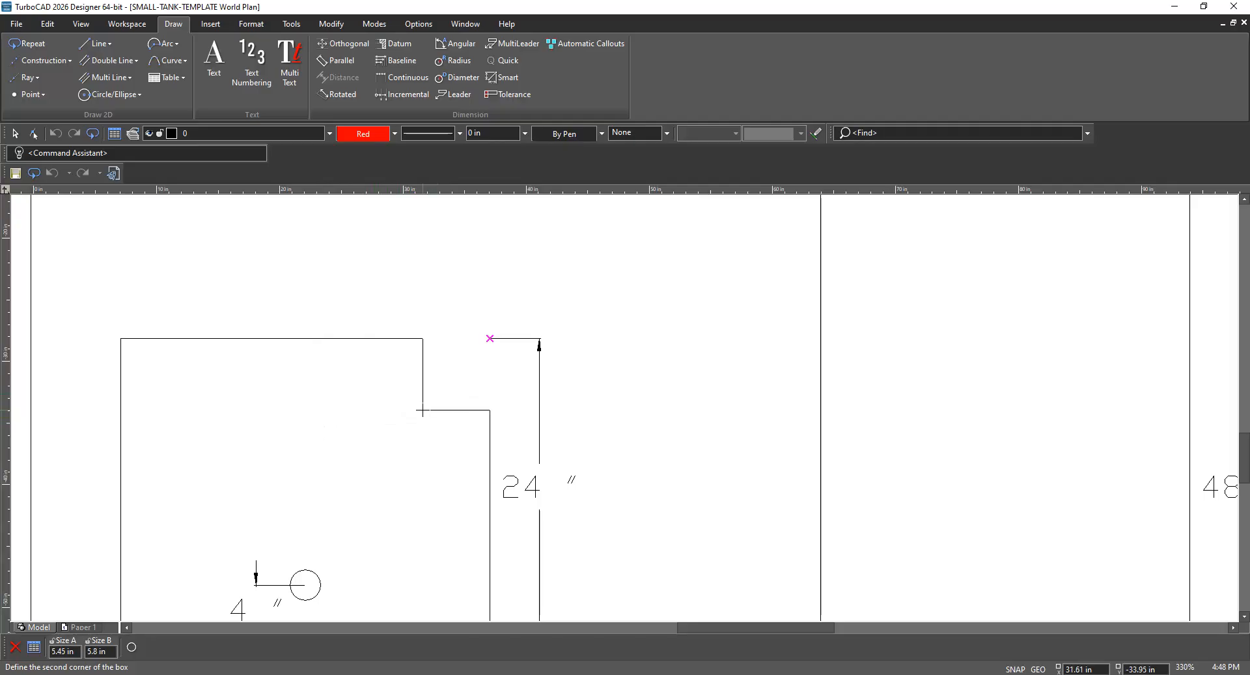
key("Tab")
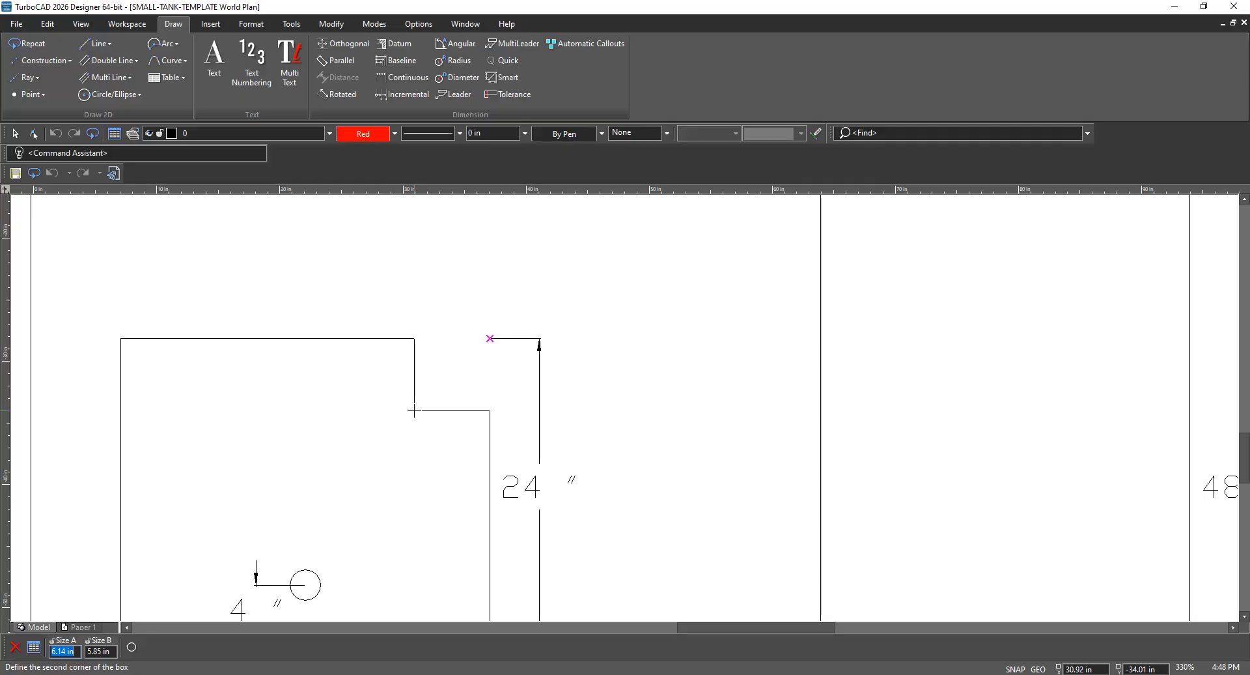
type("2")
key("Tab")
type("2")
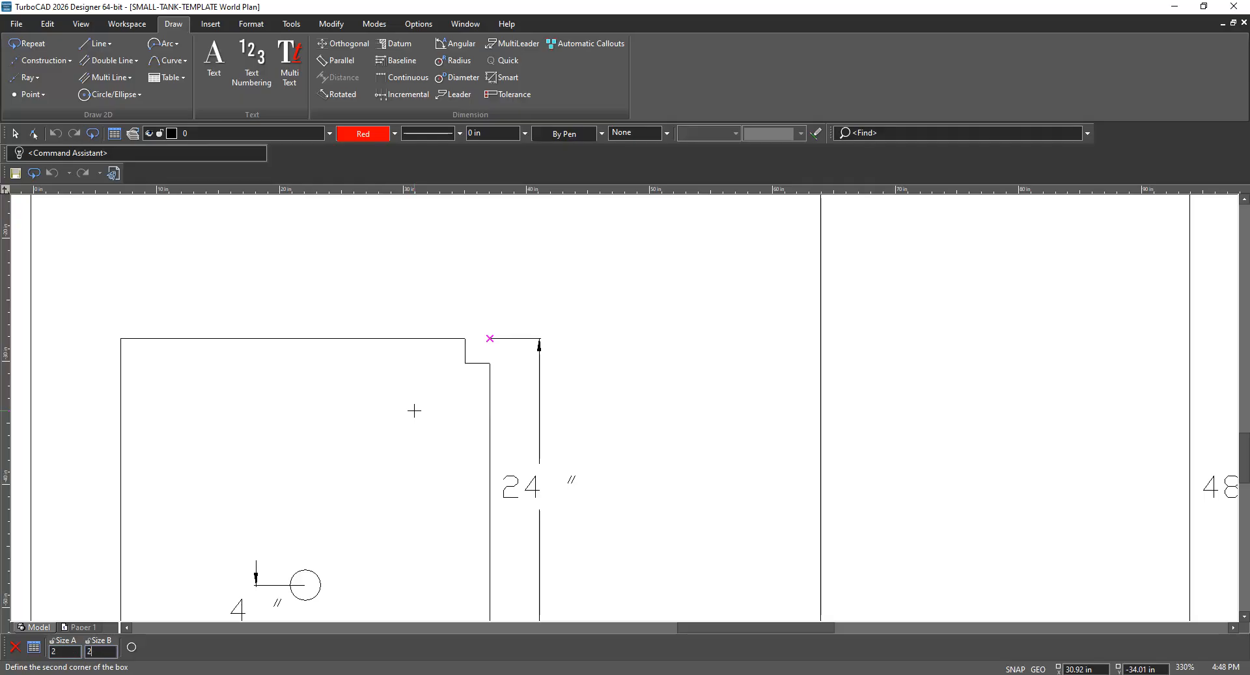
key("Return")
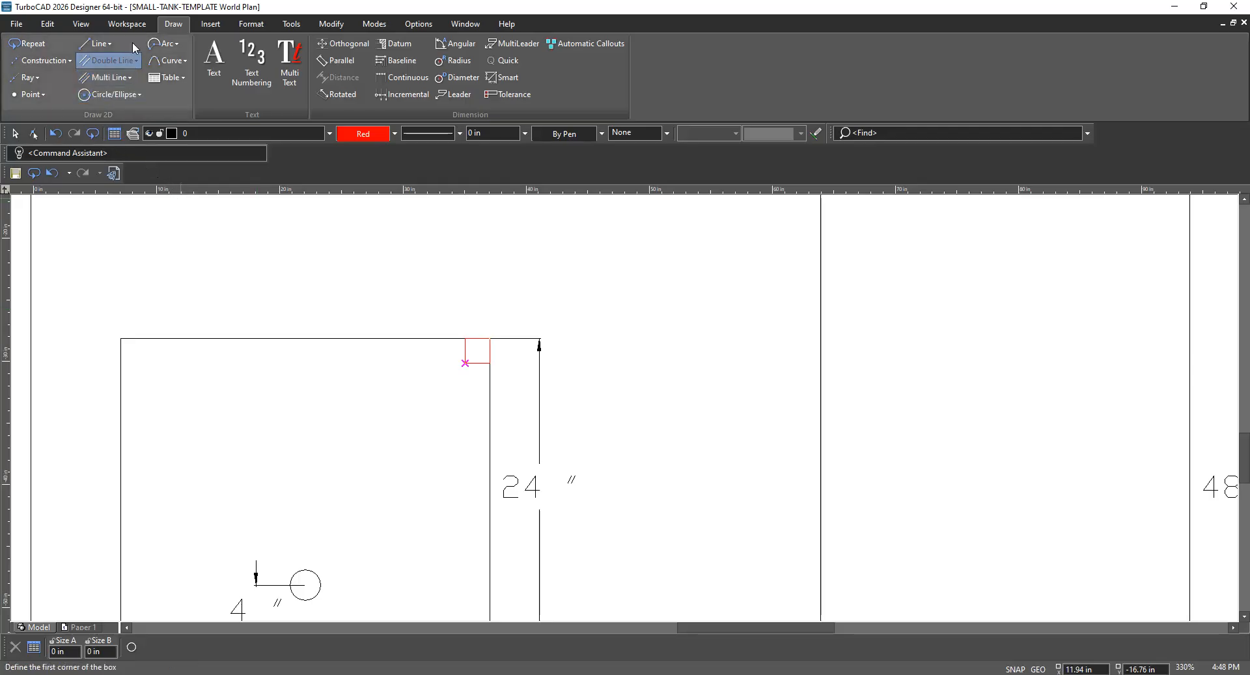
Draw a black center-and-point circle with a diameter of .75 in at the inner corner of the red square
left_click(140, 94)
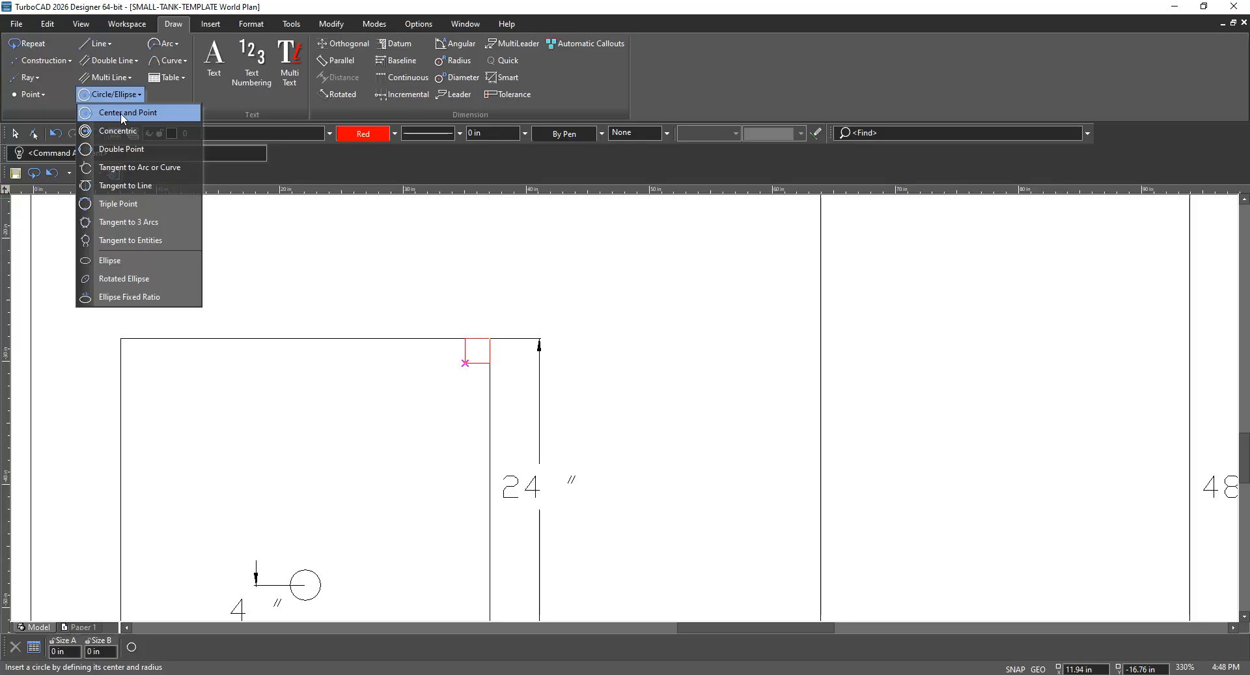
left_click(122, 115)
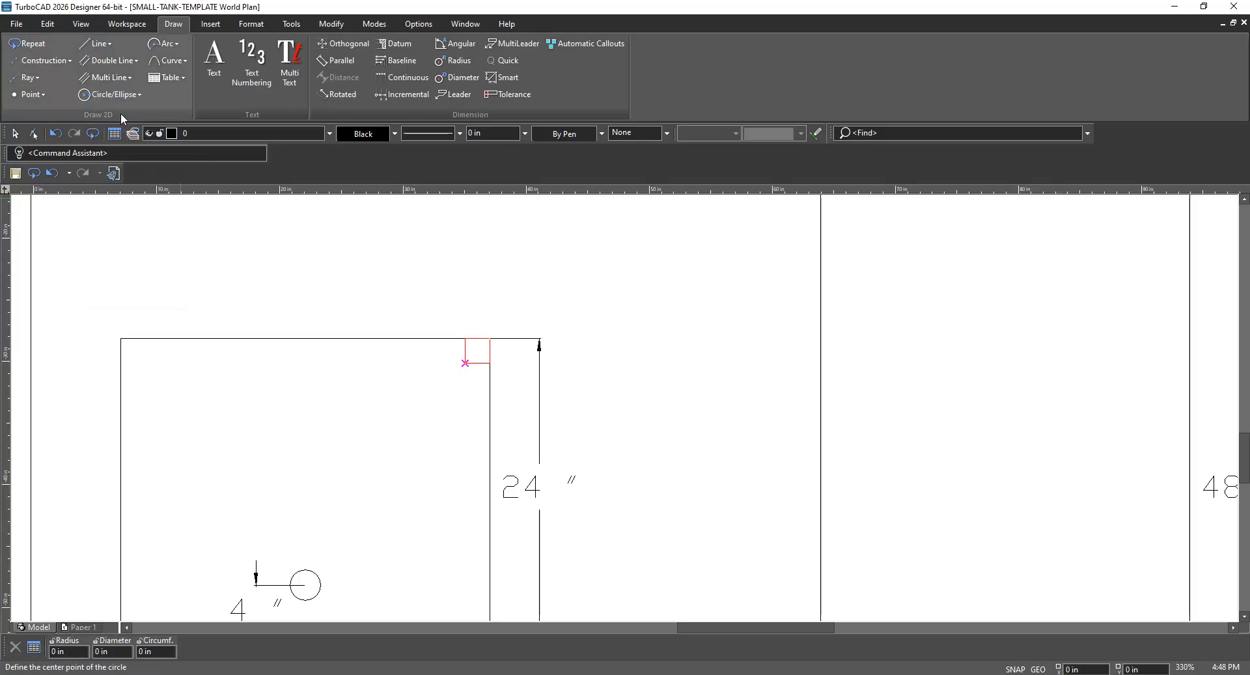
left_click(465, 363)
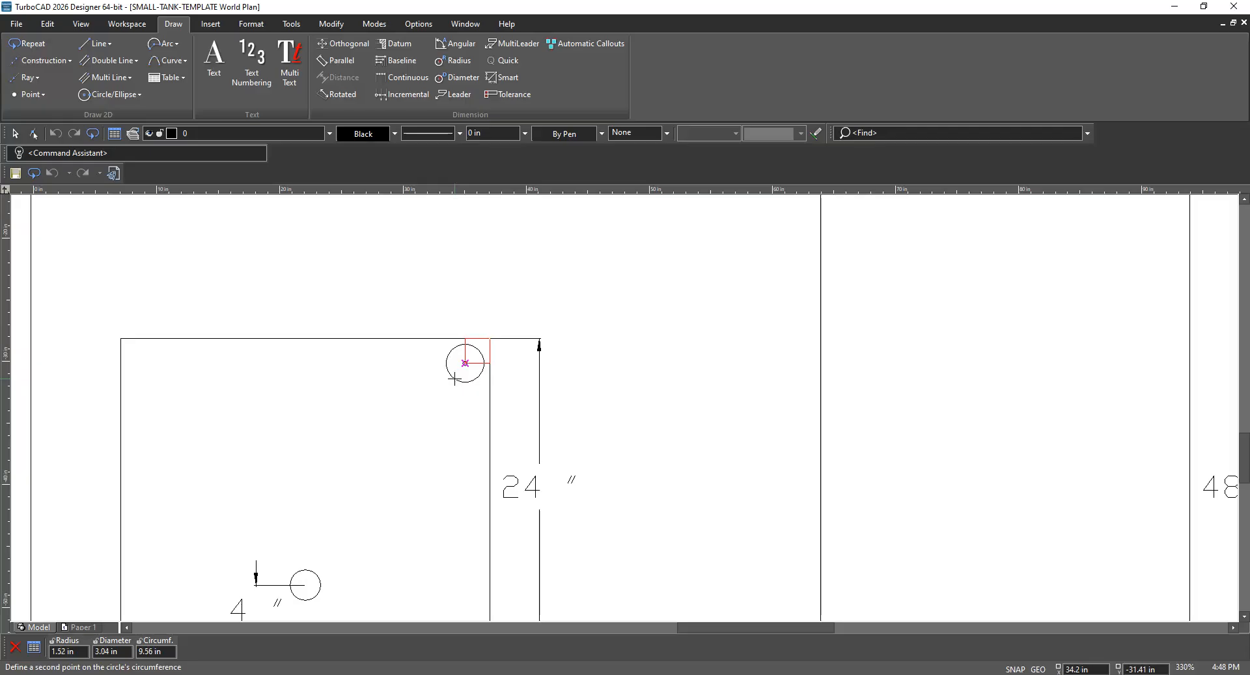
key("Tab")
key("Tab")
type(".75")
key("Return")
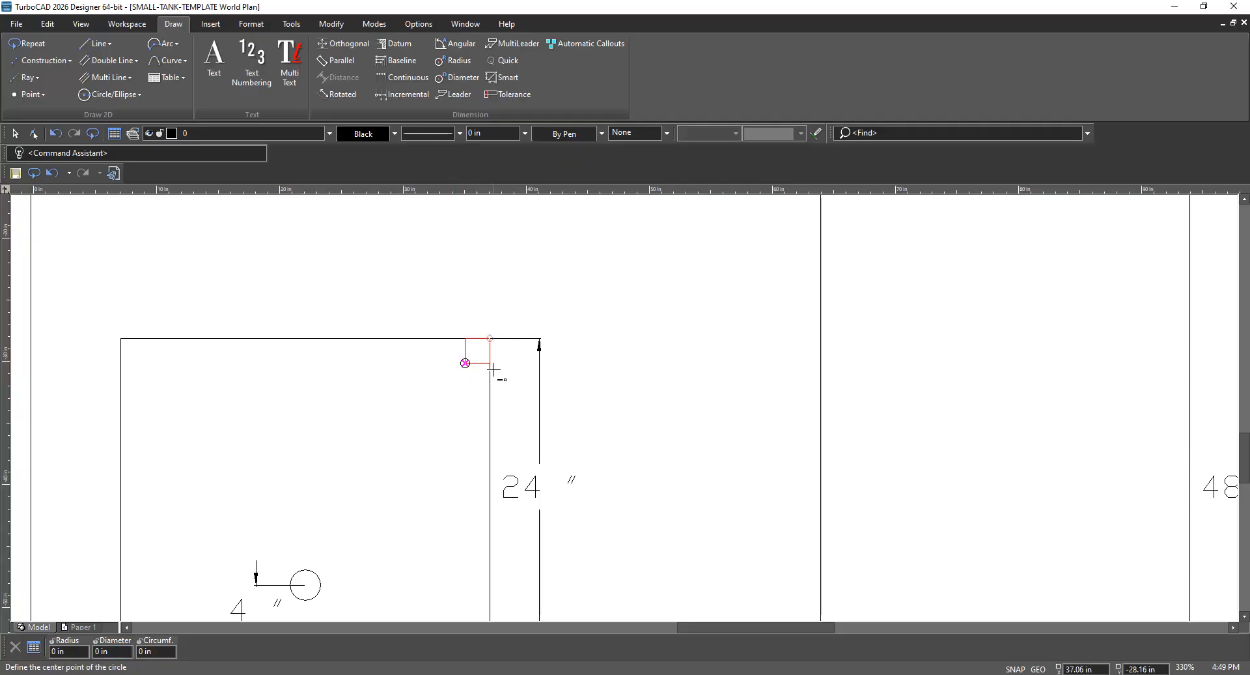
Set the line pattern of the red 2 in construction square beside the small circle to the blank pattern
left_click(14, 133)
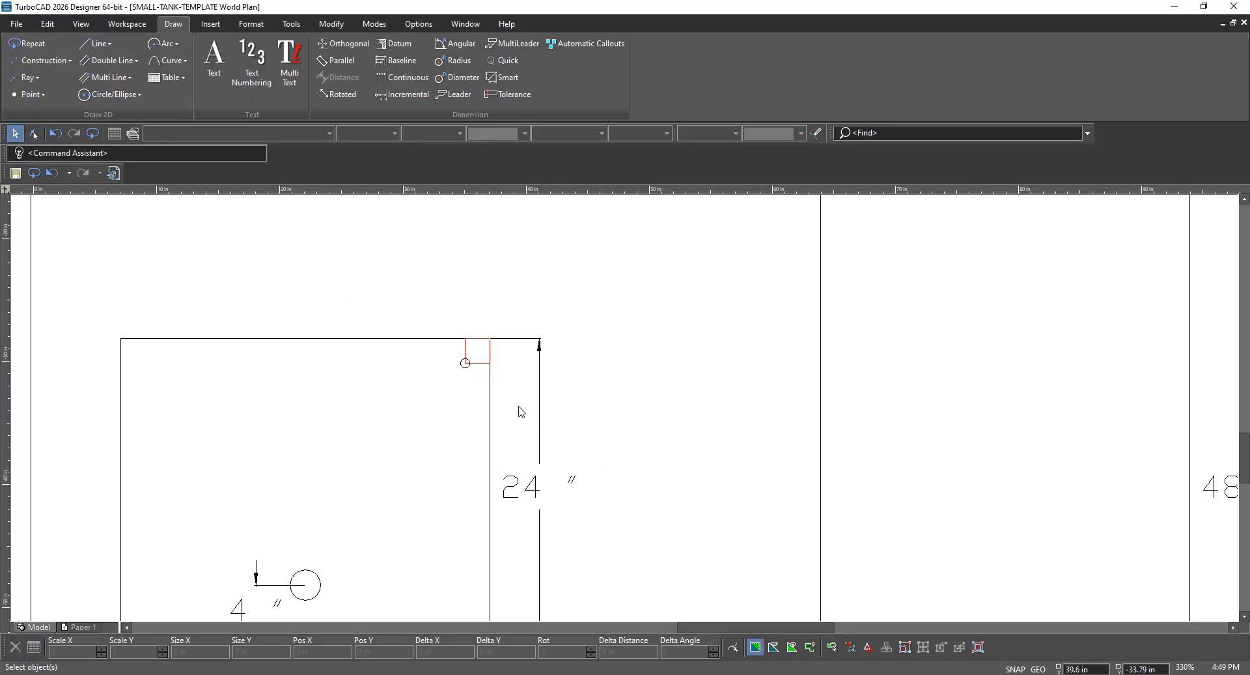
left_click(489, 363)
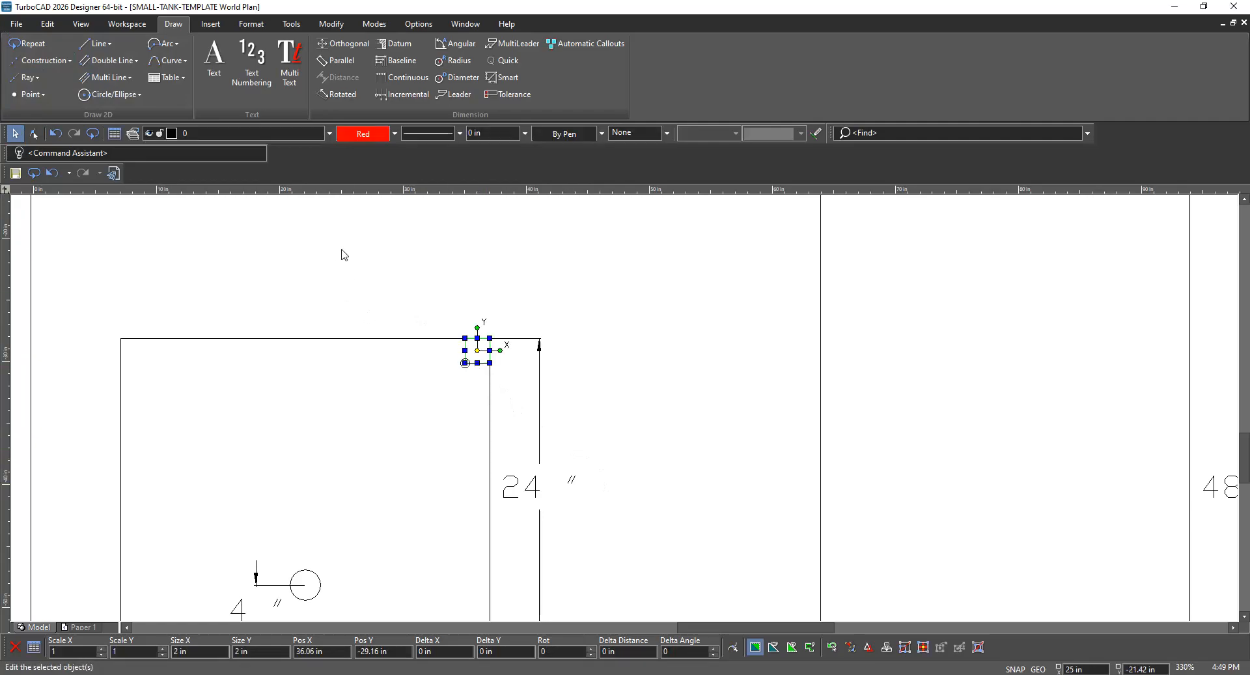
left_click(396, 137)
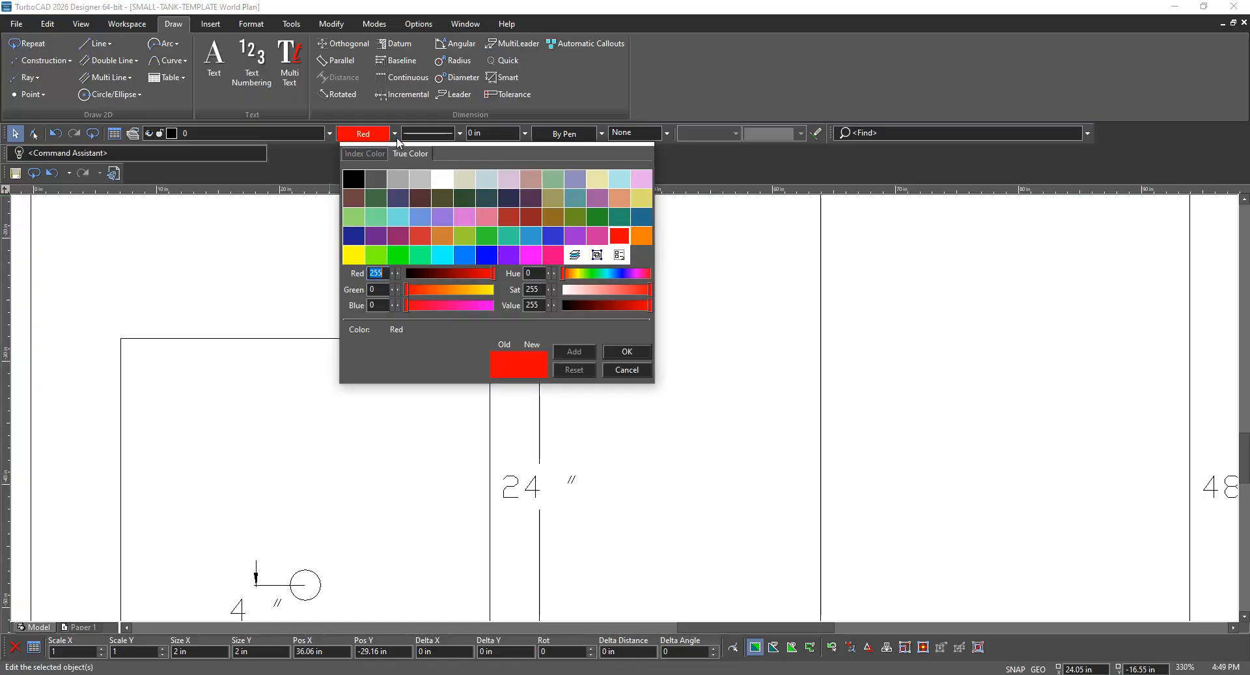
left_click(395, 137)
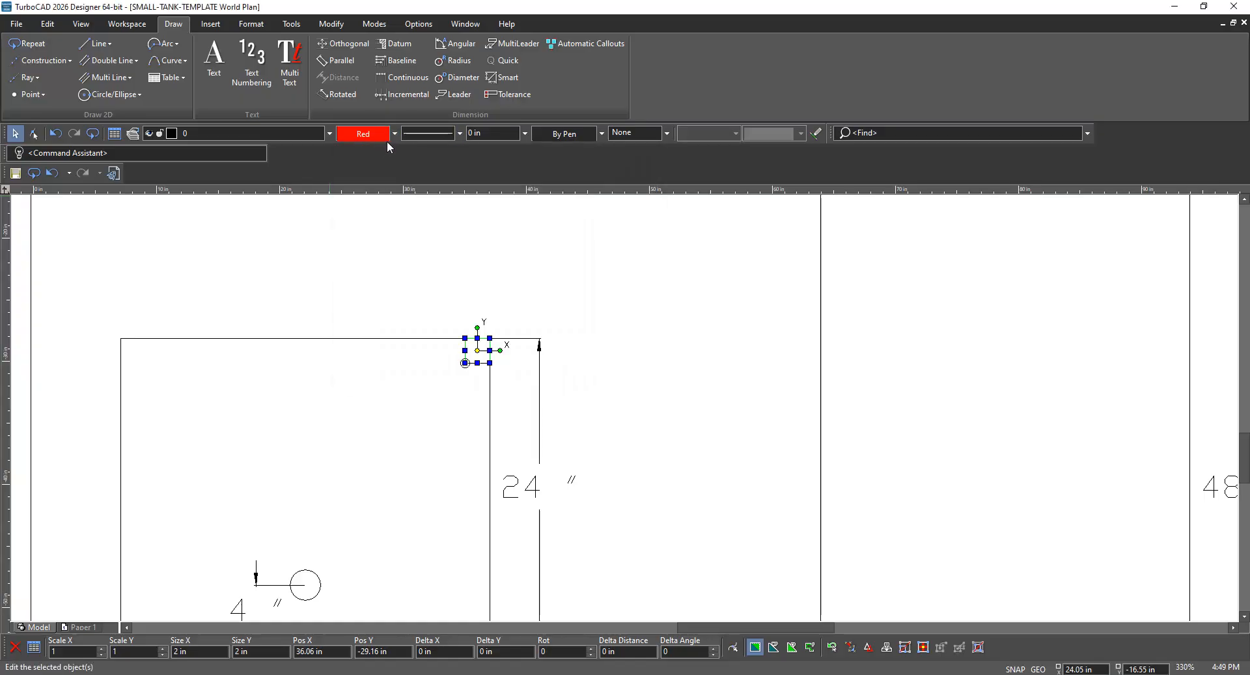
left_click(461, 135)
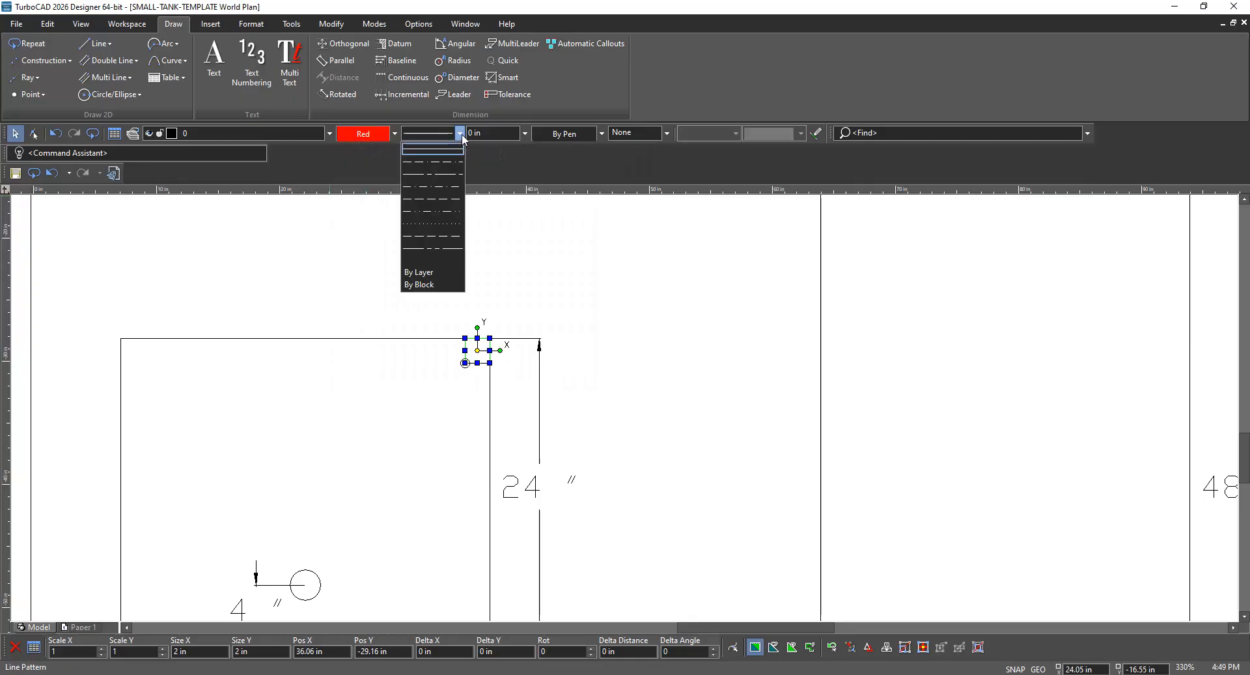
left_click(430, 261)
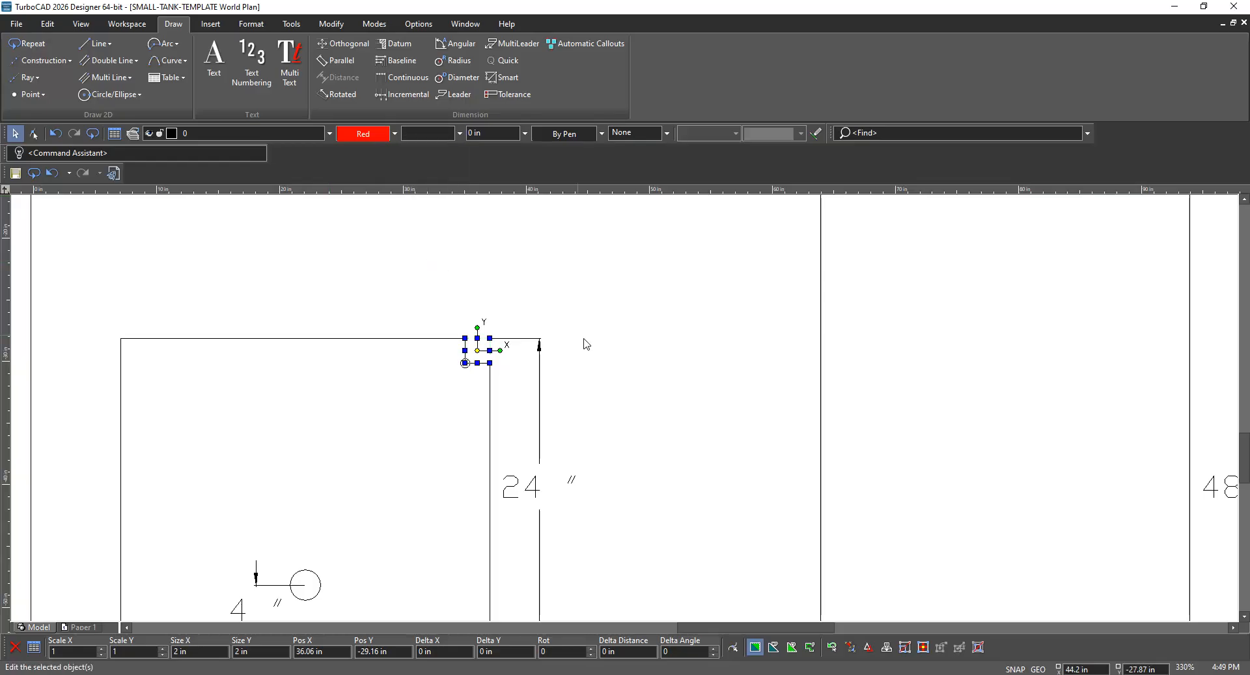
left_click(607, 355)
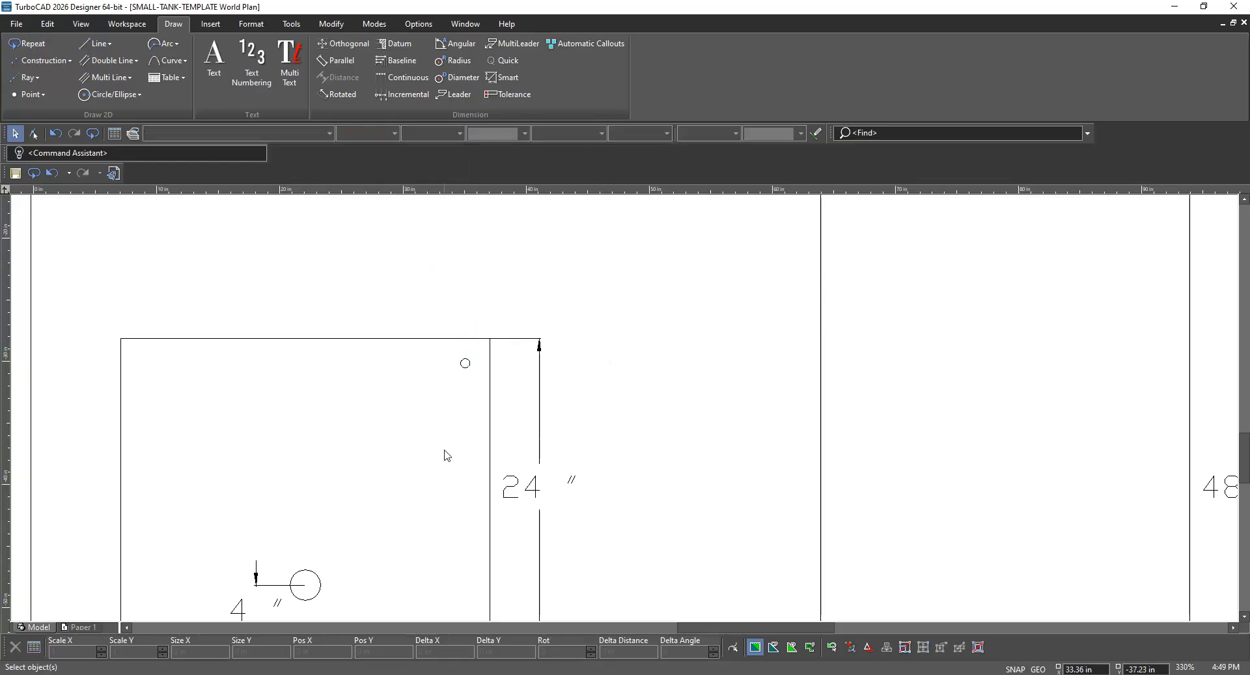
Try a Smart dimension on the hidden square's lower edge, offset 4 in at 270°, and undo it
scroll(625, 413, "up", 2)
scroll(627, 414, "down", 4)
scroll(627, 414, "up", 2)
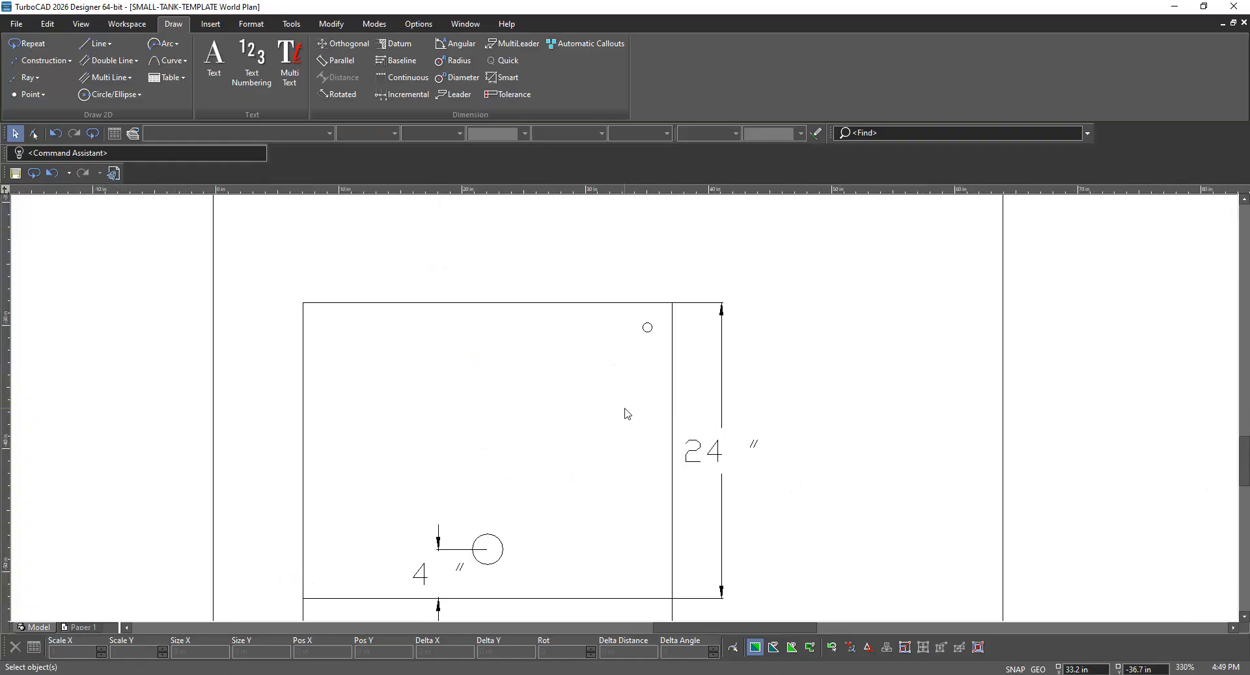
scroll(627, 413, "down", 2)
scroll(626, 413, "up", 2)
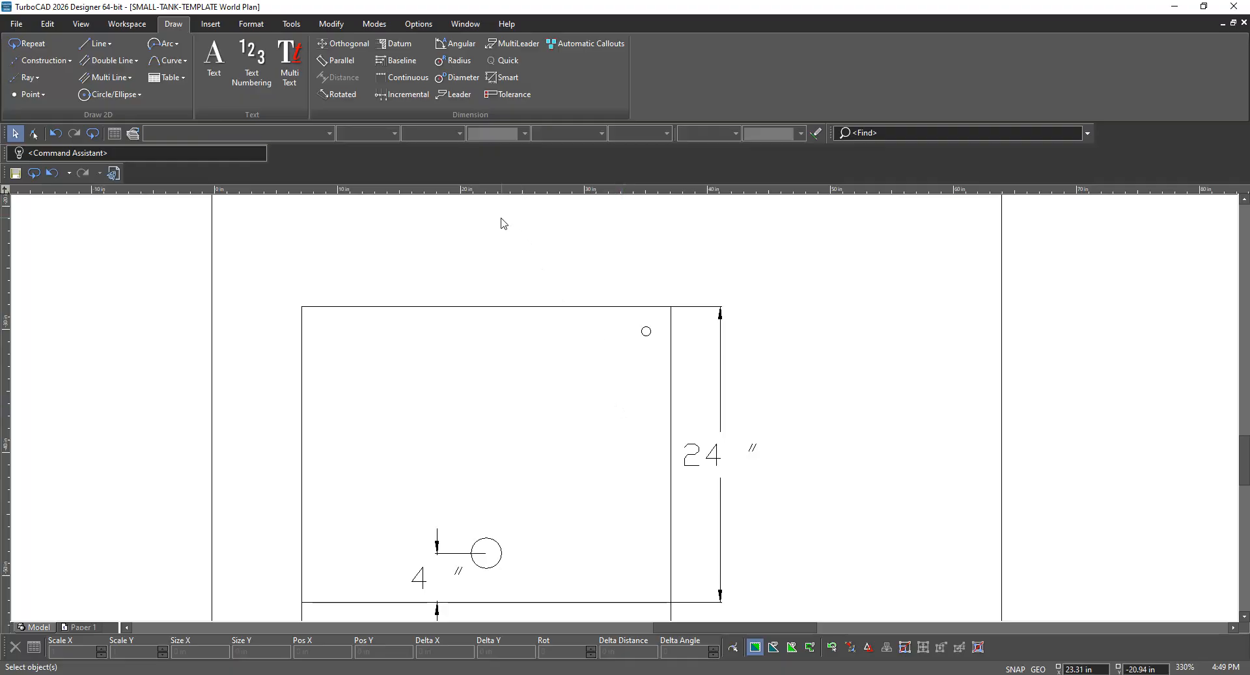
left_click(502, 77)
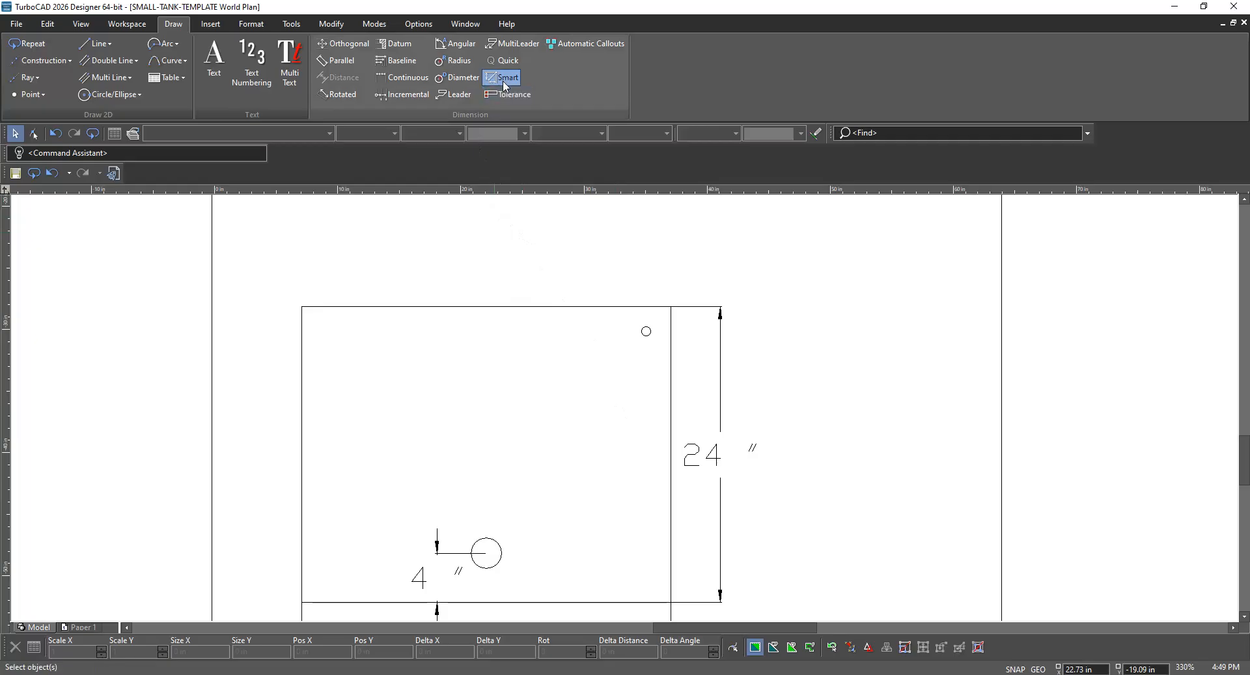
left_click(651, 334)
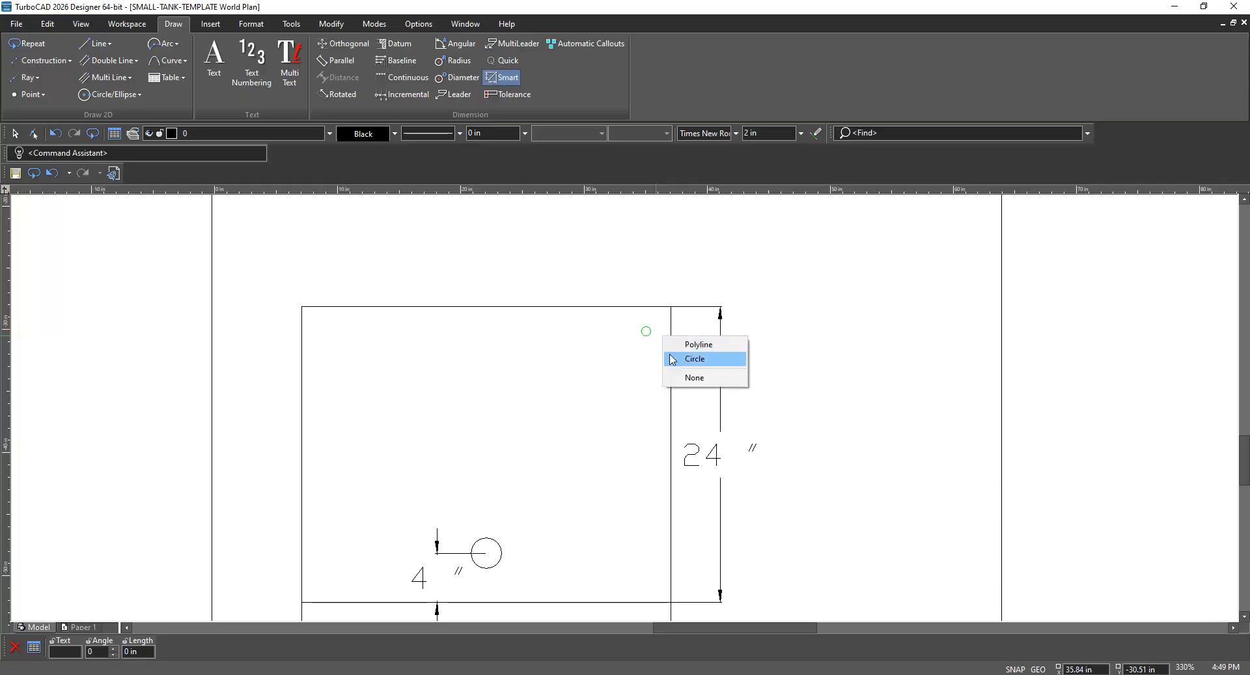
left_click(674, 351)
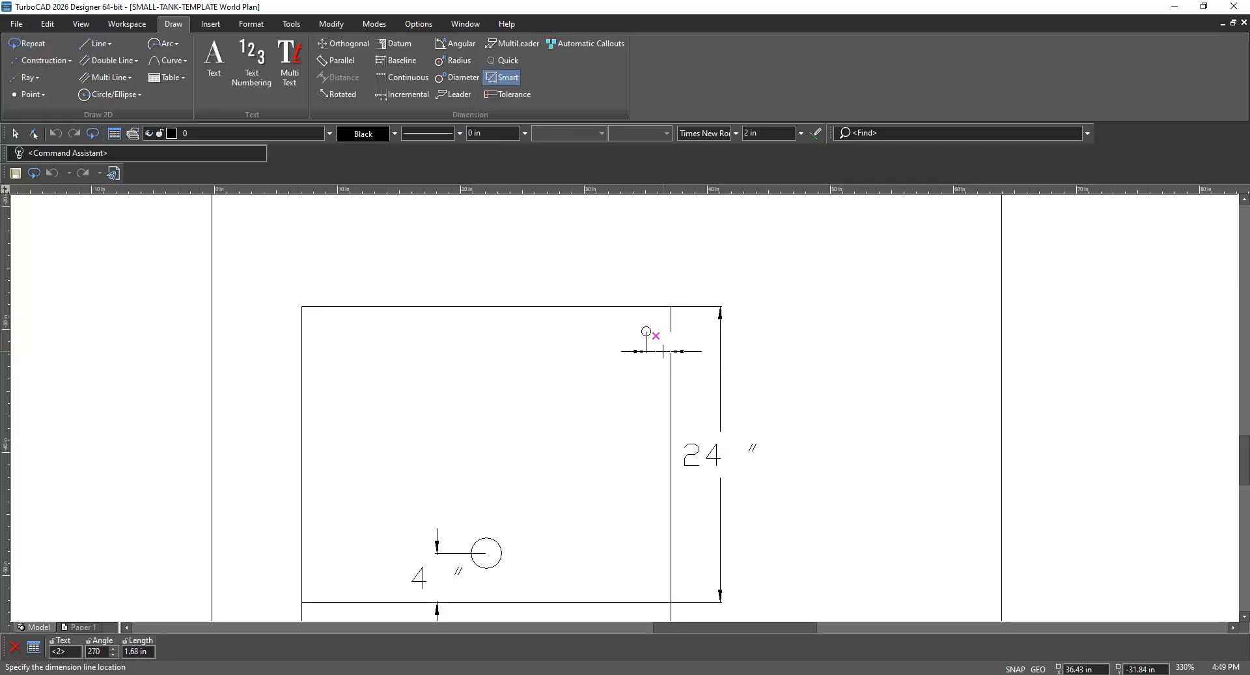
key("Tab")
key("Tab")
key("Tab")
type("4")
key("Return")
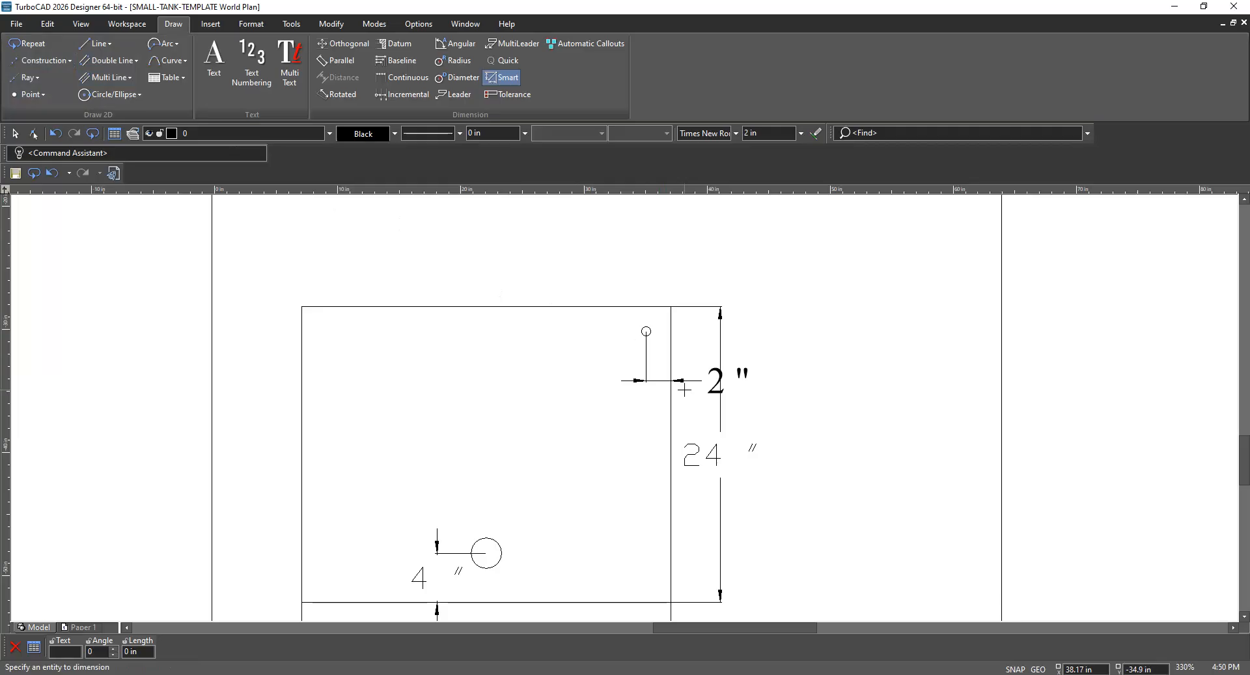
key("ctrl+z")
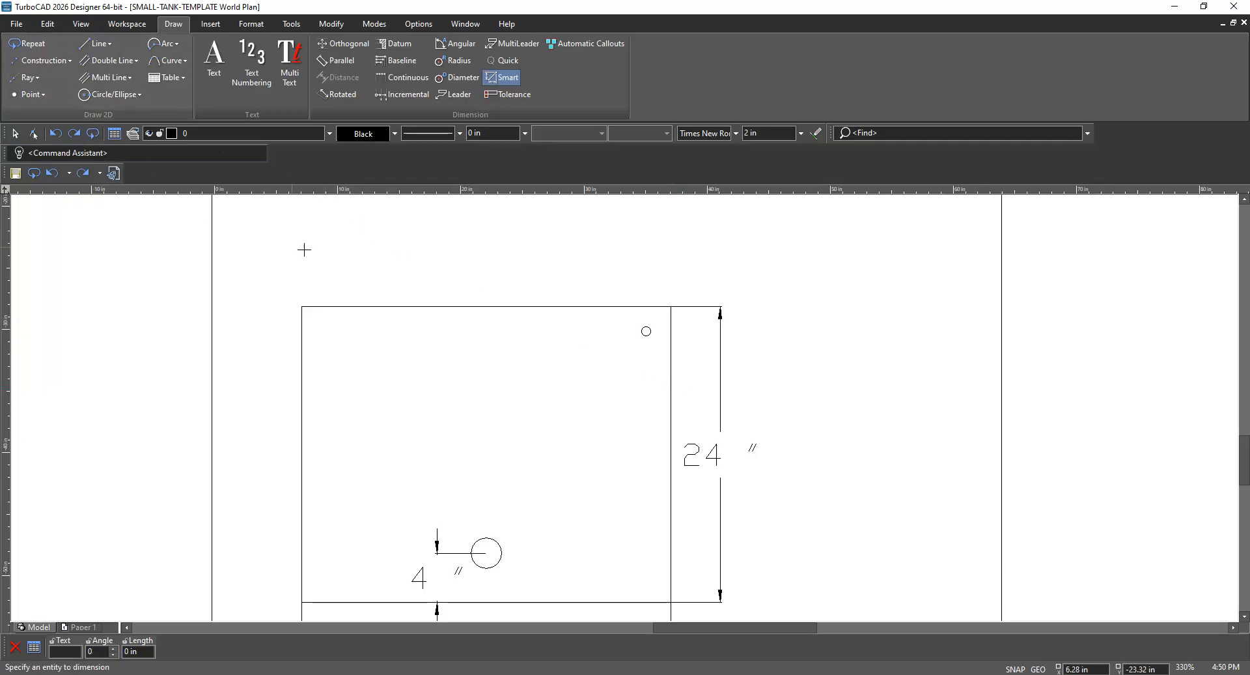
Add a Smart dimension between the small circle's center and the rectangle's right edge, with its dimension line offset 2 in at 270°
left_click(502, 77)
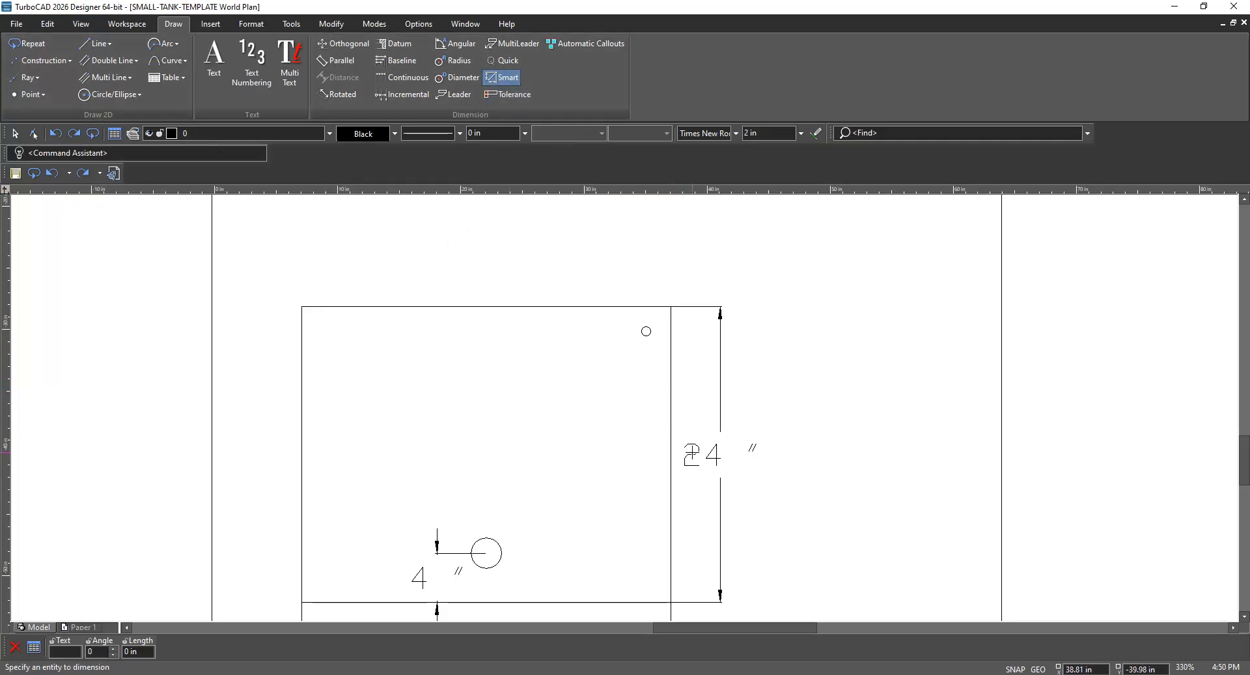
left_click(661, 333)
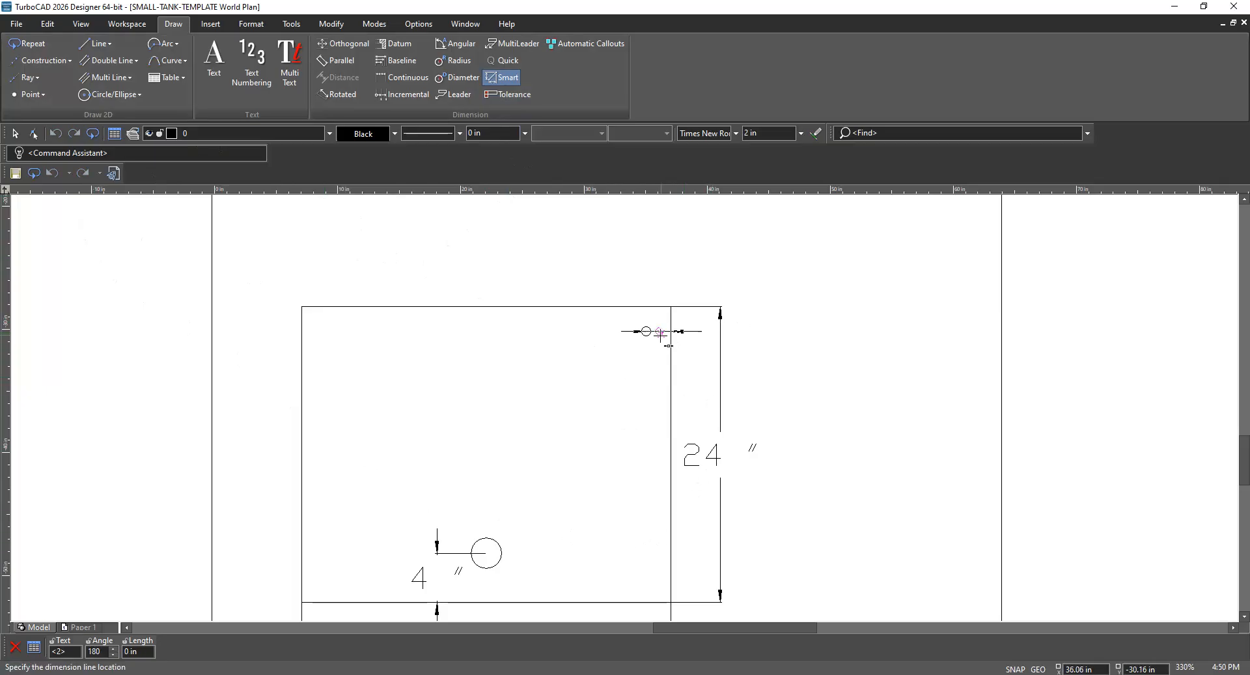
key("Tab")
key("Tab")
key("Tab")
type("2")
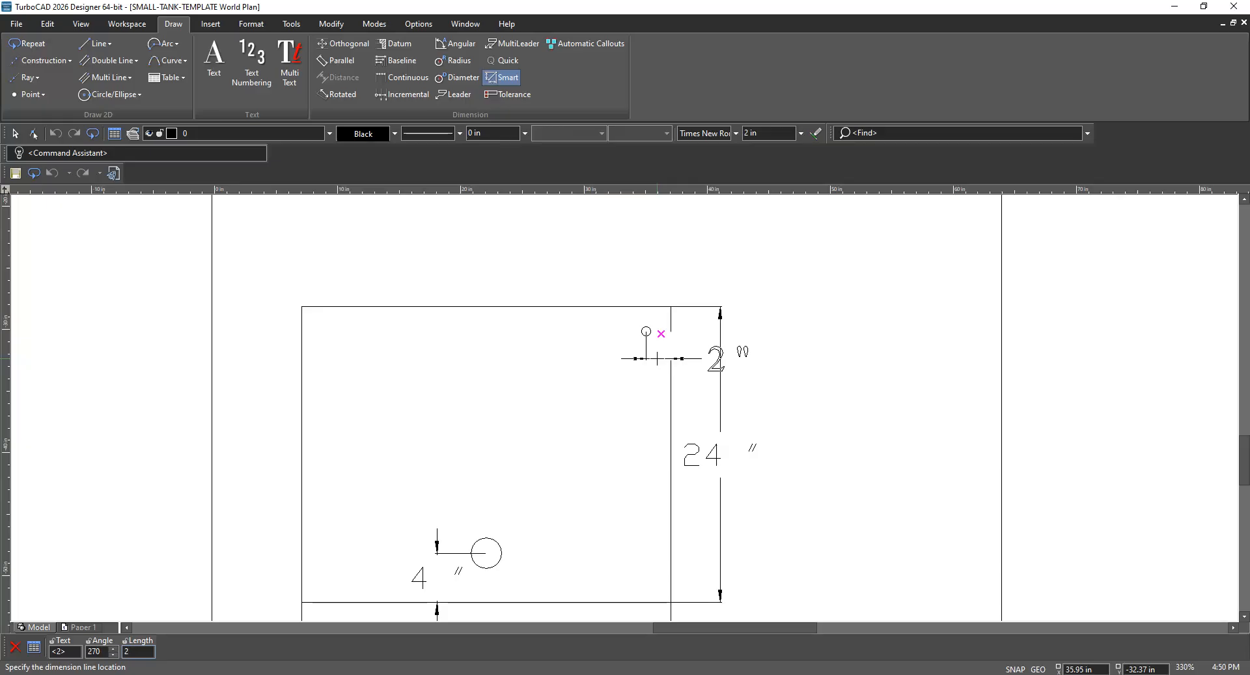
key("Return")
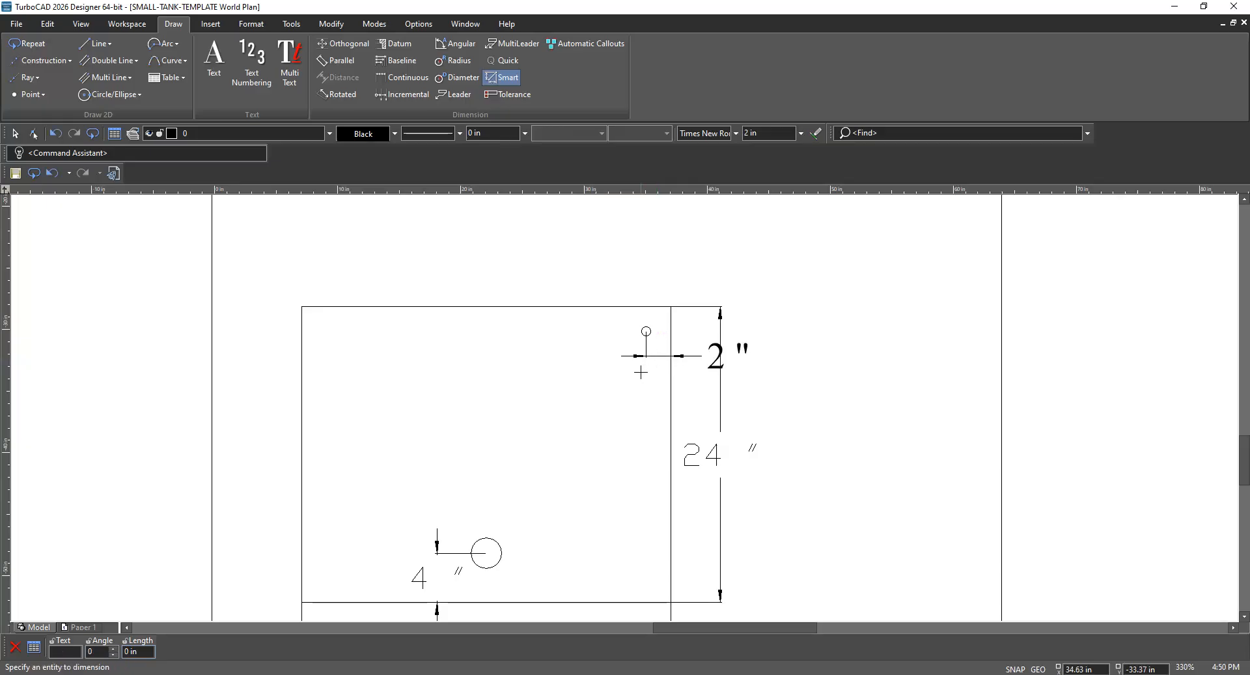
Try a Smart diameter dimension on the small circle and undo it
left_click(646, 333)
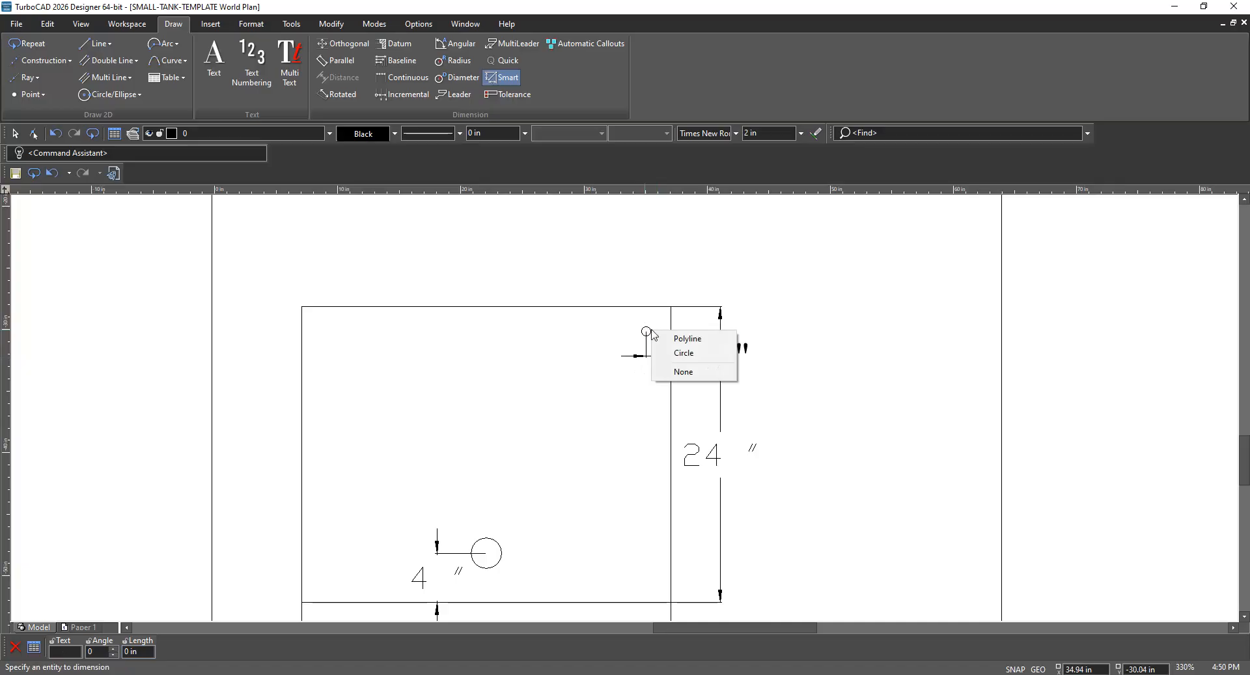
left_click(630, 317)
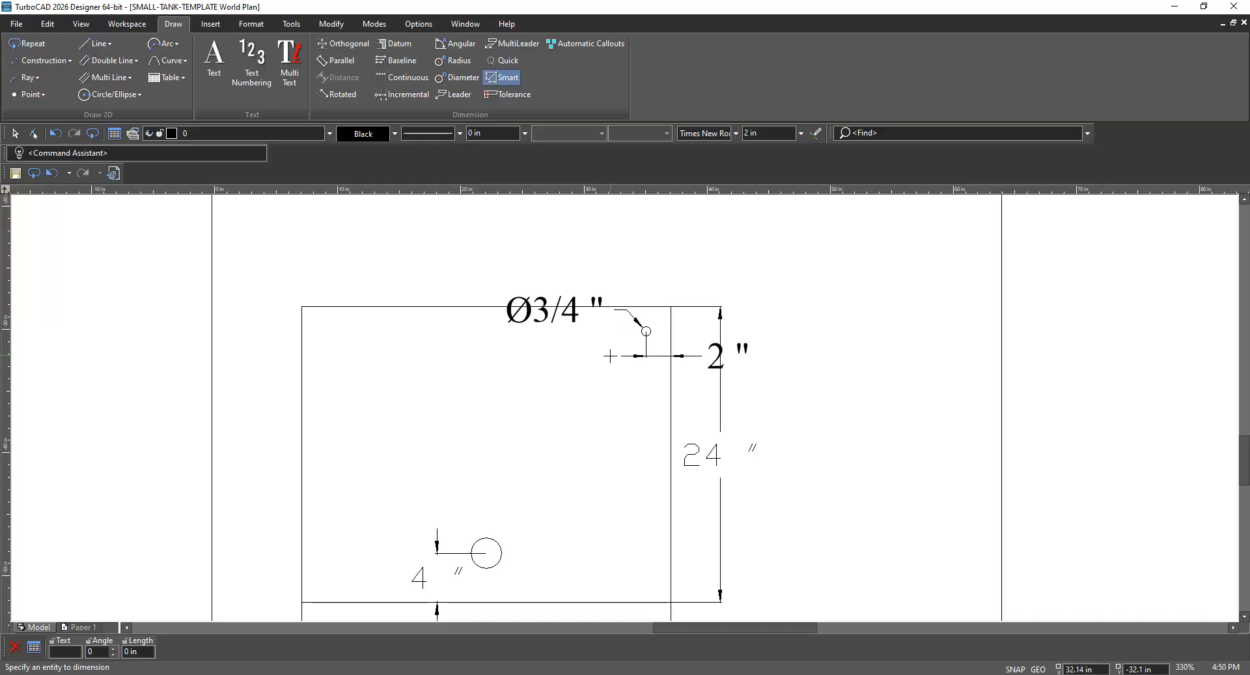
key("ctrl+z")
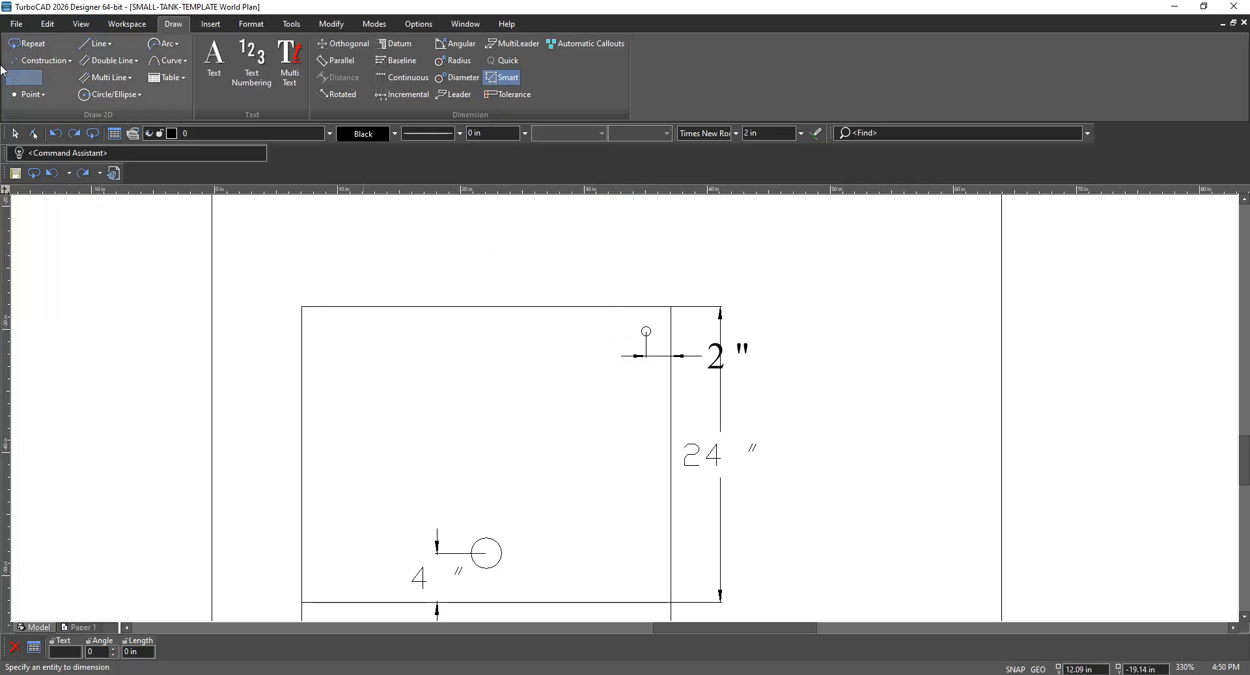
Add a vertical Smart dimension between the small circle's center and the rectangle's top edge, with its dimension line offset 2 in at 180°
left_click(512, 78)
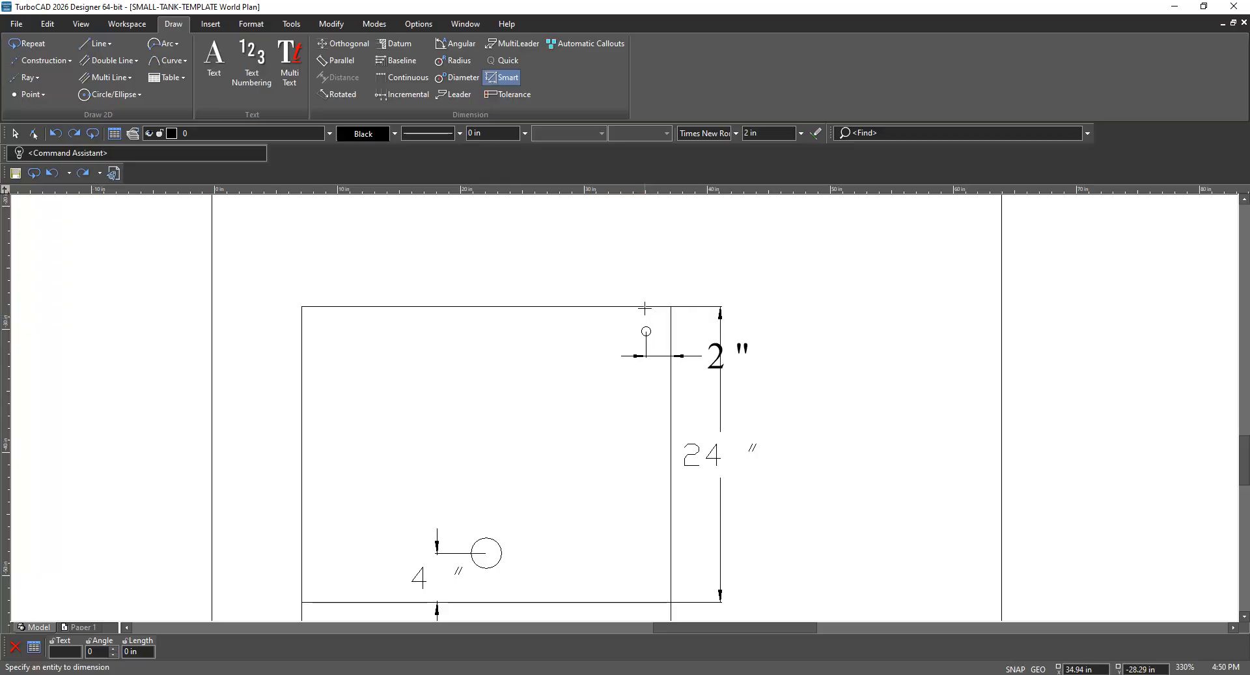
left_click(644, 315)
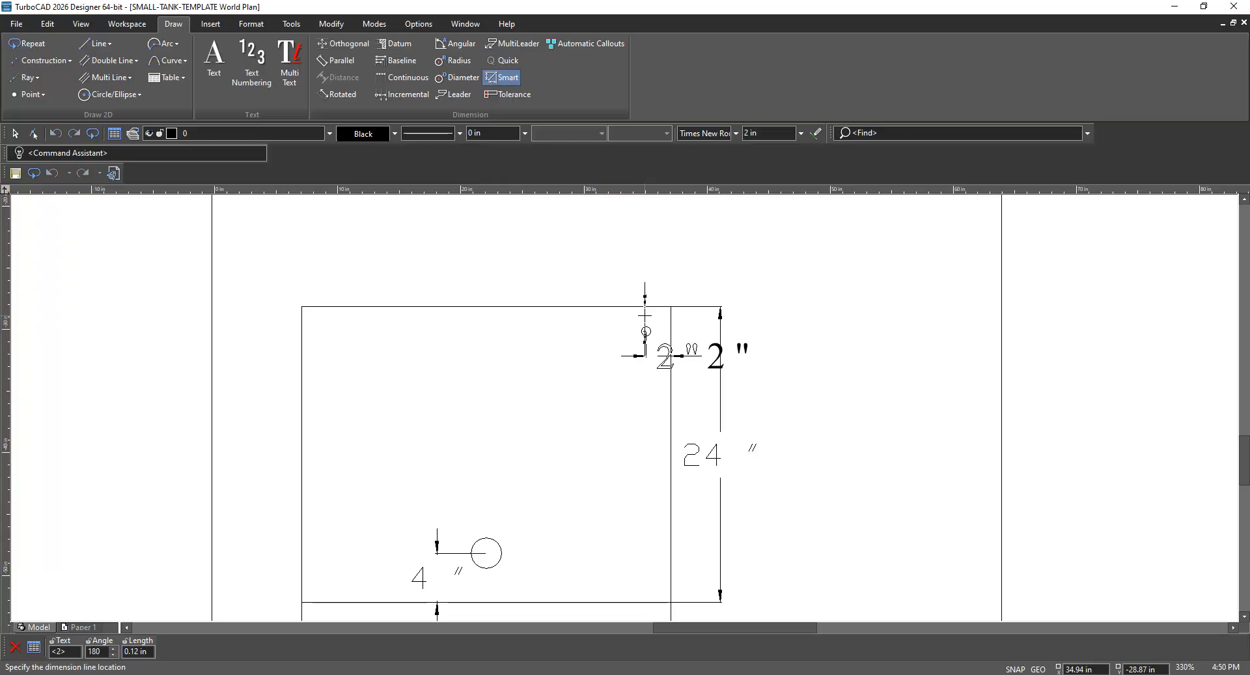
key("Tab")
key("Tab")
key("Tab")
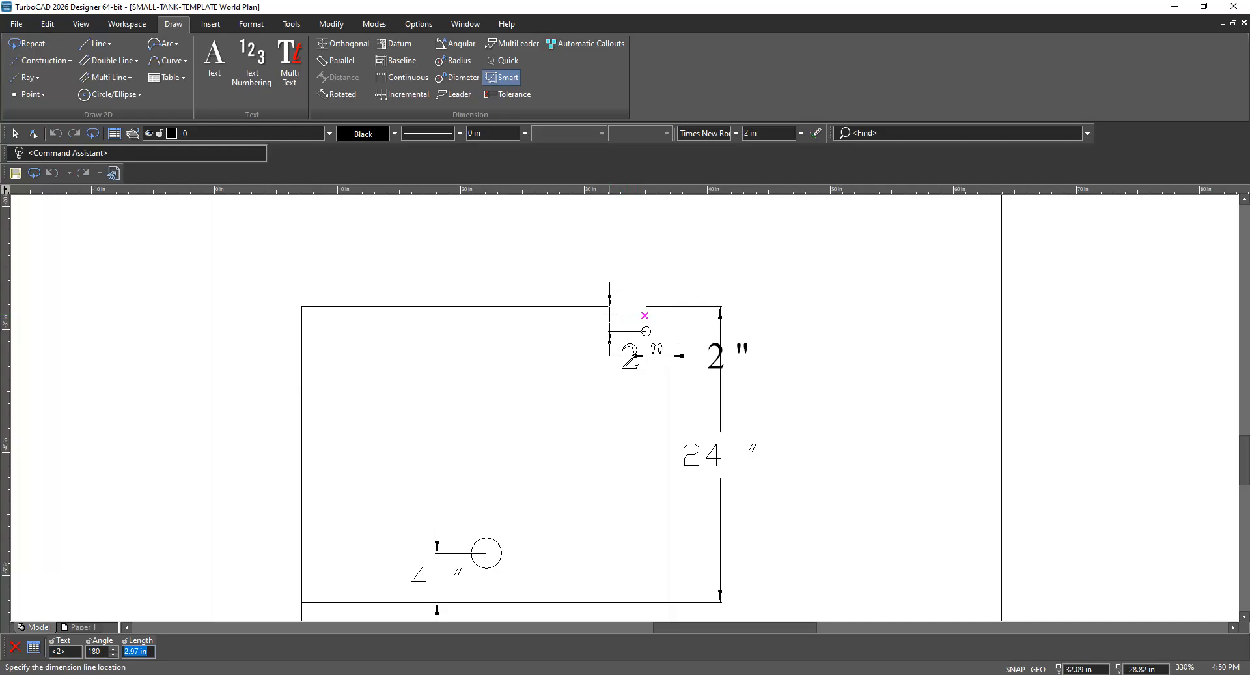
type("2")
key("Return")
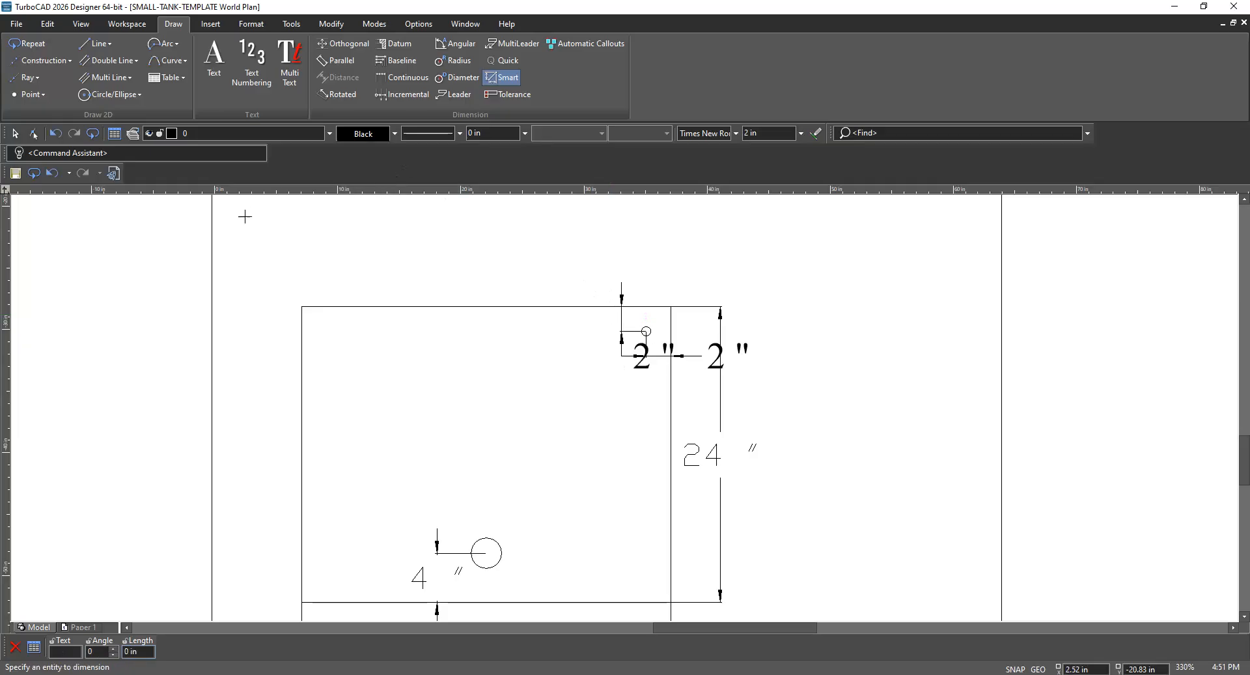
Set the font of both 2 in dimensions beside the small circle to txt.shx and their text height to 1 in
left_click(15, 134)
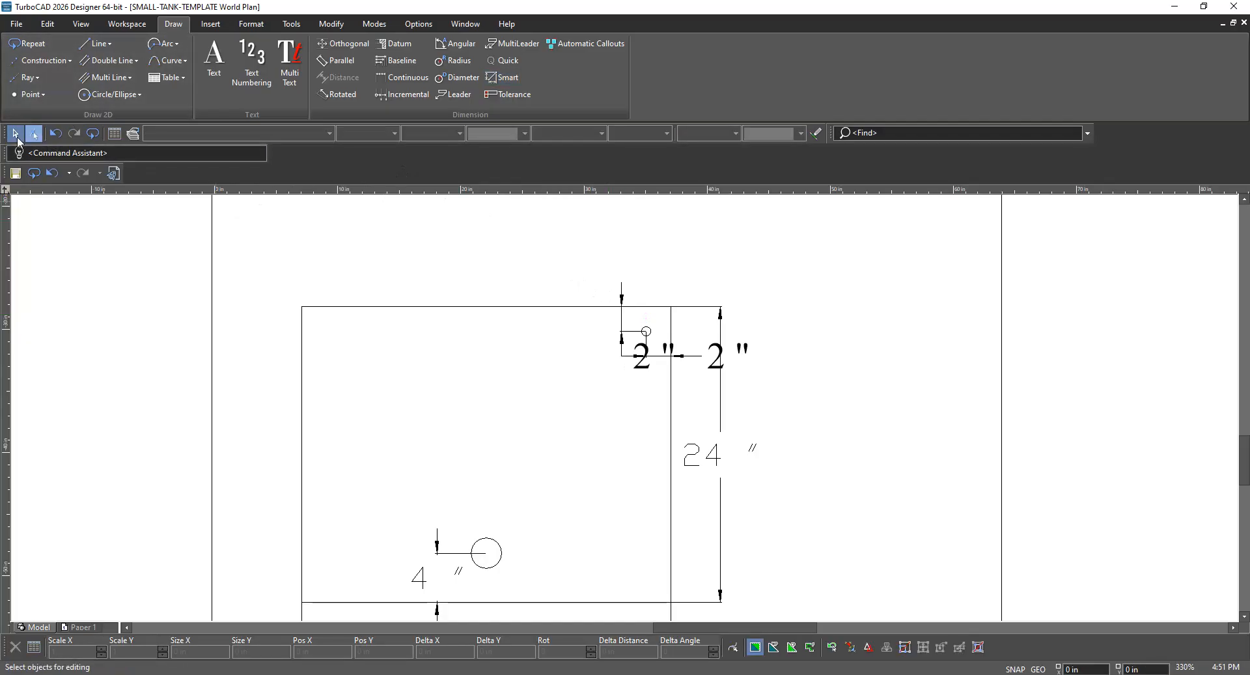
left_click(639, 360)
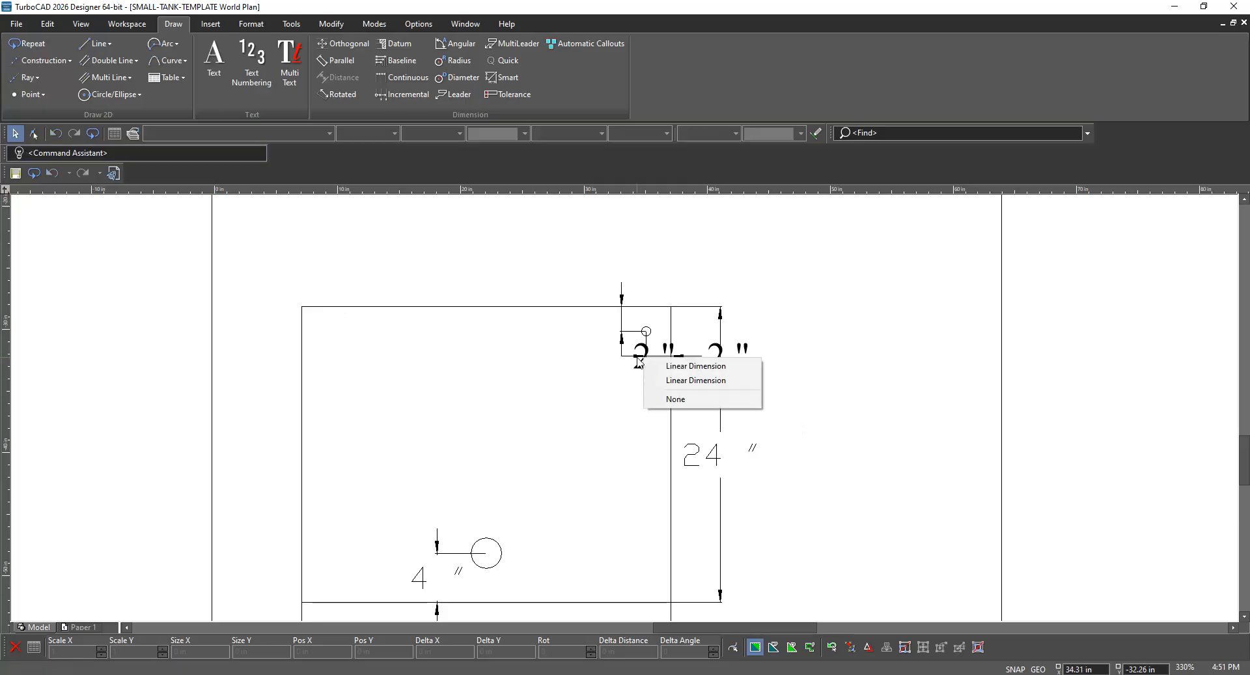
left_click(668, 380)
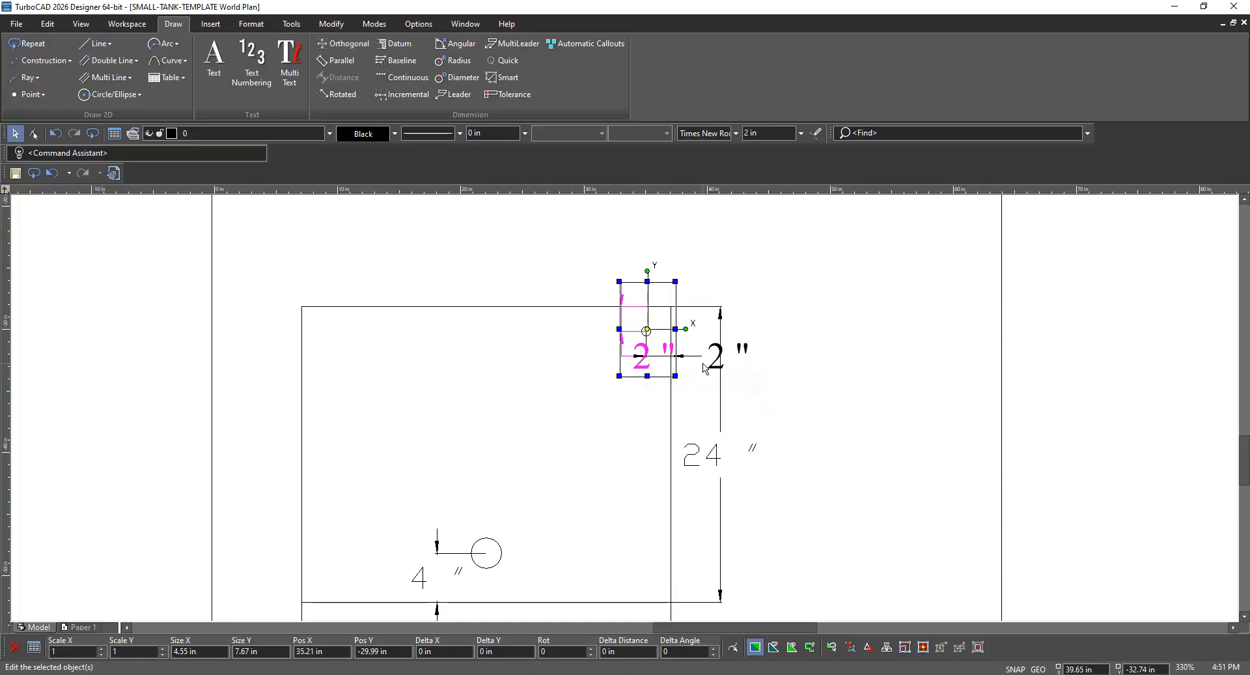
left_click(743, 352, "shift")
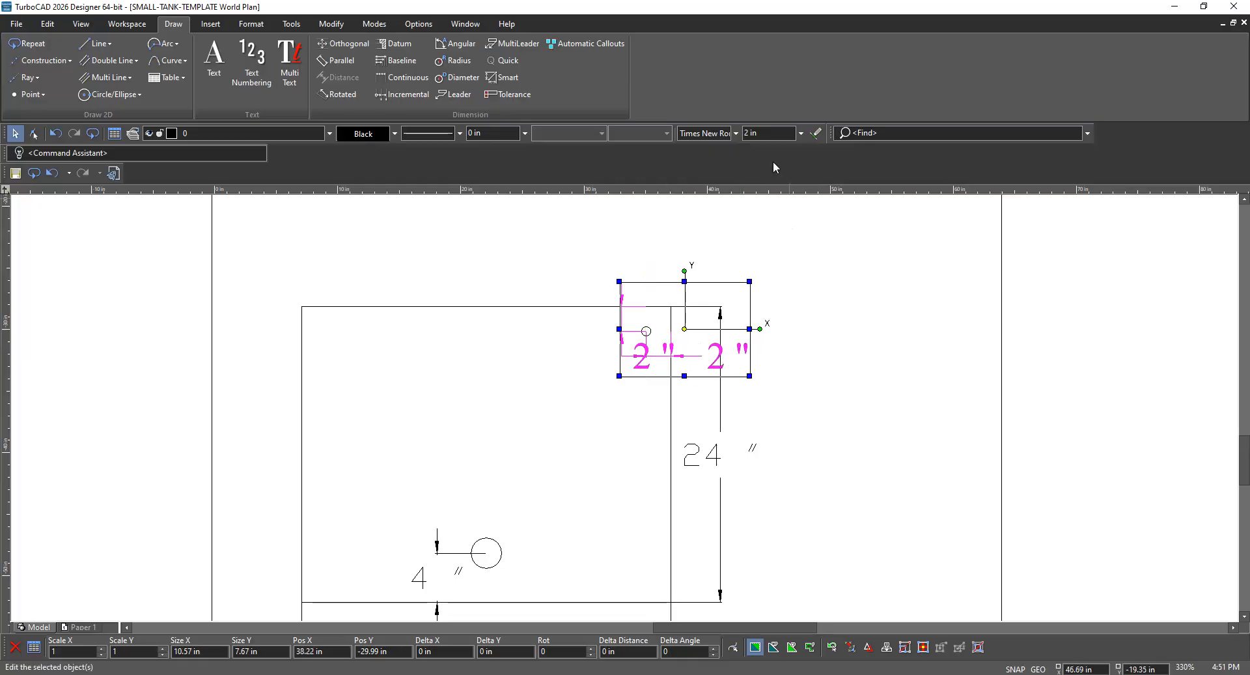
left_click(736, 134)
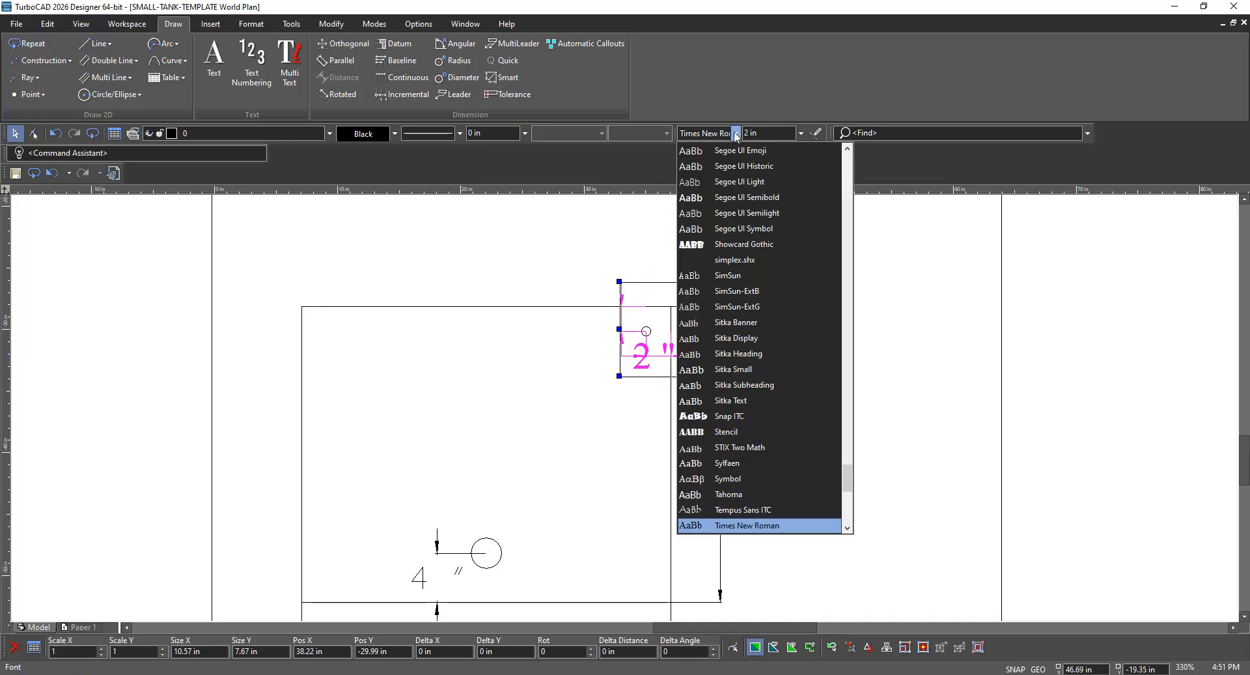
scroll(727, 514, "down", 2)
scroll(727, 515, "down", 3)
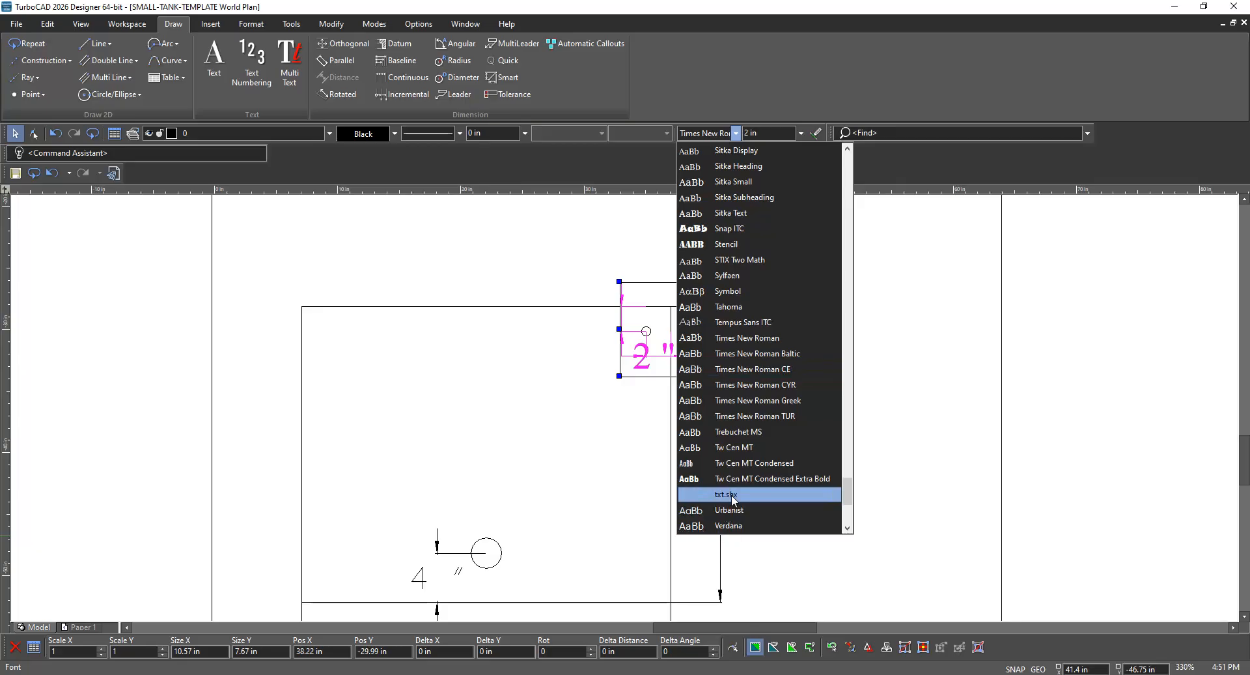
left_click(732, 494)
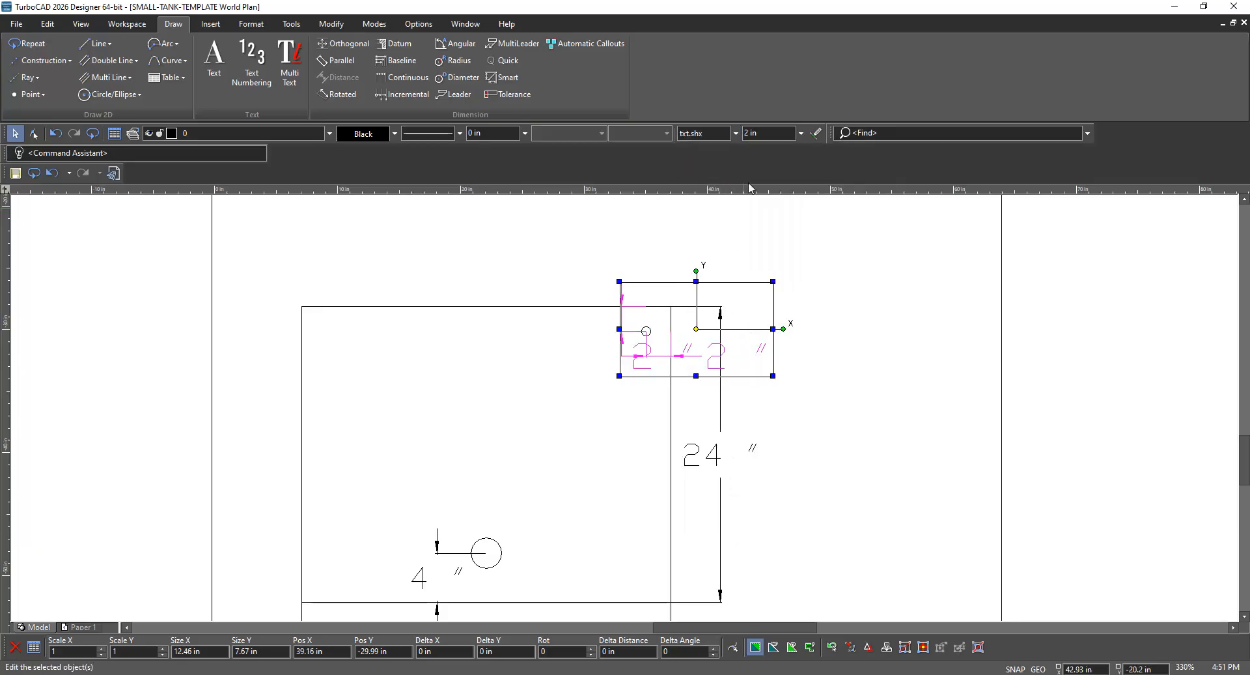
left_click(752, 134)
type("1")
key("Return")
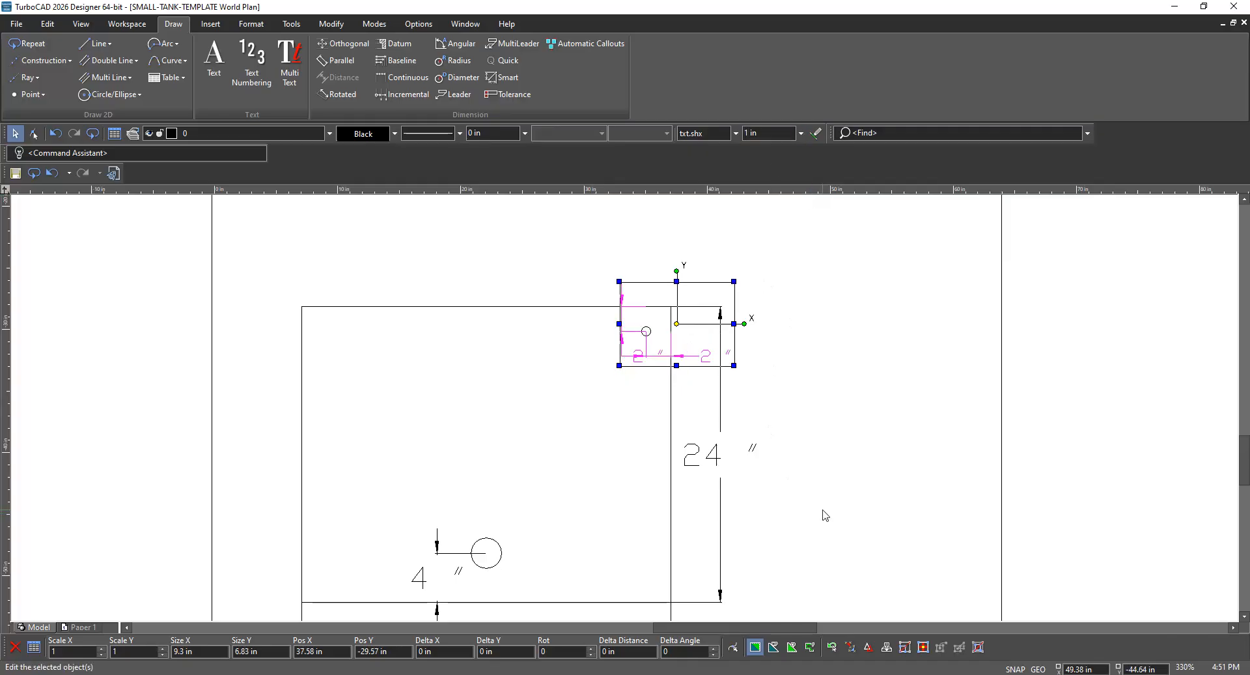
key("Escape")
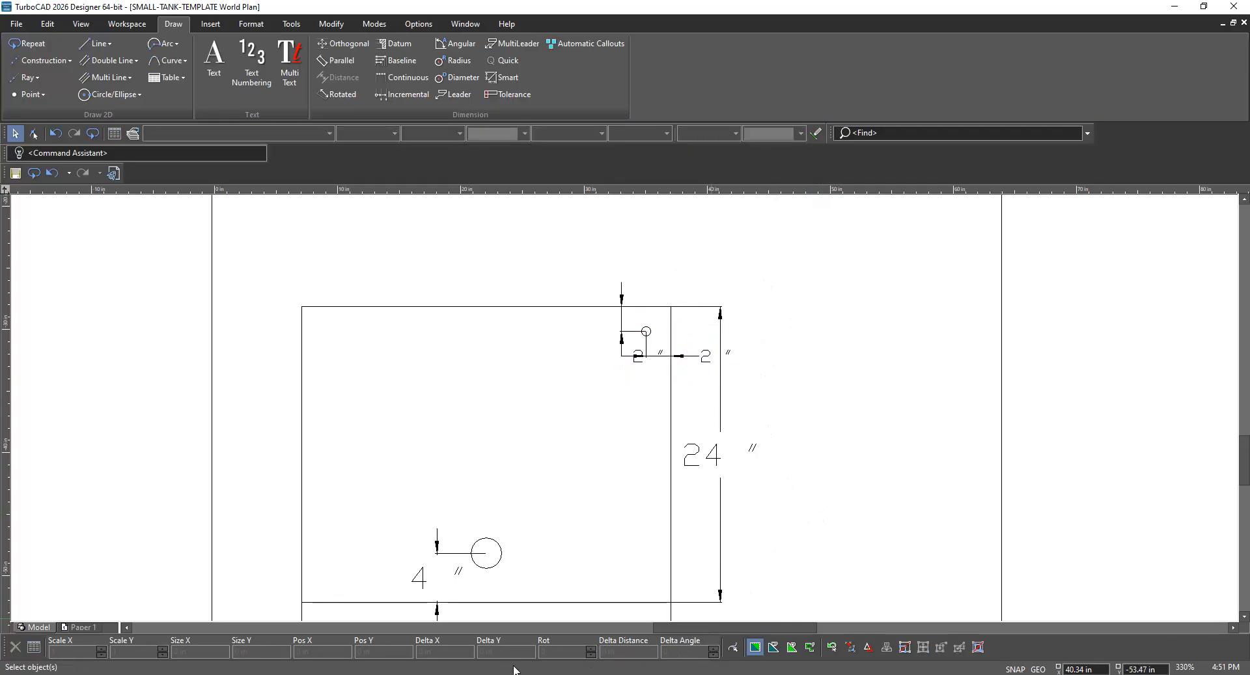
left_click(337, 664)
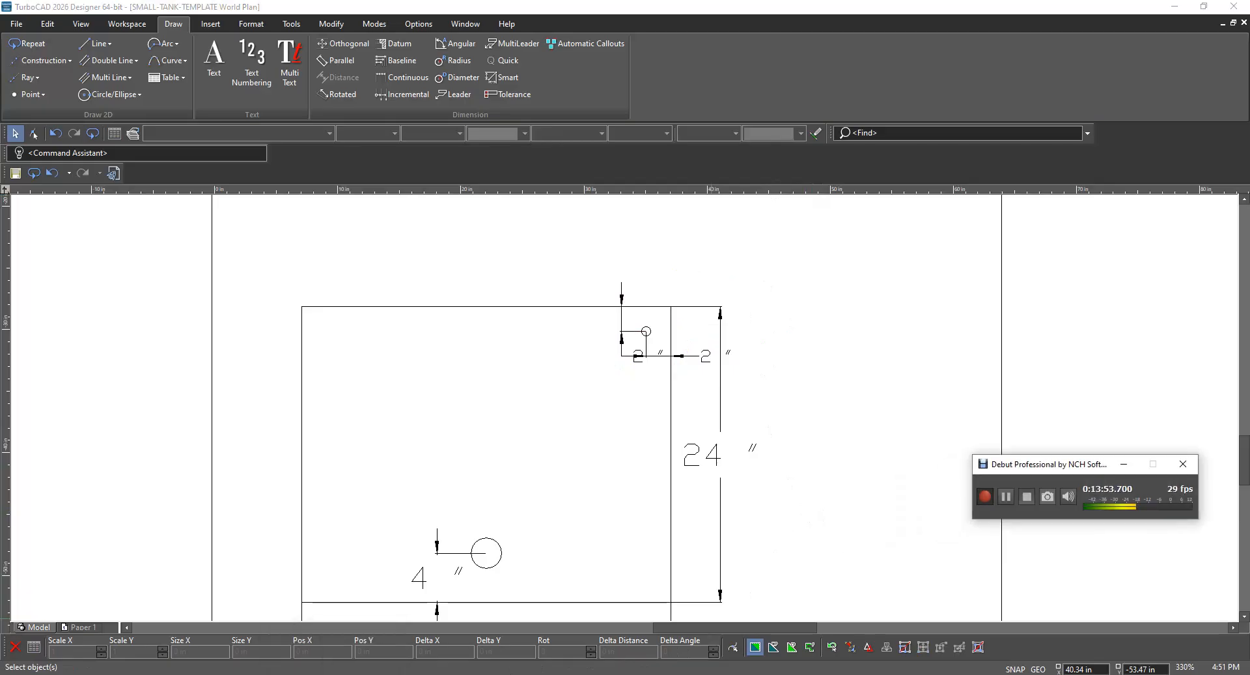
left_click(1010, 498)
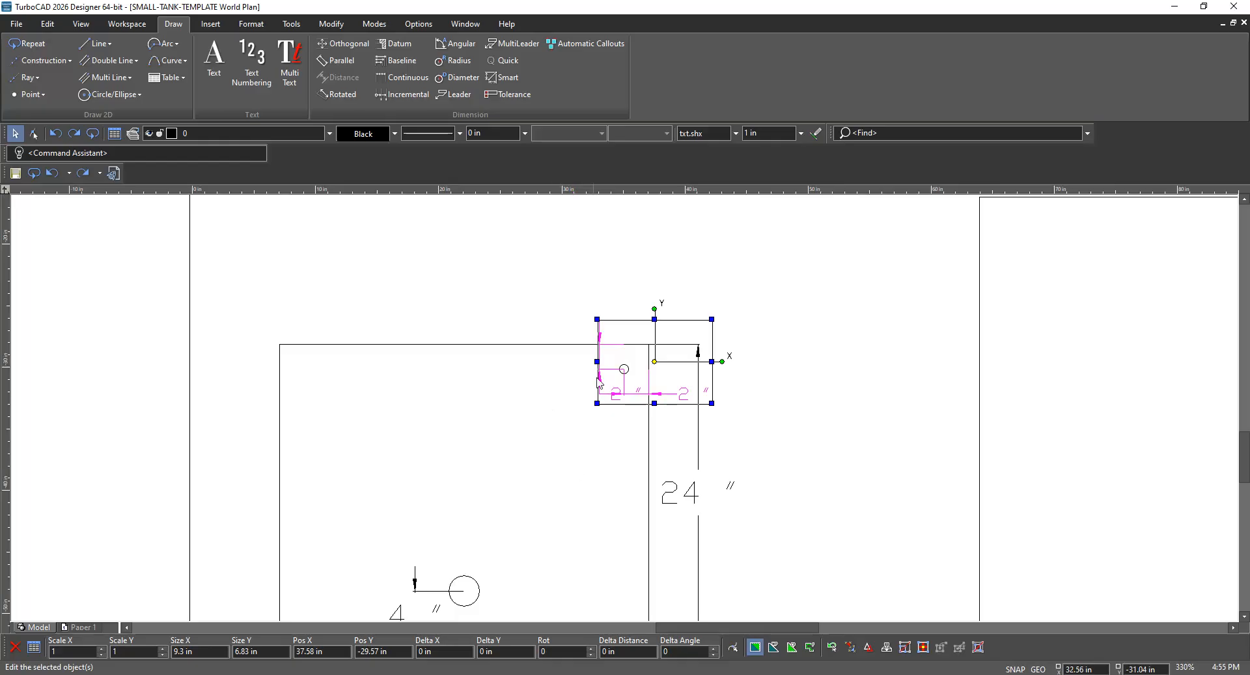
key("Escape")
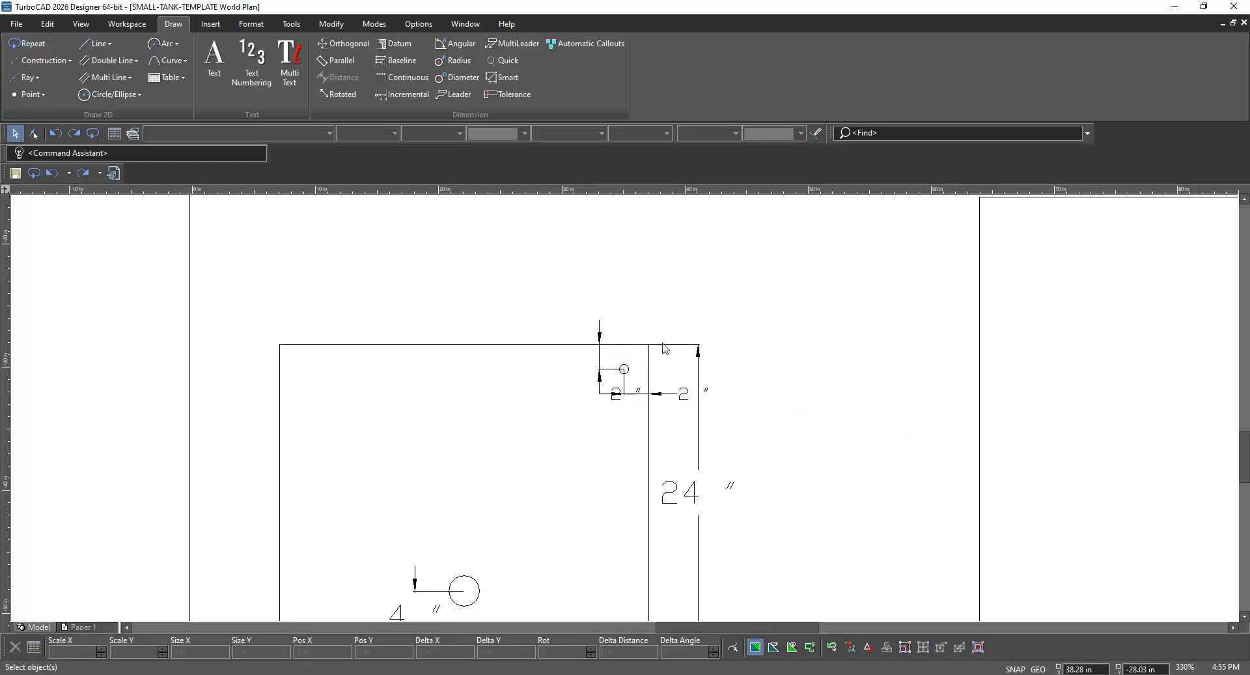
Delete the horizontal and vertical 2 in dimensions at the small circle
left_click(679, 401)
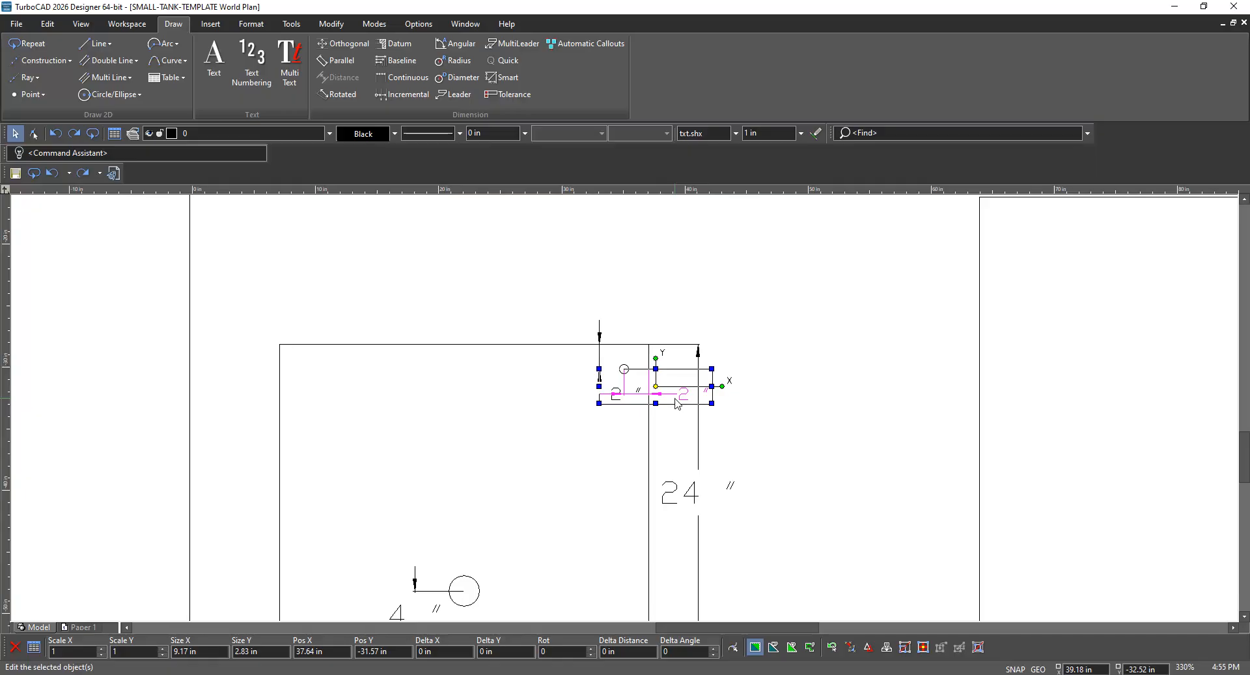
key("Escape")
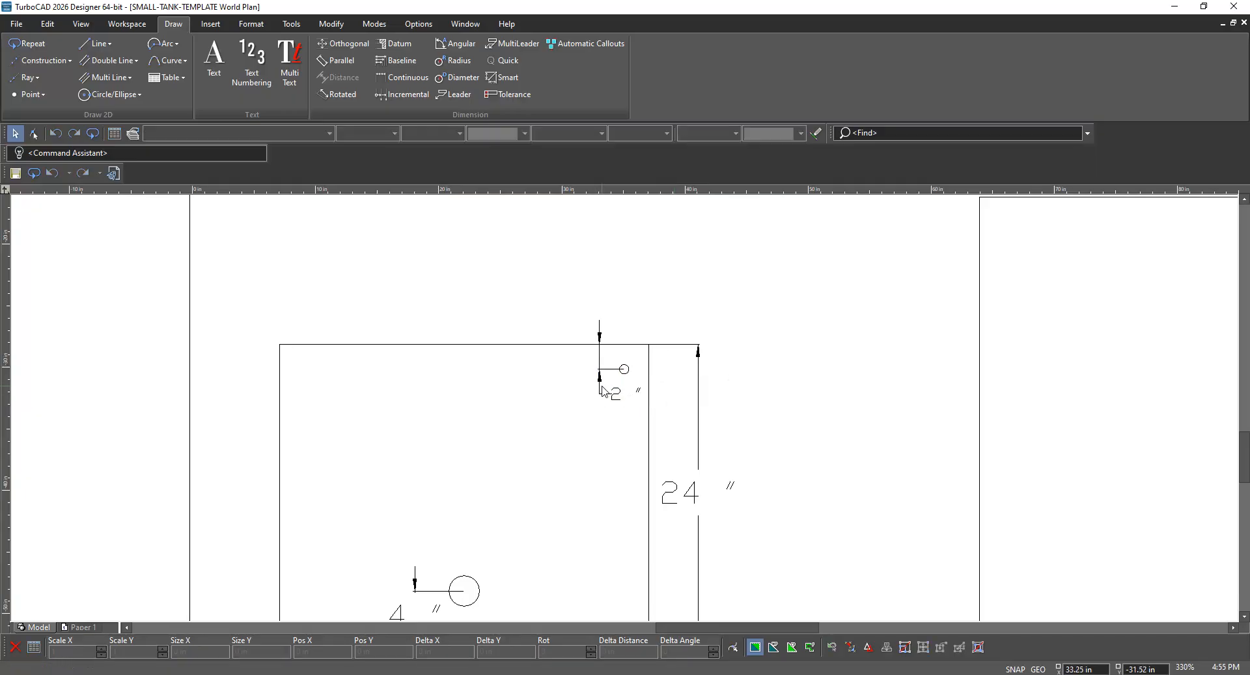
left_click(599, 392)
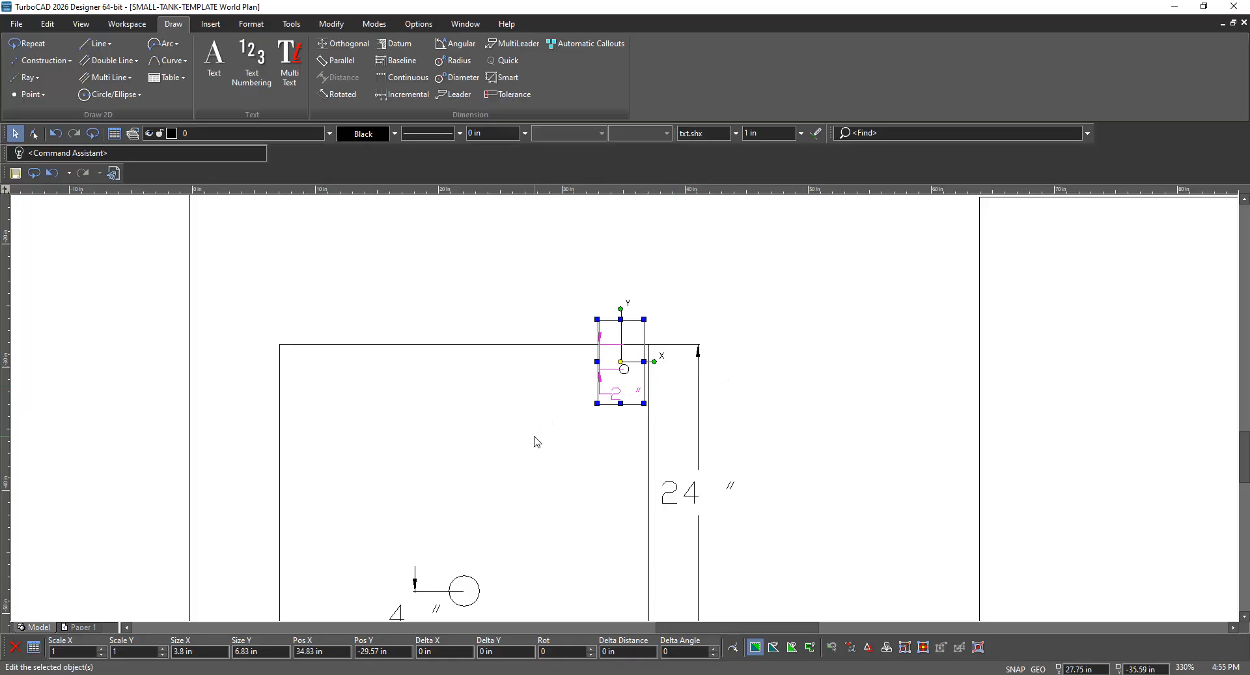
key("Delete")
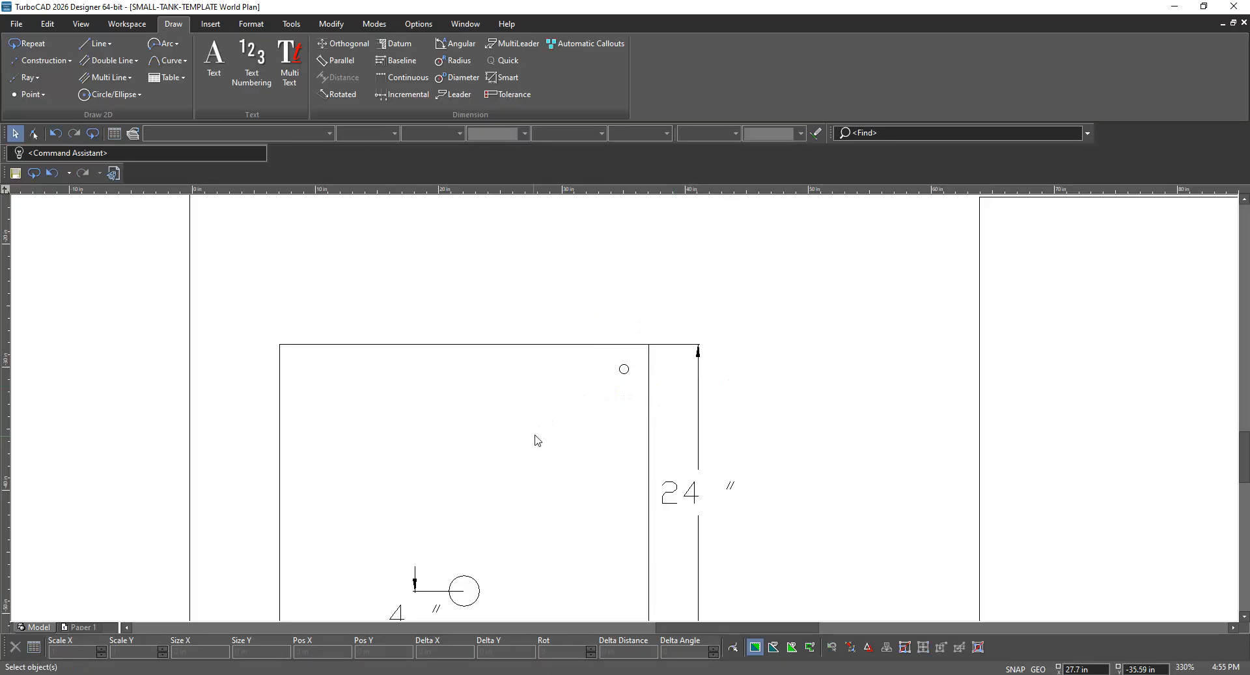
Locate the hidden red construction square beside the small circle by selecting its polyline, and clear the selection
left_click(625, 360)
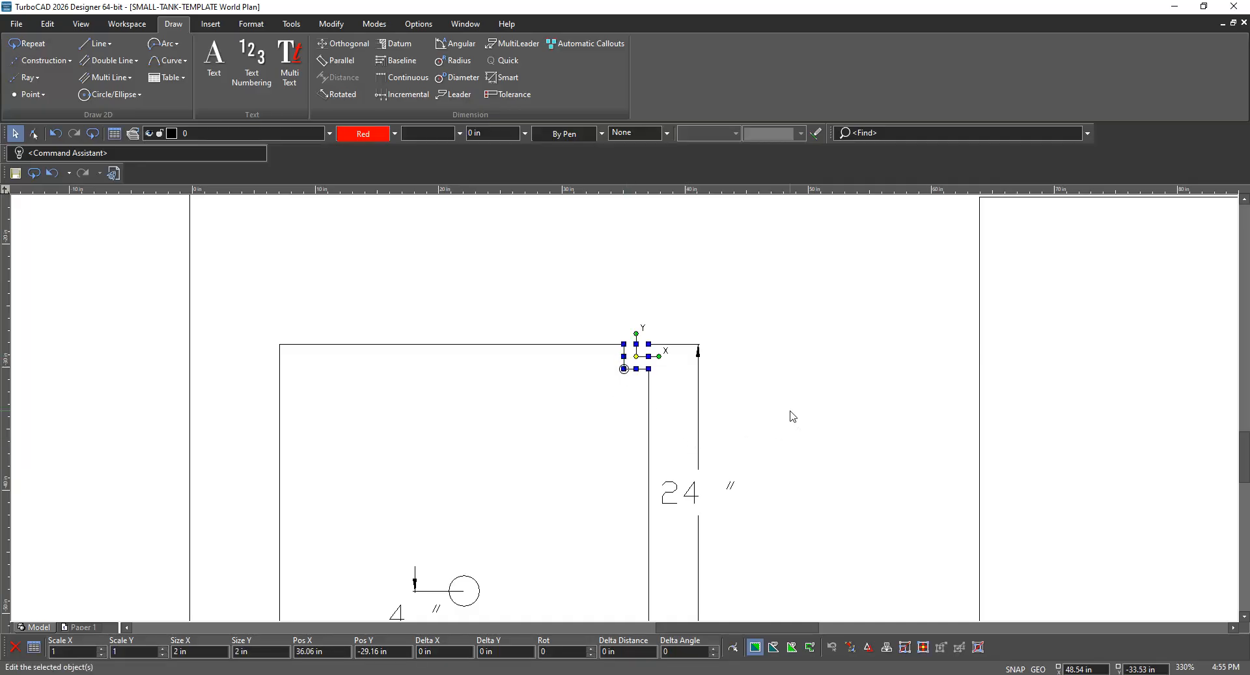
key("Delete")
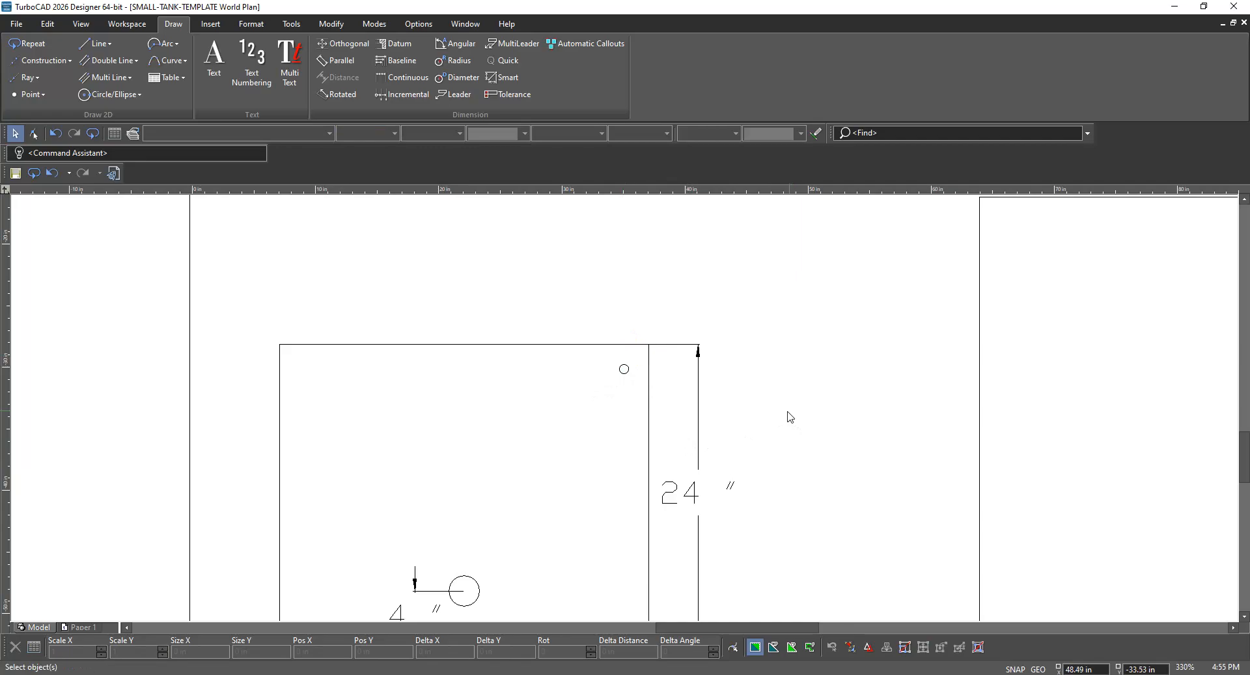
left_click(631, 371)
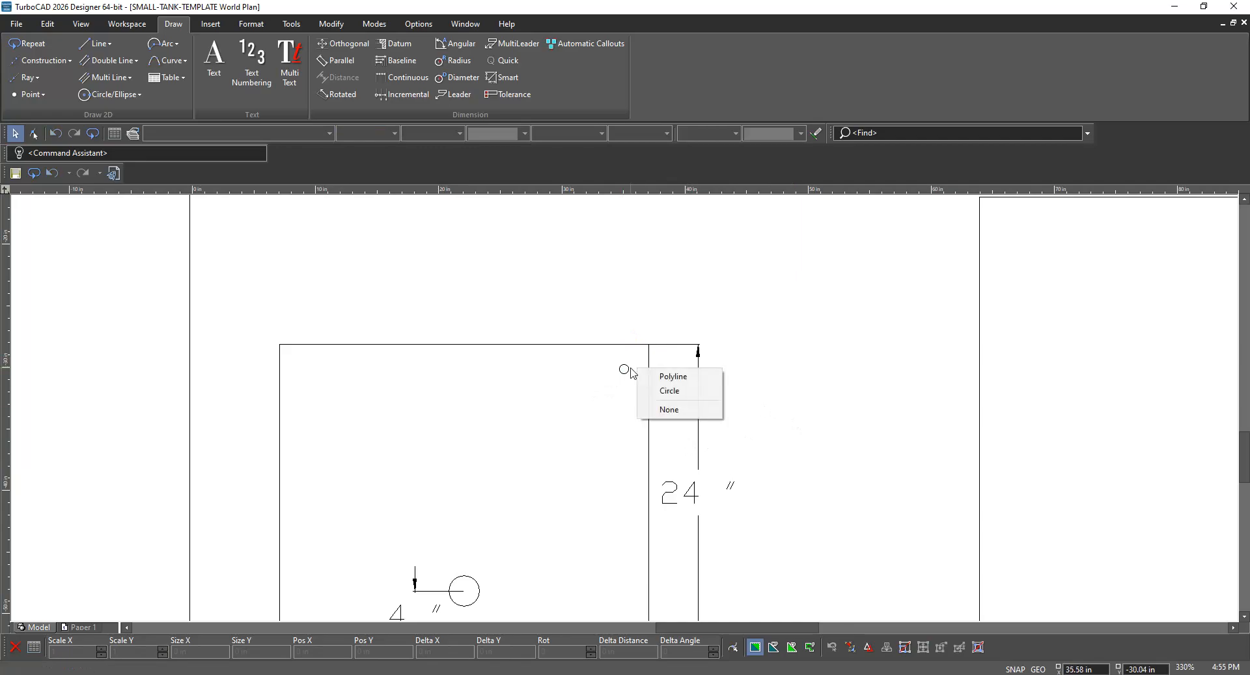
left_click(656, 377)
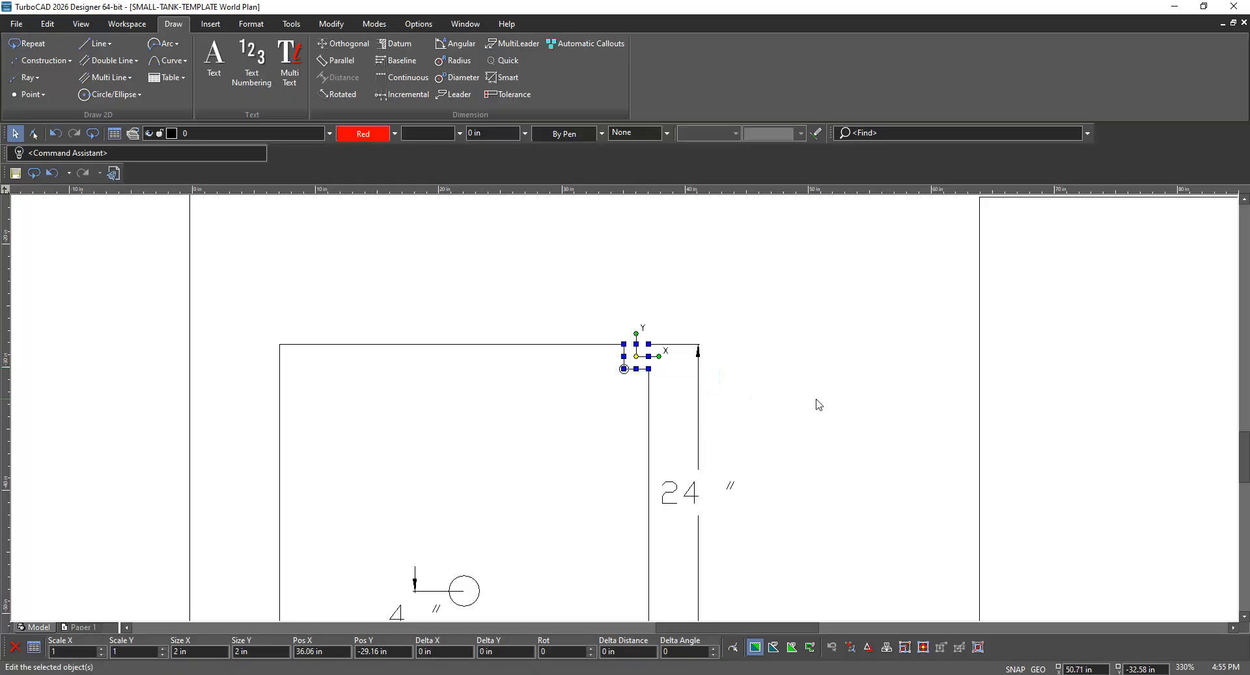
key("Delete")
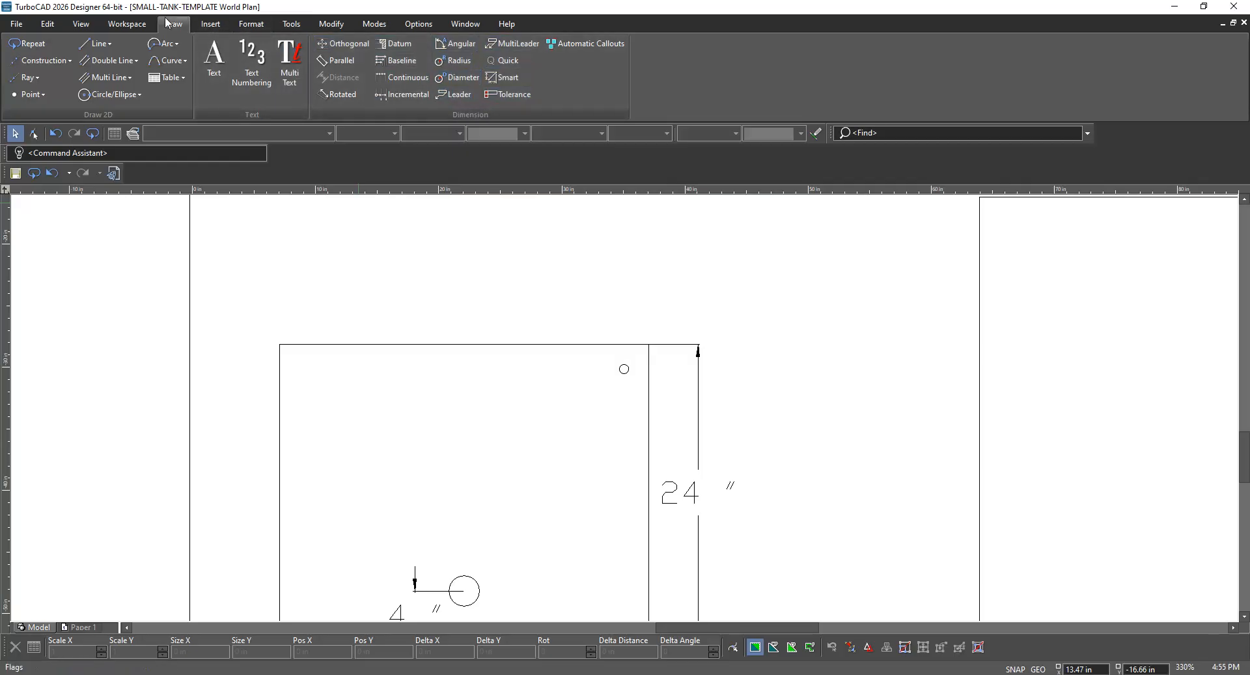
Add a Smart dimension to the hidden square's lower edge at the small circle, with its dimension line offset 4 in at 90°
left_click(513, 78)
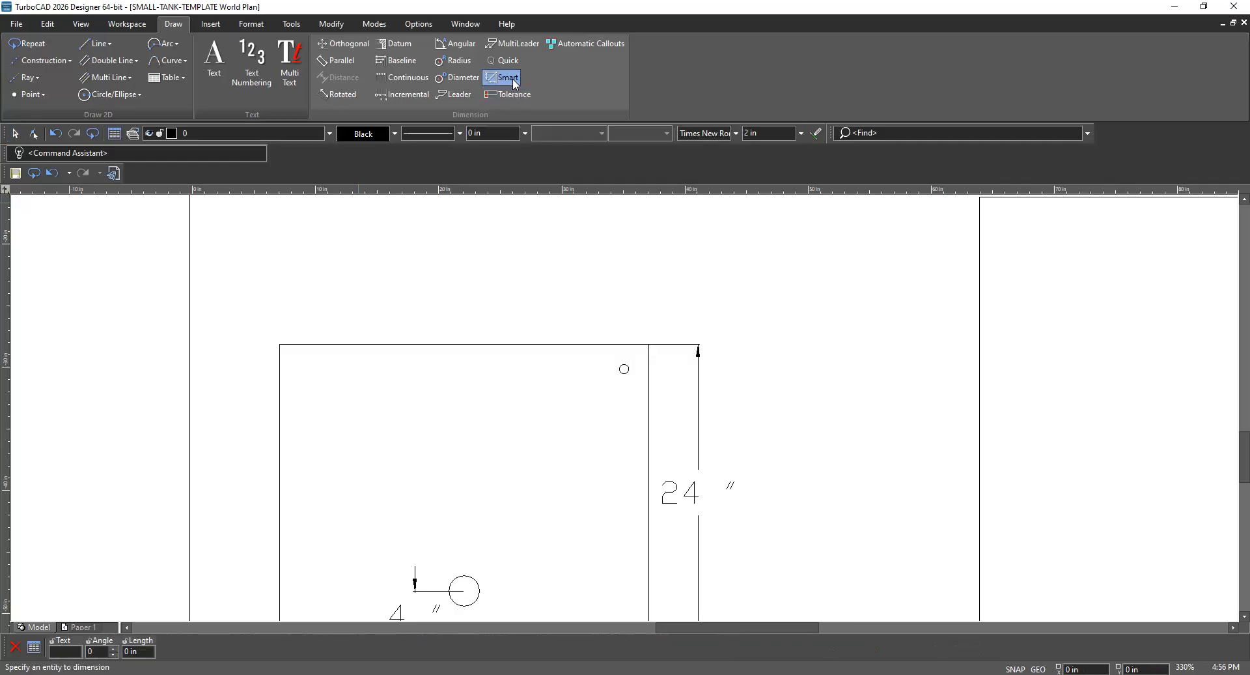
left_click(639, 371)
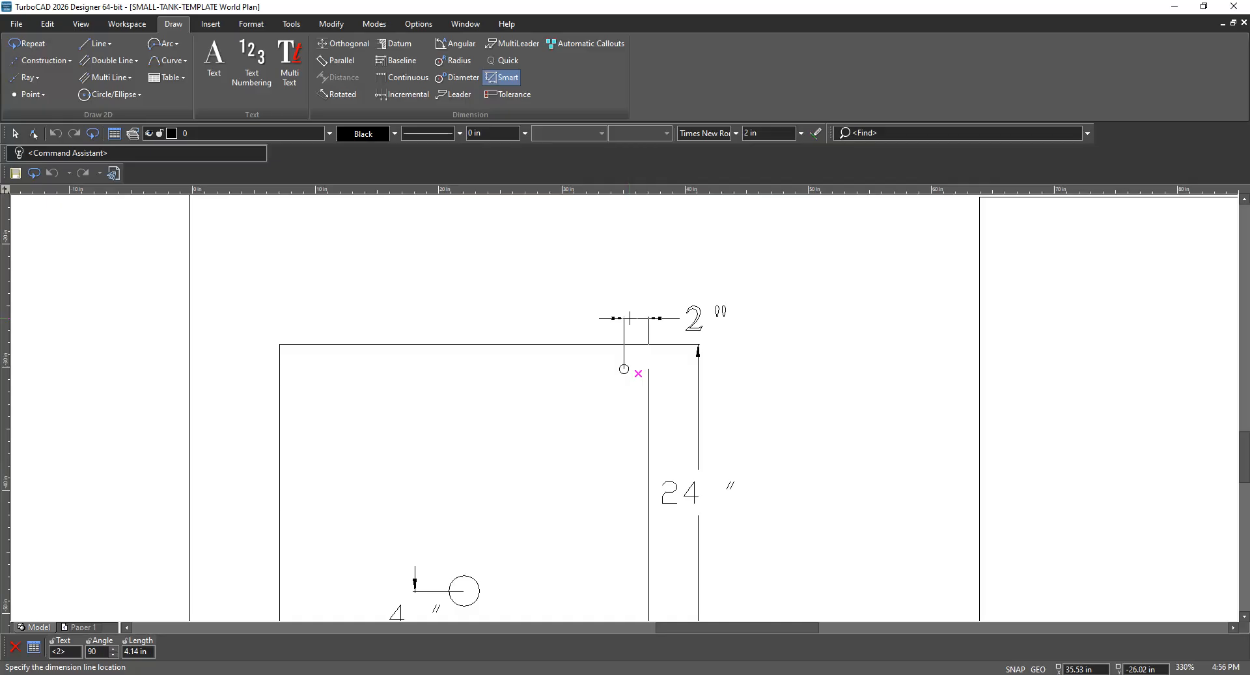
key("Tab")
key("Tab")
key("Tab")
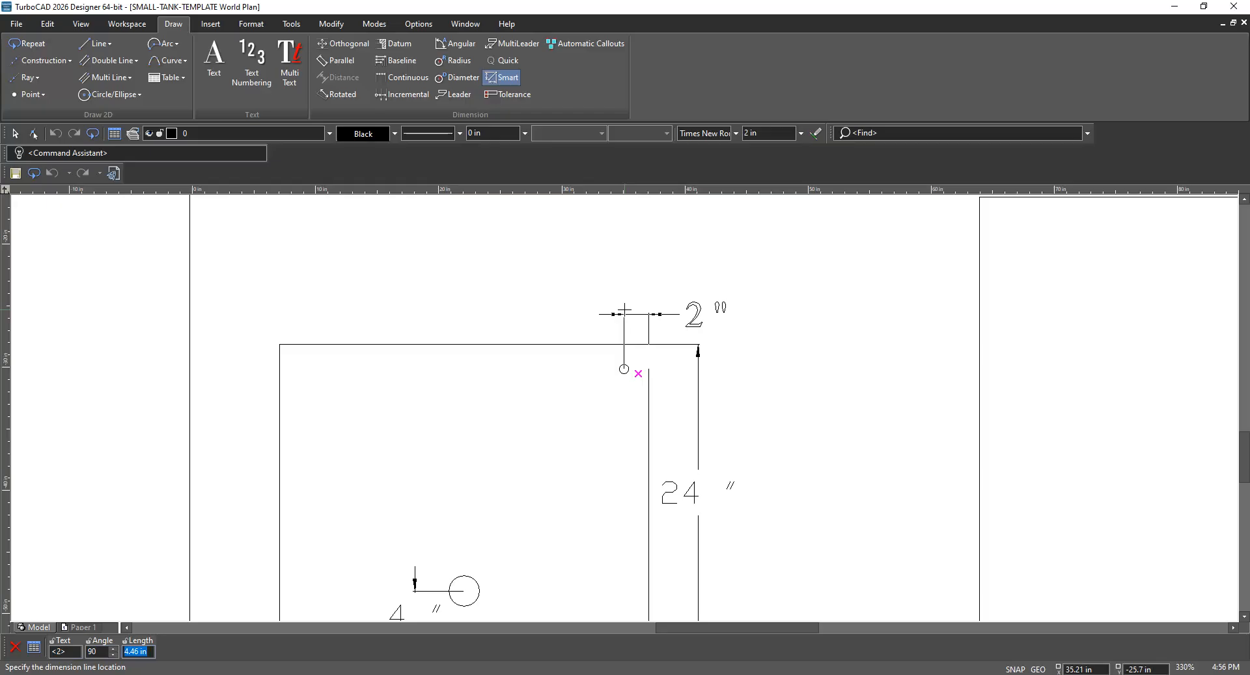
type("4")
key("Return")
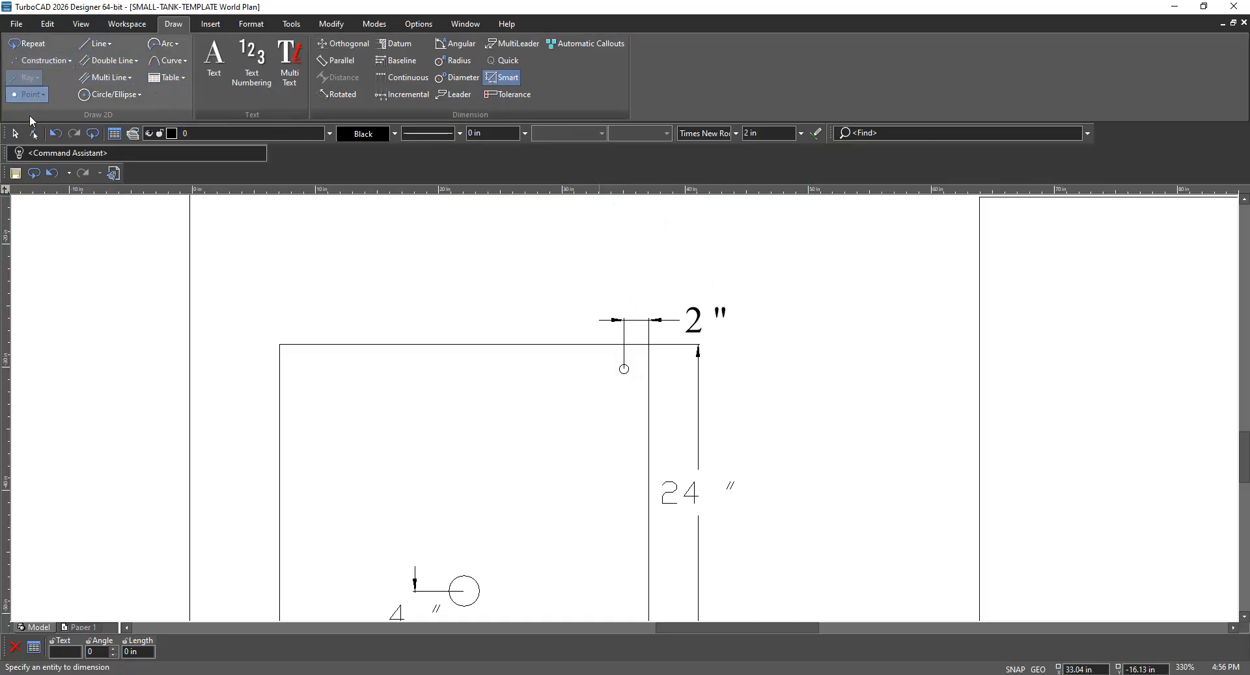
Set the horizontal 2 in dimension above the small circle to the txt.shx font with a text height of 1.5 in
left_click(15, 135)
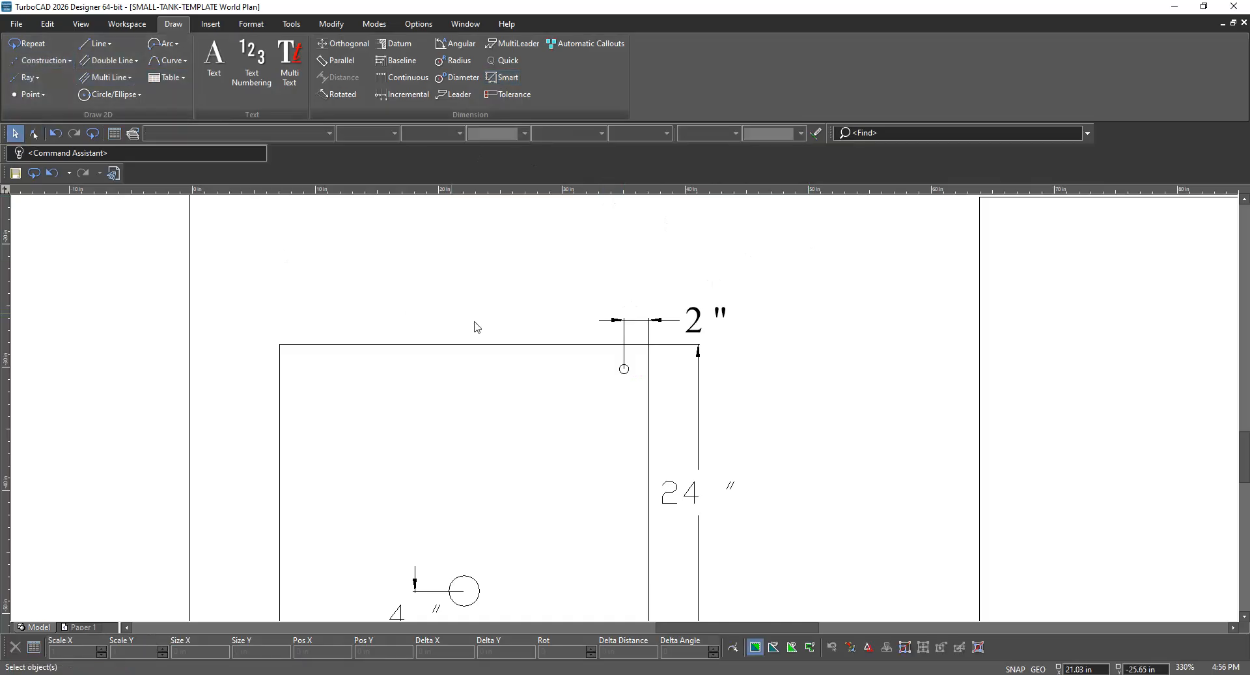
left_click(692, 327)
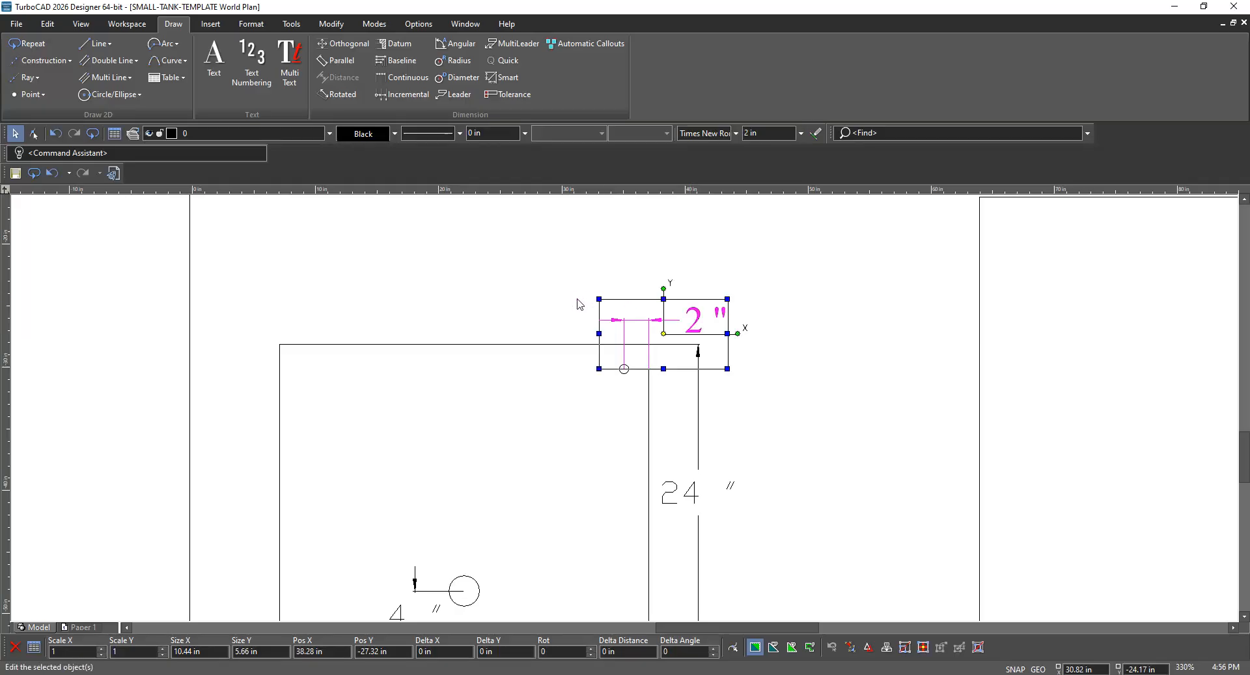
left_click(736, 134)
scroll(776, 483, "down", 2)
scroll(776, 480, "down", 1)
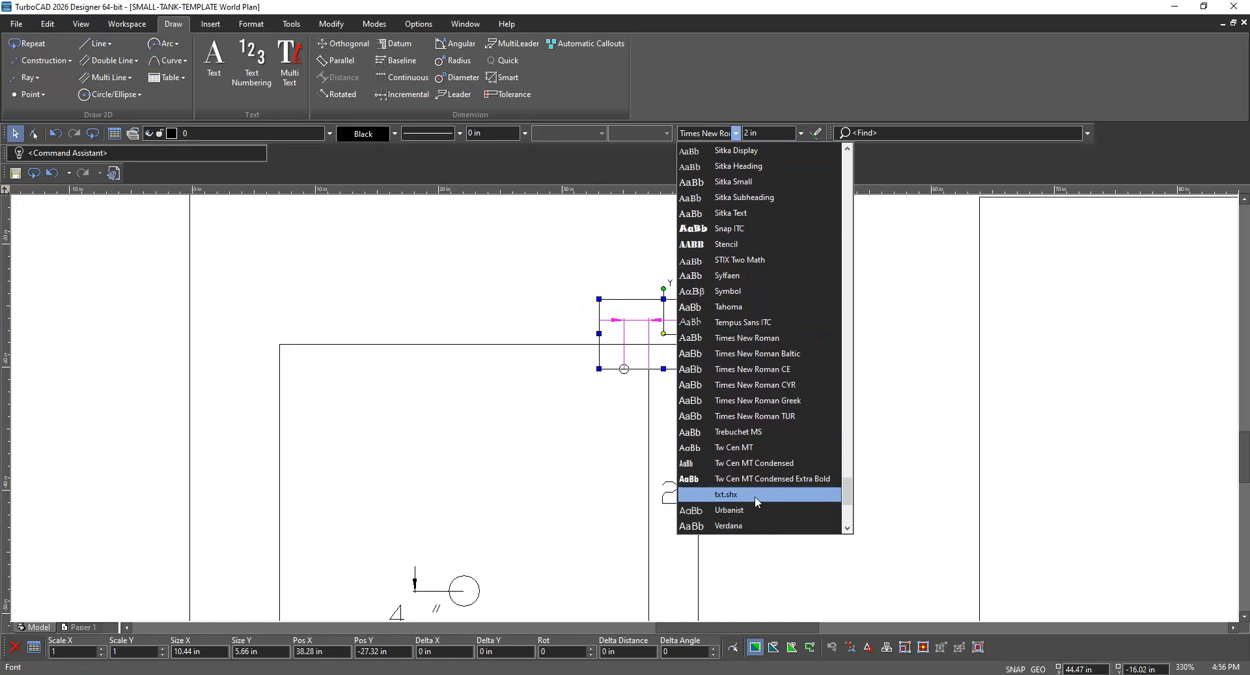
left_click(755, 496)
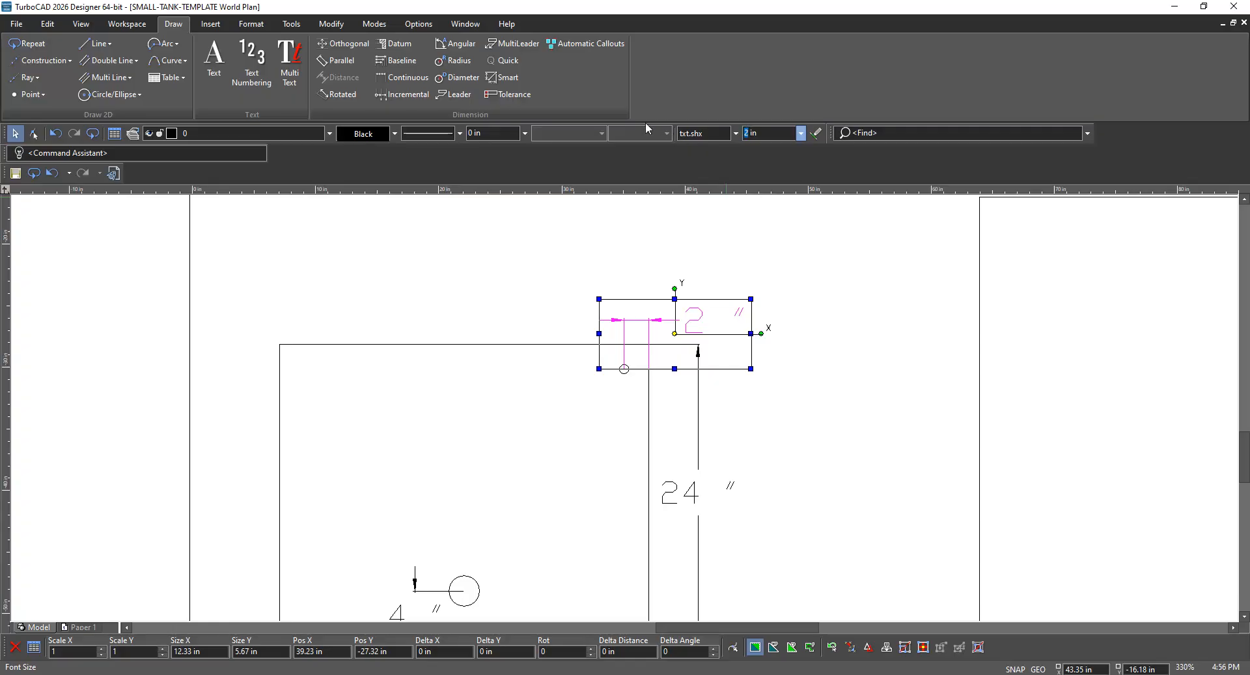
type("1.5")
key("Return")
left_click(855, 409)
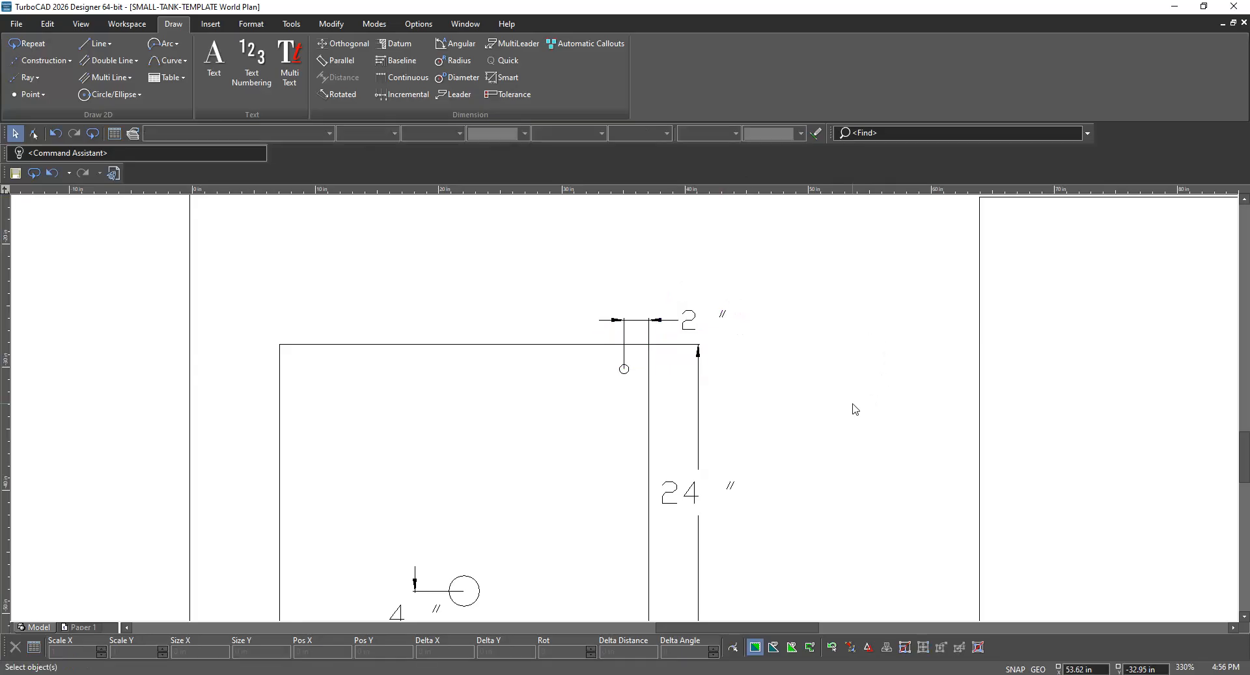
Add a vertical Smart dimension to the hidden square's side edge at the small circle, with its dimension line offset 4 in at 180°
scroll(839, 385, "down", 1)
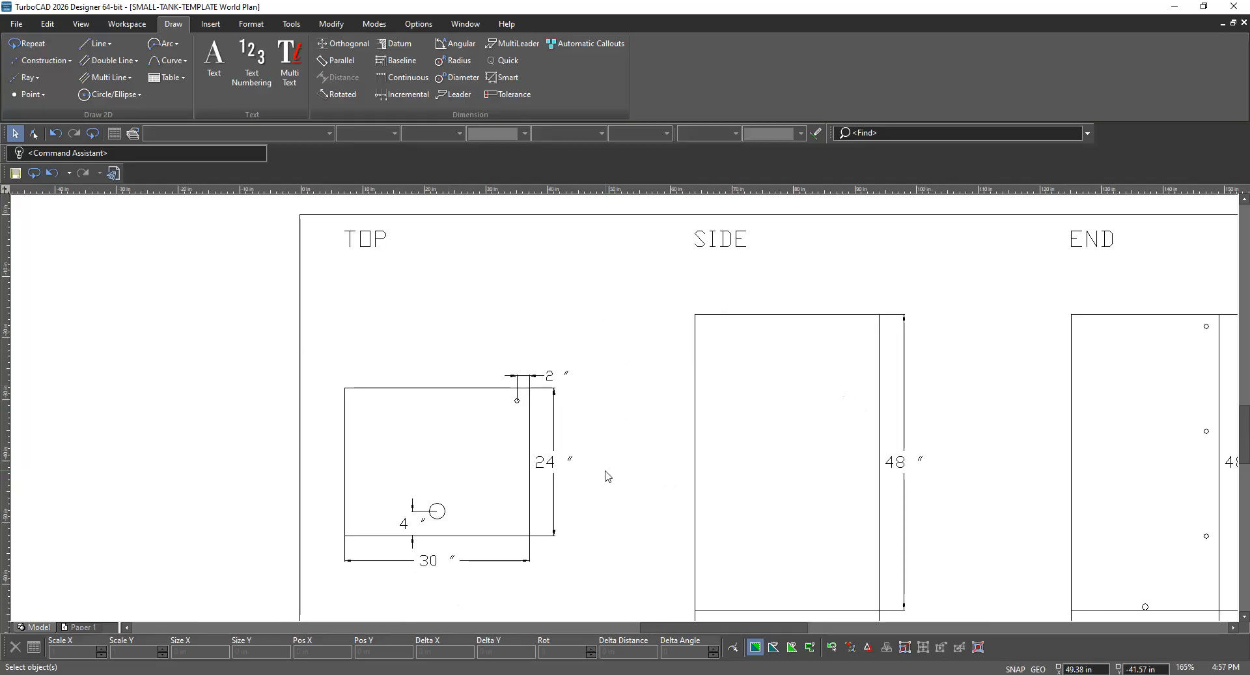
scroll(608, 476, "up", 1)
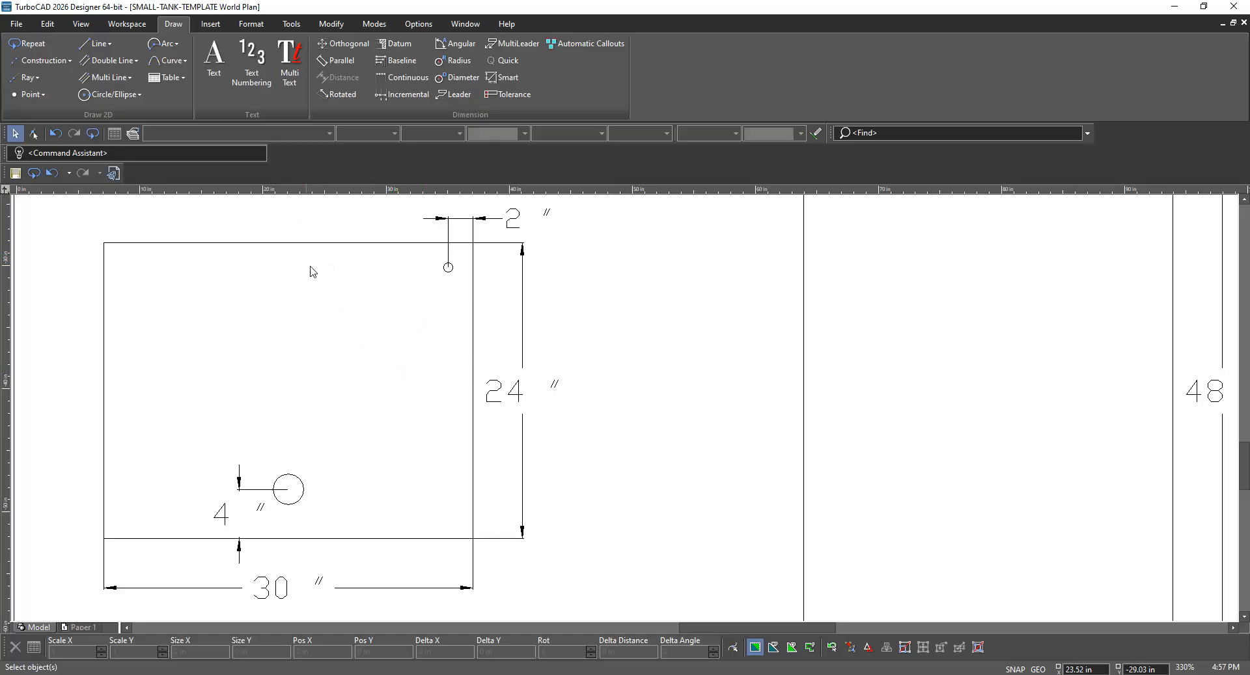
scroll(625, 413, "down", 2)
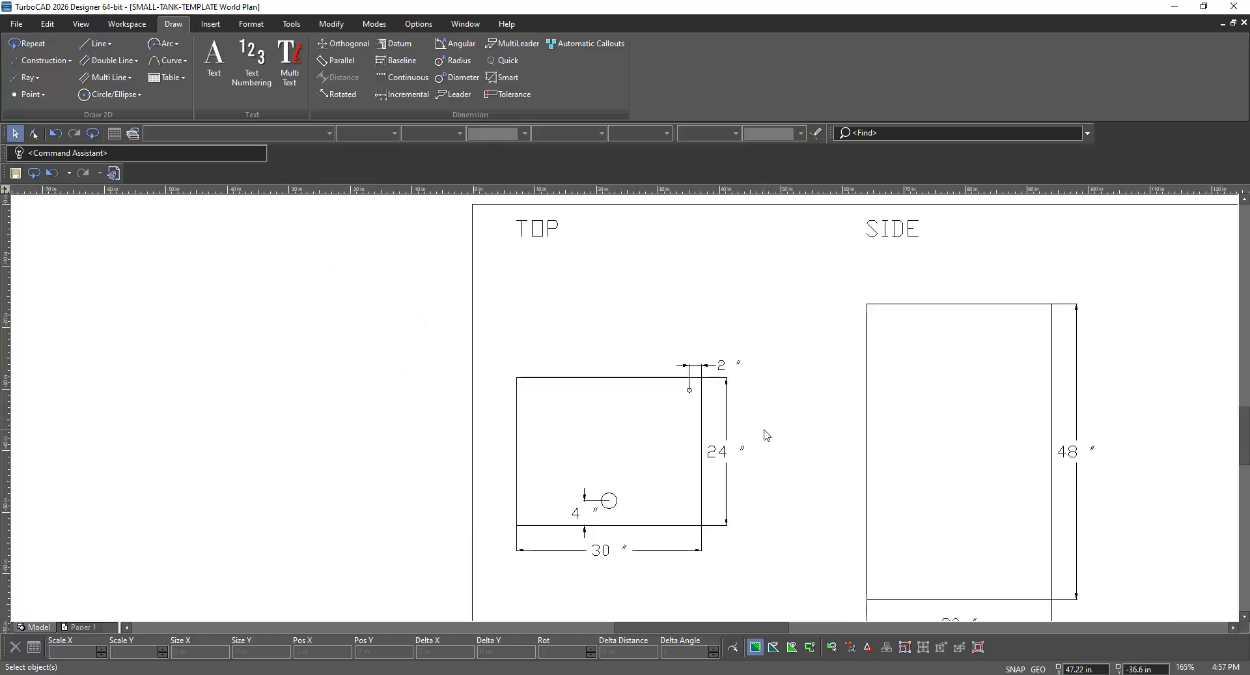
scroll(773, 435, "up", 2)
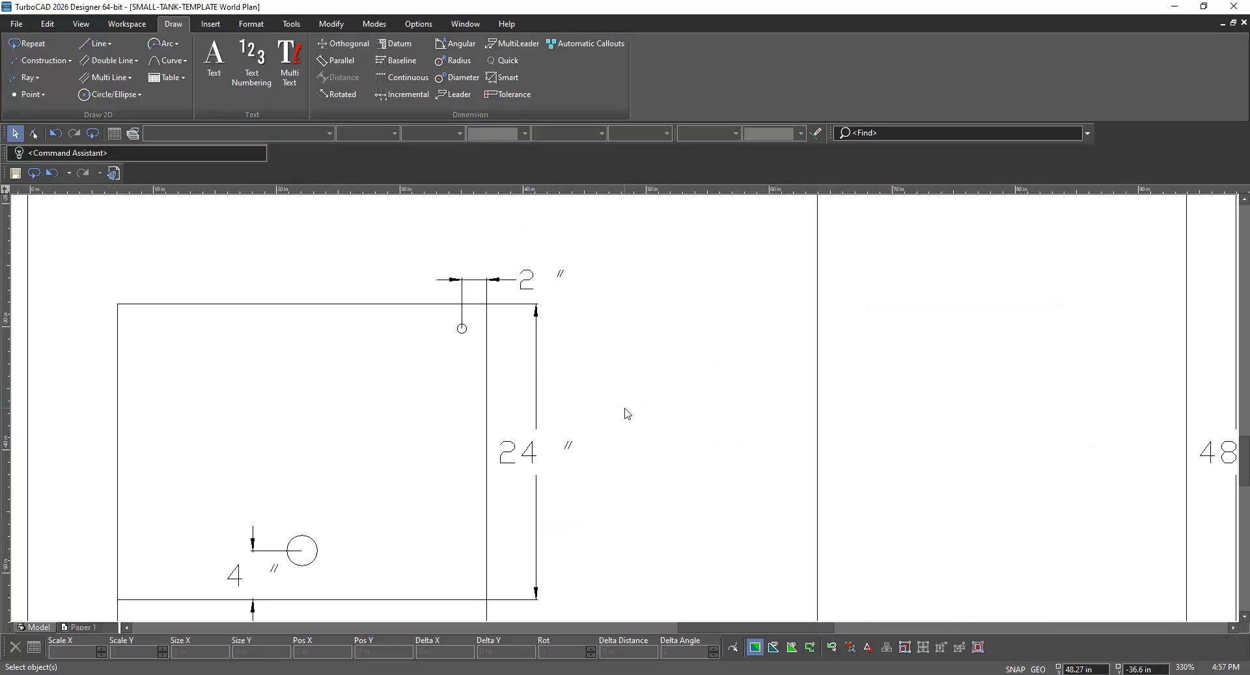
scroll(627, 413, "down", 2)
scroll(627, 413, "up", 2)
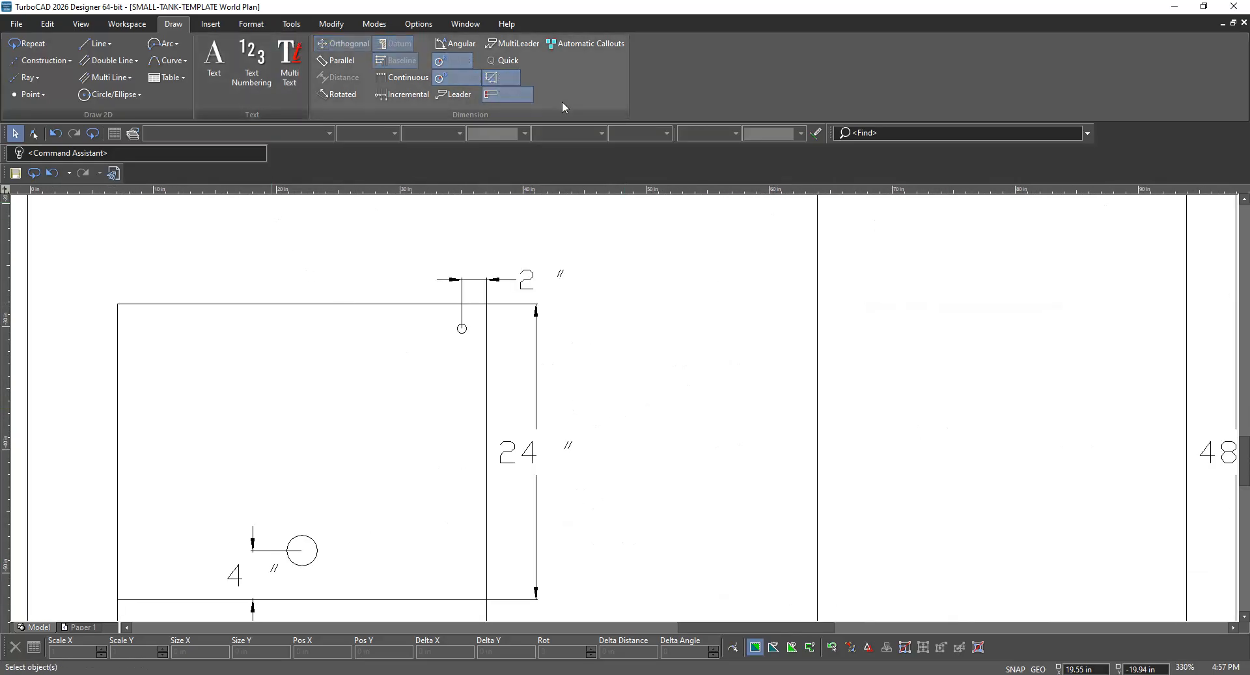
left_click(505, 78)
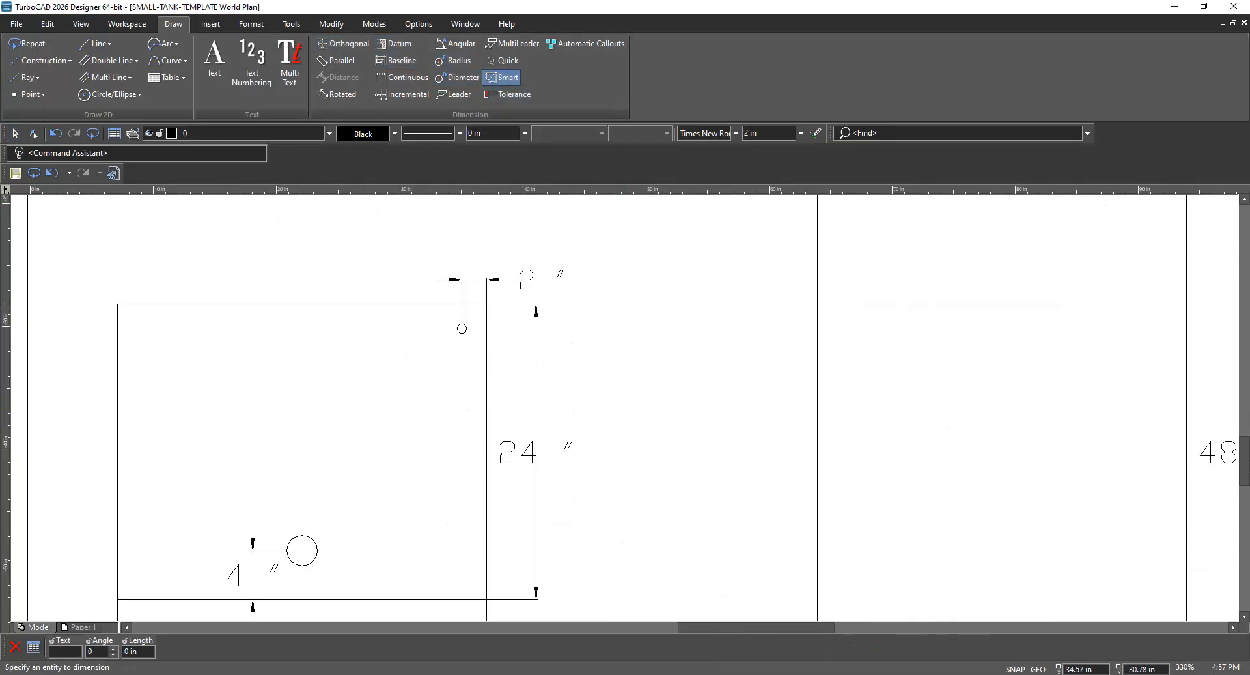
left_click(462, 318)
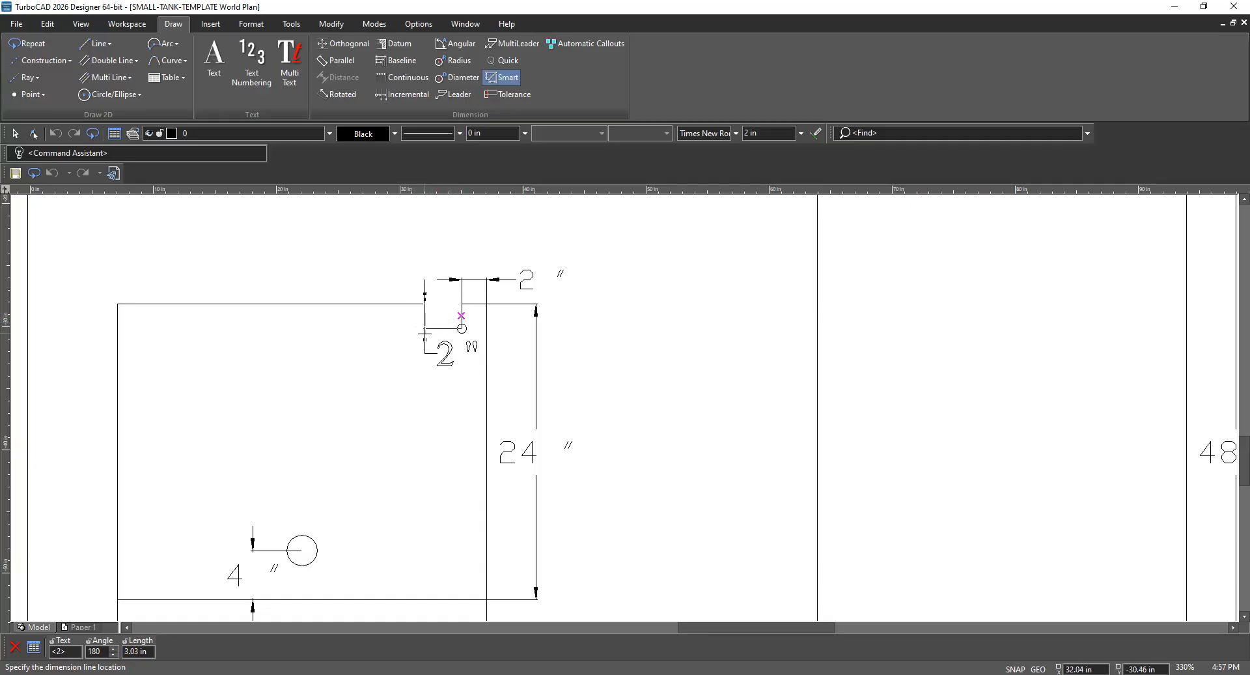
key("Tab")
key("Tab")
key("Tab")
key("Tab")
key("Tab")
key("Tab")
key("Tab")
key("Tab")
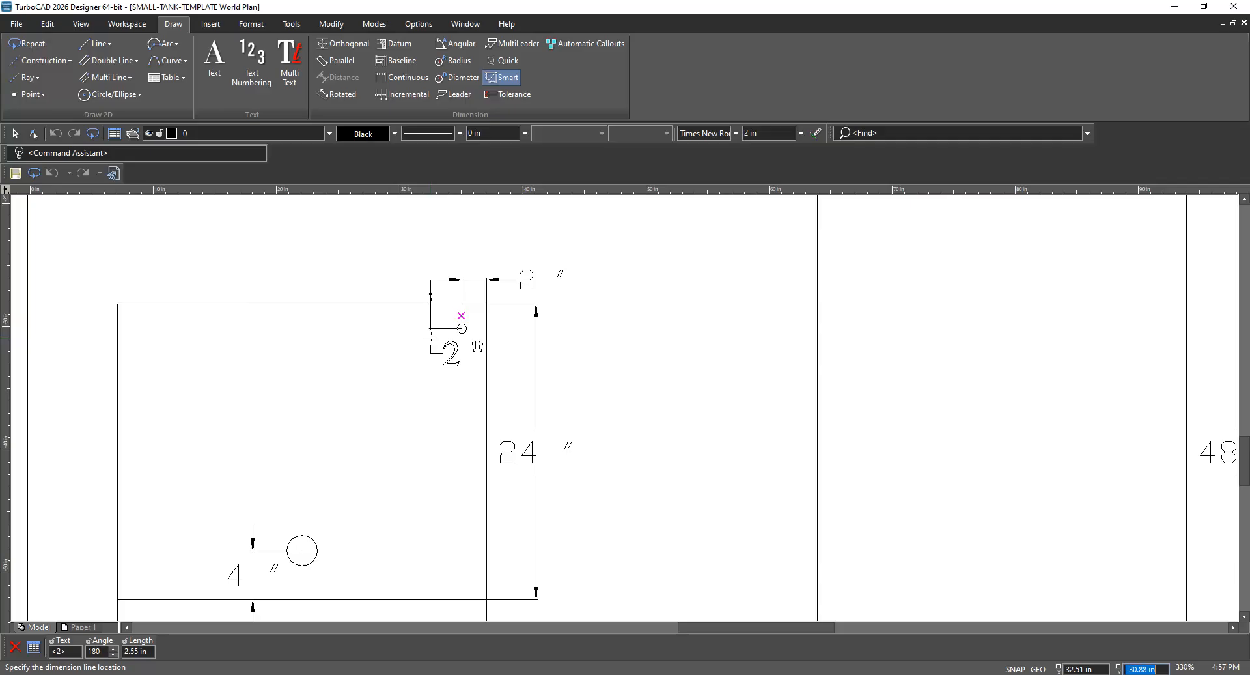
type("4")
key("Return")
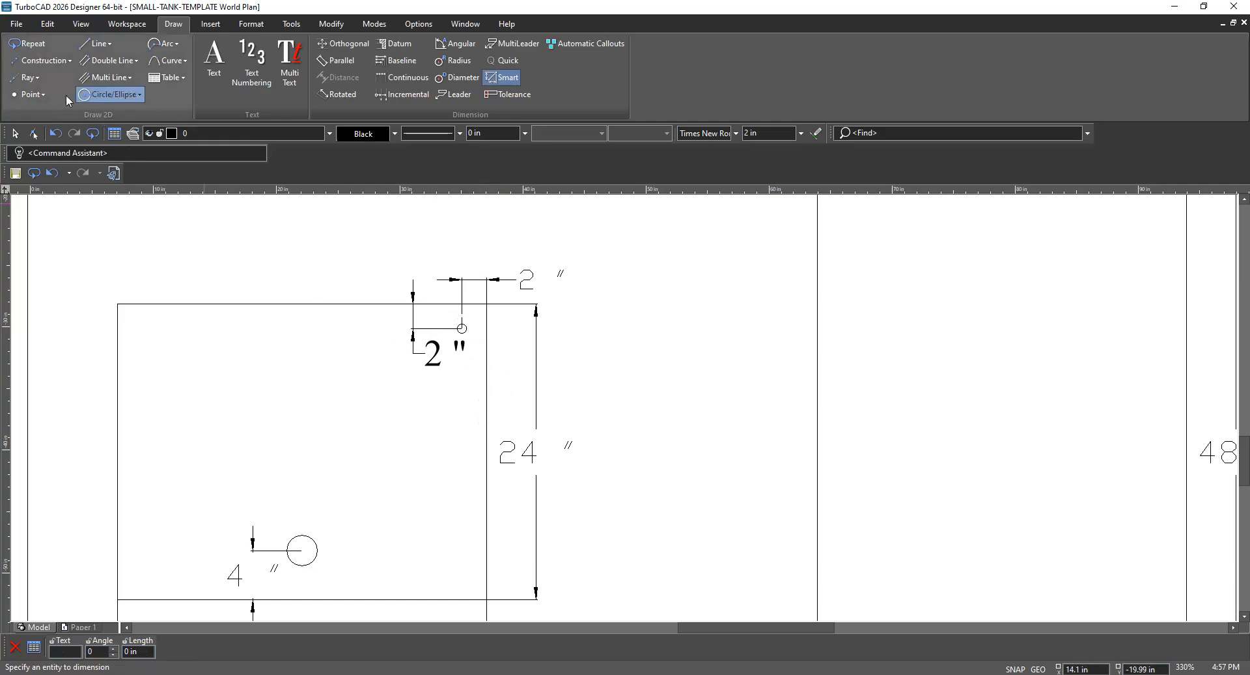
Set the vertical 2 in dimension beside the small circle to the txt.shx font with a text height of 1.5 in
left_click(15, 133)
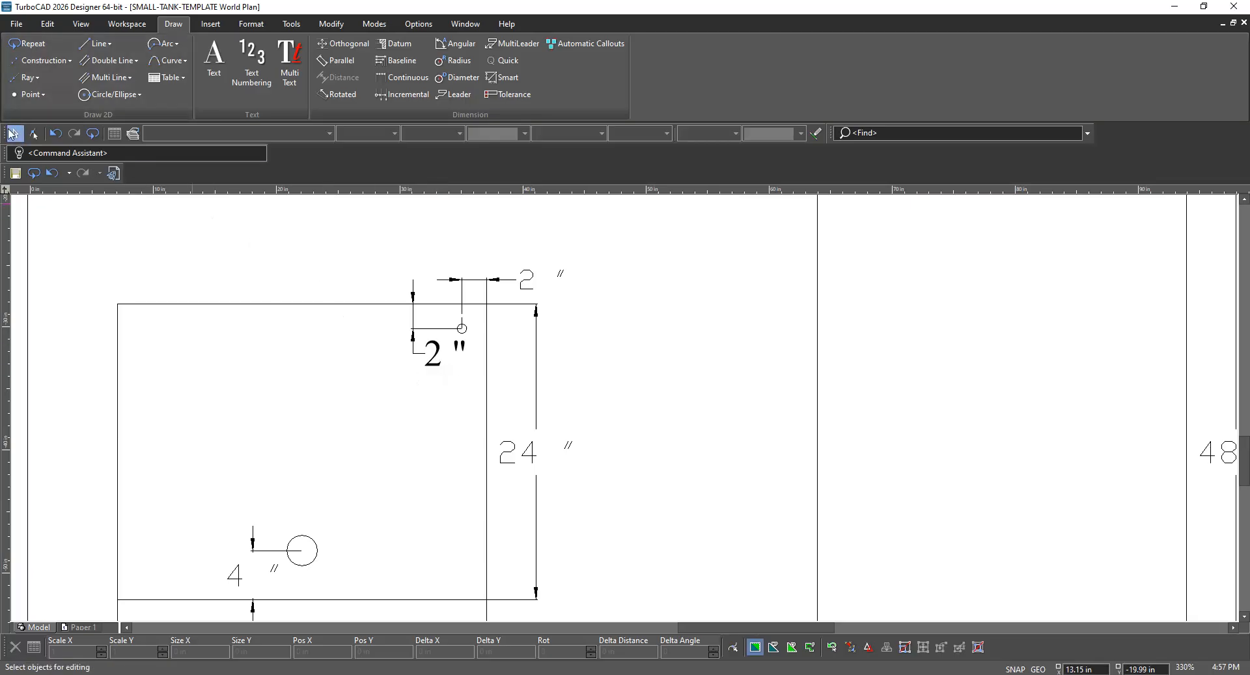
left_click(435, 351)
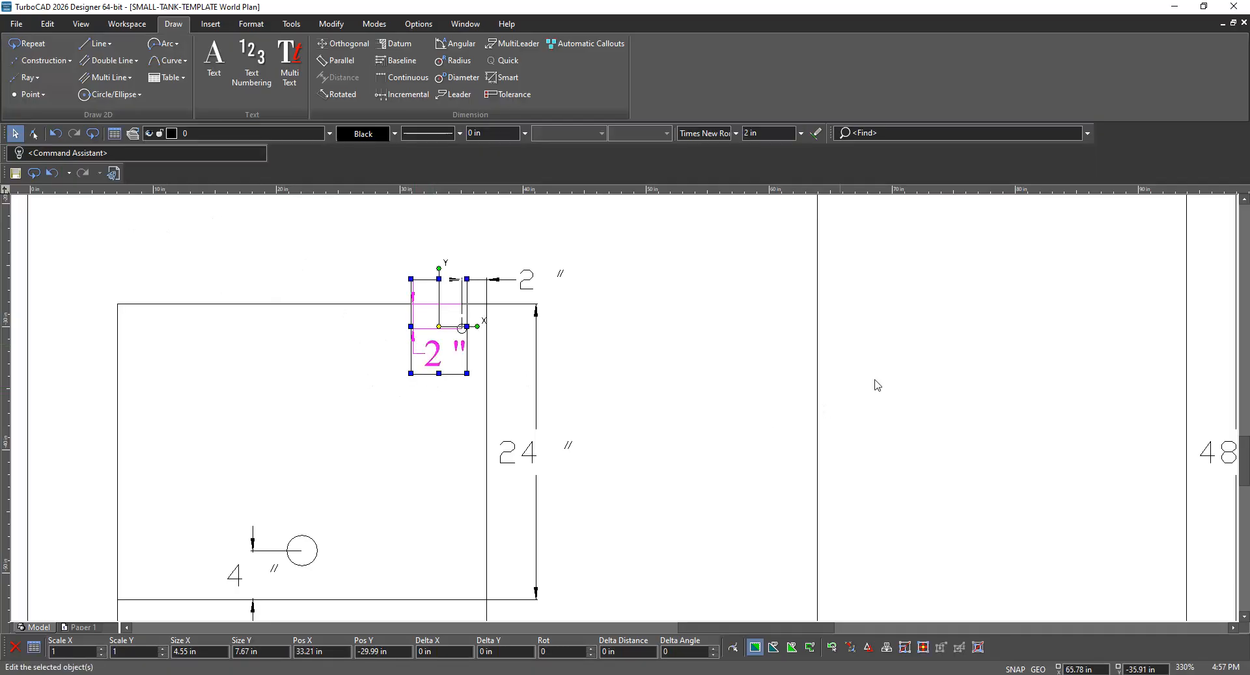
left_click(736, 133)
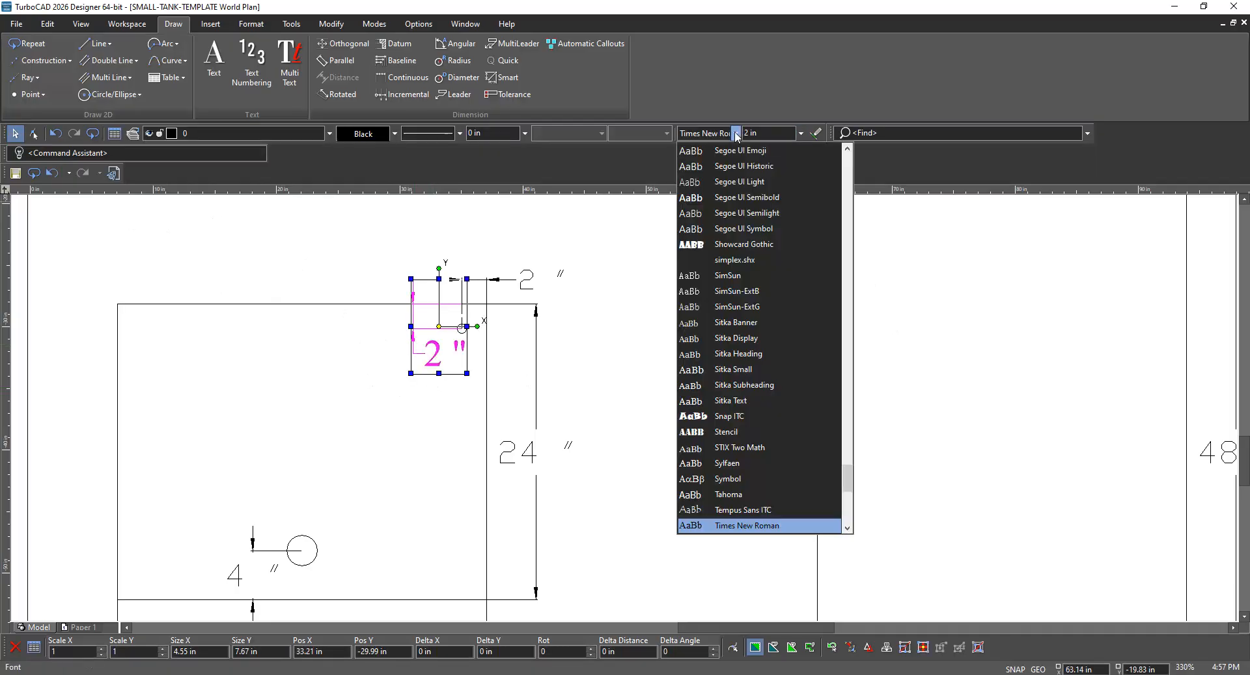
scroll(746, 521, "down", 4)
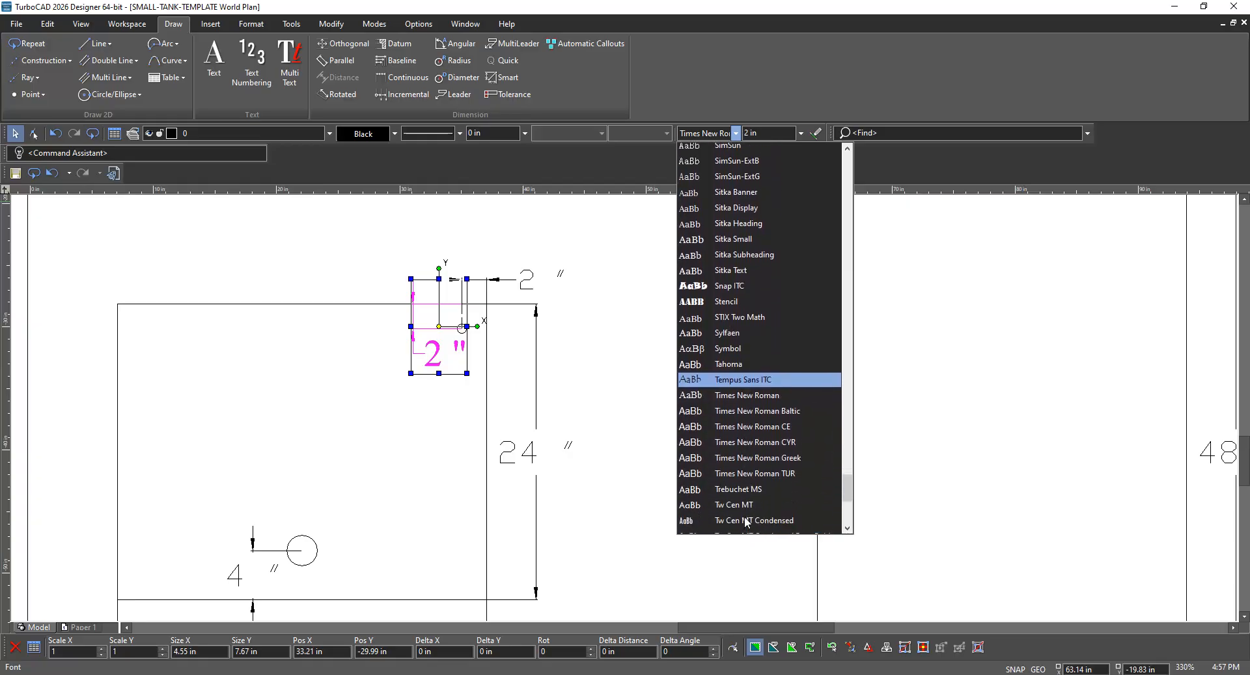
left_click(738, 497)
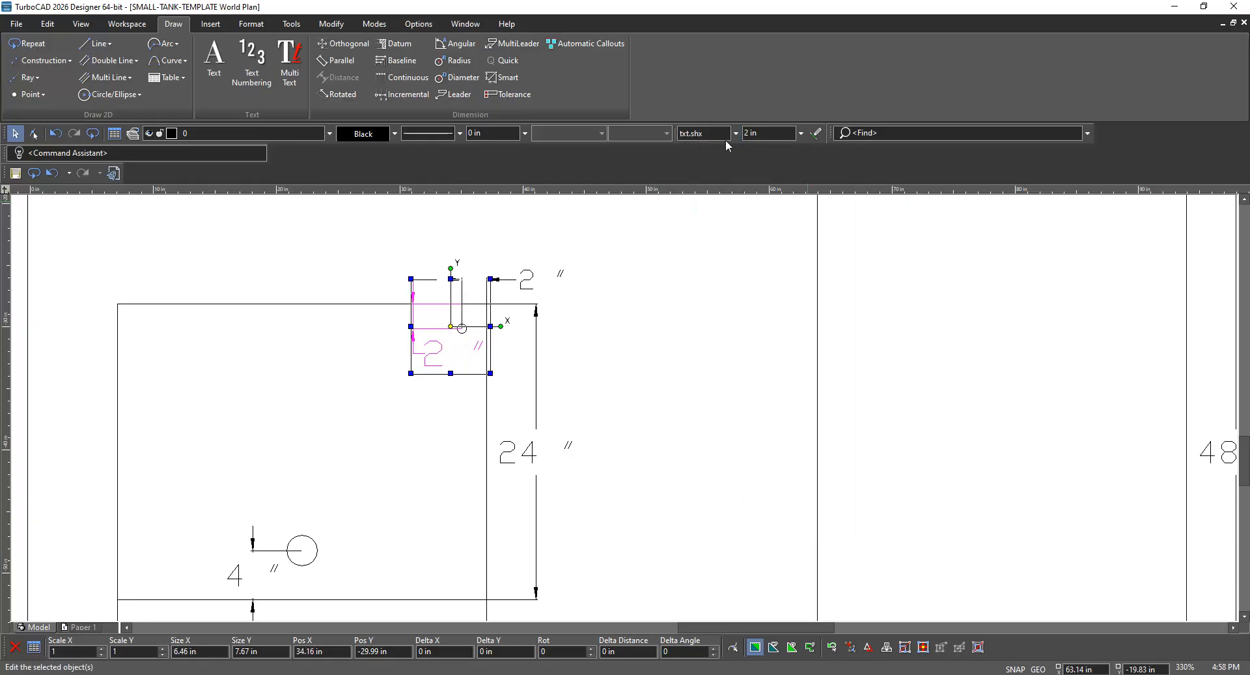
left_click(746, 132)
type("1.5")
key("Return")
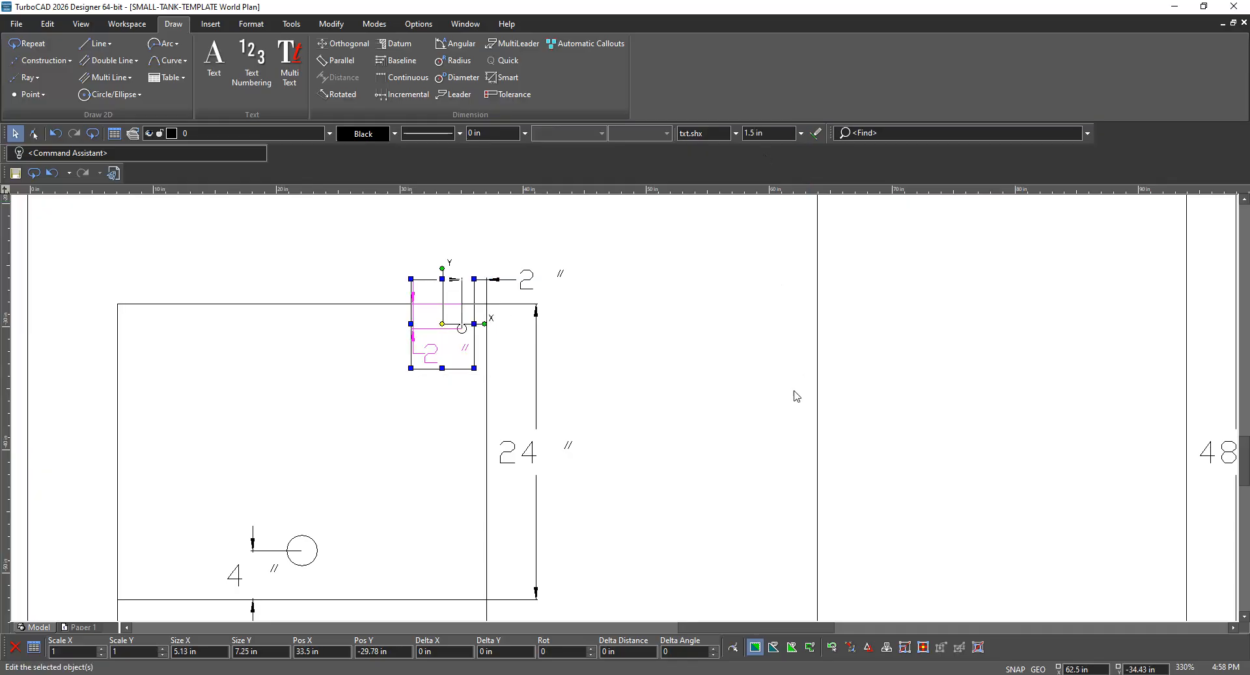
left_click(681, 384)
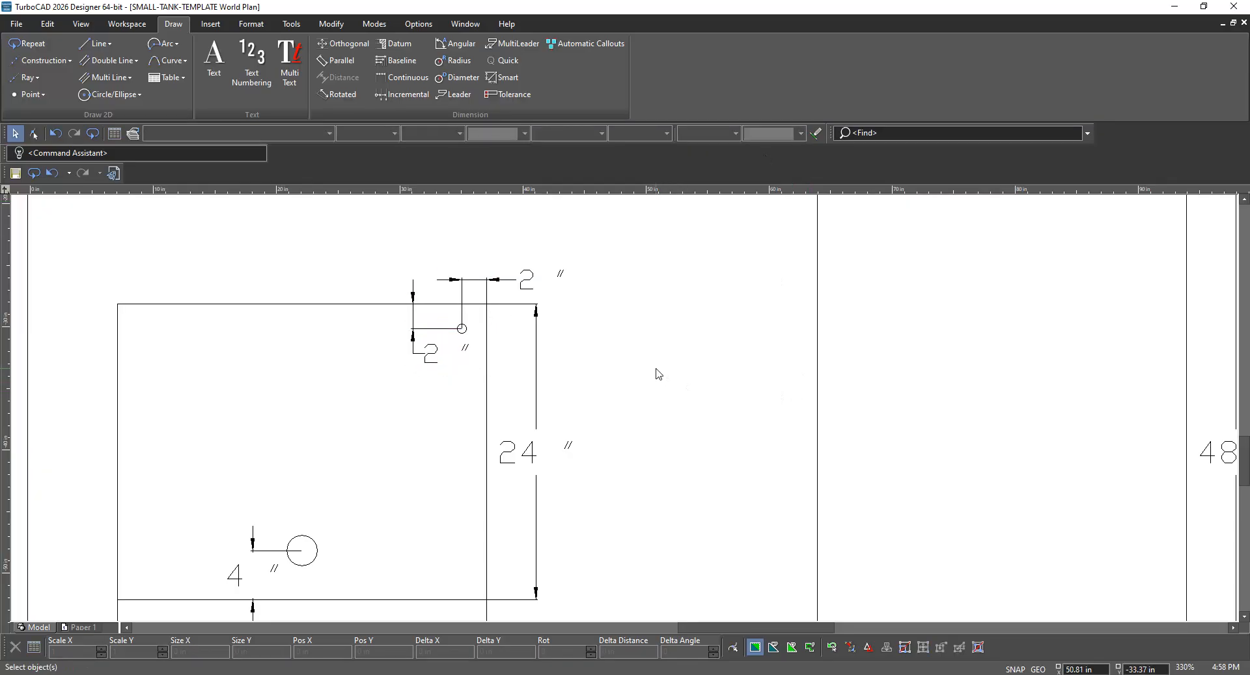
Set the text height of the 4 in dimension and both 2 in dimensions in the TOP view to 1.5 in
scroll(630, 460, "down", 2)
scroll(625, 413, "up", 3)
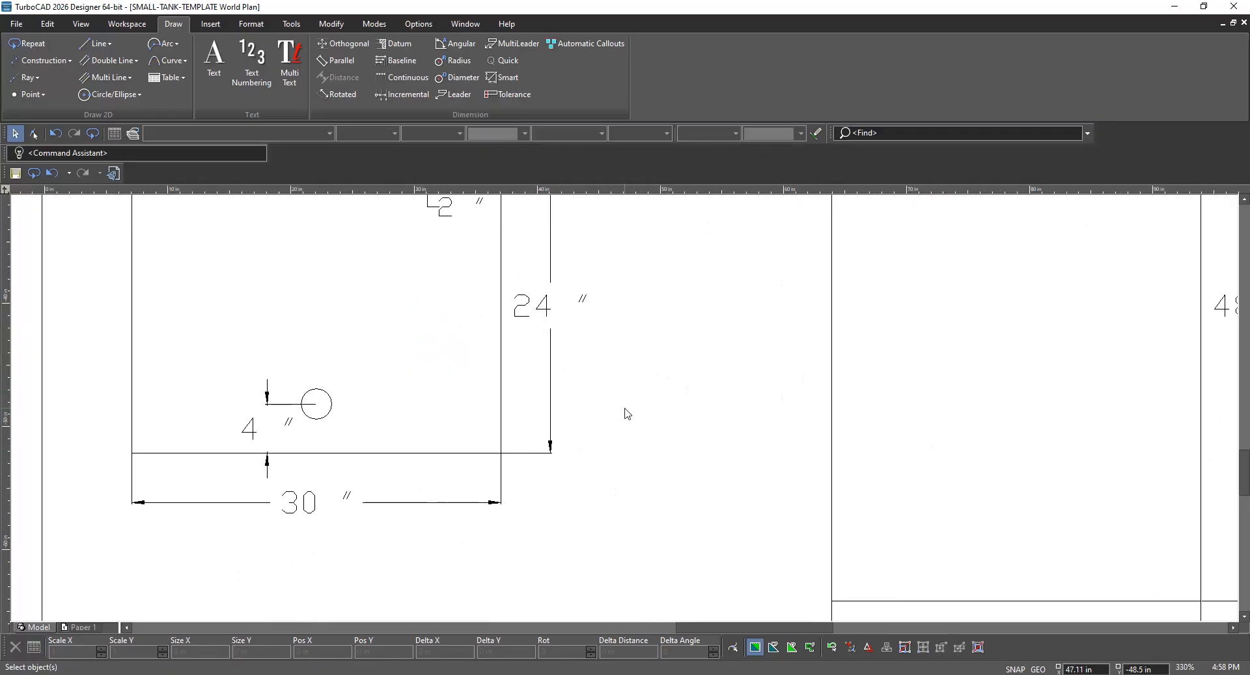
scroll(627, 414, "down", 3)
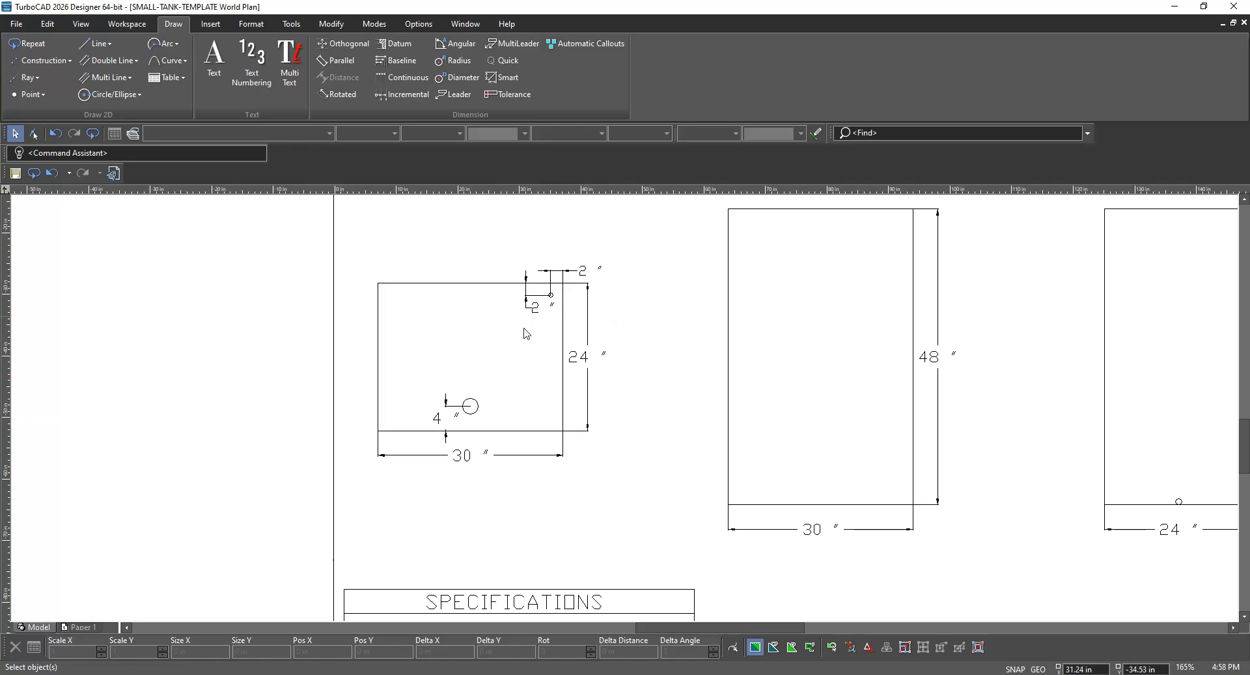
left_click(442, 429)
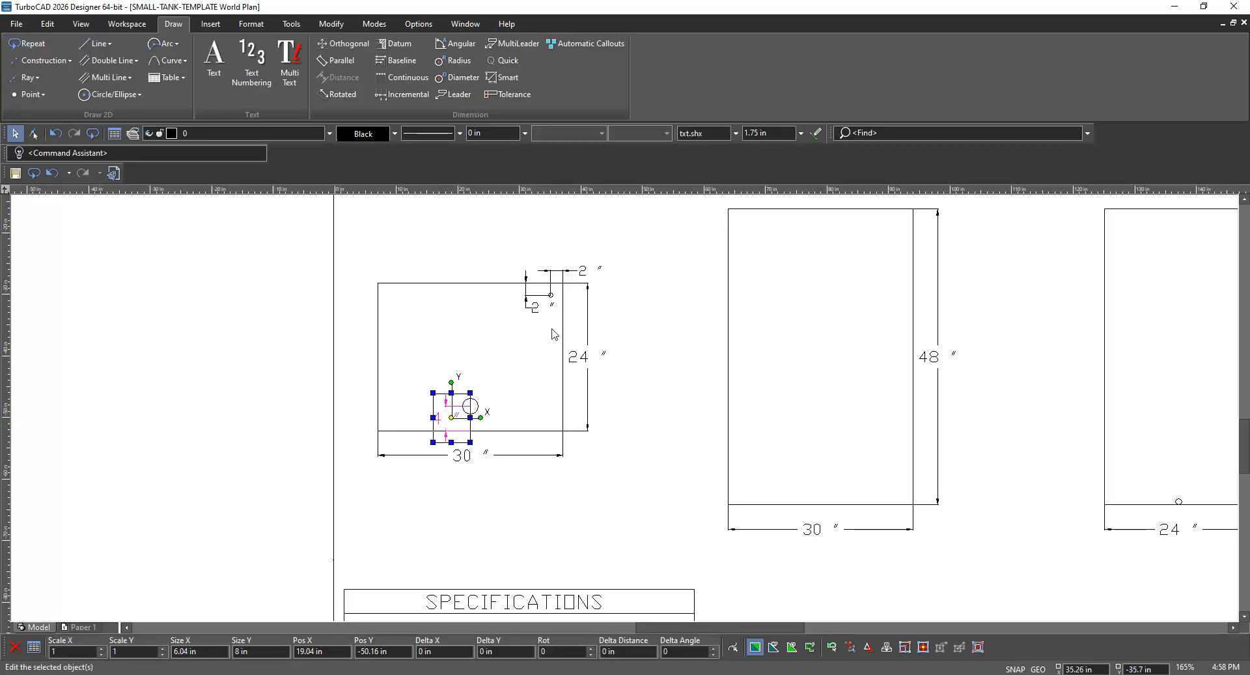
left_click(659, 474)
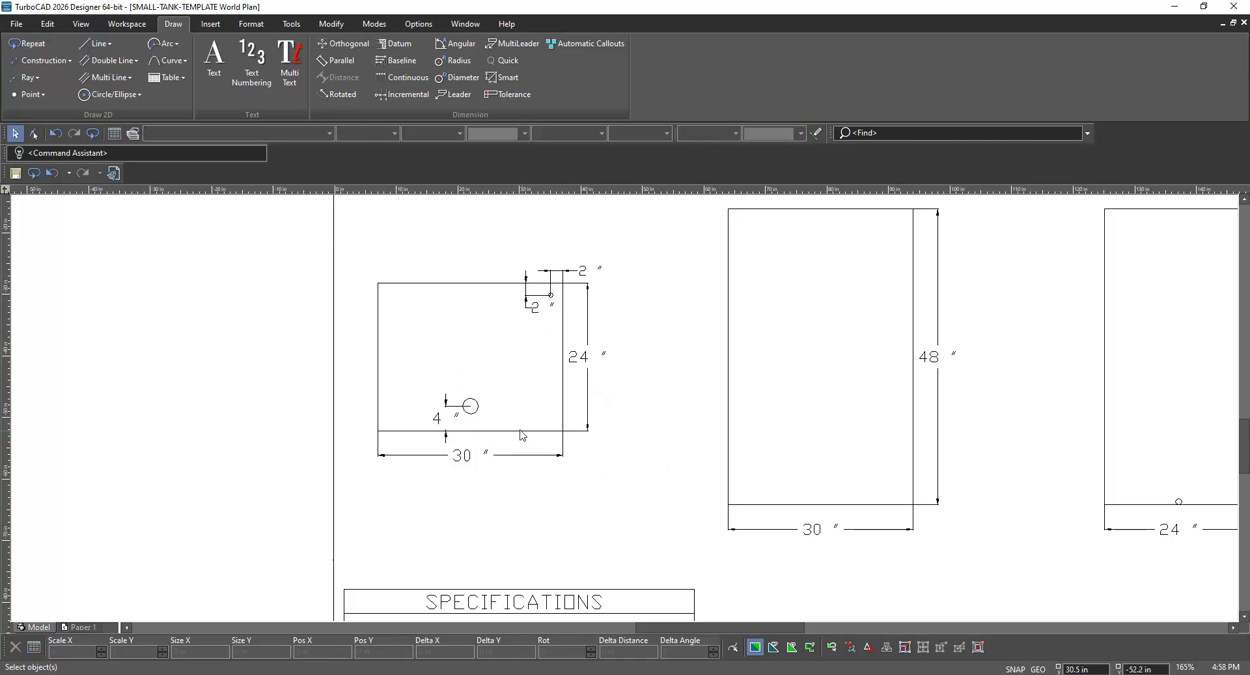
left_click(441, 420)
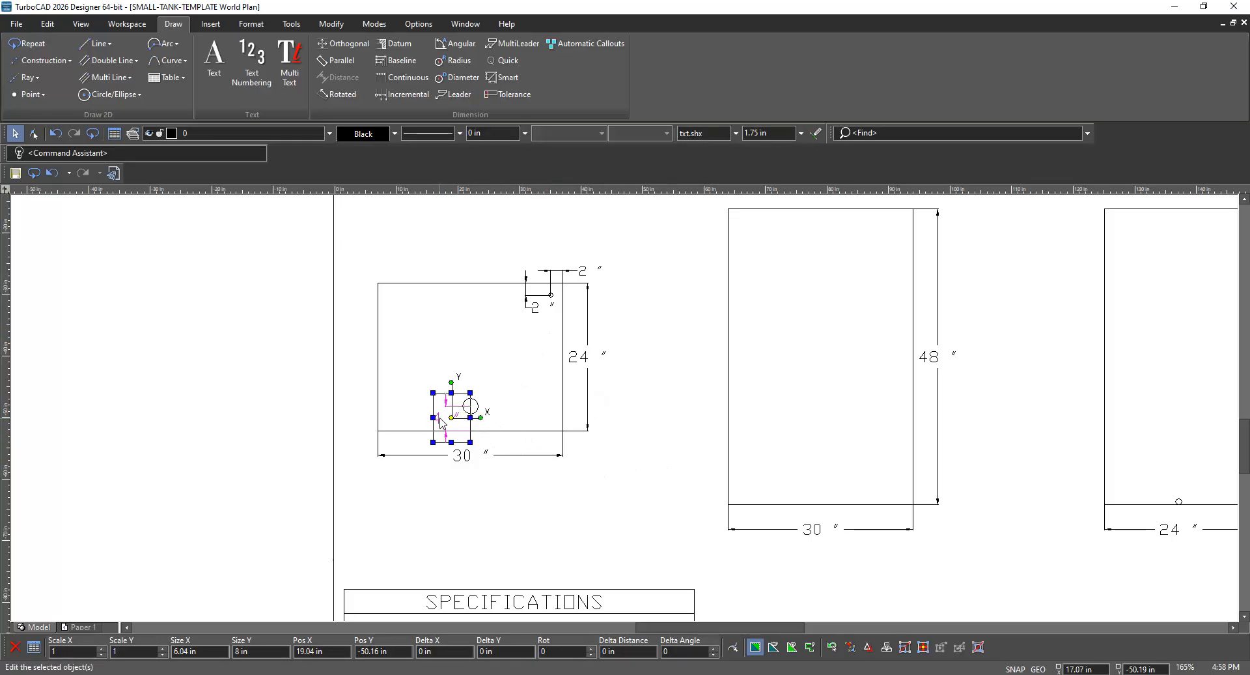
left_click(534, 311, "shift")
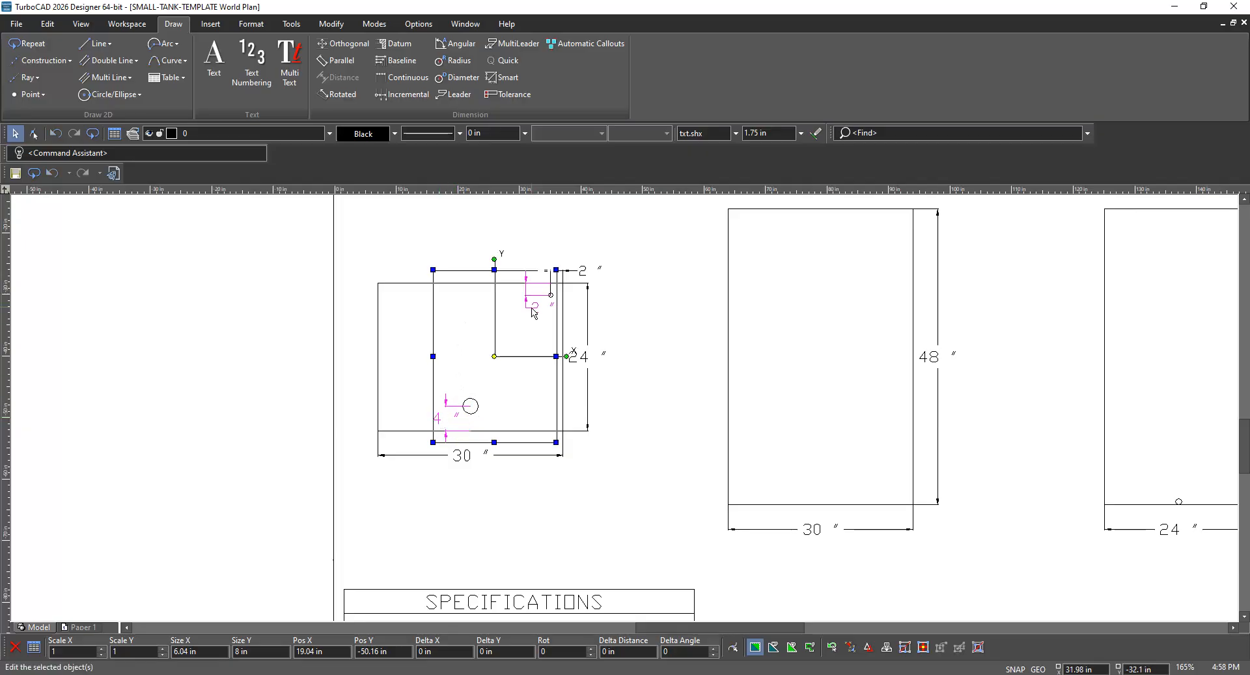
left_click(582, 272, "shift")
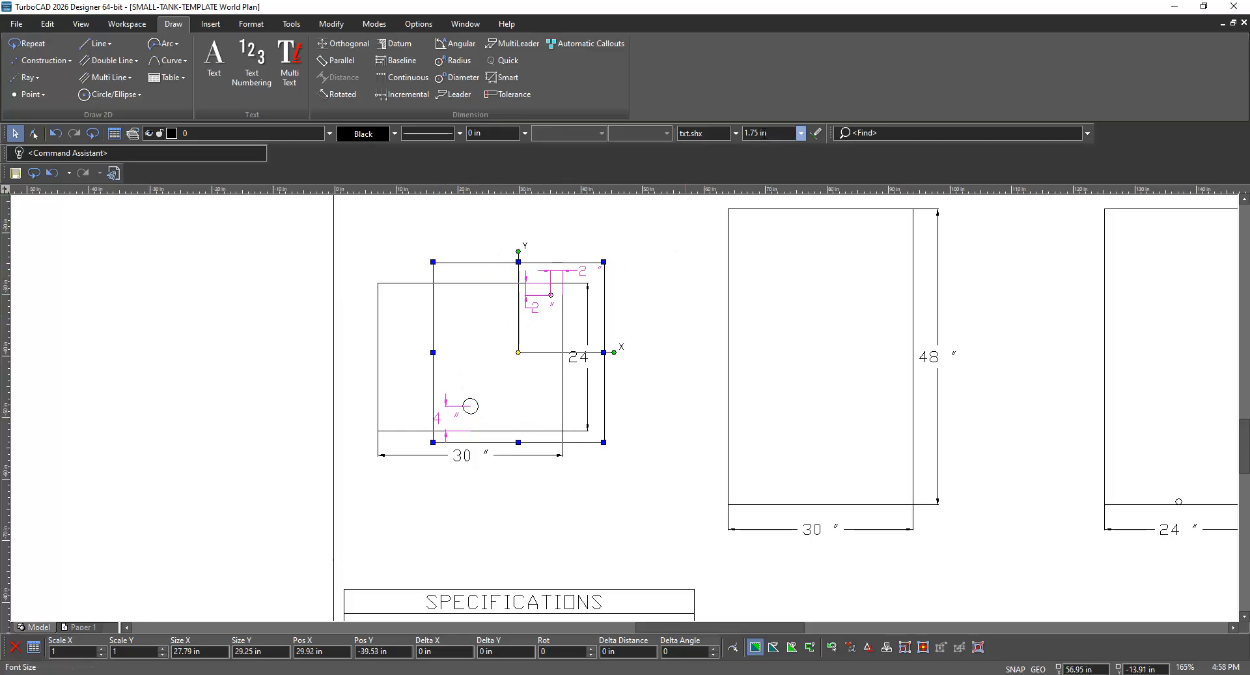
left_click(755, 136)
key("Return")
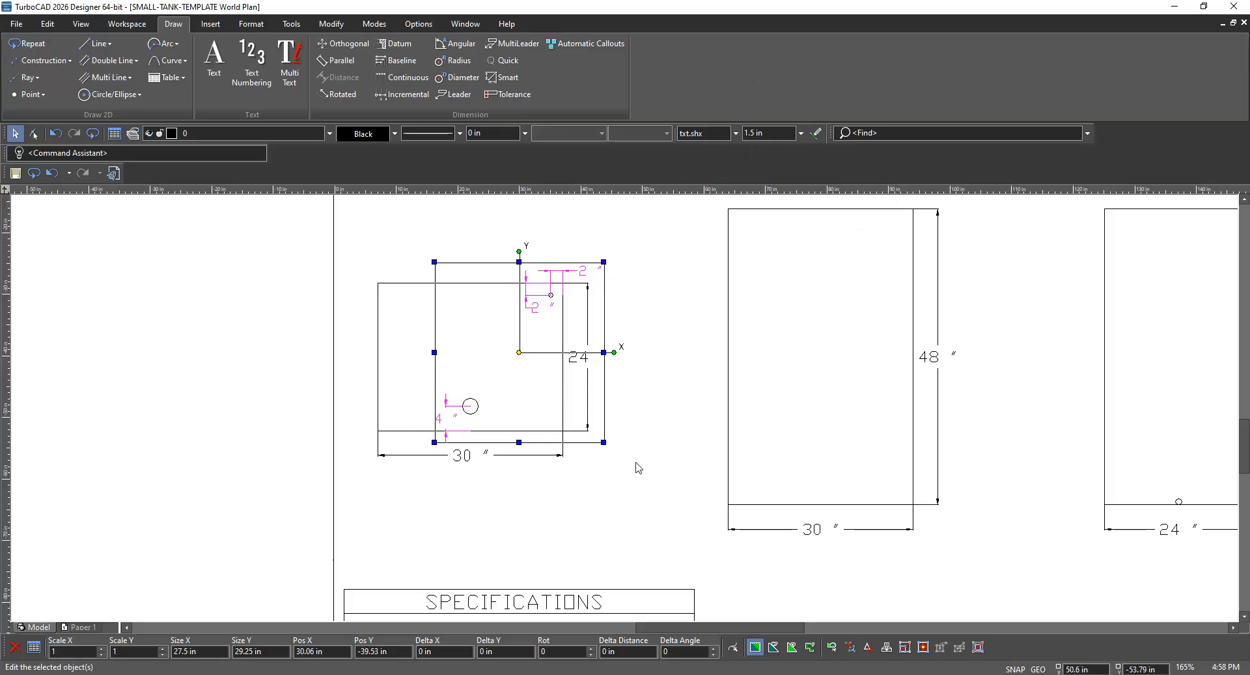
left_click(506, 555)
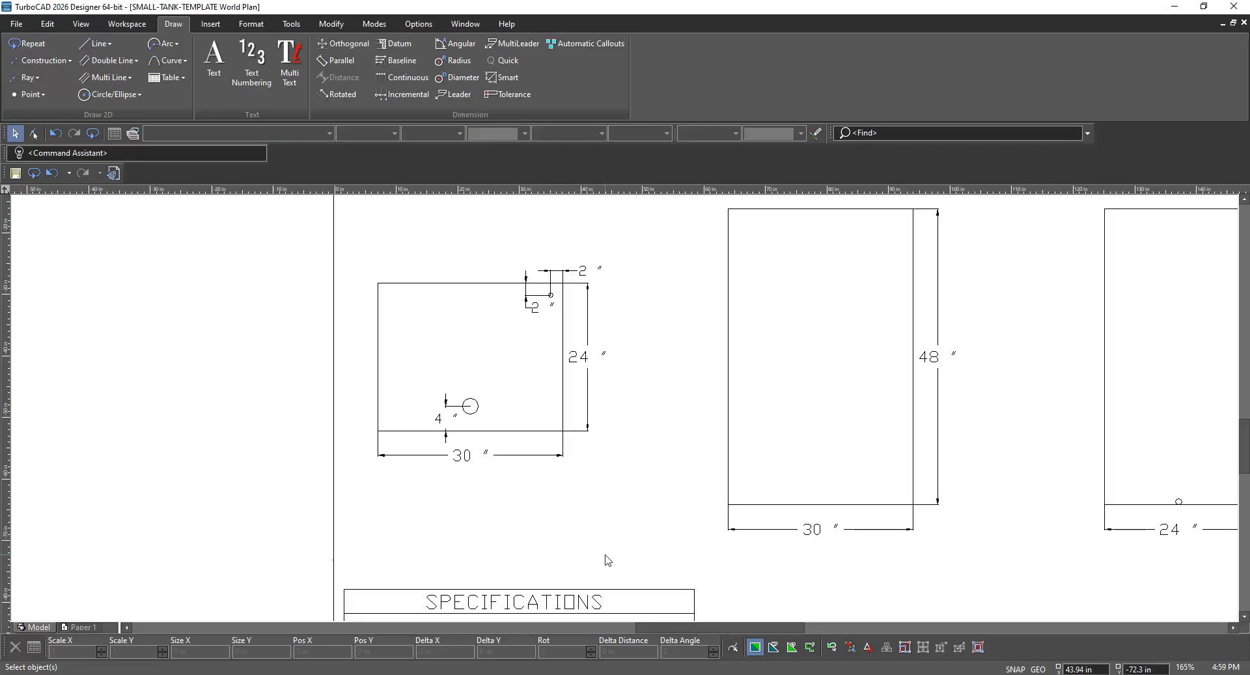
Examine the legend, approval lines and title block on the drawing sheet
scroll(608, 560, "down", 3)
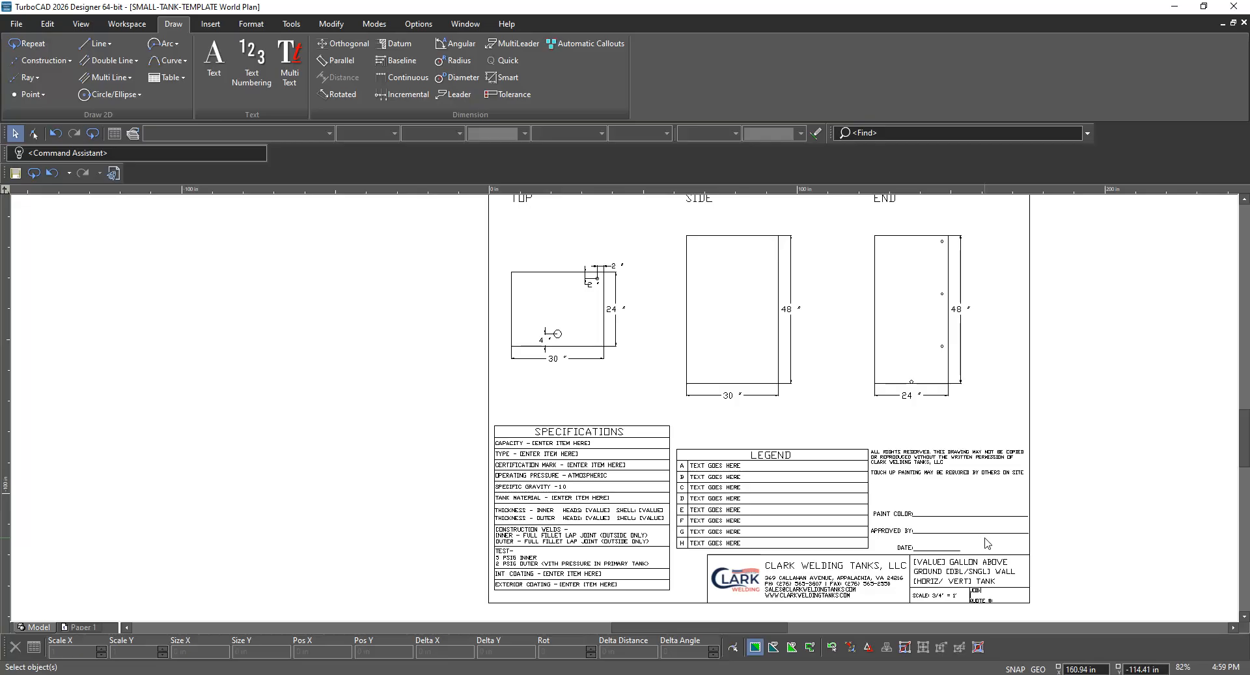
scroll(984, 538, "up", 1)
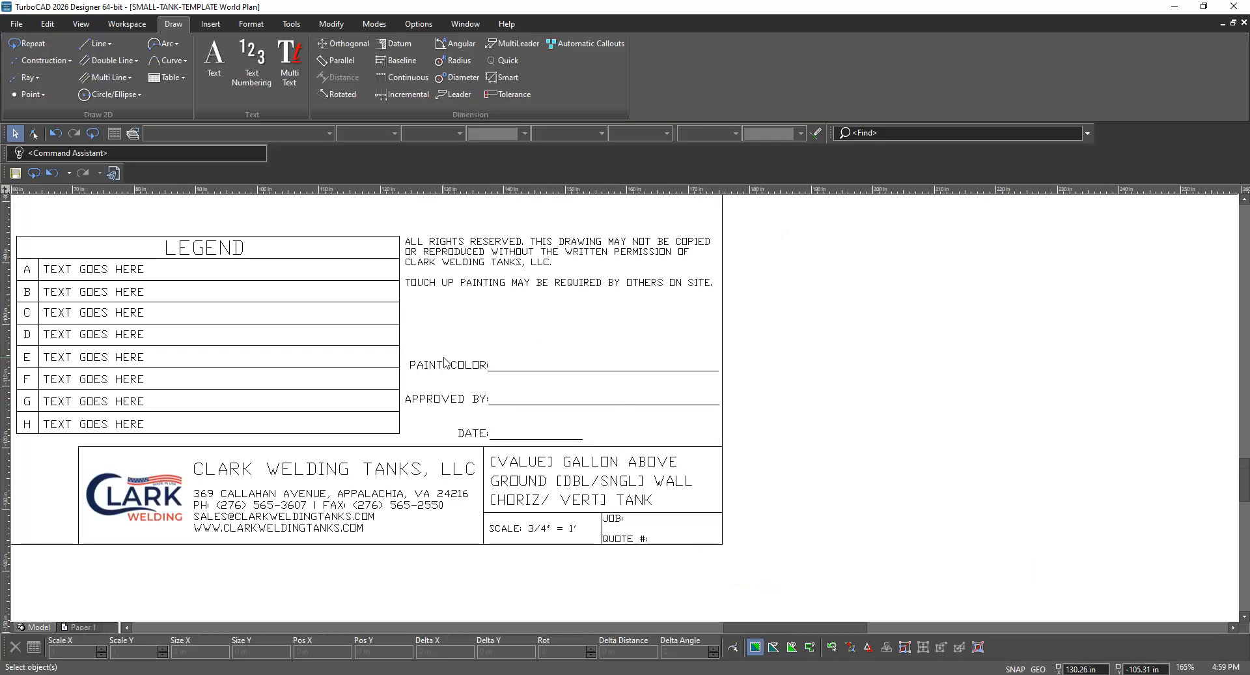
scroll(436, 352, "down", 1)
scroll(536, 364, "up", 1)
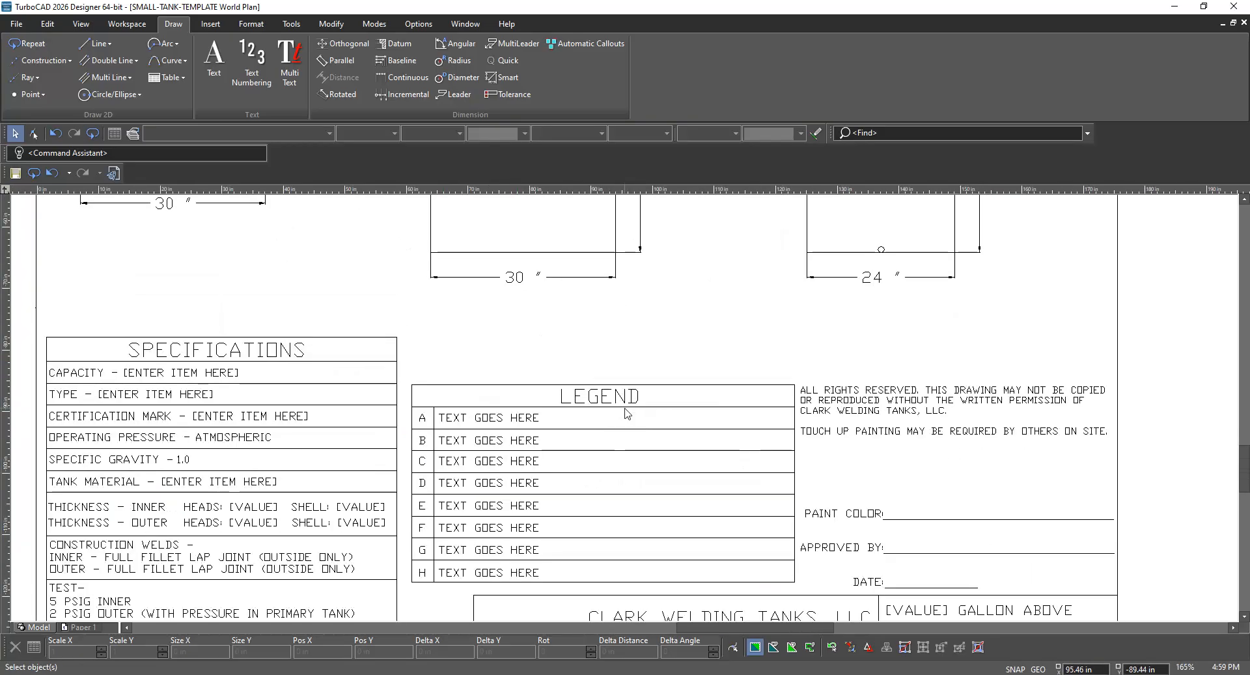
scroll(627, 415, "down", 1)
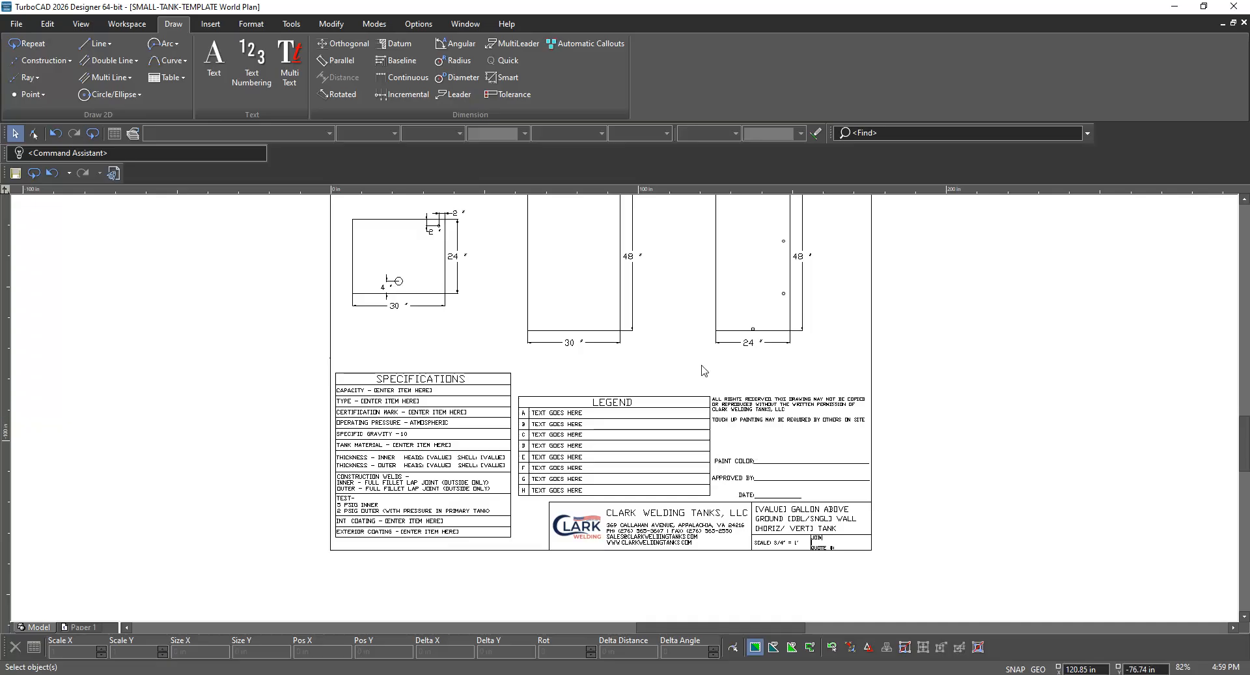
scroll(794, 520, "up", 1)
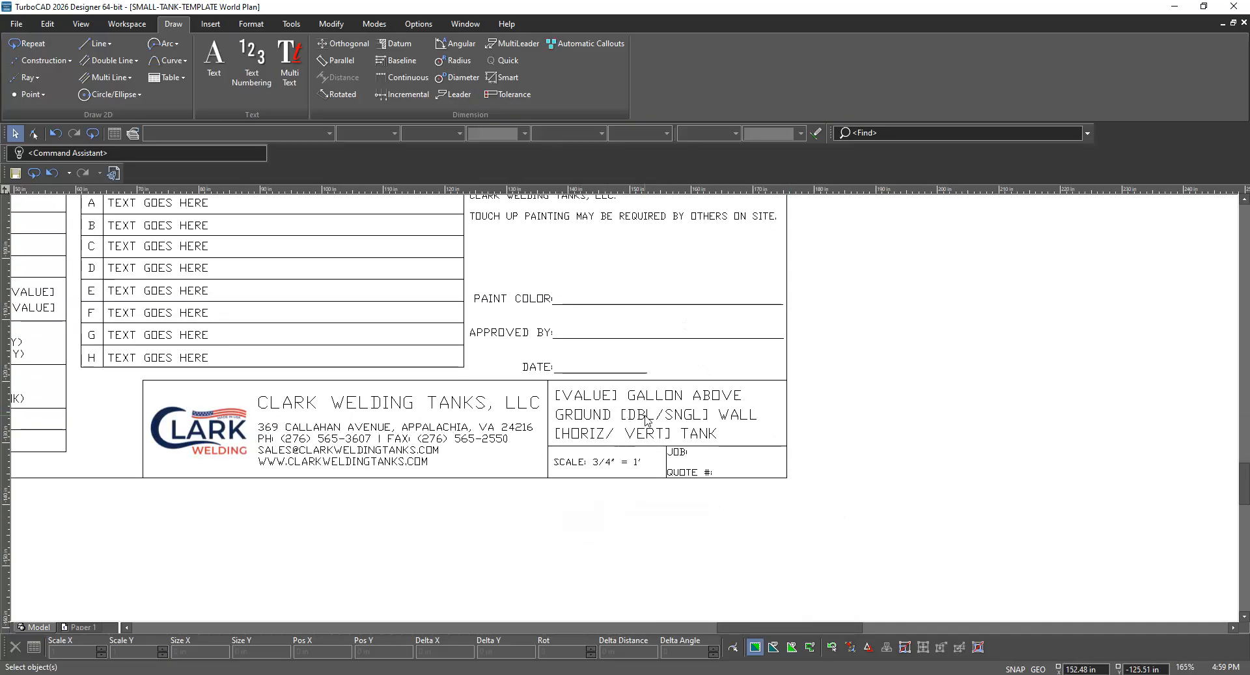
Open the Windows Calculator and place its window on the blank area beside the drawing sheet
scroll(630, 372, "down", 1)
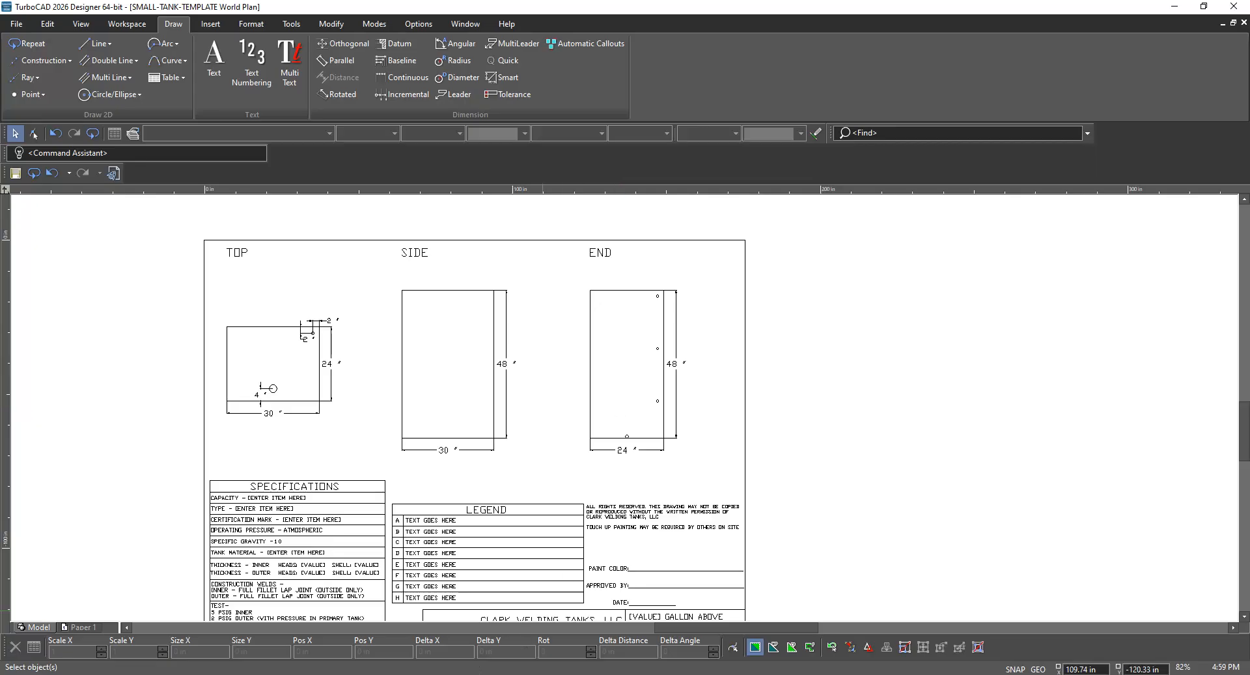
key("super")
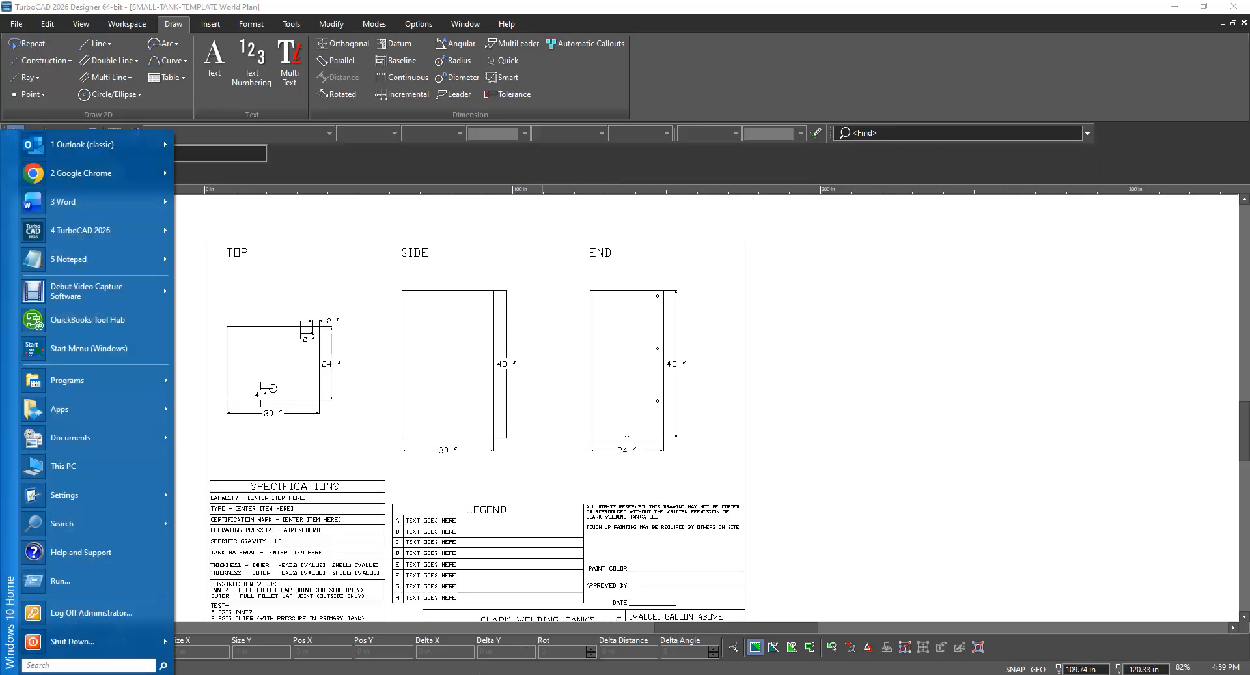
left_click(28, 665)
type("calc")
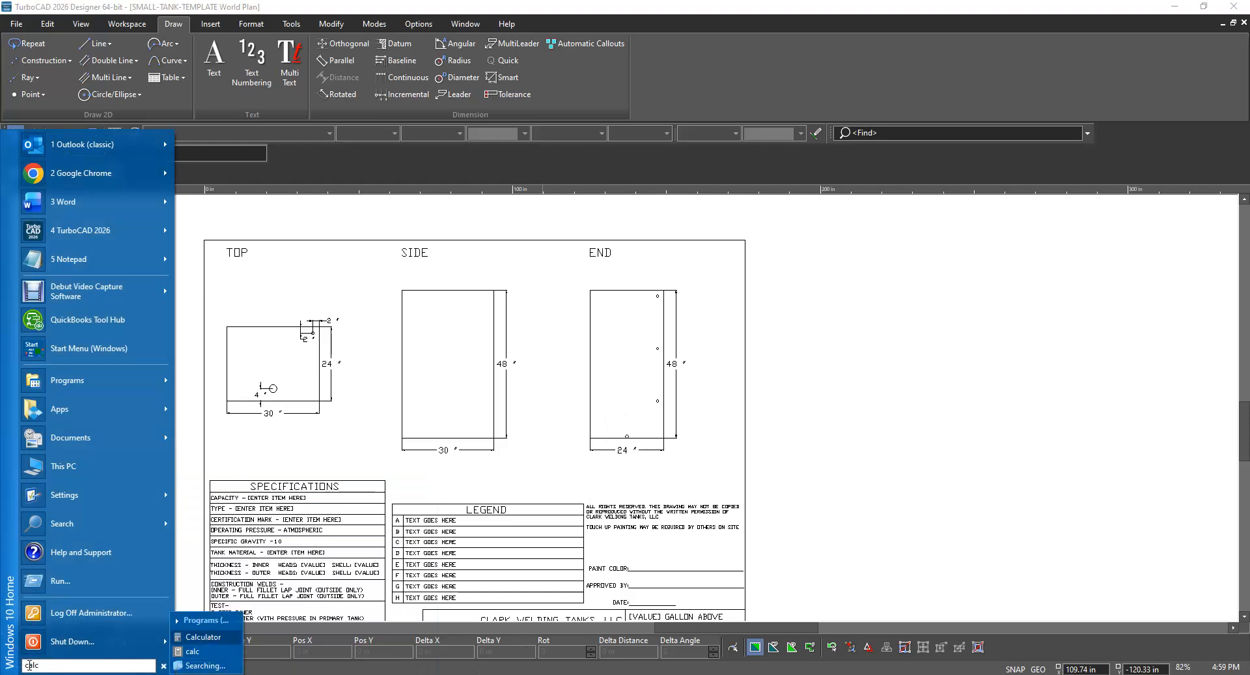
key("Return")
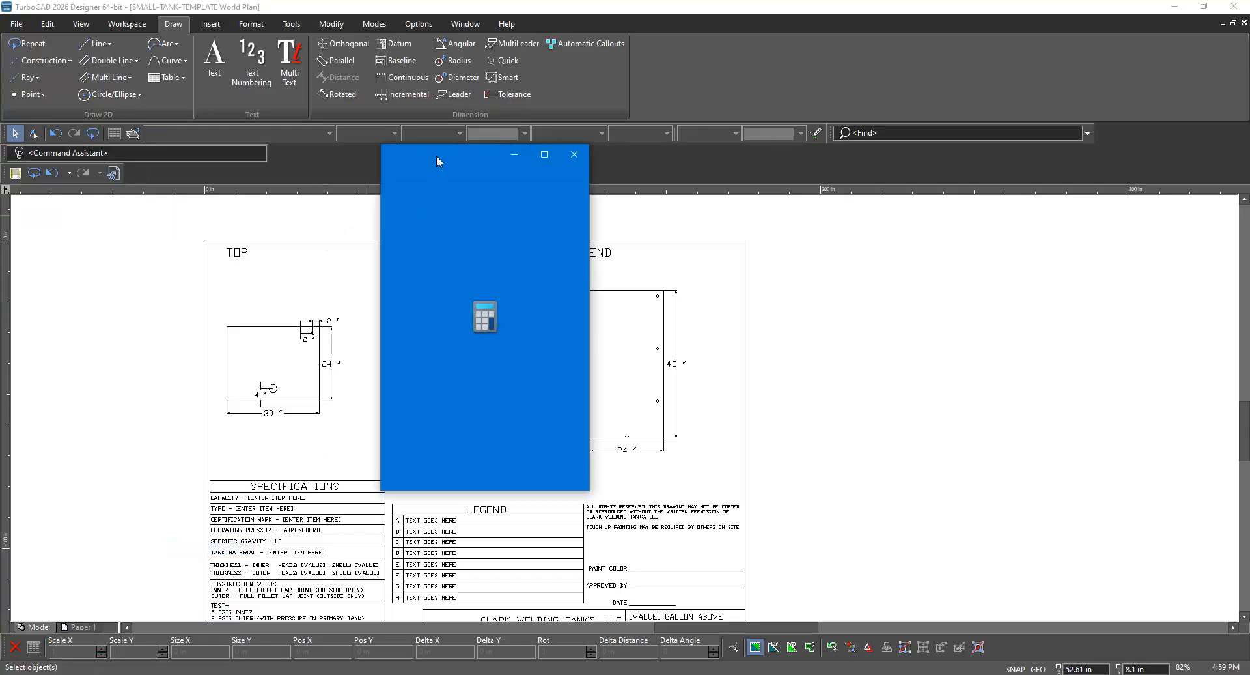
mouse_move(439, 162)
left_mouse_down()
mouse_move(673, 192)
mouse_move(943, 199)
mouse_move(914, 221)
left_mouse_up()
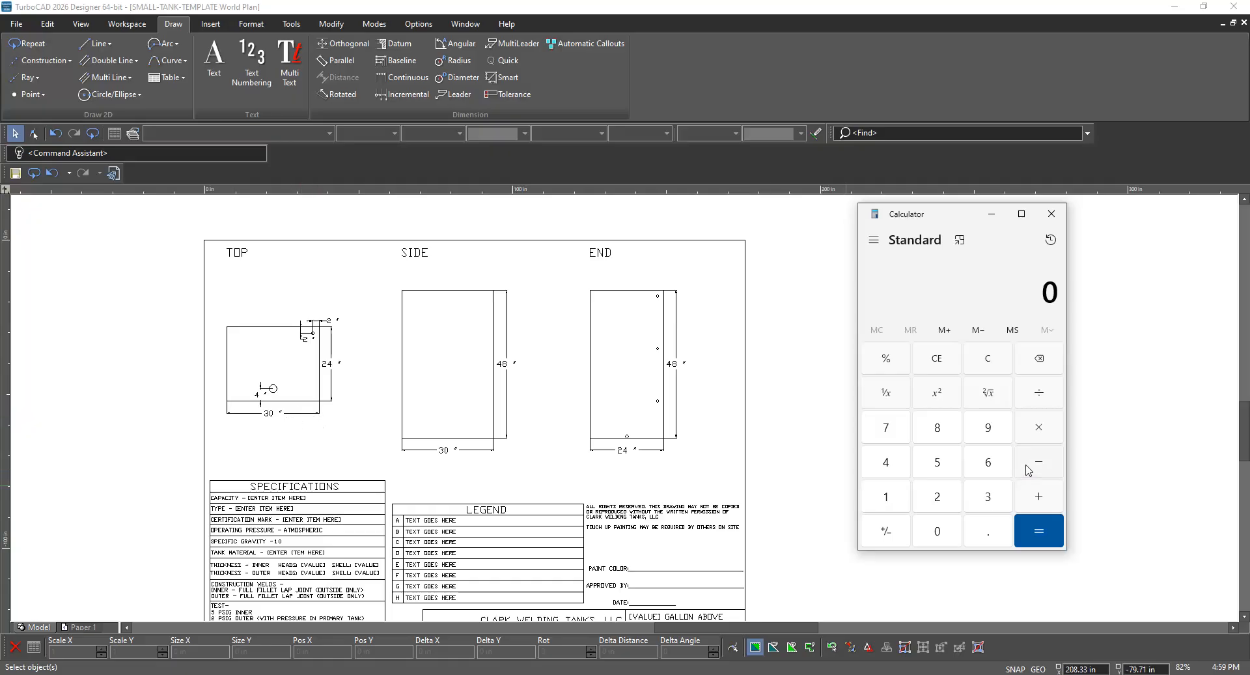
Calculate the tank's volume in cubic inches by multiplying 24 × 30 × 48
left_click(939, 504)
left_click(899, 468)
left_click(1037, 428)
left_click(988, 506)
left_click(938, 530)
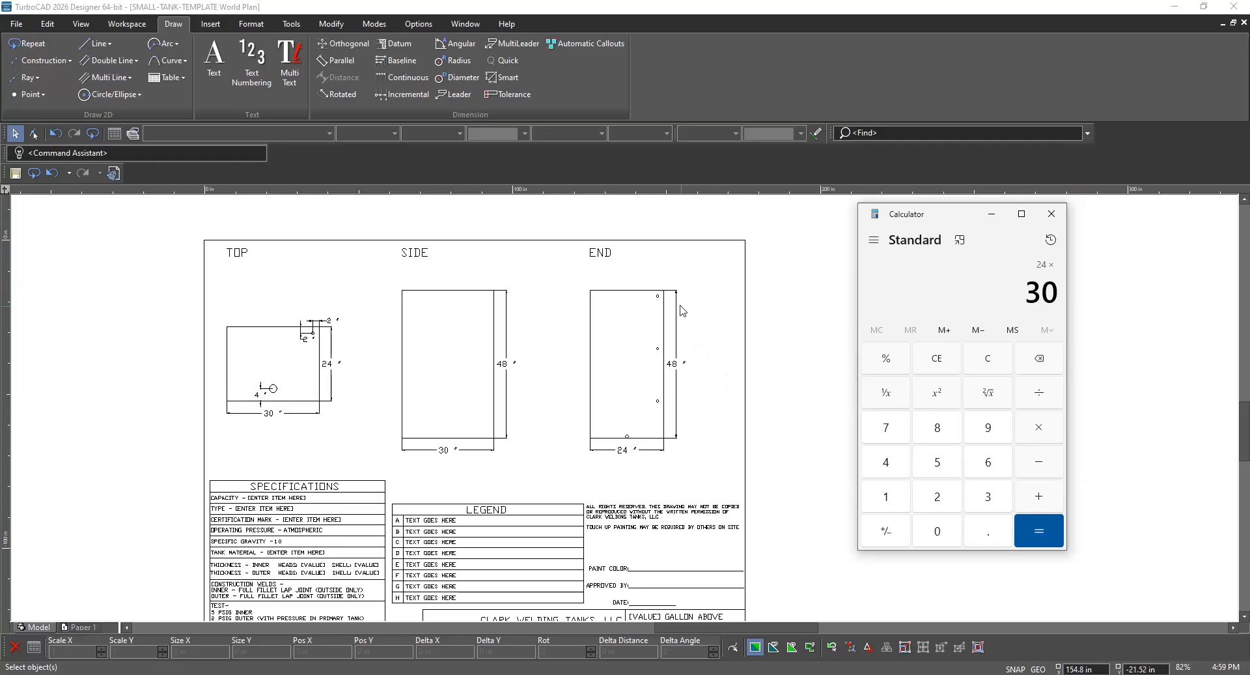
left_click(1039, 434)
left_click(893, 464)
left_click(931, 433)
left_click(1038, 530)
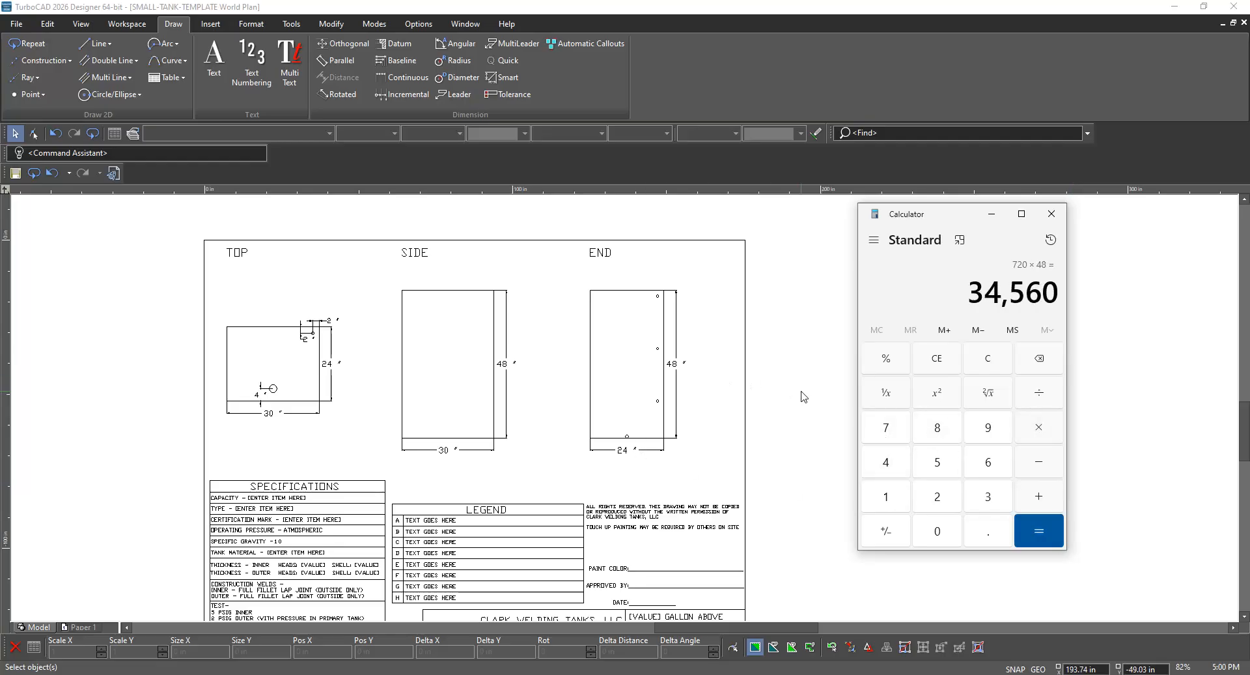
Divide the calculated tank volume by 231 to convert it to gallons
left_click(1044, 394)
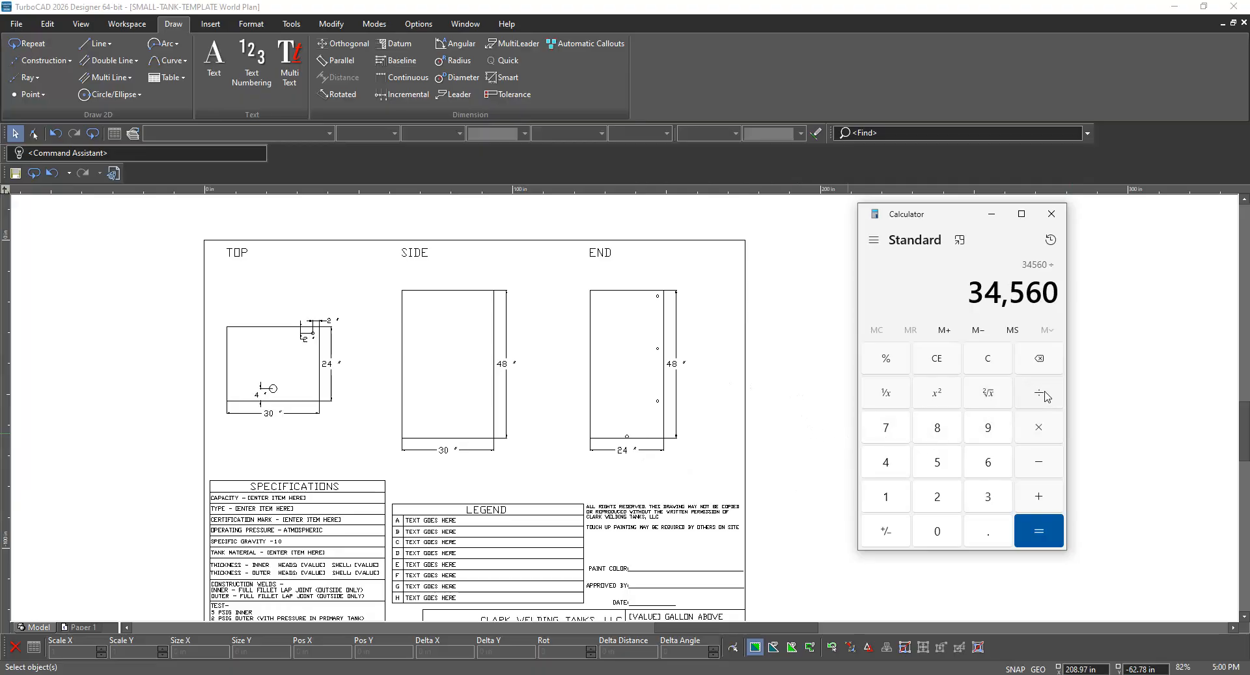
left_click(939, 502)
left_click(988, 502)
left_click(900, 499)
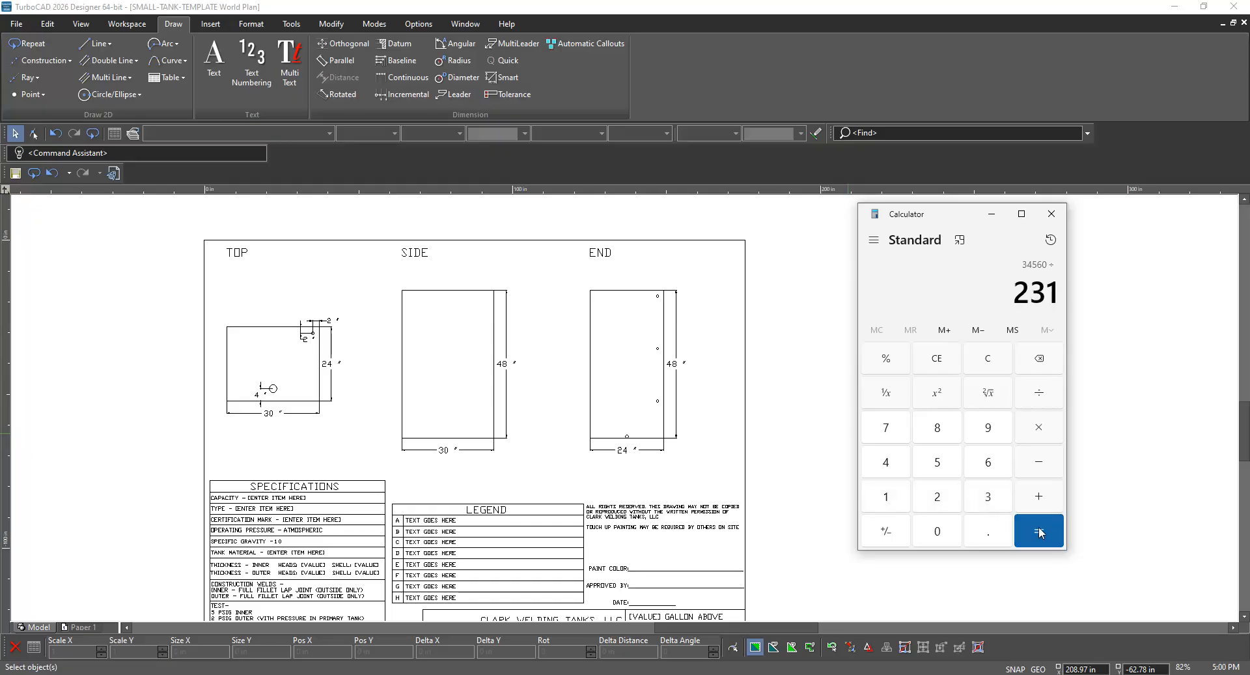
left_click(1045, 531)
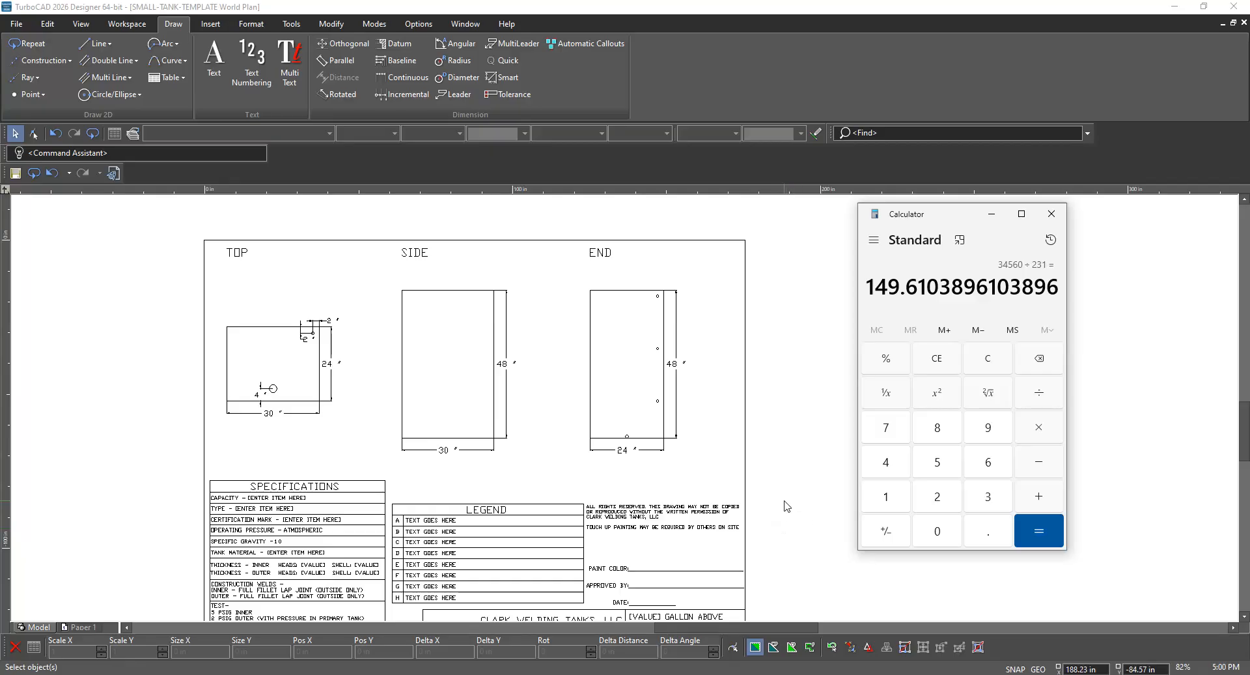
Clear the calculator and recompute the tank's gallon capacity as 24 × 30 × 48 ÷ 231
left_click(971, 360)
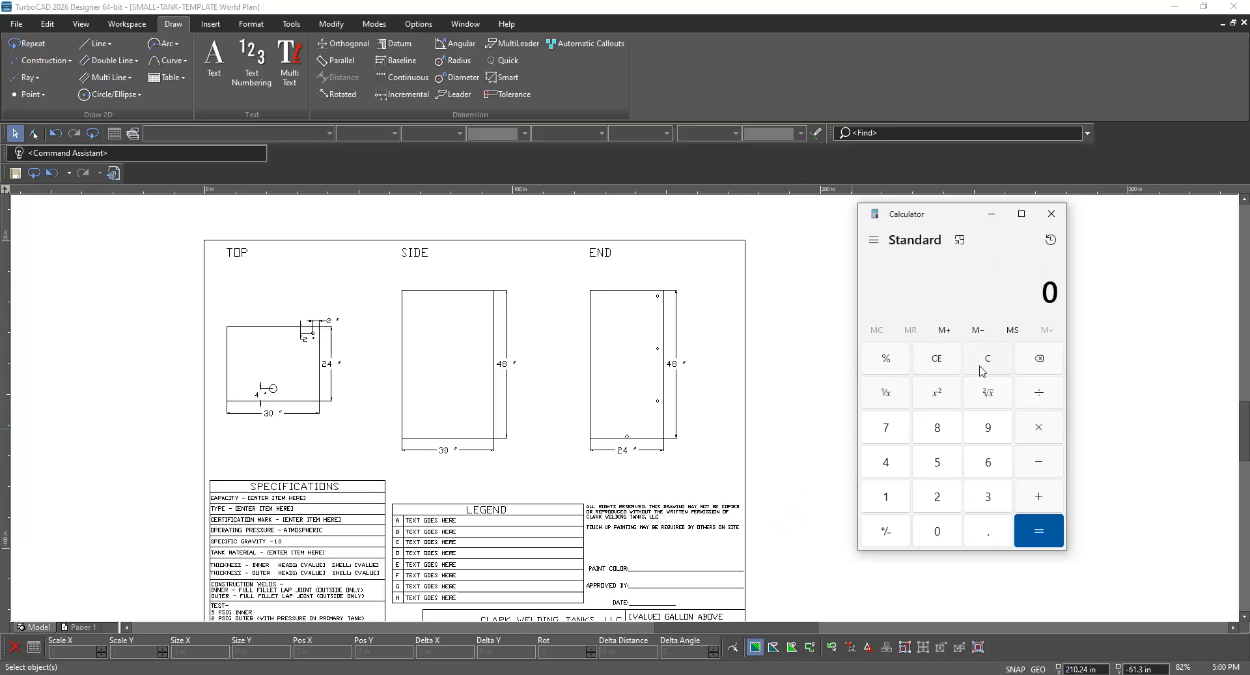
type("2430*48")
key("Return")
key("slash")
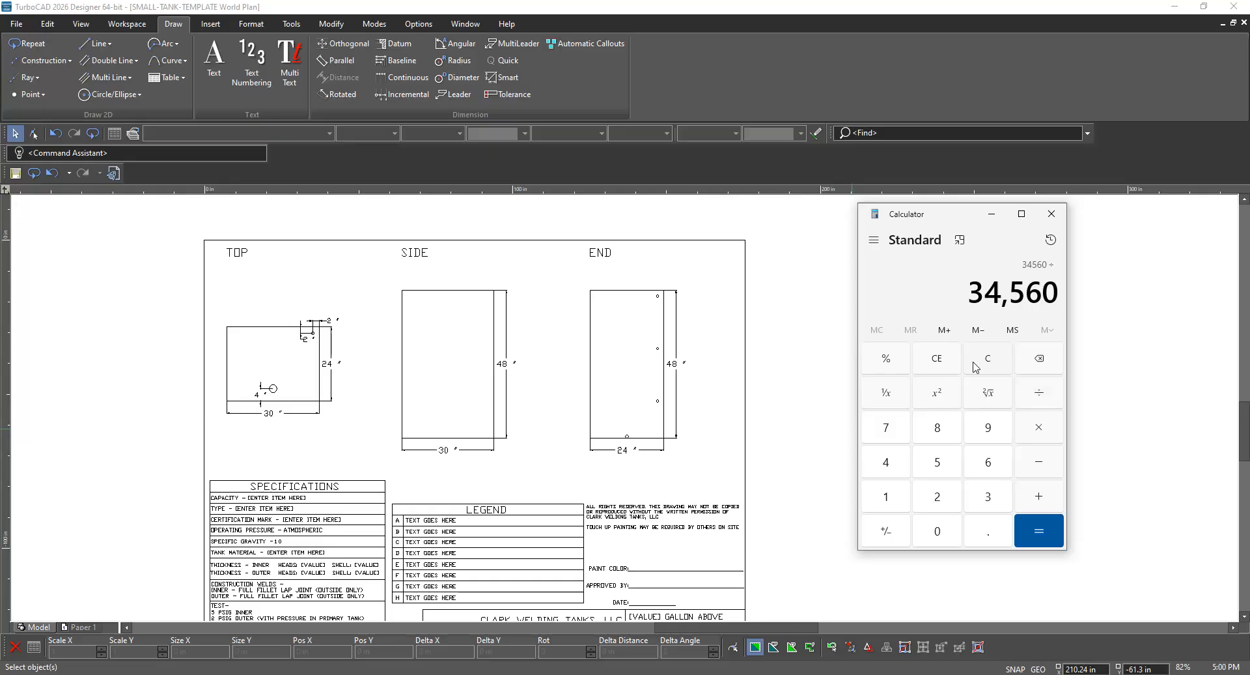
type("231")
key("Return")
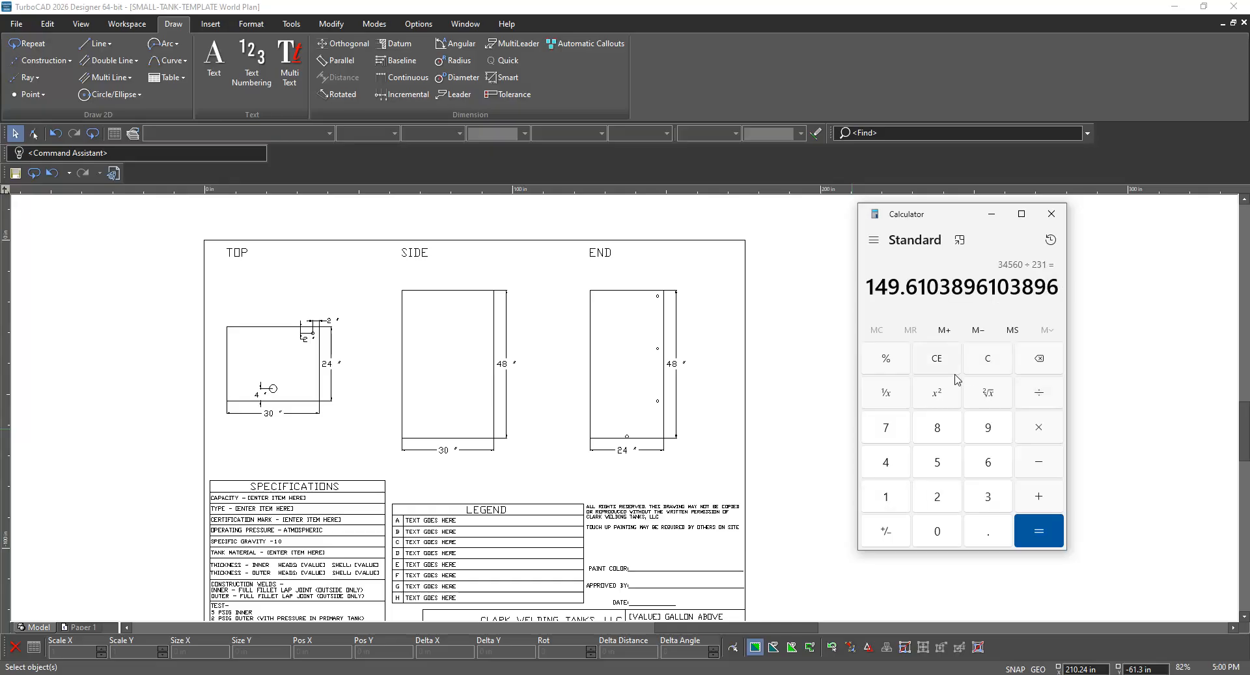
Switch back to TurboCAD and replace [VALUE] in the title block's first description line so it reads "149 GALLON ABOVE"
left_click(801, 578)
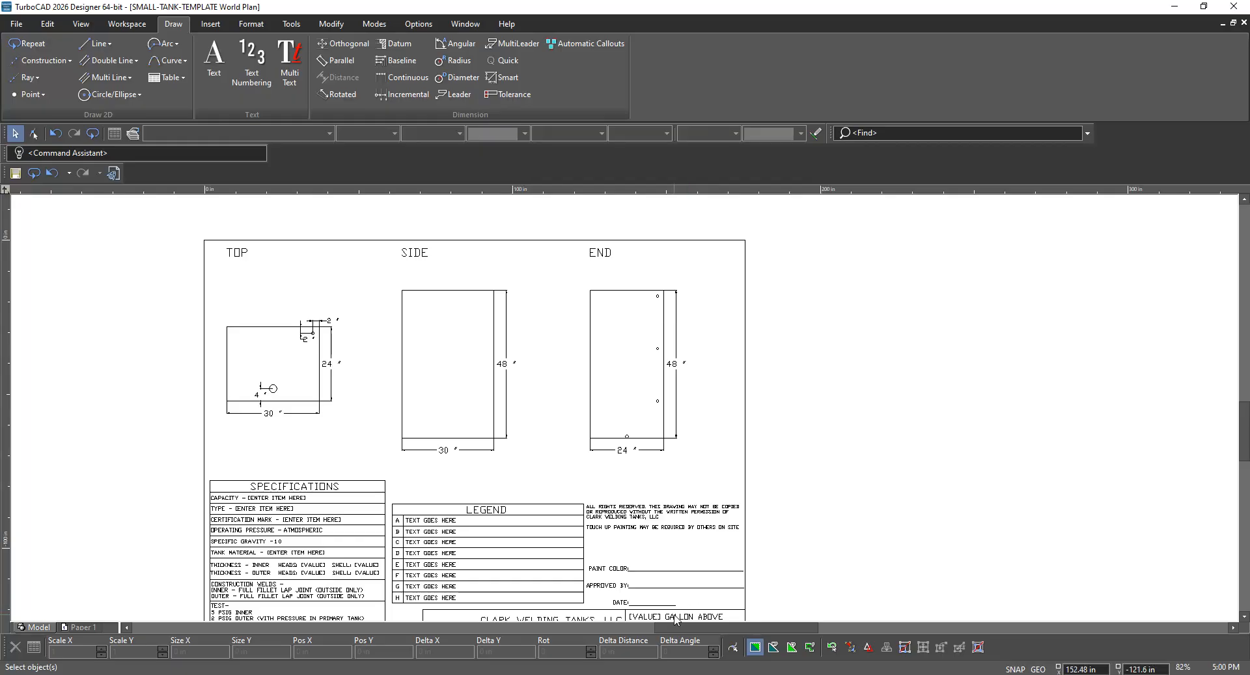
scroll(676, 620, "up", 3)
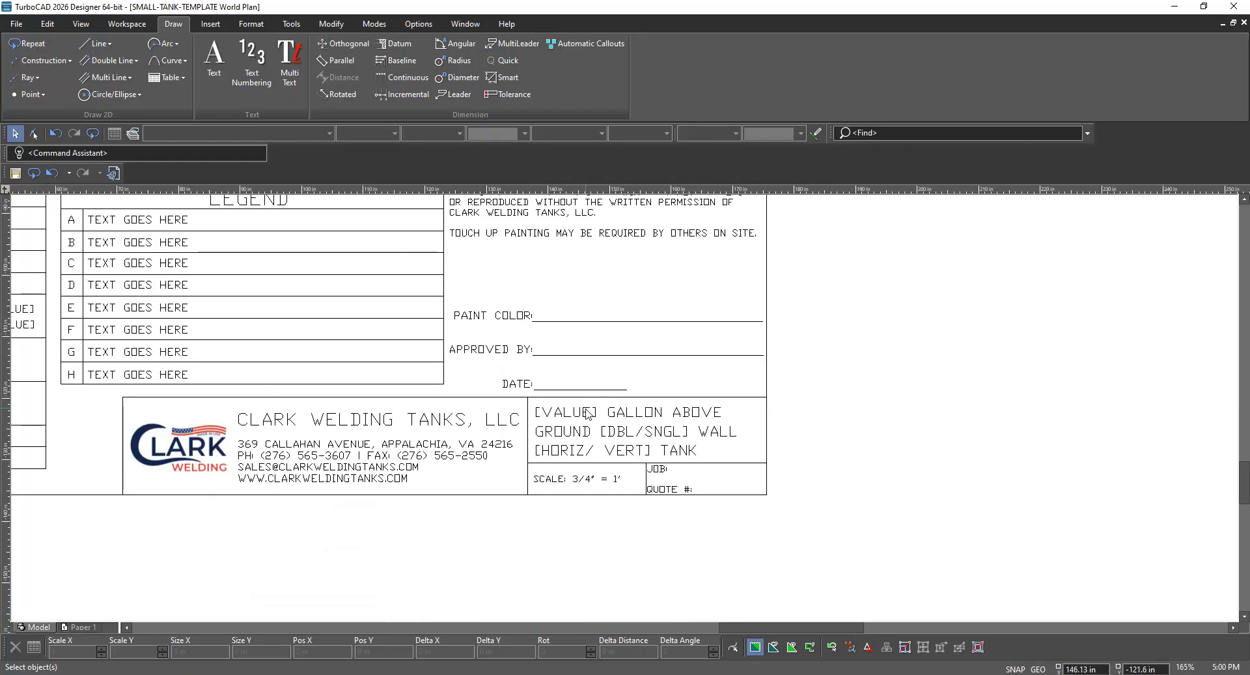
scroll(567, 424, "up", 3)
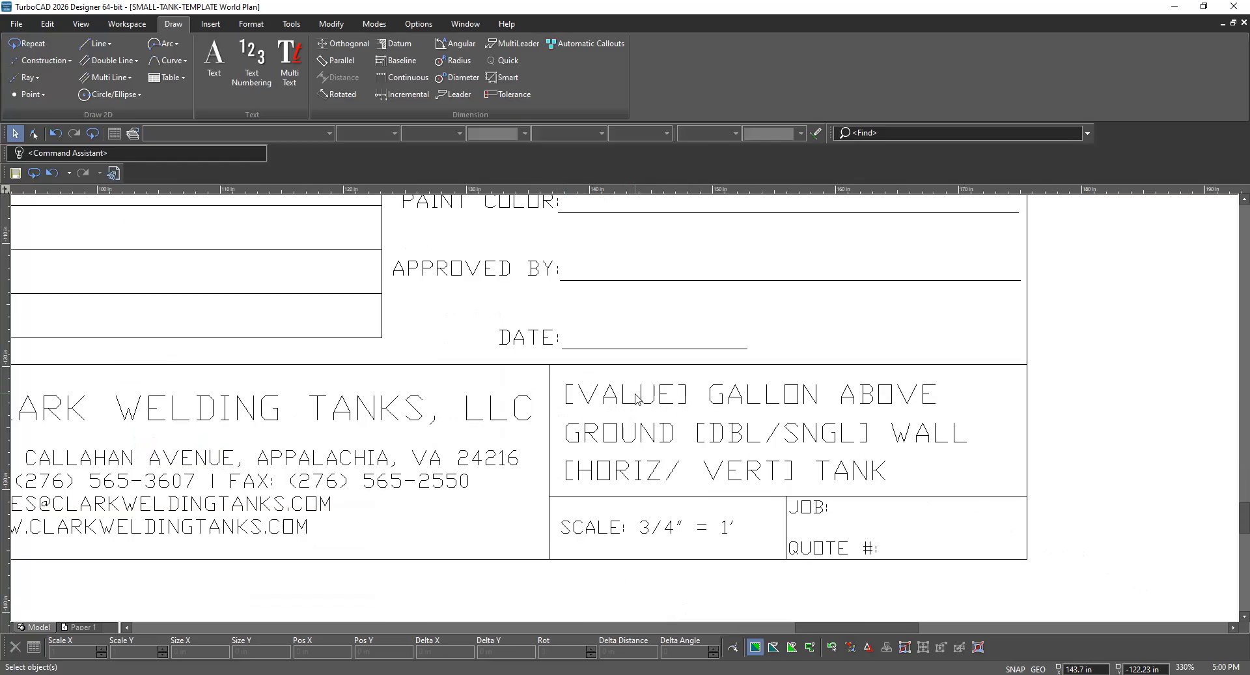
scroll(637, 398, "up", 3)
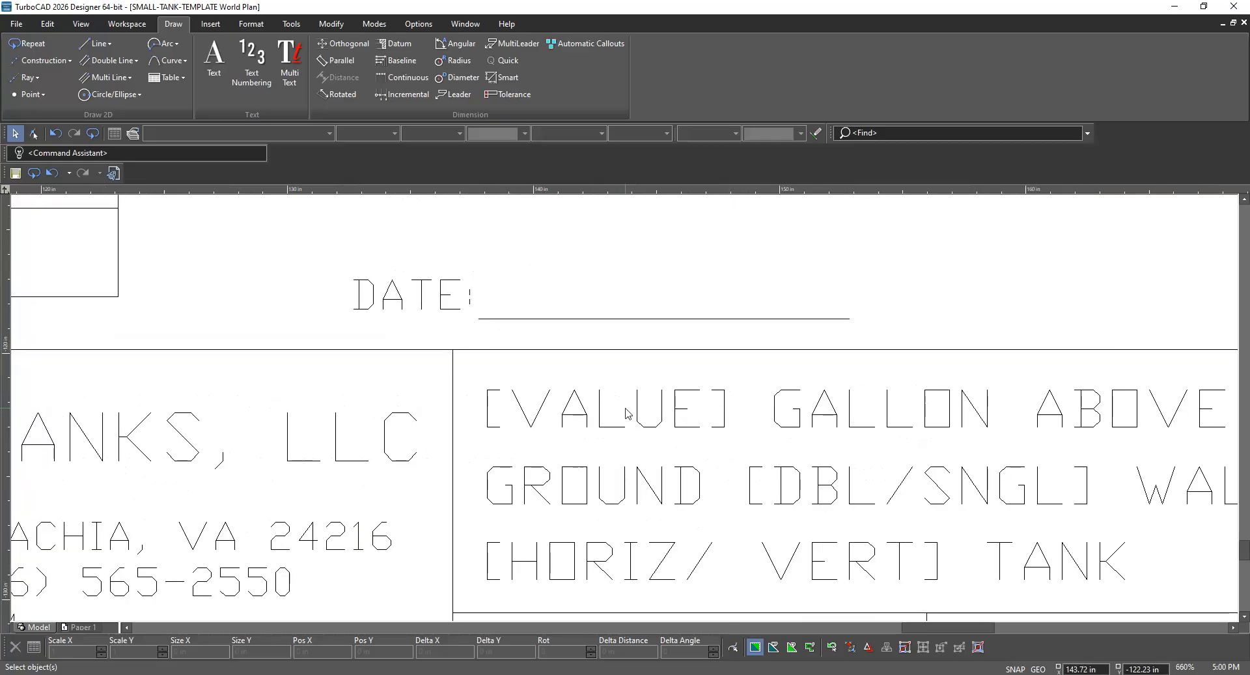
scroll(627, 414, "down", 6)
left_click(669, 415)
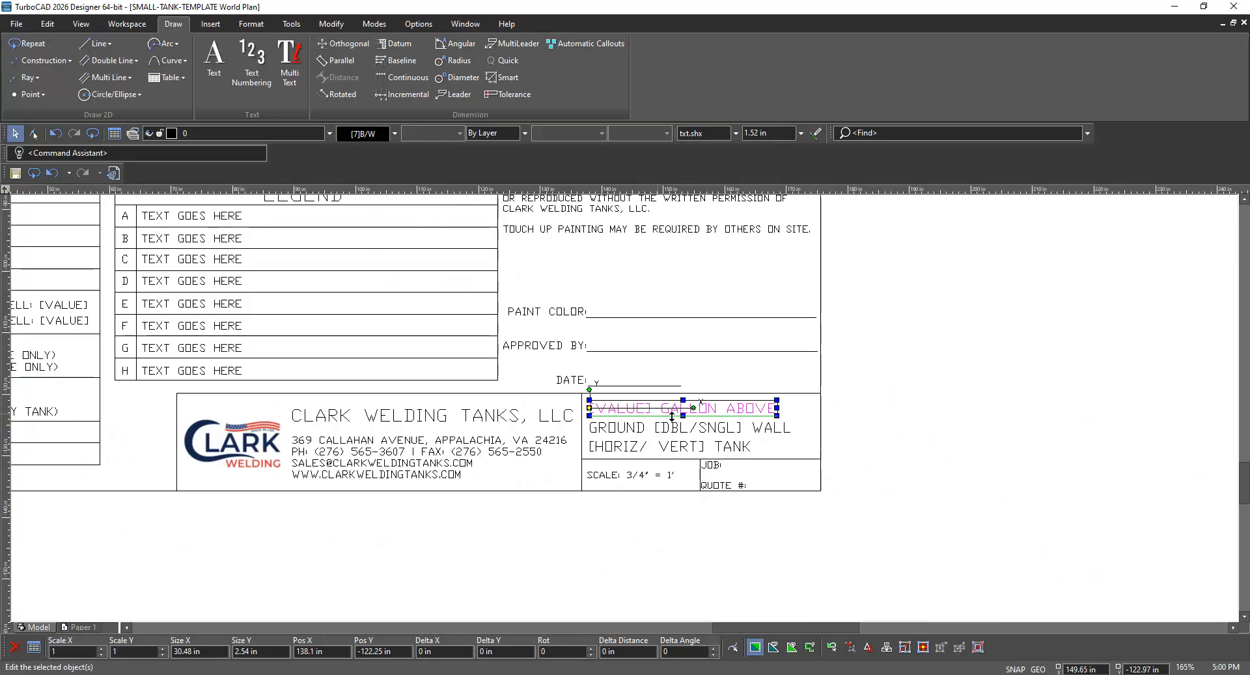
double_click(738, 405)
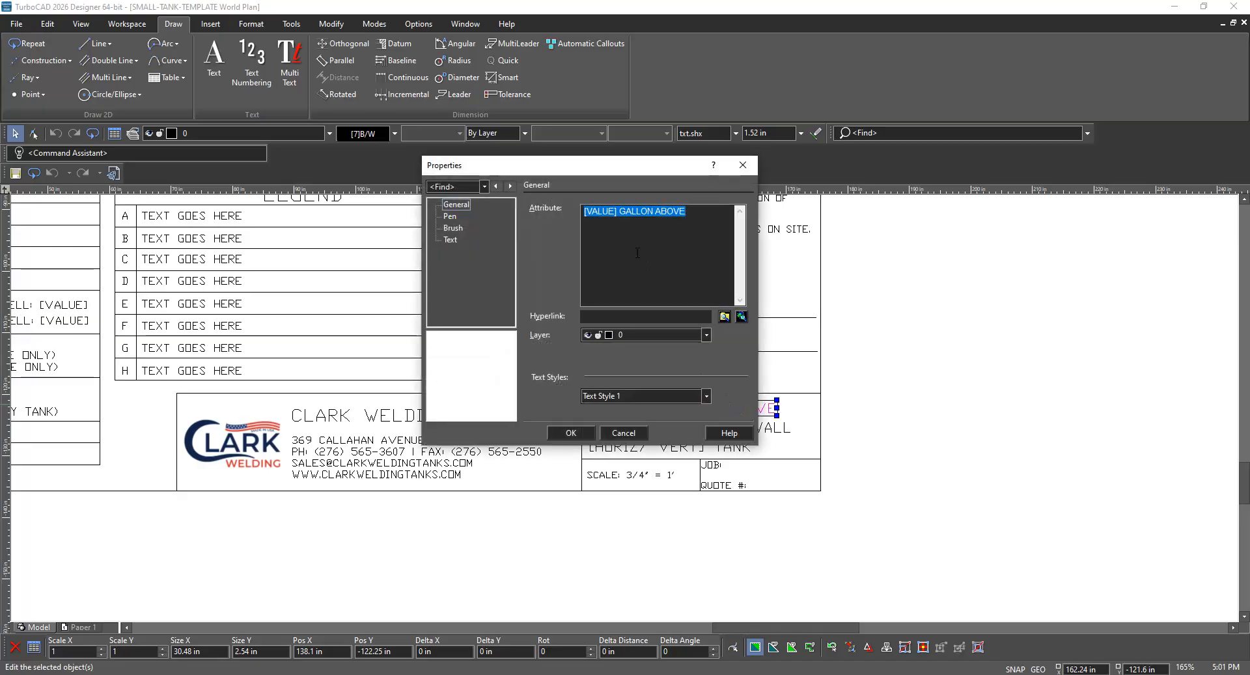
double_click(619, 214)
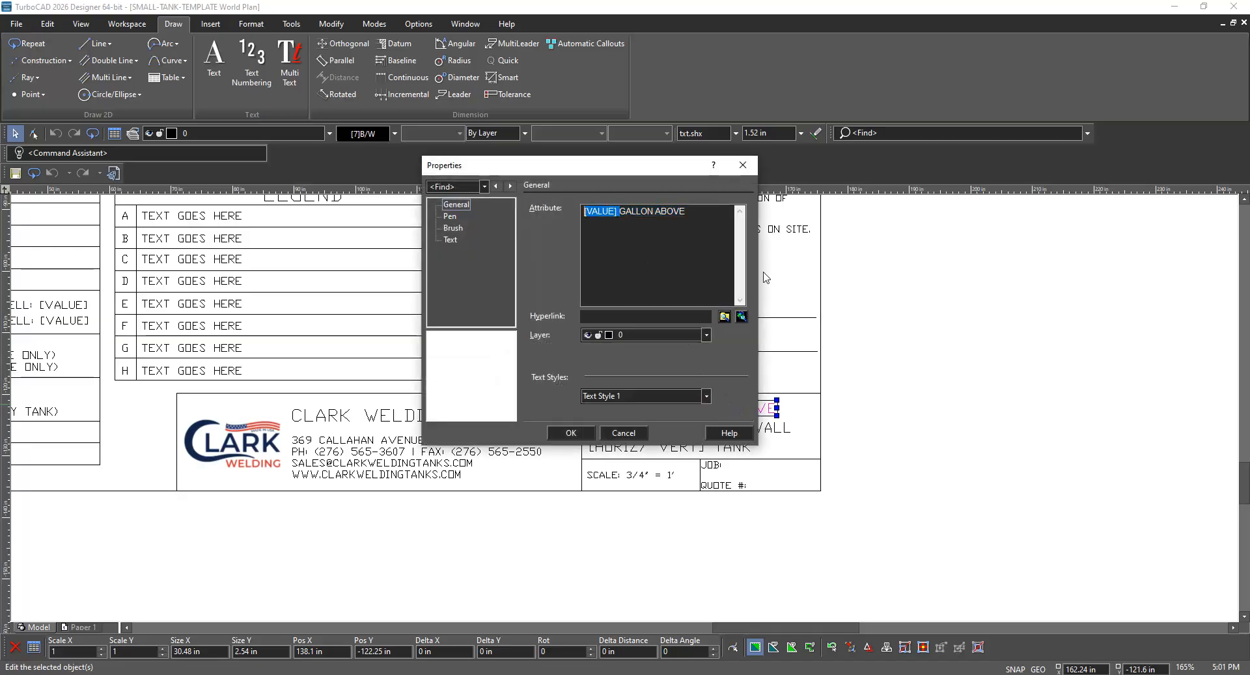
type("1489")
key("BackSpace")
key("BackSpace")
type("9")
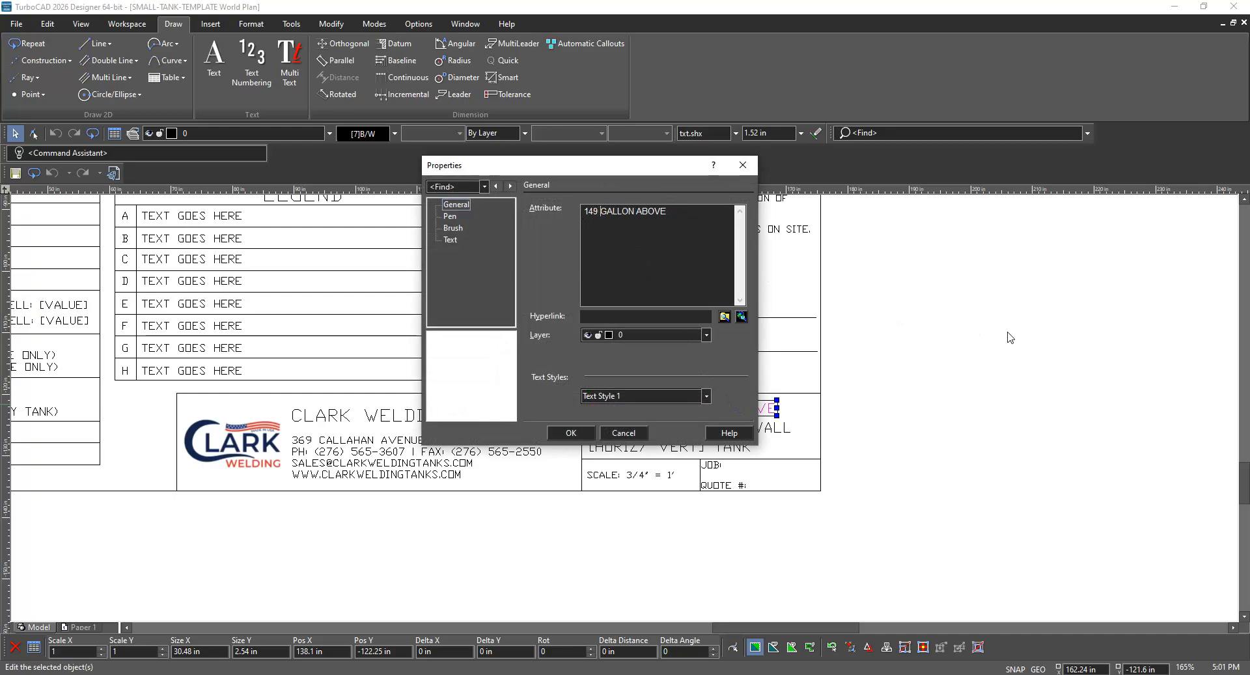
left_click(581, 434)
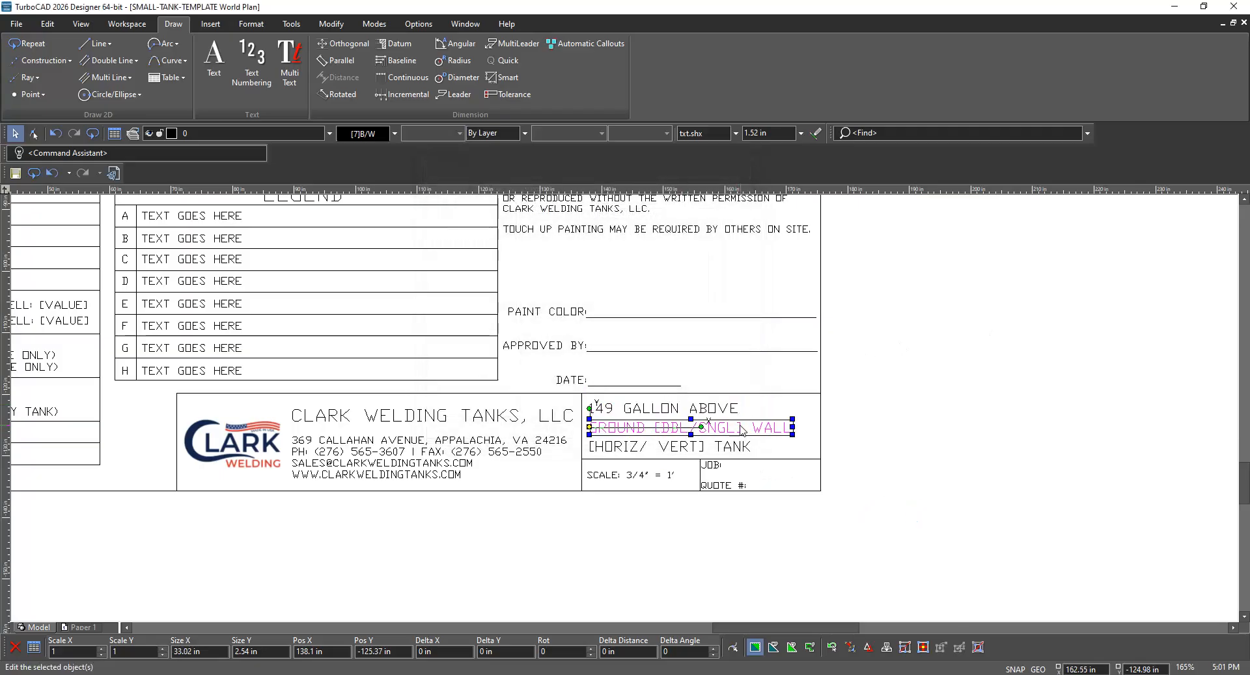
Replace [DBL/SNGL] in the title block's second description line so it reads "GROUND SINGLE WALL"
double_click(736, 432)
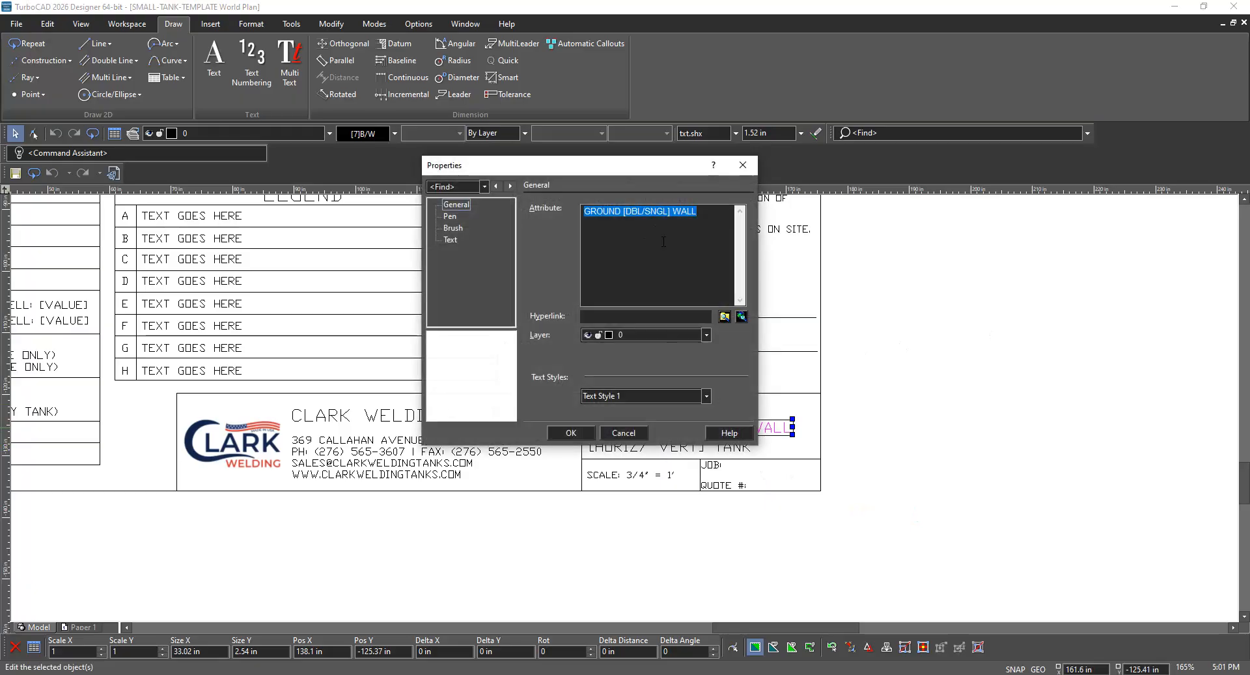
left_click(631, 433)
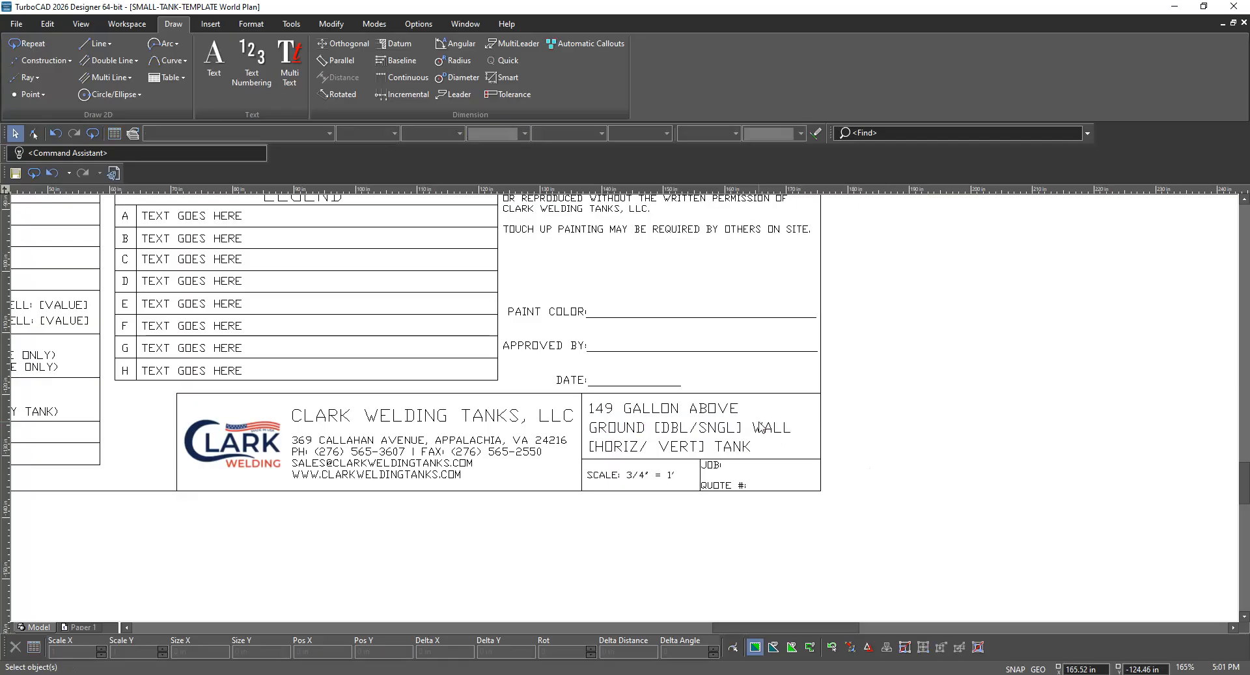
double_click(759, 426)
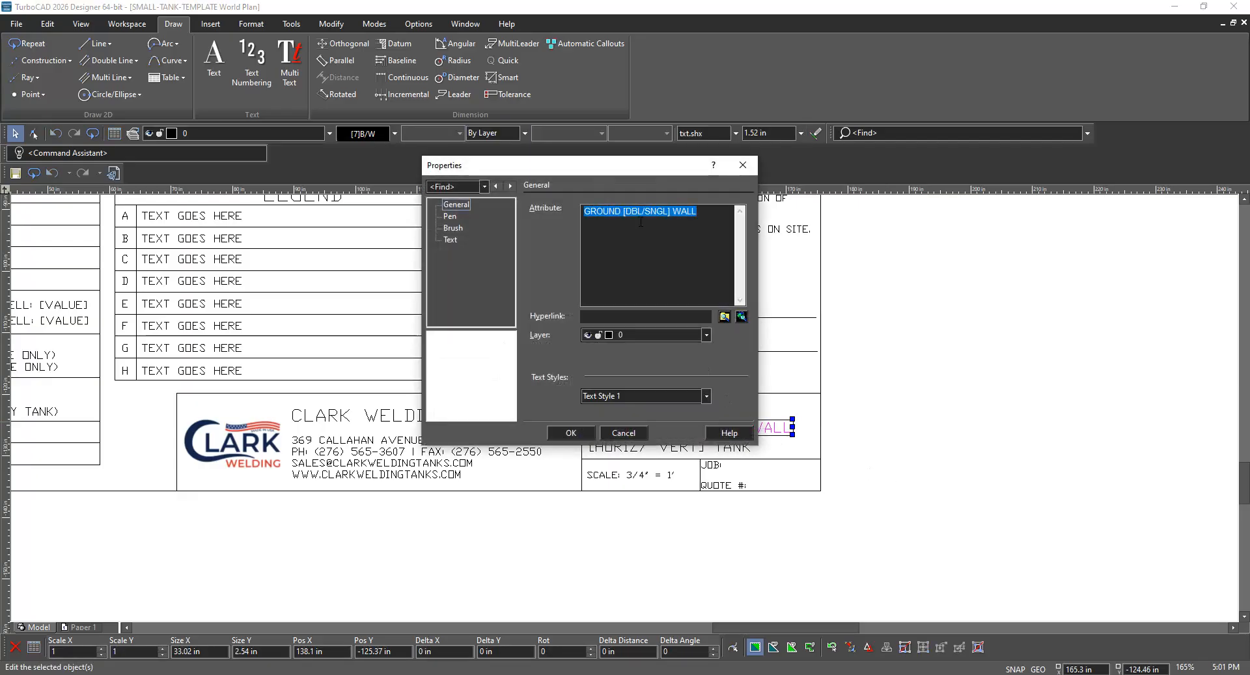
left_click(653, 210)
left_click_drag(670, 211, 625, 211)
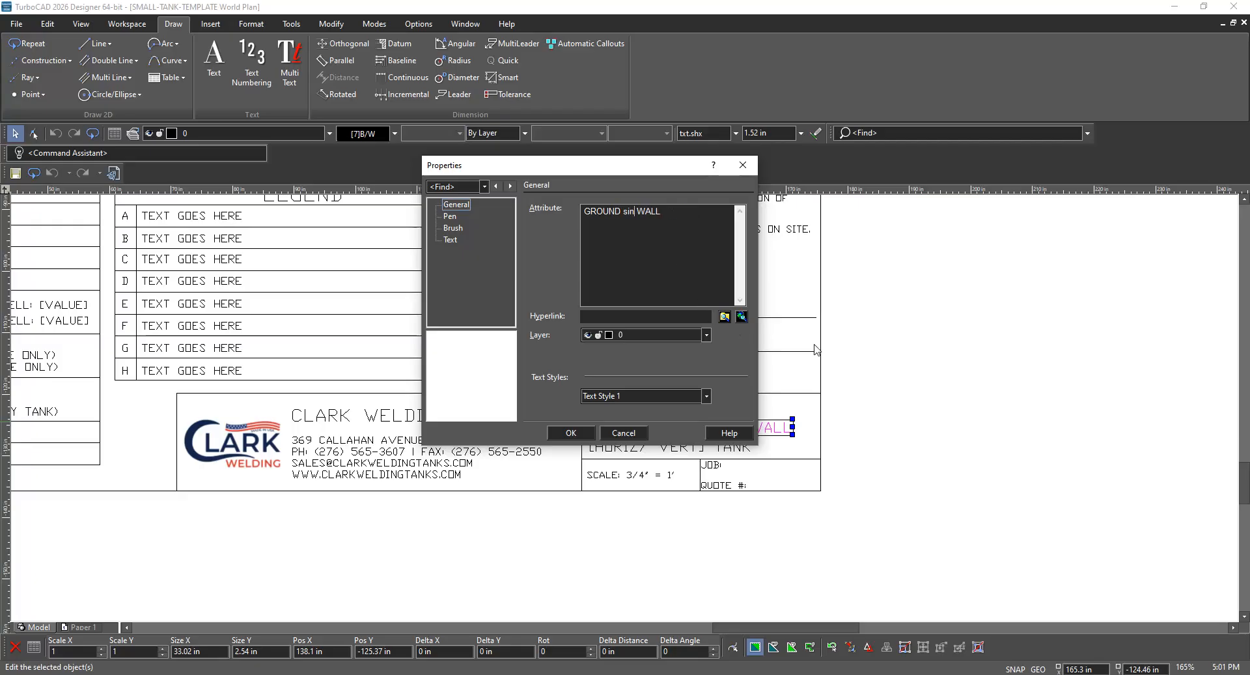
type("SINGLE")
left_click(573, 433)
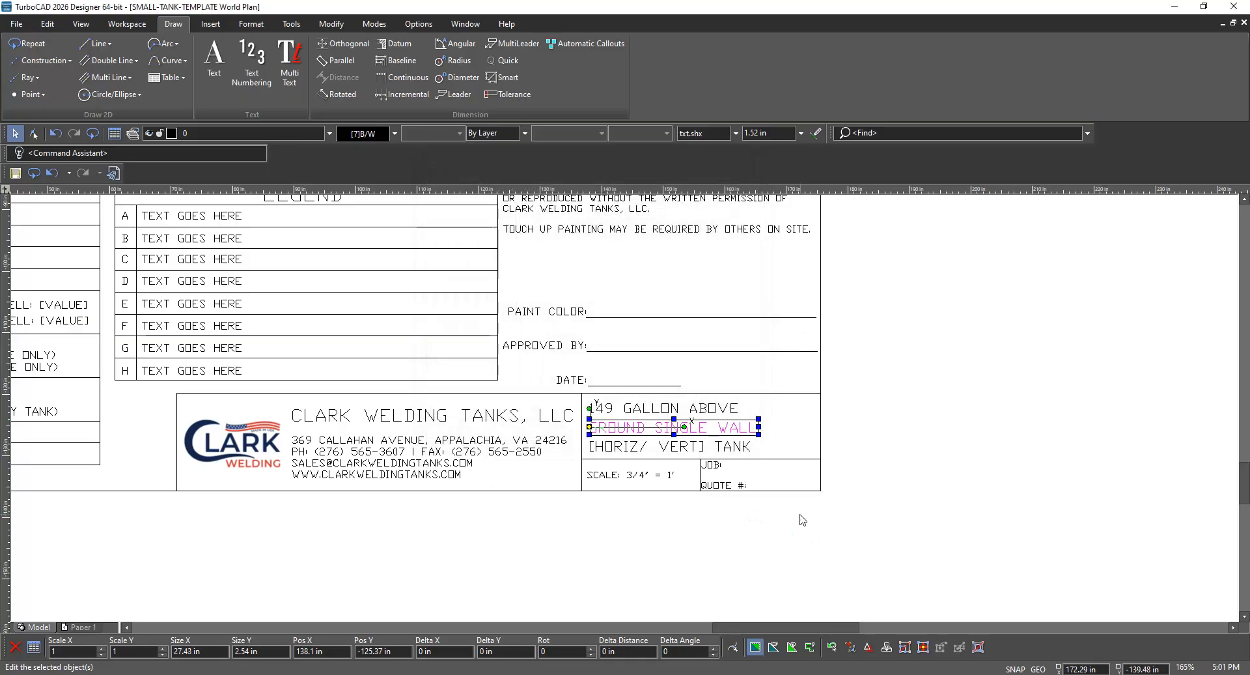
Replace [HORIZ/ VERT] in the title block's third description line so it reads "RECTANGULAR TANK"
left_click(708, 450)
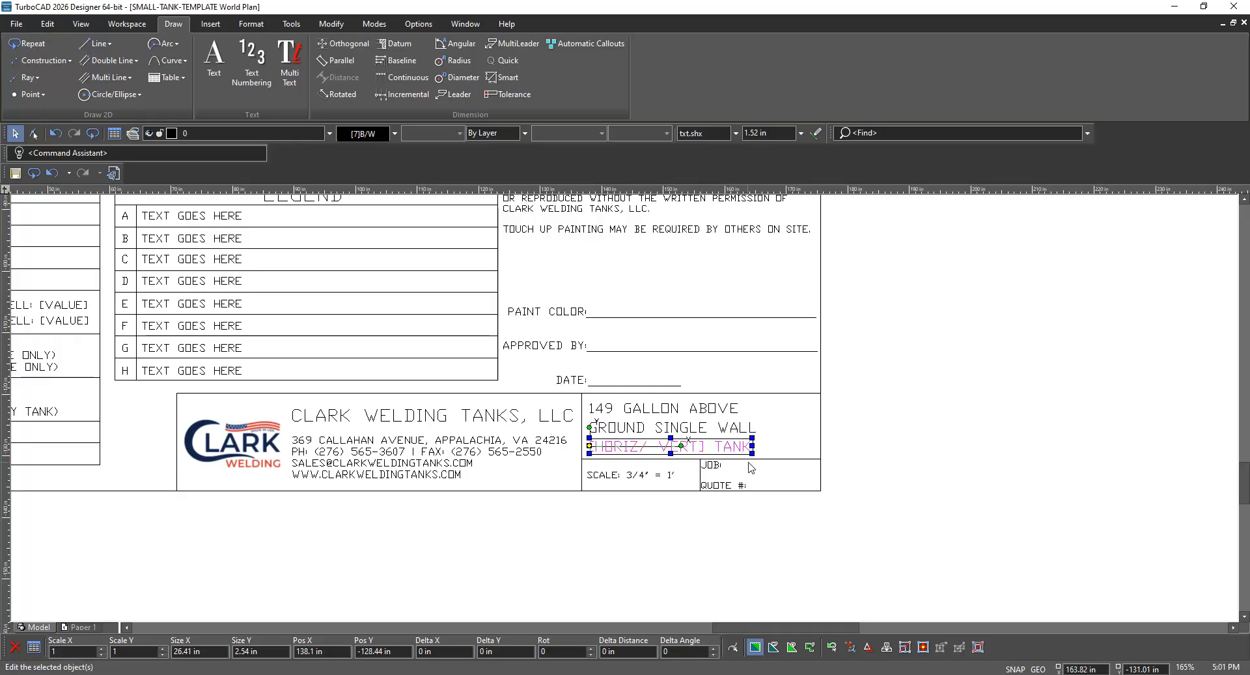
double_click(714, 448)
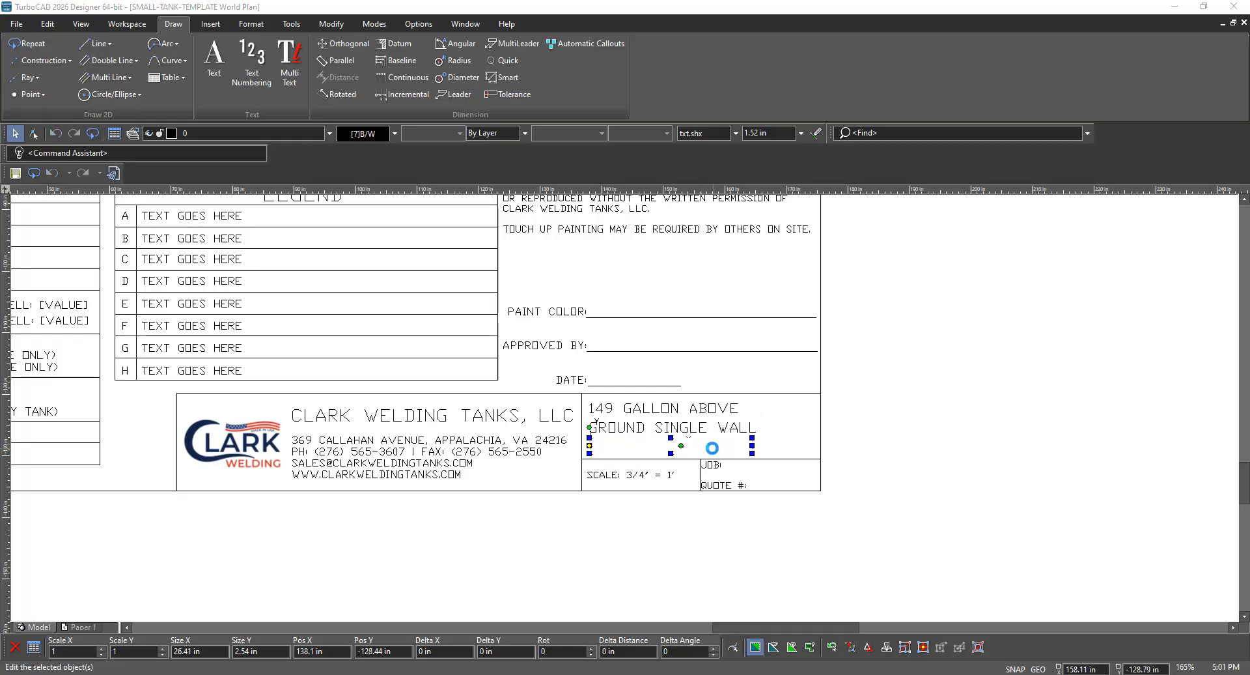
left_click(642, 211)
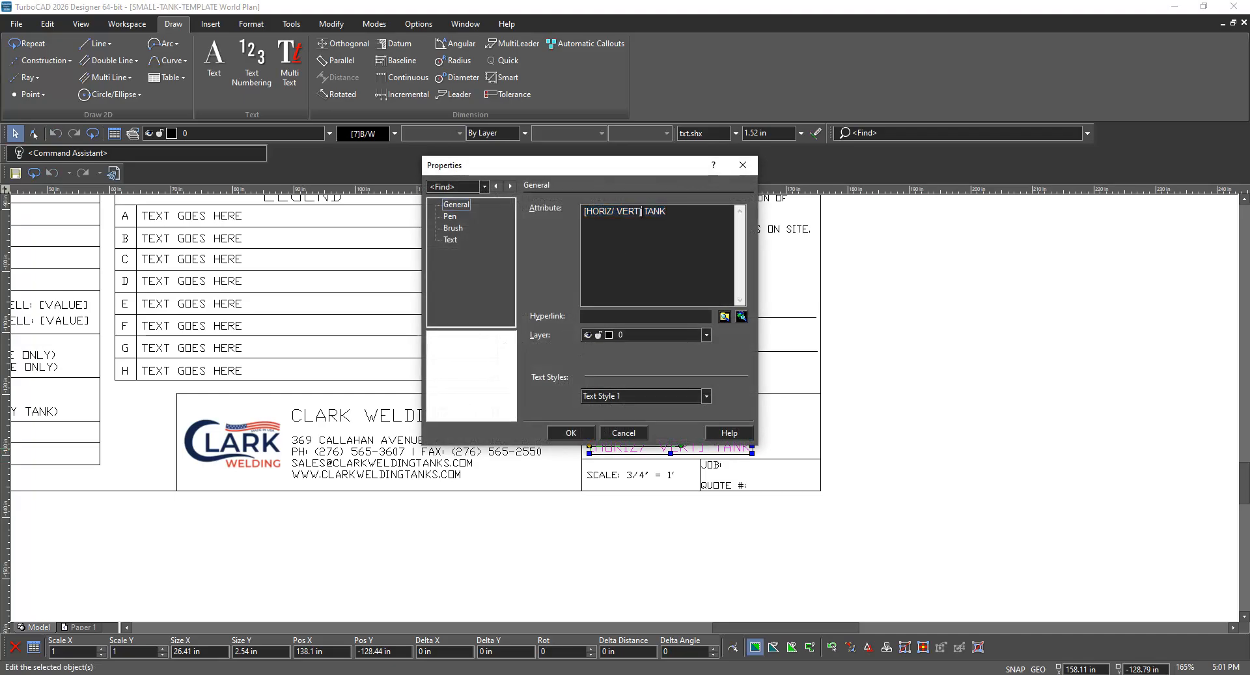
left_click_drag(642, 211, 545, 188)
type("RECT")
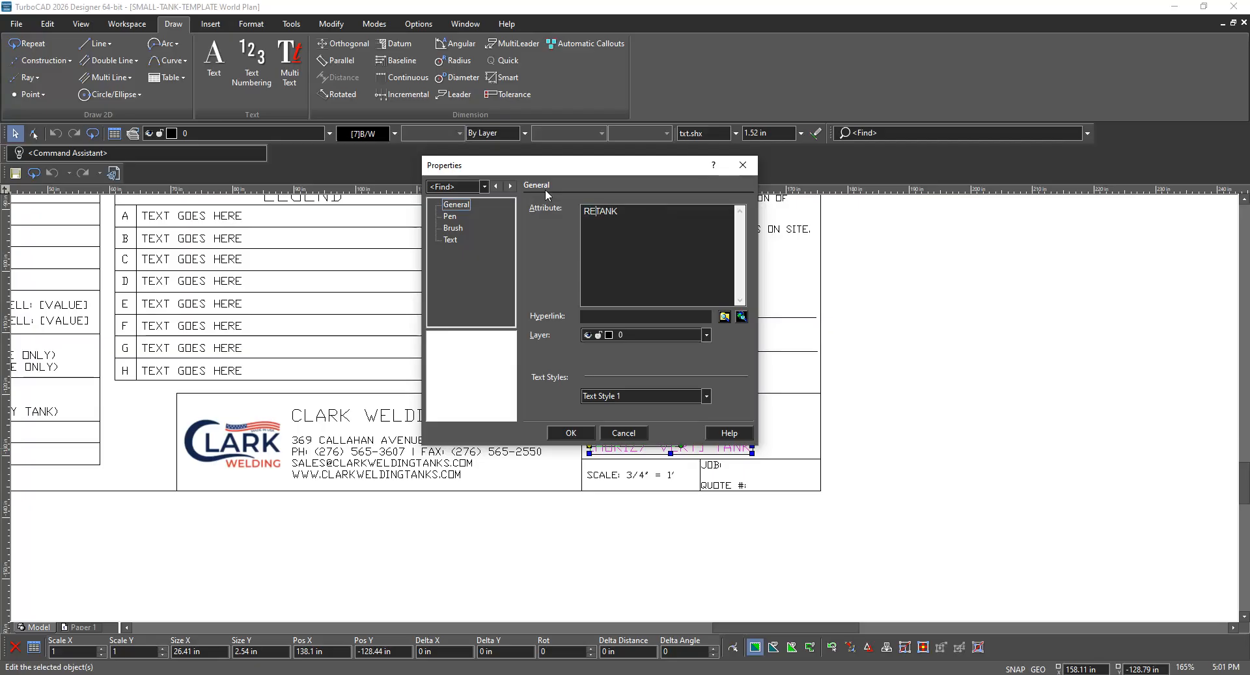
type("ANGULAR")
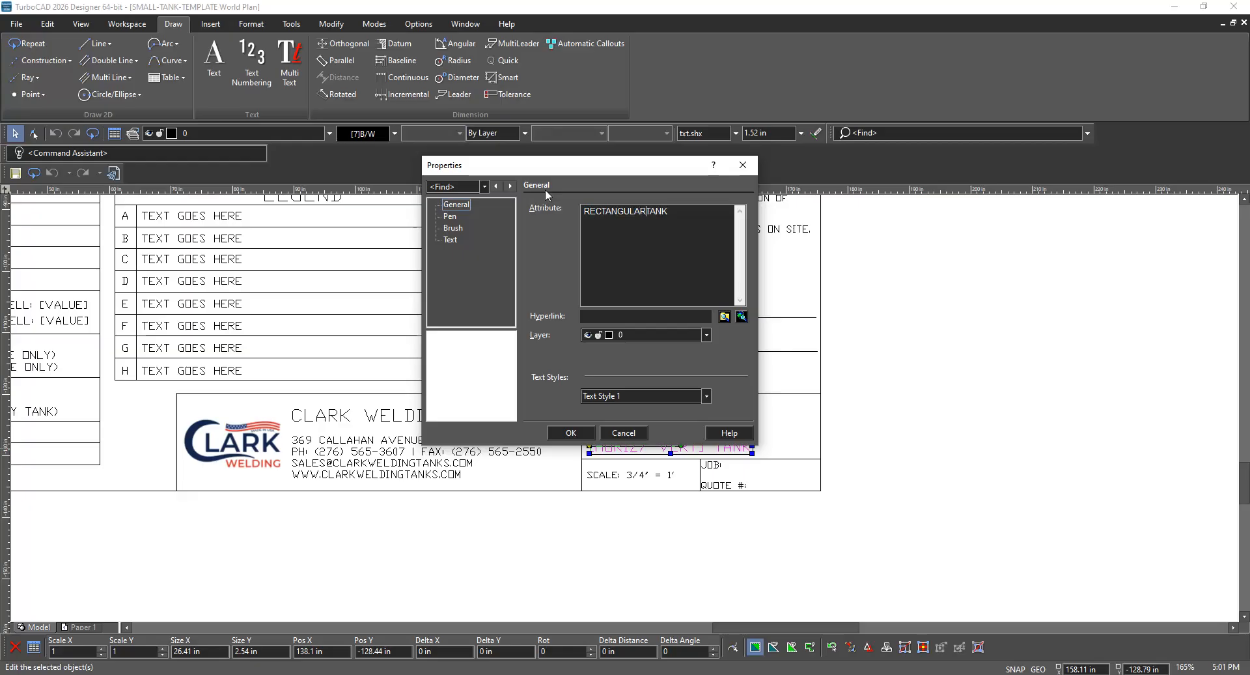
left_click(571, 432)
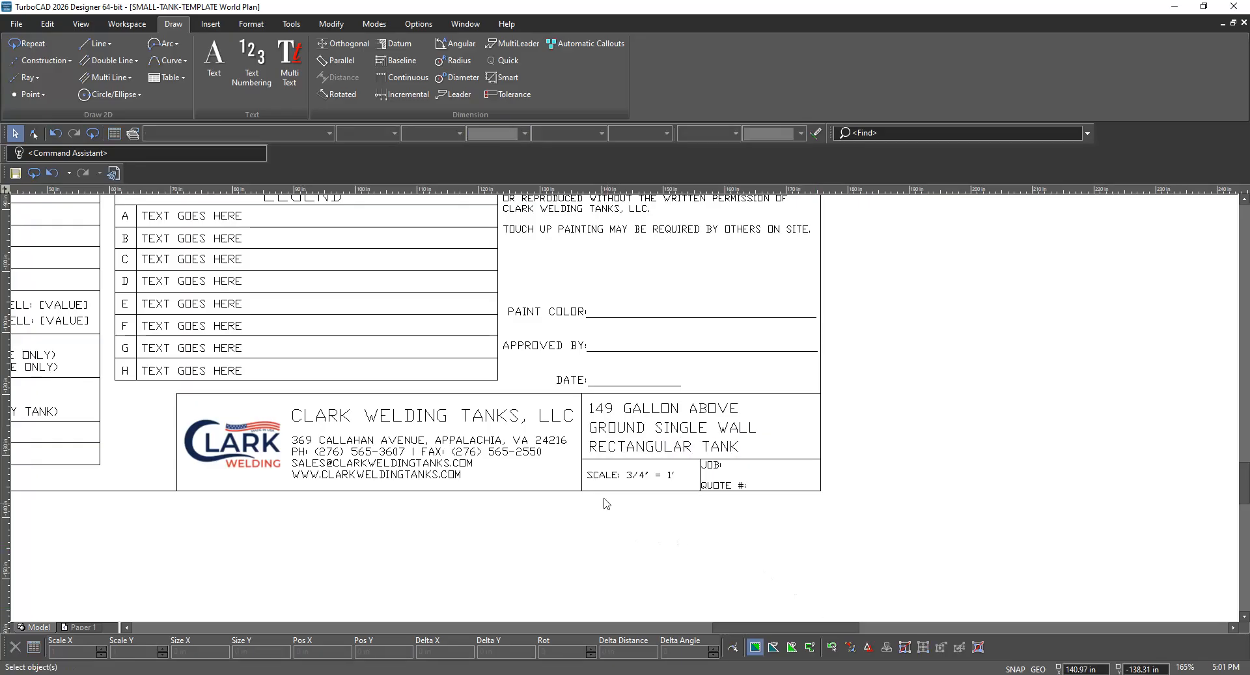
scroll(533, 378, "down", 3)
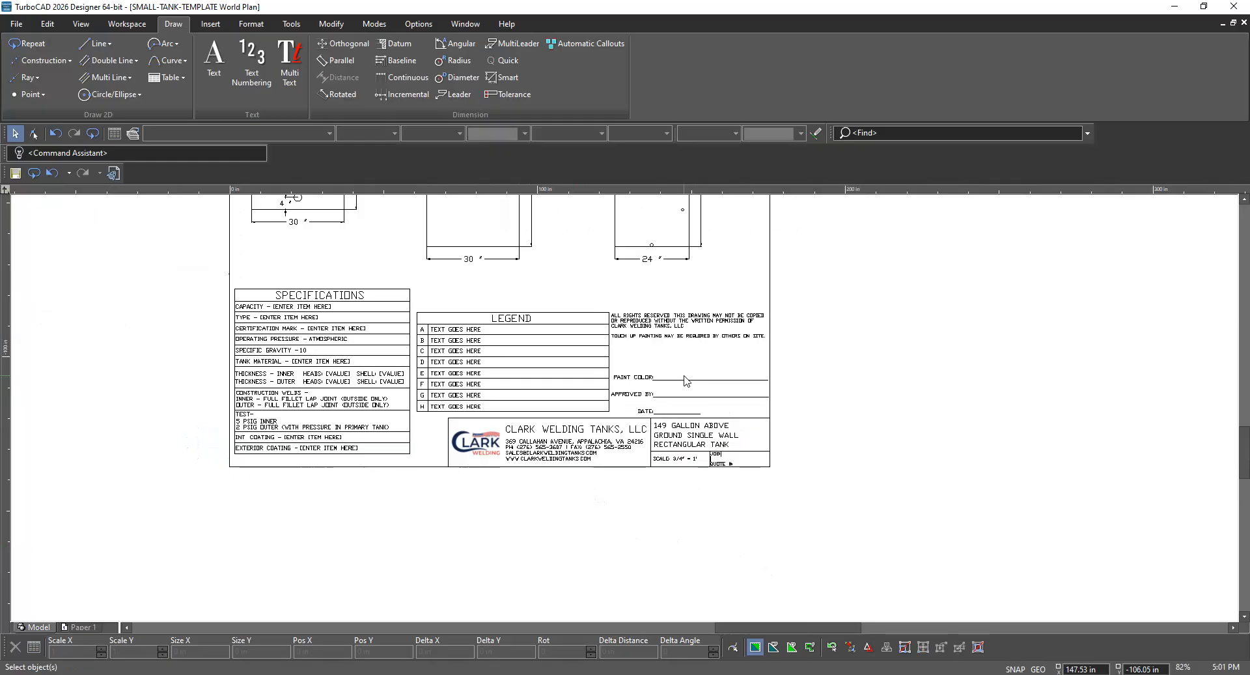
scroll(687, 381, "up", 3)
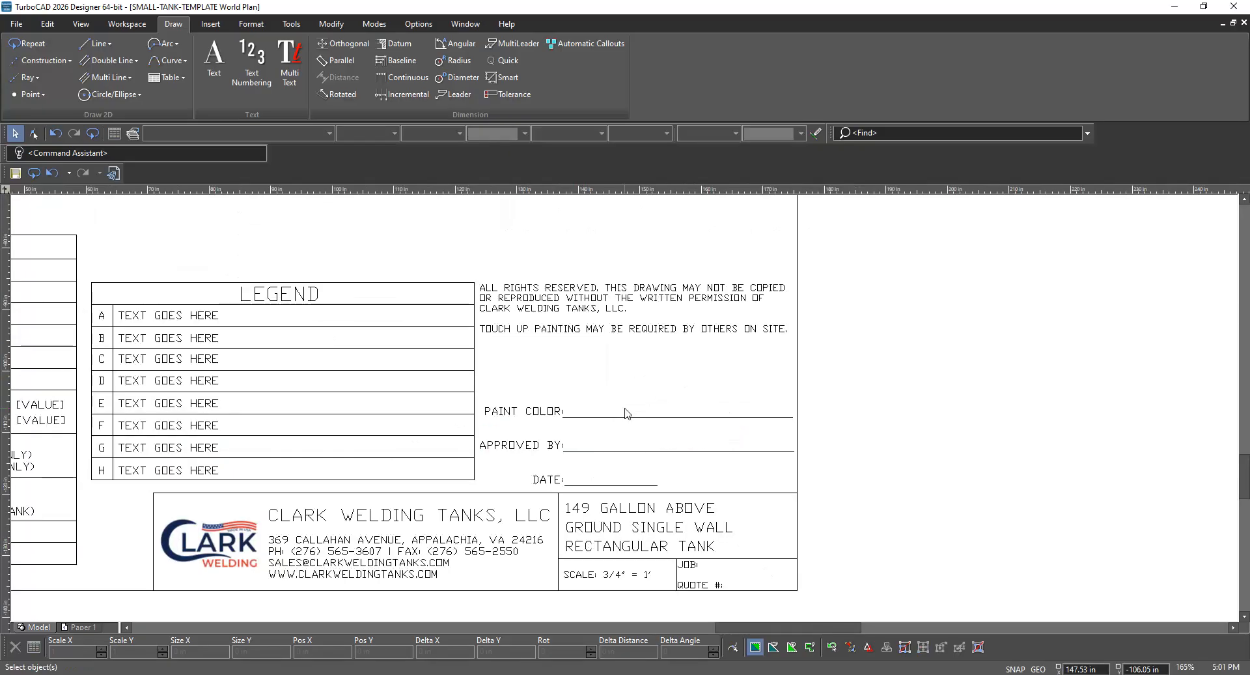
left_click(625, 509)
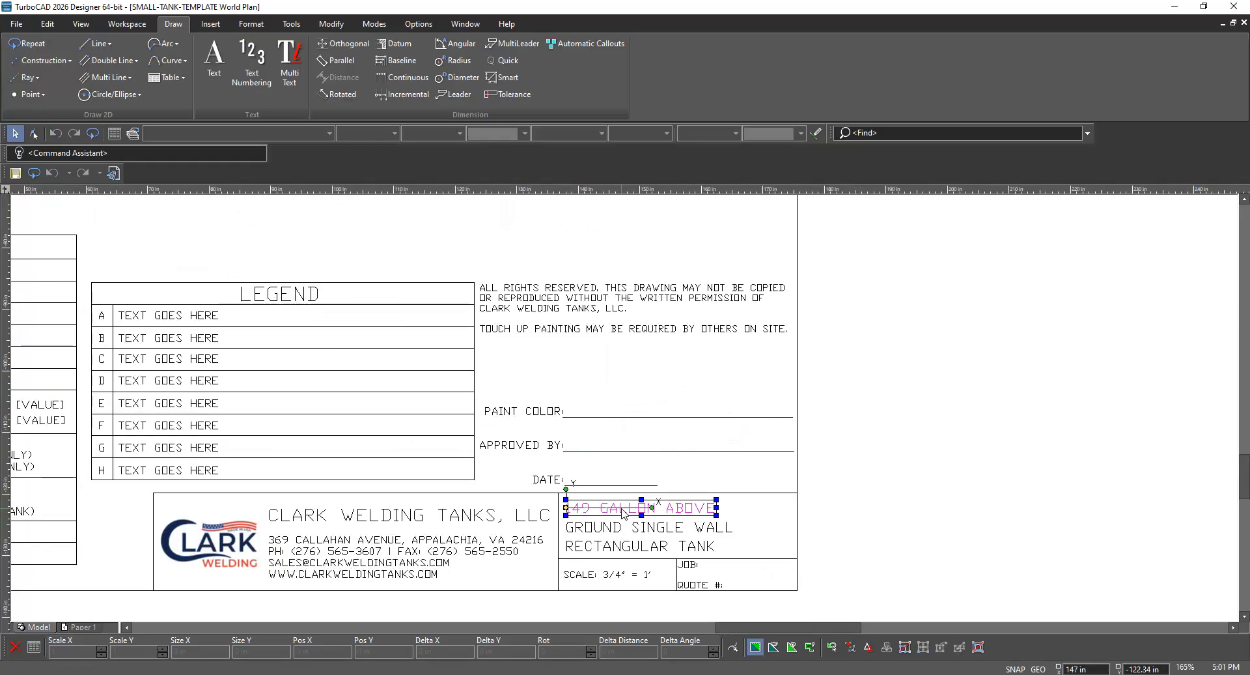
left_click(912, 531)
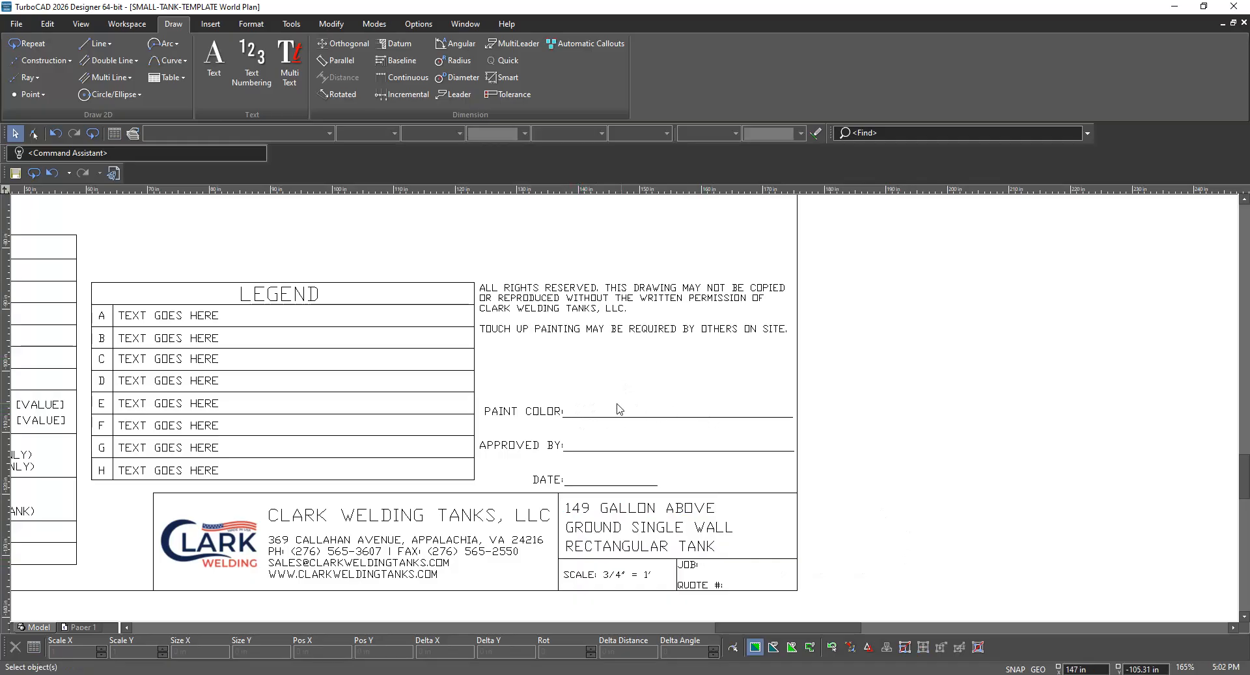
left_click(653, 513)
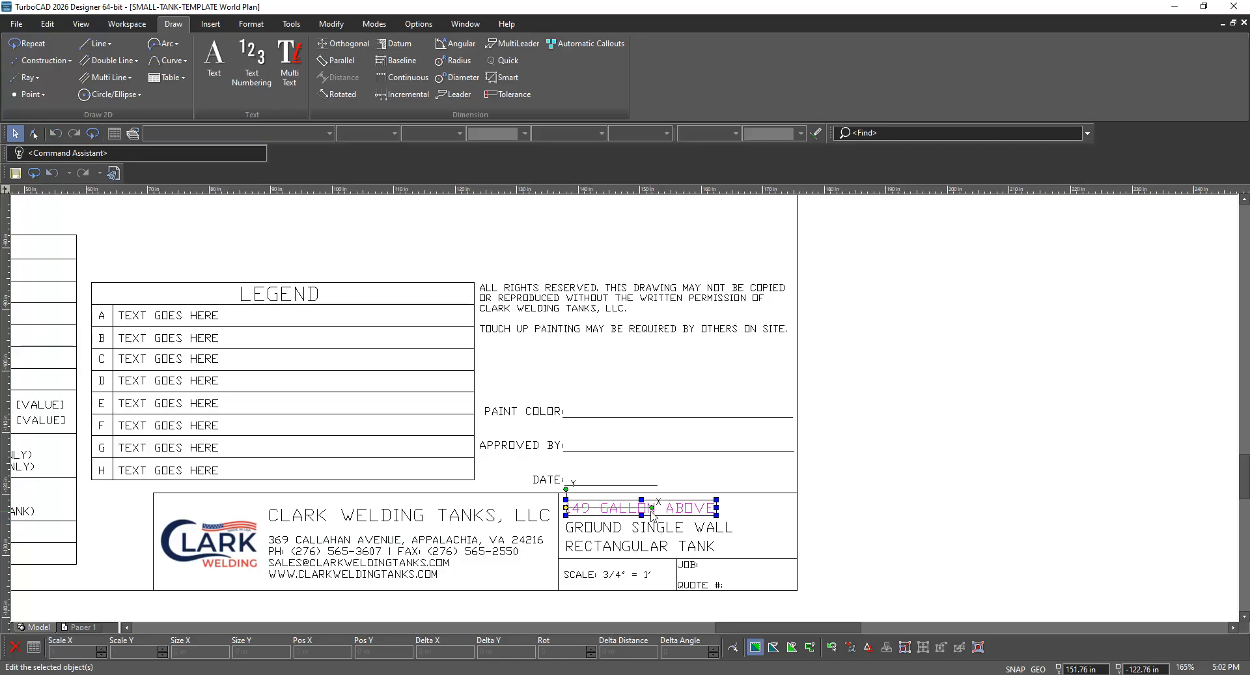
left_click(874, 525)
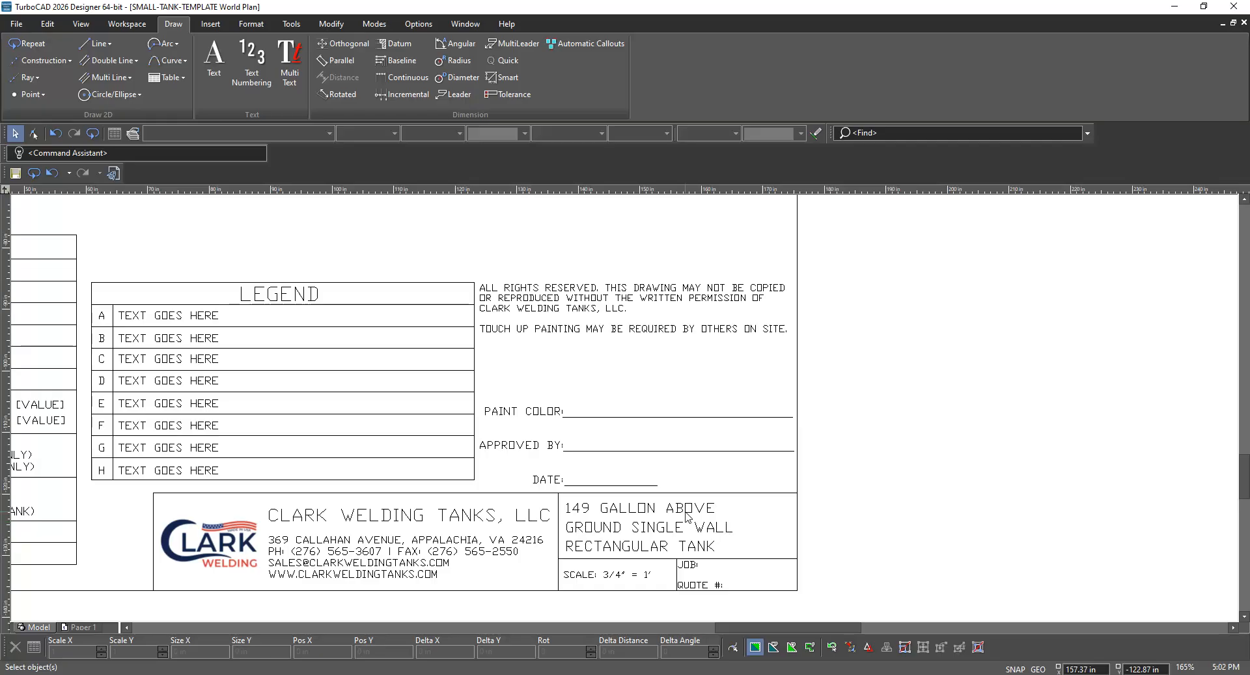
Copy the placeholder text from legend row A and paste it onto the PAINT COLOR line
left_click(203, 314)
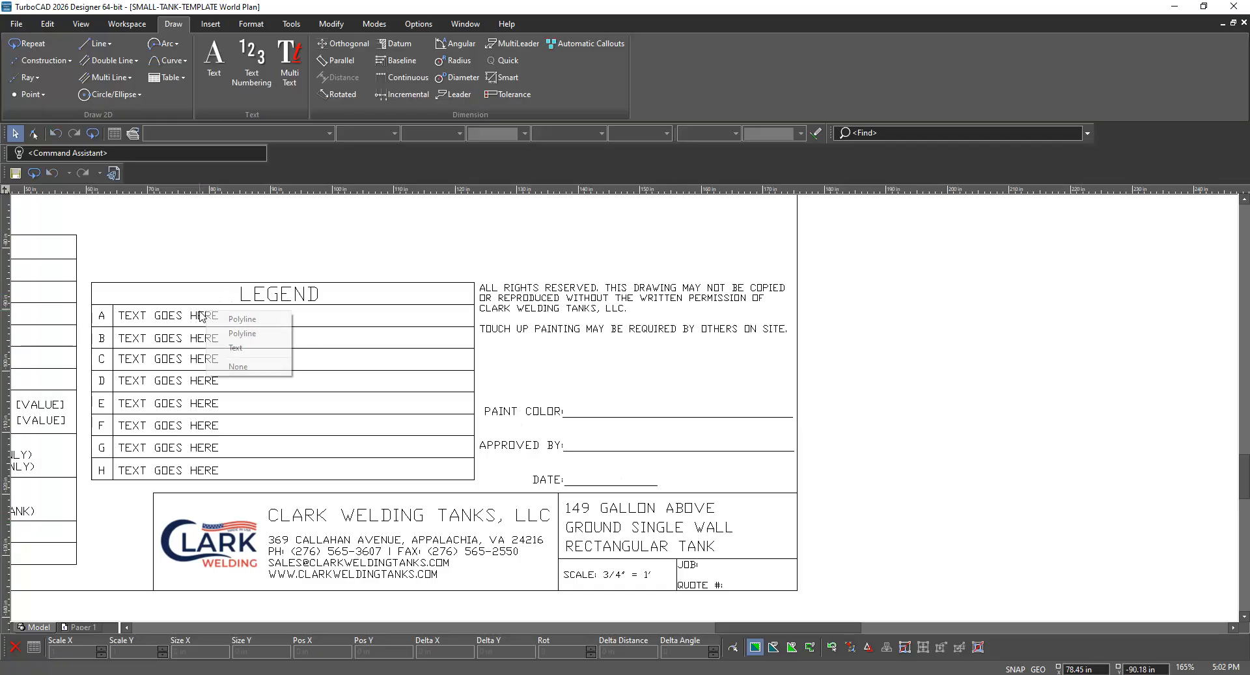
left_click(236, 347)
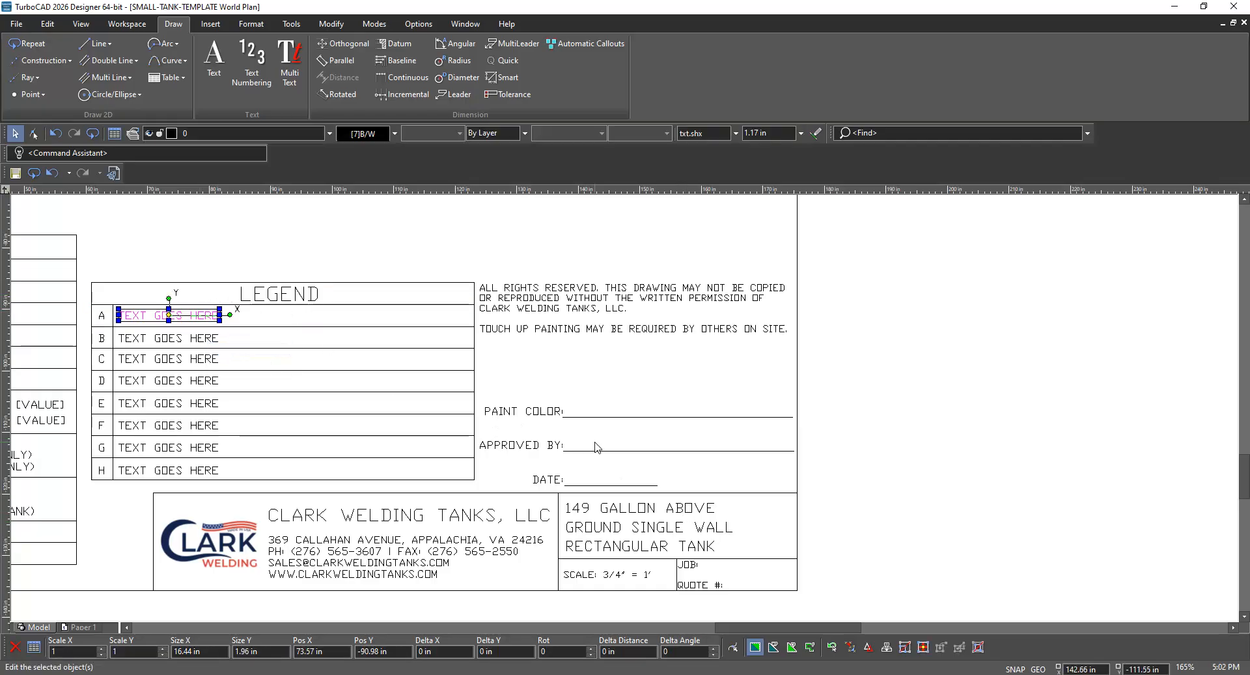
left_click(249, 245)
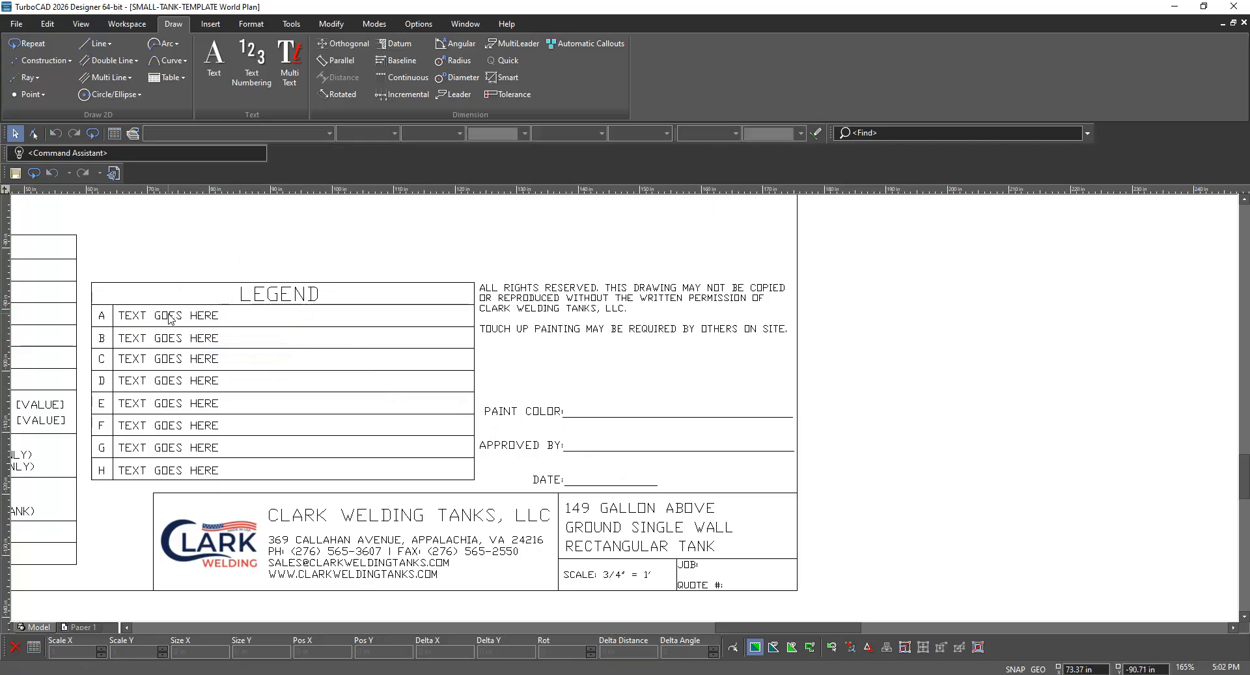
left_click(170, 314)
left_click(247, 246)
left_click(202, 318)
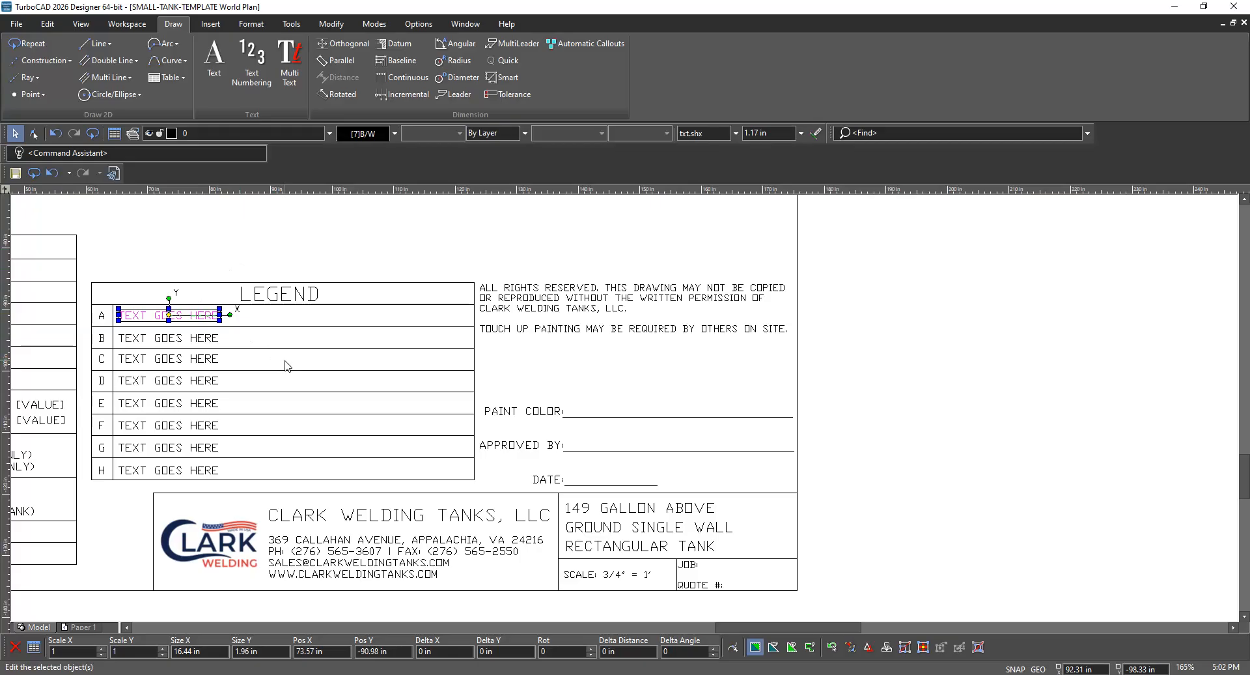
key("ctrl+v")
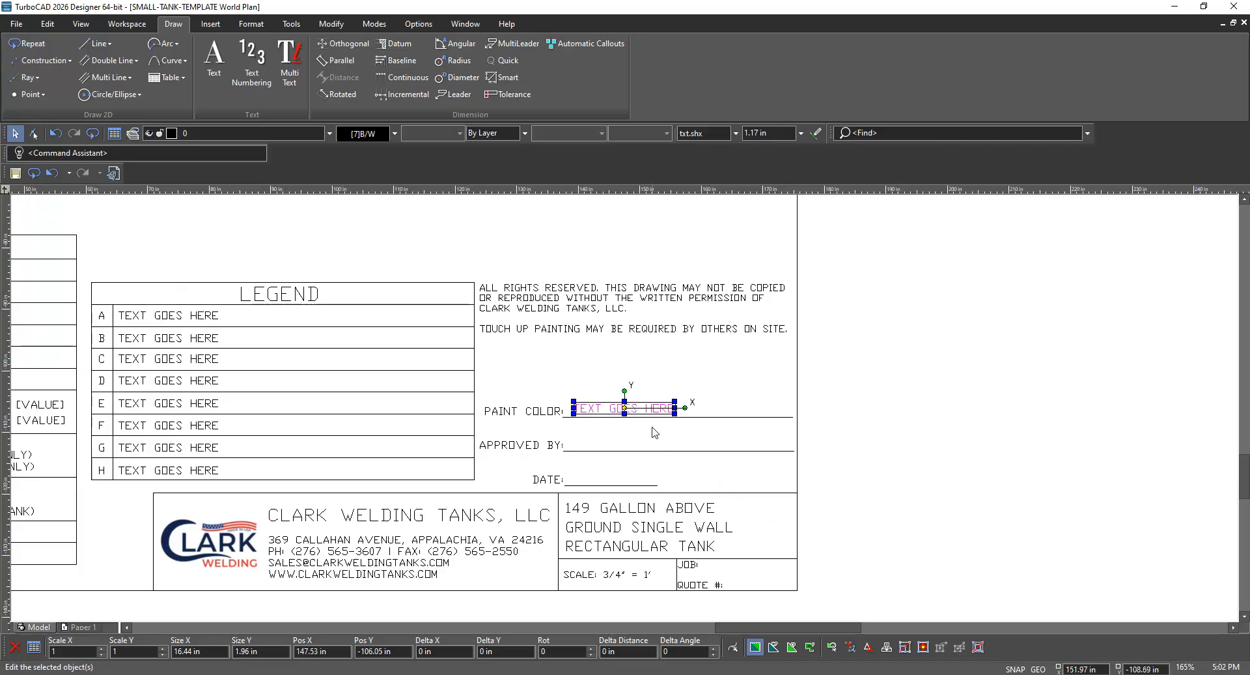
Move the pasted placeholder text so it starts just after the PAINT COLOR label and sits above its line
left_click(707, 400)
left_click(627, 411)
scroll(636, 407, "up", 2)
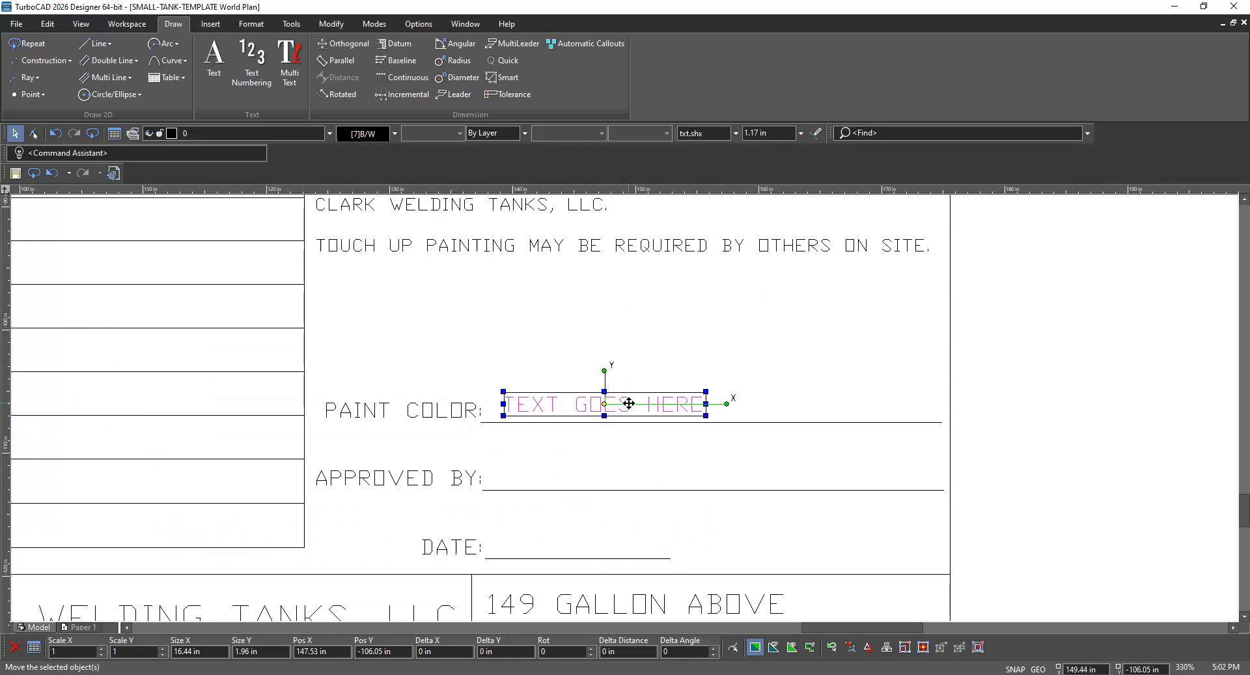
left_click_drag(625, 404, 648, 397)
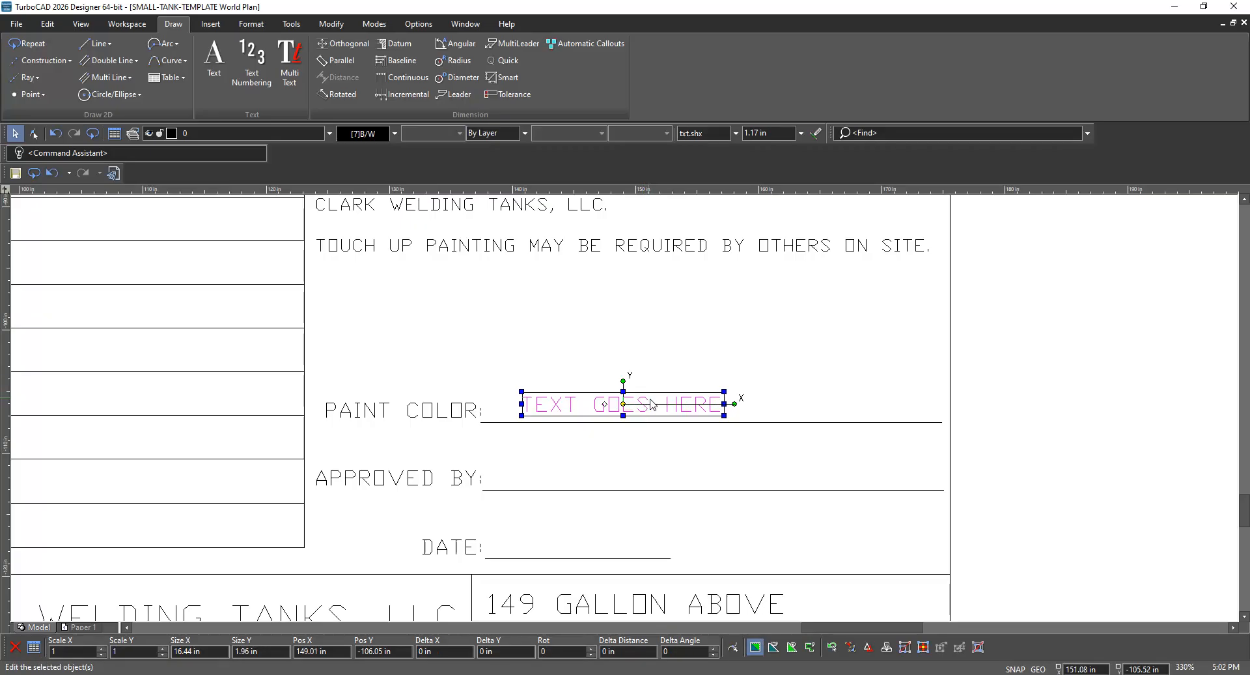
mouse_move(650, 403)
left_mouse_down()
mouse_move(620, 370)
mouse_move(622, 402)
left_mouse_up()
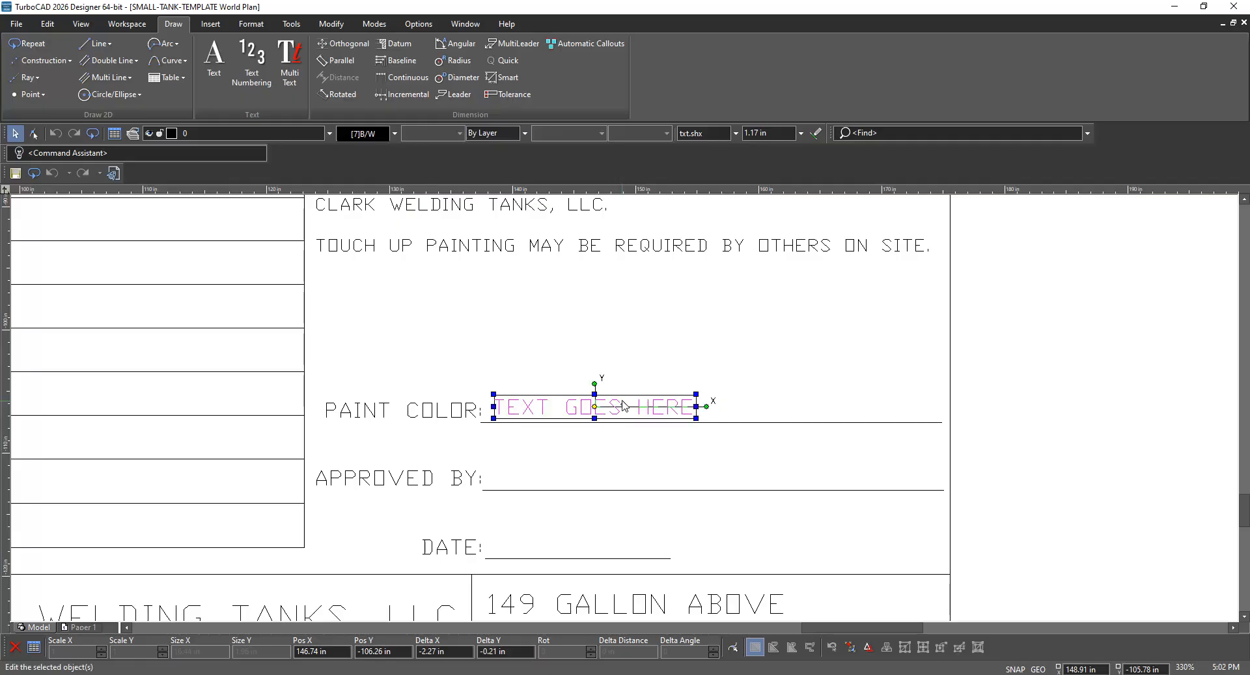
left_click(718, 391)
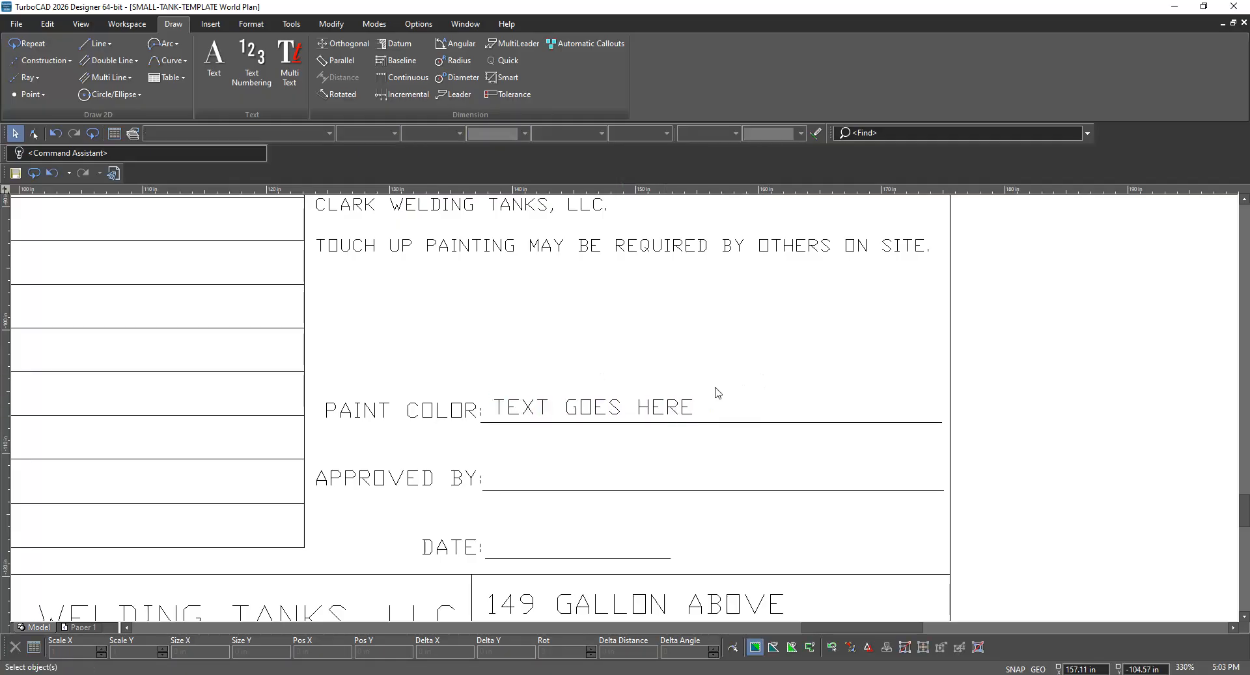
Replace the placeholder text on the PAINT COLOR line with "ZINC RED OXIDE PRIMER"
left_click(652, 414)
double_click(652, 415)
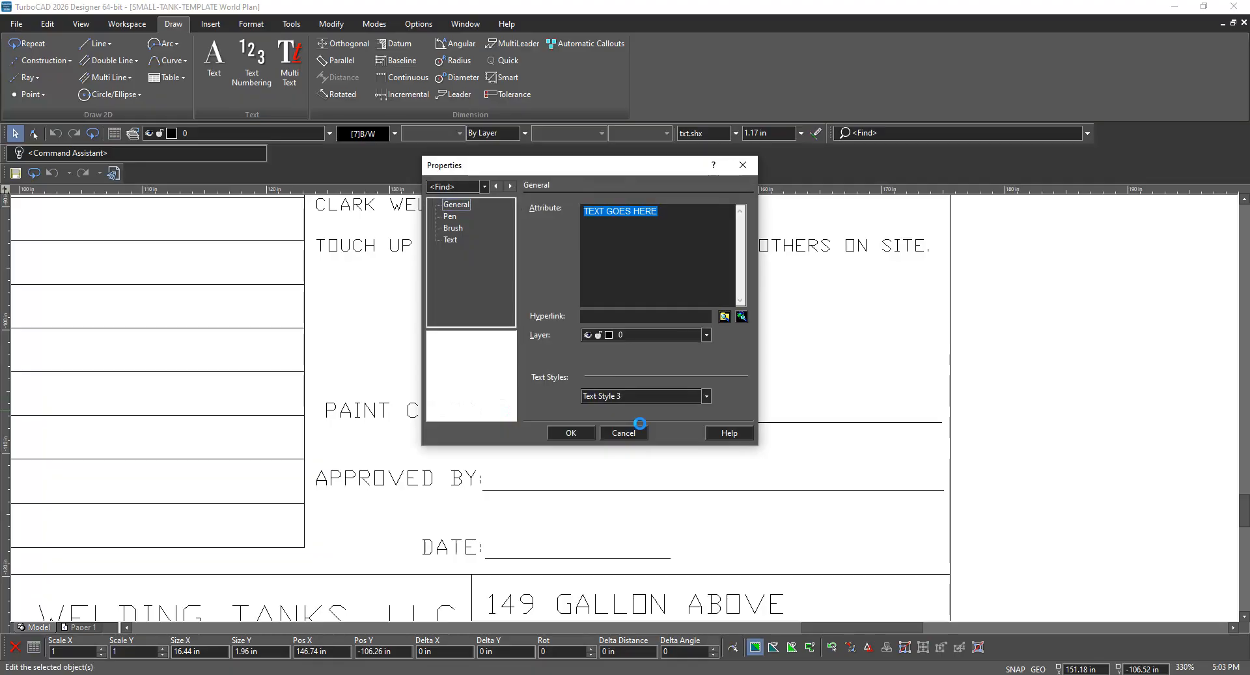
type("R")
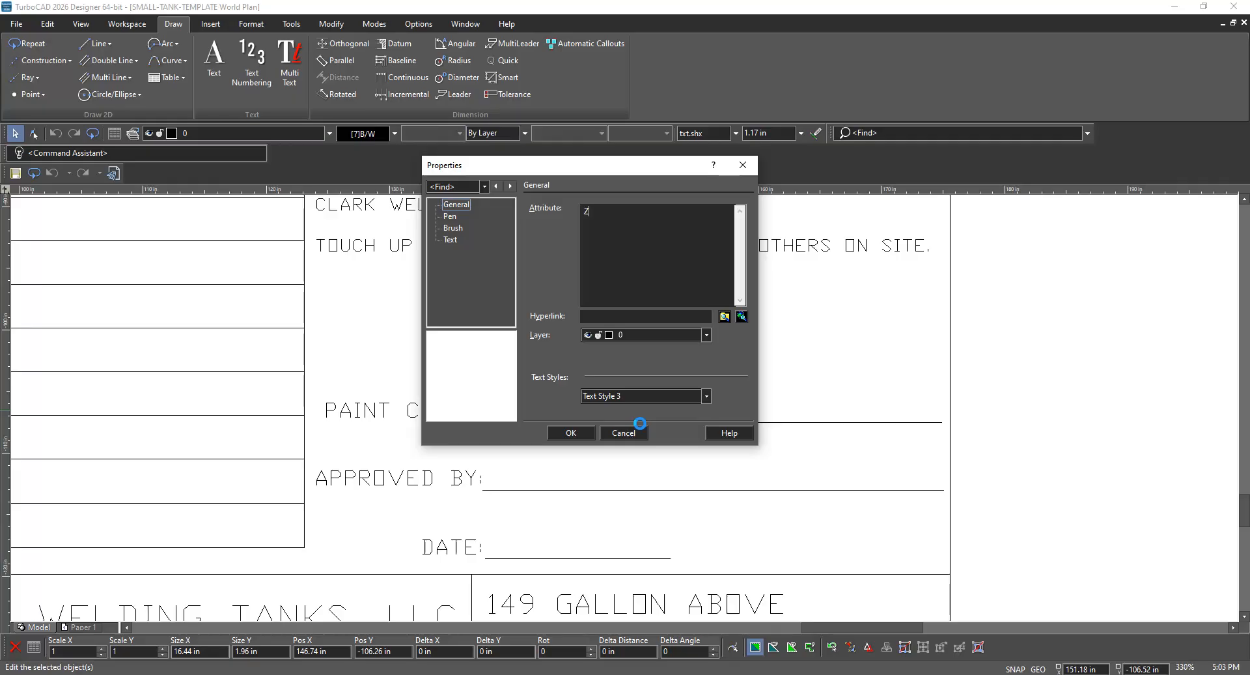
type("C RED OXIDE PRIMER")
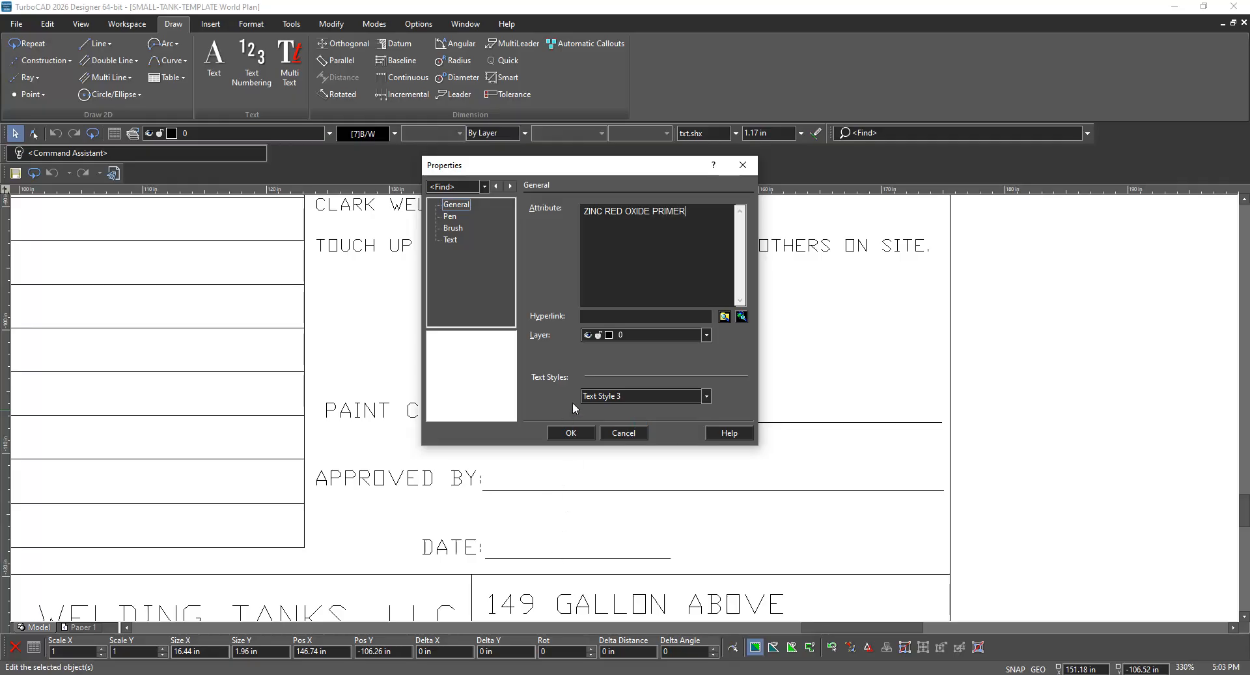
left_click(583, 434)
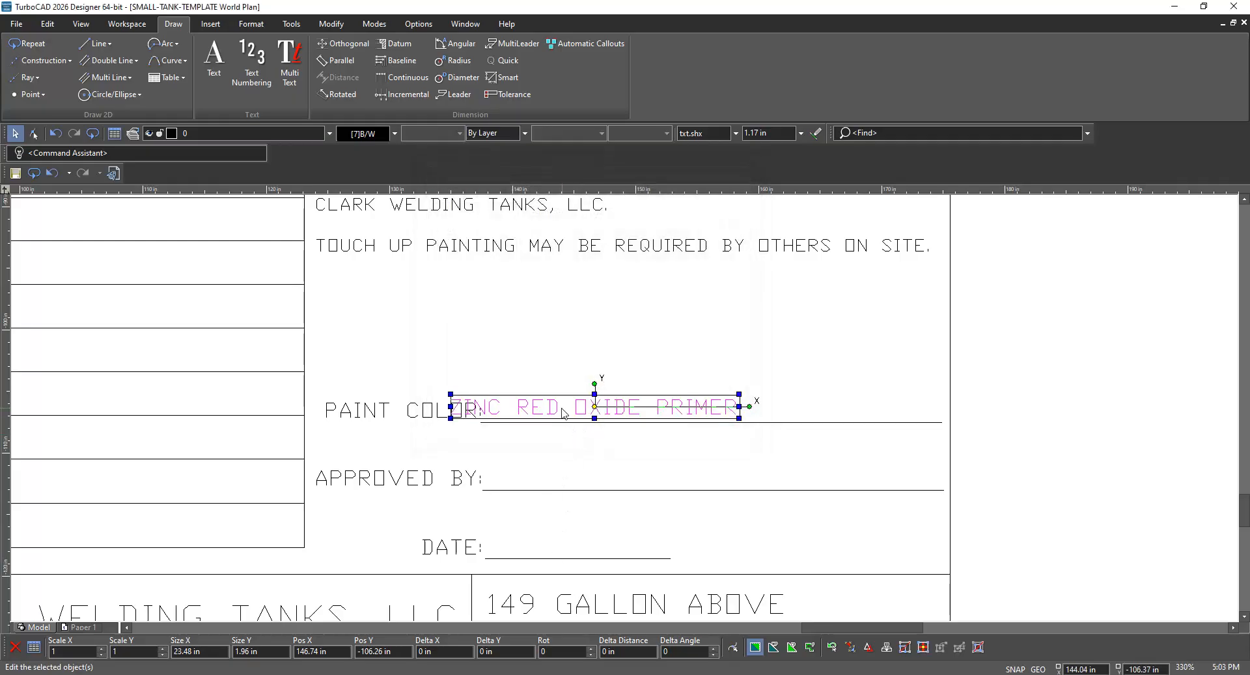
Move the paint color text clear of the PAINT COLOR label, aligned with it just above the line
left_click_drag(564, 413, 598, 411)
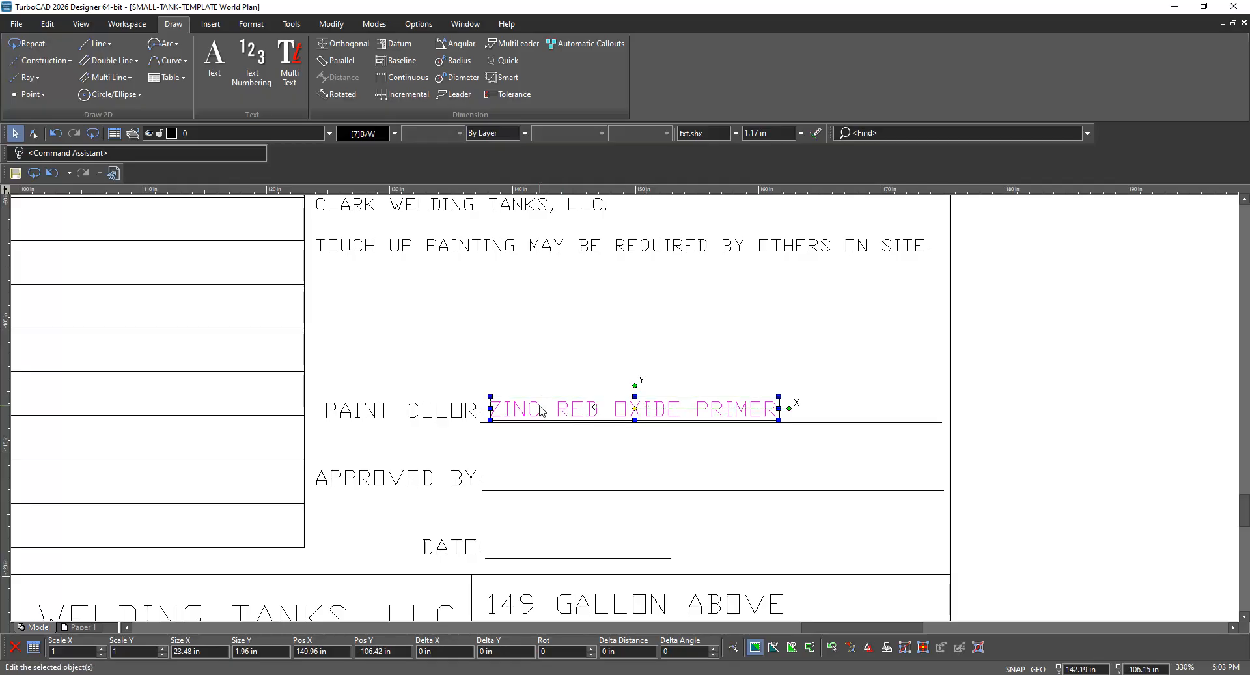
left_click_drag(540, 411, 542, 407)
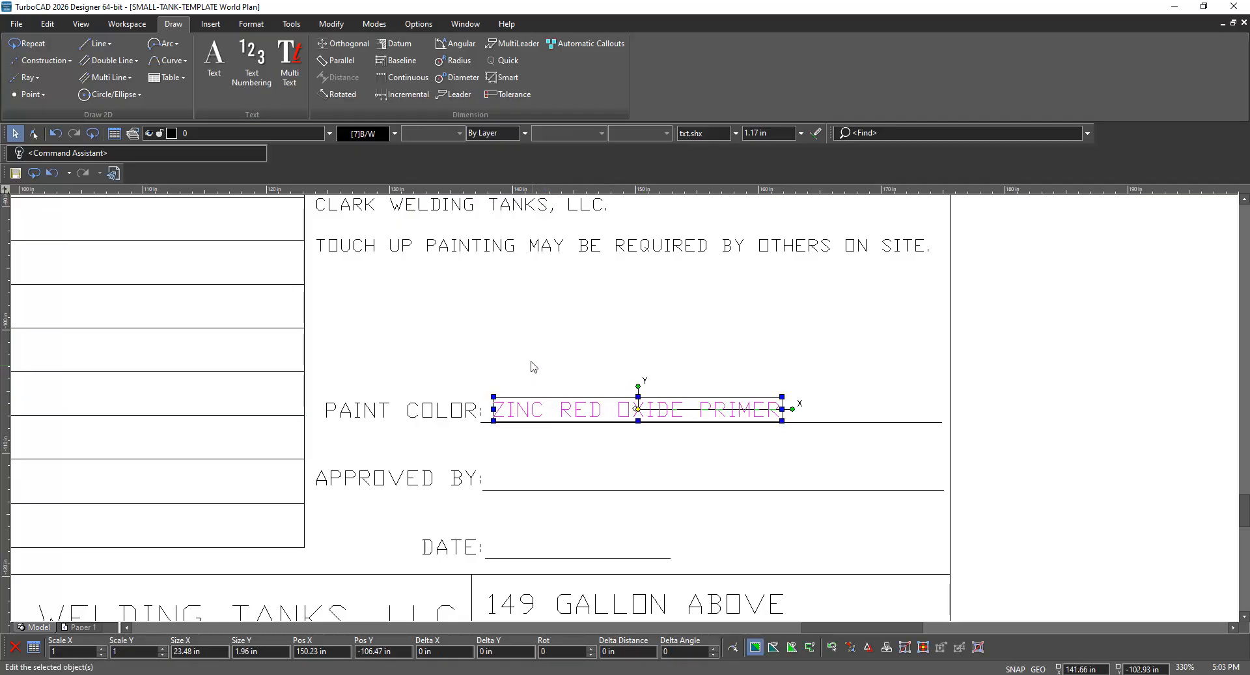
left_click(505, 352)
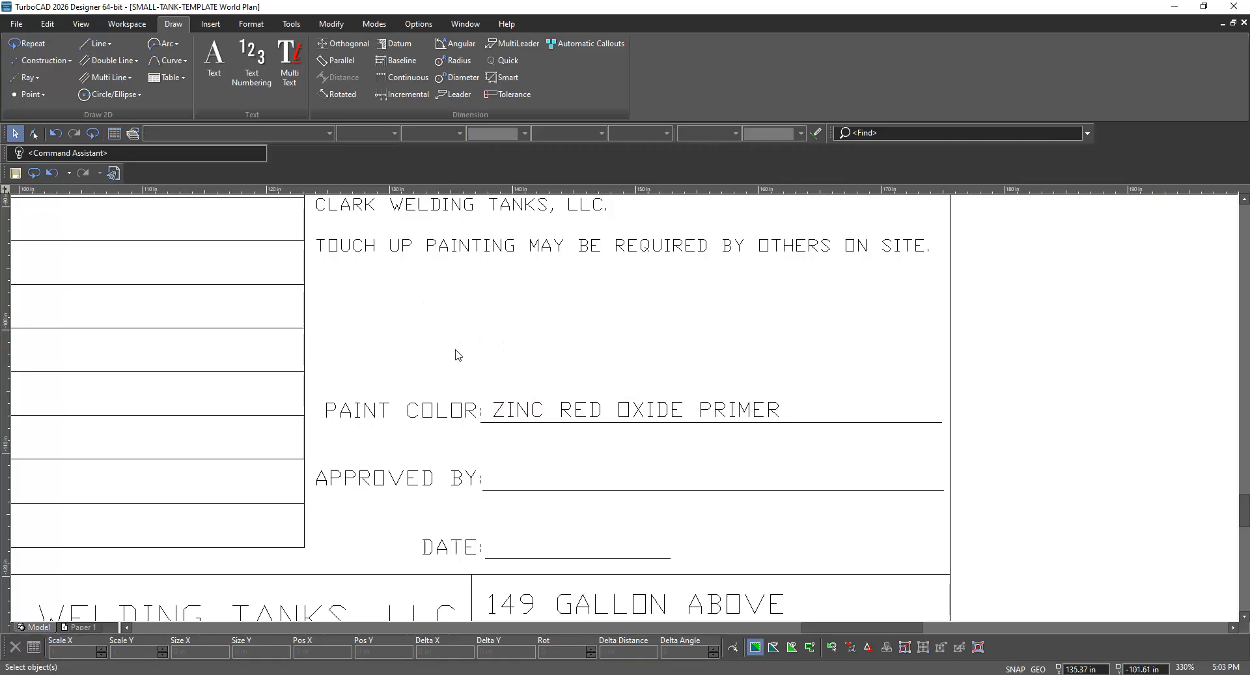
Replace the CAPACITY placeholder in the SPECIFICATIONS table with "149 GALLONS"
scroll(456, 353, "down", 2)
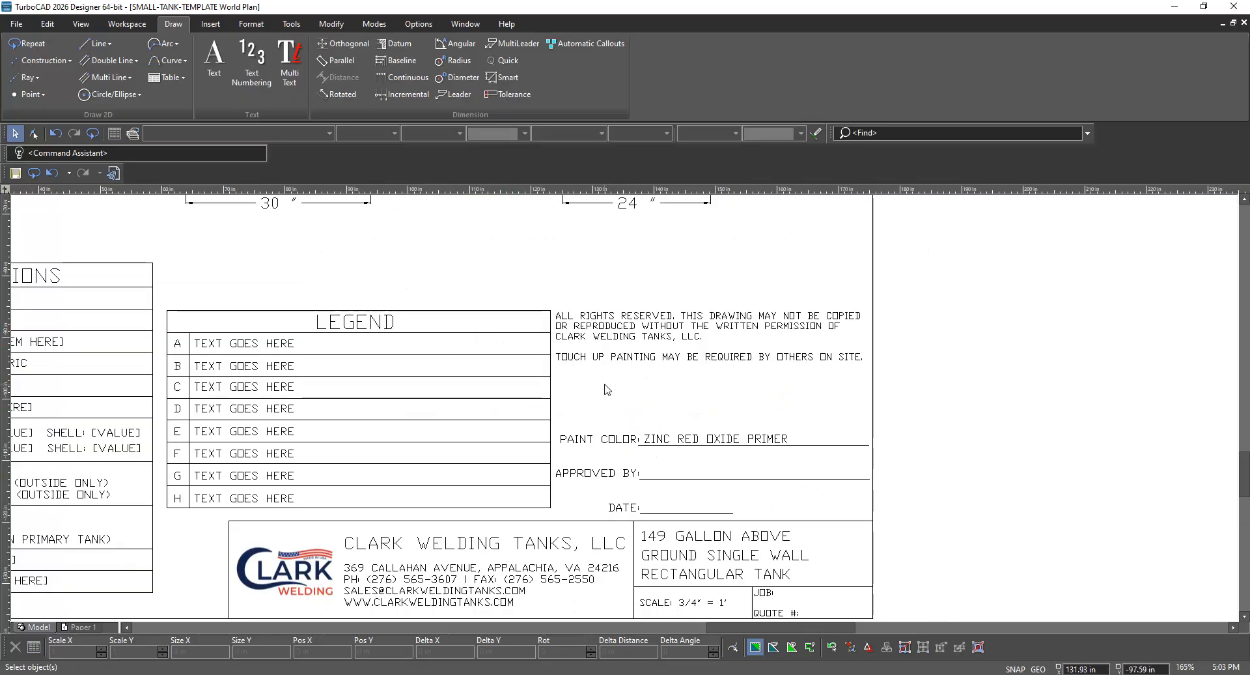
scroll(605, 385, "down", 1)
scroll(487, 273, "up", 1)
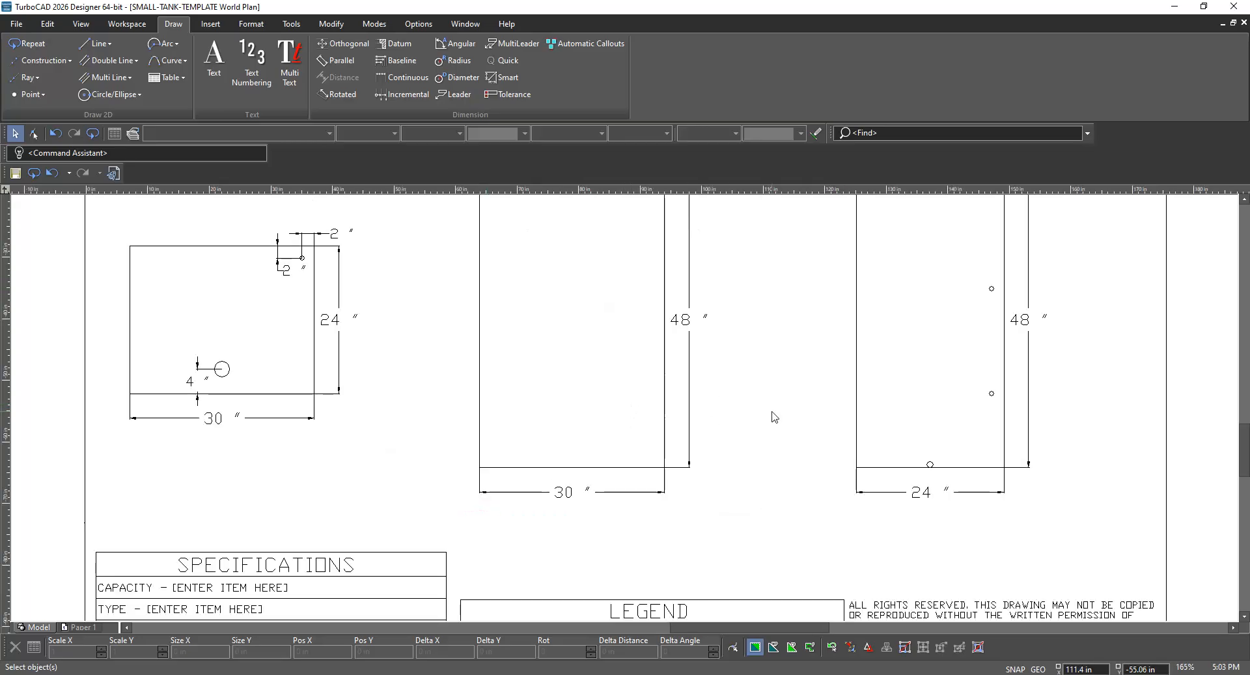
scroll(774, 417, "down", 1)
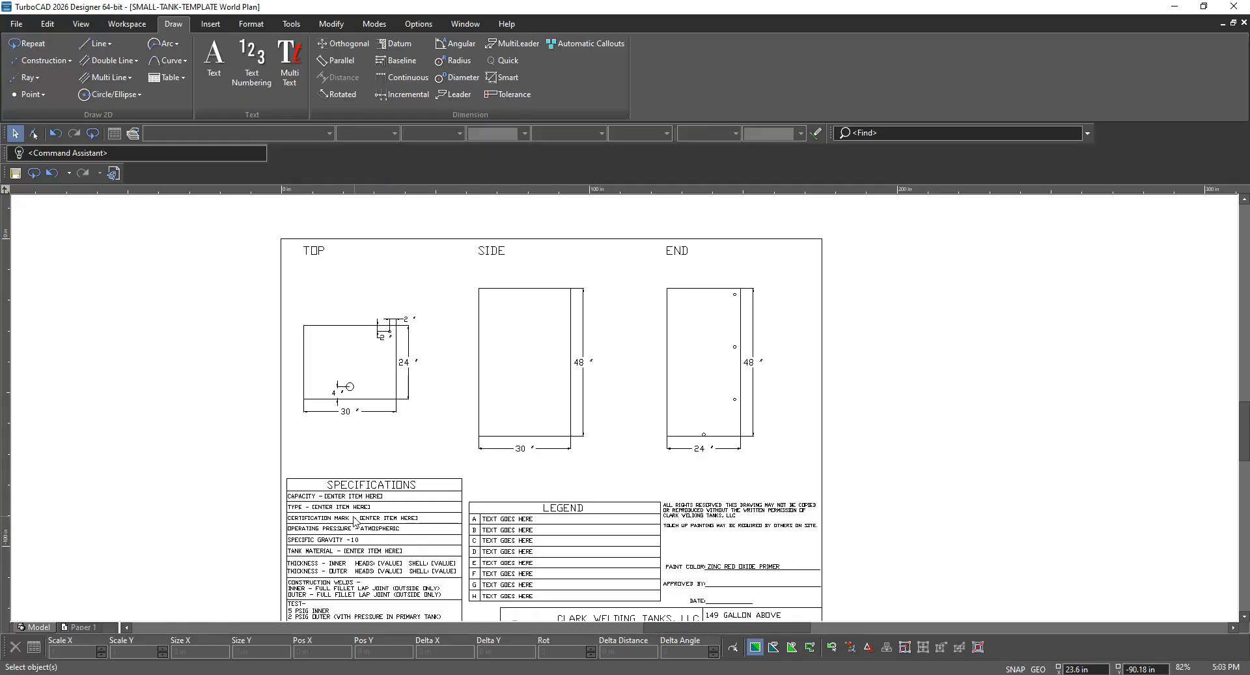
scroll(345, 513, "up", 1)
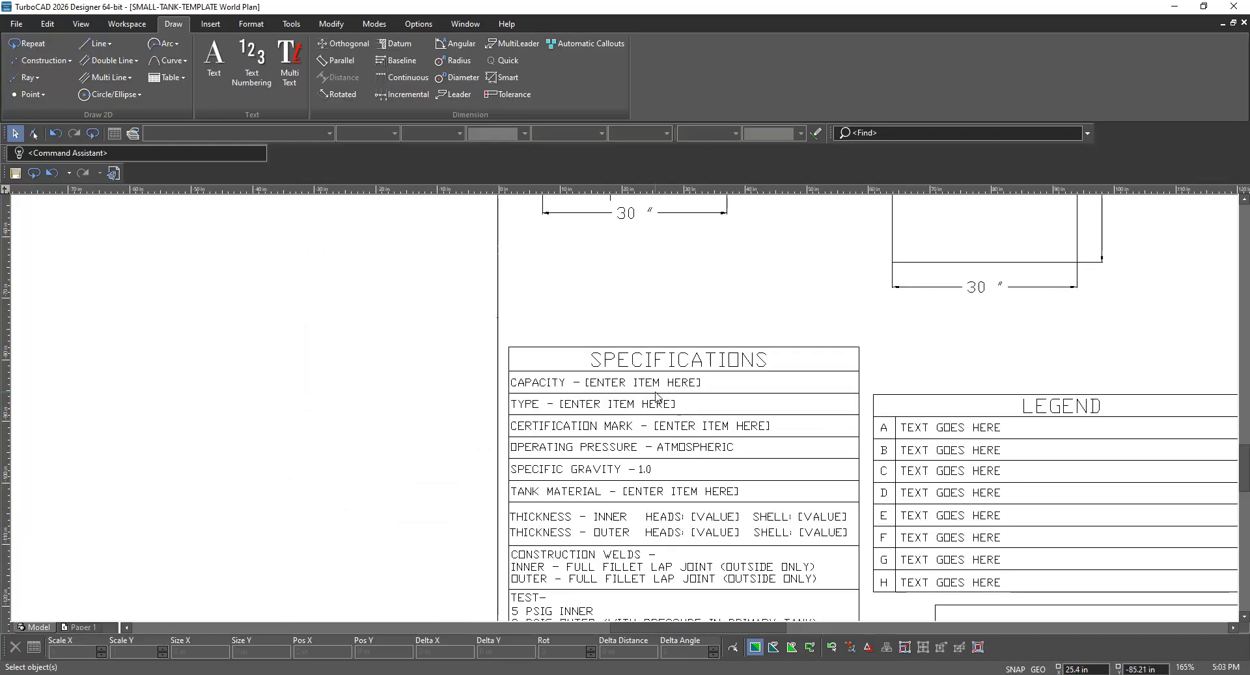
left_click(637, 384)
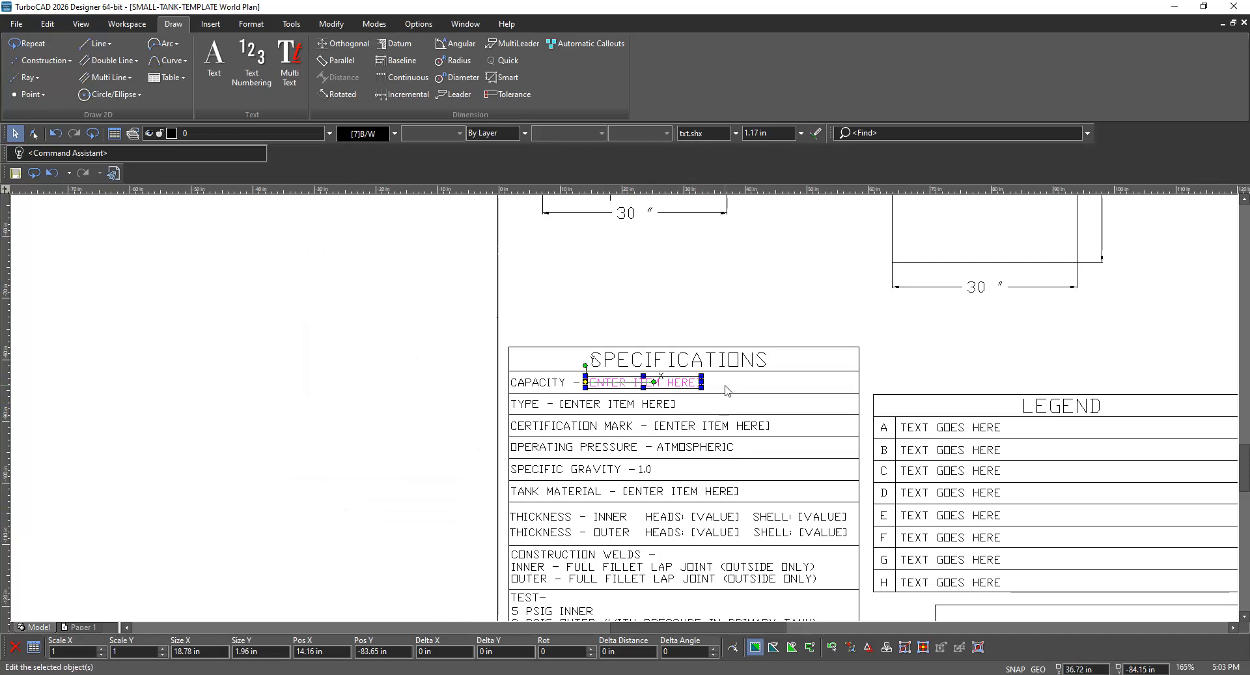
key("Escape")
left_click(665, 384)
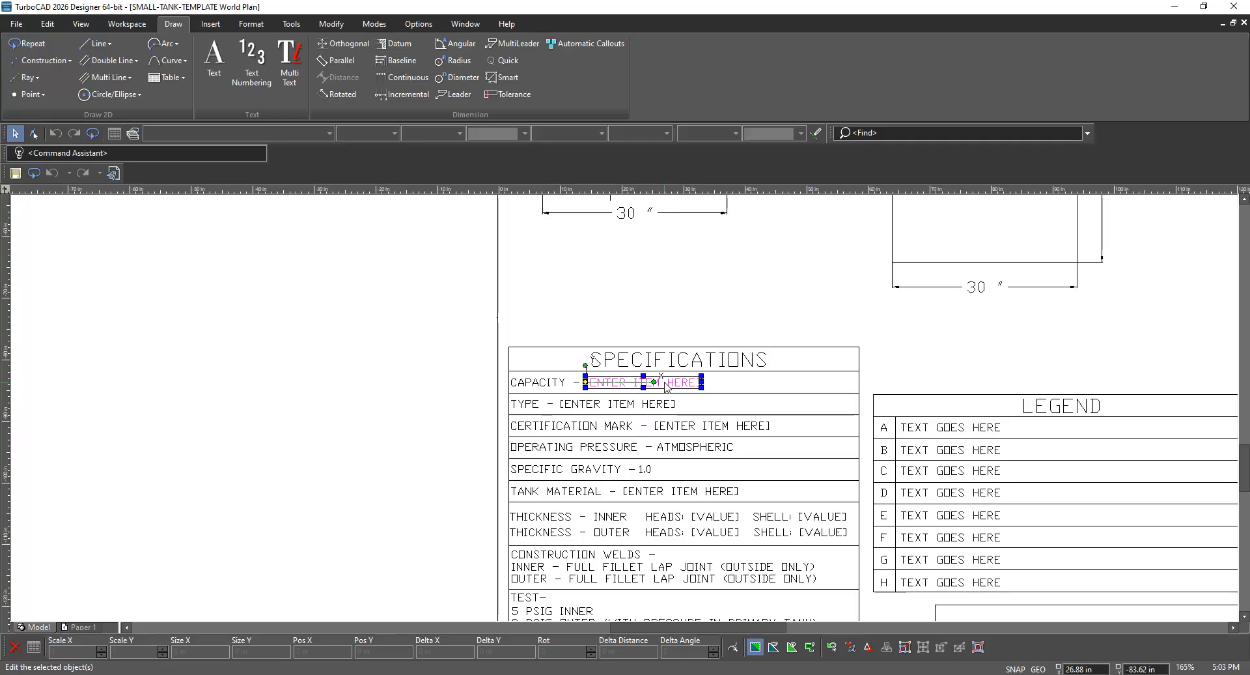
double_click(666, 384)
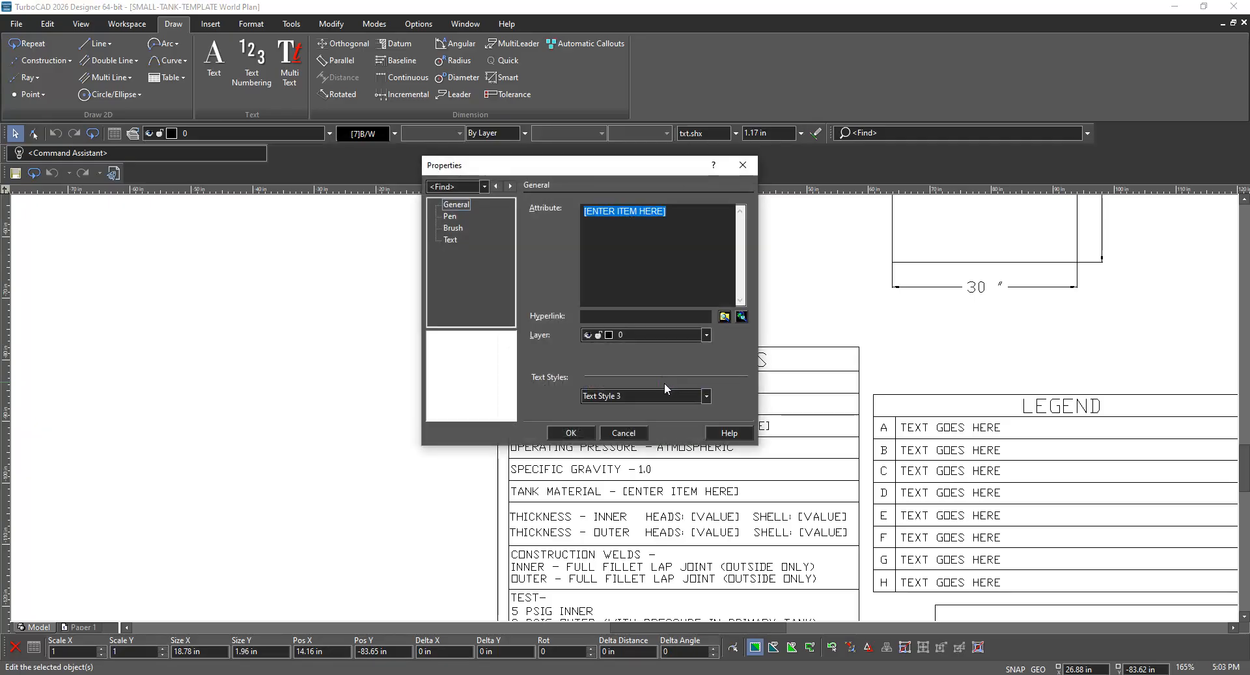
type("149 GALLONS")
left_click(586, 433)
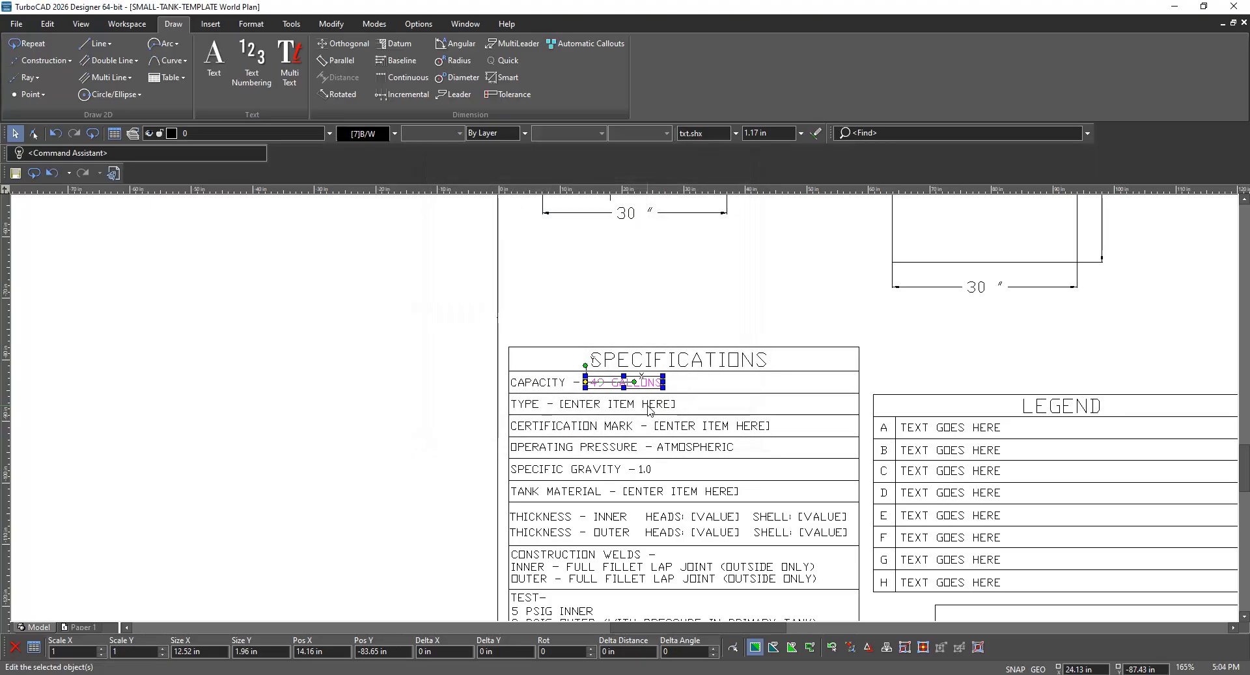
Replace the TYPE placeholder in the SPECIFICATIONS table with "SINGLE WALL RECTANGULAR"
left_click(649, 405)
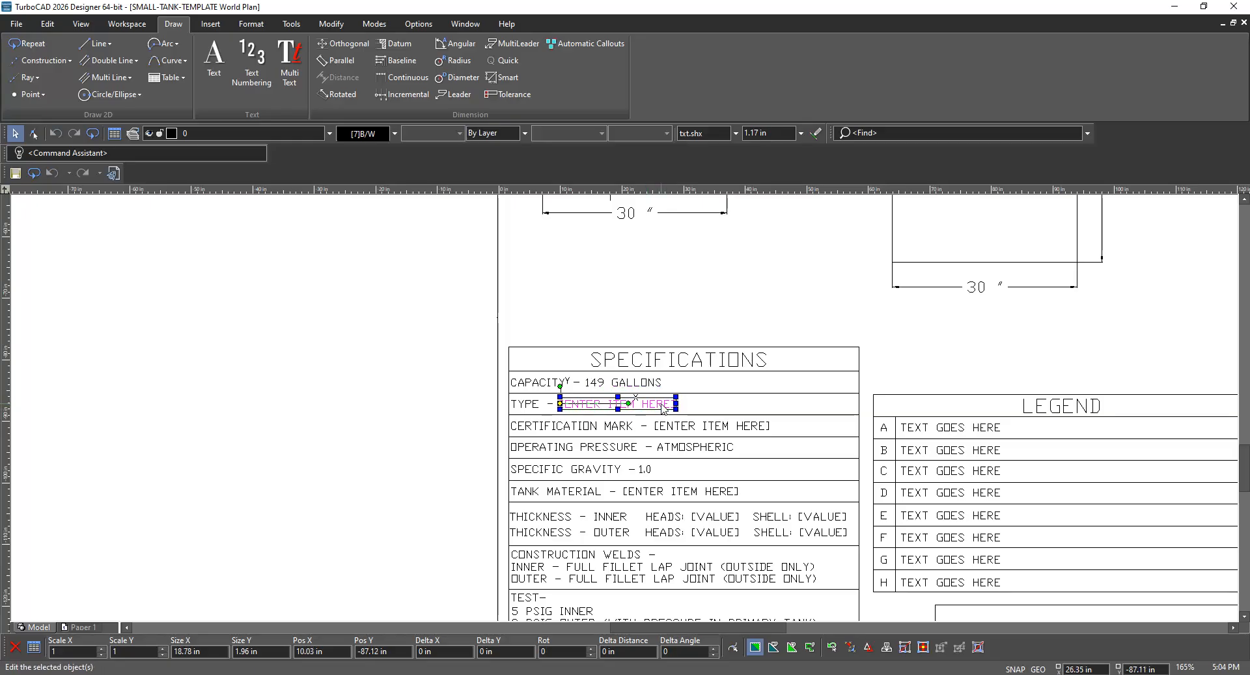
double_click(661, 404)
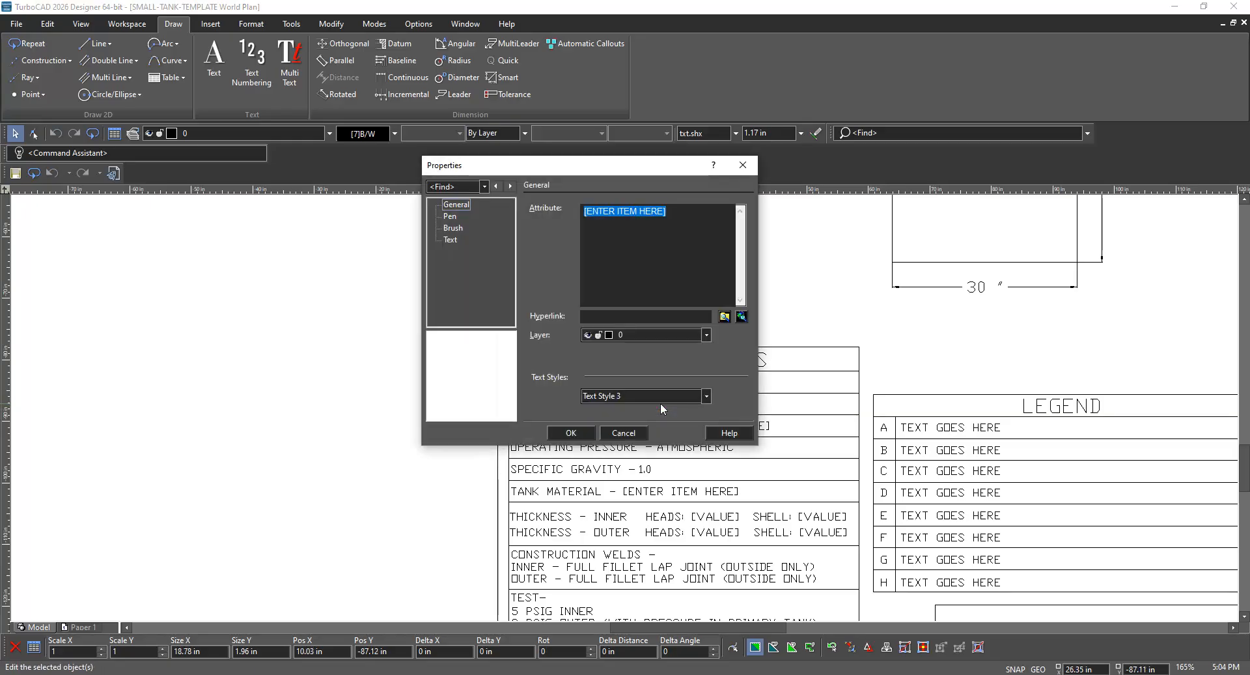
type("SIN")
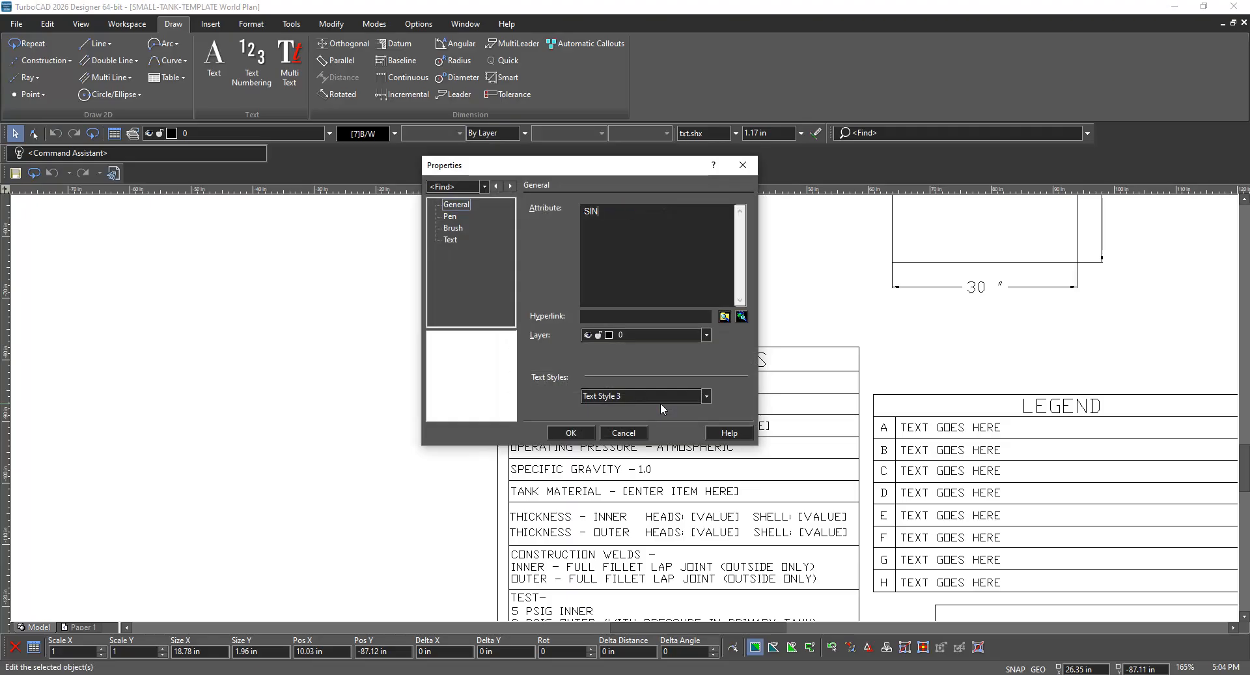
type("GLE WALL RECTANGULAR")
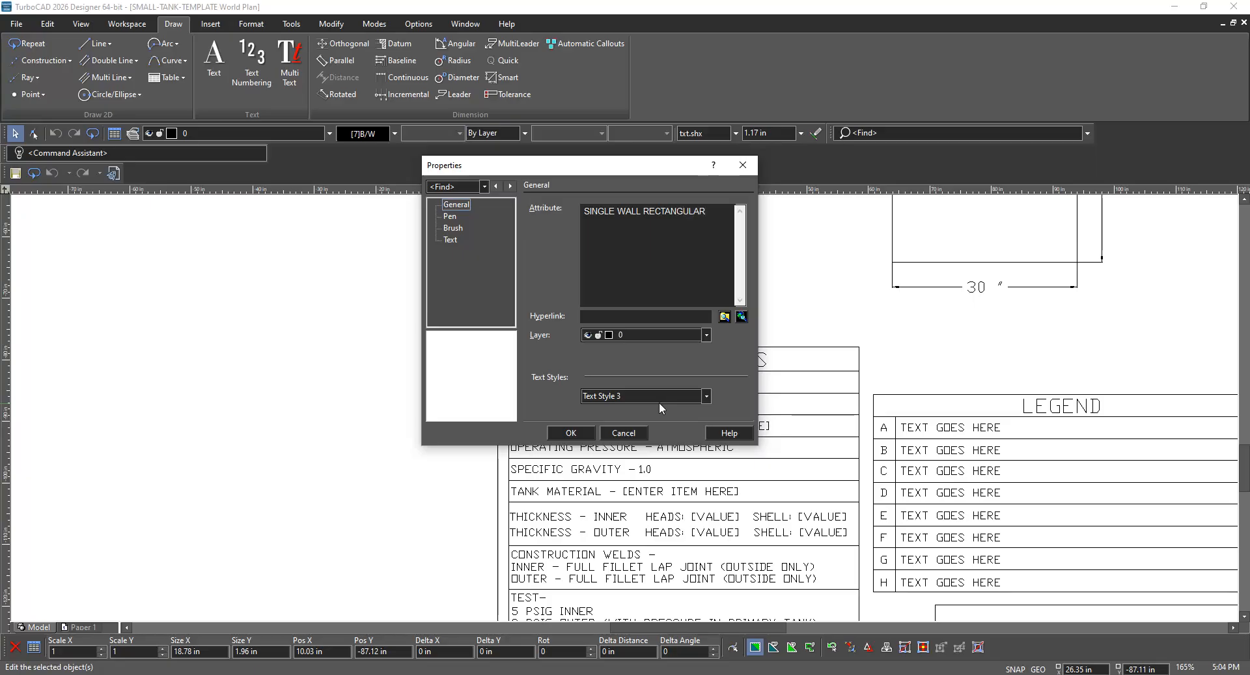
left_click(570, 433)
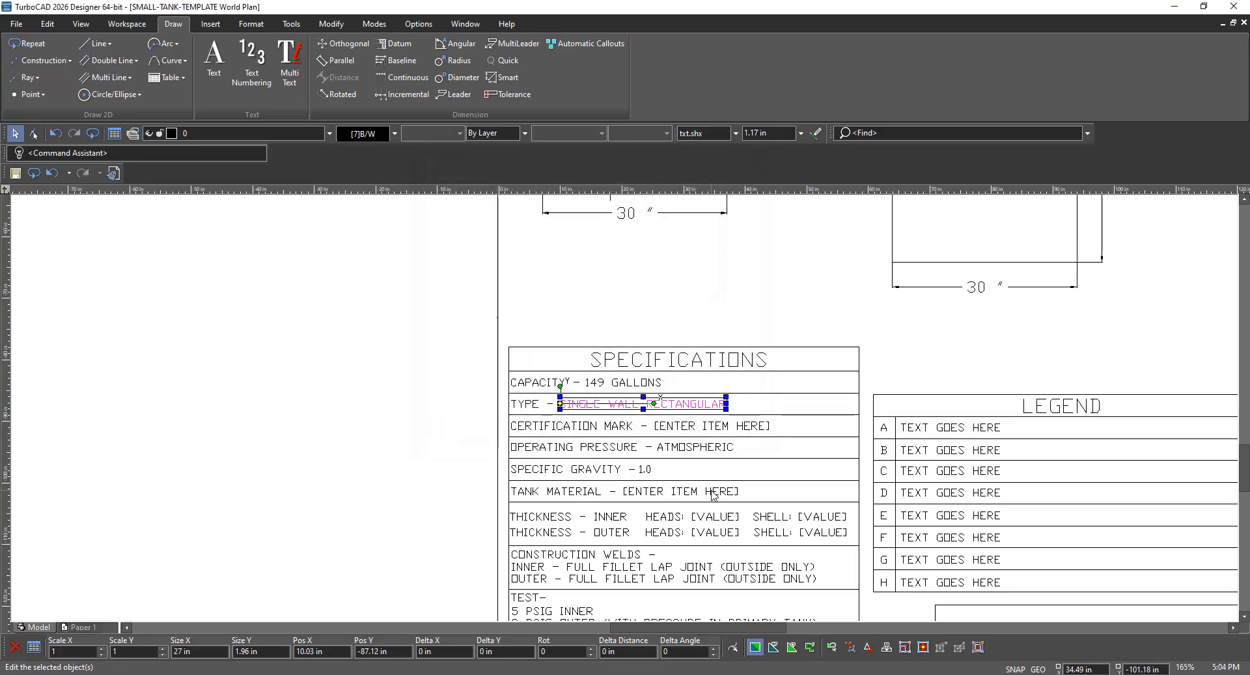
Replace the TANK MATERIAL placeholder in the SPECIFICATIONS table with "MILD CARBON STEEL"
left_click(694, 491)
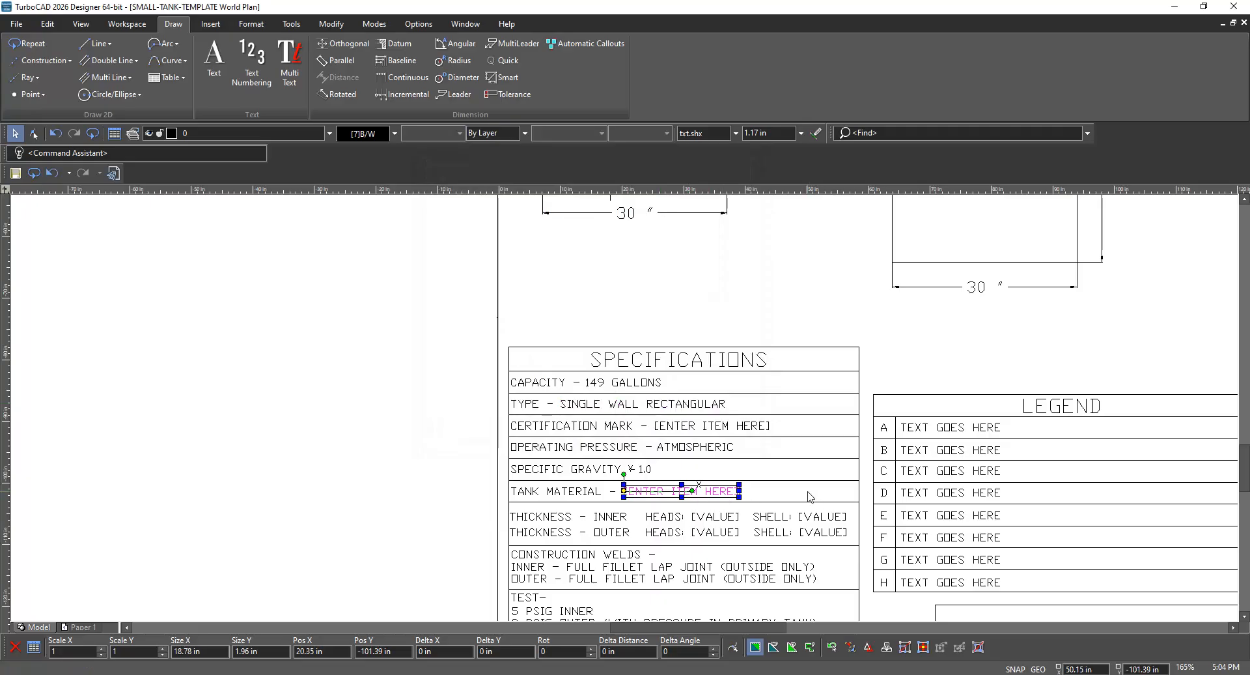
key("Escape")
left_click(680, 494)
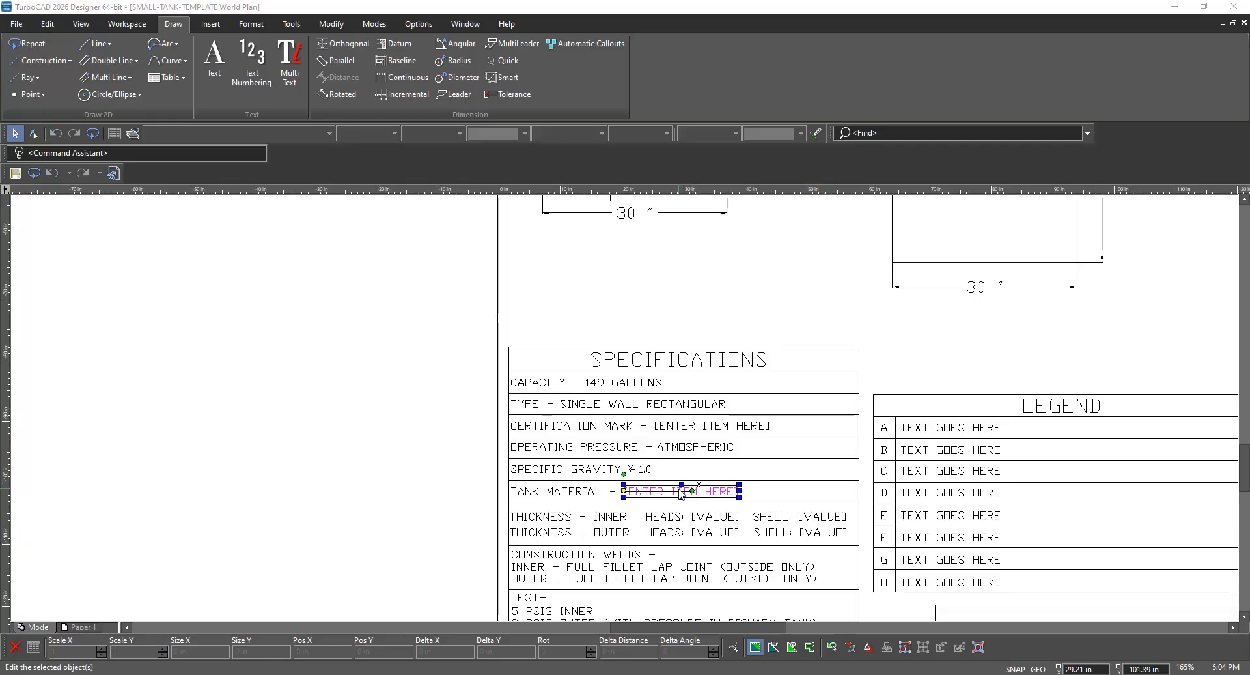
double_click(680, 493)
type("M")
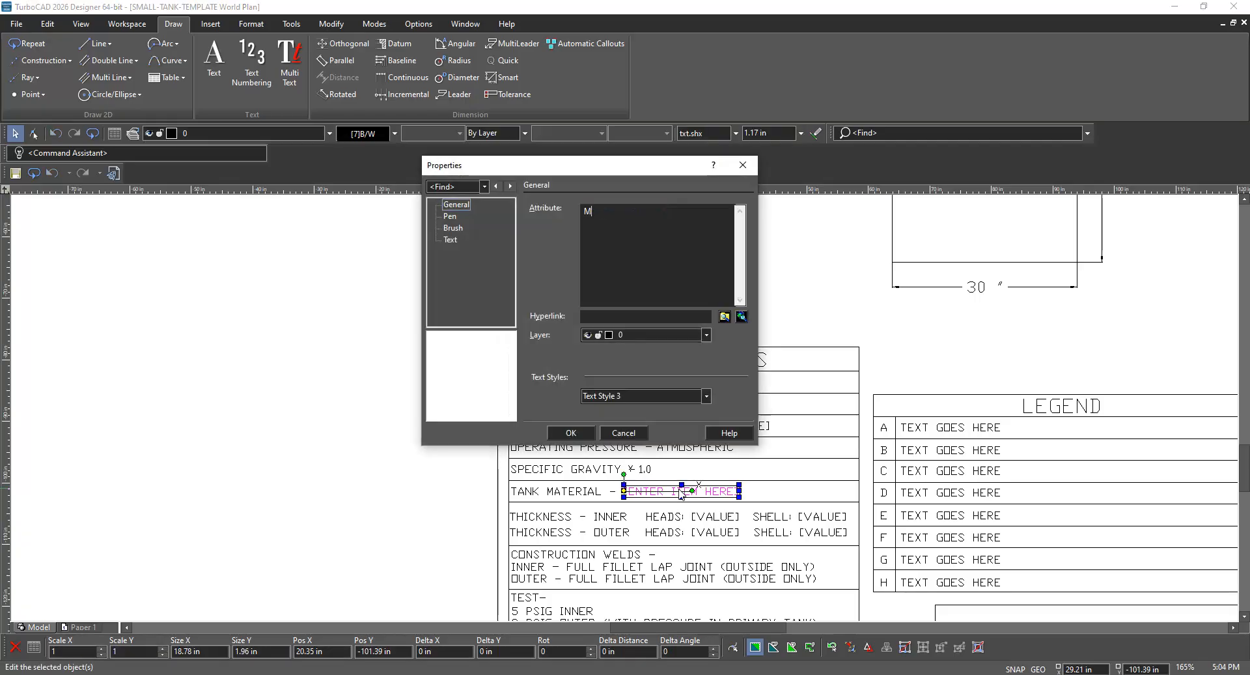
type("ILD CARBON")
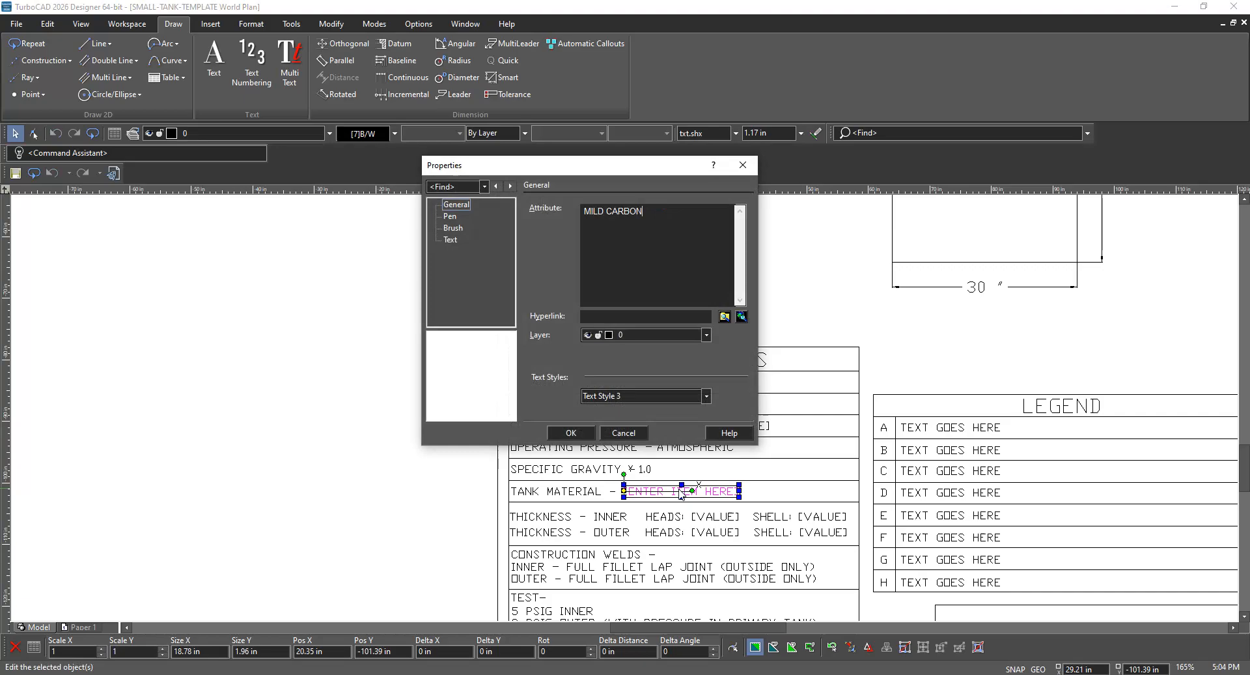
type(" STEEL")
left_click(584, 434)
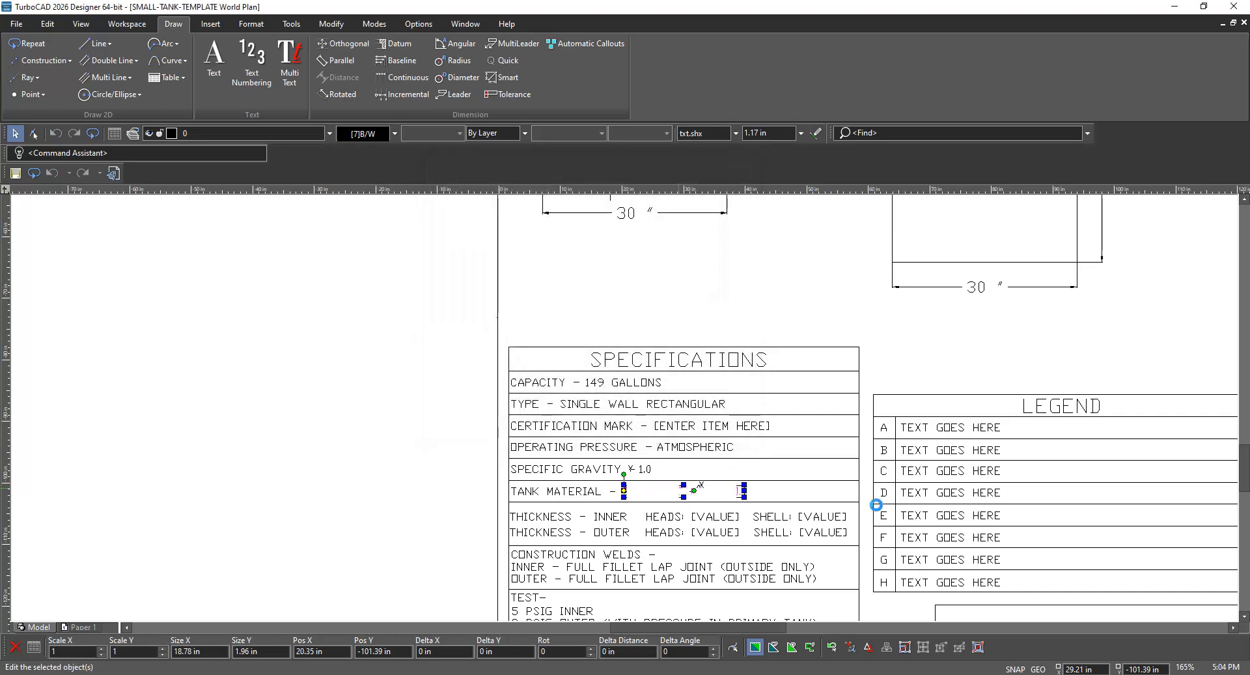
Delete the placeholder text after CERTIFICATION MARK in the SPECIFICATIONS table
left_click(747, 425)
left_click(758, 444)
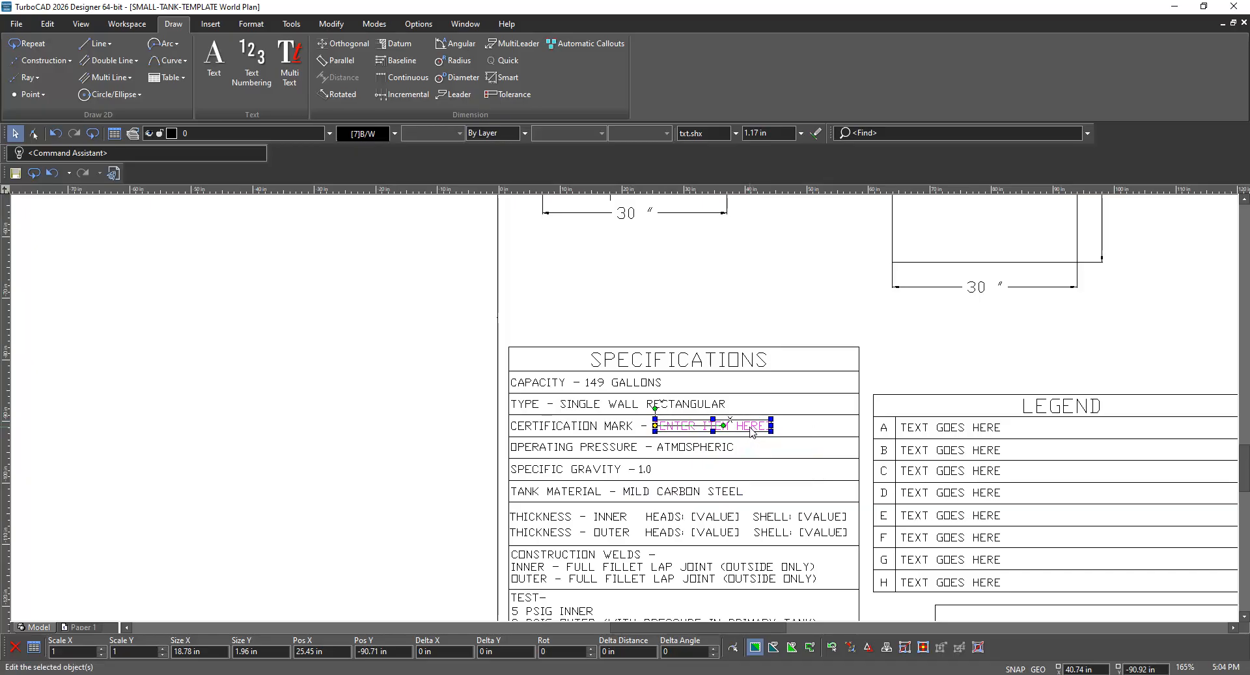
key("Delete")
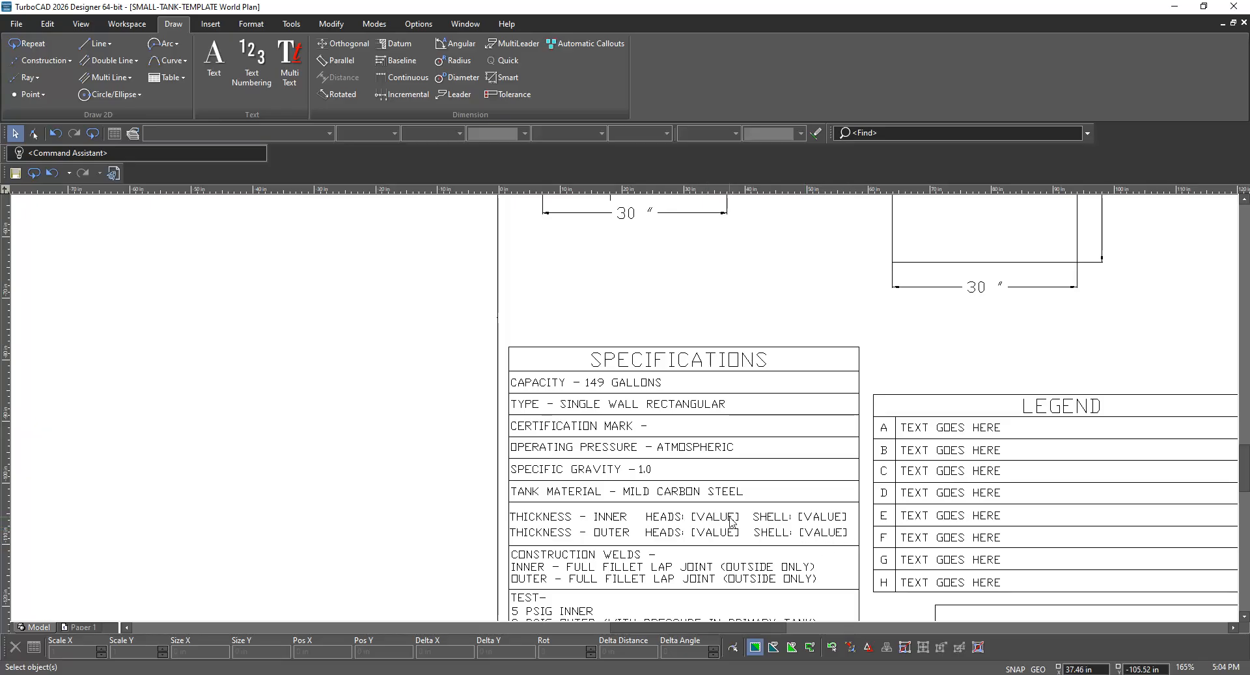
Delete the whole THICKNESS - OUTER line, including its HEADS and SHELL value texts, from the SPECIFICATIONS table
left_click(552, 532)
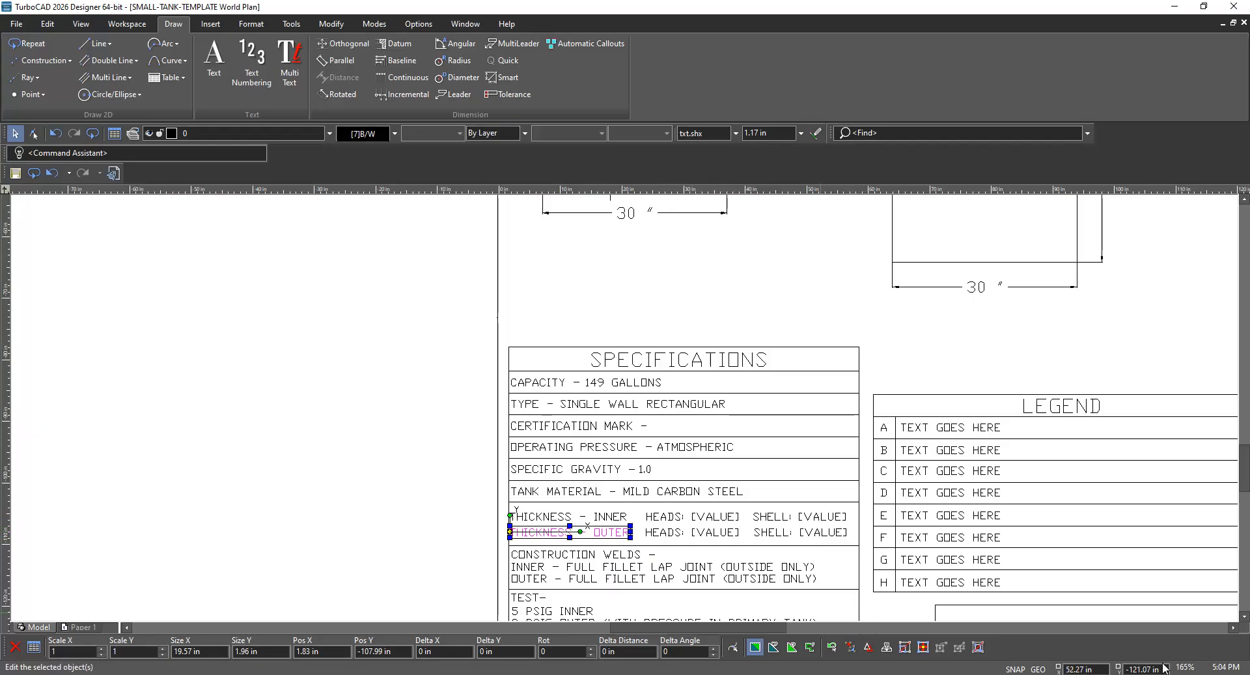
key("Delete")
left_click(707, 533)
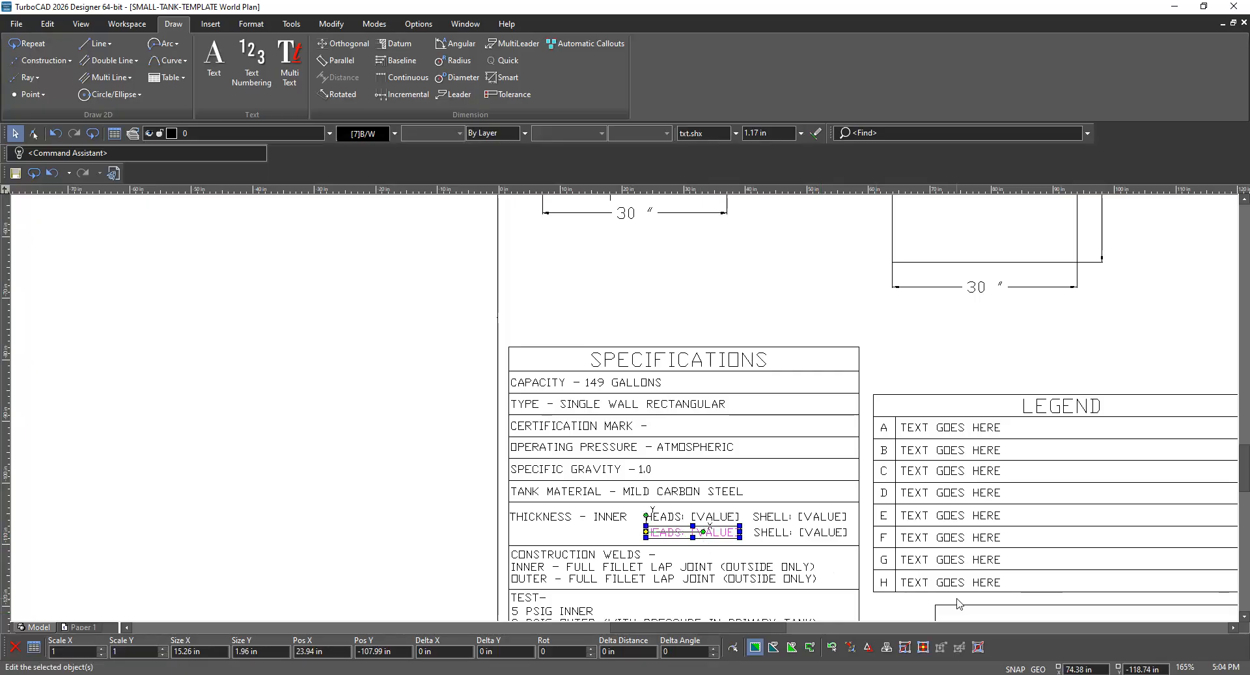
key("Delete")
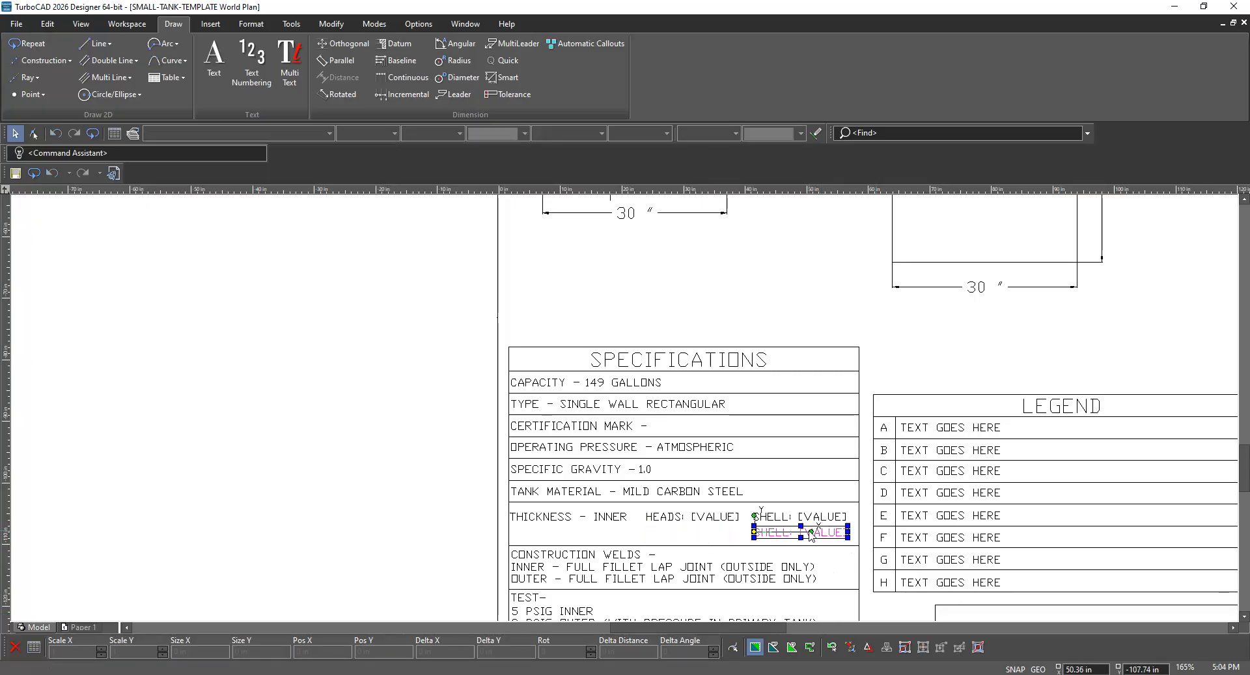
left_click(815, 533)
key("Delete")
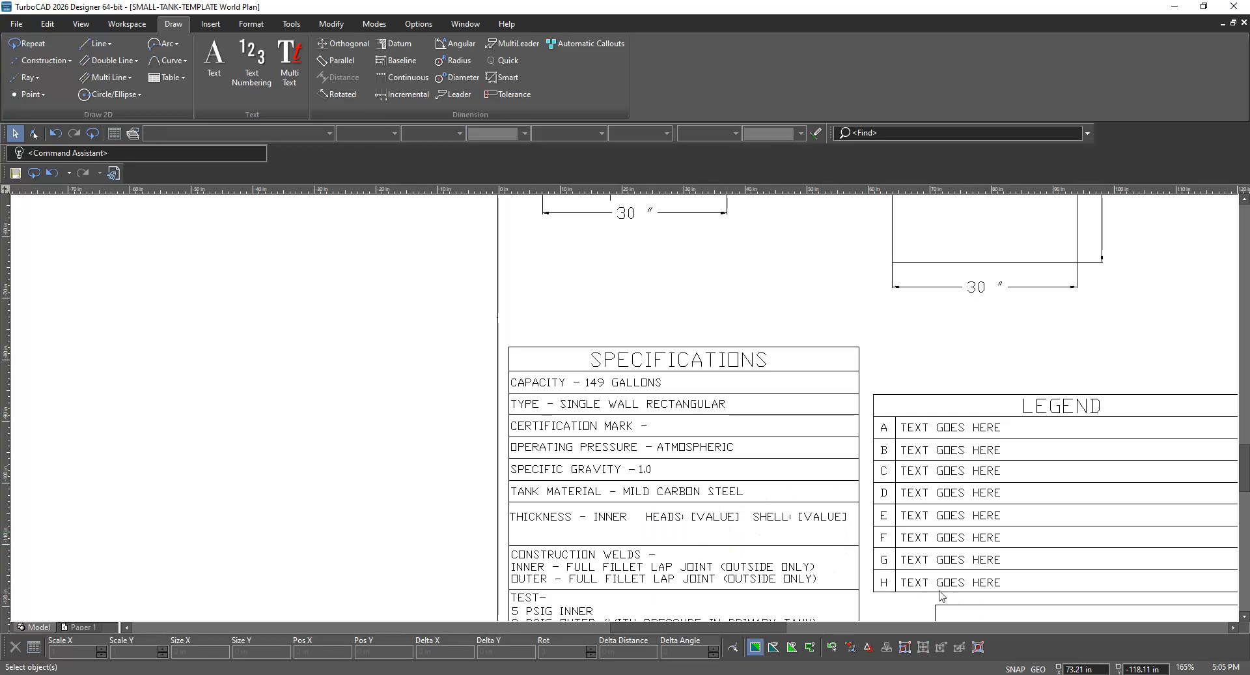
Change the THICKNESS - INNER text to read "THICKNESS - 1/4""
left_click(604, 519)
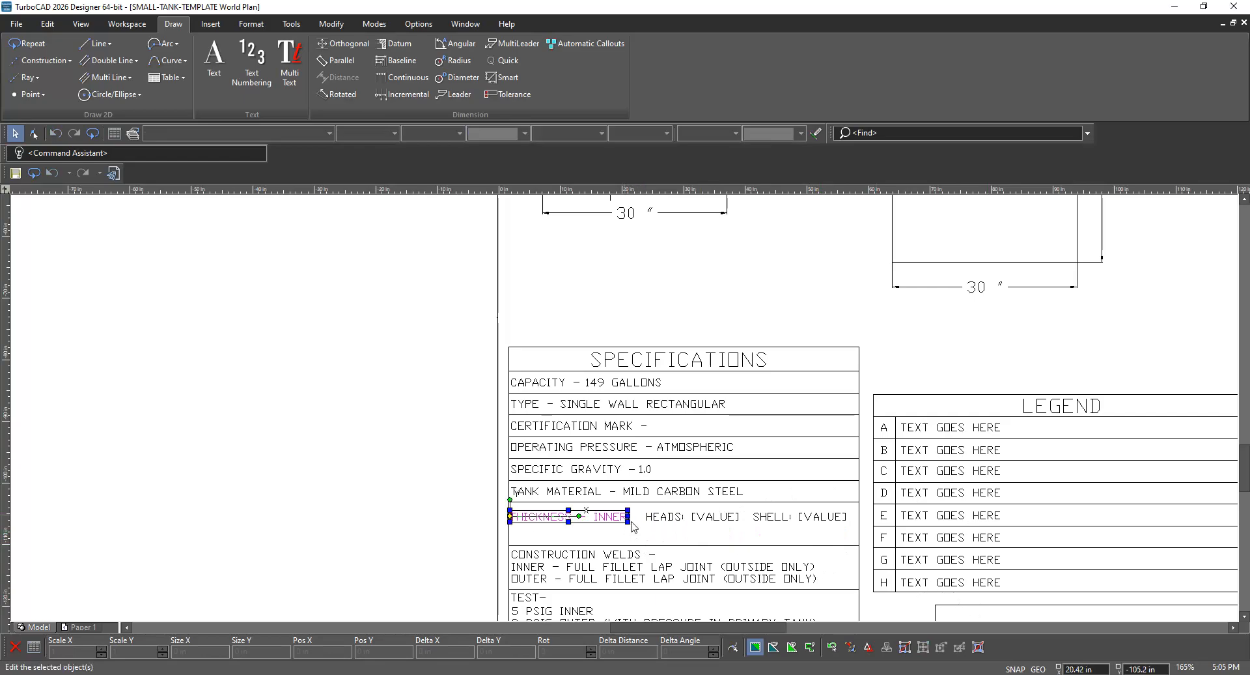
double_click(600, 521)
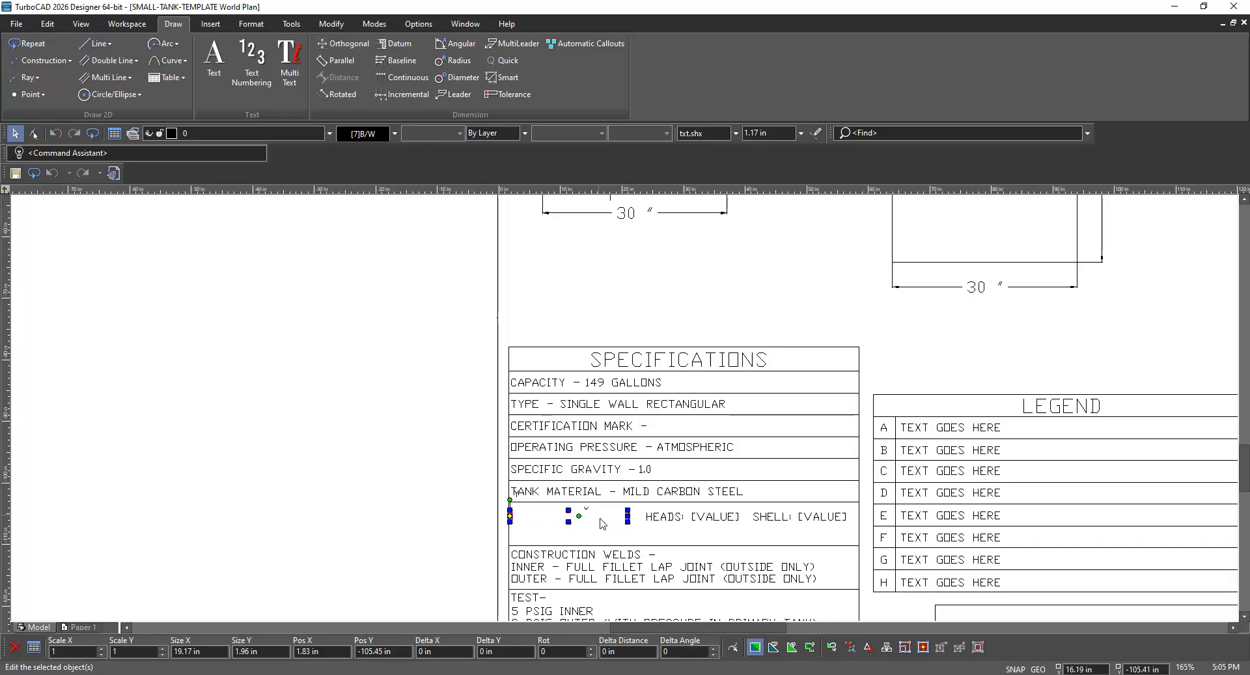
left_click_drag(631, 210, 779, 228)
key("End")
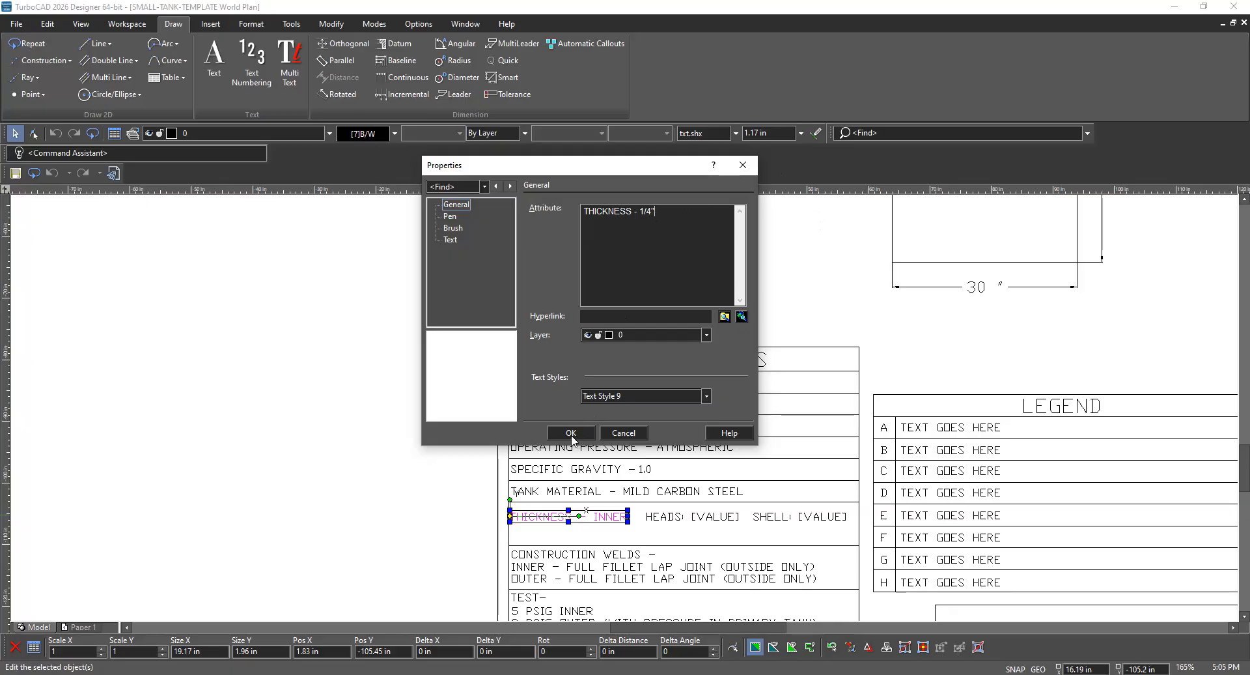
left_click(571, 435)
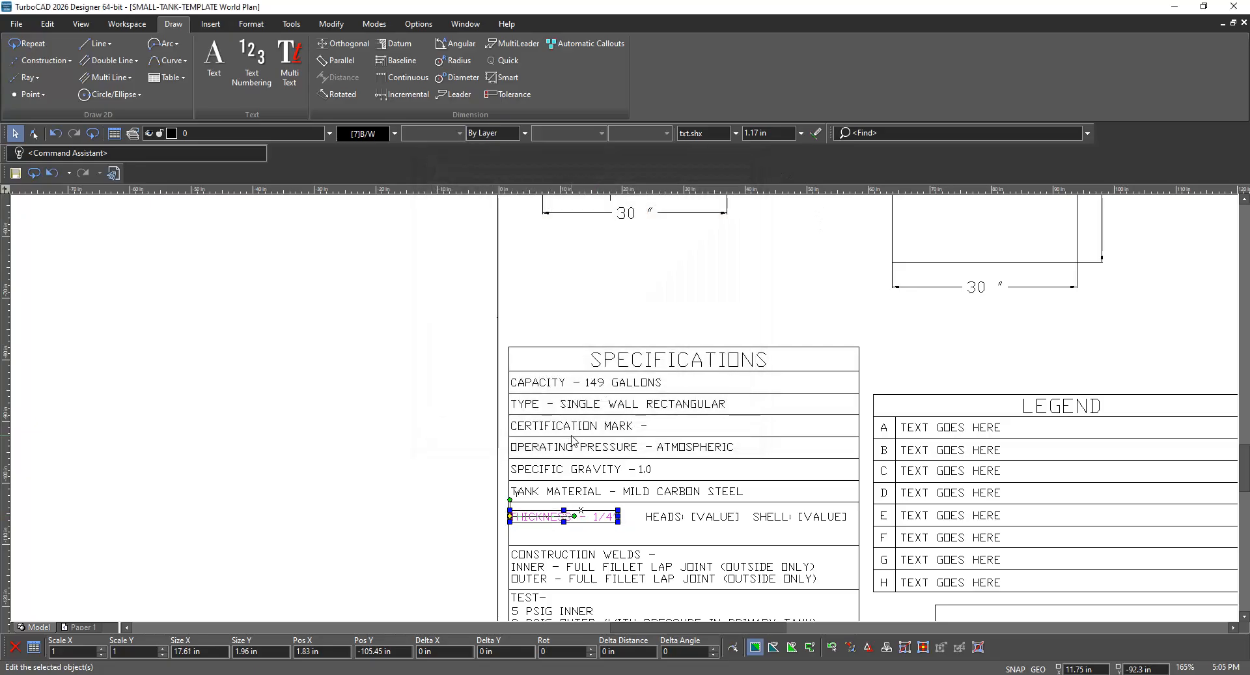
Delete the remaining HEADS and SHELL value texts from the THICKNESS row
left_click(676, 519)
key("Delete")
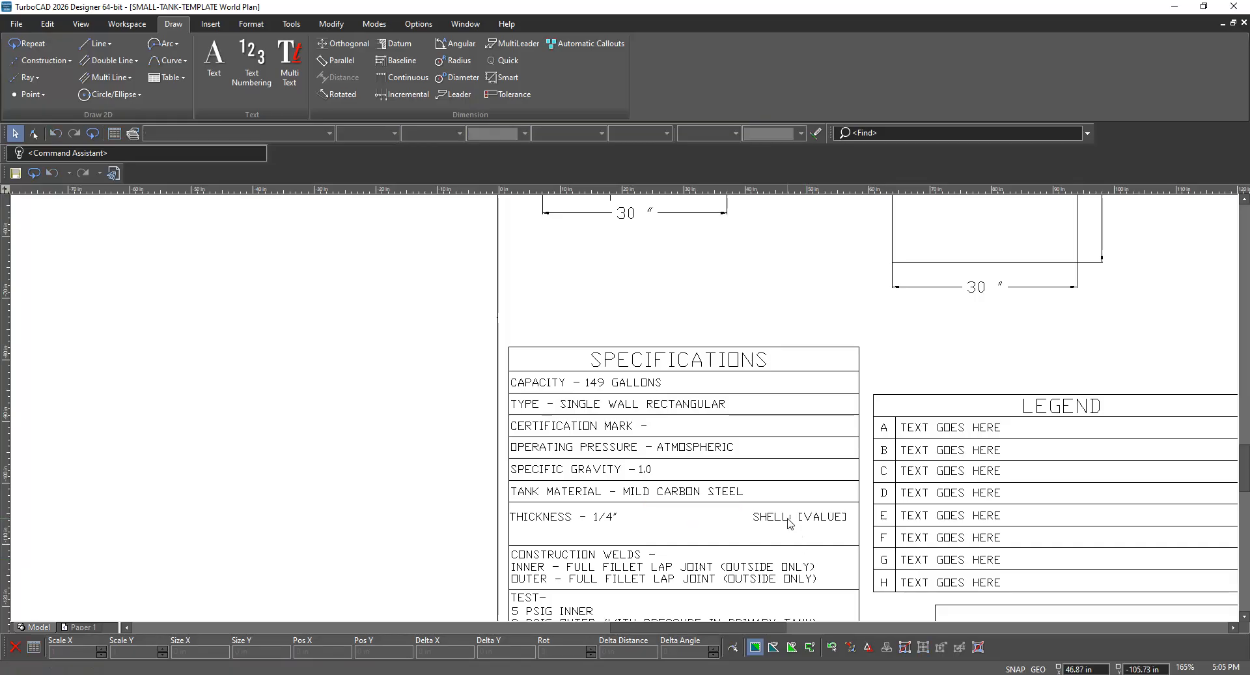
left_click(800, 516)
key("Delete")
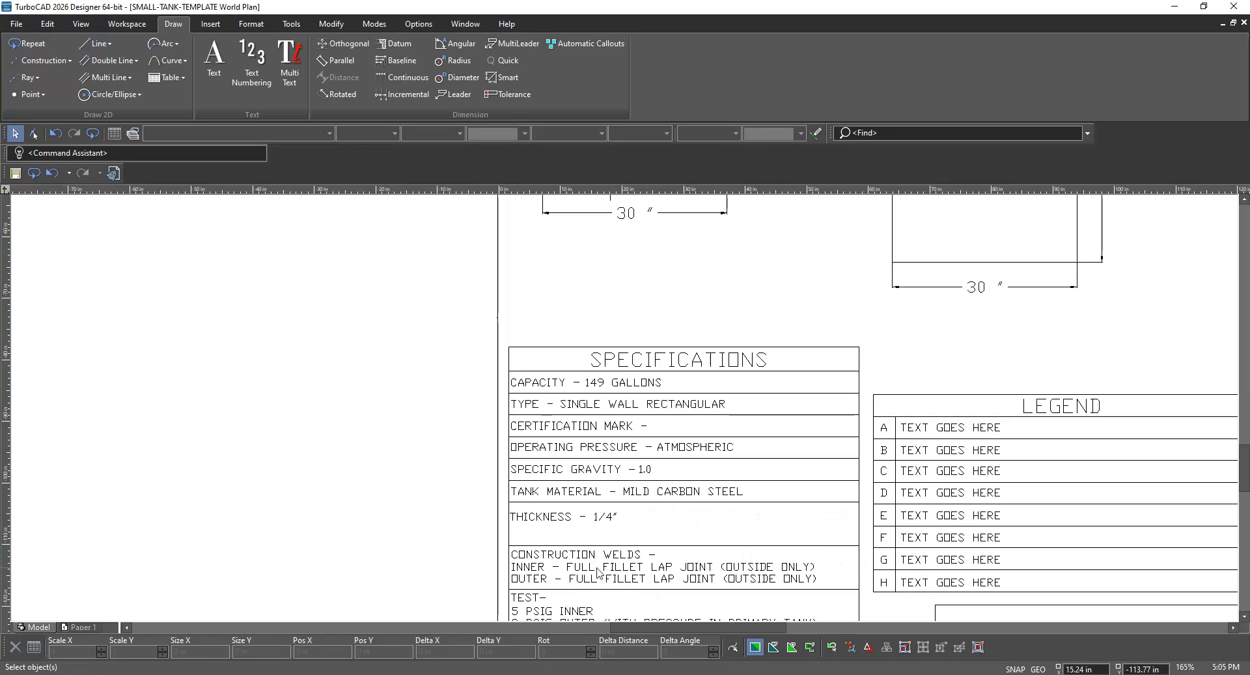
Remove the OUTER line from the CONSTRUCTION WELDS text, keeping the heading and the INNER line
left_click(555, 581)
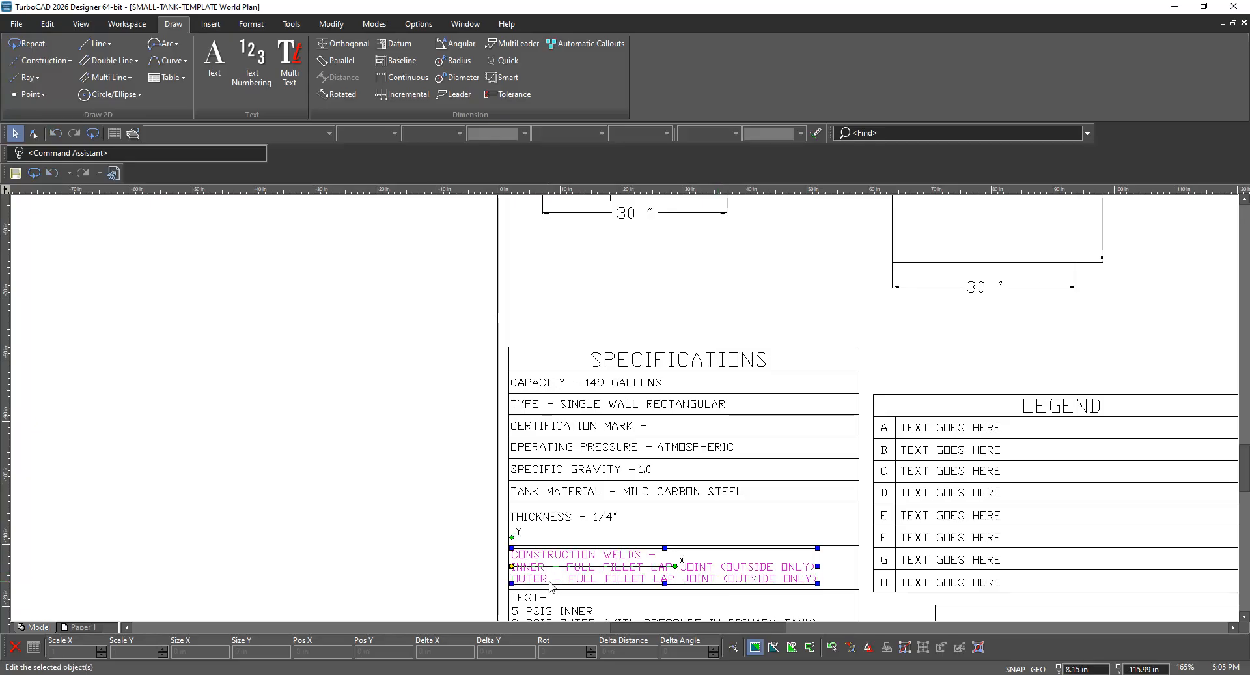
double_click(628, 568)
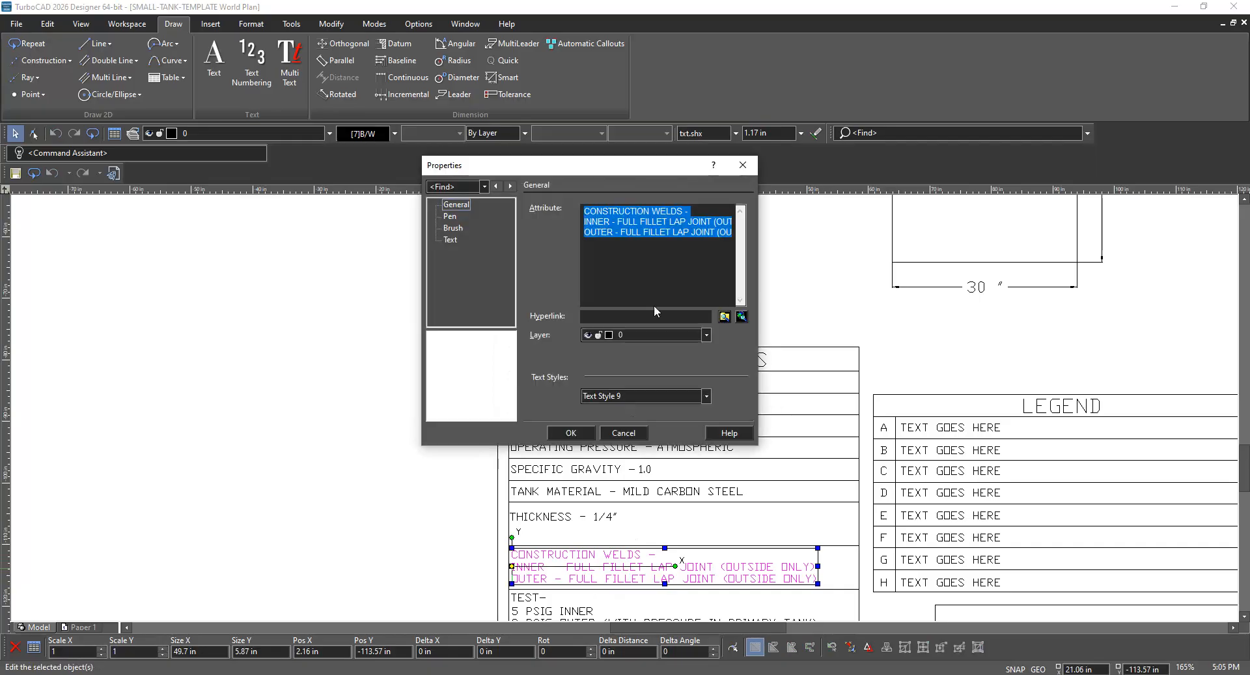
left_click_drag(584, 232, 744, 267)
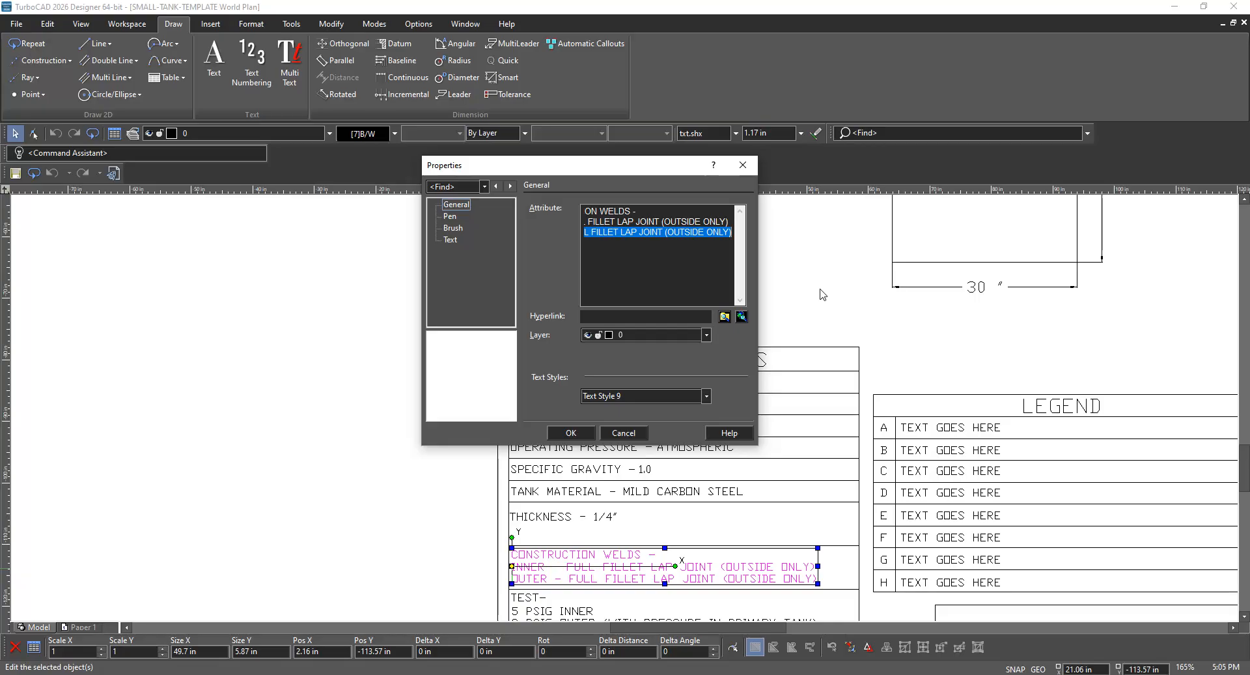
key("BackSpace")
key("BackSpace")
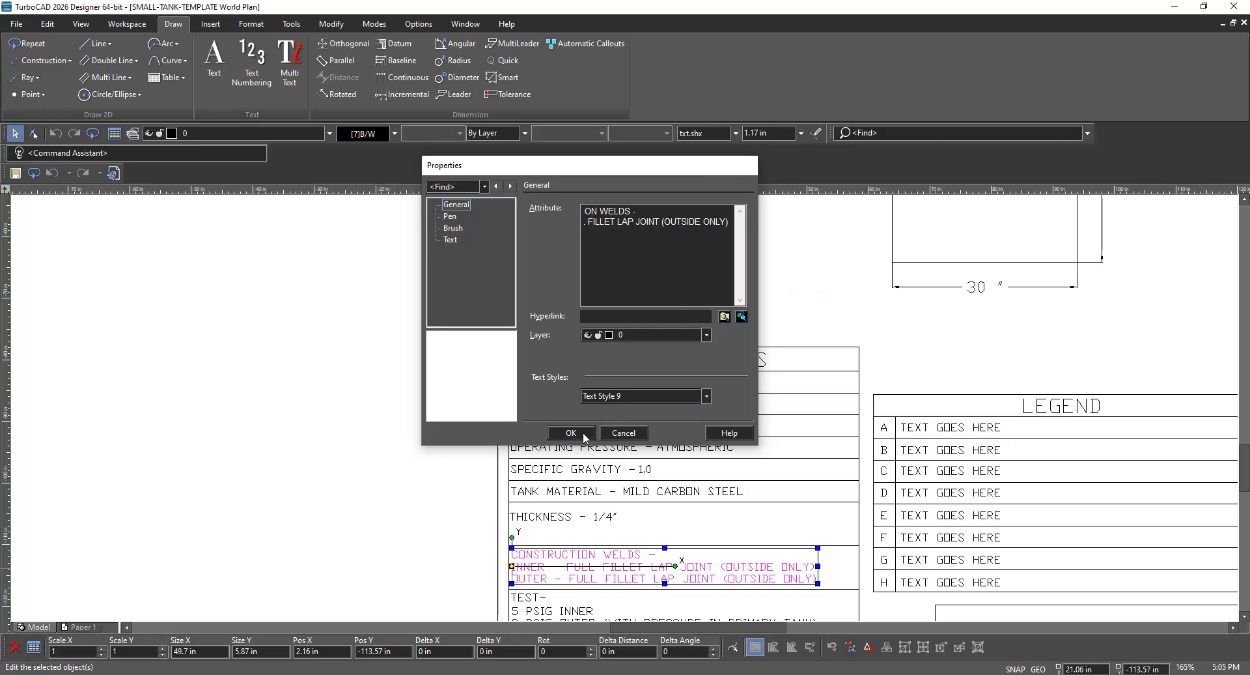
left_click(586, 435)
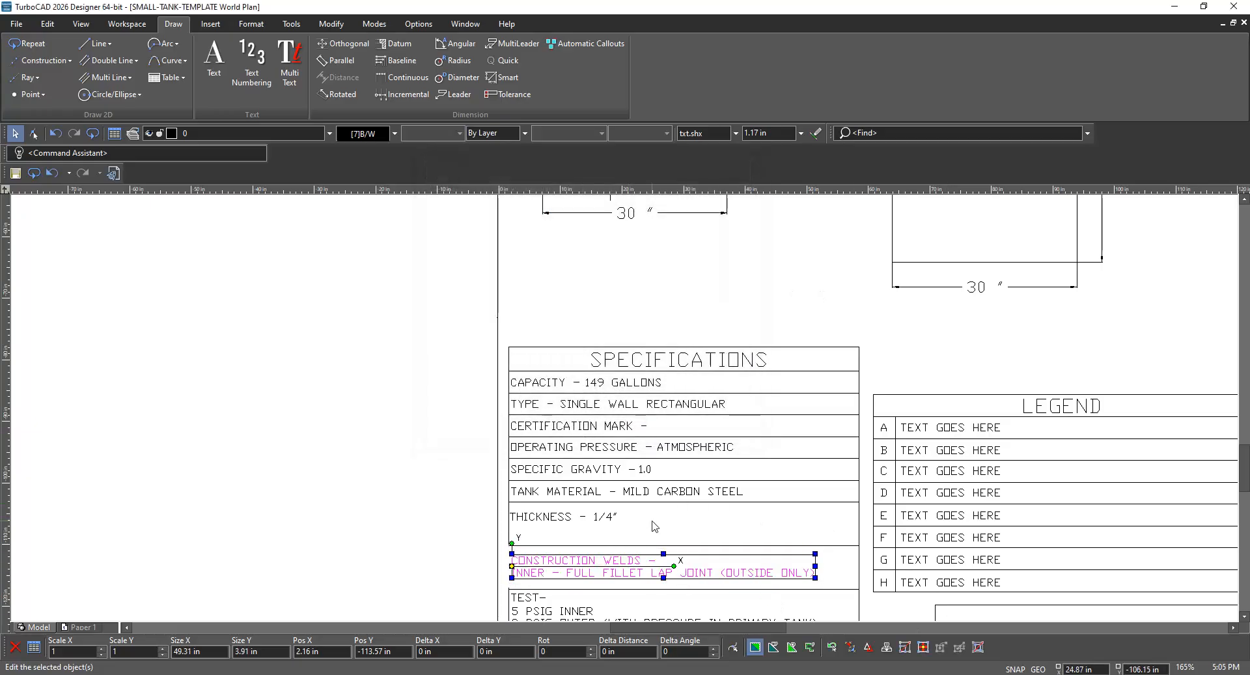
Move the THICKNESS text about 0.9 in down to centre it vertically in its row, aligned with the texts above
left_click(597, 517)
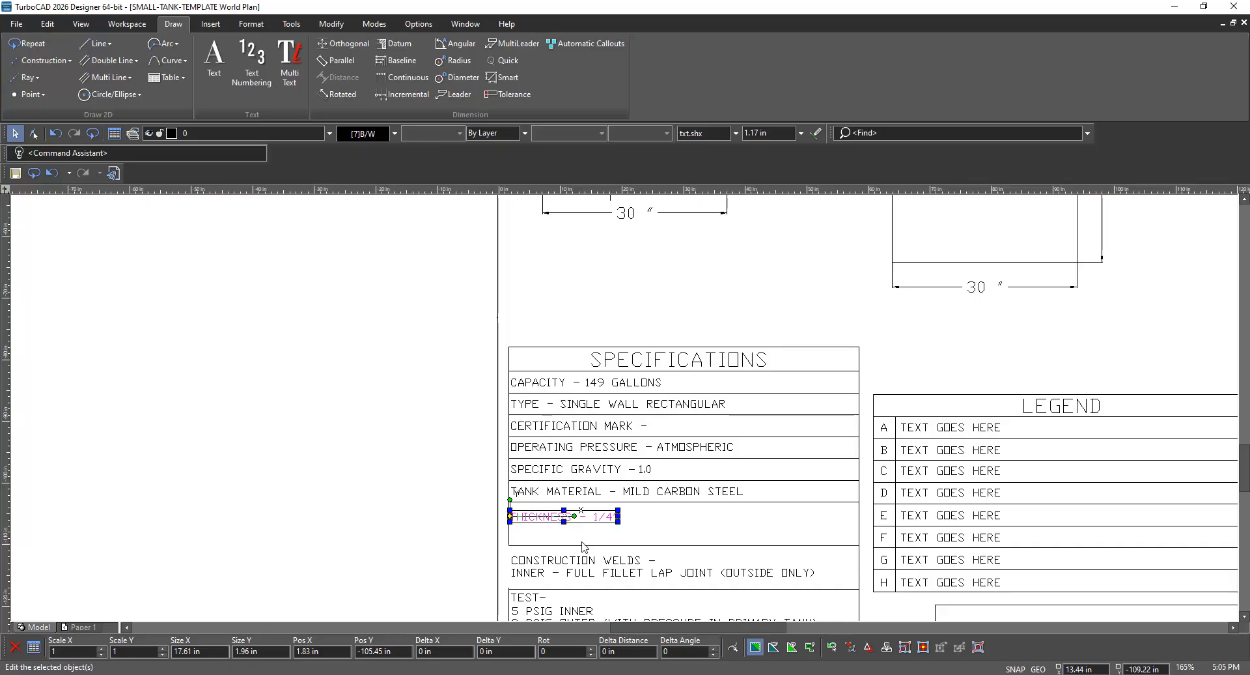
scroll(563, 539, "up", 2)
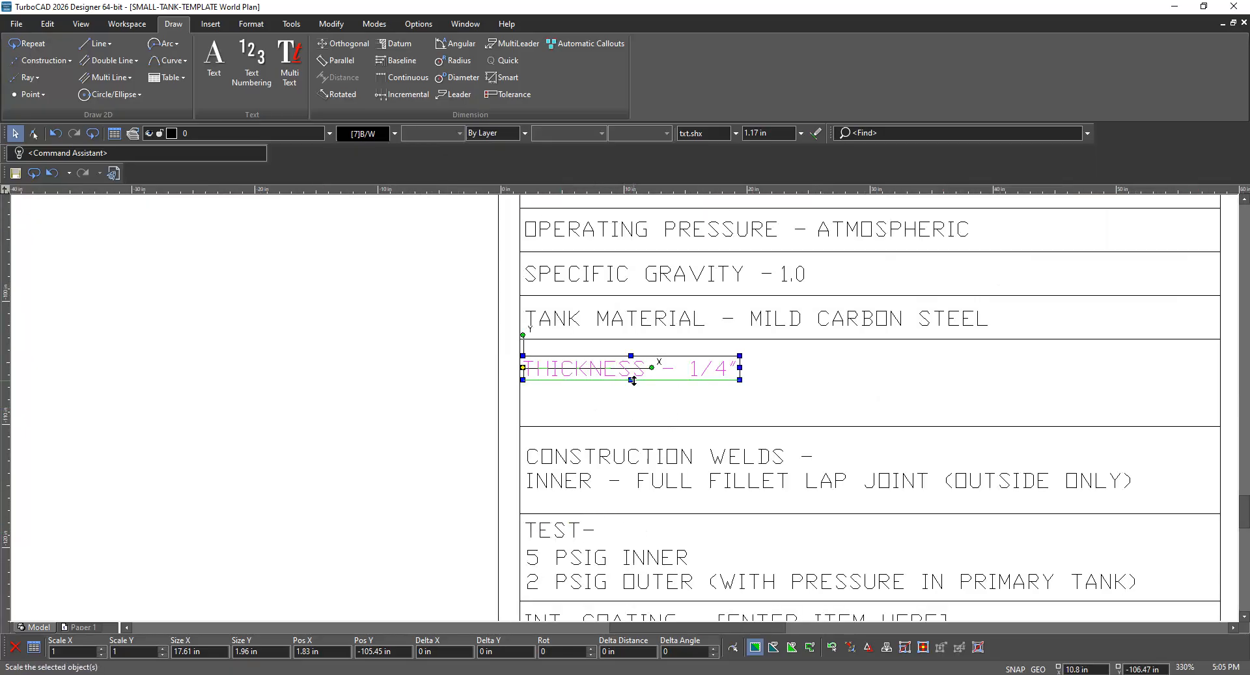
scroll(672, 371, "up", 2)
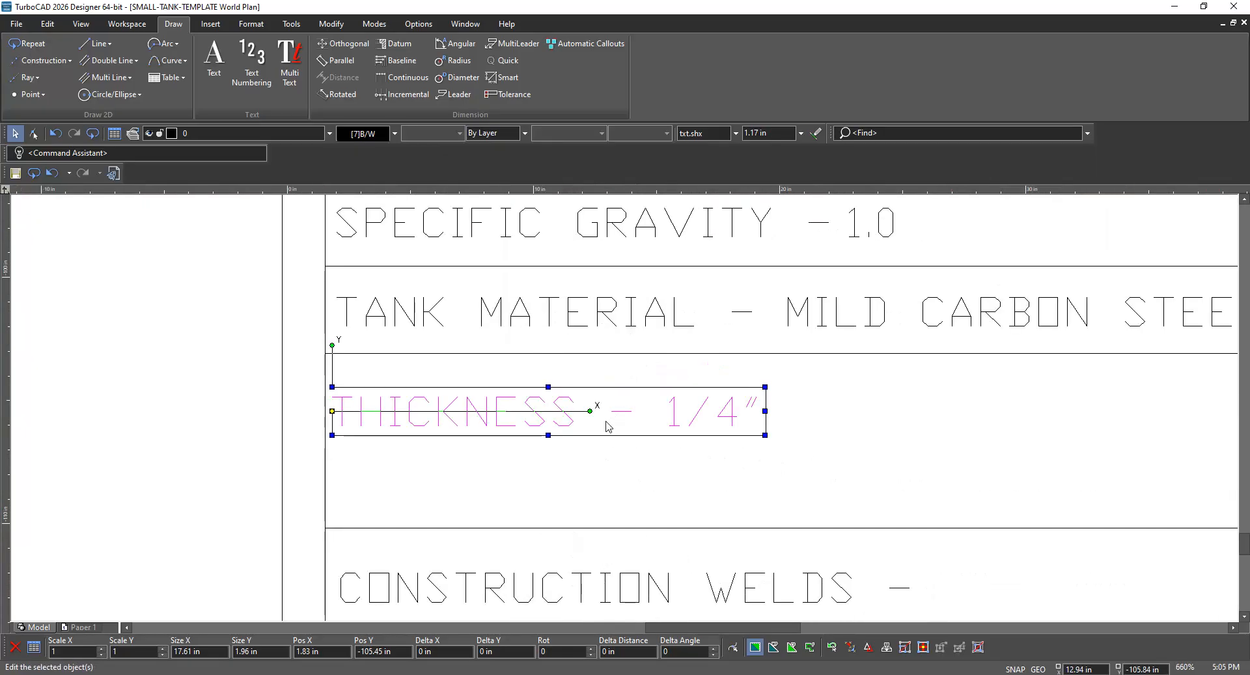
left_click_drag(606, 426, 609, 443)
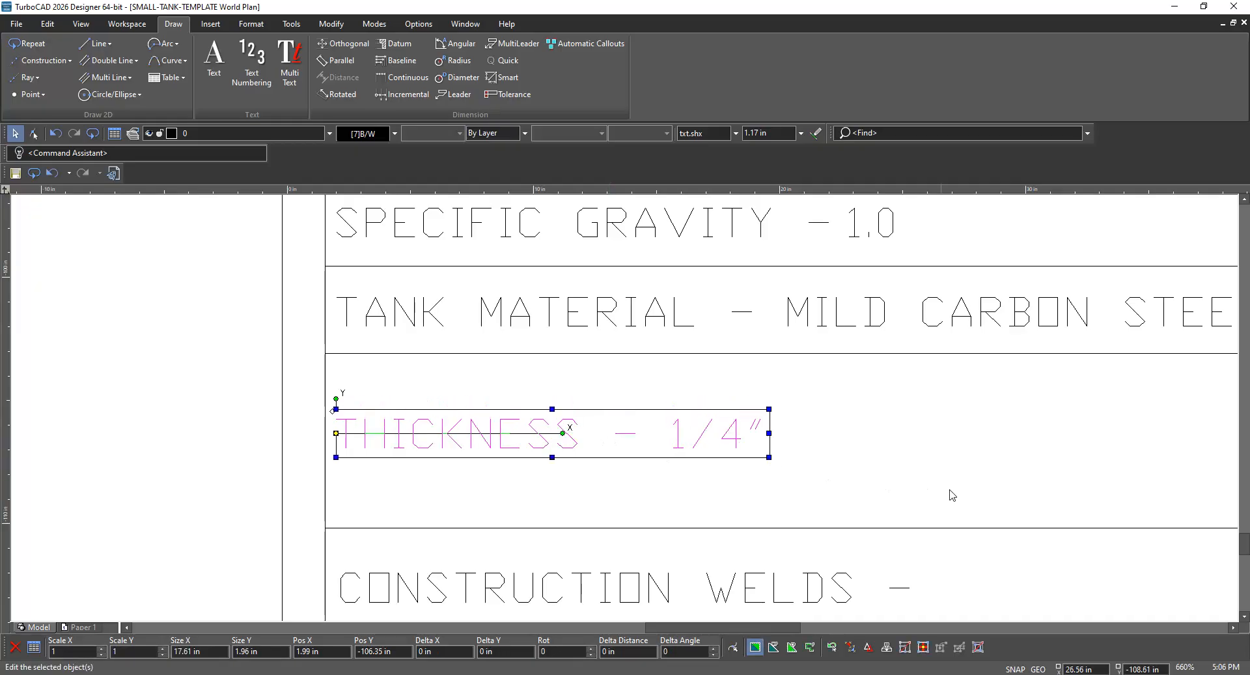
left_click(935, 468)
scroll(929, 458, "down", 1)
scroll(625, 413, "down", 1)
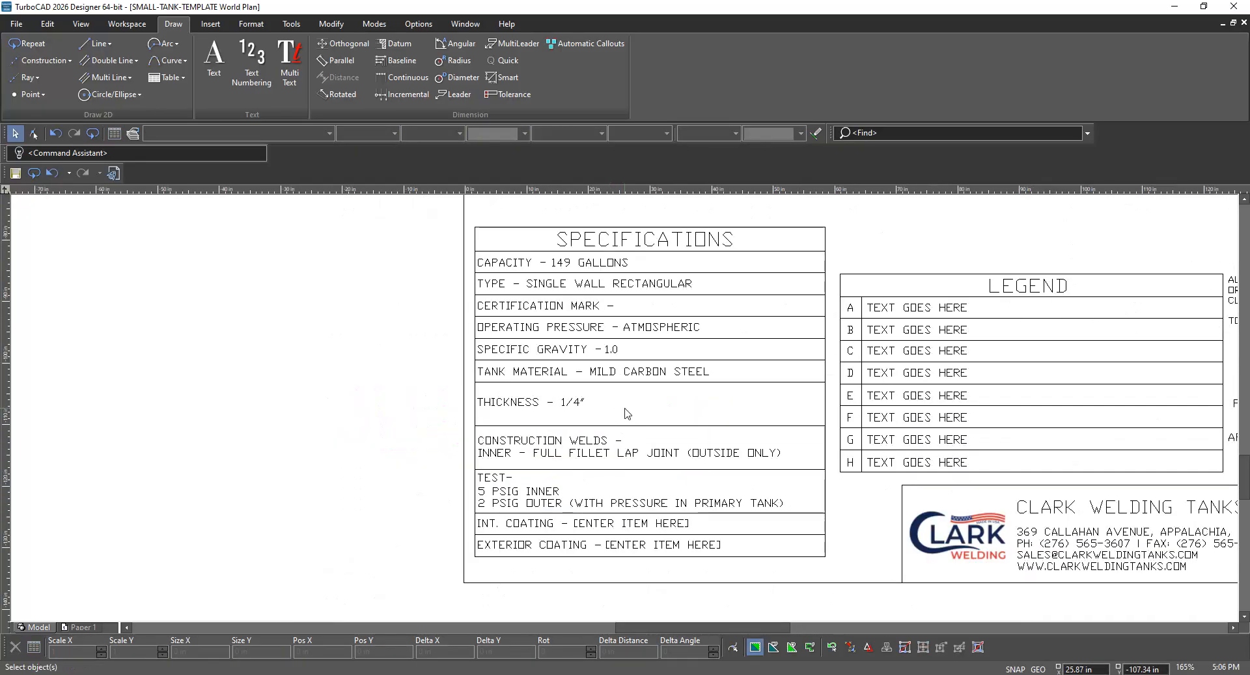
left_click(551, 407)
scroll(562, 420, "up", 1)
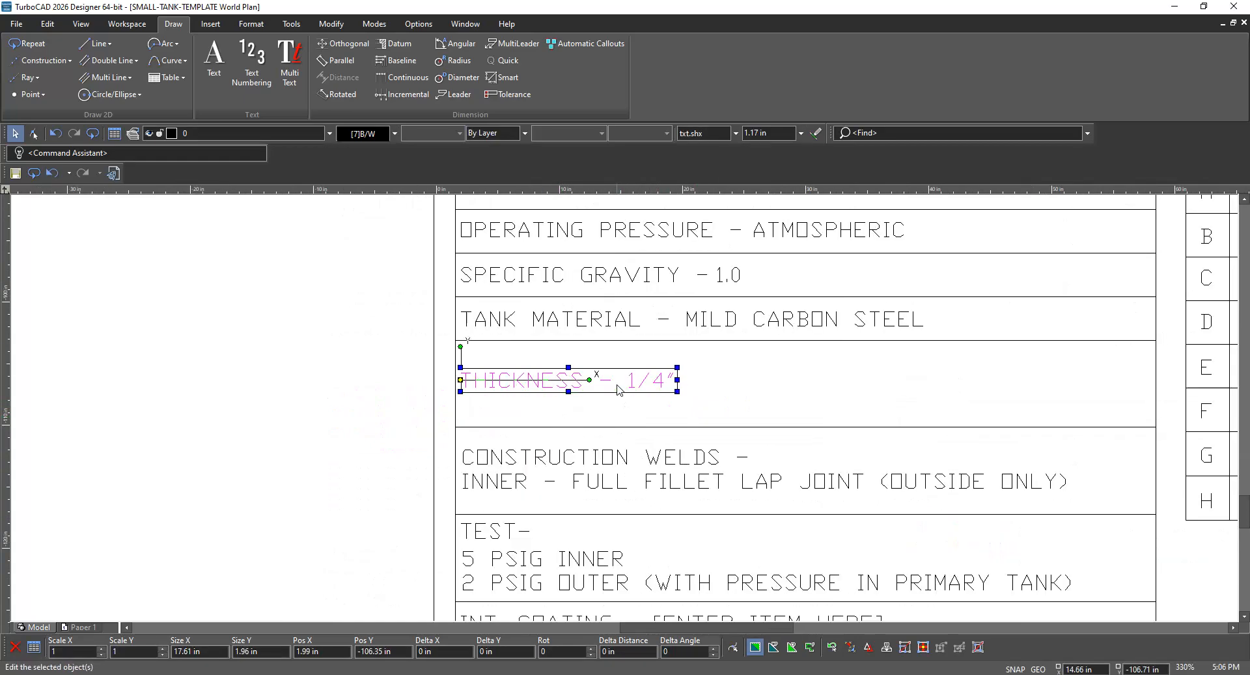
left_click_drag(616, 385, 616, 387)
left_click(739, 391)
scroll(741, 393, "down", 1)
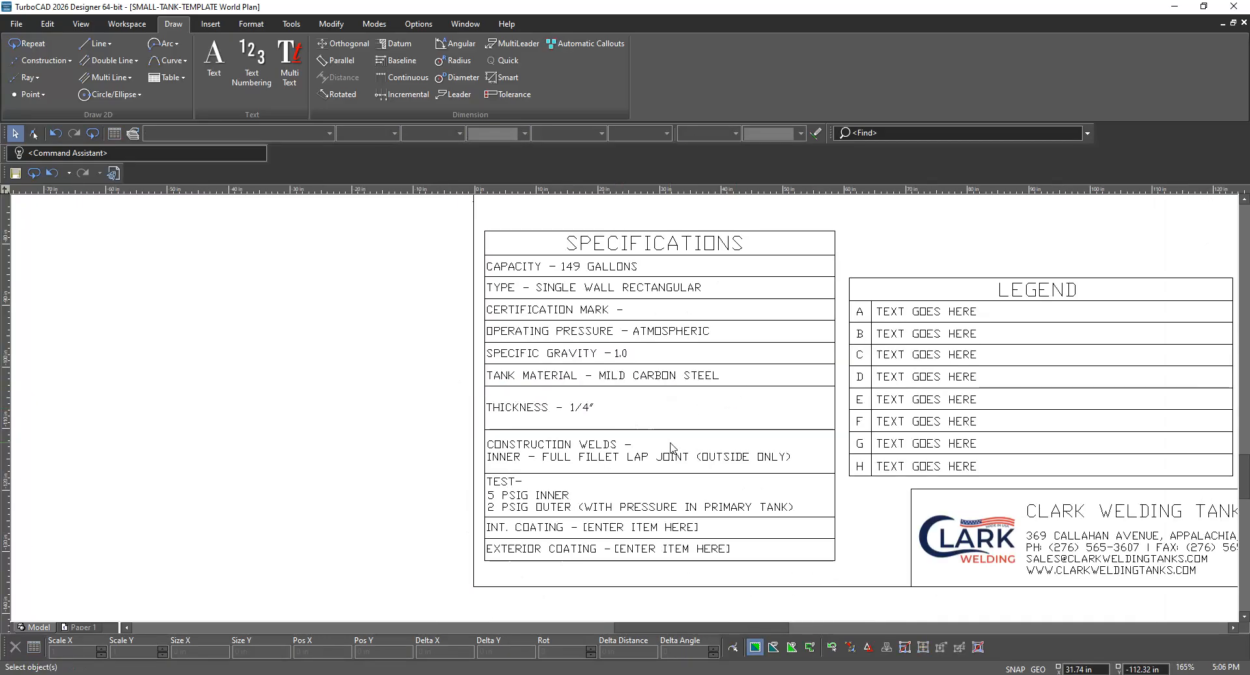
left_click(531, 512)
double_click(531, 510)
left_click(626, 433)
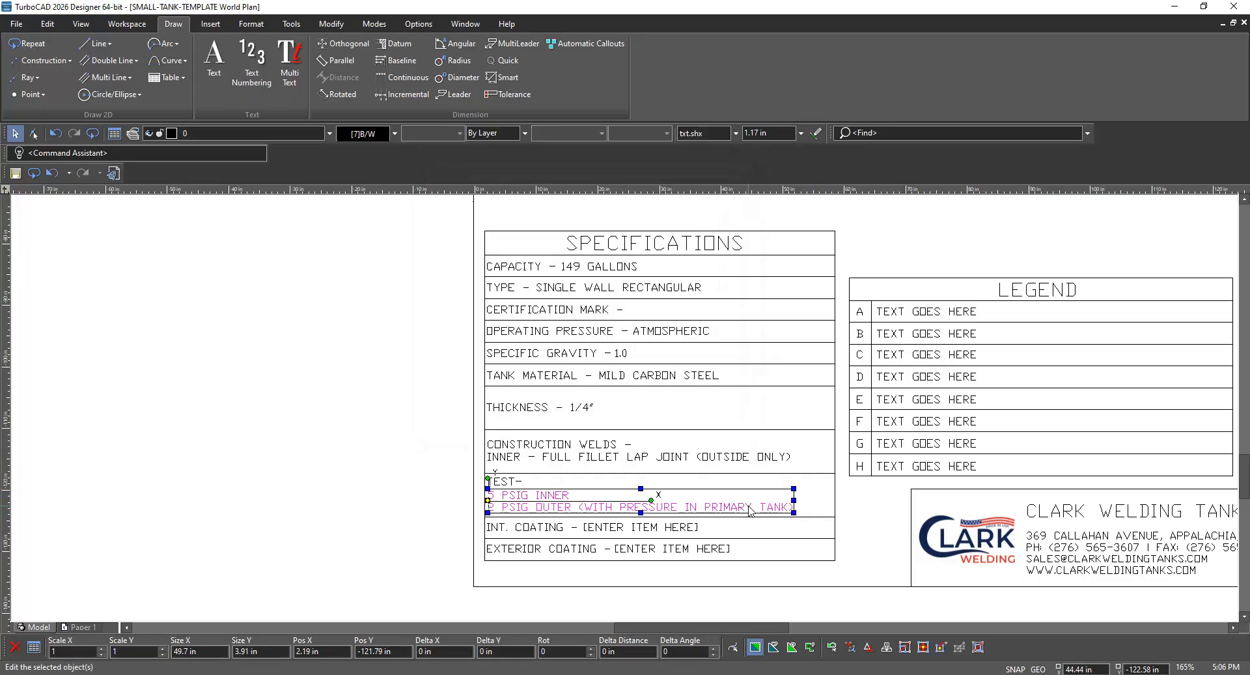
left_click(806, 489)
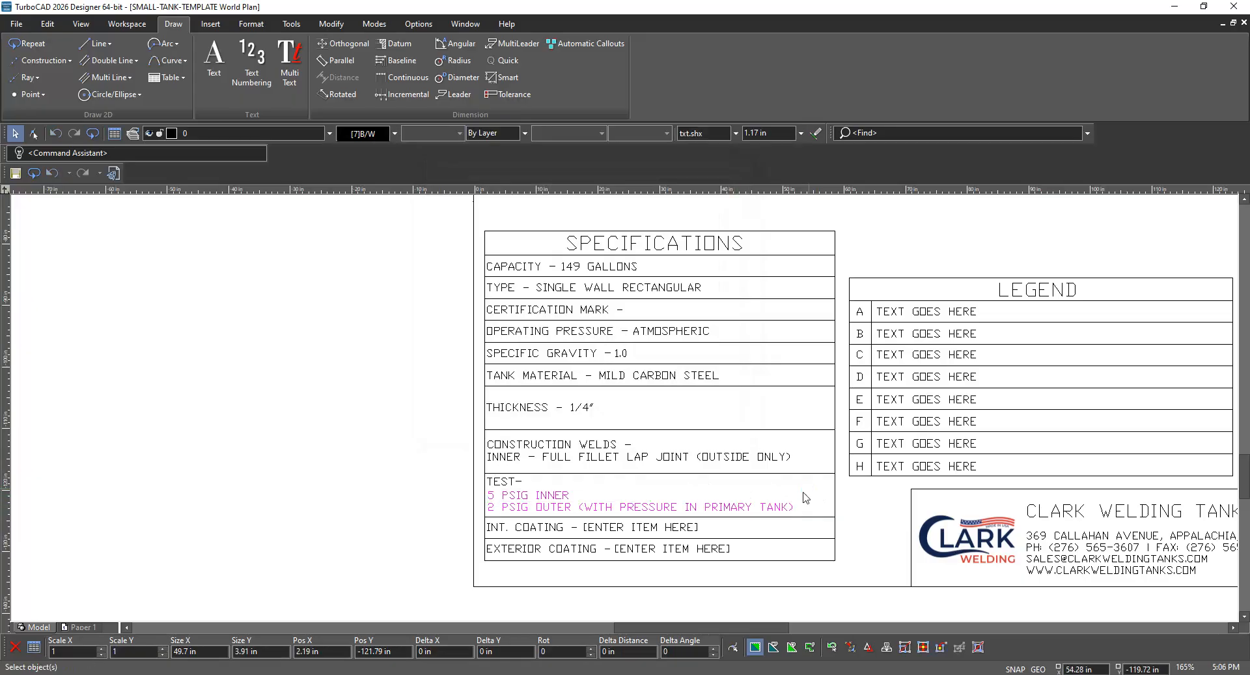
left_click(559, 506)
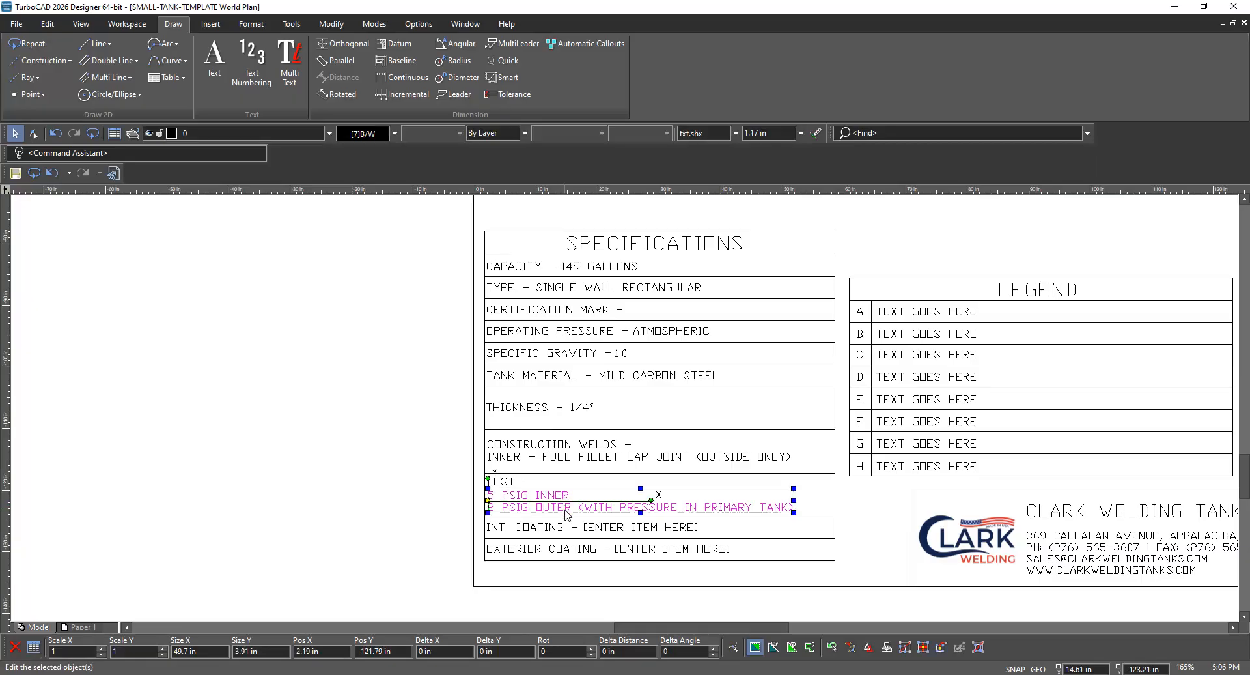
right_click(566, 514)
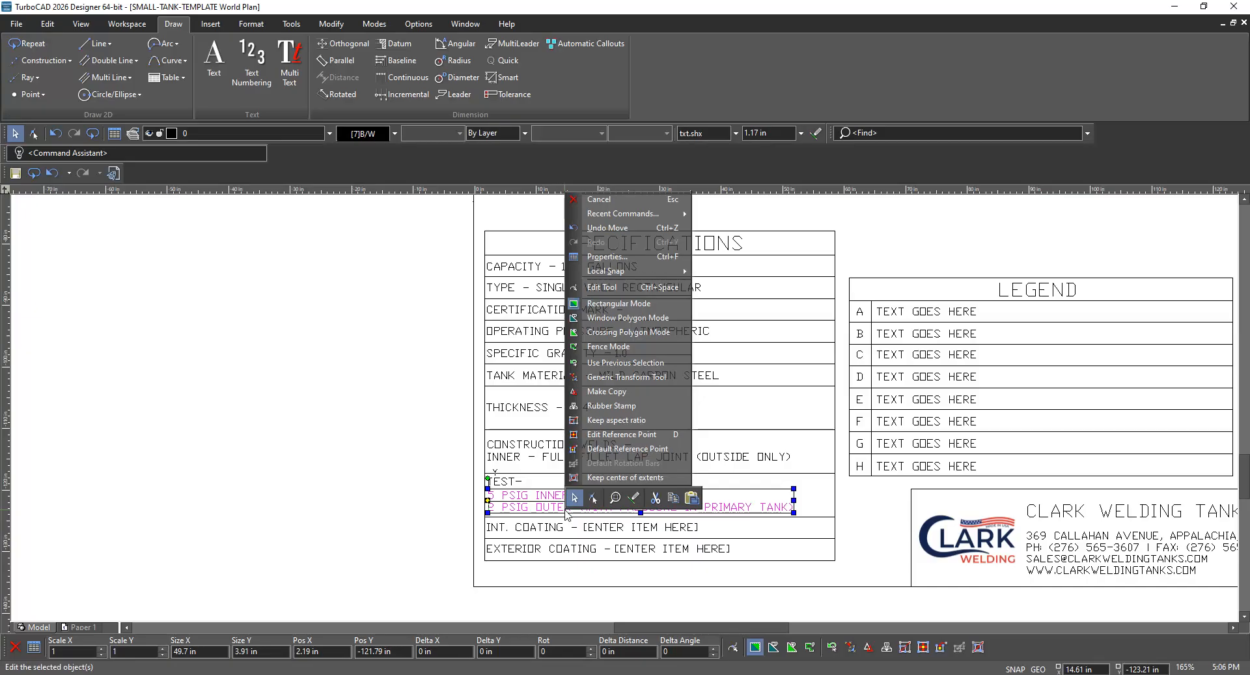
left_click(825, 504)
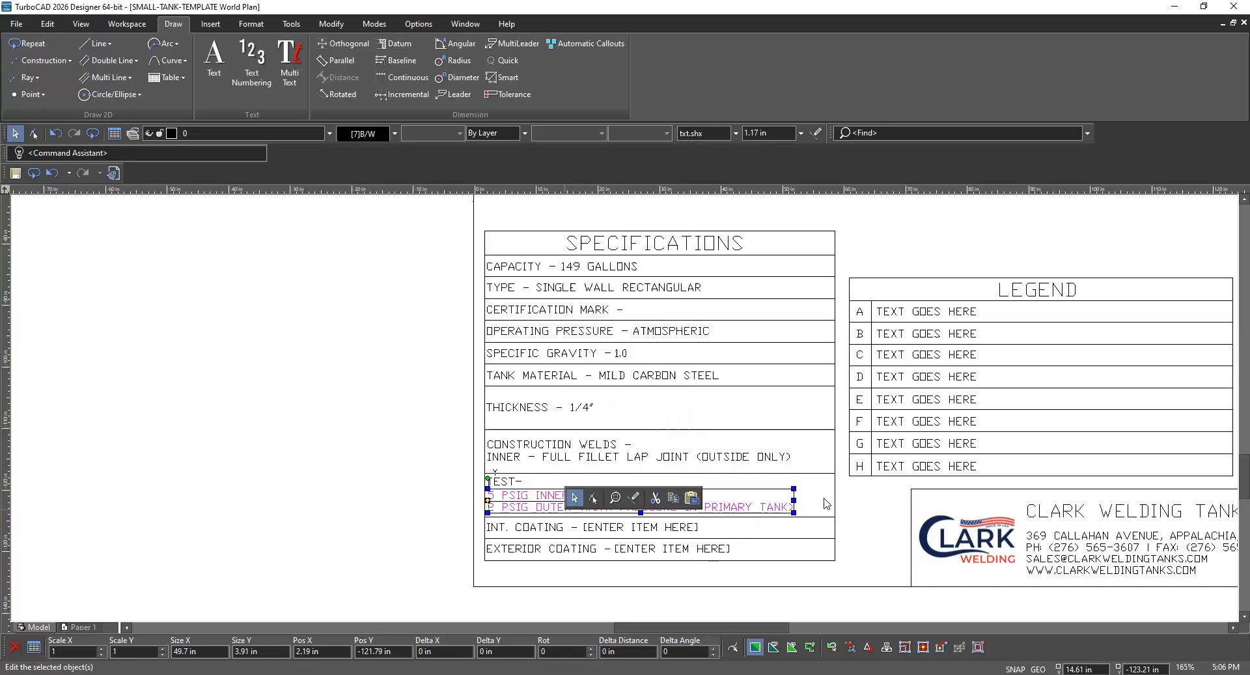
left_click(822, 503)
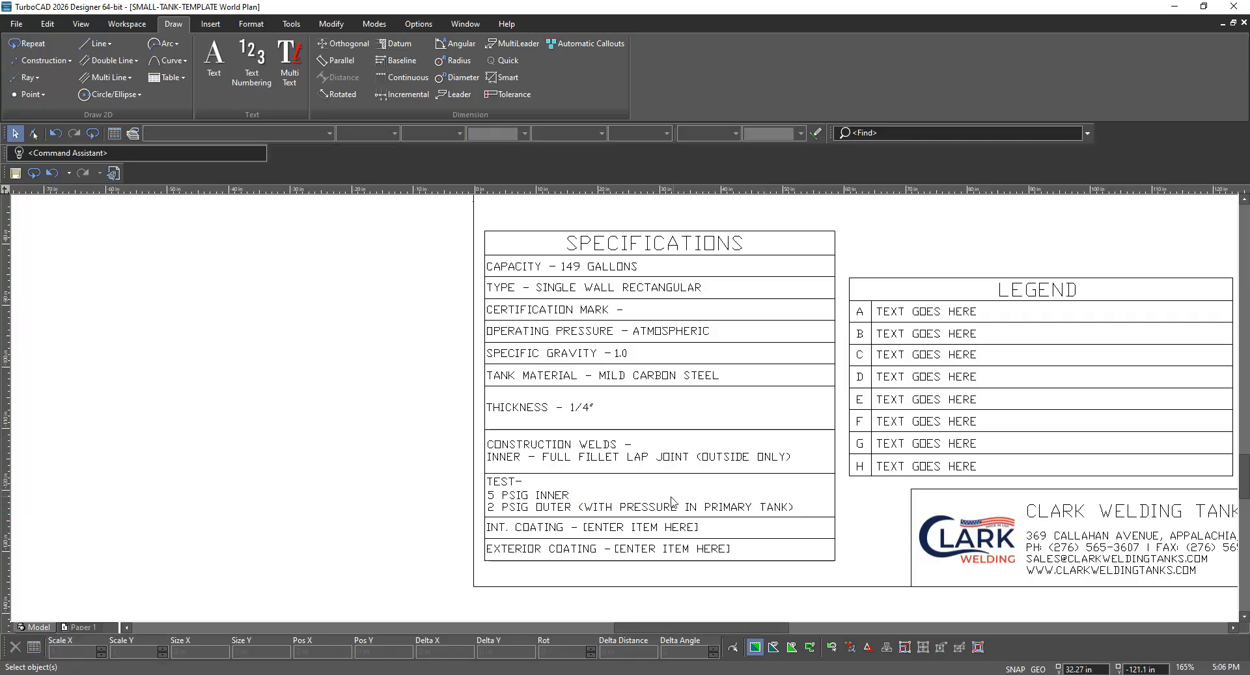
Remove the OUTER line from the TEST row text in the SPECIFICATIONS table, keeping only "5 PSIG INNER"
left_click(633, 505)
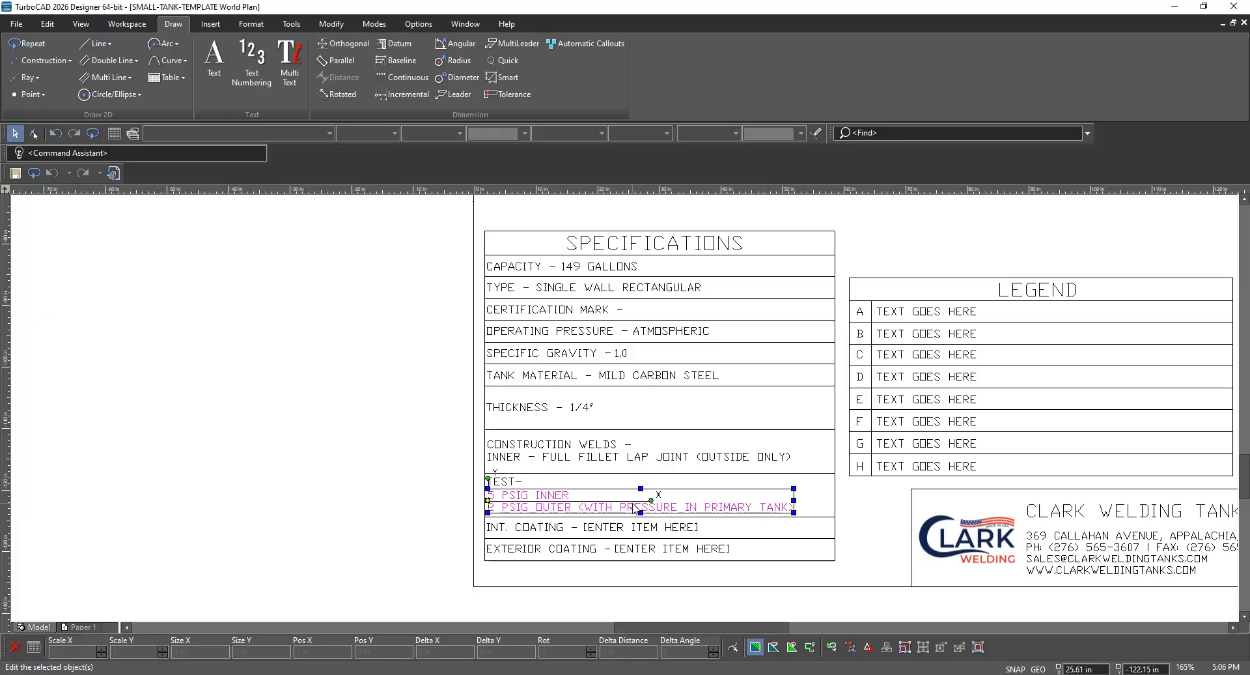
right_click(710, 503)
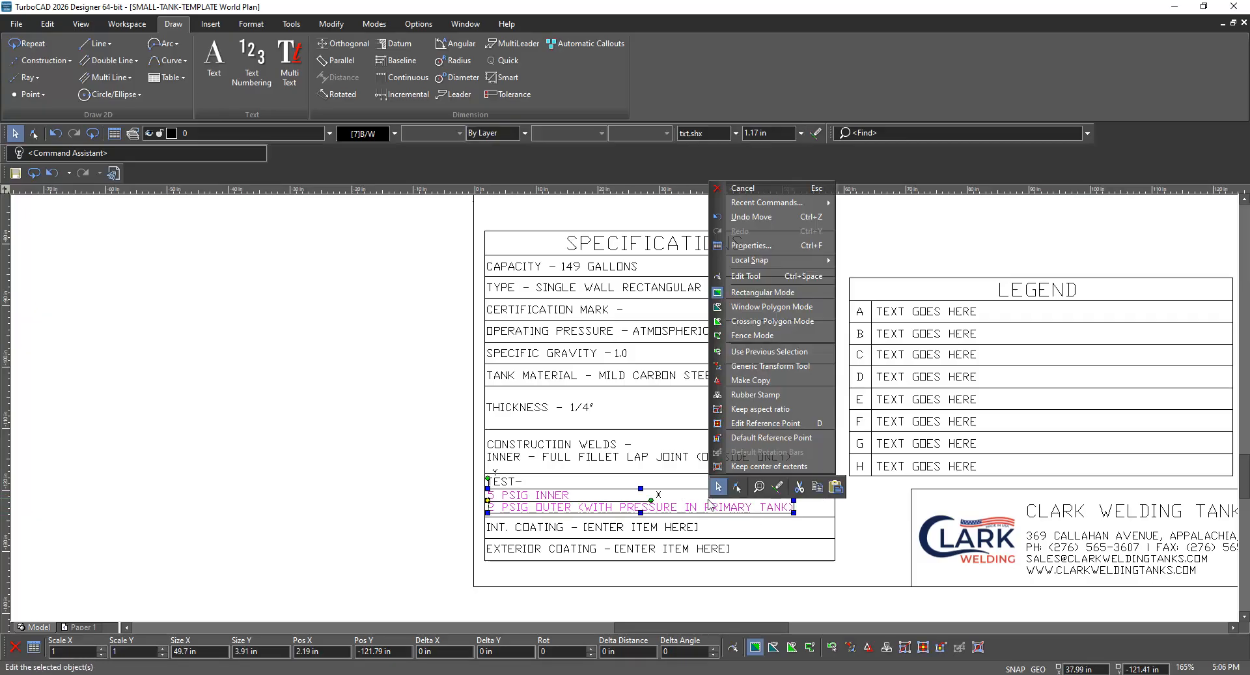
left_click(757, 276)
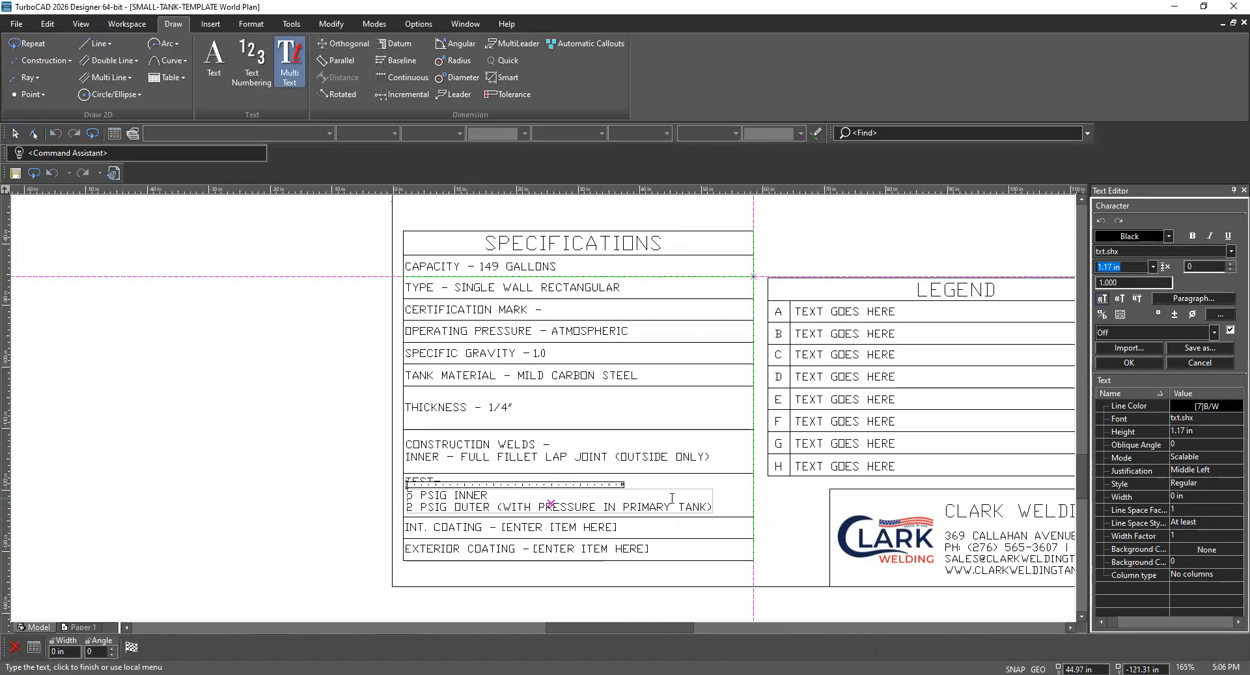
left_click(712, 507)
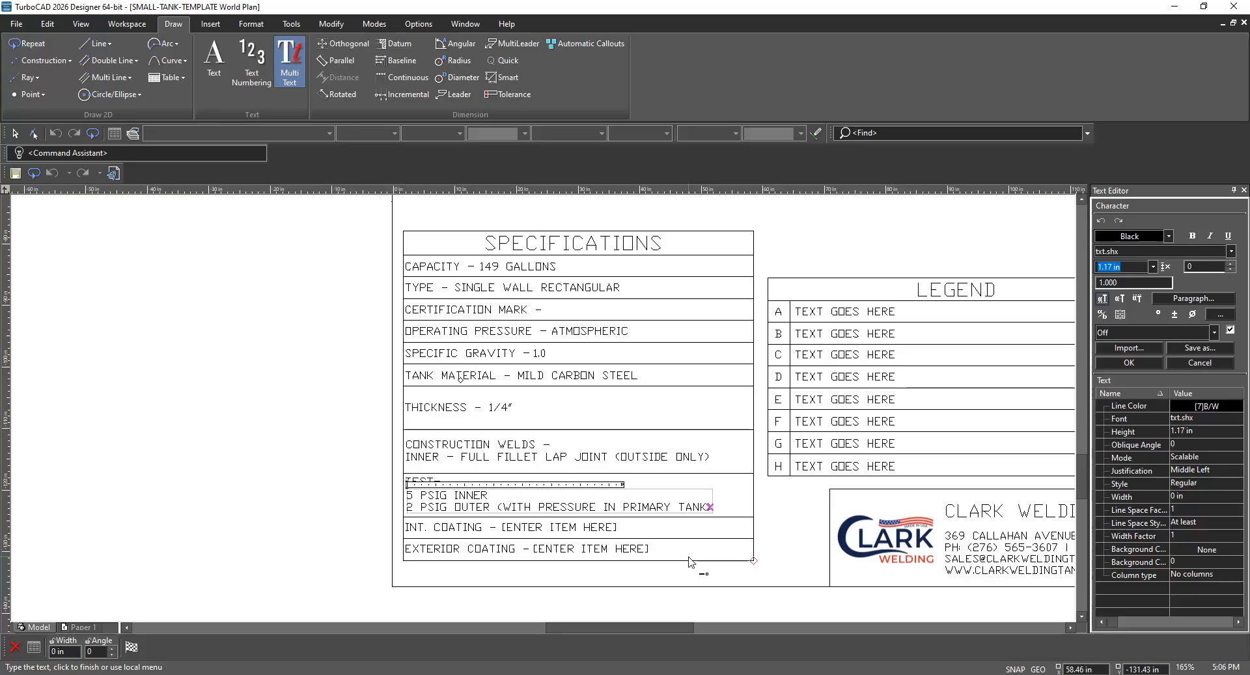
key("BackSpace")
key("BackSpace")
key("BackSpace")
key("BackSpace")
key("BackSpace")
key("BackSpace")
key("BackSpace")
key("BackSpace")
key("BackSpace")
key("BackSpace")
key("BackSpace")
key("BackSpace")
key("BackSpace")
key("BackSpace")
key("BackSpace")
key("BackSpace")
key("BackSpace")
key("BackSpace")
key("BackSpace")
key("BackSpace")
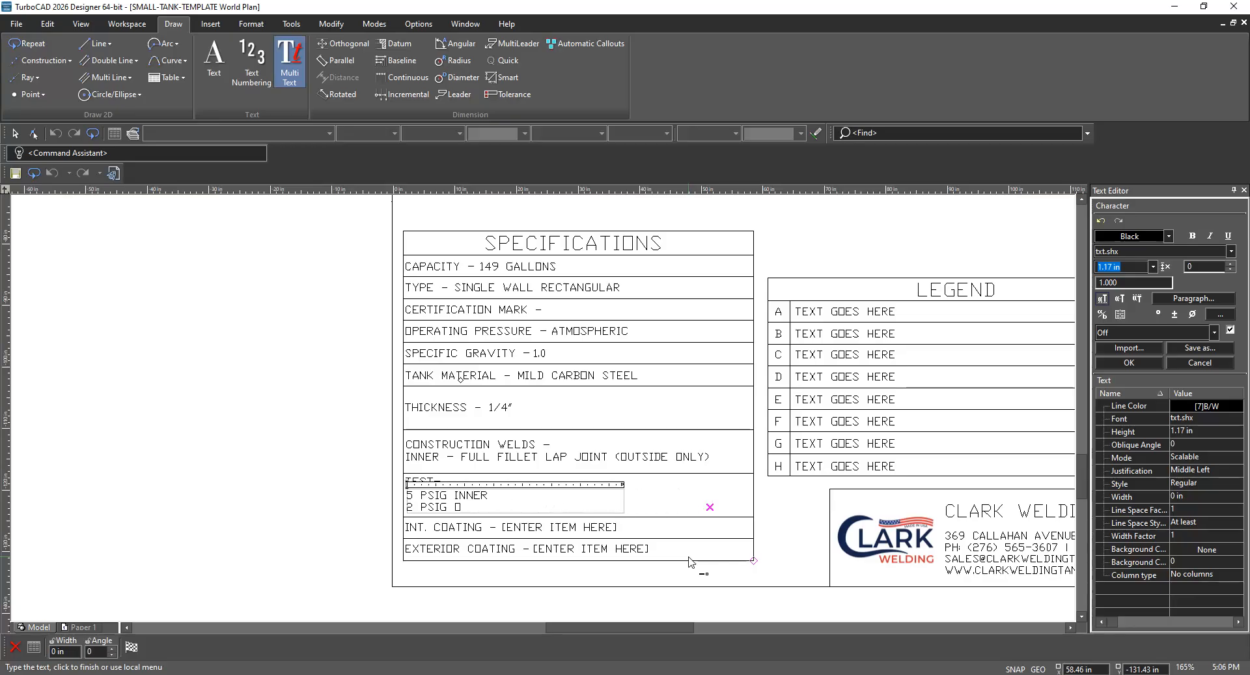
key("BackSpace")
key("BackSpace")
key("BackSpace")
key("BackSpace")
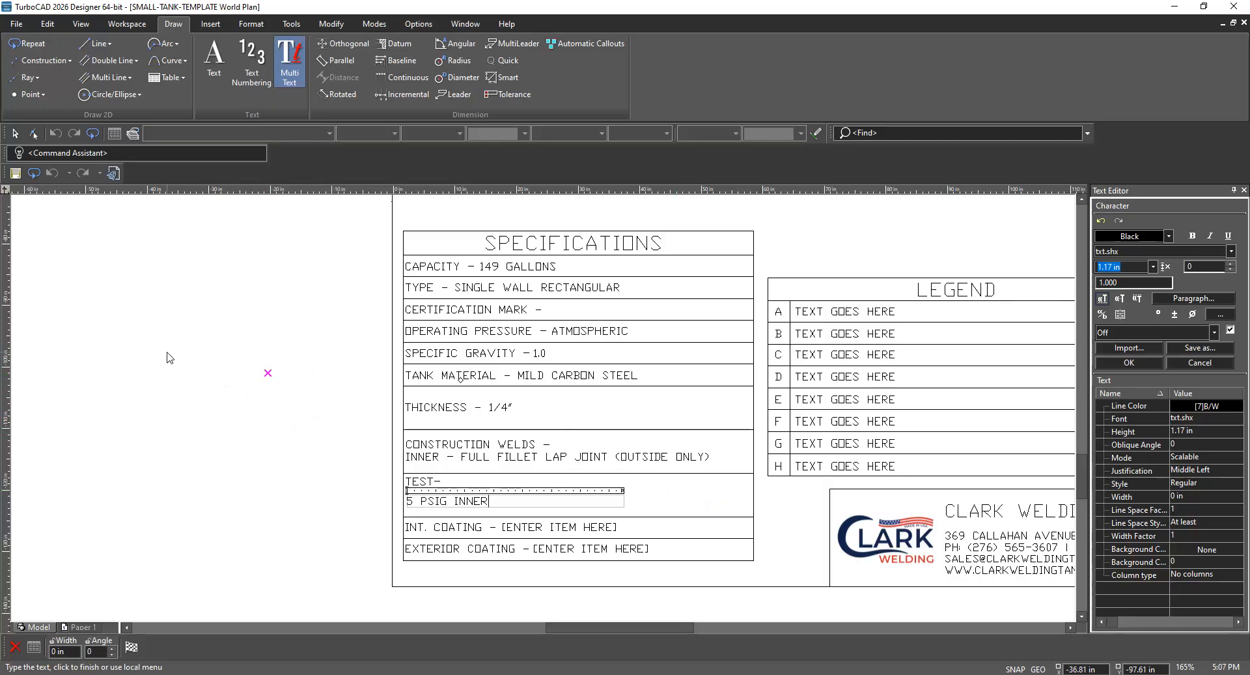
left_click(17, 134)
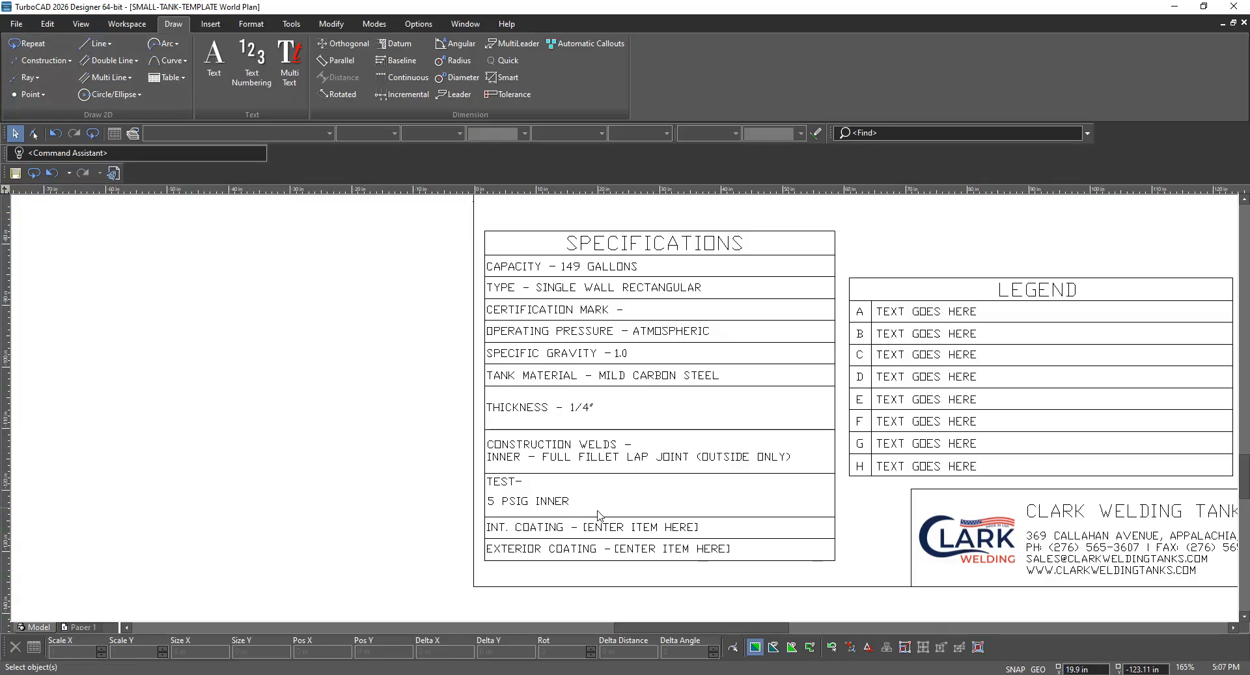
Replace the INT. COATING placeholder in the SPECIFICATIONS table with "NONE"
left_click(617, 529)
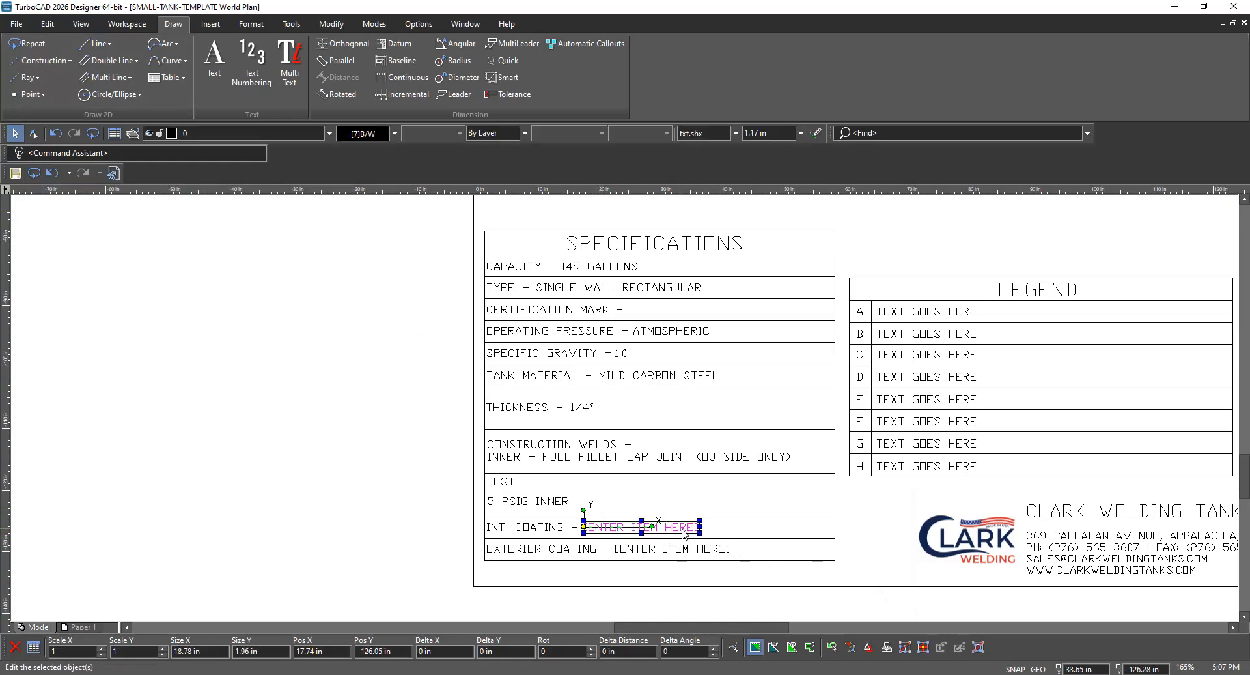
double_click(684, 532)
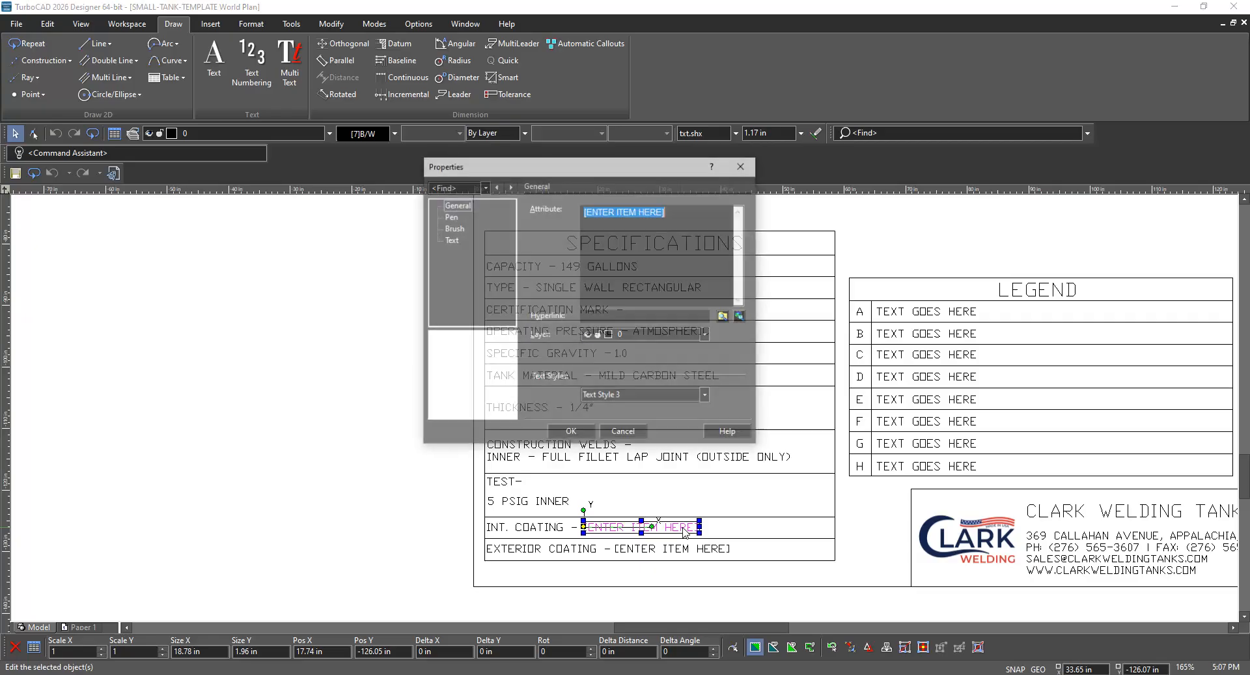
type("NONE")
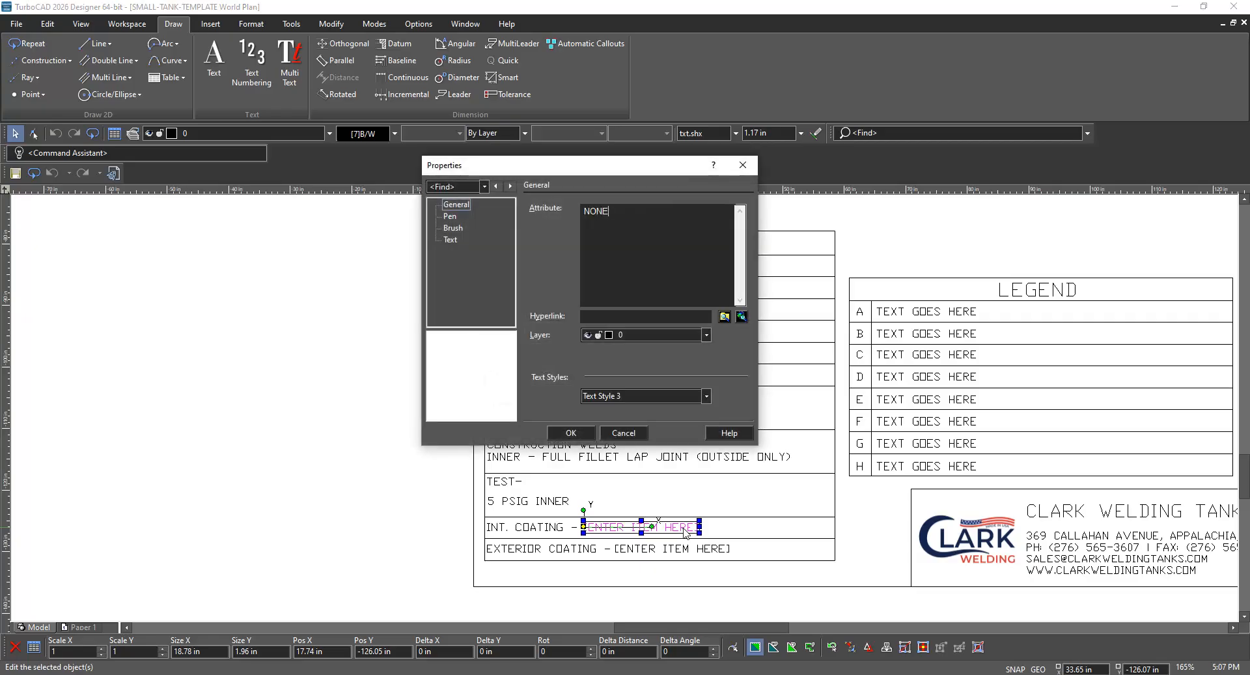
left_click(567, 433)
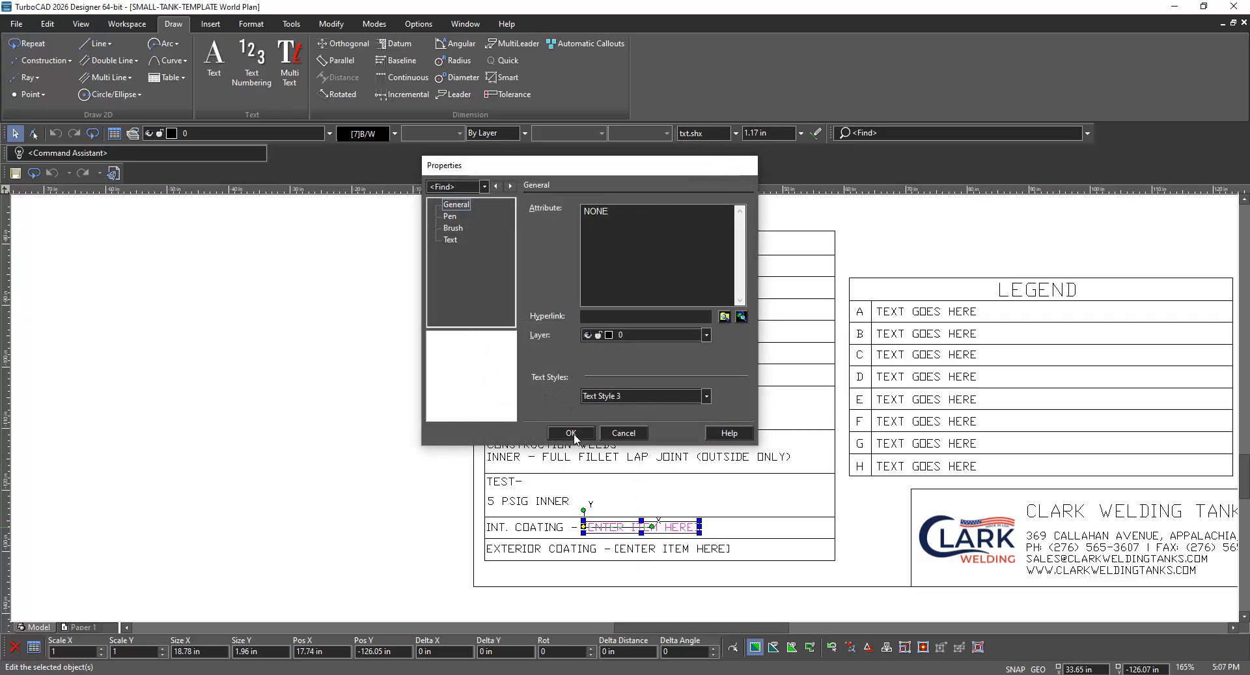
Replace the EXTERIOR COATING placeholder with "ZINC RED OXIDE PRIMER" and deselect the text
left_click(690, 550)
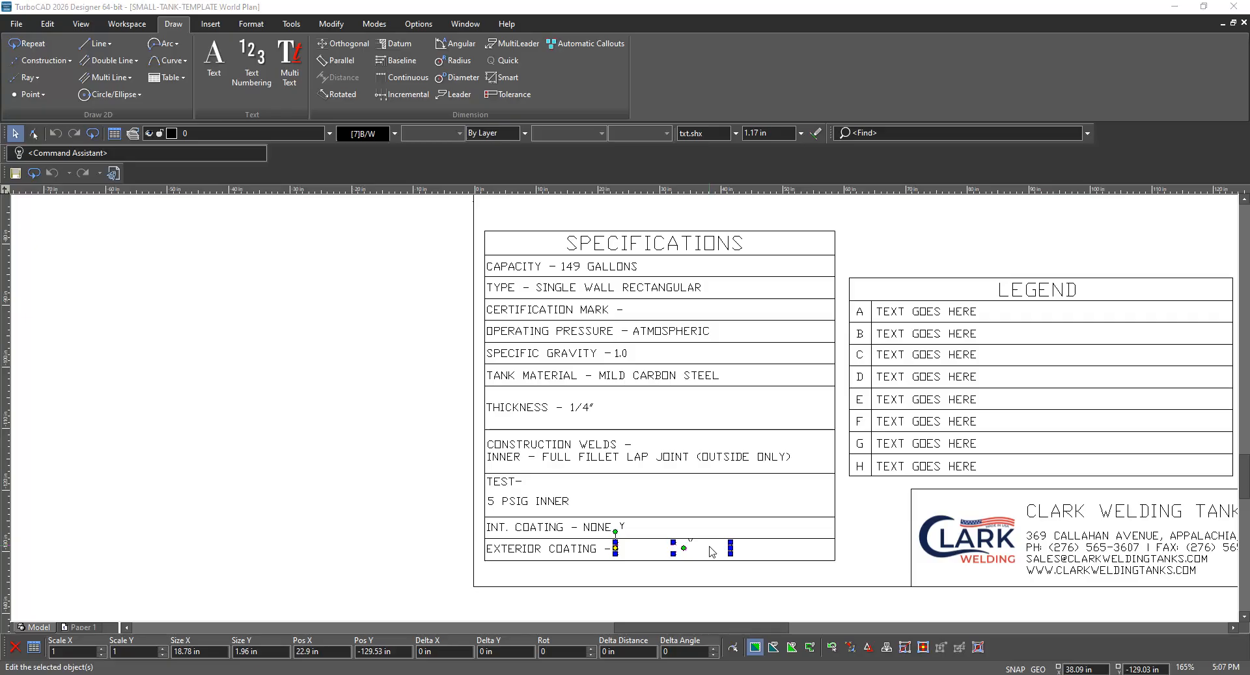
double_click(712, 550)
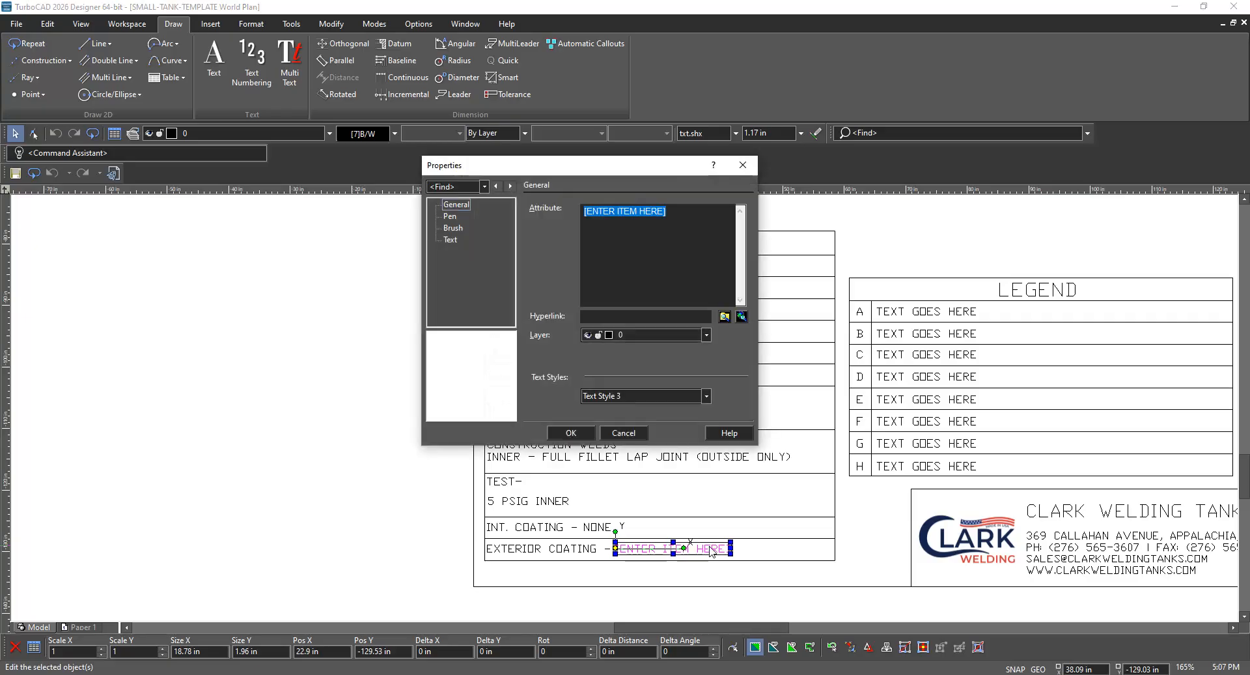
type("ZINC RED OXID")
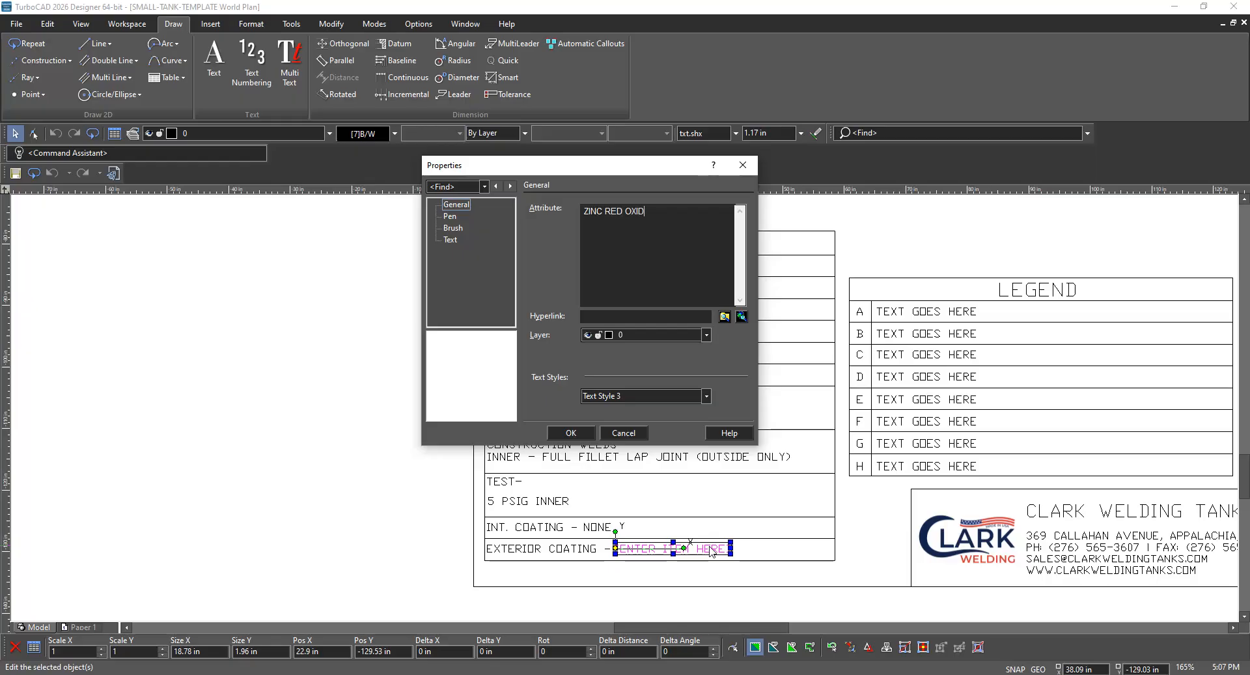
type("IMER")
left_click(568, 433)
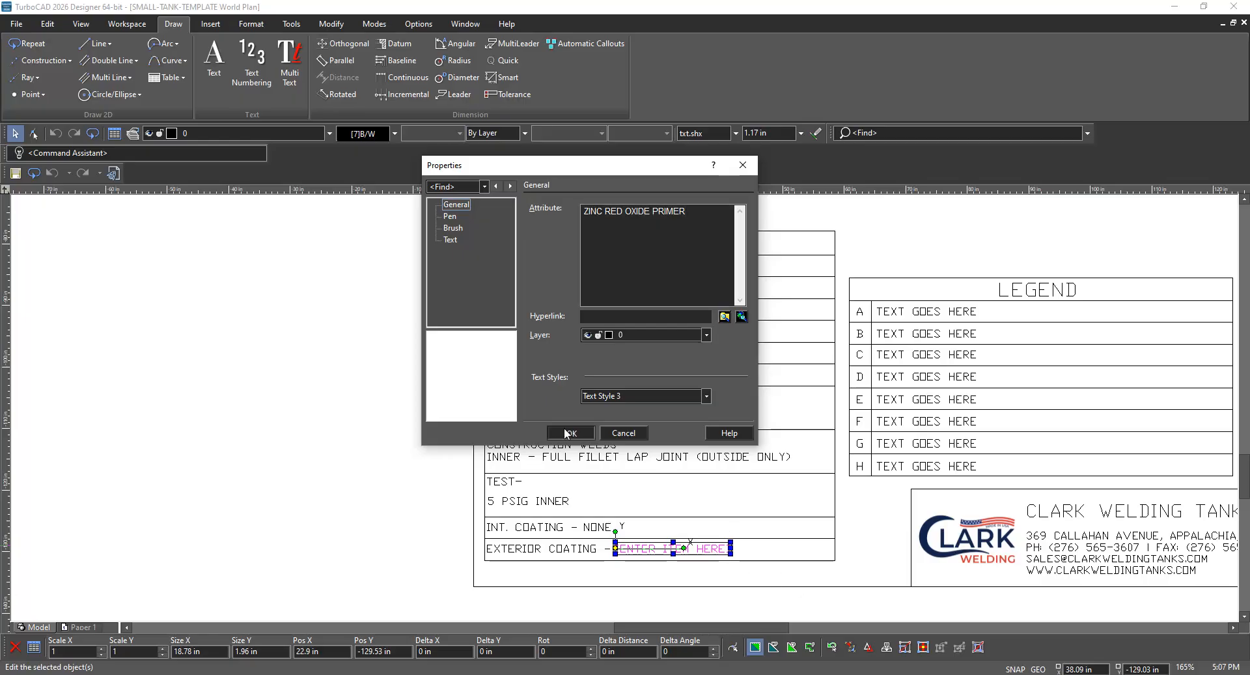
left_click(883, 559)
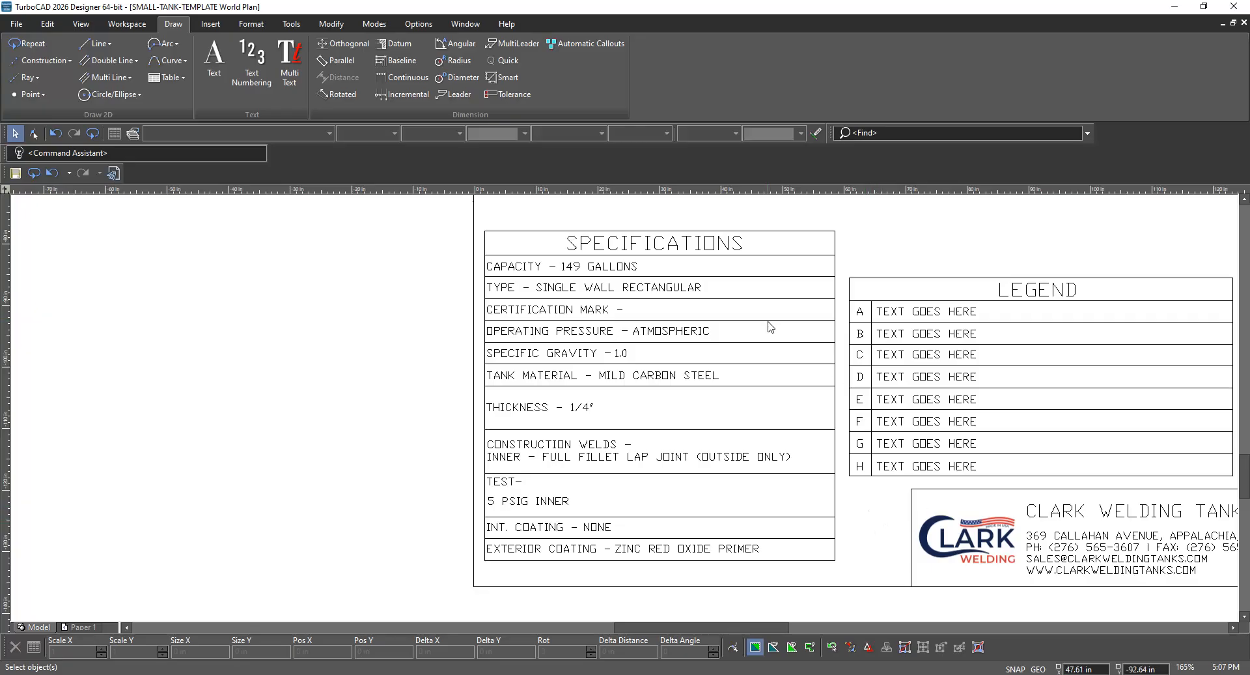
Start the Text tool for the area around the small upper-right circle in the TOP view and open the font choices
scroll(1032, 398, "down", 2)
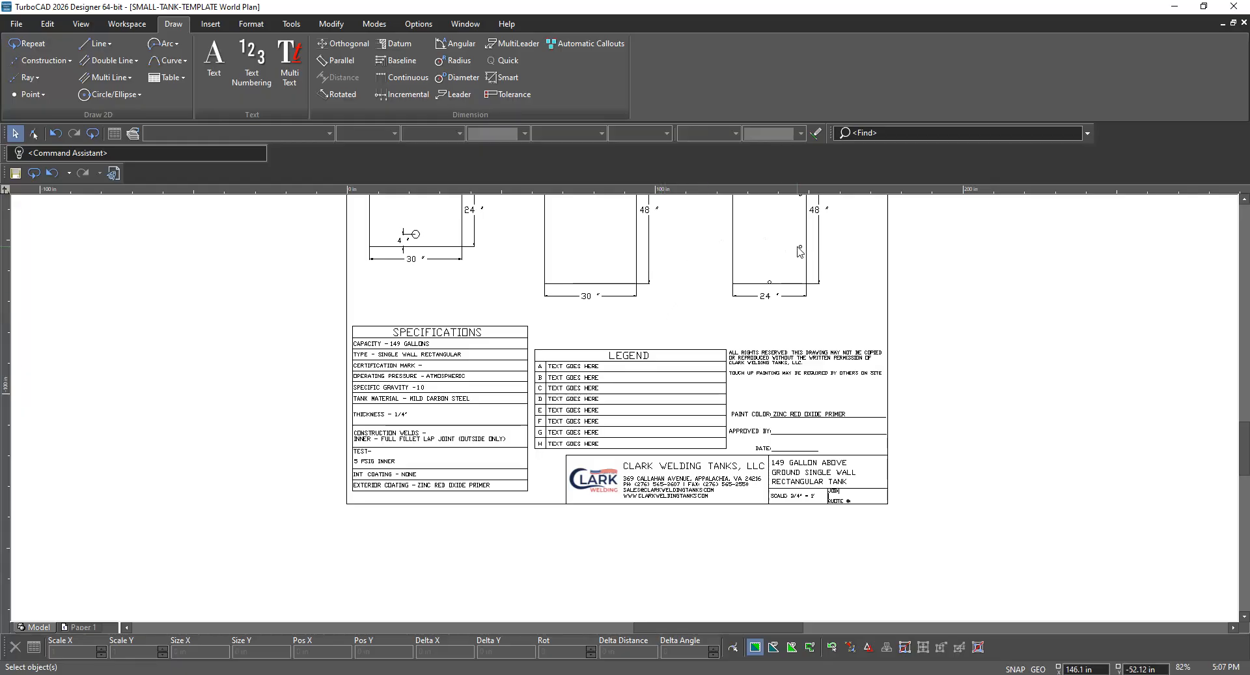
scroll(627, 413, "down", 2)
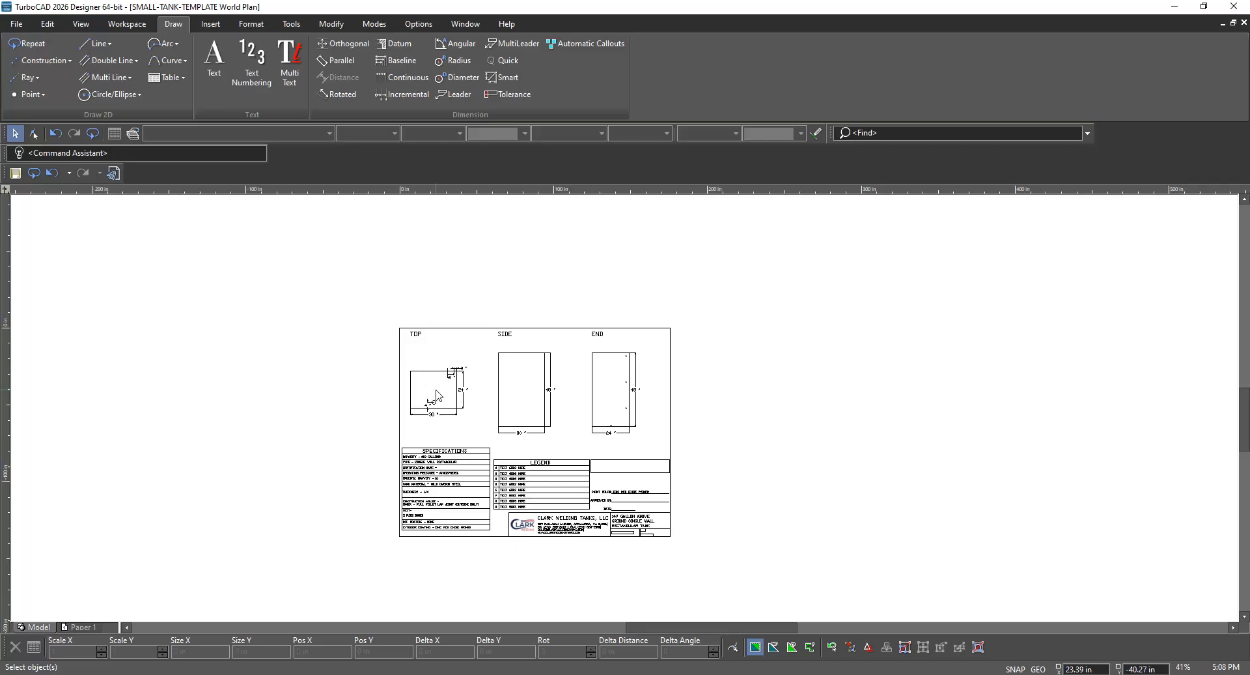
scroll(627, 413, "up", 5)
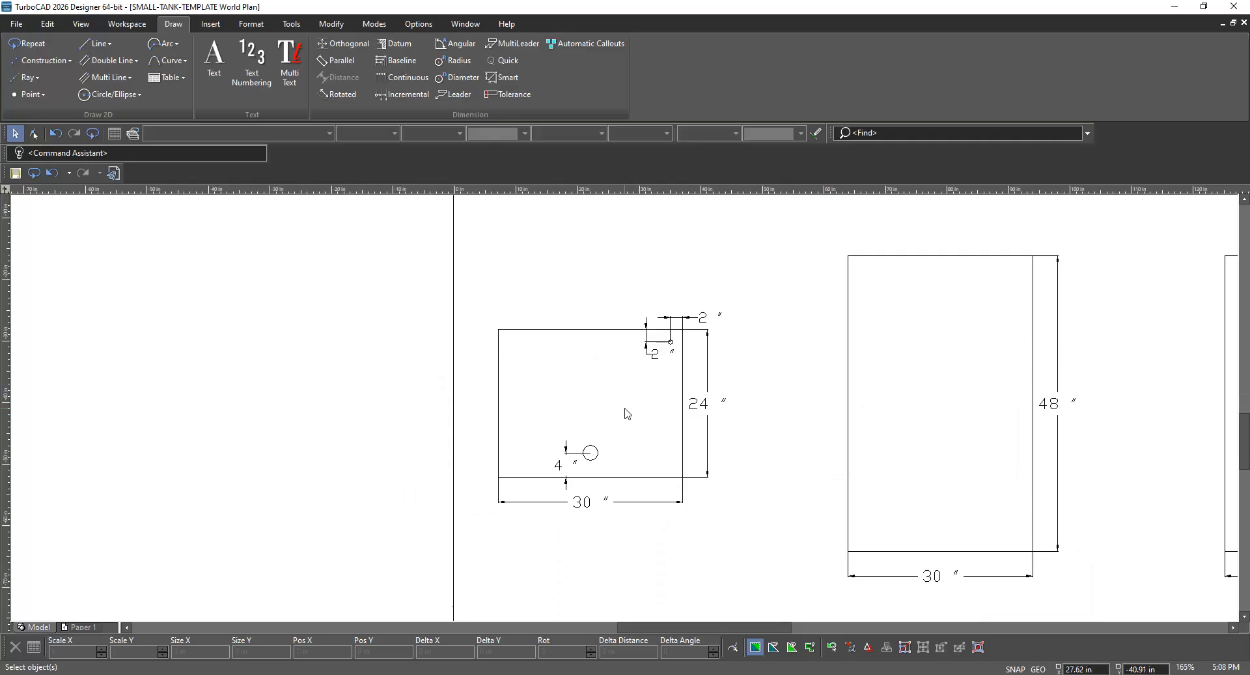
scroll(628, 413, "up", 2)
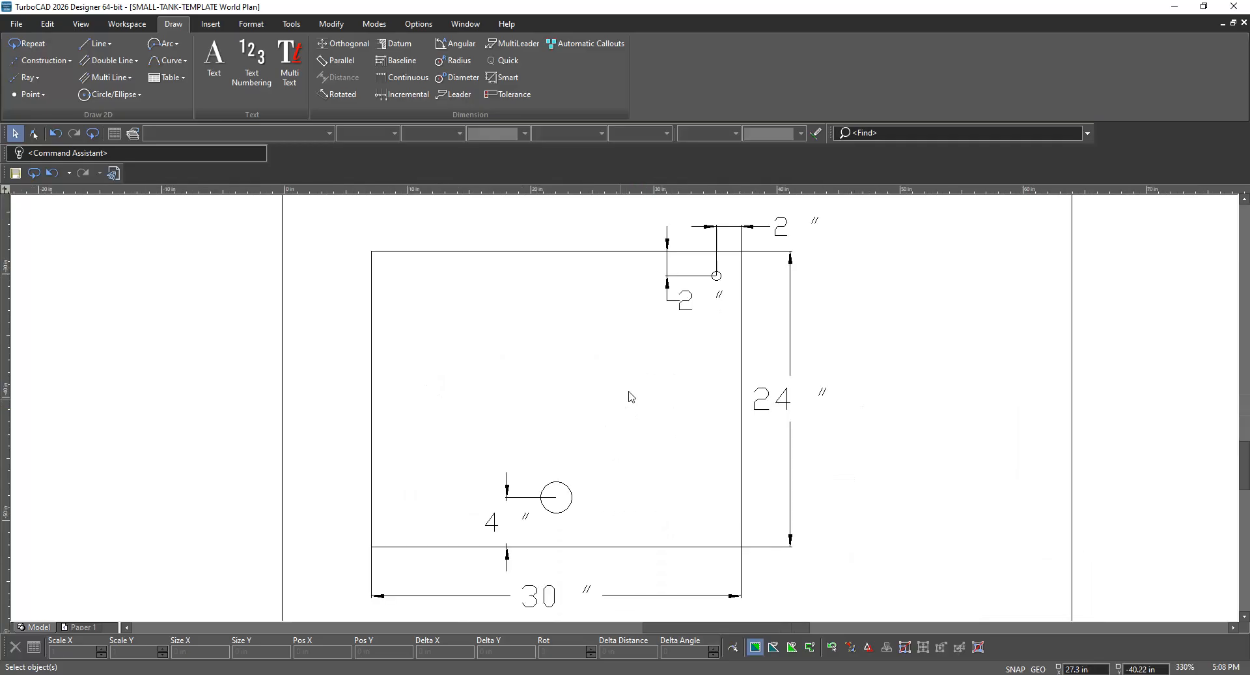
scroll(630, 413, "down", 1)
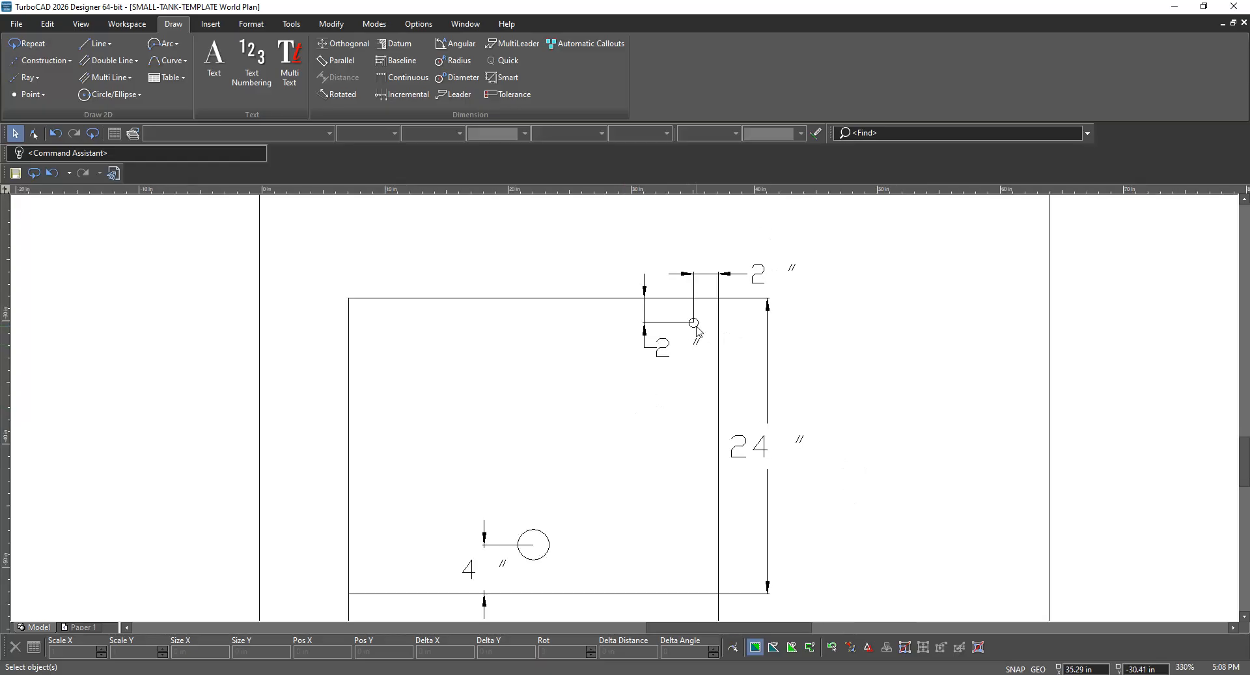
scroll(696, 325, "up", 1)
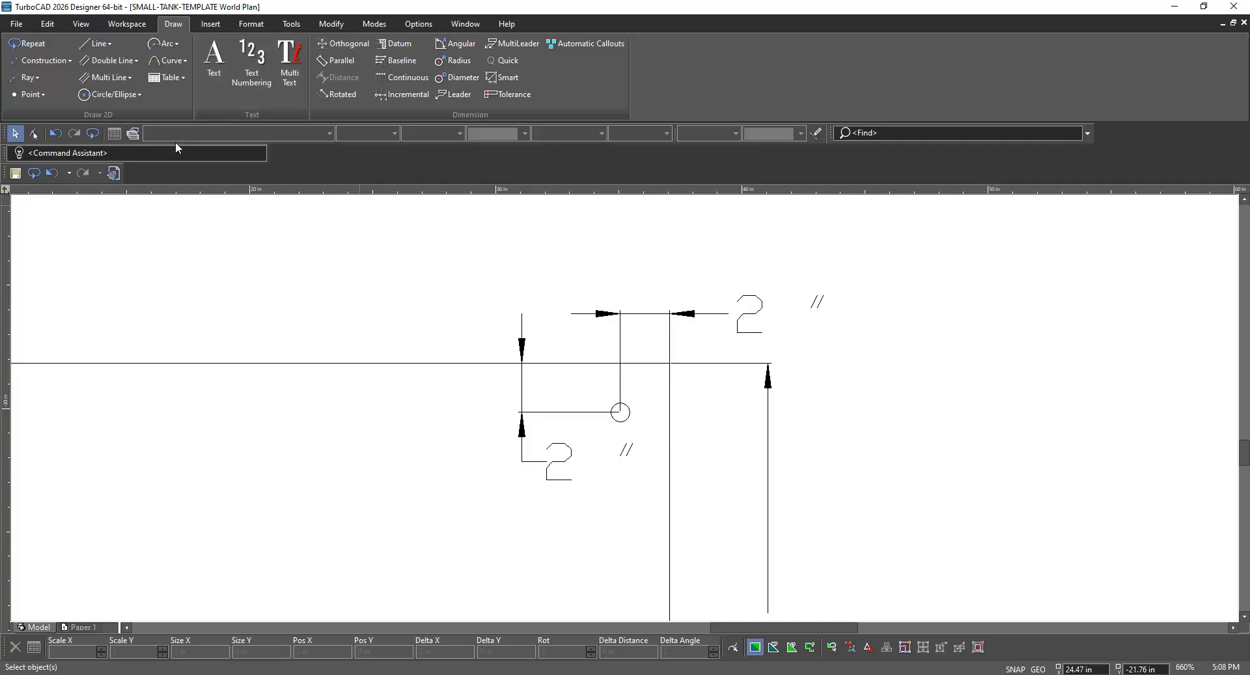
left_click(222, 59)
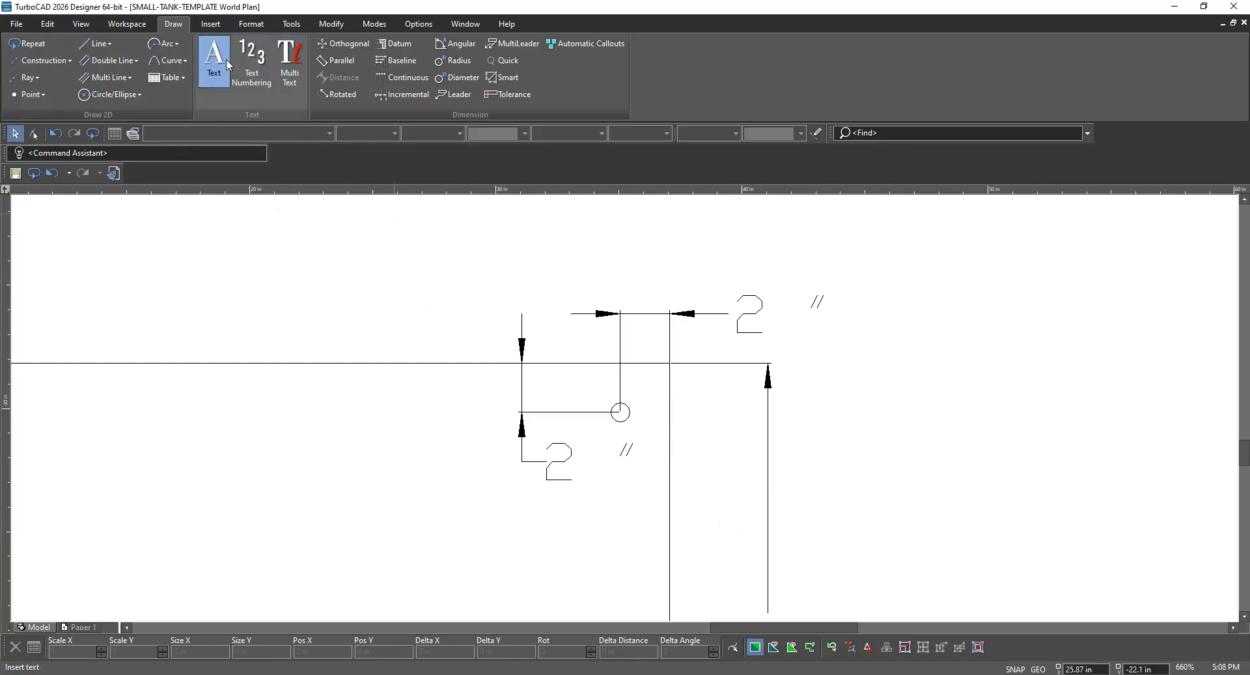
left_click(215, 71)
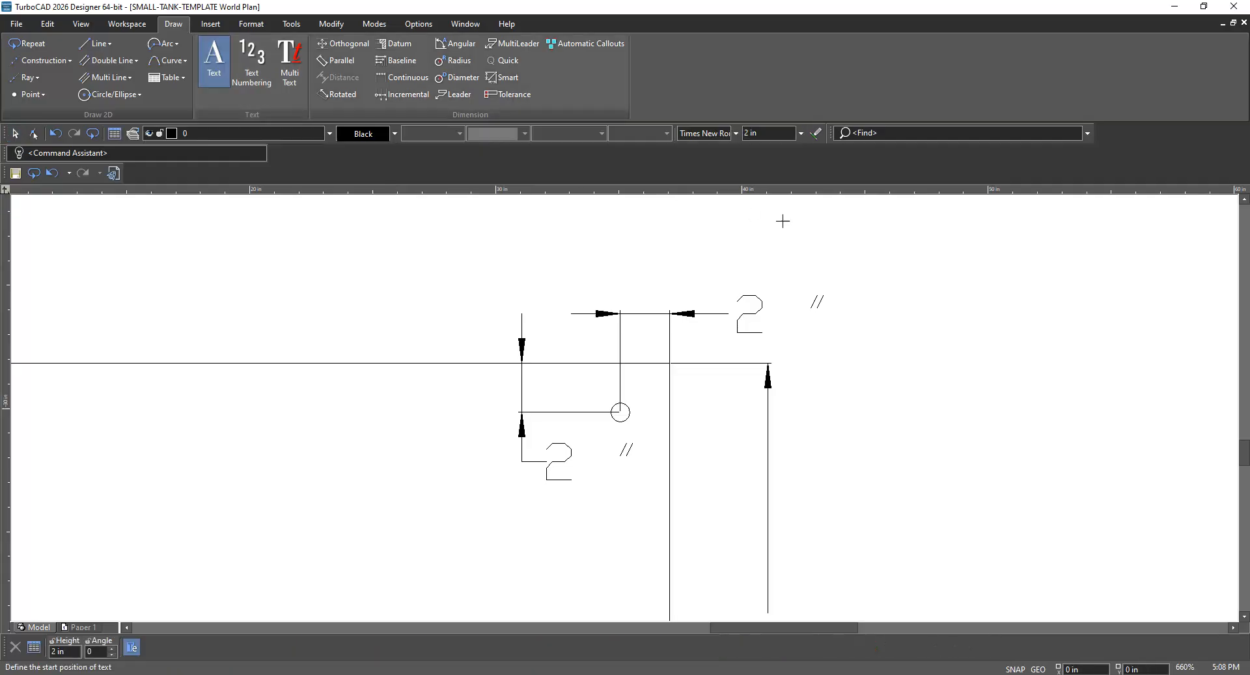
left_click(736, 134)
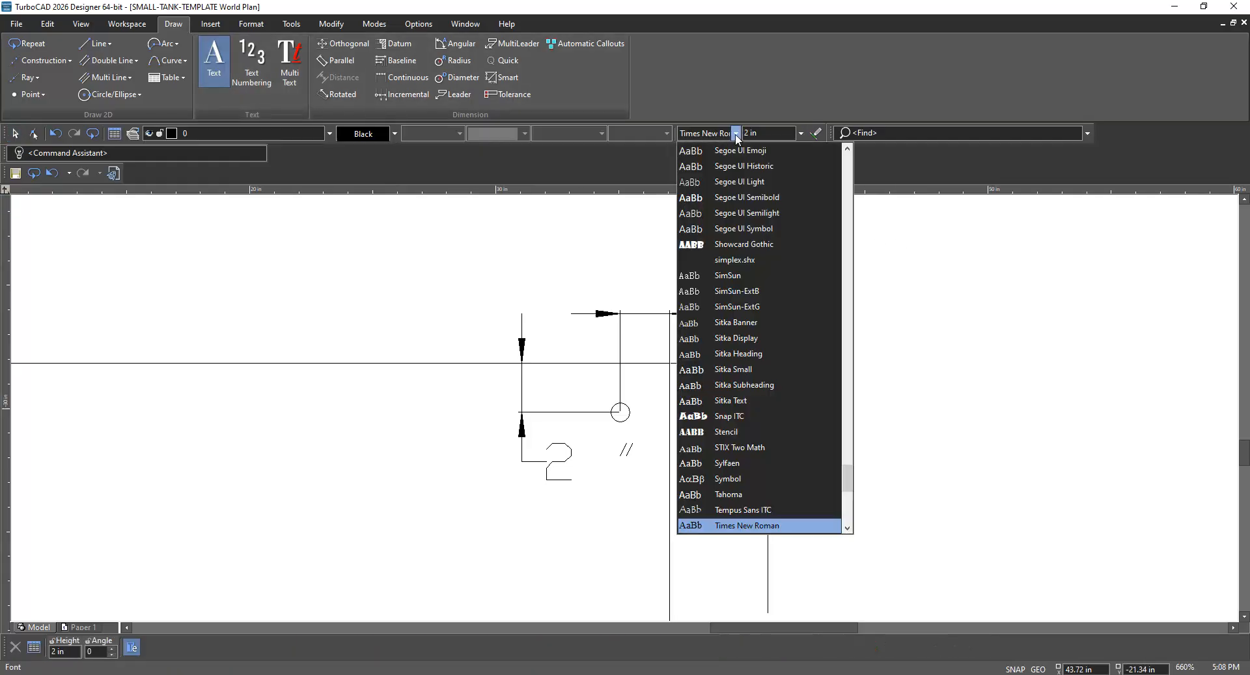
Set the text font to txt.shx and the text height to 1.5
scroll(763, 496, "down", 1)
scroll(763, 496, "down", 4)
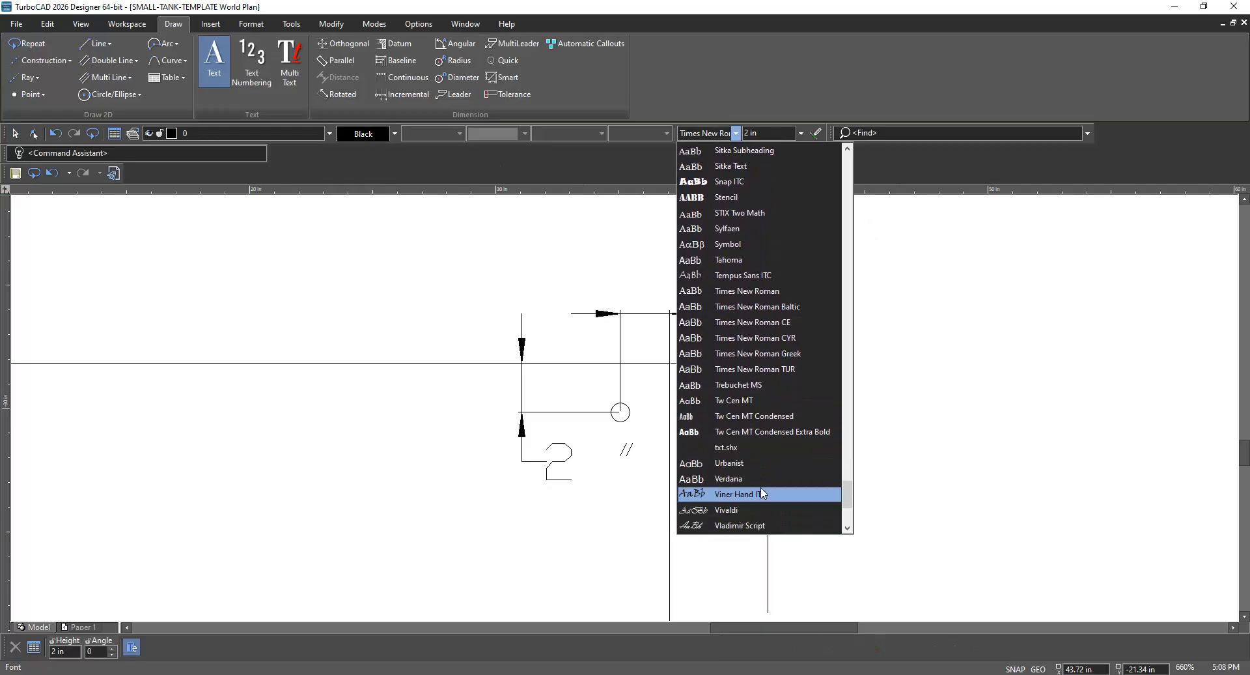
left_click(752, 447)
left_click(746, 133)
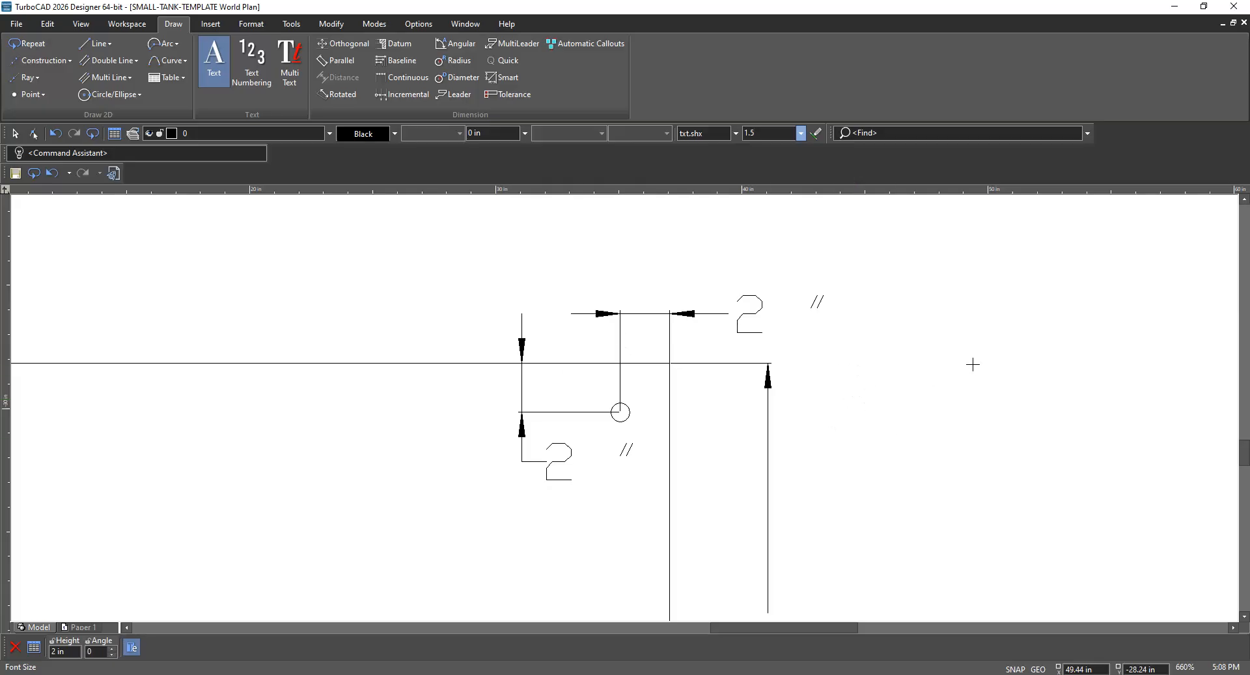
Place the text "A" at 1 in height in the empty space beside the 30 by 24 in plate
left_click(865, 381)
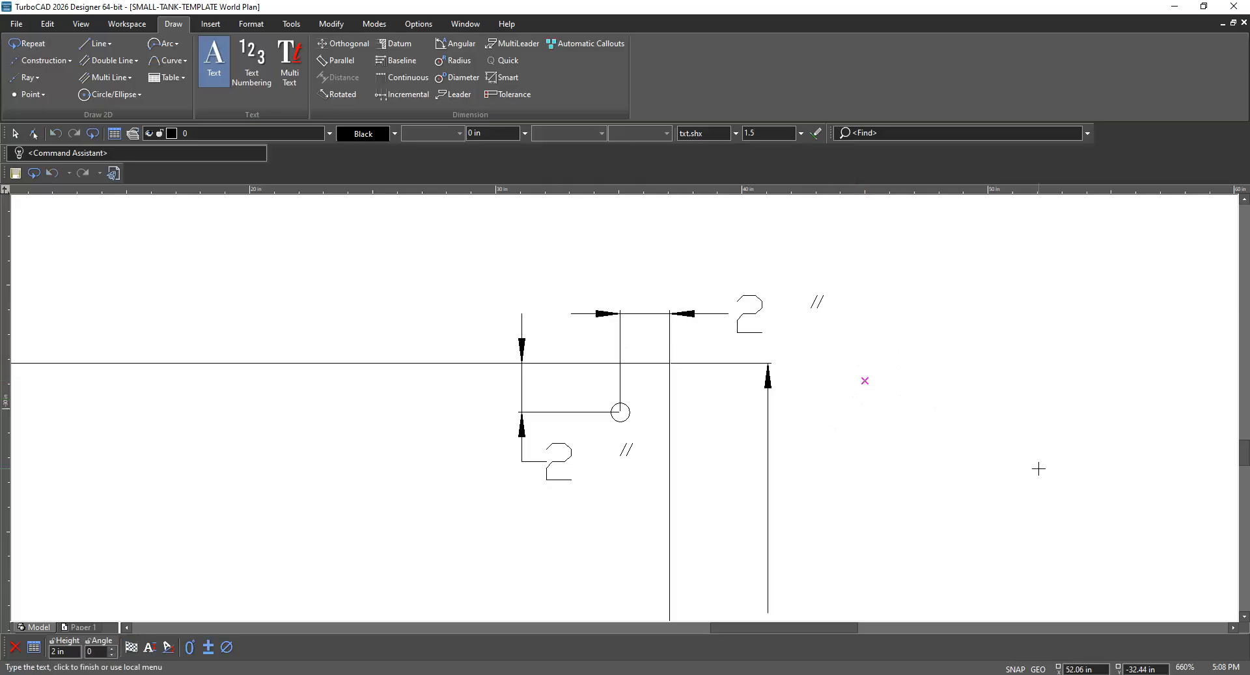
type("A")
left_click(801, 133)
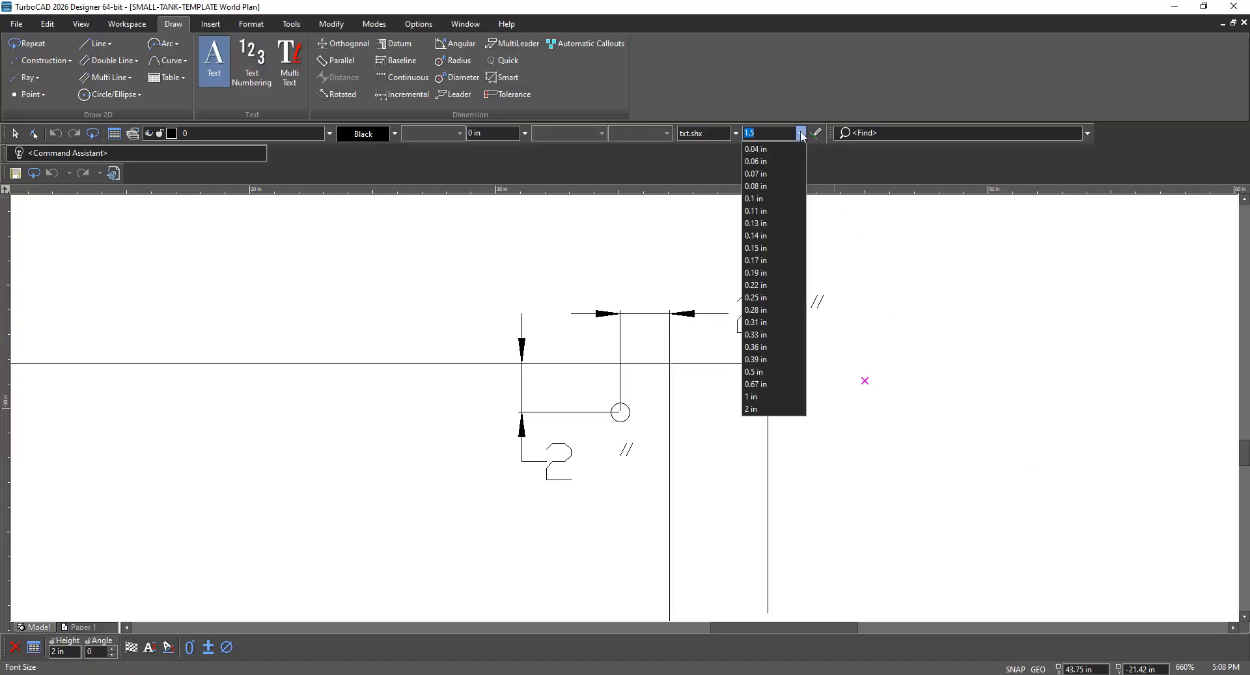
left_click(762, 397)
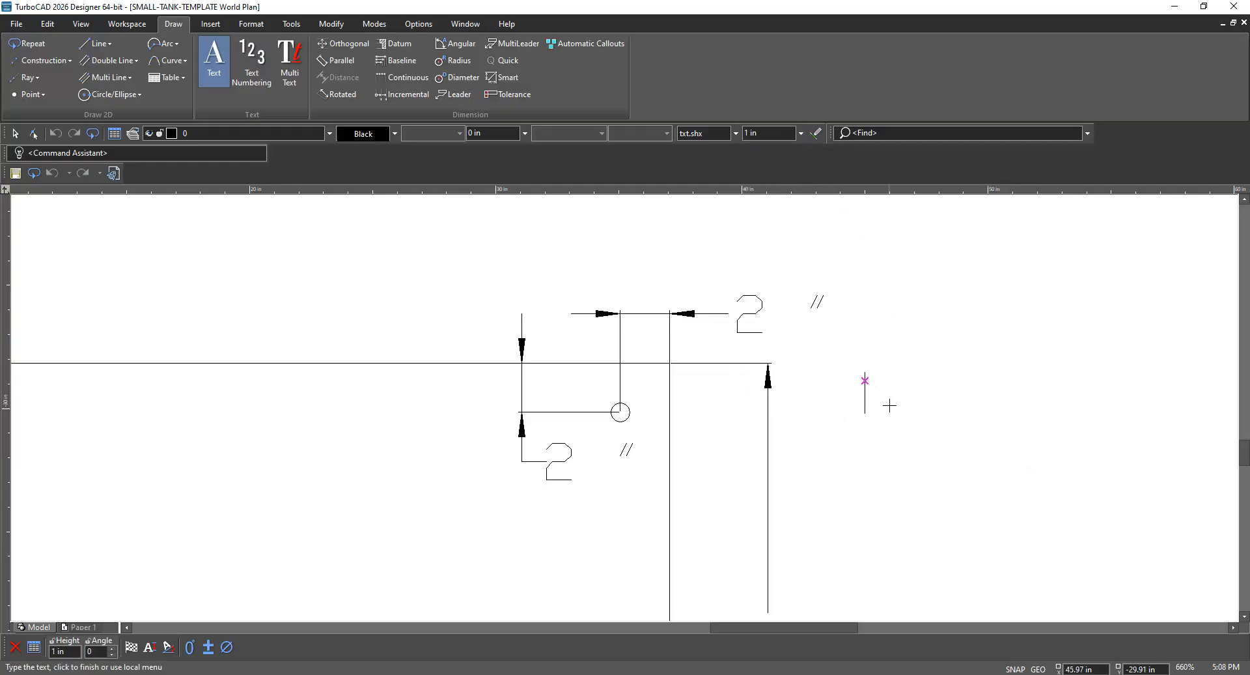
type("A")
left_click(15, 133)
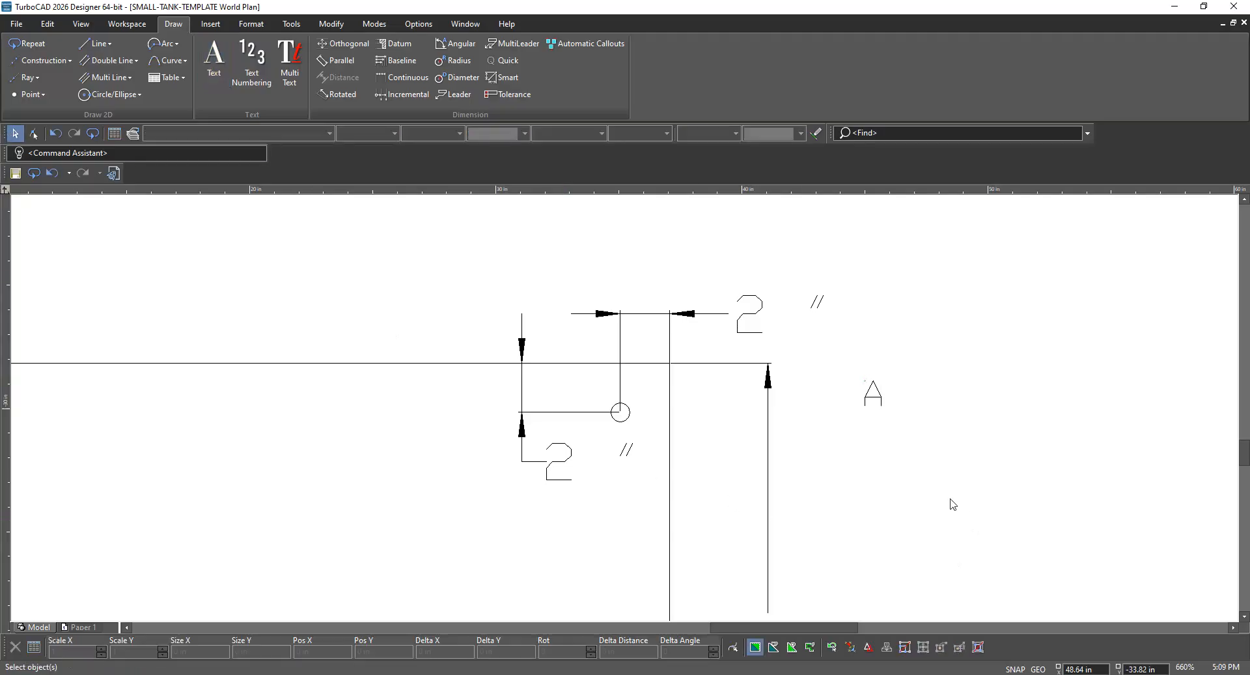
Move the "A" label beside the small hole near the upper-right corner of the 30 by 24 in plate
left_click(880, 402)
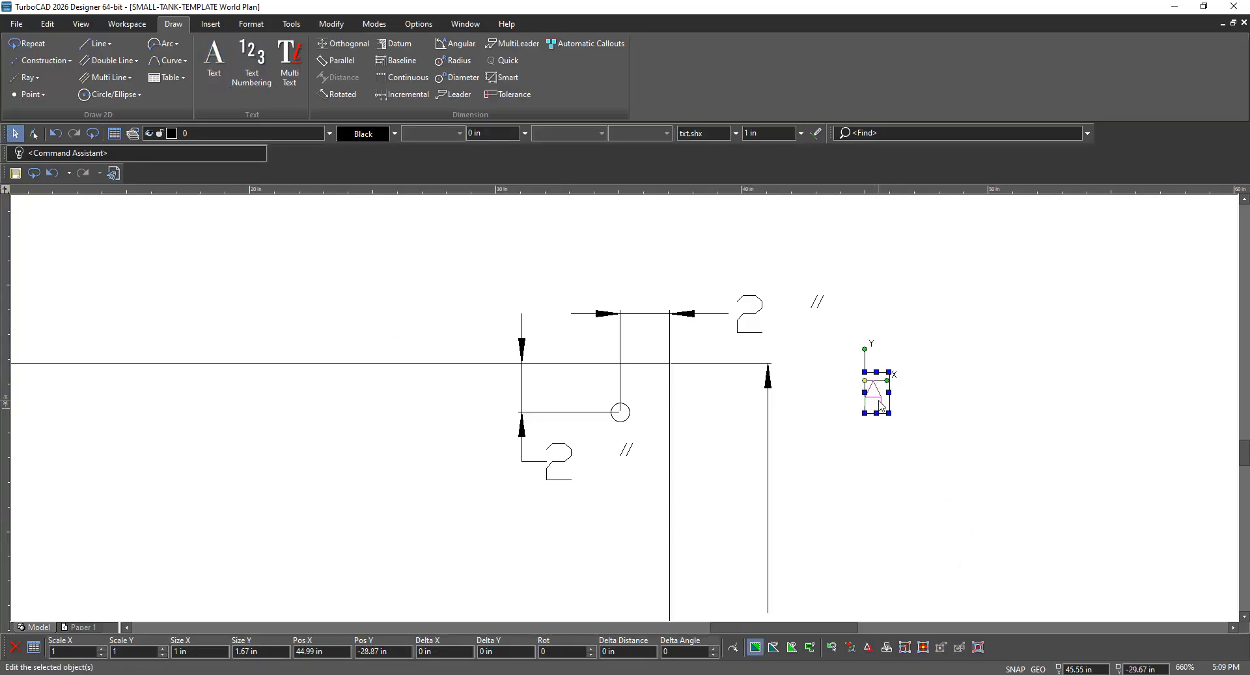
left_click_drag(881, 402, 656, 418)
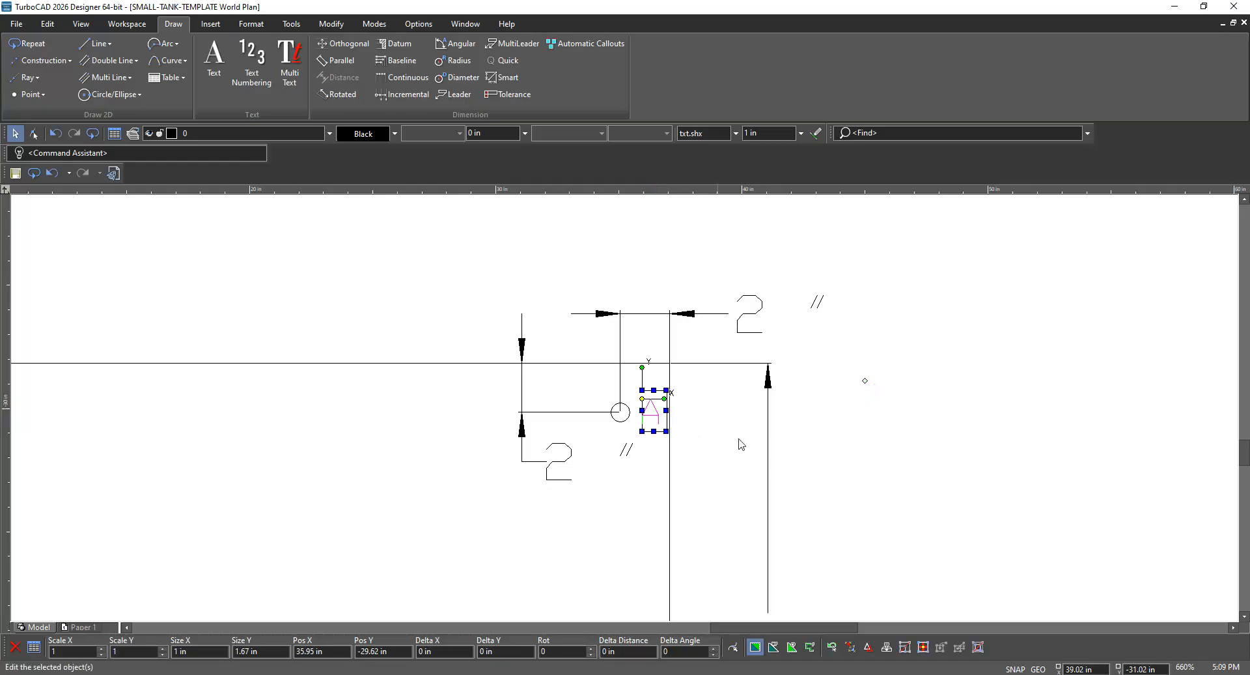
left_click(818, 463)
Copy the "A" label beside the small hole and paste a duplicate into the drawing
scroll(799, 455, "down", 2)
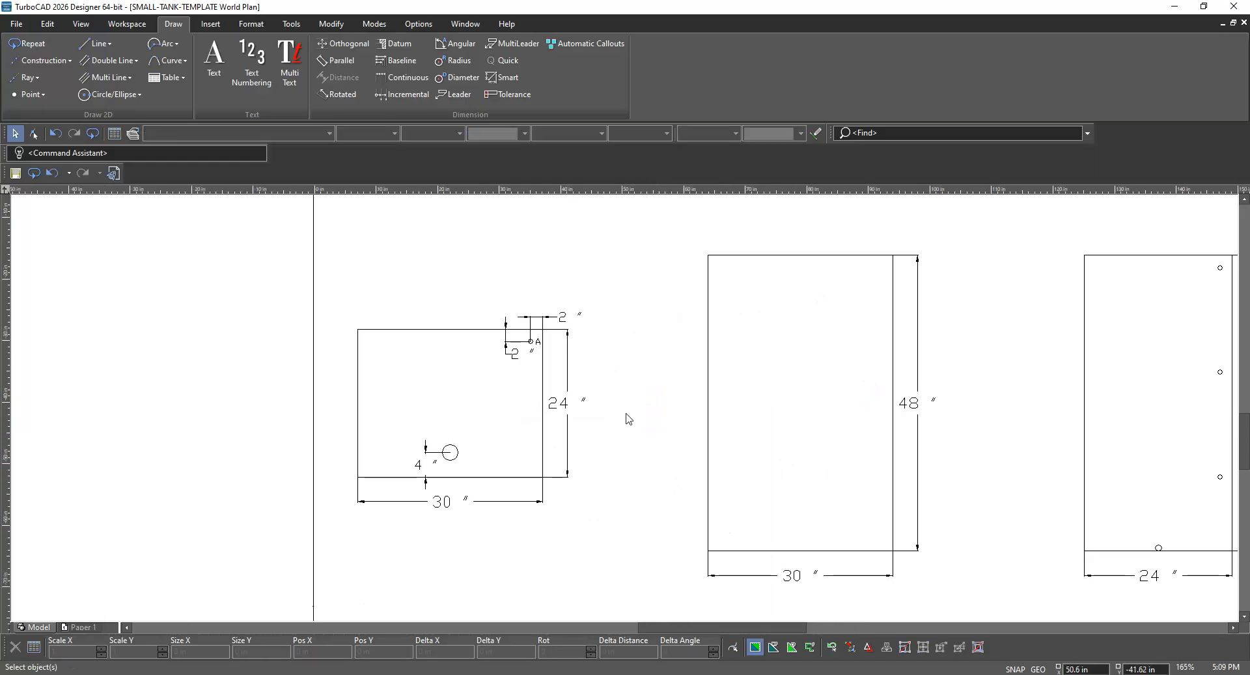
scroll(625, 435, "up", 1)
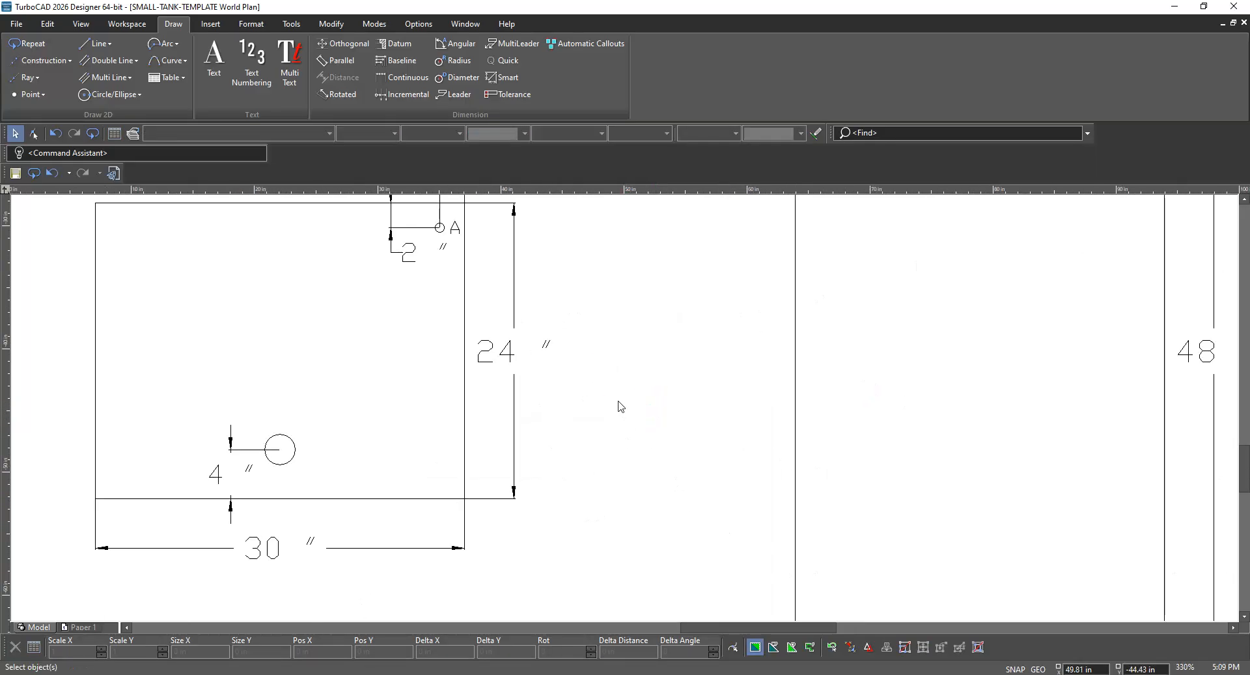
left_click(455, 233)
left_click(504, 270)
left_click(457, 232)
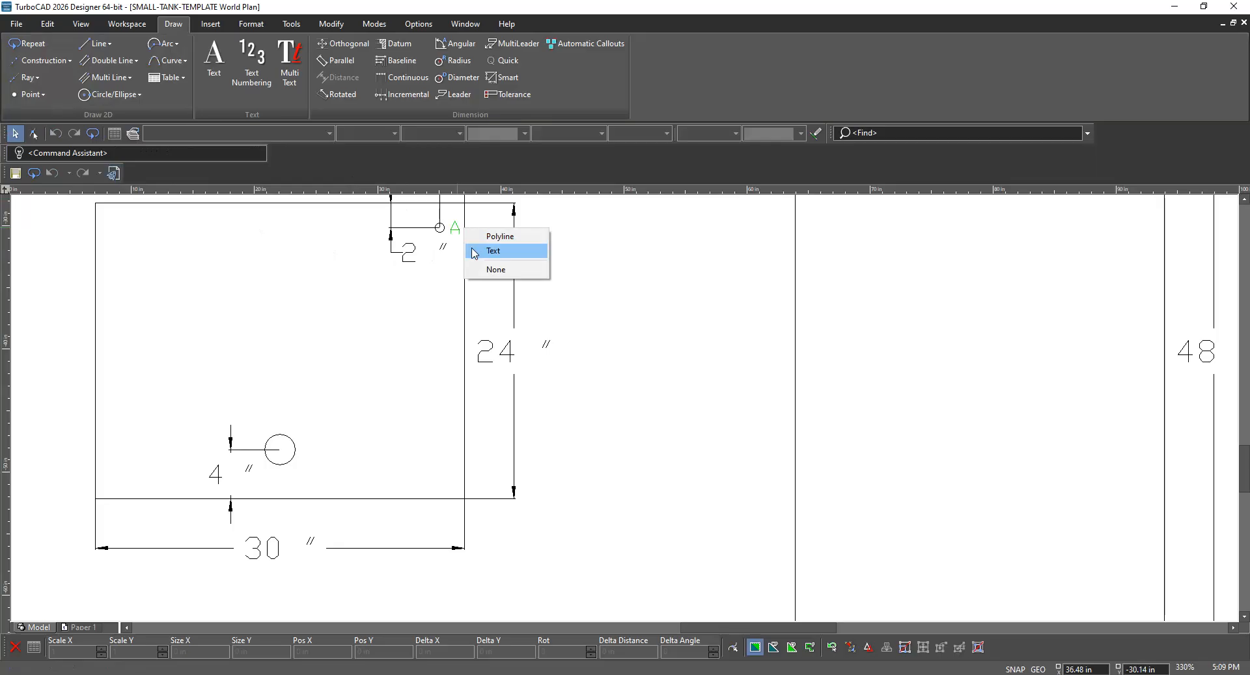
left_click(493, 250)
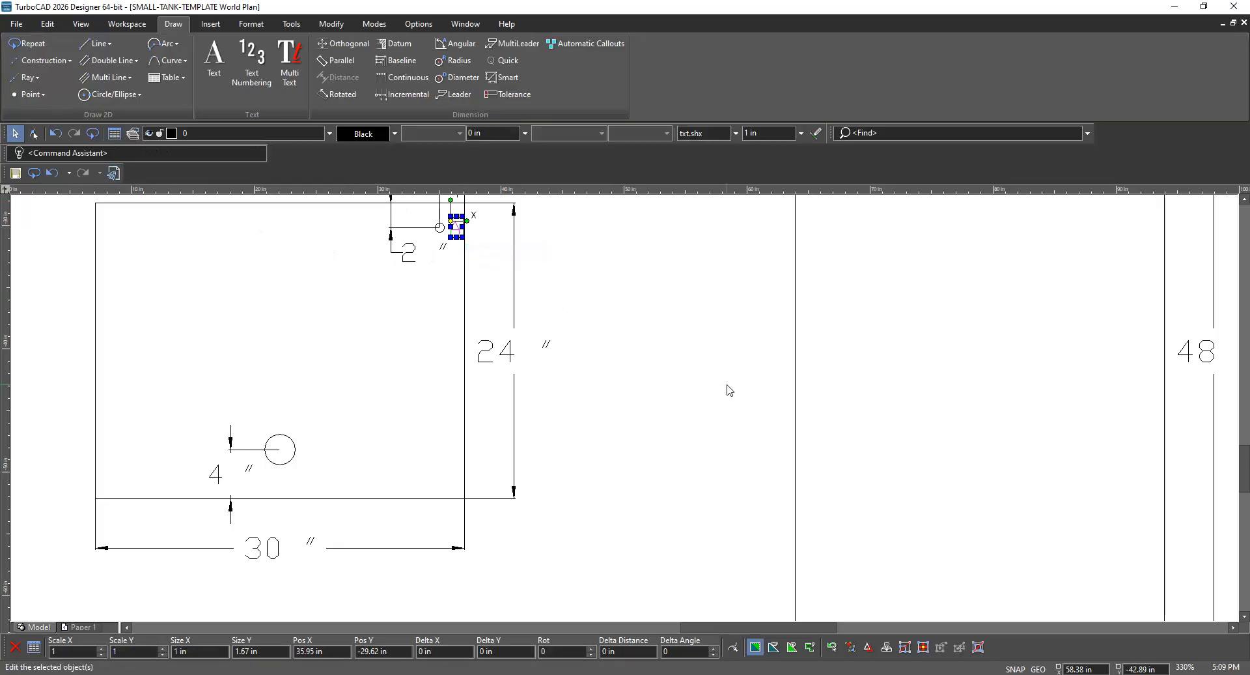
key("ctrl+v")
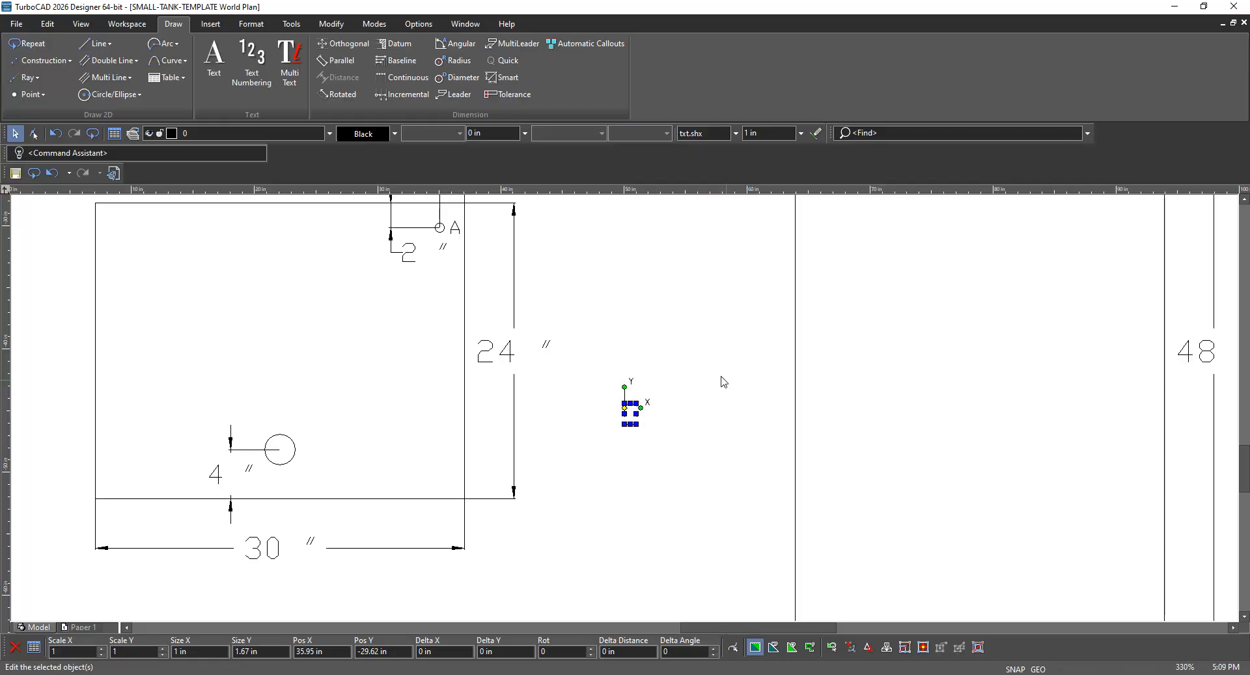
Move the pasted "A" label beside the uppermost hole of the 24 by 48 in plate
scroll(628, 413, "down", 2)
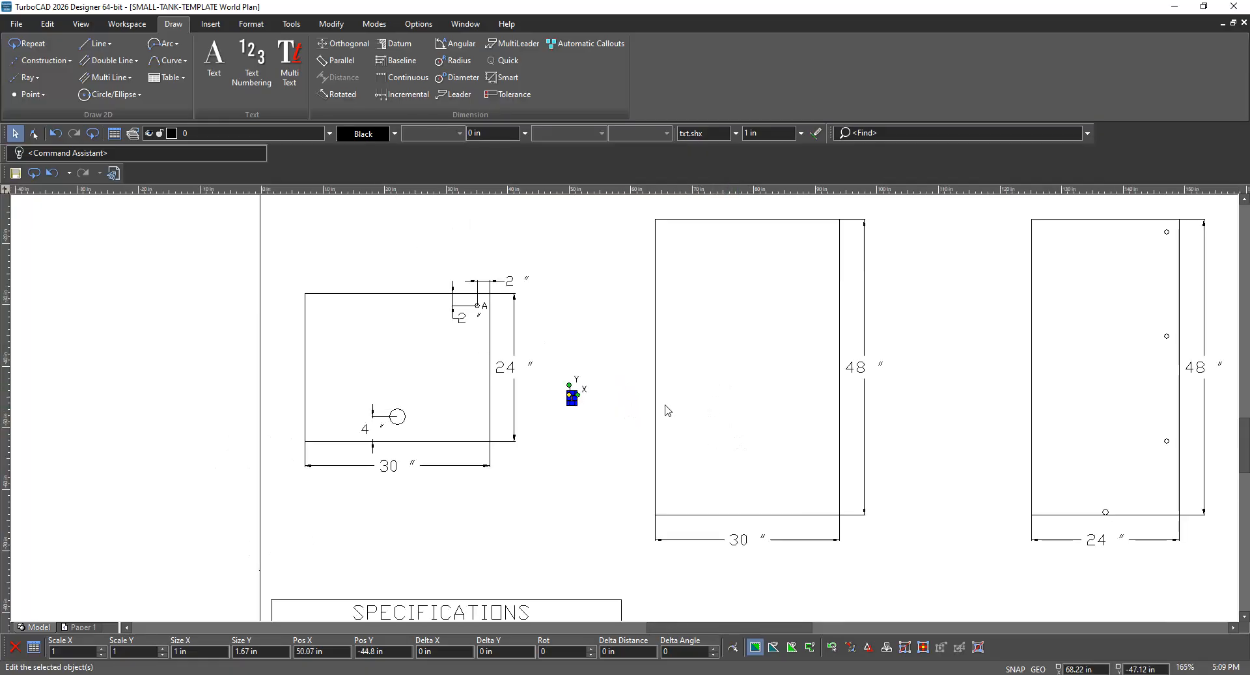
scroll(625, 411, "up", 6)
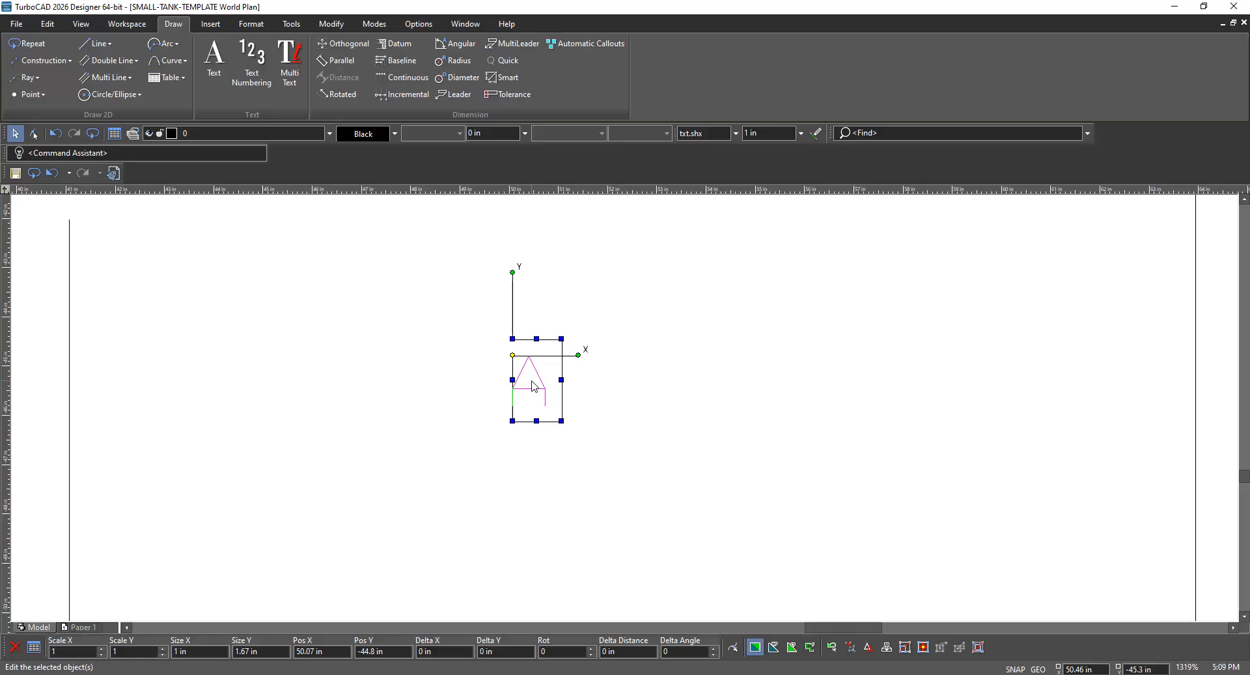
left_click_drag(532, 381, 1037, 427)
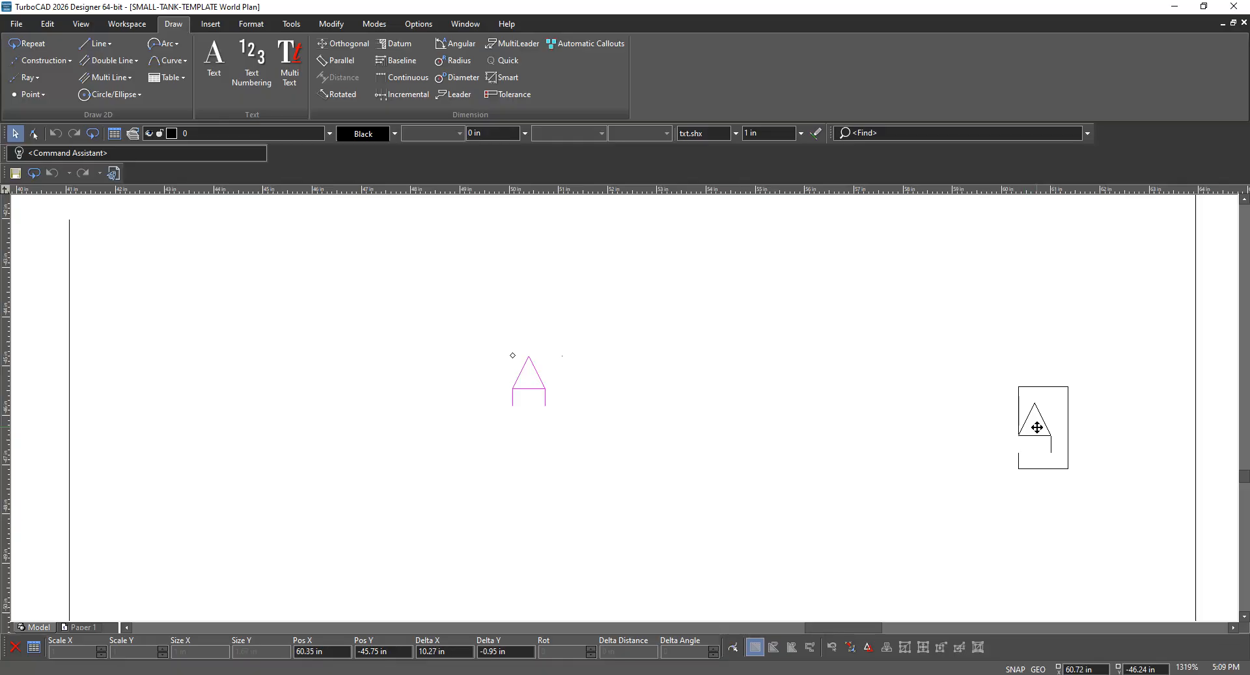
scroll(1038, 427, "down", 1)
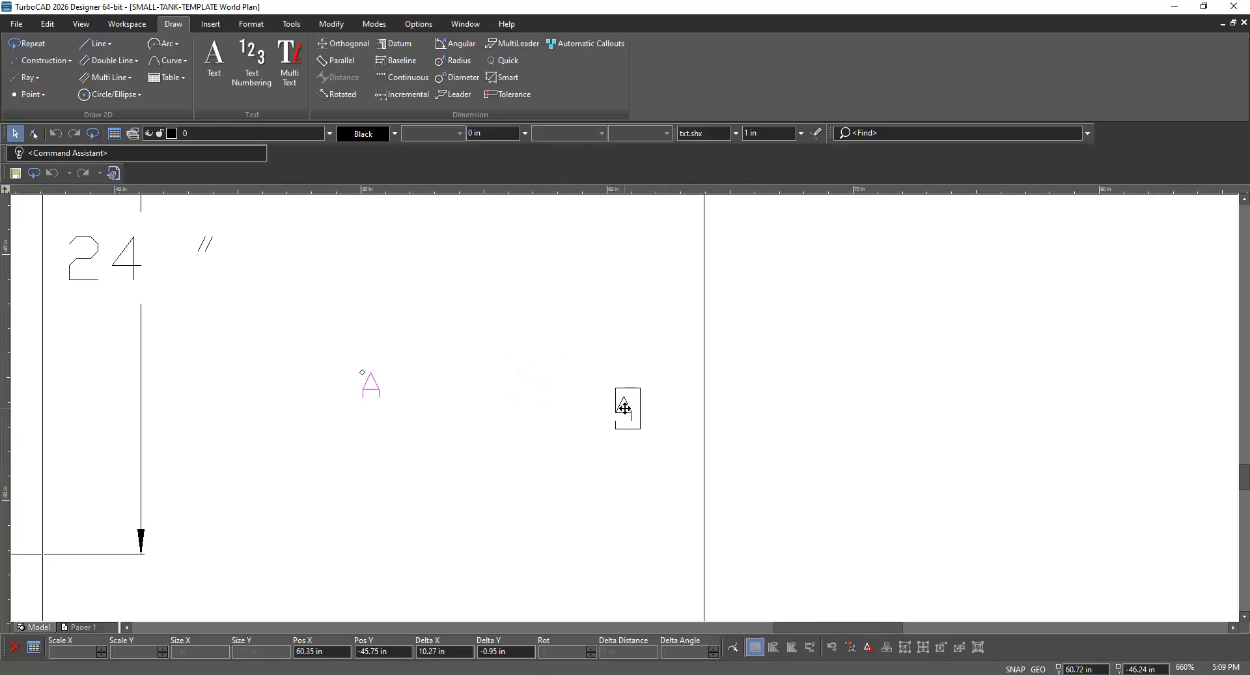
scroll(625, 408, "down", 1)
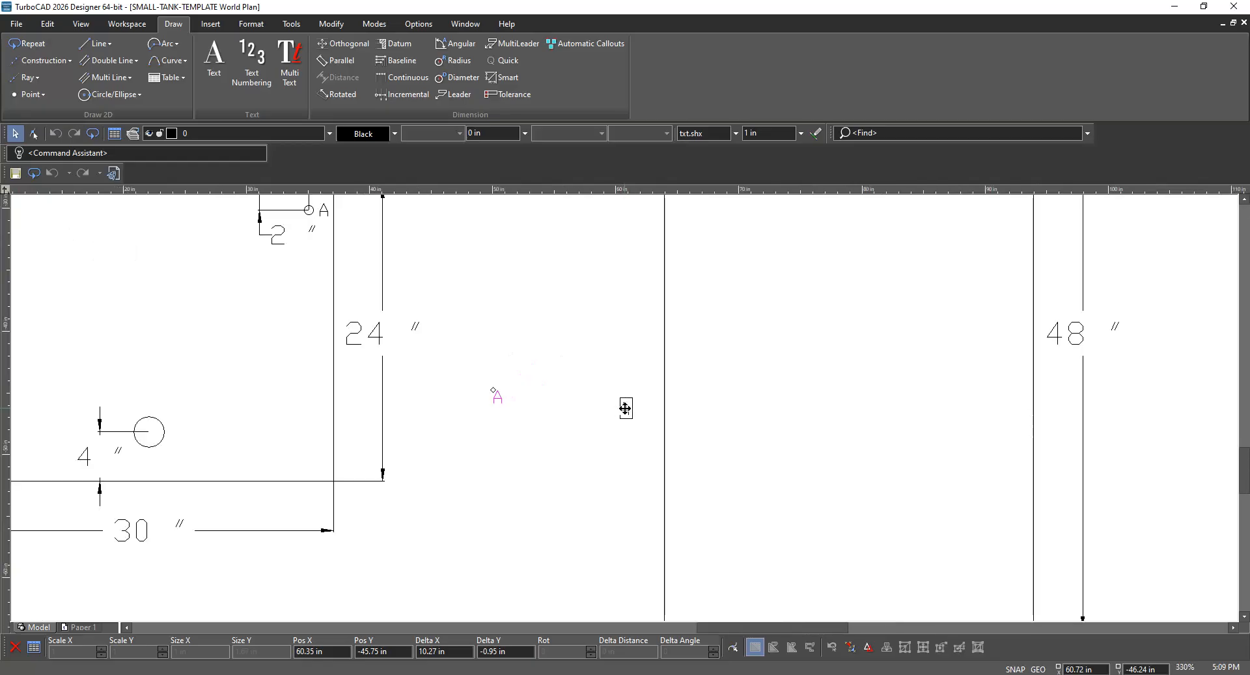
scroll(625, 408, "down", 1)
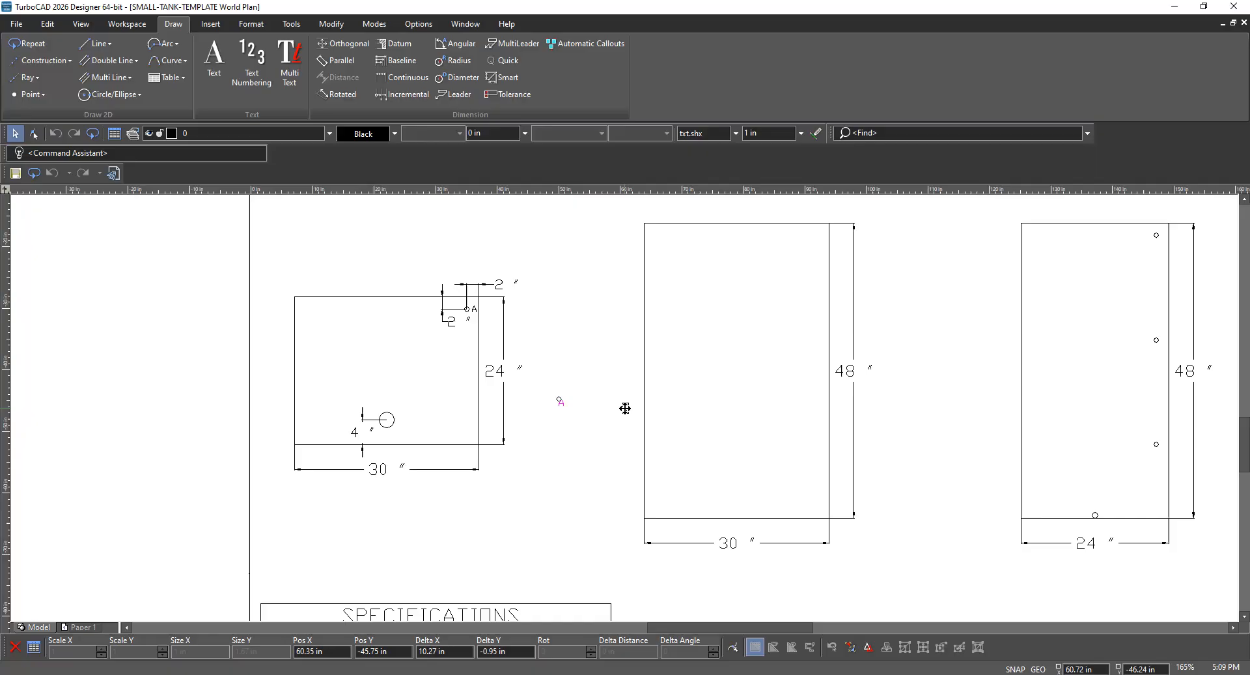
left_click(1151, 253)
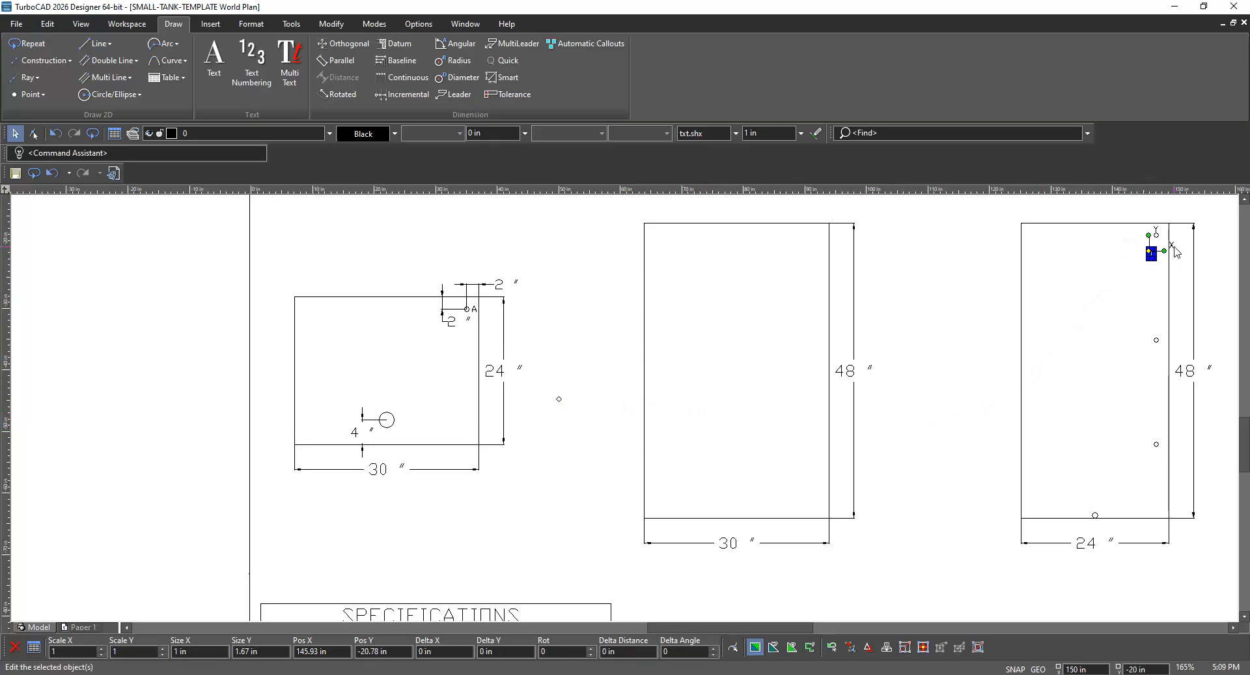
scroll(1177, 252, "up", 3)
scroll(614, 424, "up", 2)
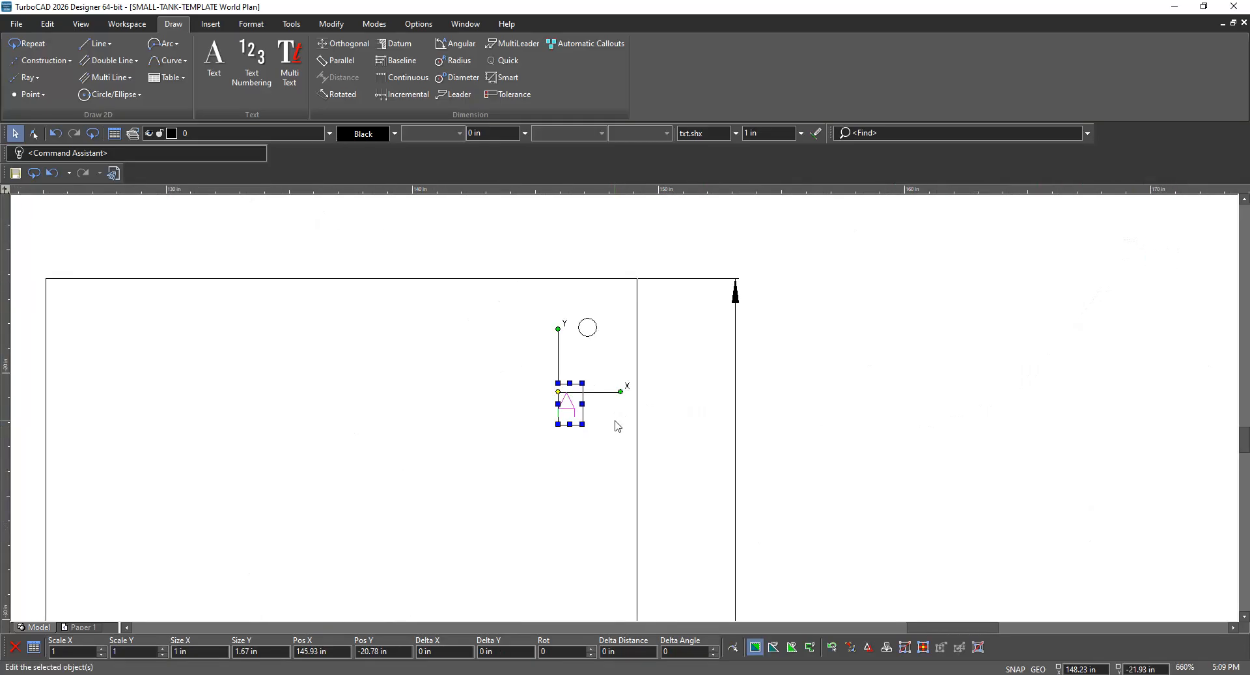
left_click_drag(571, 405, 619, 329)
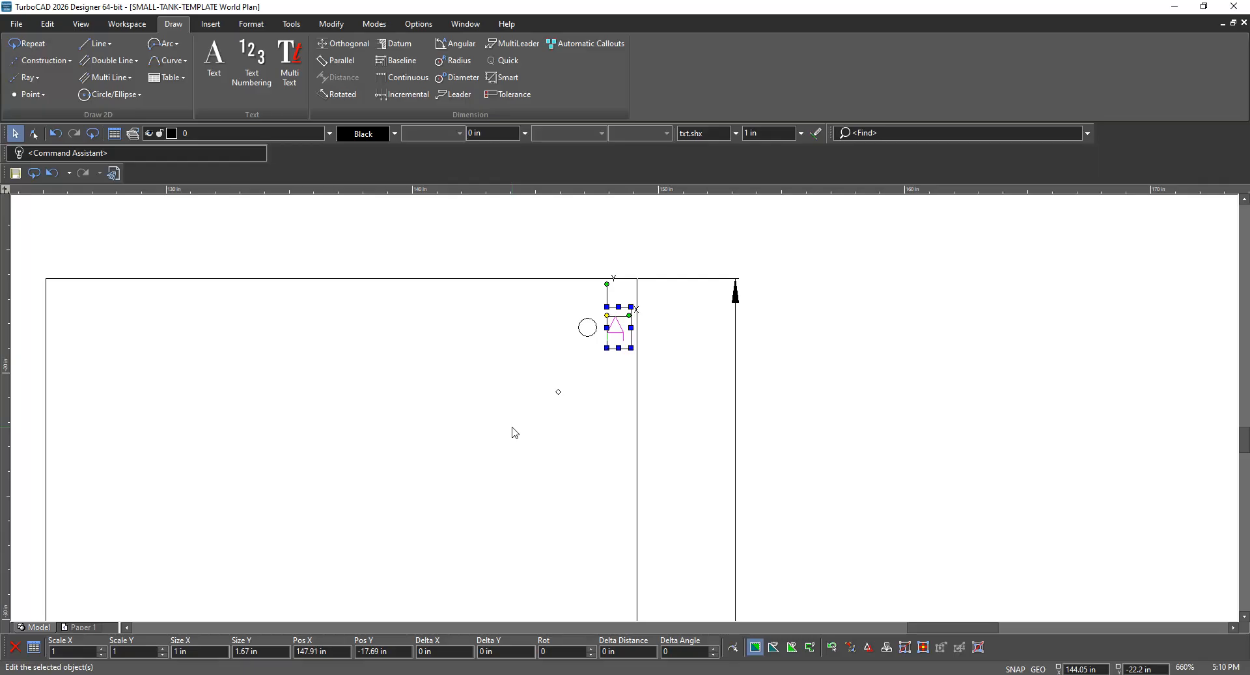
Paste another "A" label and place it beside the middle hole along the right edge of the 24 by 48 in plate
key("ctrl+v")
left_click_drag(634, 428, 605, 592)
scroll(643, 450, "down", 2)
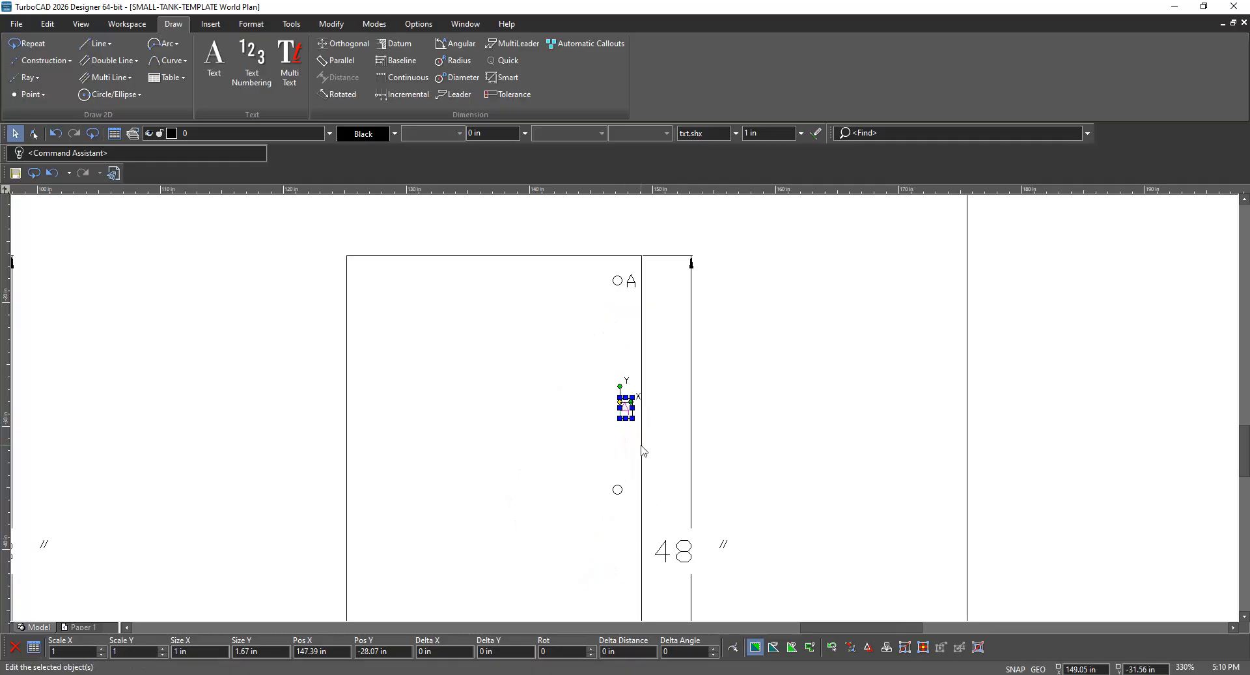
left_click_drag(627, 411, 633, 493)
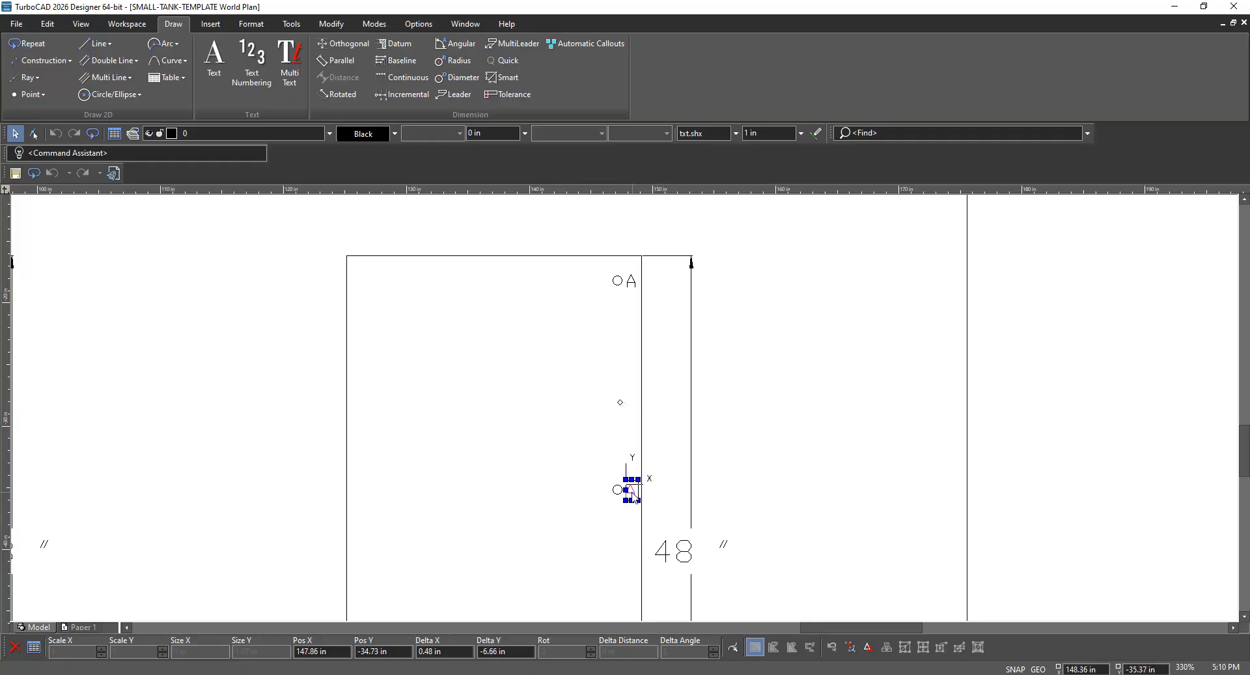
left_click(760, 499)
Paste another "A" label and place it beside the lower small hole along the right edge of the 24 by 48 in plate
scroll(675, 587, "down", 3)
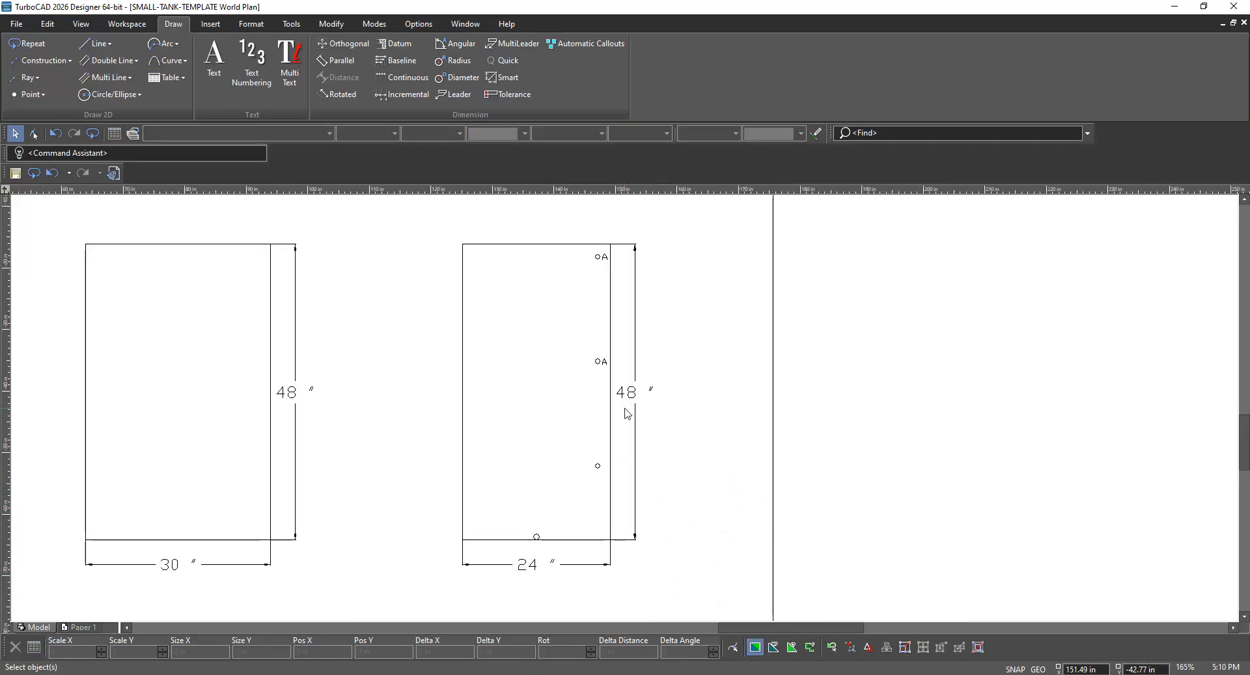
scroll(627, 414, "up", 3)
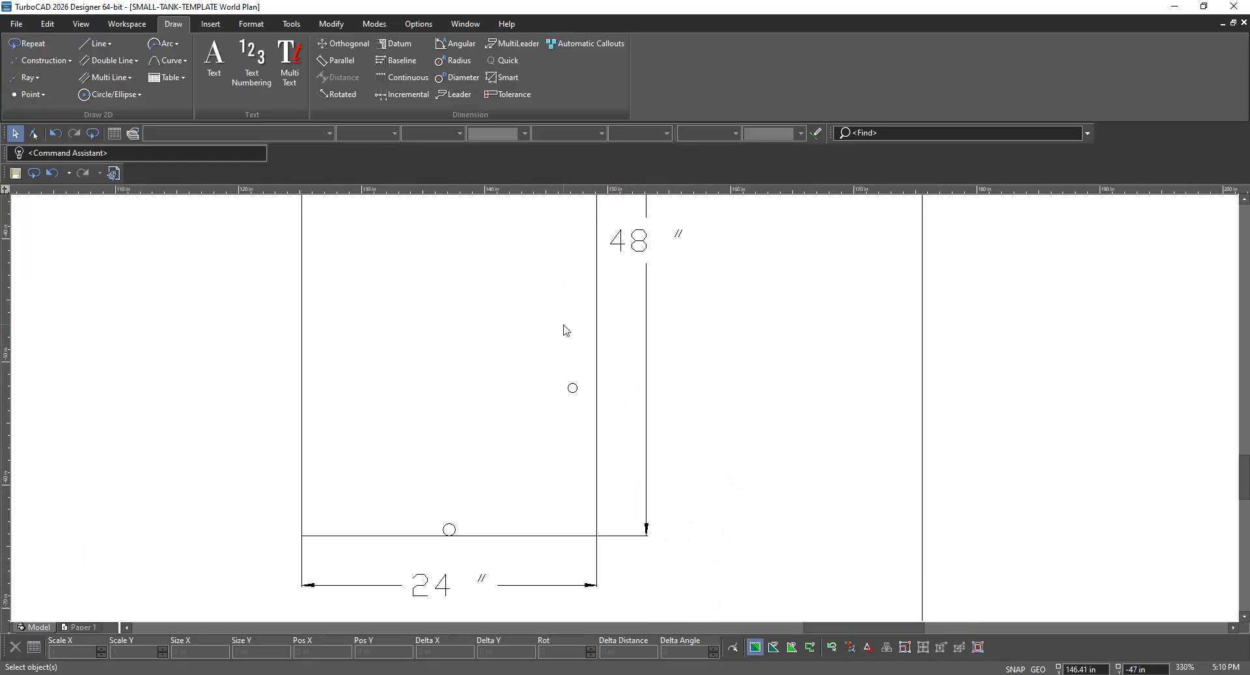
left_click(627, 409)
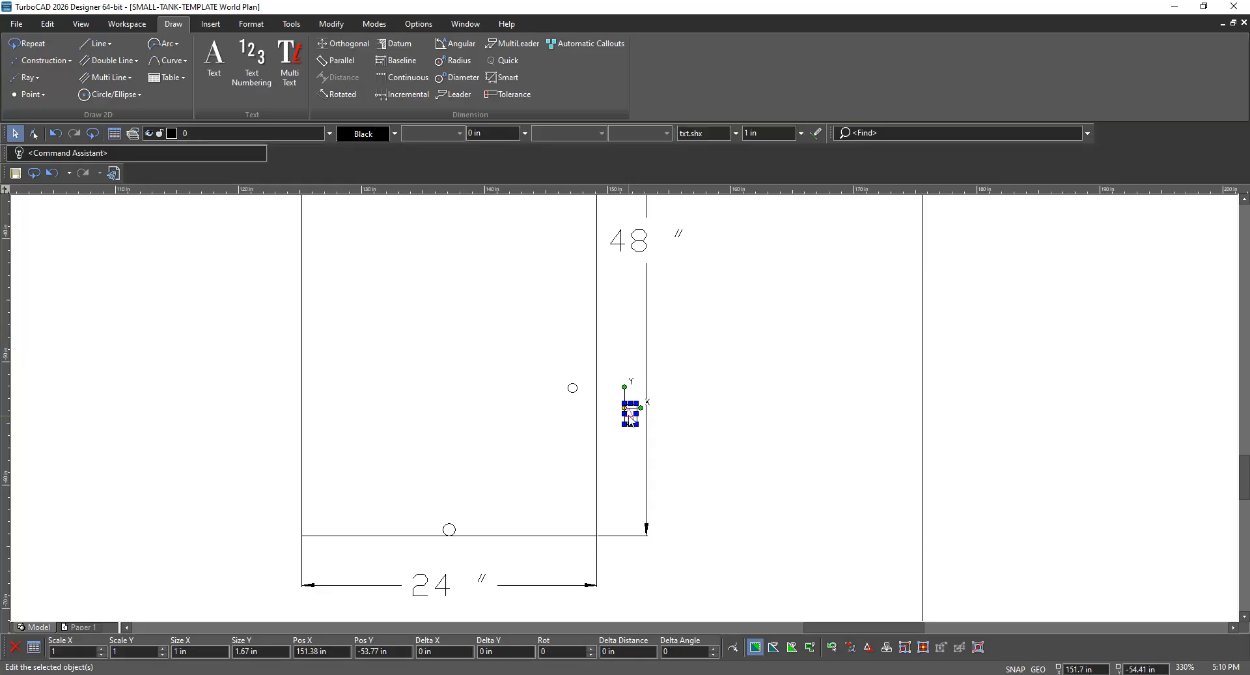
scroll(627, 412, "up", 2)
left_click_drag(634, 415, 540, 356)
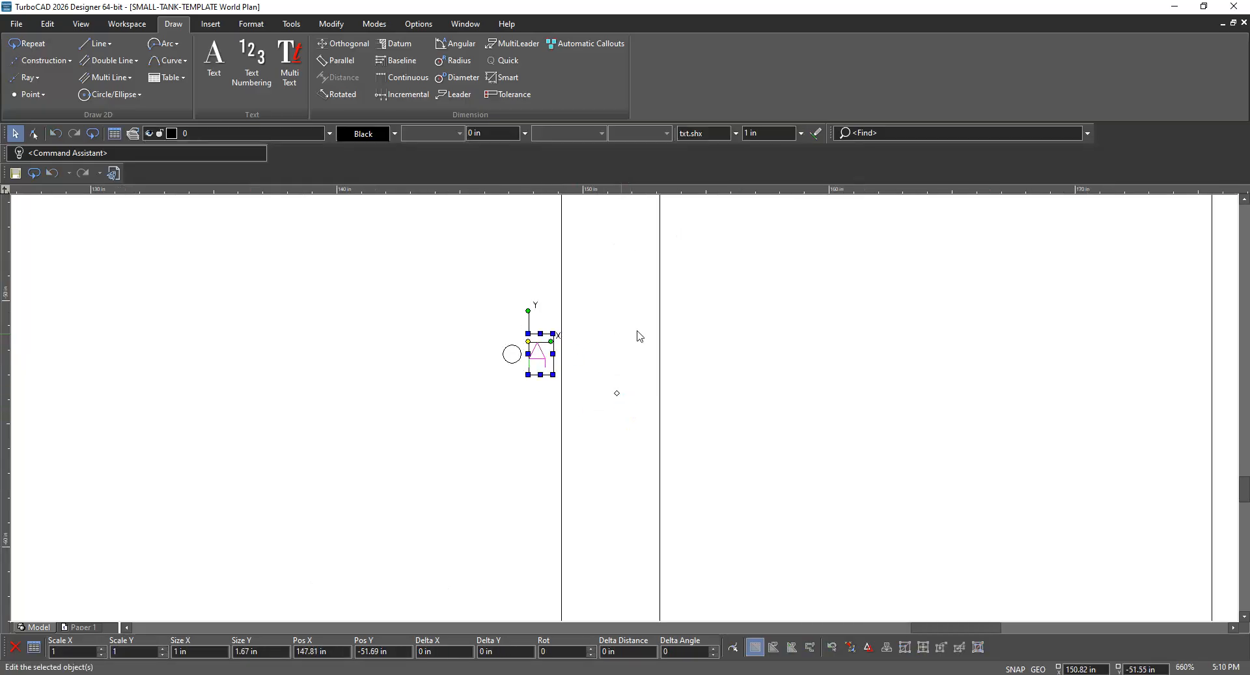
left_click(738, 314)
Select the three "A" labels along the right edge of the END view and align them by their centers in one vertical column
scroll(606, 424, "down", 4)
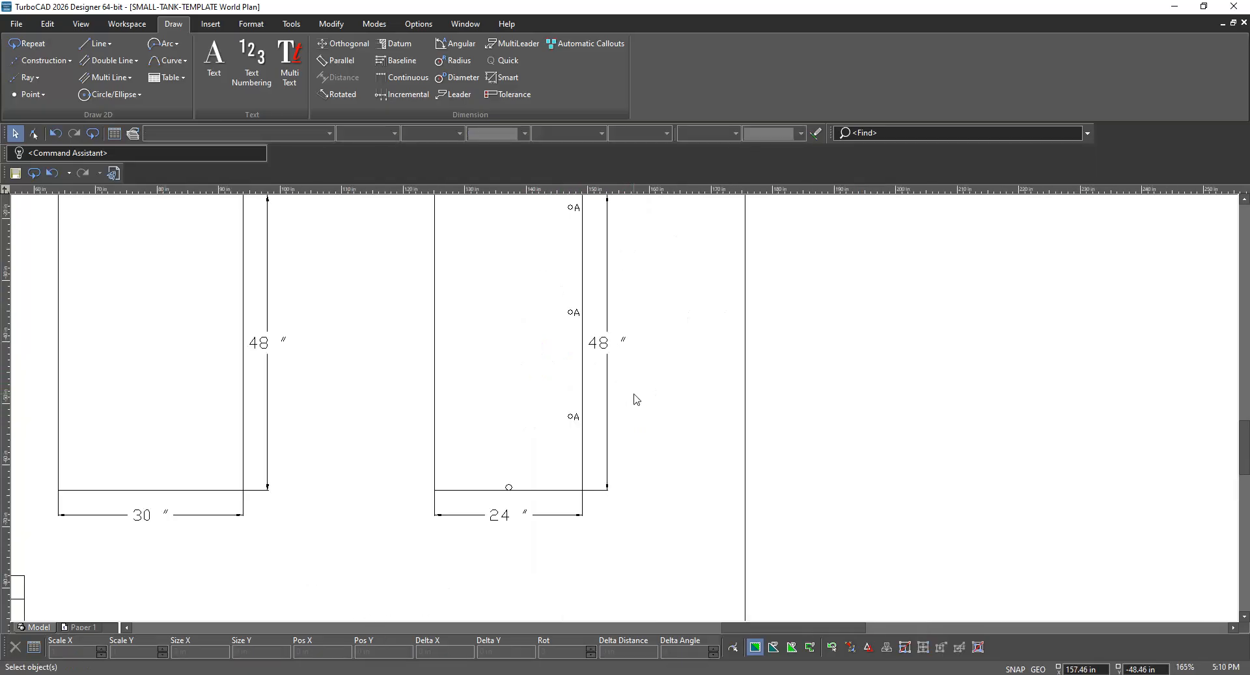
right_click(581, 209)
left_click(605, 235)
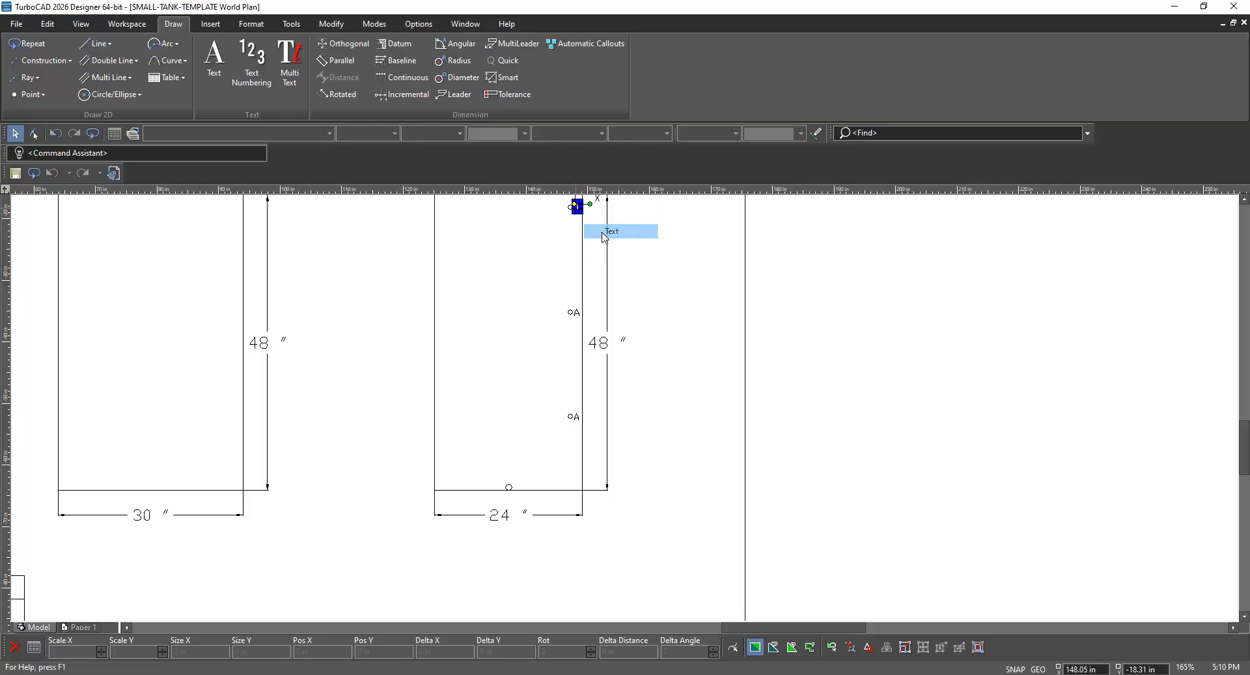
right_click(580, 317)
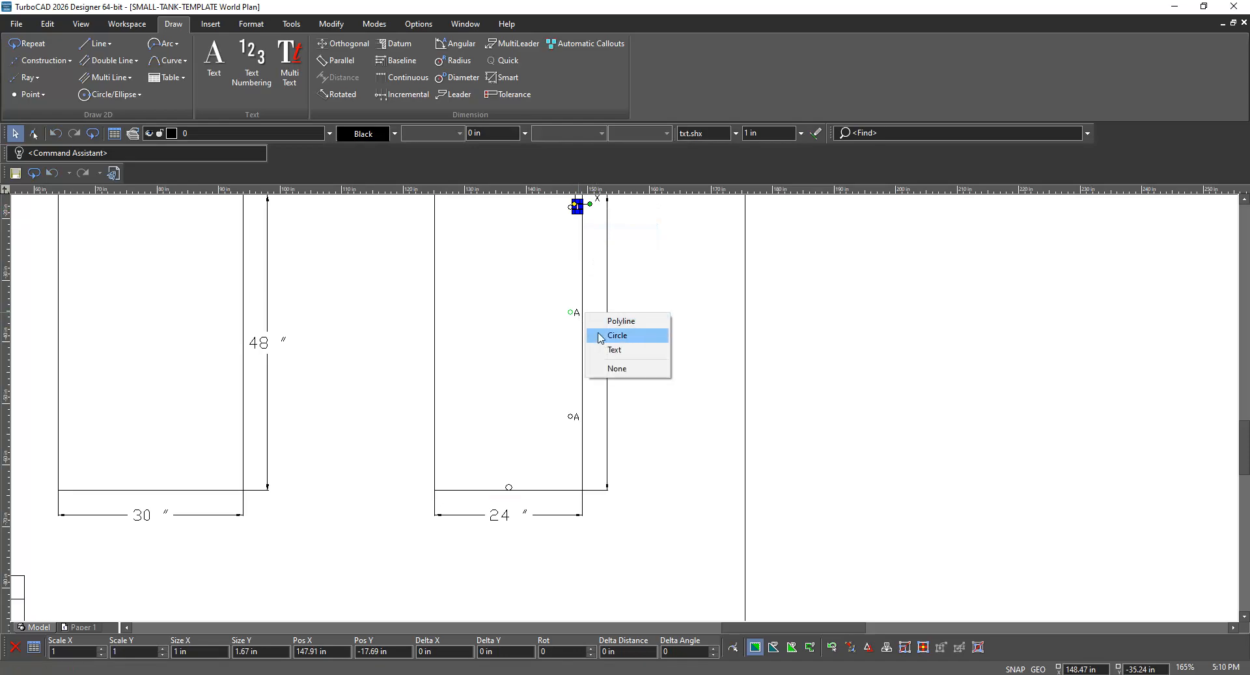
left_click(605, 349)
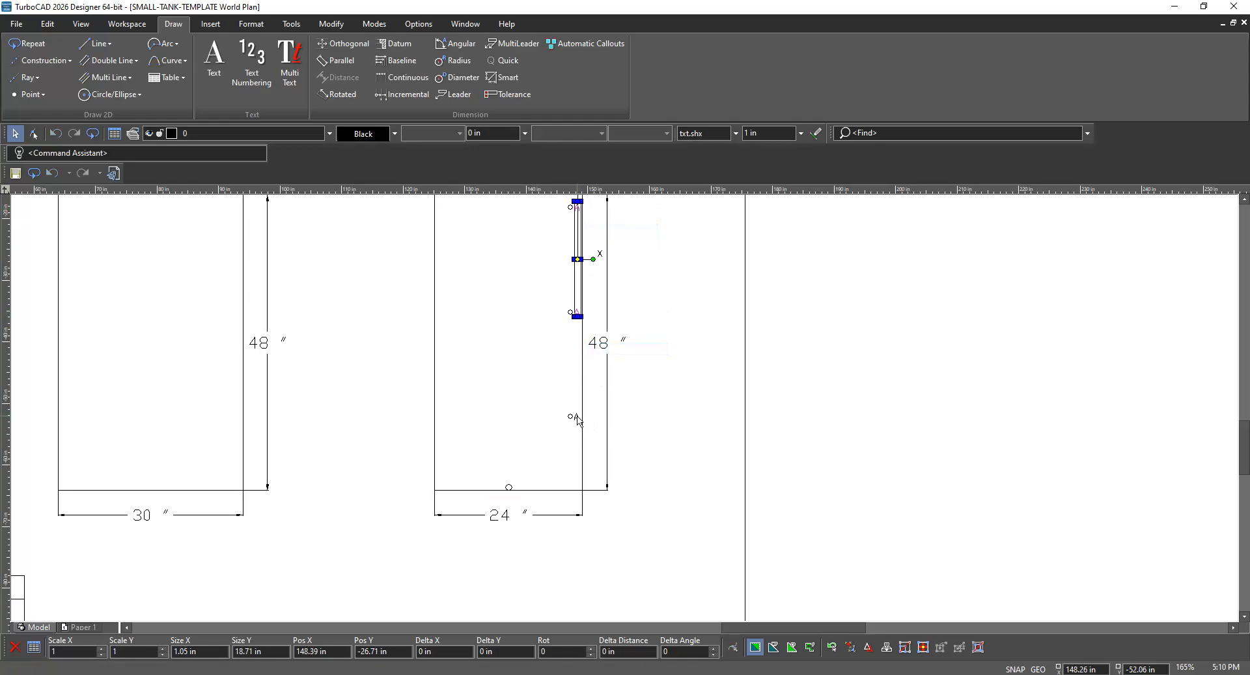
right_click(581, 418)
left_click(612, 454)
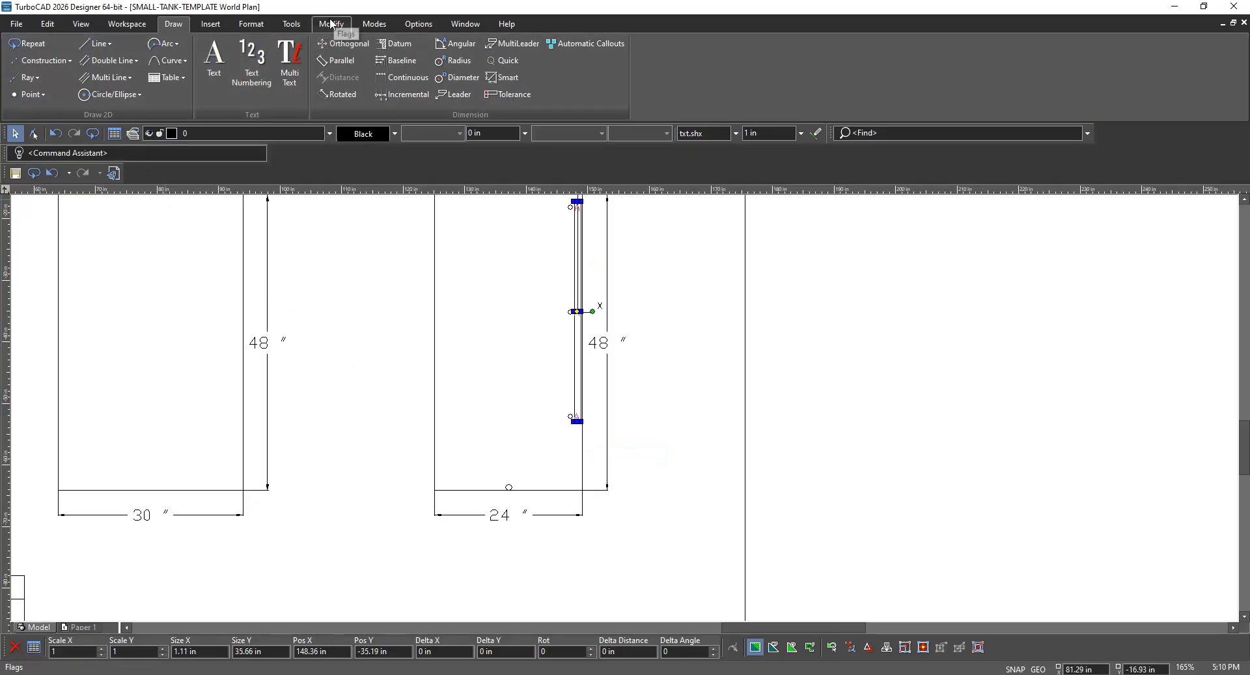
left_click(329, 24)
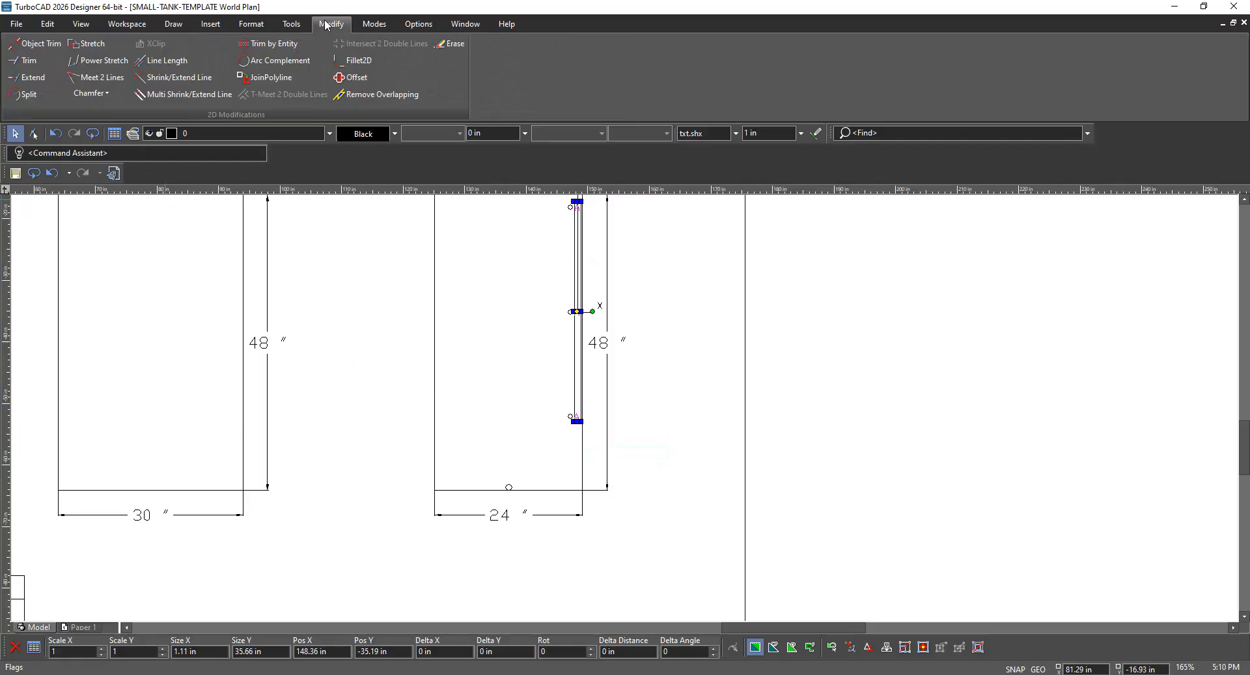
left_click(253, 26)
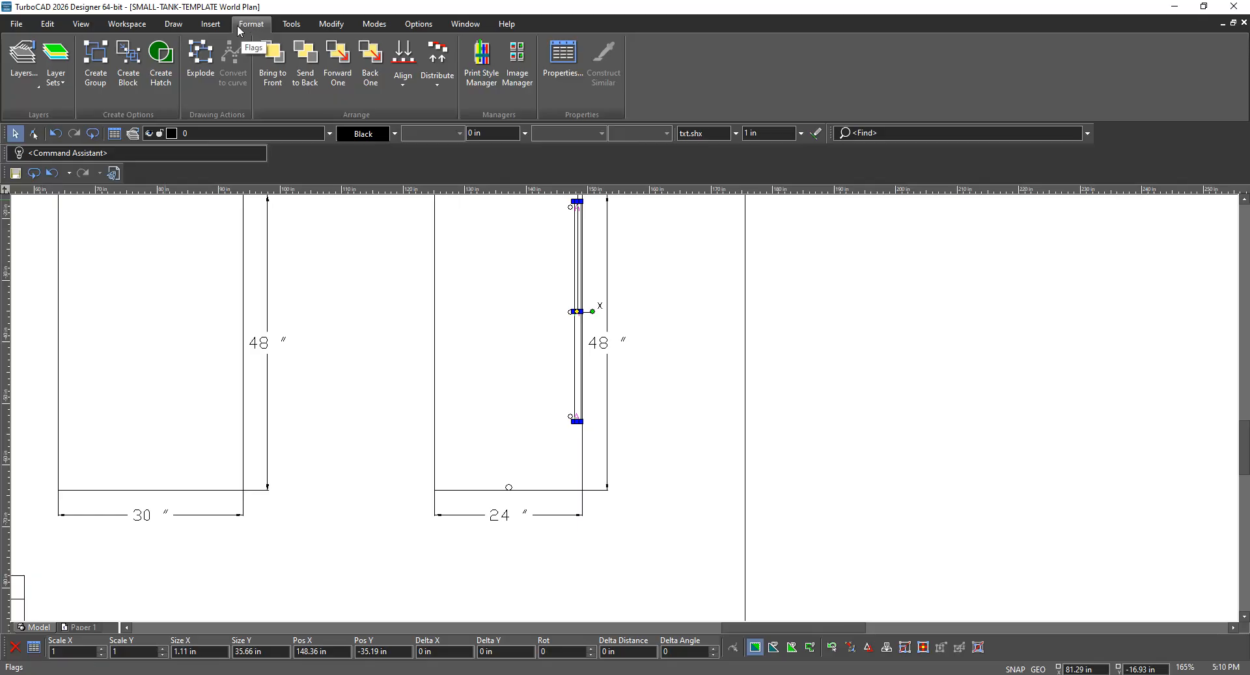
left_click(405, 86)
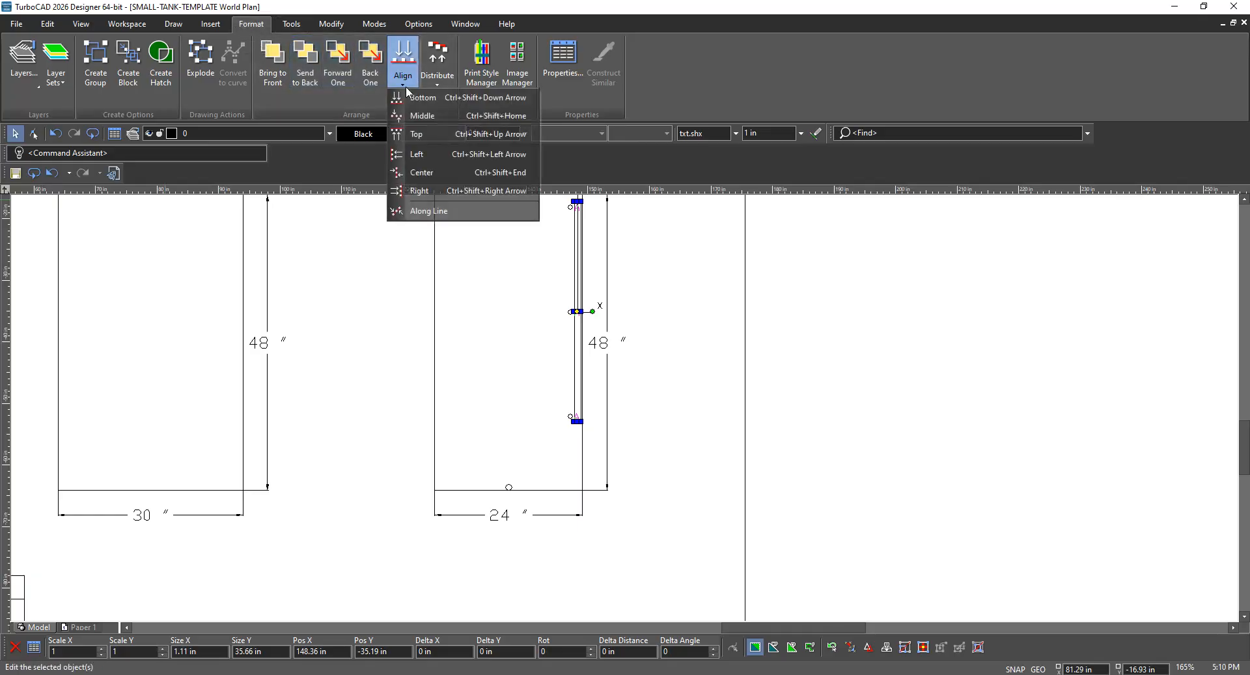
left_click(421, 172)
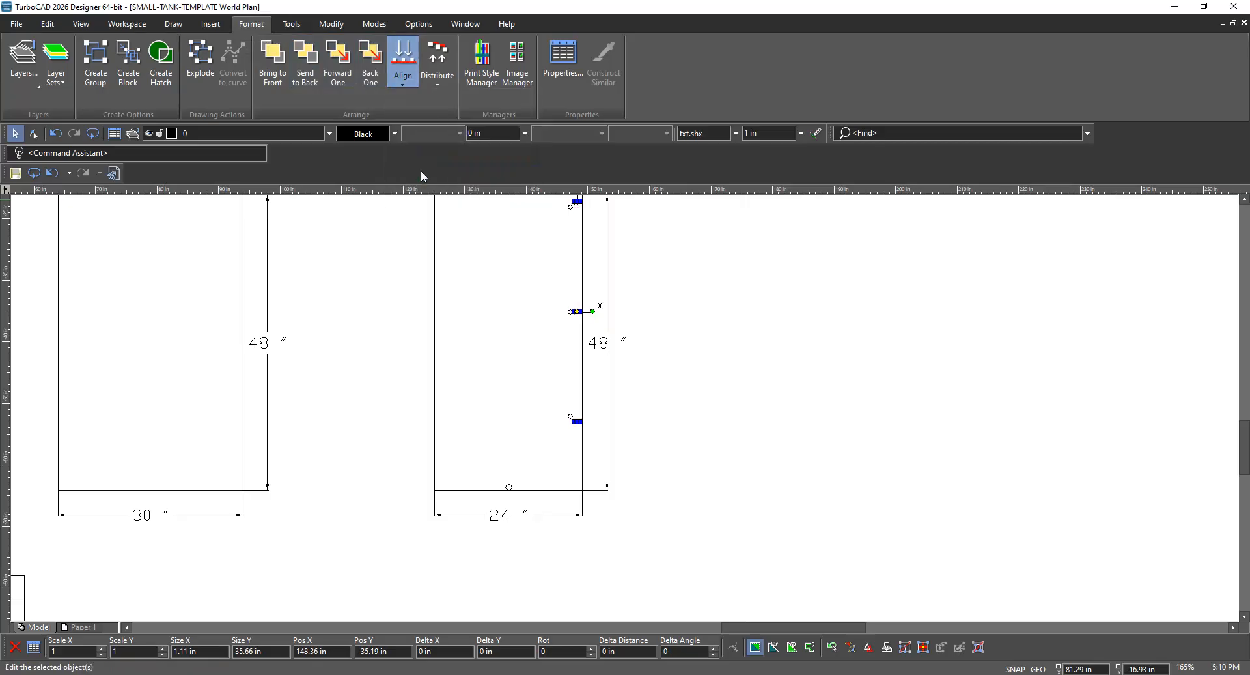
left_click(684, 487)
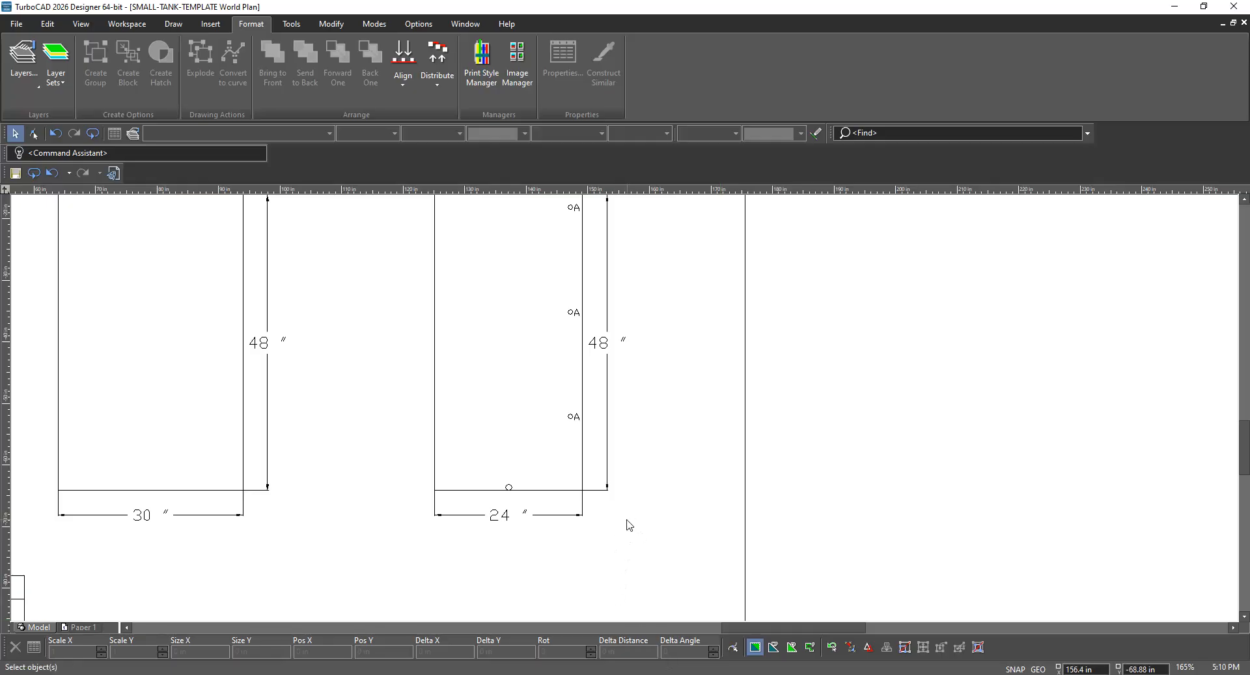
Paste another "A" label and place it beside the hole on the bottom edge of the END view
scroll(625, 521, "down", 1)
scroll(625, 413, "up", 1)
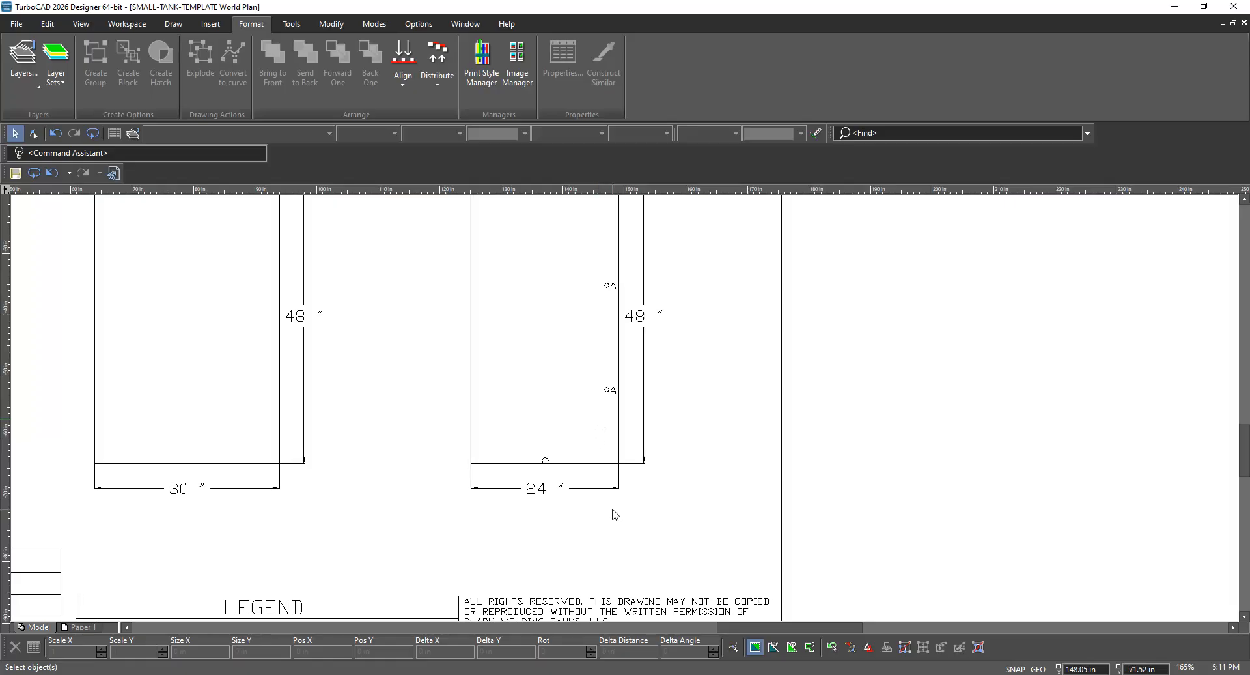
scroll(615, 398, "up", 1)
left_click(629, 401)
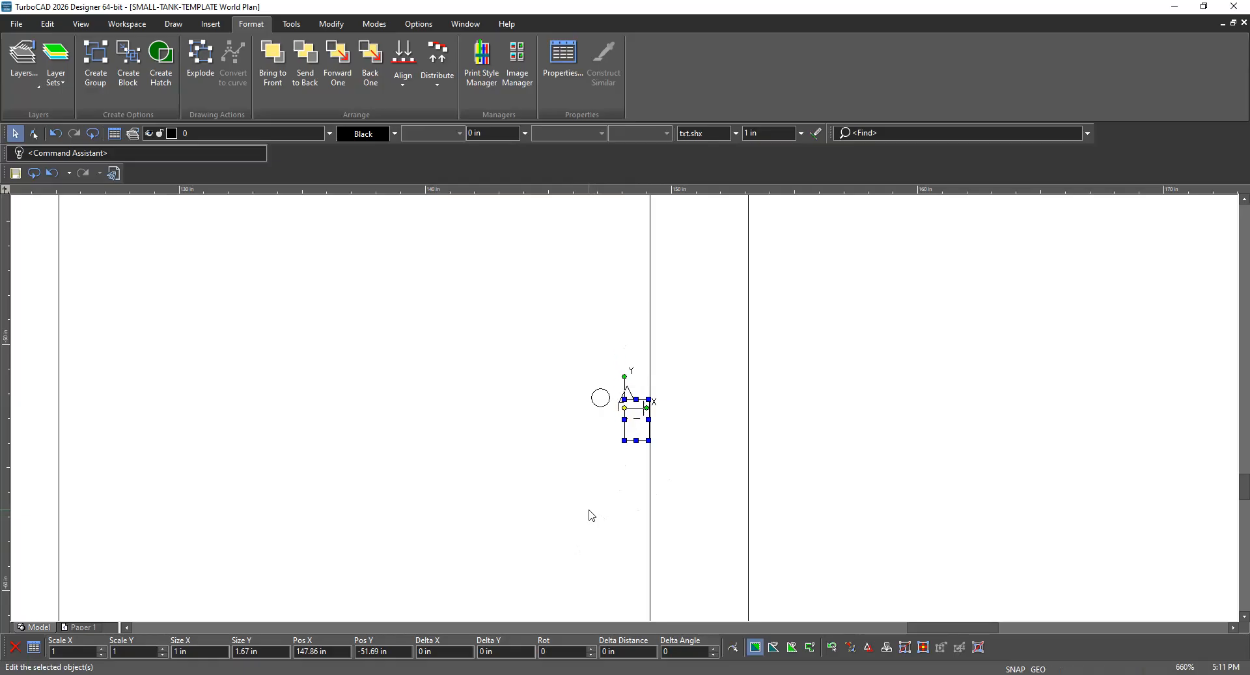
mouse_move(637, 429)
left_mouse_down()
mouse_move(519, 558)
mouse_move(512, 589)
left_mouse_up()
scroll(649, 430, "down", 1)
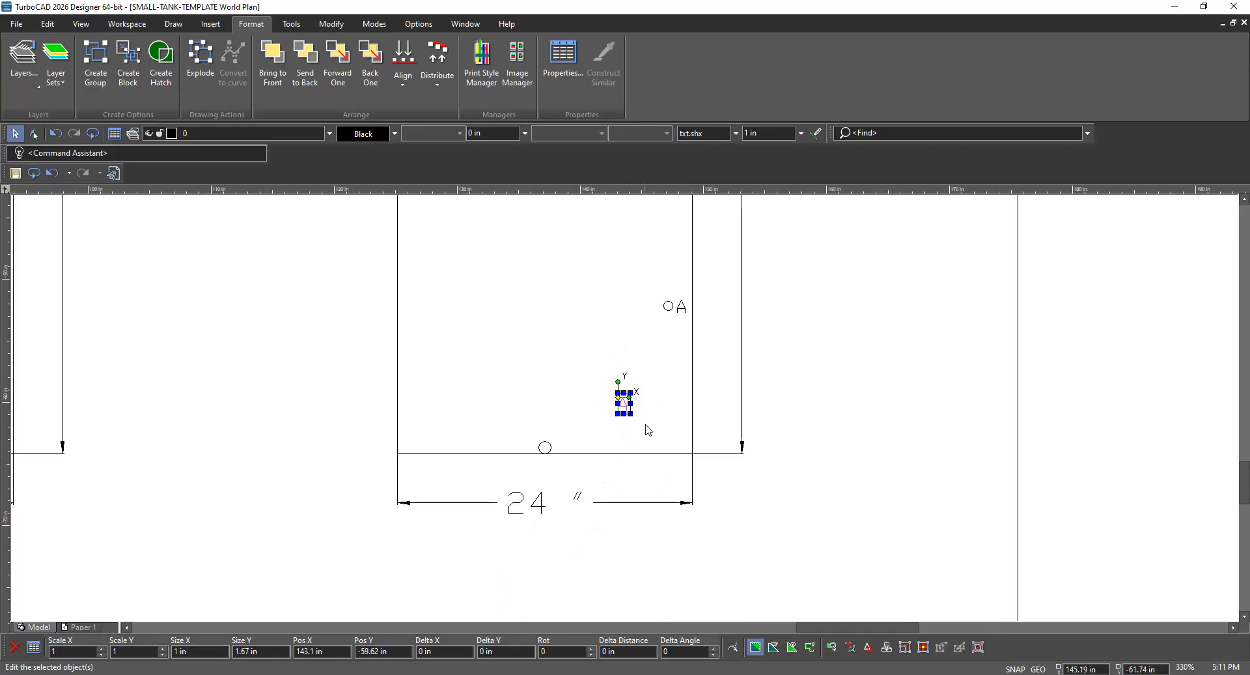
scroll(624, 424, "up", 1)
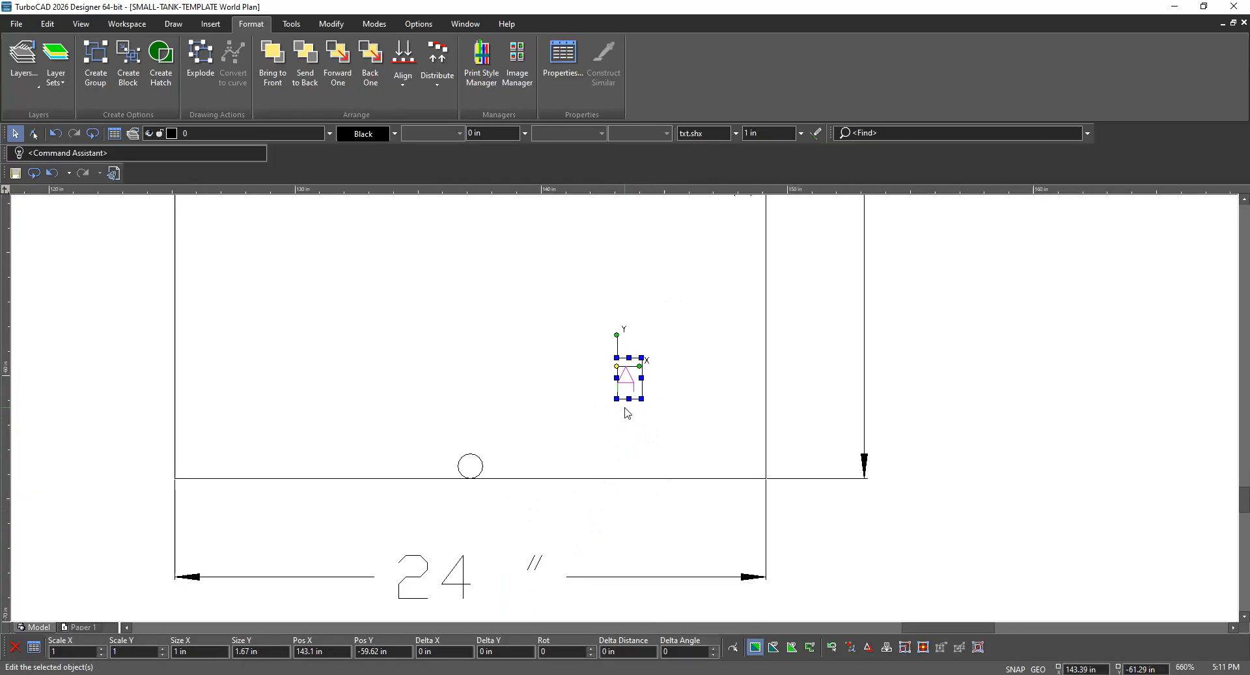
left_click_drag(632, 389, 507, 461)
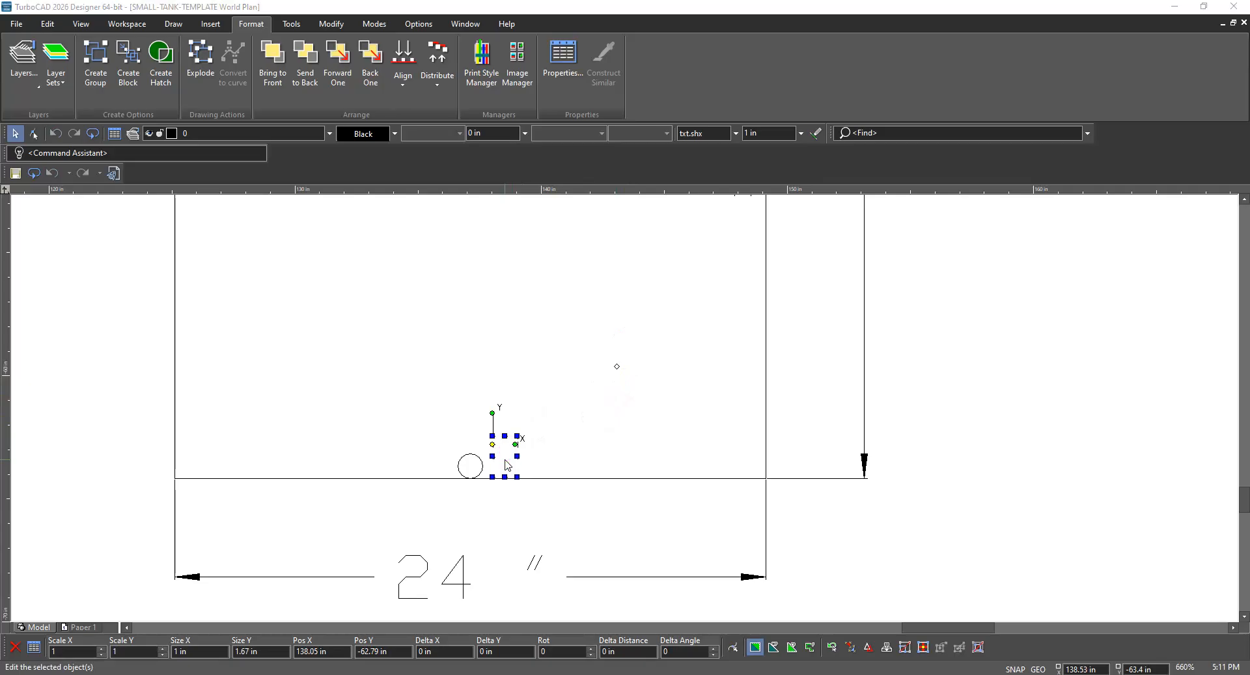
Change the text of the label at the END view's bottom hole to "B" and nudge it slightly into position
double_click(508, 464)
type("B")
left_click(571, 433)
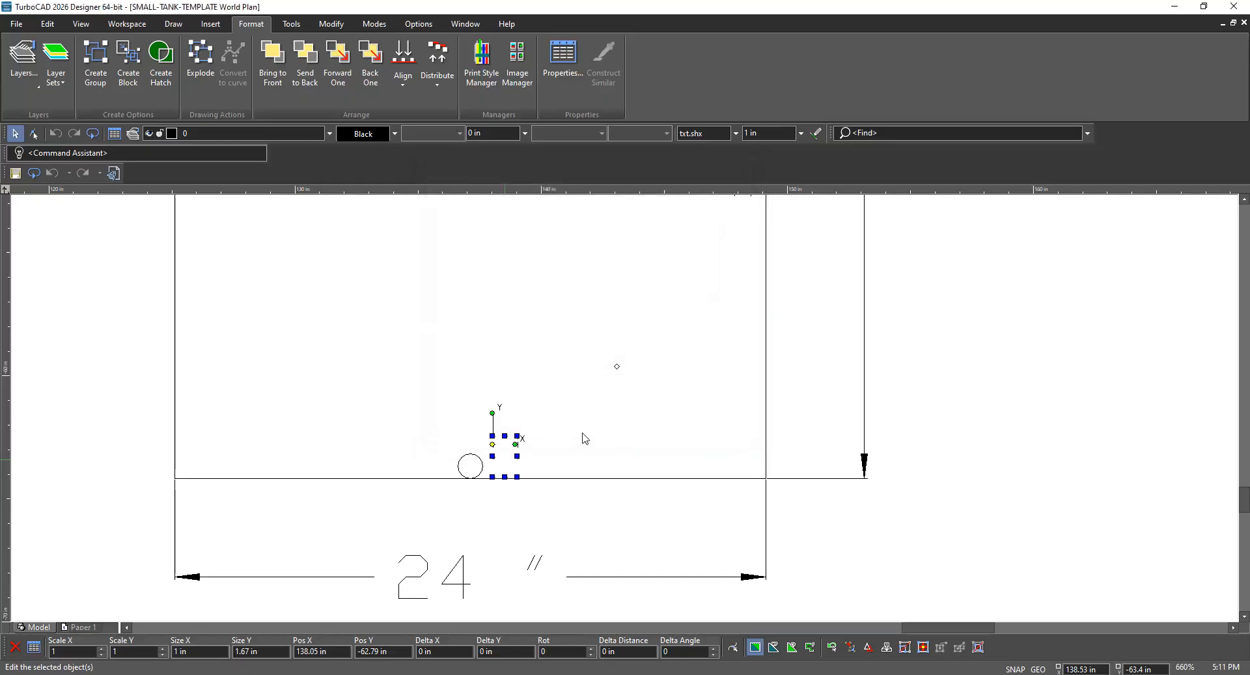
left_click(851, 564)
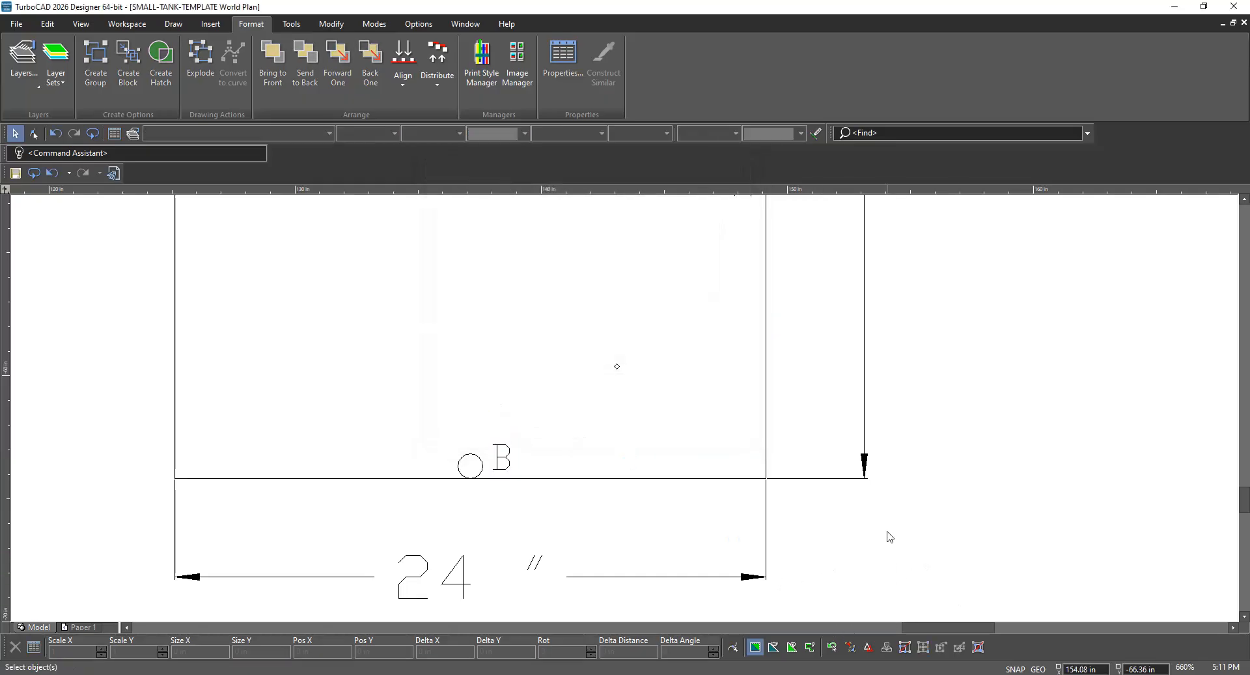
left_click(502, 464)
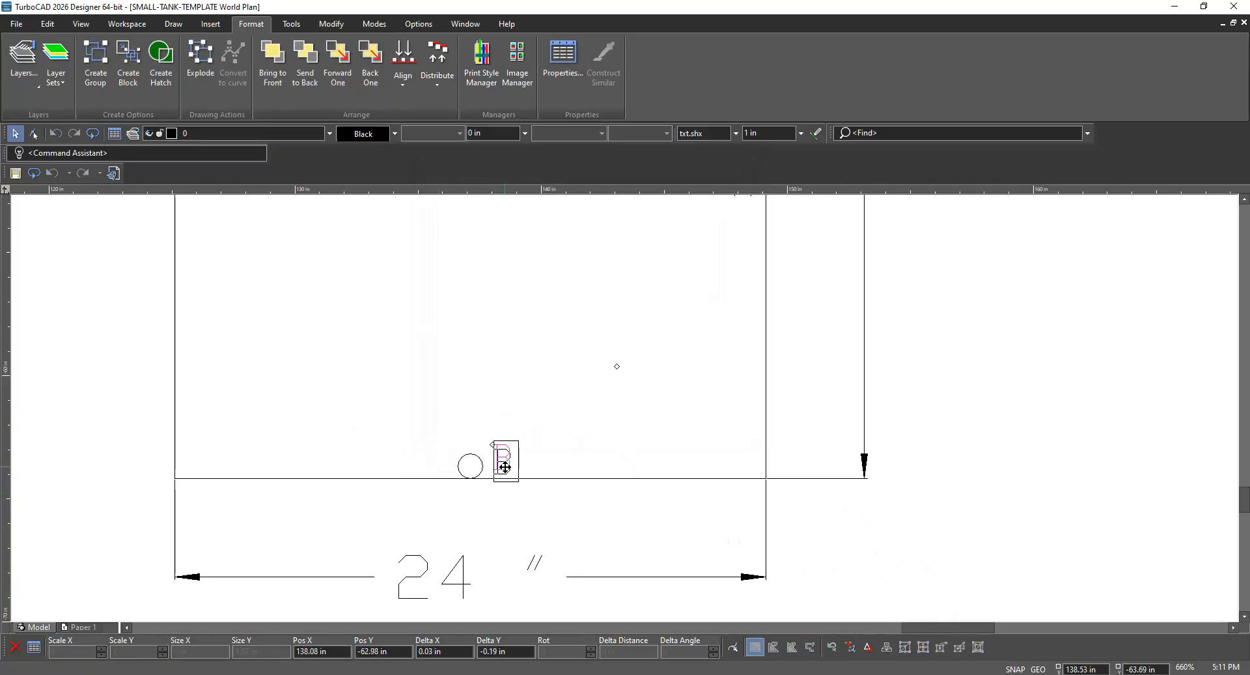
left_click(592, 516)
Paste another "A" label and place it just right of the large hole in the TOP view
scroll(627, 414, "down", 2)
scroll(625, 414, "down", 4)
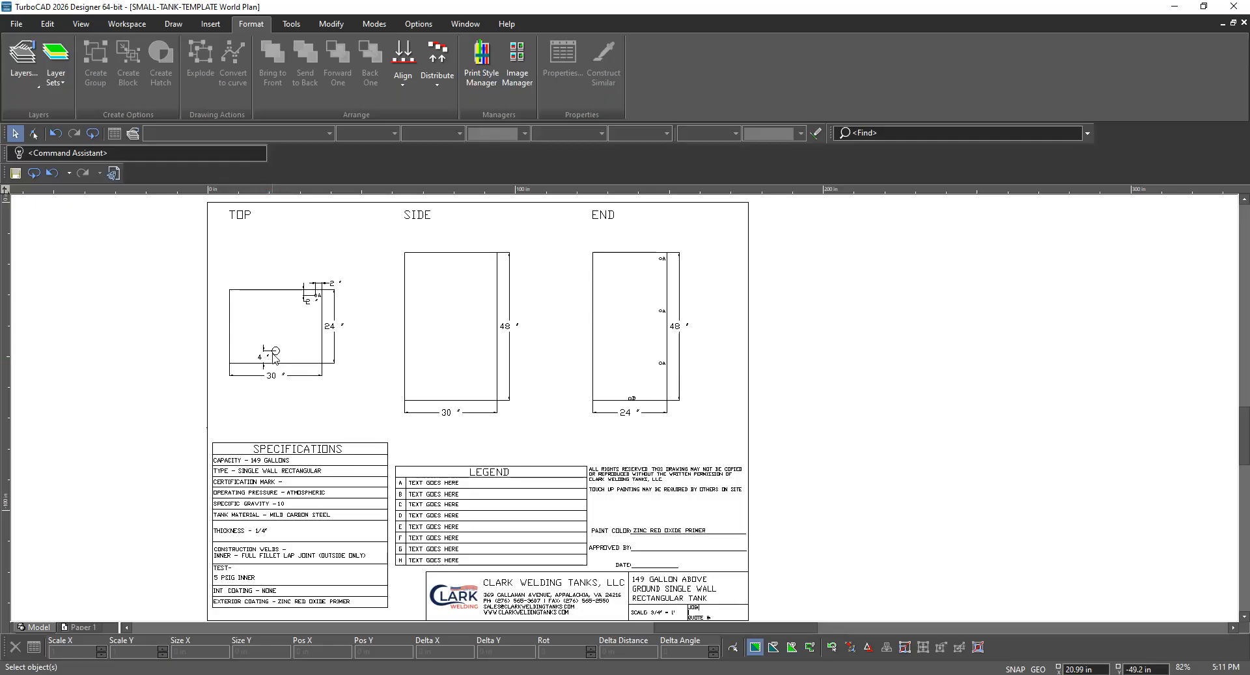
scroll(274, 357, "up", 2)
scroll(626, 412, "up", 2)
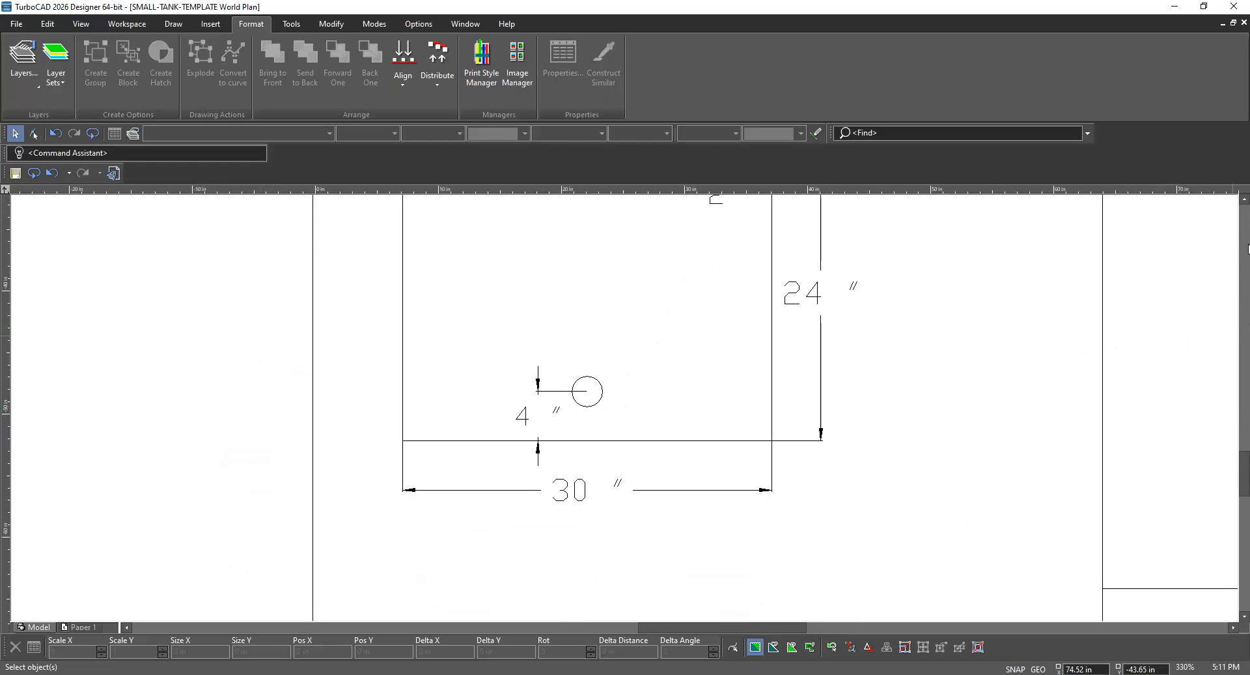
left_click(1245, 200)
left_click(1245, 200)
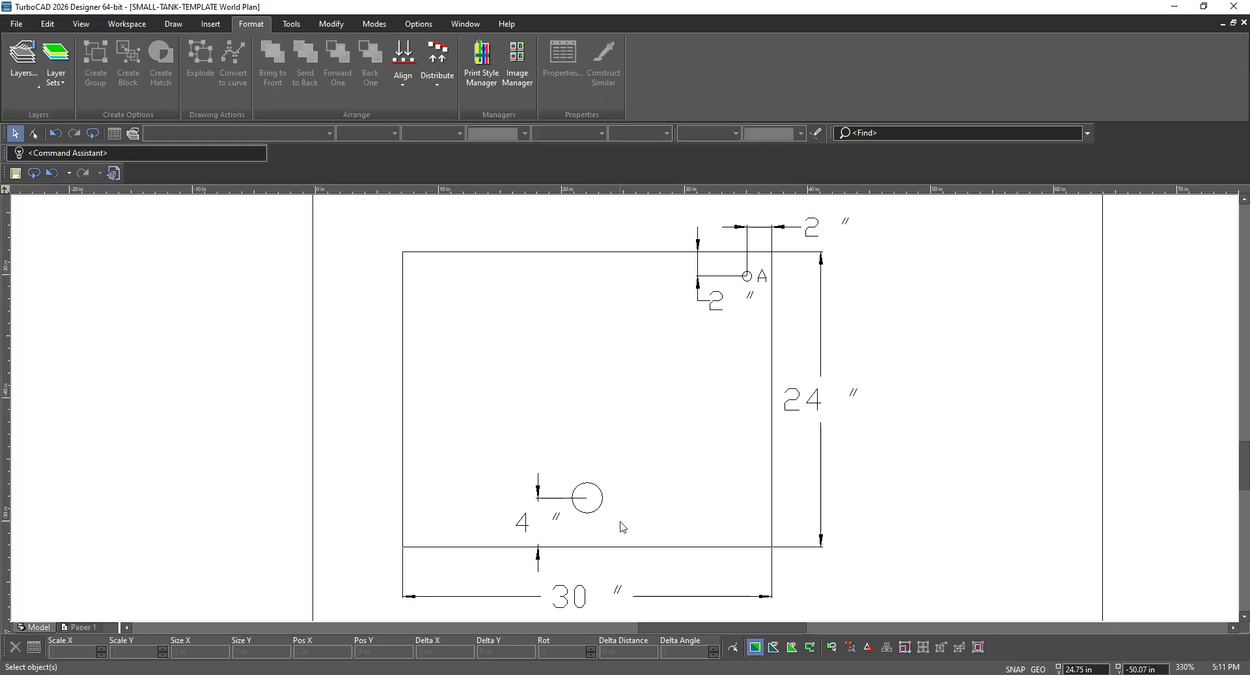
key("ctrl+v")
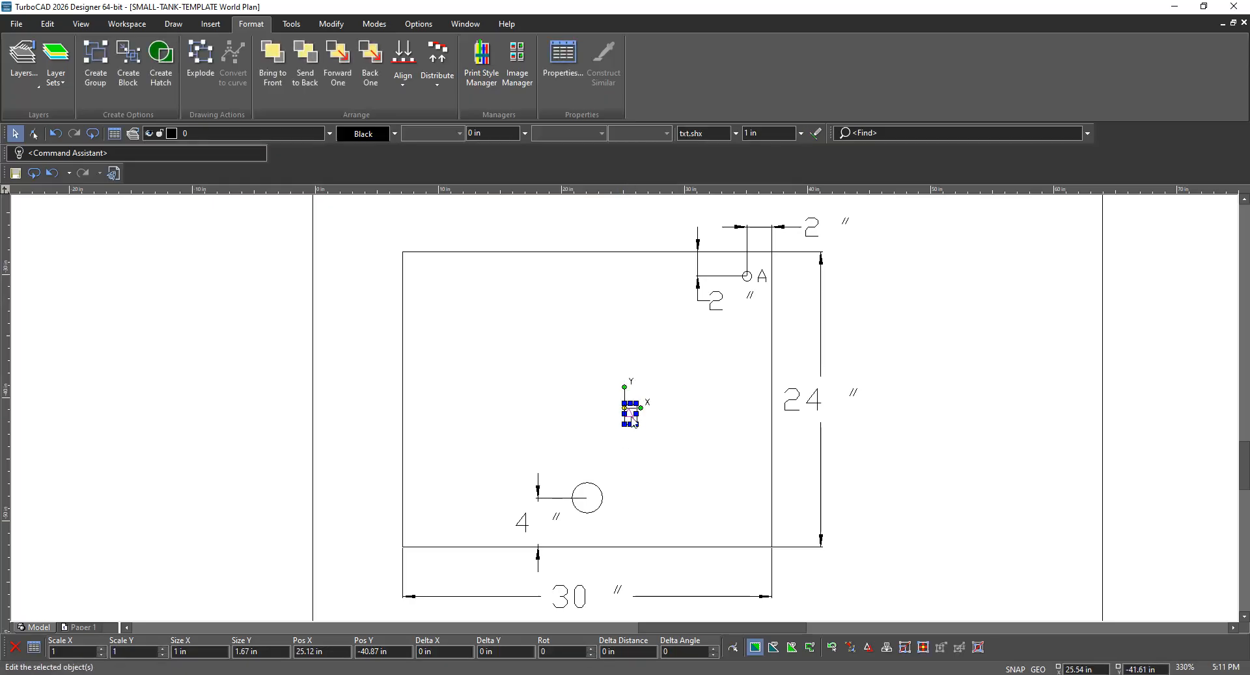
scroll(635, 425, "up", 2)
left_click_drag(614, 387, 585, 555)
Change the text of the label beside the TOP view's large hole to "C"
double_click(584, 555)
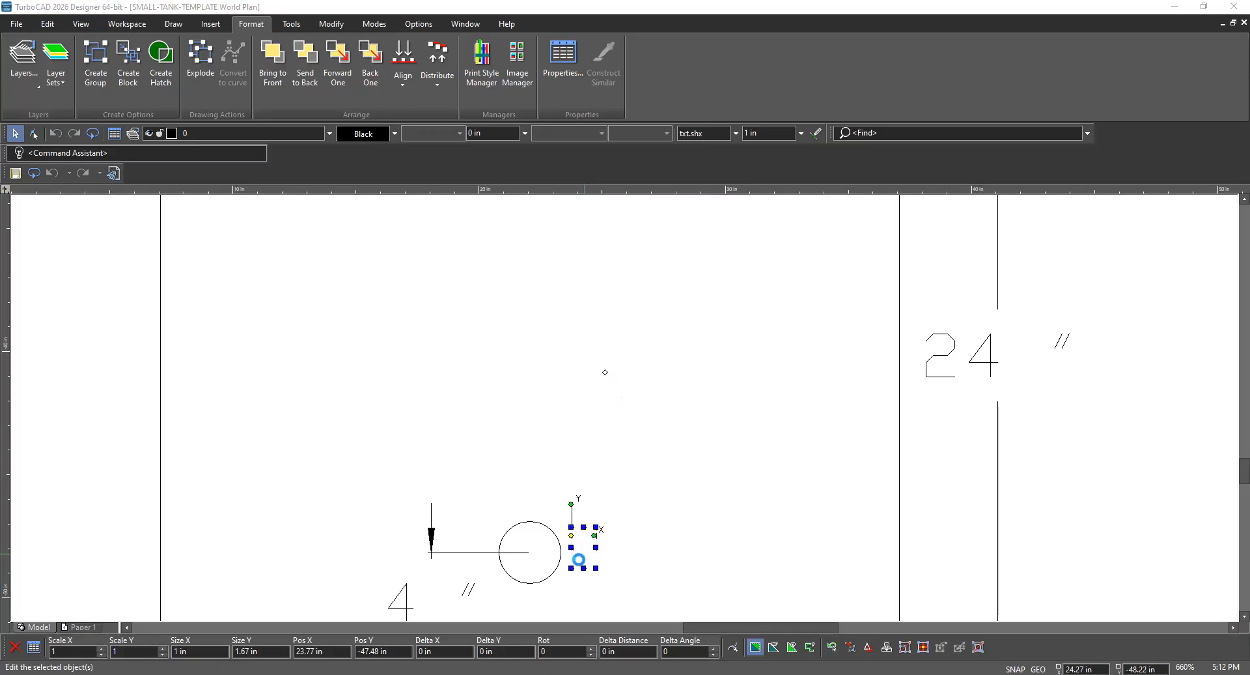
type("C")
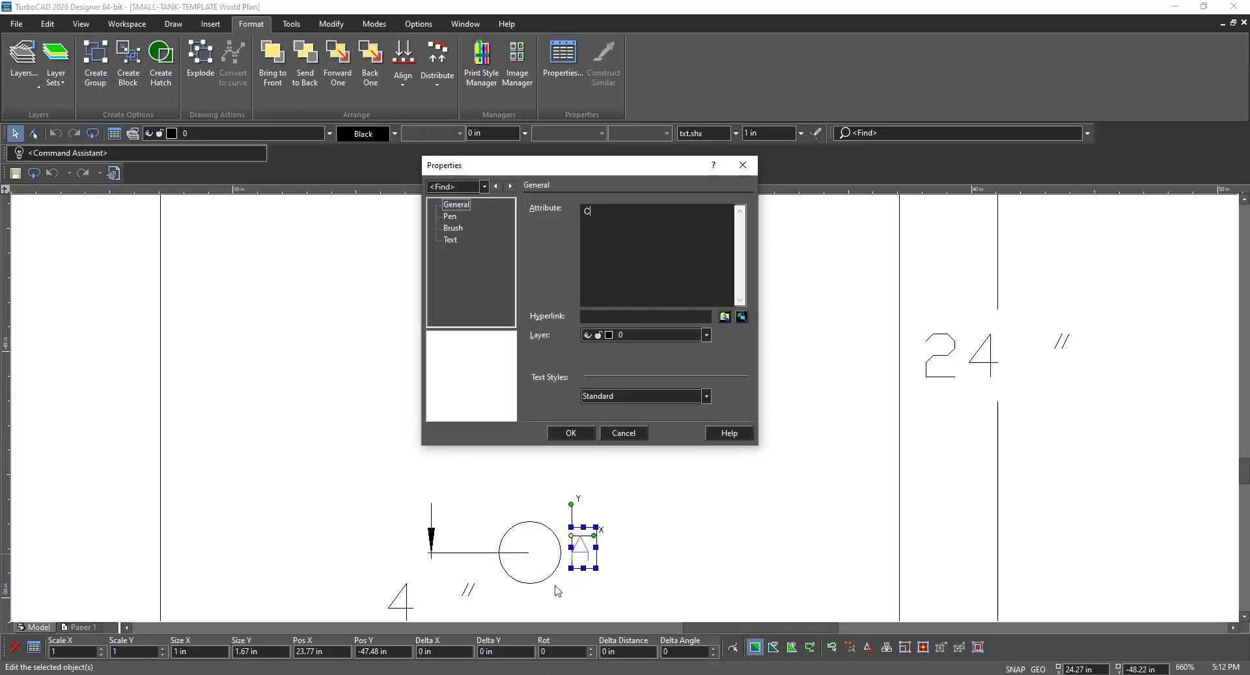
left_click(570, 434)
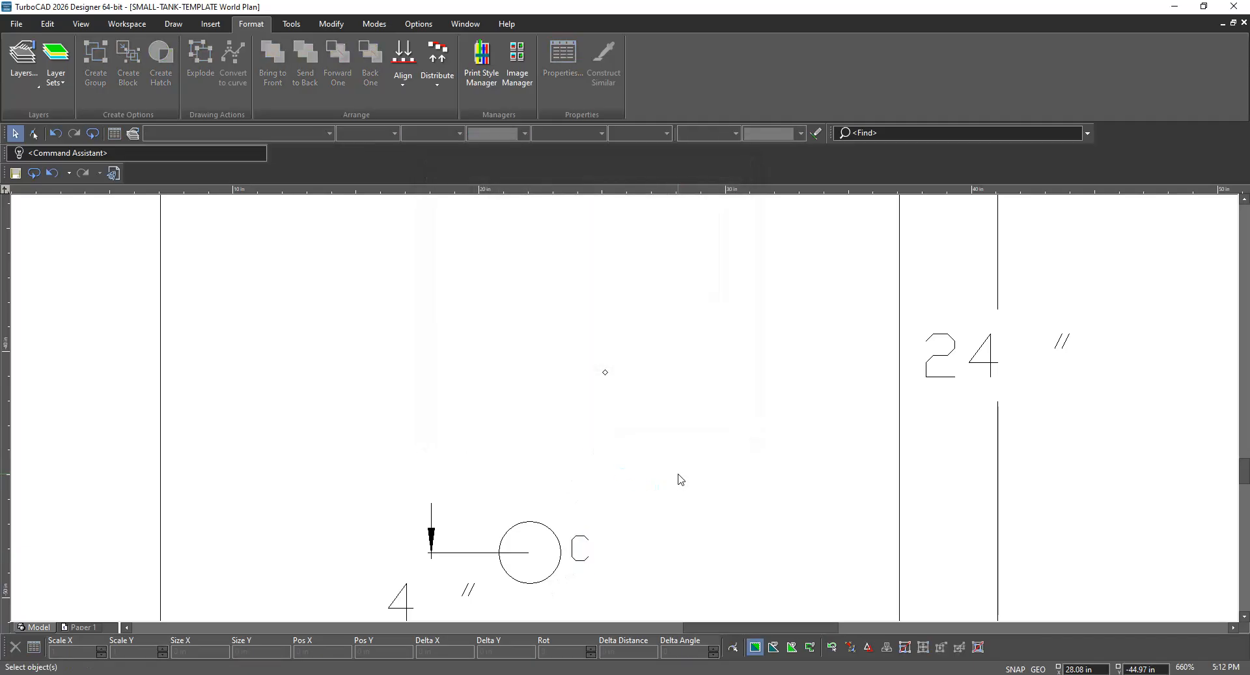
scroll(627, 414, "down", 6)
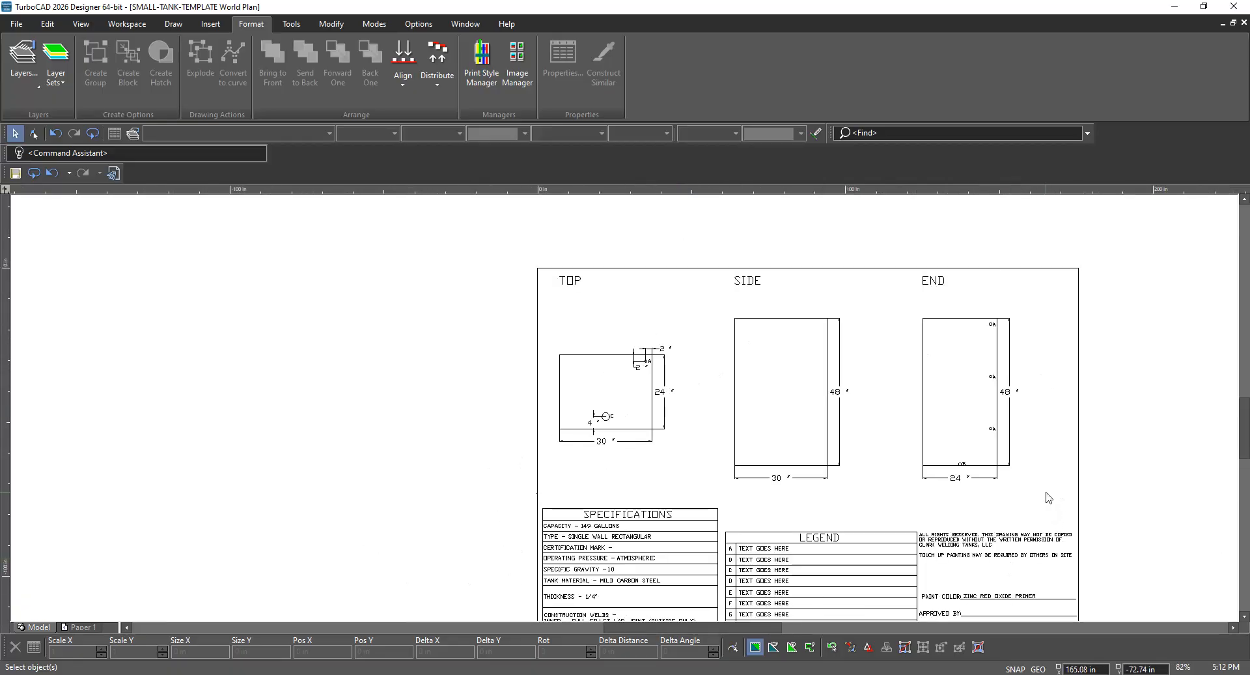
scroll(1052, 466, "up", 2)
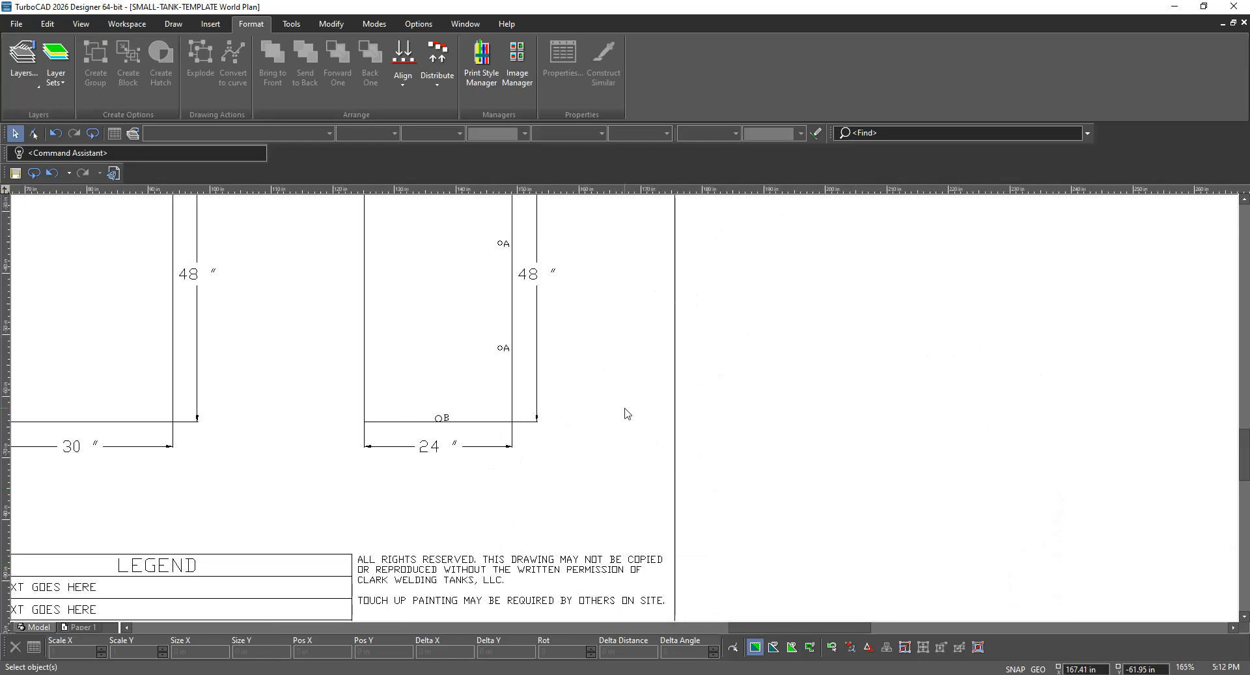
scroll(606, 352, "down", 2)
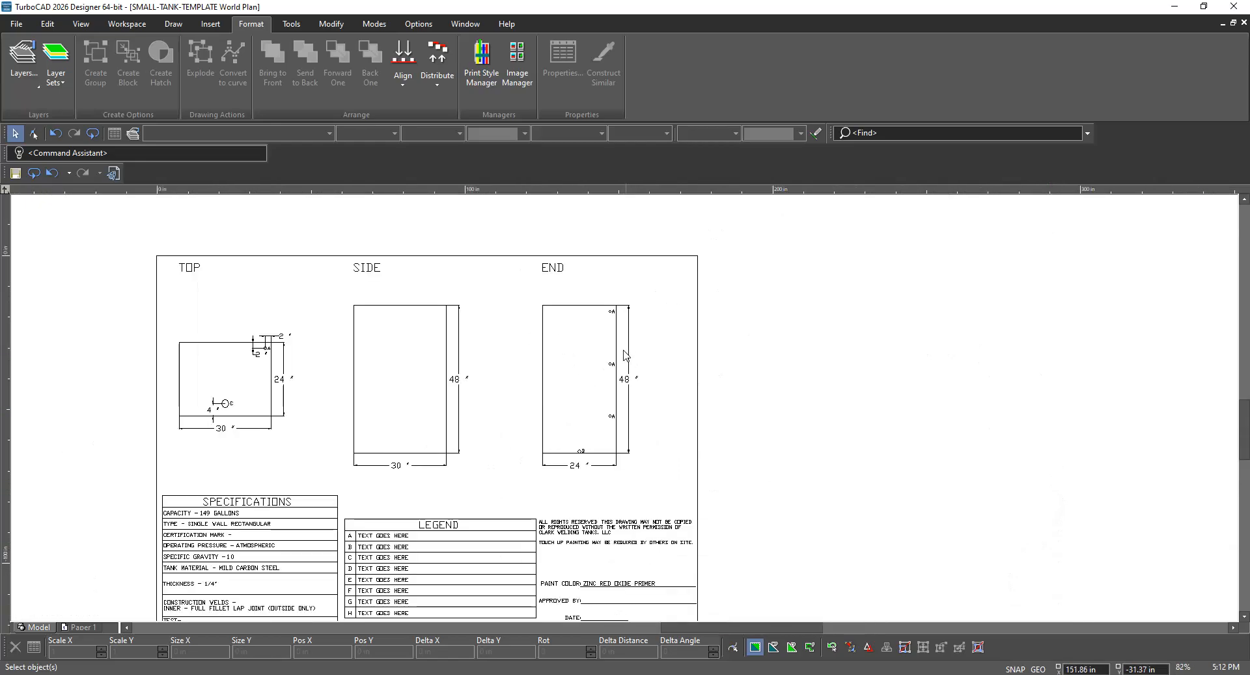
scroll(623, 352, "up", 2)
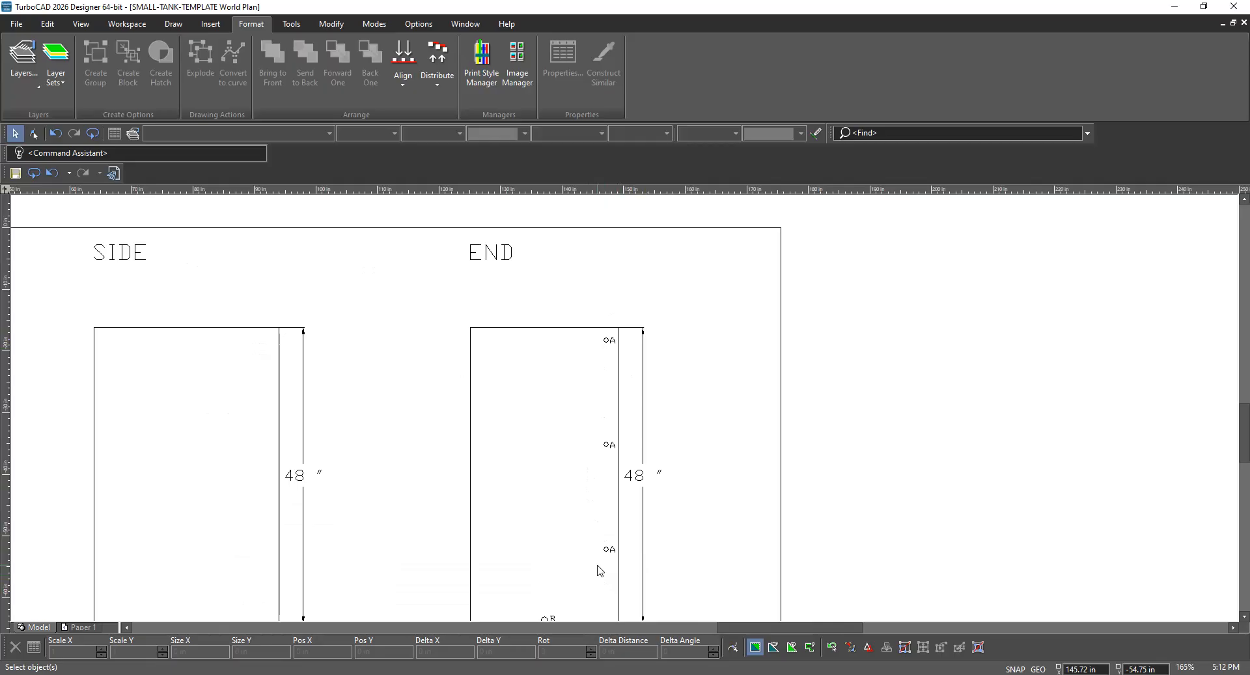
scroll(624, 405, "down", 2)
scroll(624, 405, "up", 2)
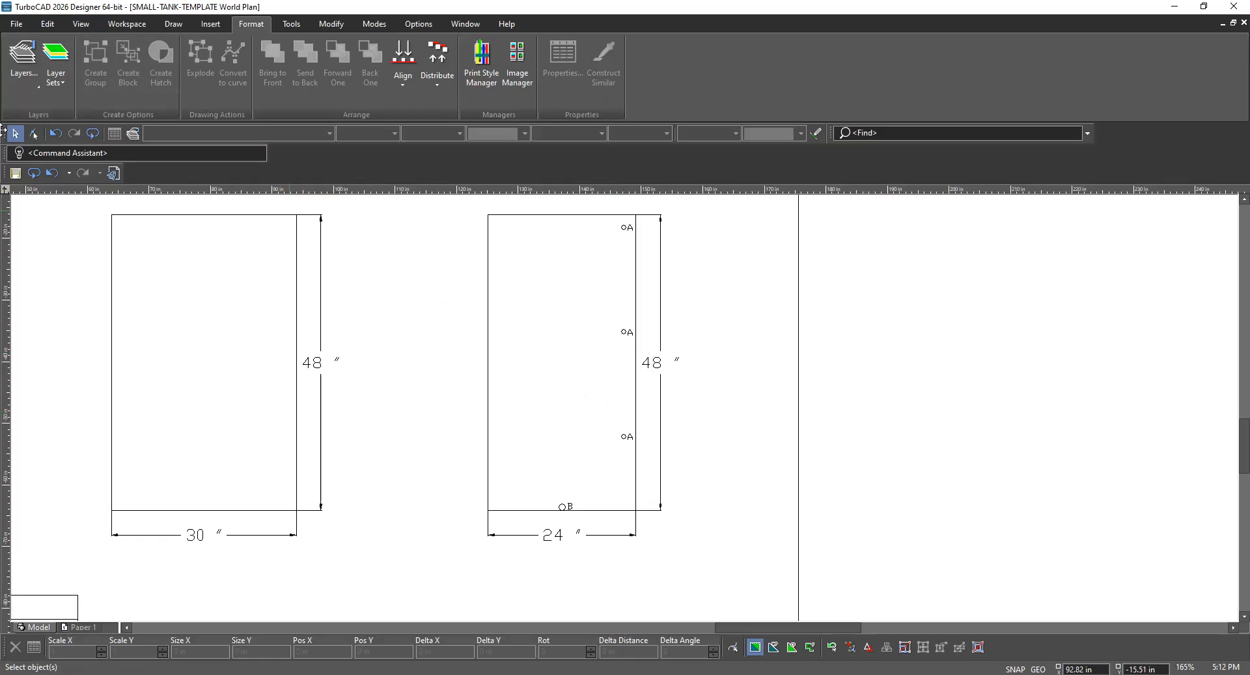
left_click(173, 26)
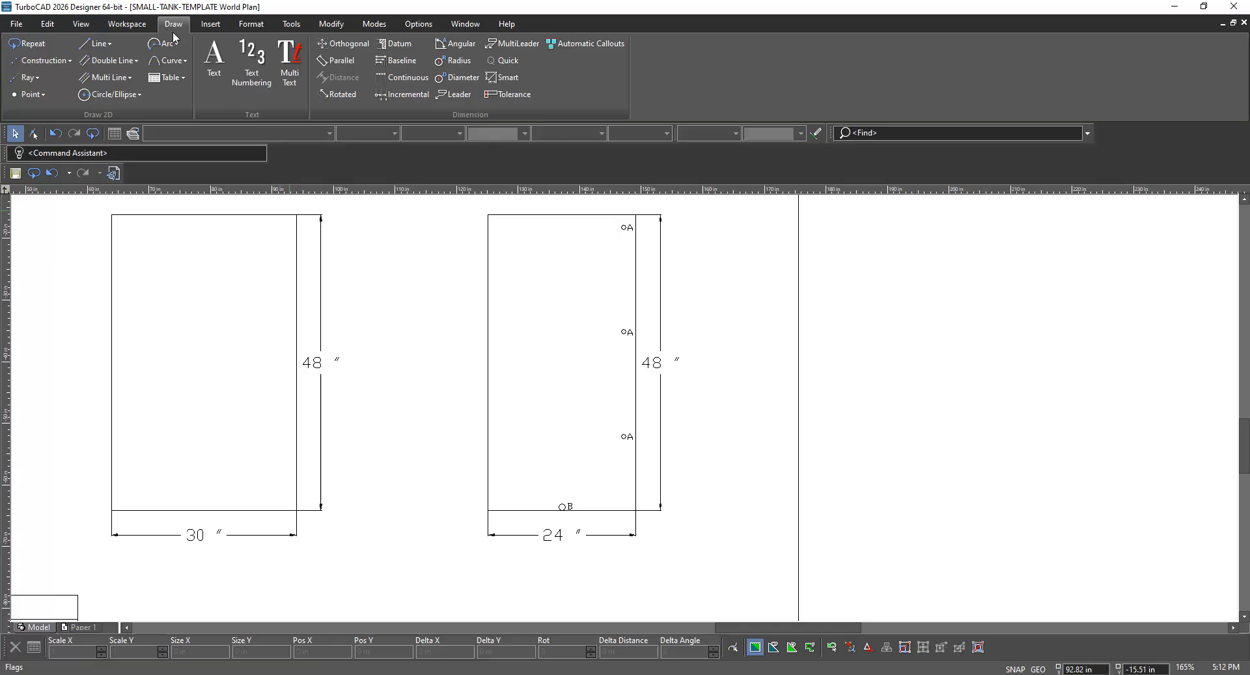
left_click(89, 45)
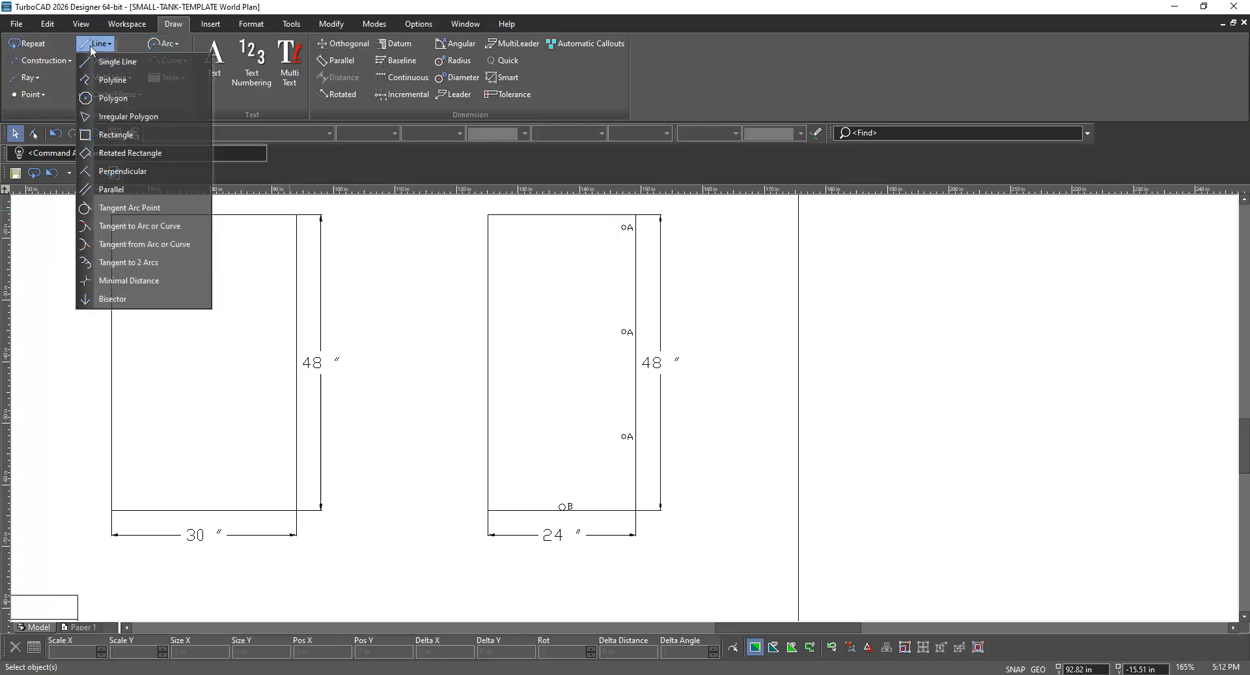
left_click(100, 62)
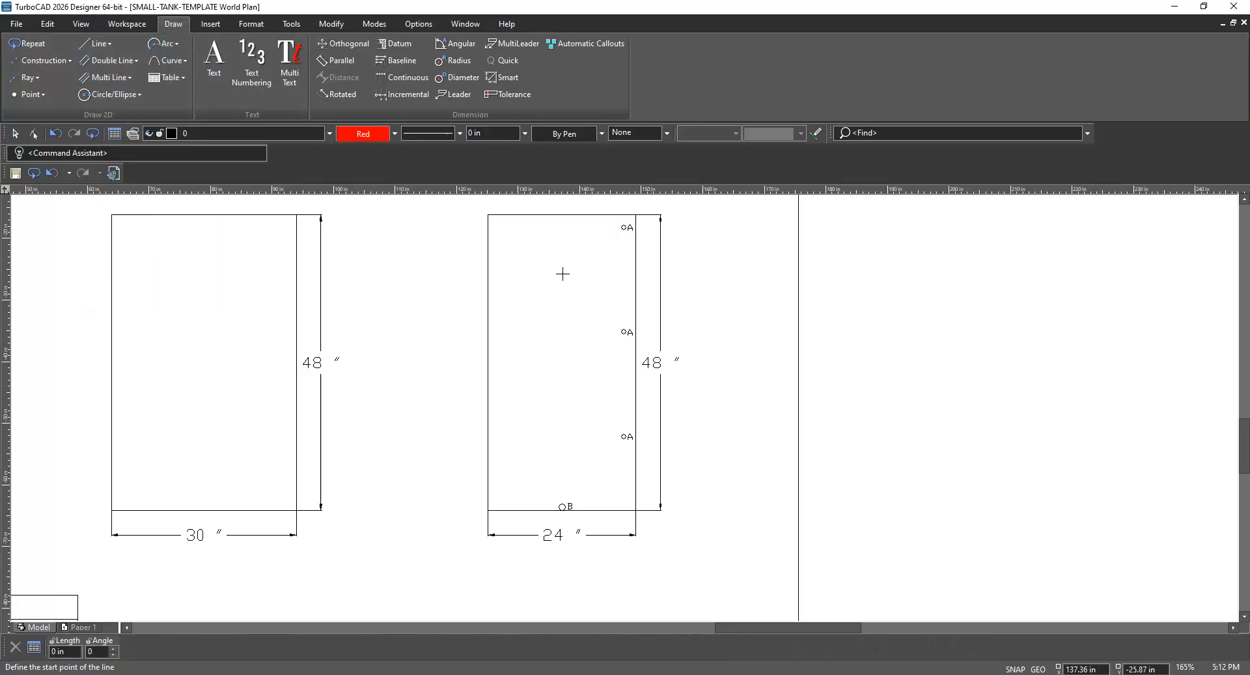
left_click(562, 215)
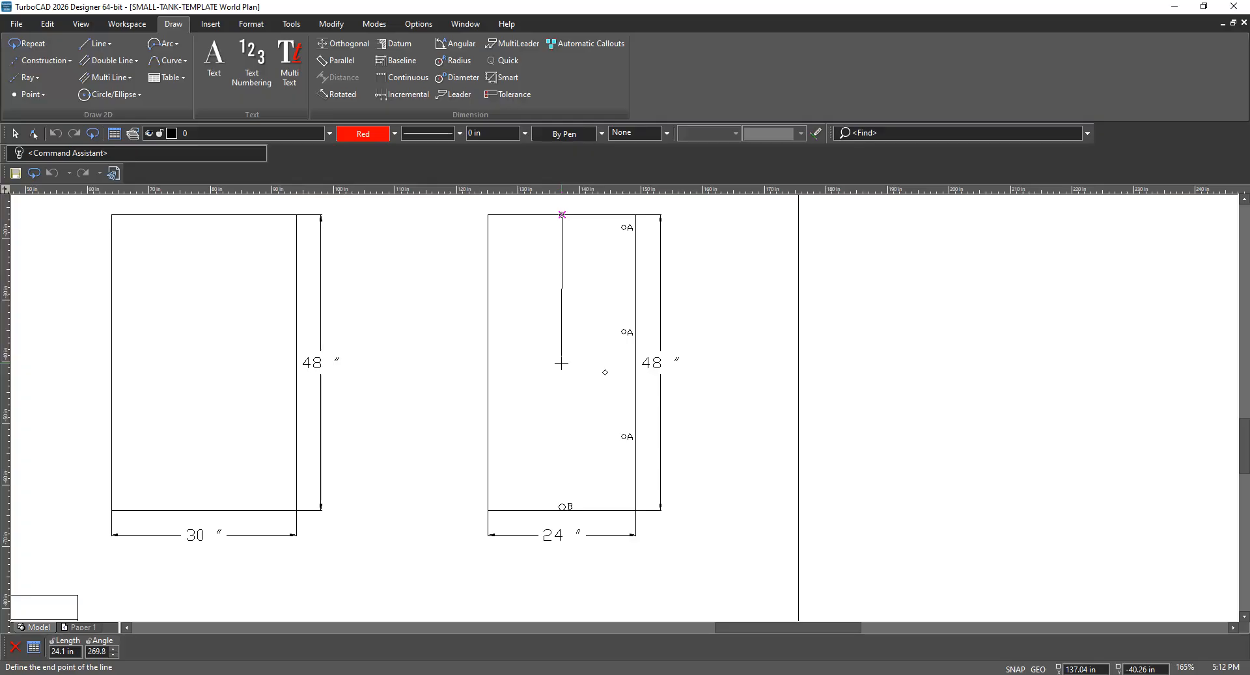
key("Escape")
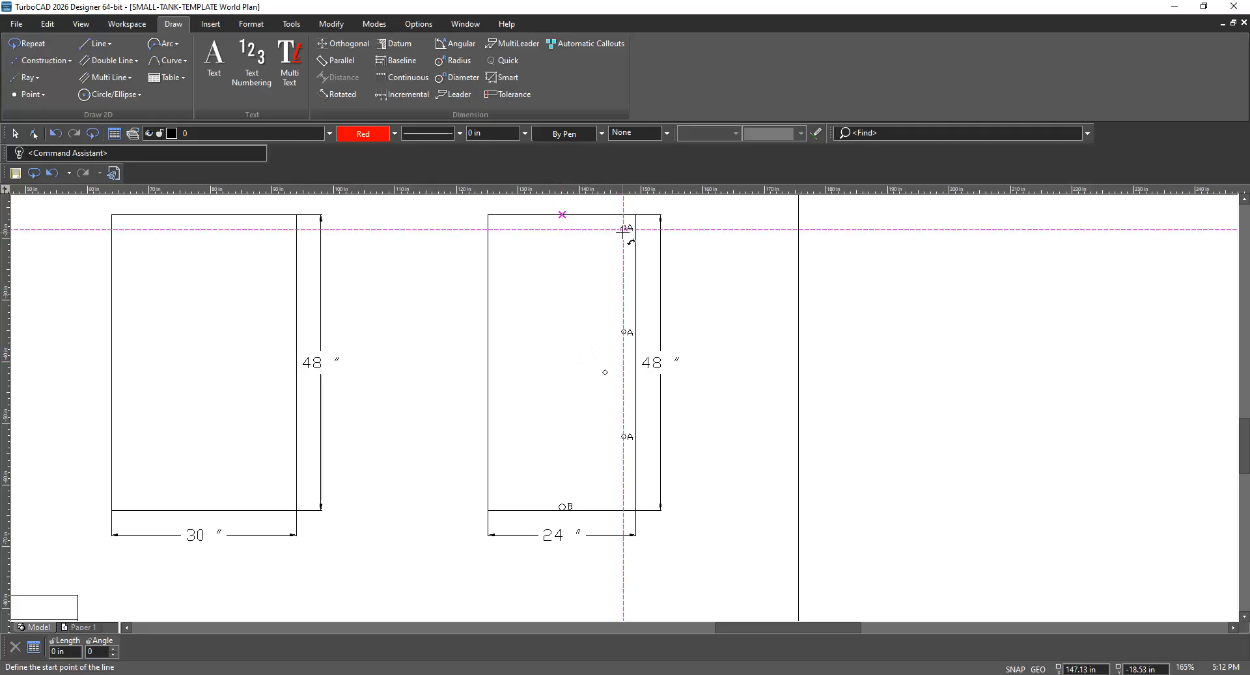
Draw a vertical red line 2 in long from the END view's top edge down to the center of the top A hole
scroll(605, 257, "up", 2)
scroll(624, 408, "up", 2)
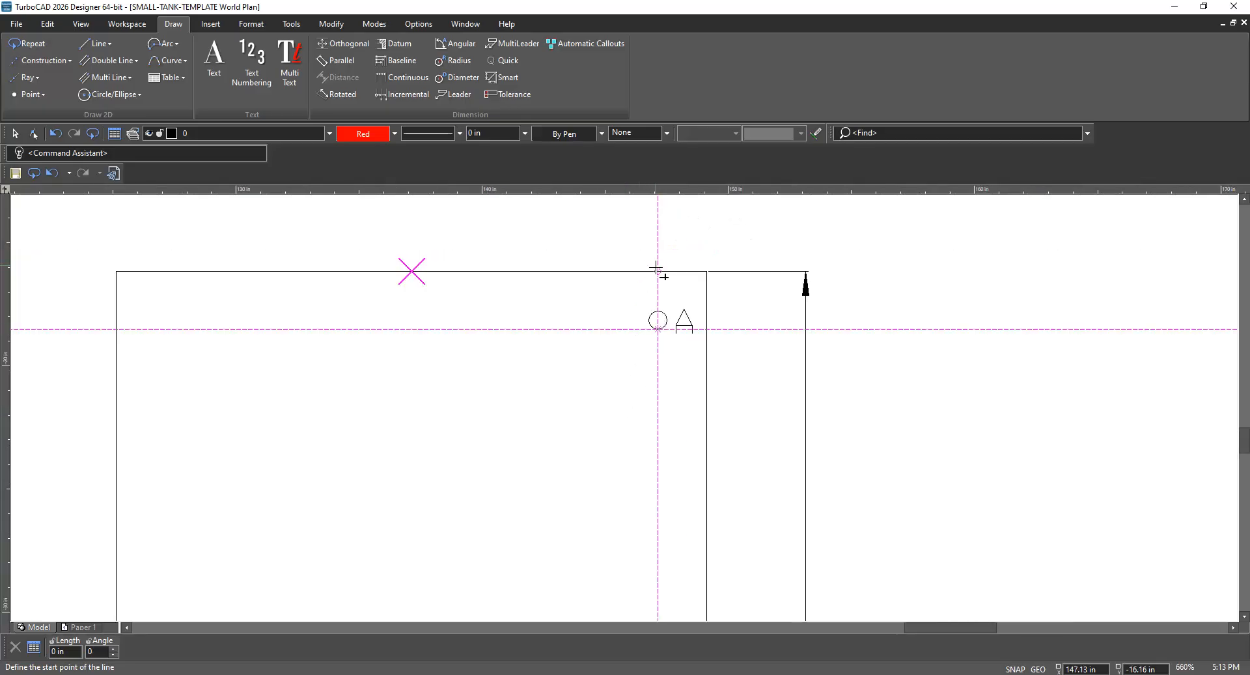
left_click(658, 271)
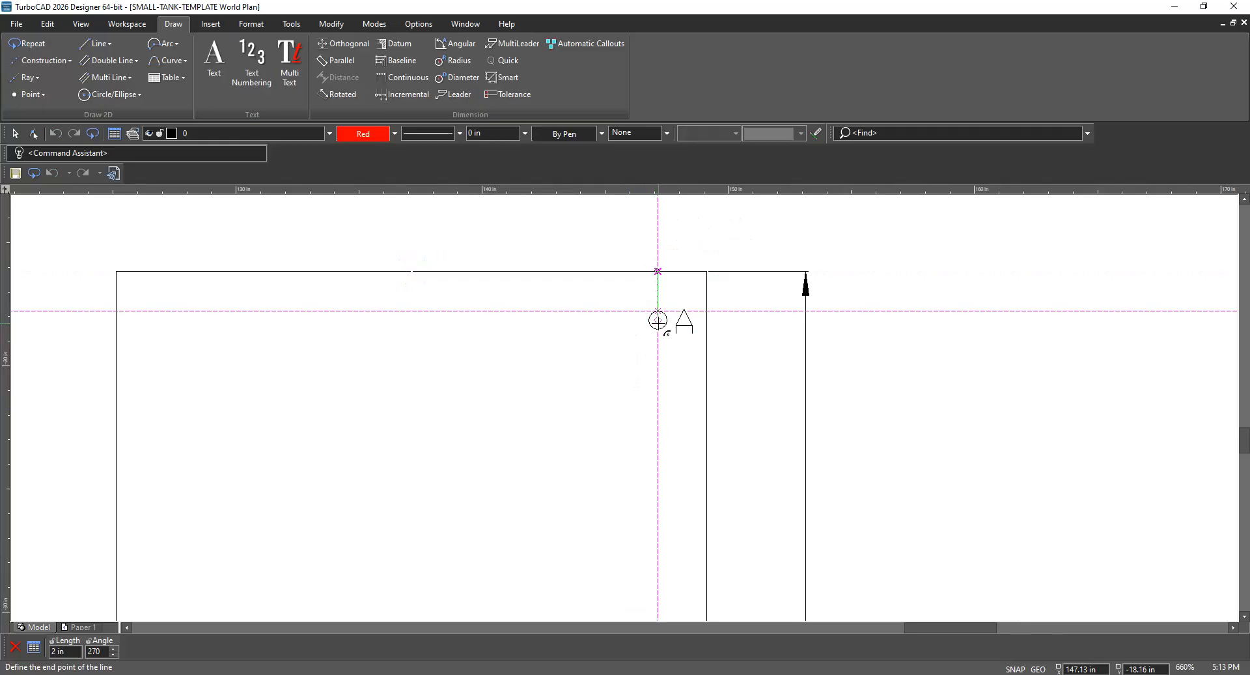
scroll(658, 319, "up", 4)
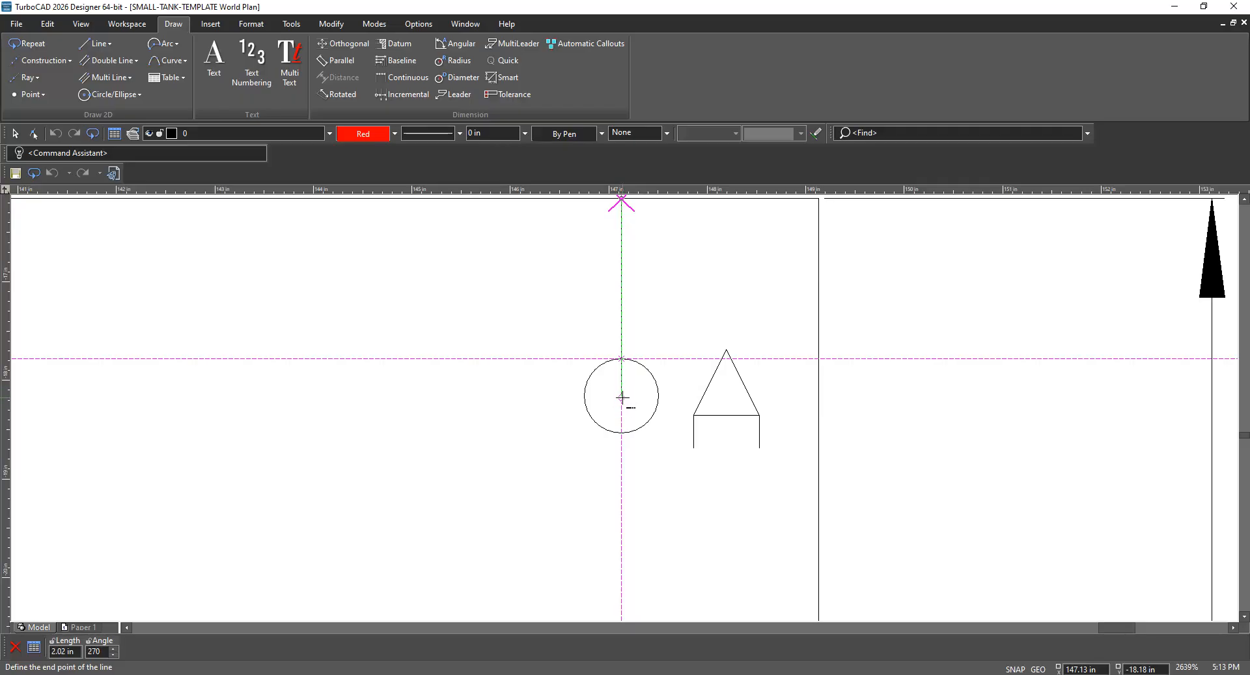
key("Tab")
type("2")
key("Return")
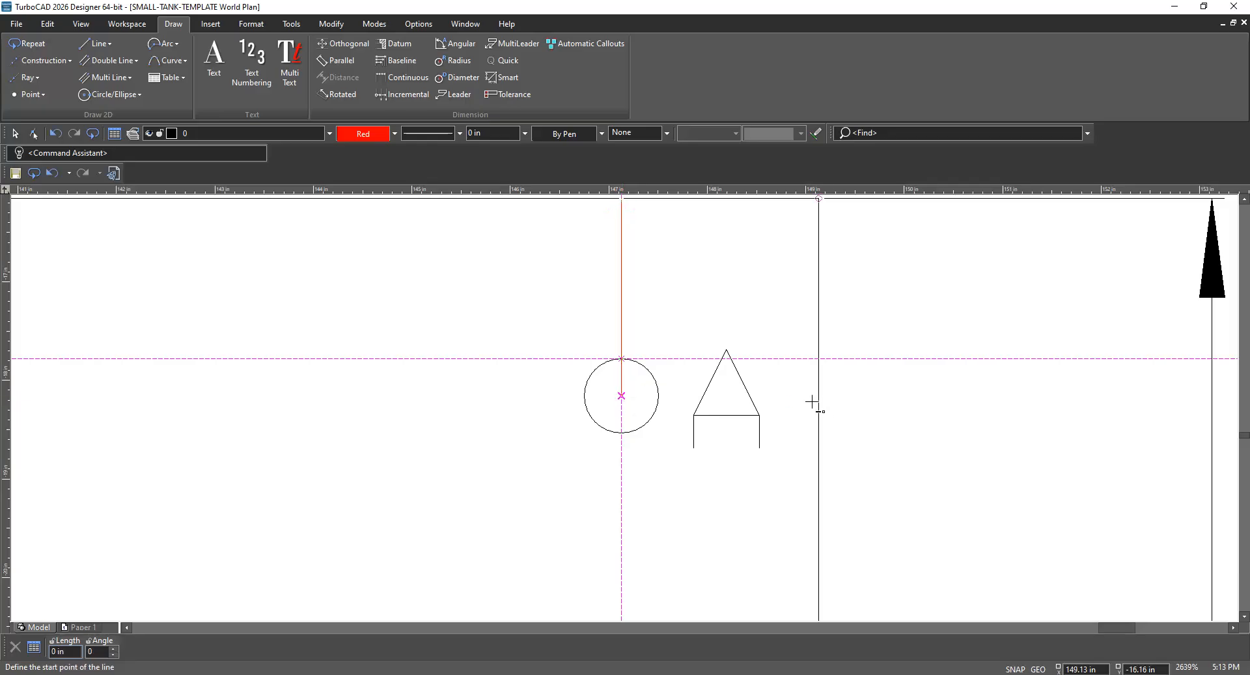
Draw a 17 in line at 270 degrees from the center of the END view's top A hole to the middle A hole
scroll(648, 526, "down", 2)
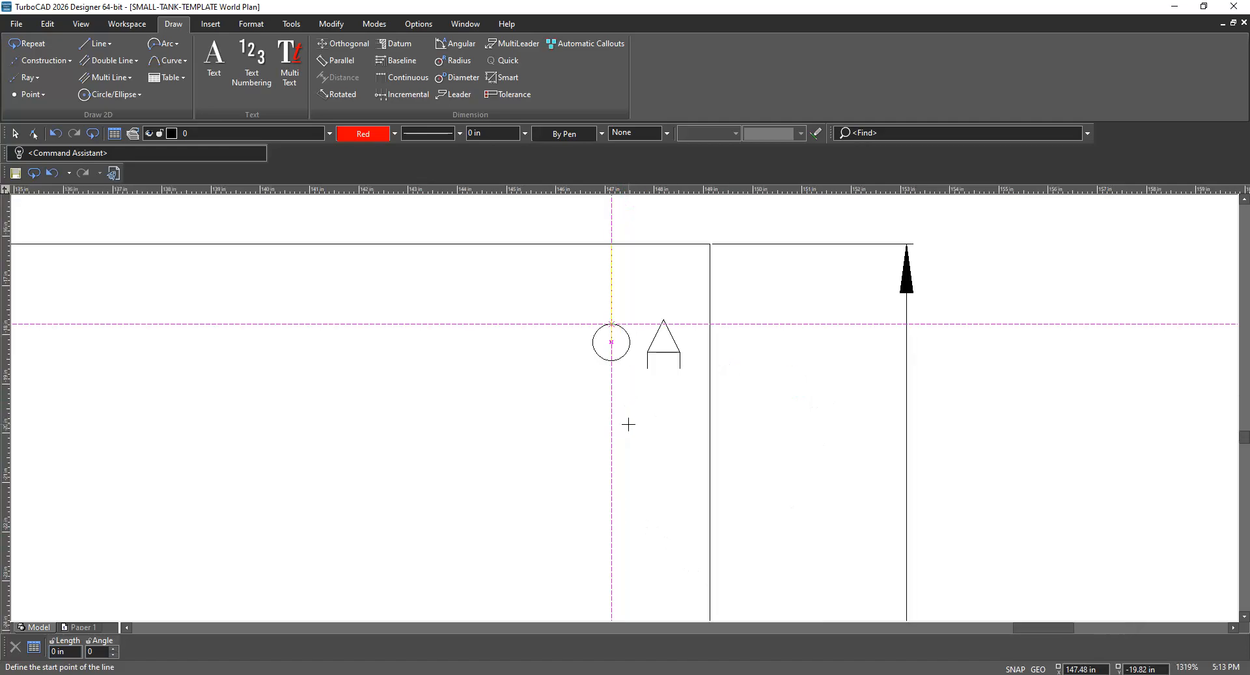
scroll(628, 426, "down", 2)
scroll(647, 530, "down", 2)
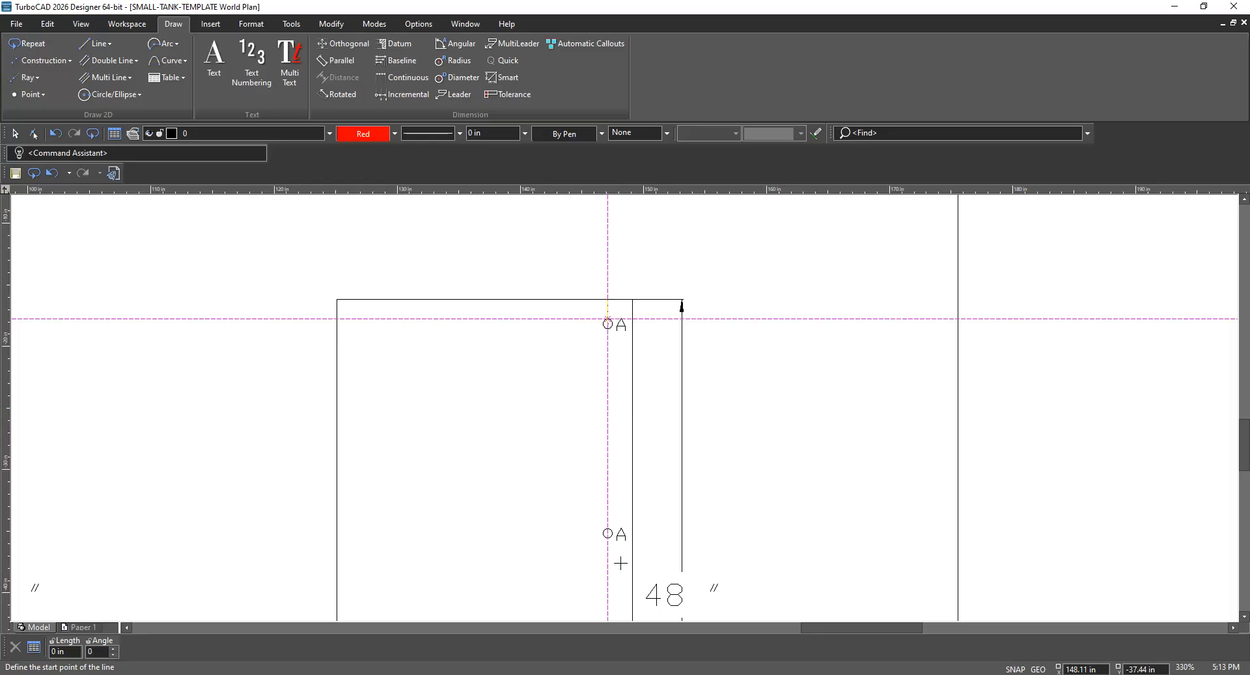
scroll(611, 610, "down", 2)
scroll(622, 407, "up", 2)
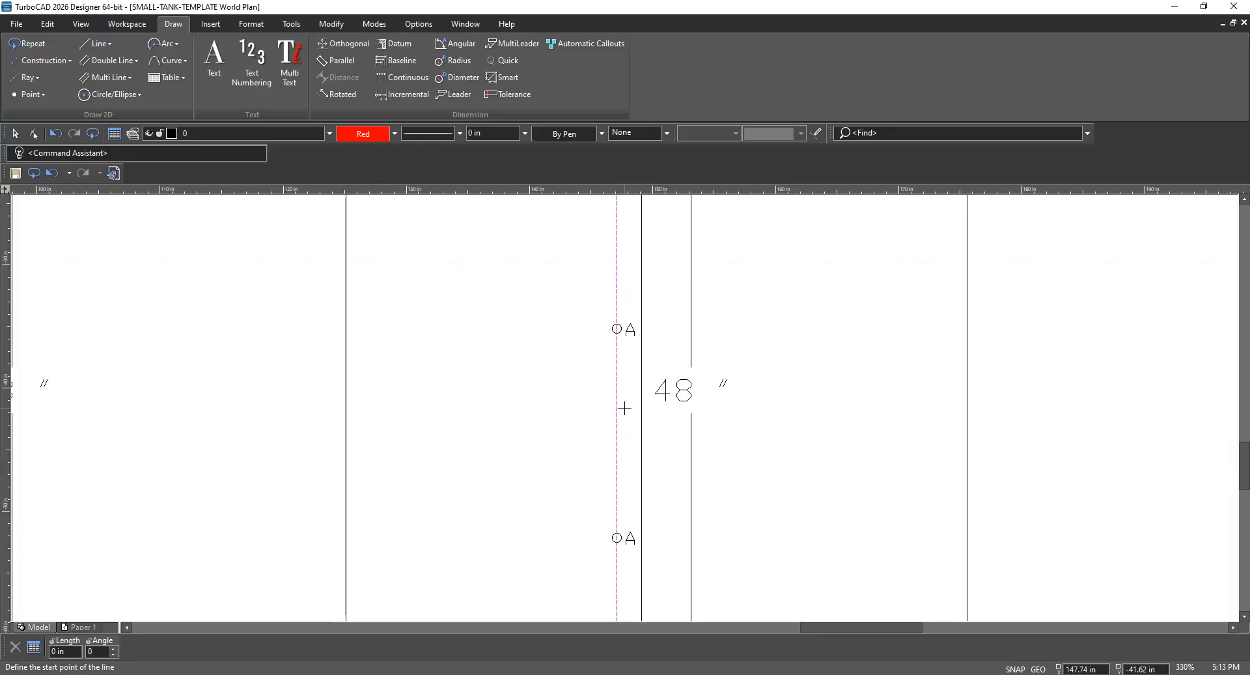
scroll(622, 398, "down", 2)
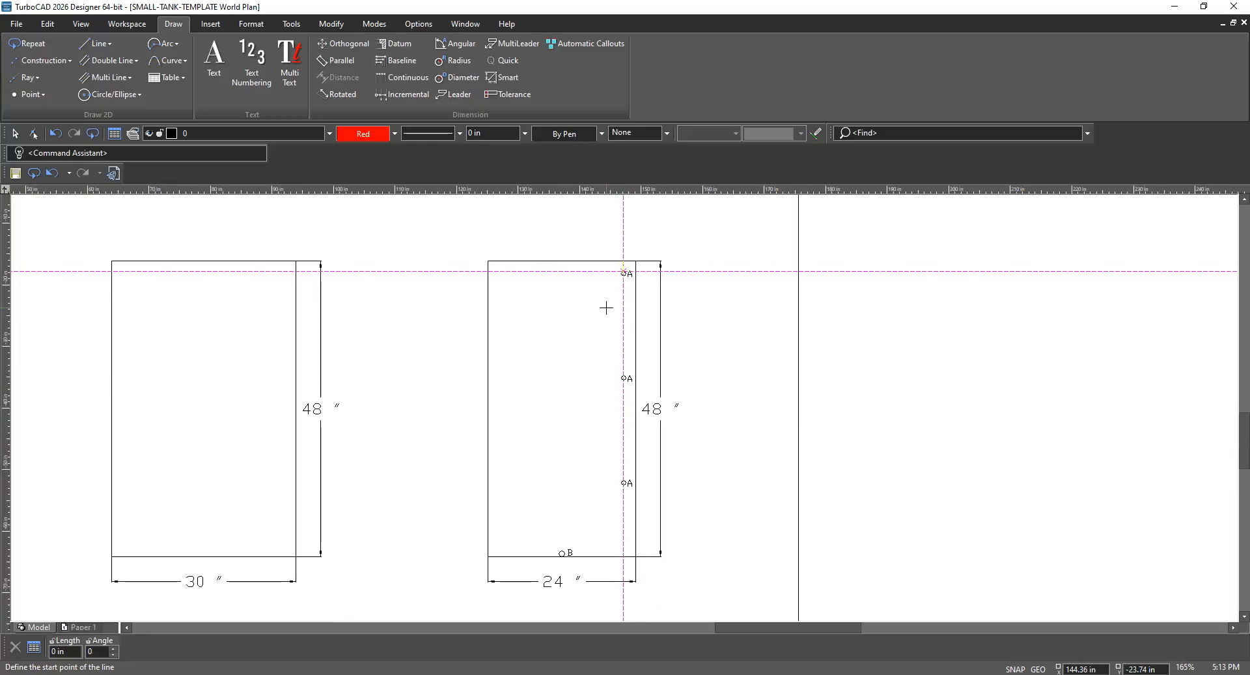
scroll(623, 410, "up", 2)
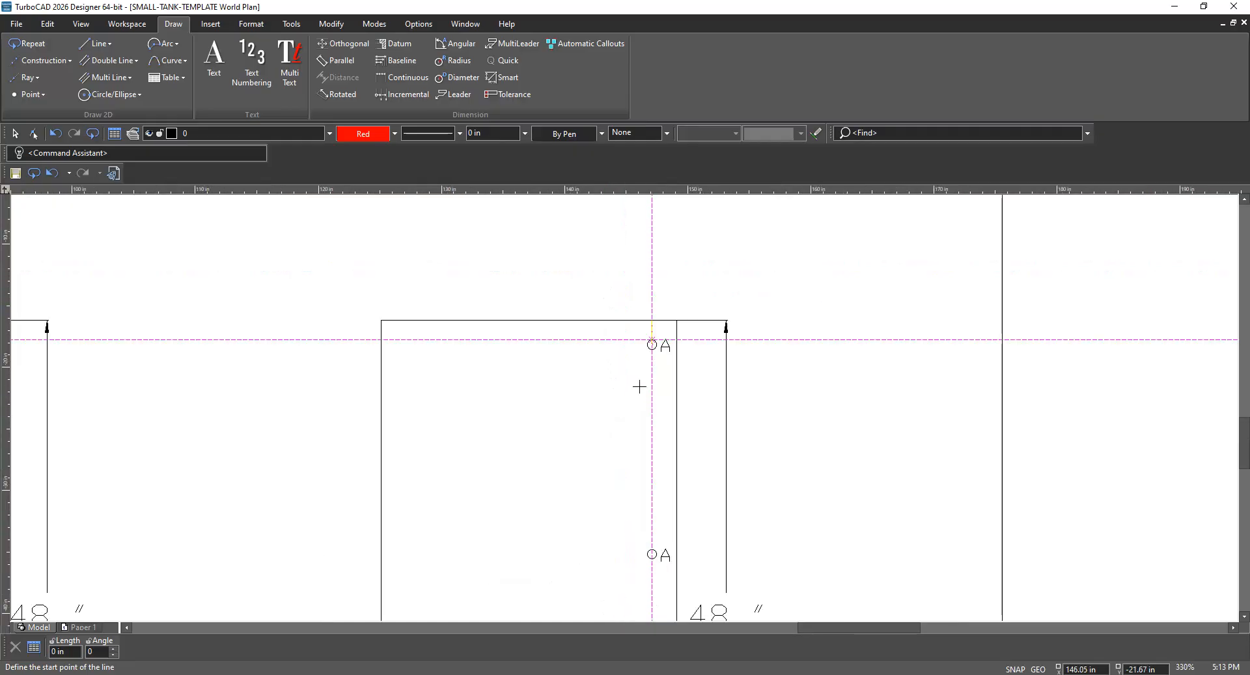
scroll(624, 408, "up", 4)
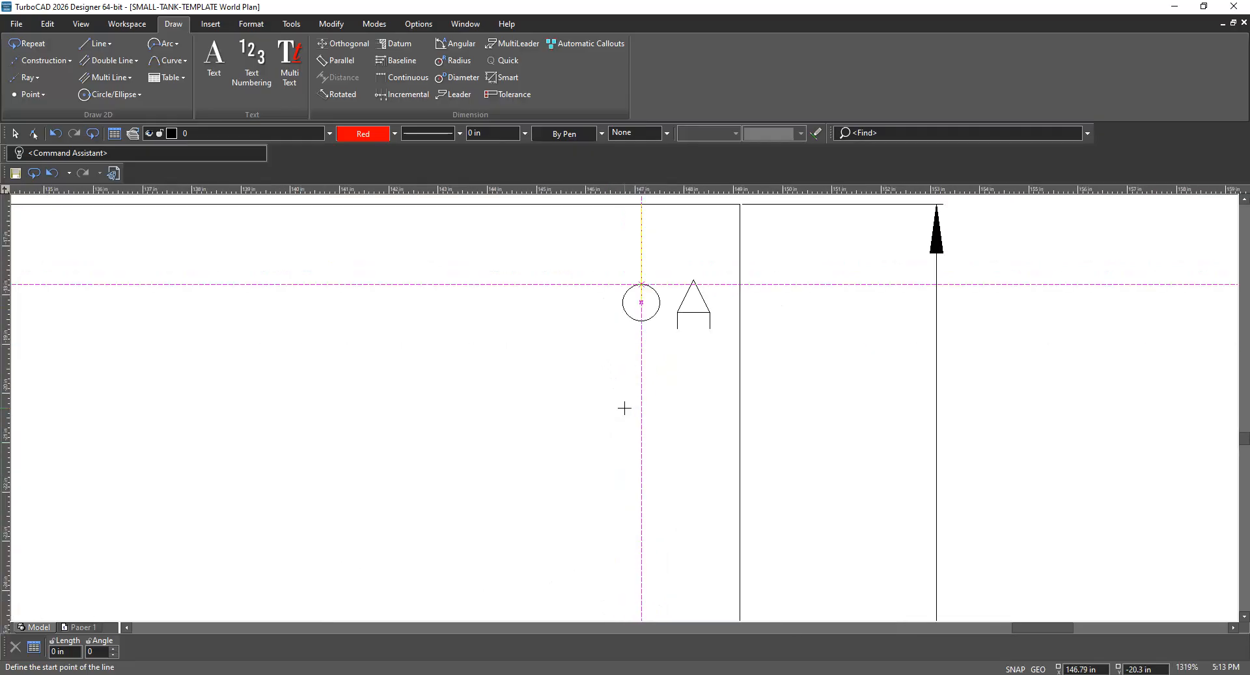
left_click(642, 303)
scroll(620, 409, "down", 6)
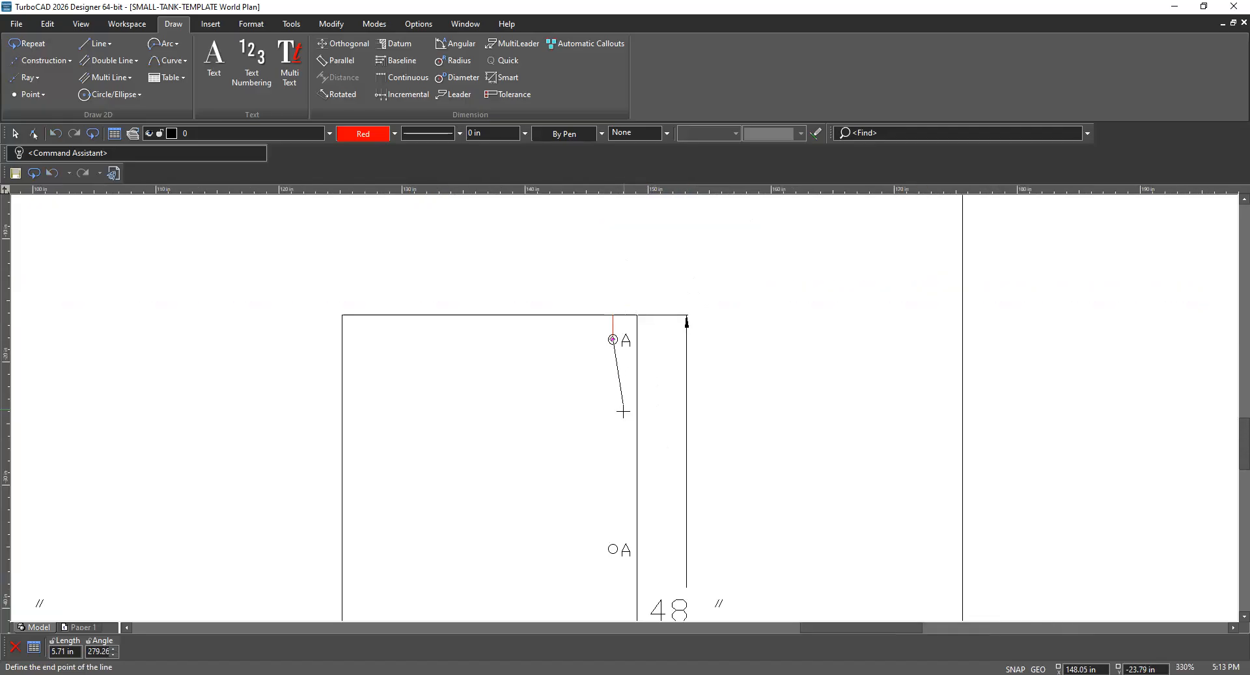
scroll(628, 521, "up", 6)
scroll(625, 393, "down", 3)
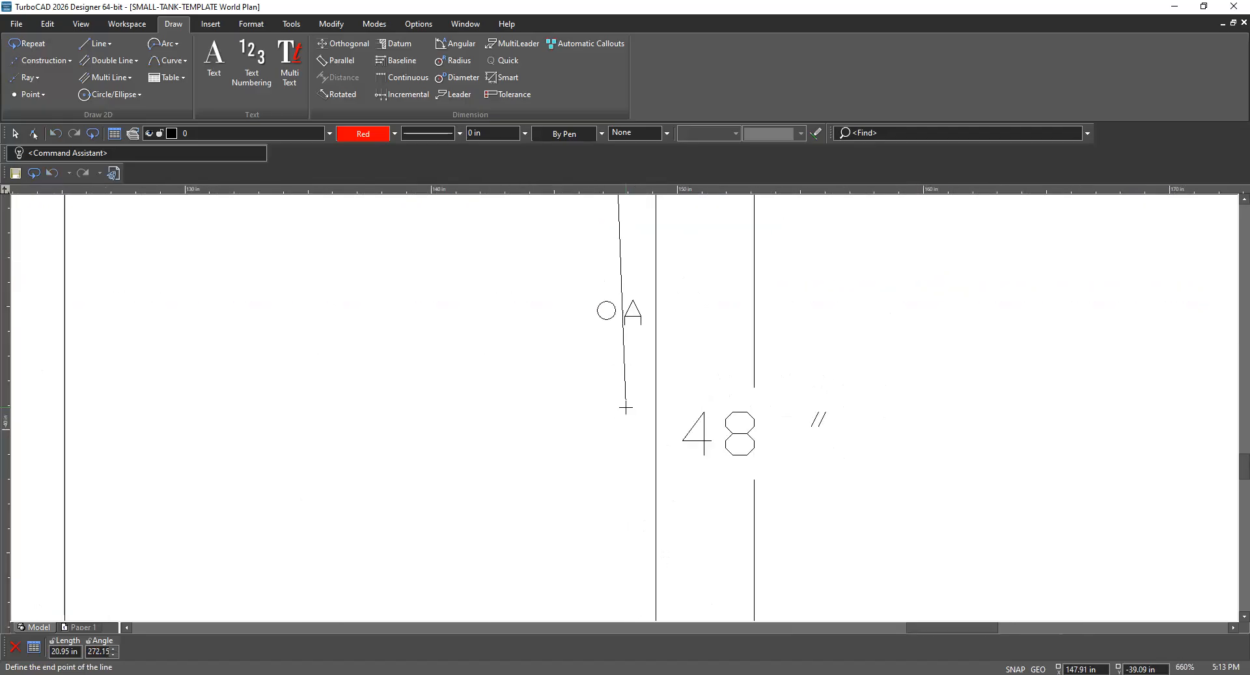
scroll(625, 359, "up", 1)
scroll(625, 407, "up", 4)
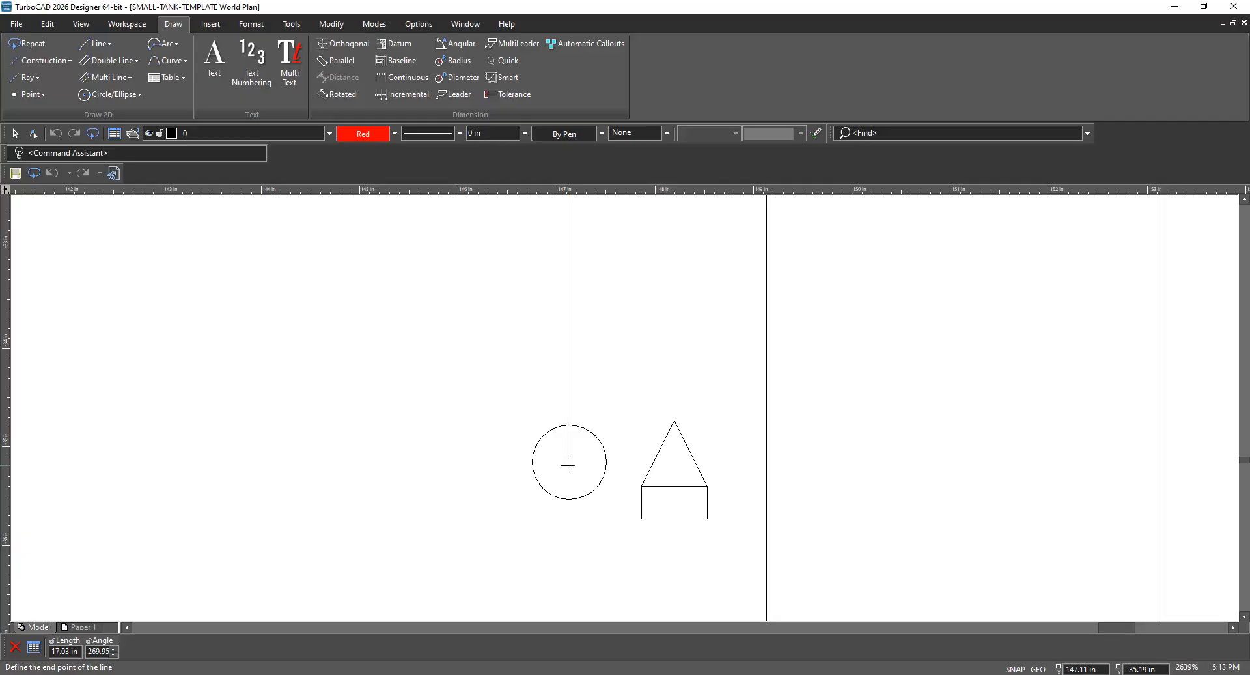
scroll(569, 549, "down", 10)
scroll(623, 407, "up", 5)
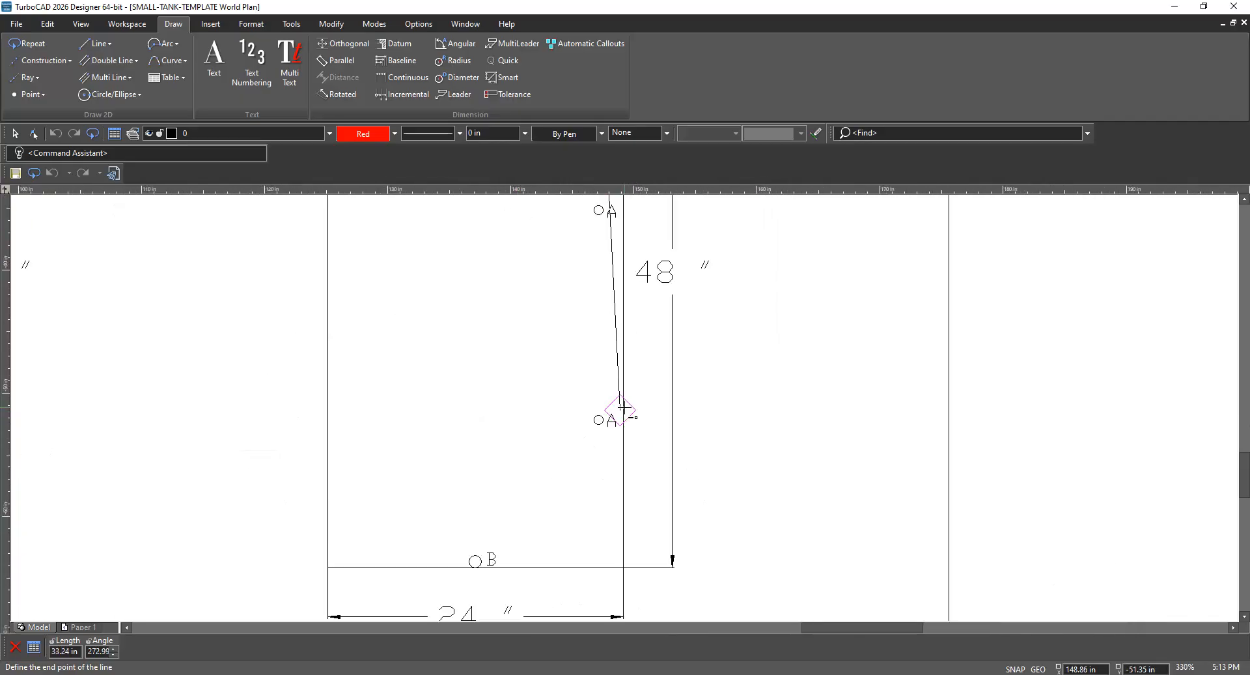
scroll(622, 407, "up", 2)
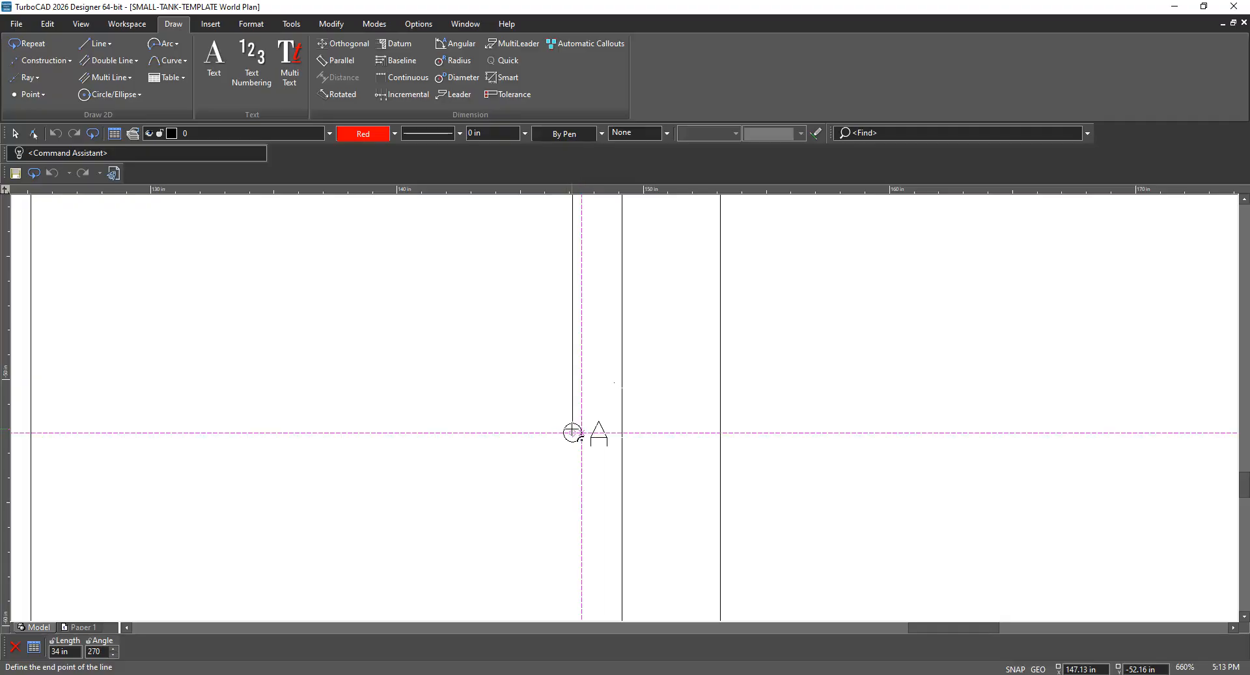
scroll(622, 407, "down", 3)
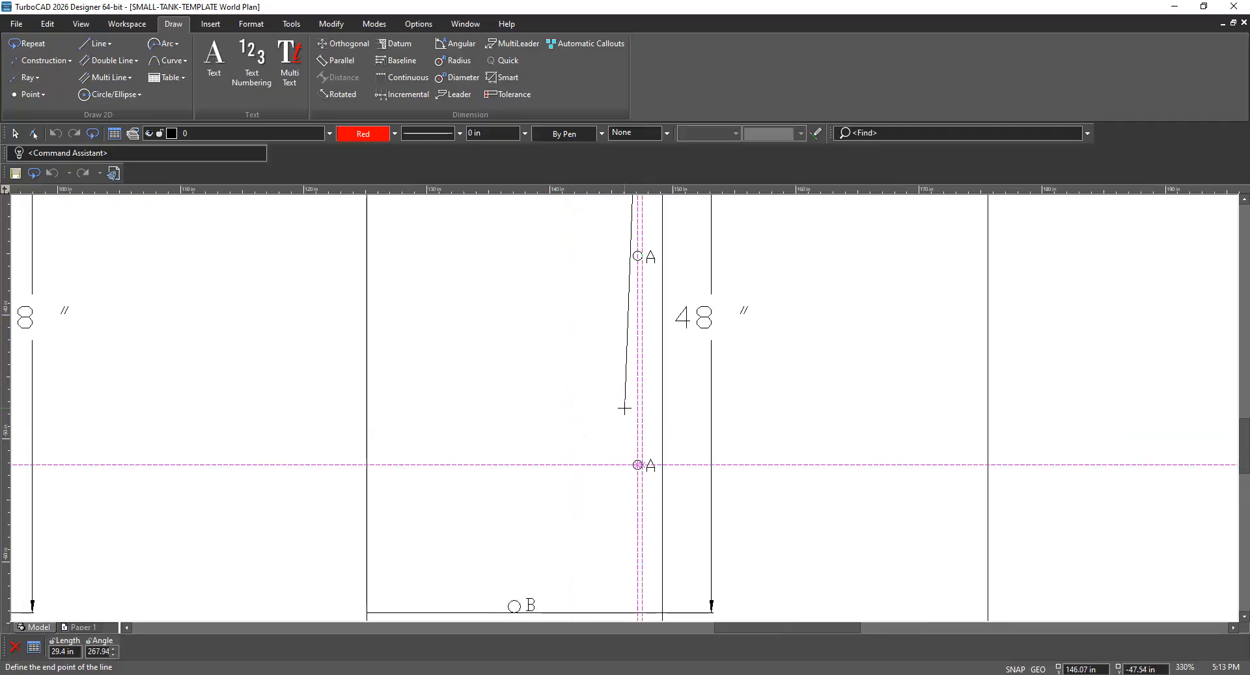
scroll(624, 407, "up", 3)
scroll(624, 407, "down", 3)
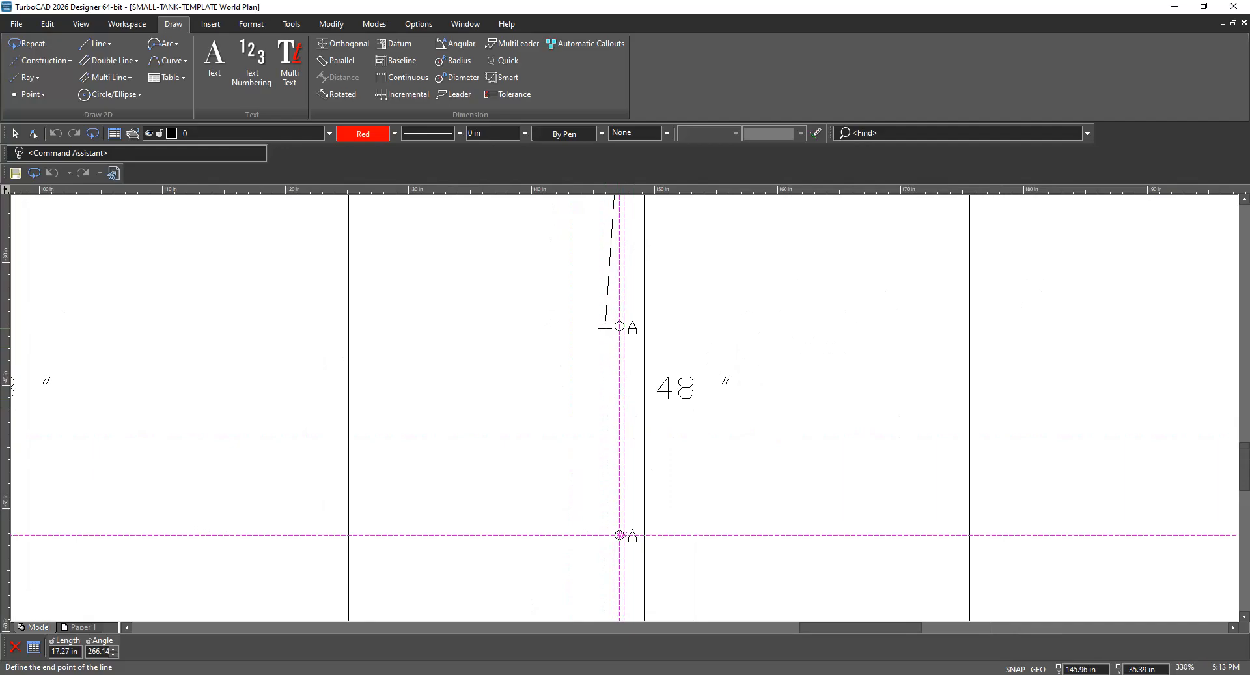
scroll(620, 408, "up", 5)
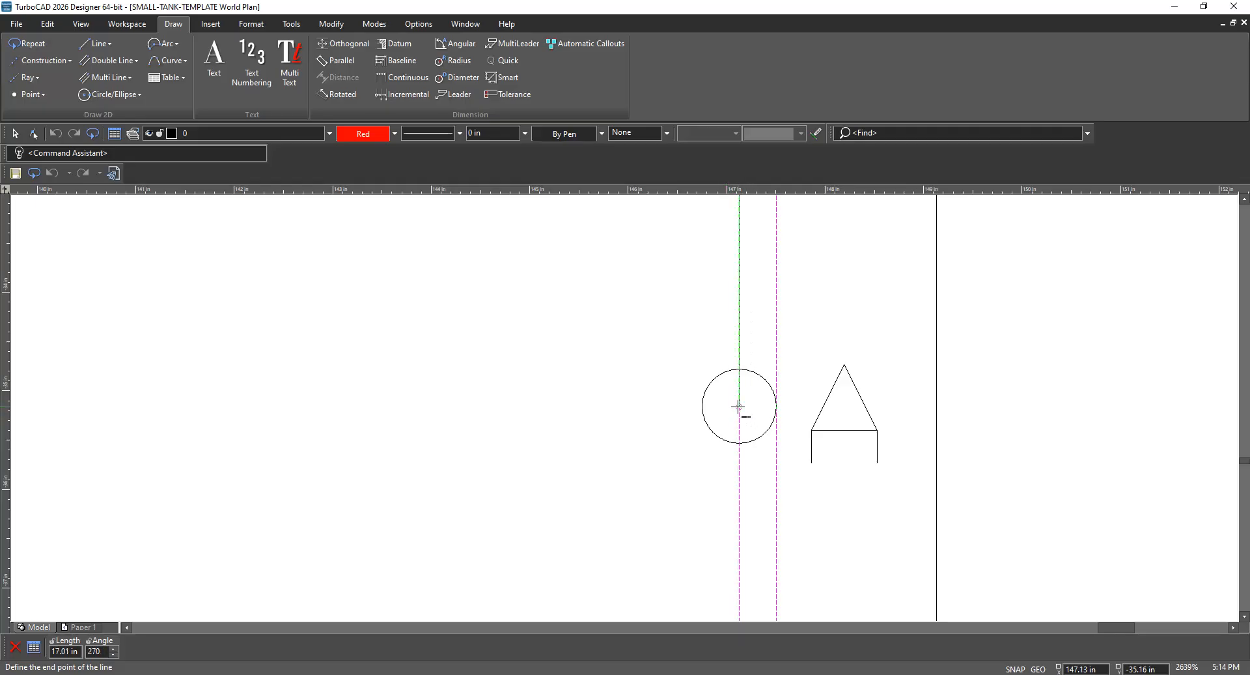
key("Tab")
type("17270")
key("Return")
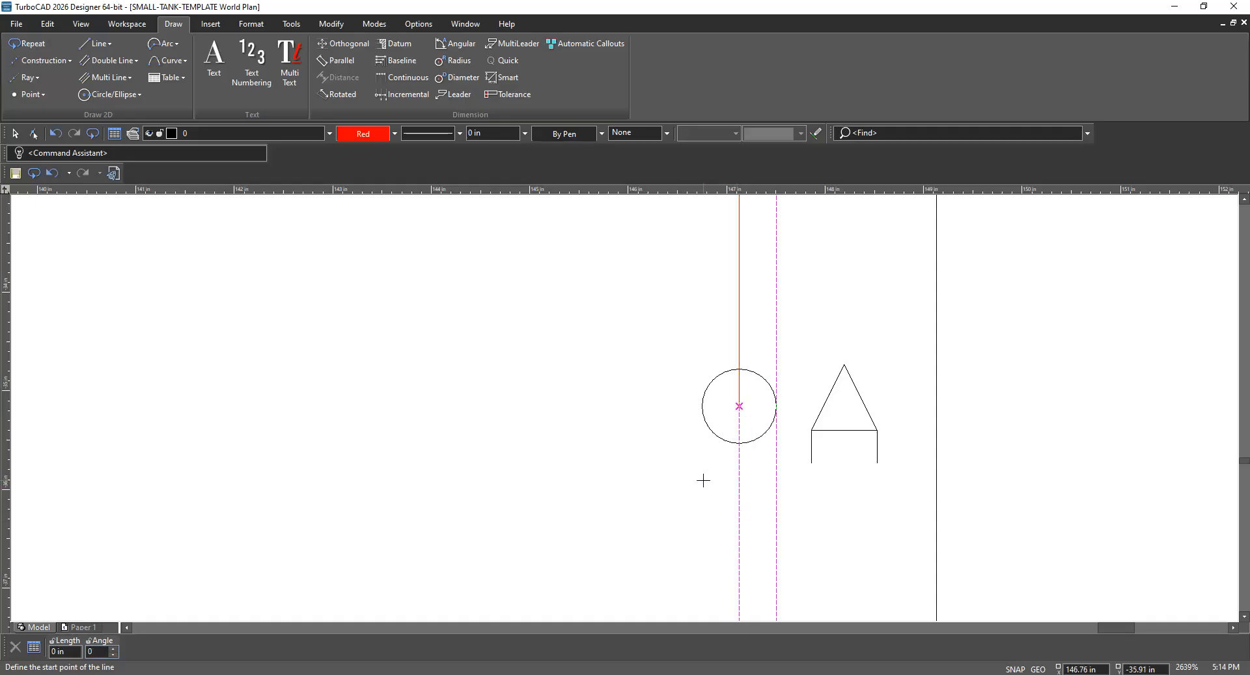
Draw a 17 in line at 270 degrees from the center of the middle A hole to the lowest A hole
scroll(703, 479, "down", 2)
scroll(645, 412, "up", 2)
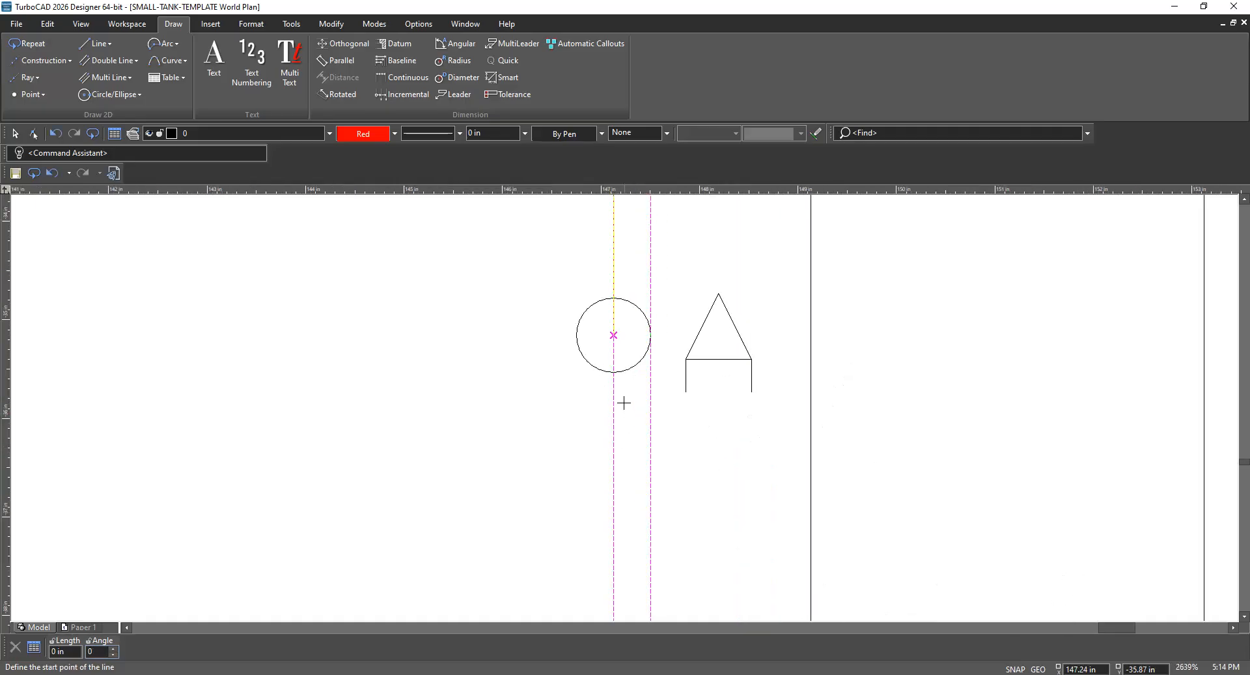
left_click(614, 334)
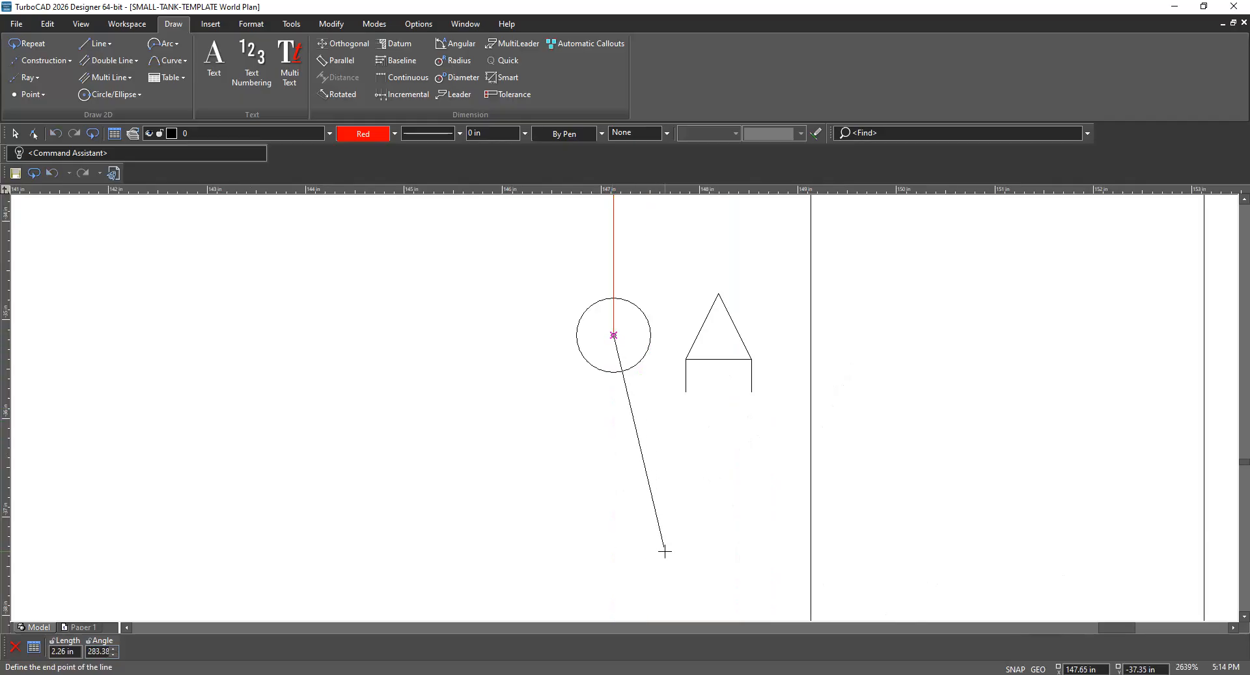
scroll(615, 469, "down", 6)
scroll(595, 378, "up", 6)
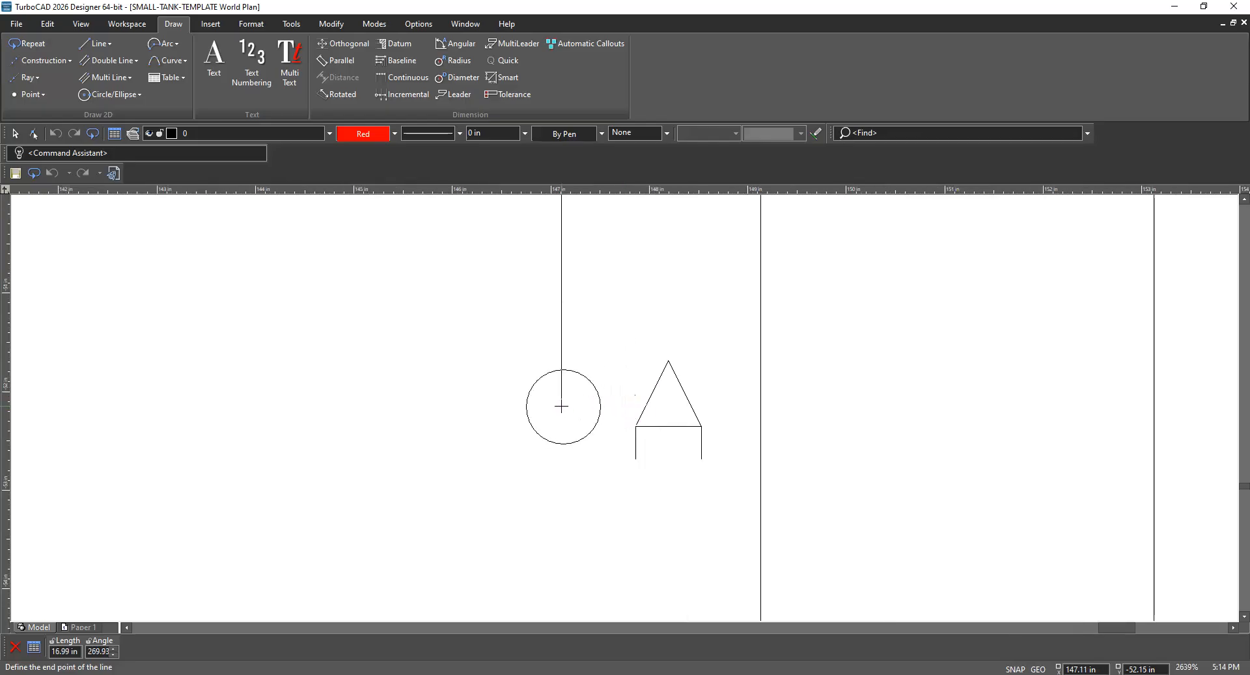
key("Tab")
type("17")
key("Tab")
type("270")
key("Return")
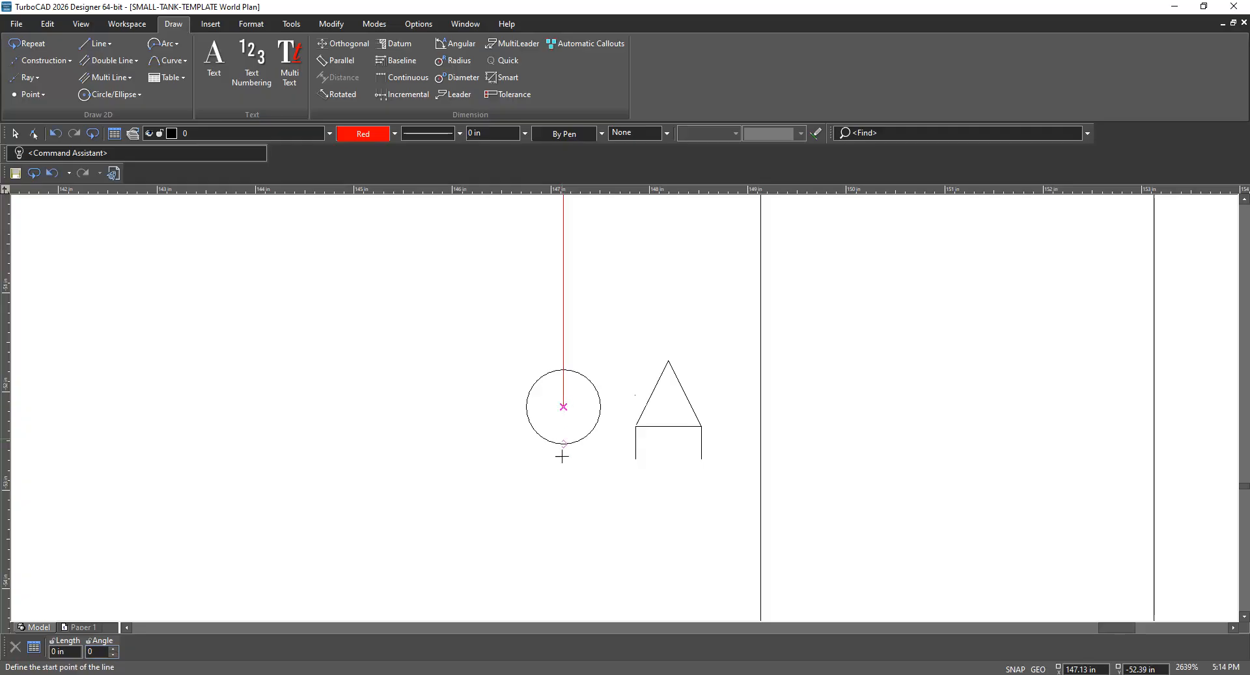
Draw a 12 in line at 270 degrees from the center of the lowest A hole to the END view's bottom edge
scroll(657, 498, "down", 1)
scroll(658, 498, "down", 1)
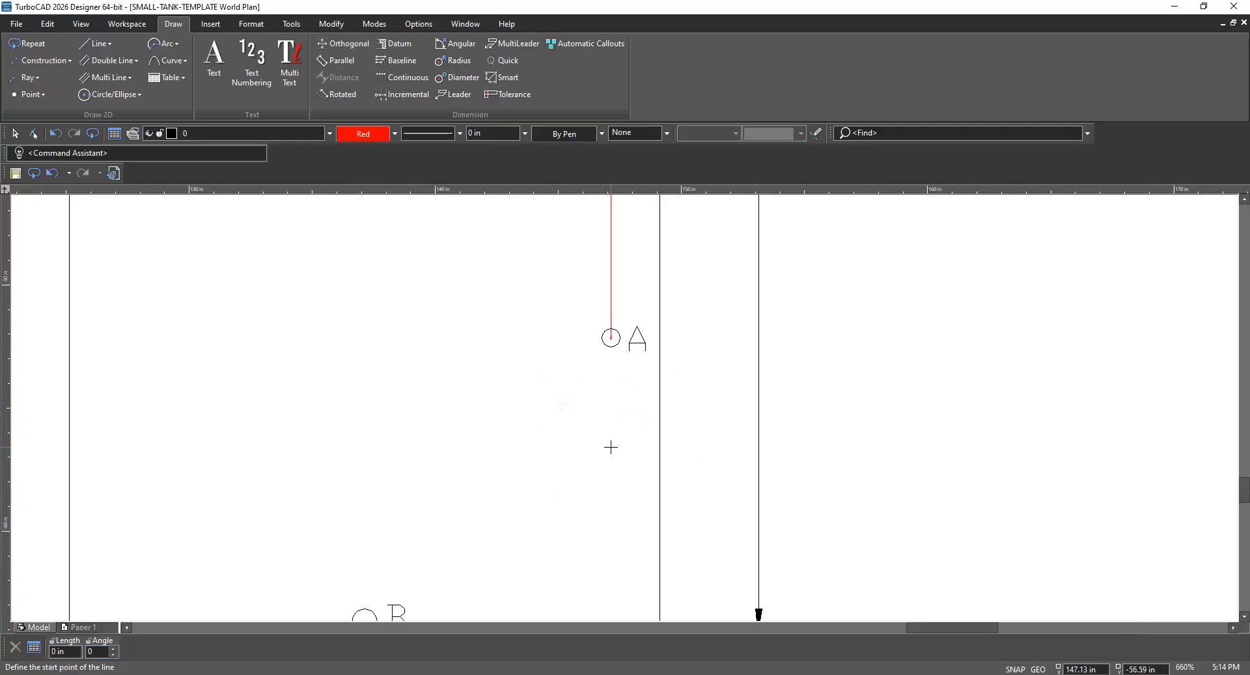
scroll(618, 449, "down", 1)
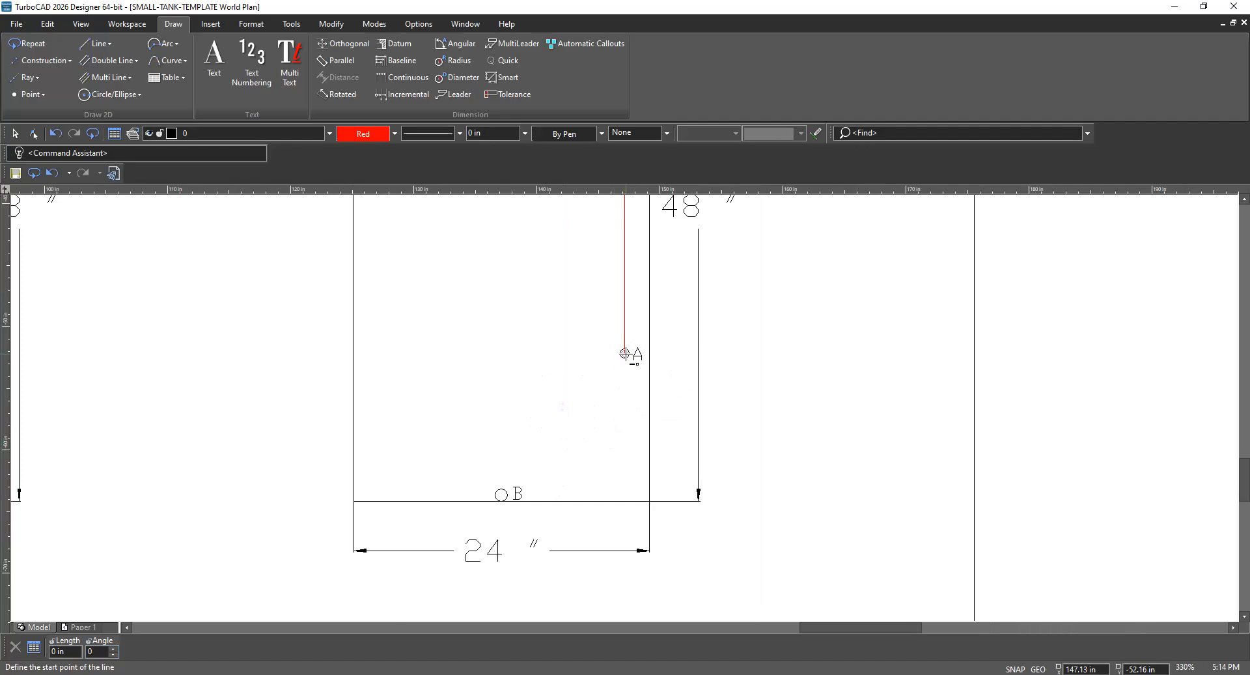
scroll(627, 374, "up", 2)
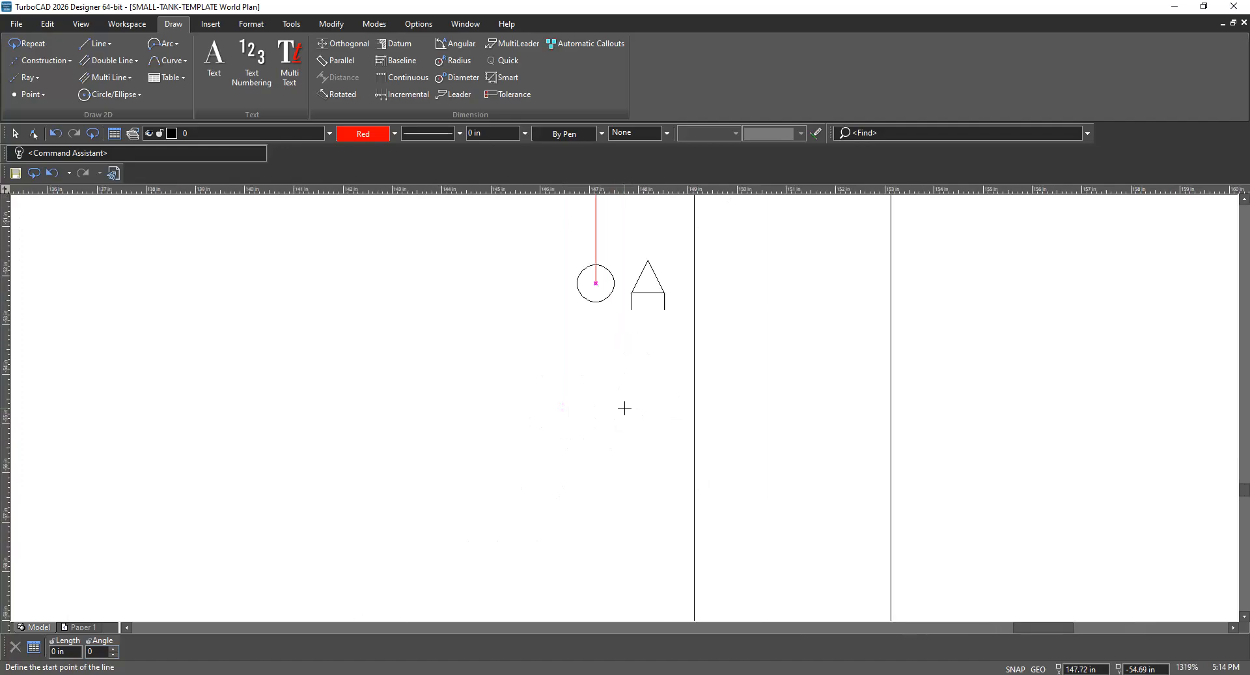
left_click(596, 283)
scroll(619, 417, "down", 3)
scroll(617, 417, "up", 2)
scroll(637, 426, "down", 1)
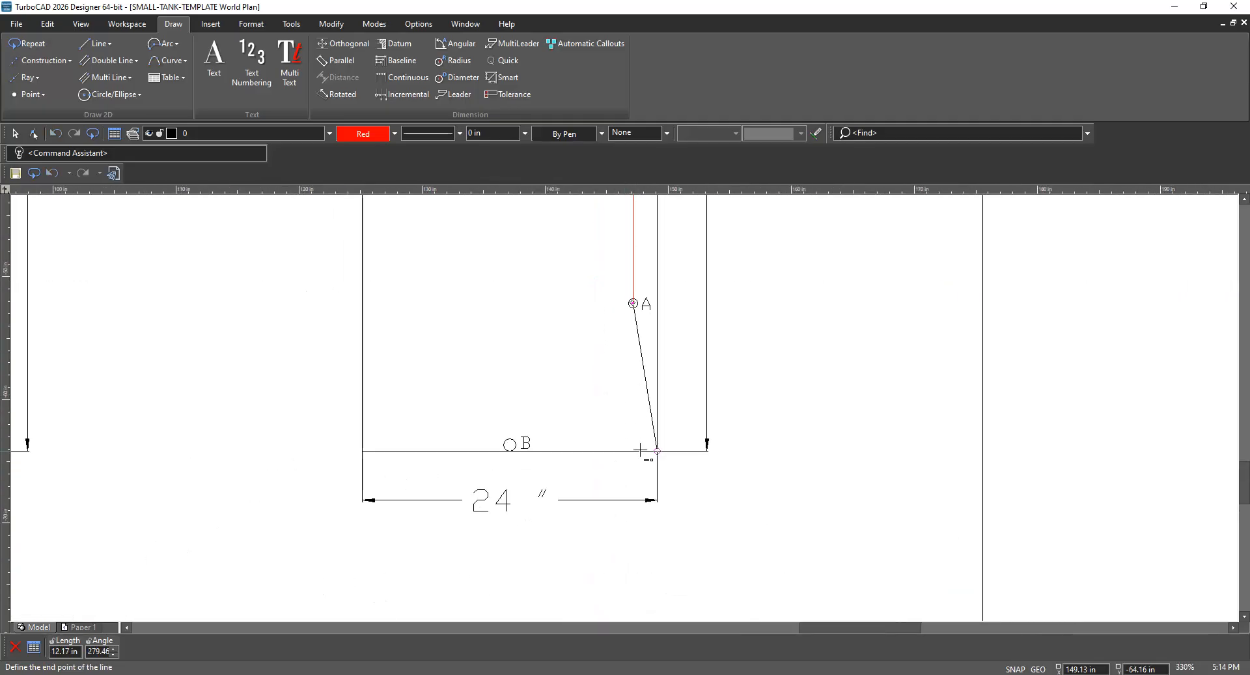
key("Tab")
type("12")
key("Tab")
type("270")
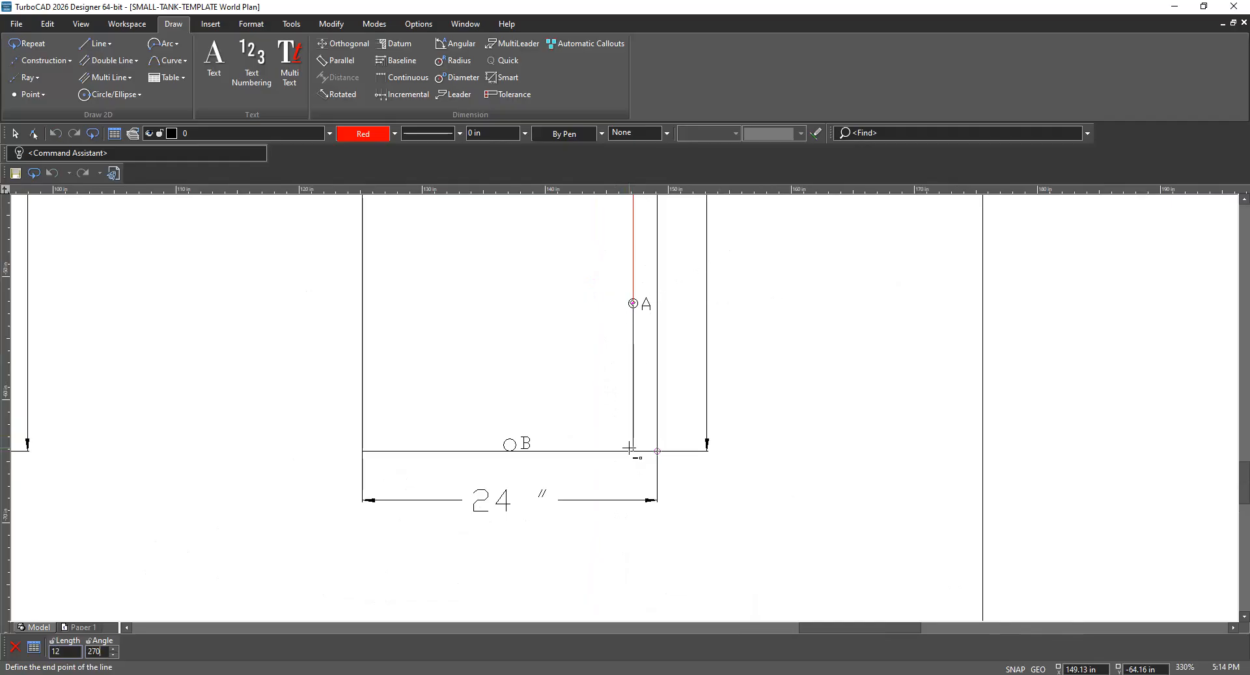
key("Return")
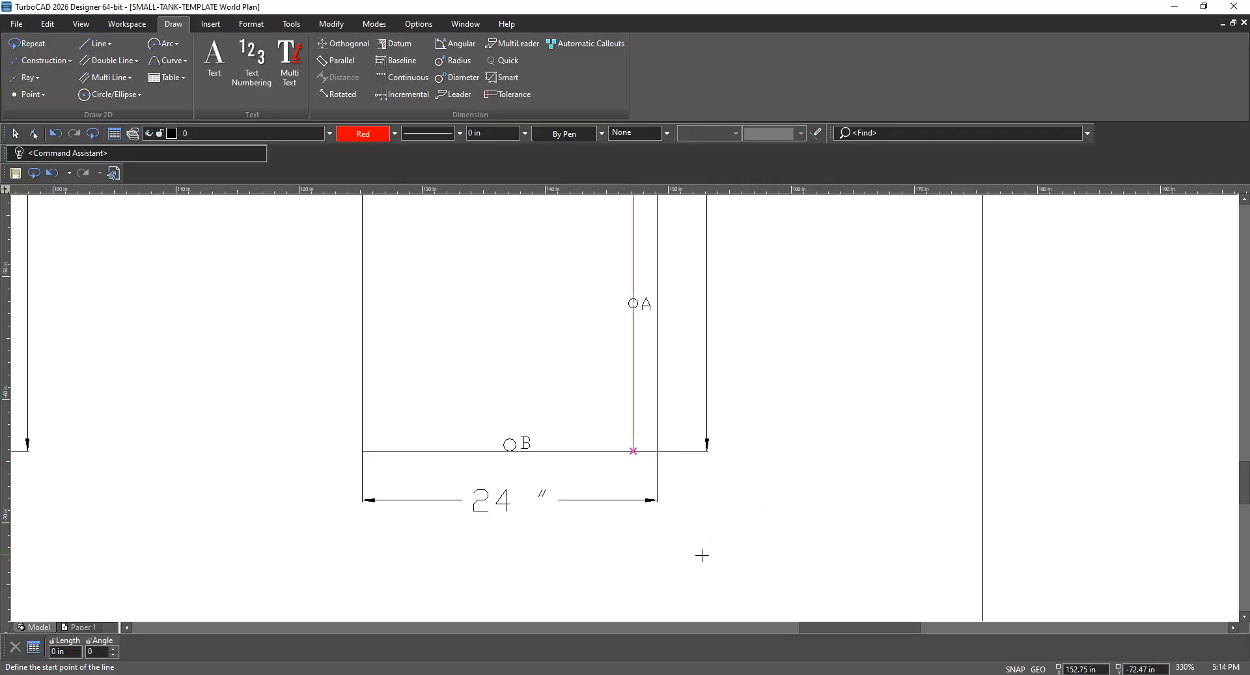
Add a Smart dimension to the short red line above the END view's top A hole, with the dimension line offset 2.5 in
scroll(625, 453, "up", 1)
scroll(624, 407, "up", 1)
scroll(624, 407, "down", 3)
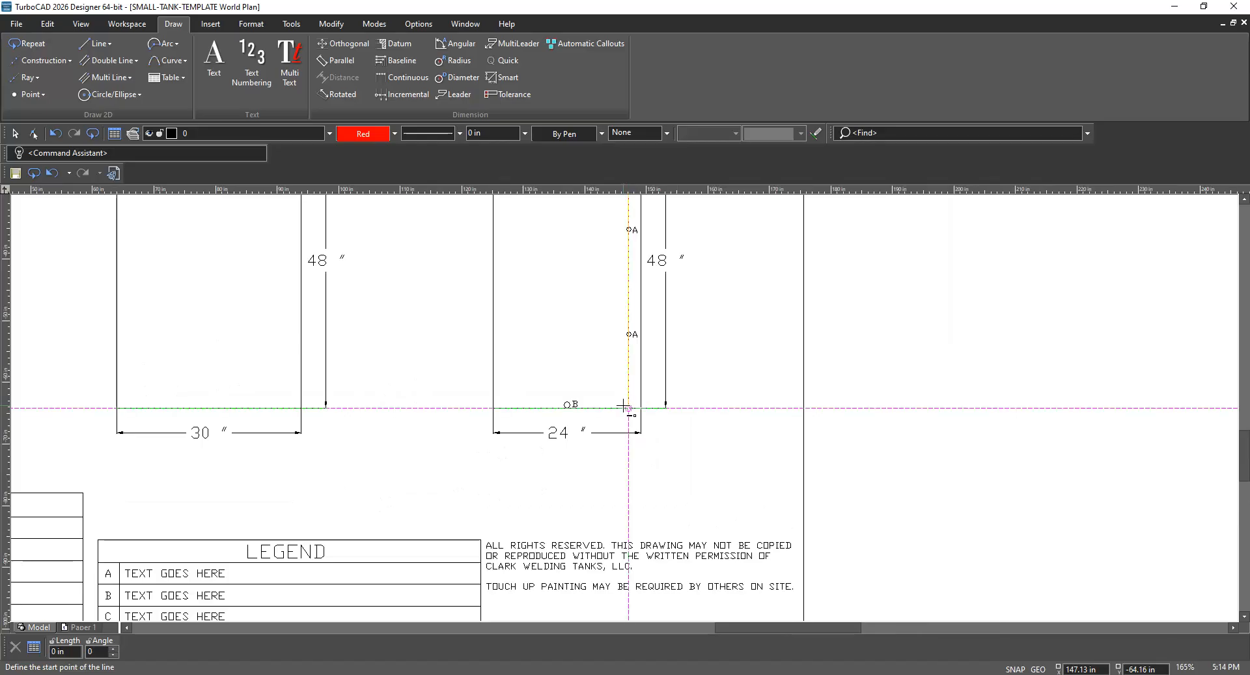
scroll(661, 277, "down", 3)
scroll(622, 407, "up", 5)
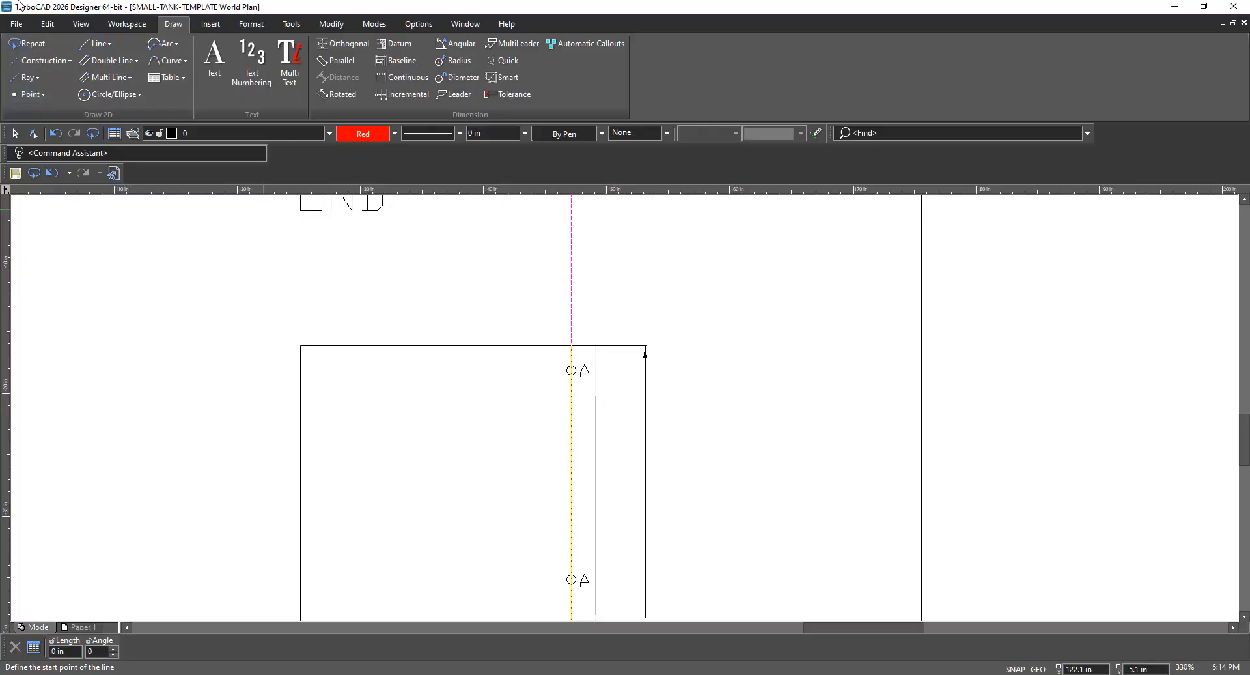
left_click(502, 77)
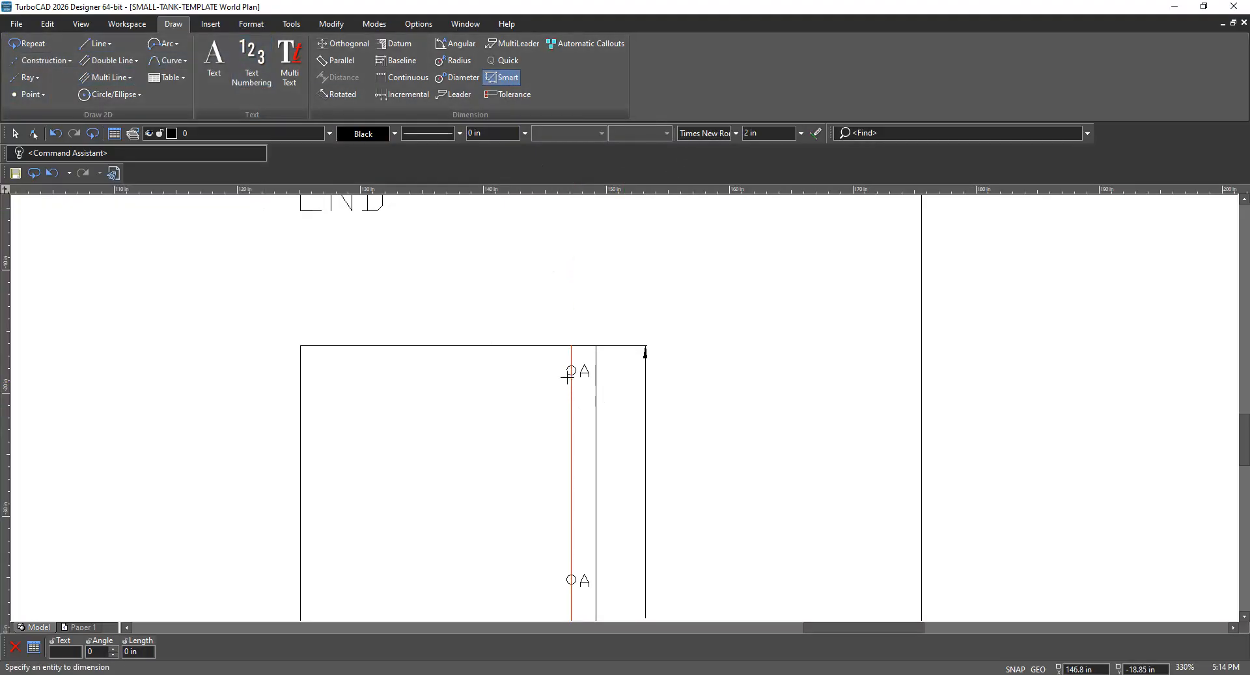
left_click(572, 358)
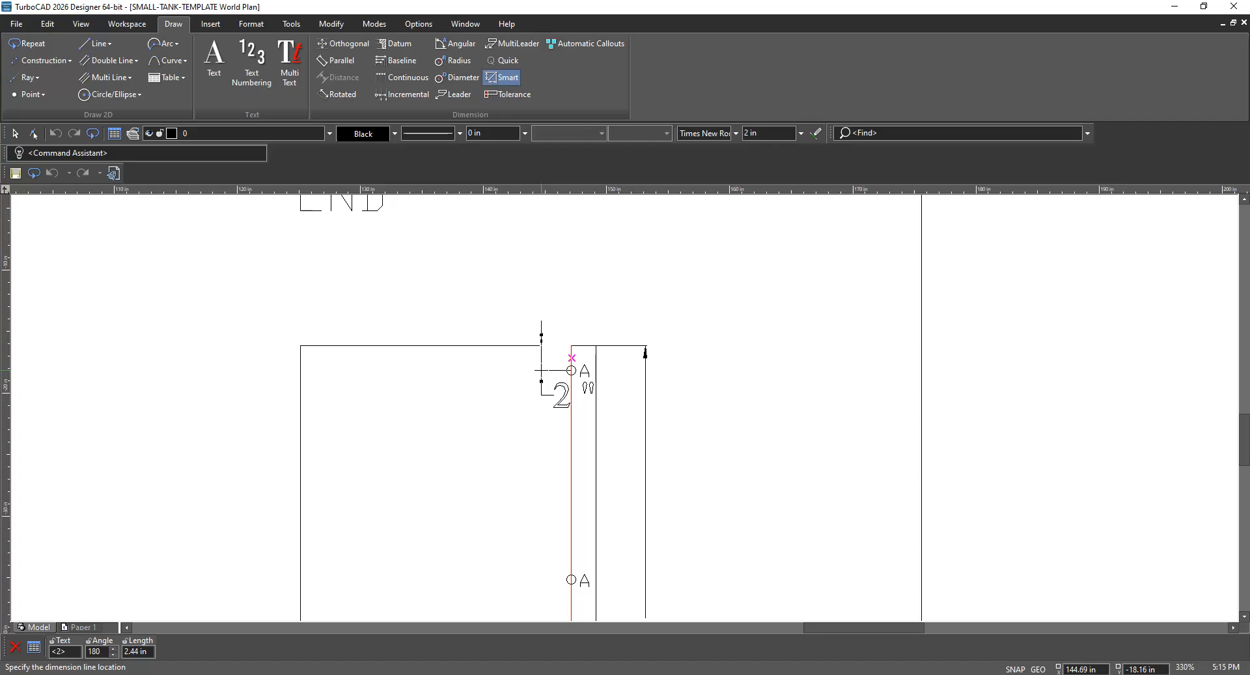
key("Tab")
key("Tab")
type("2.5")
key("Return")
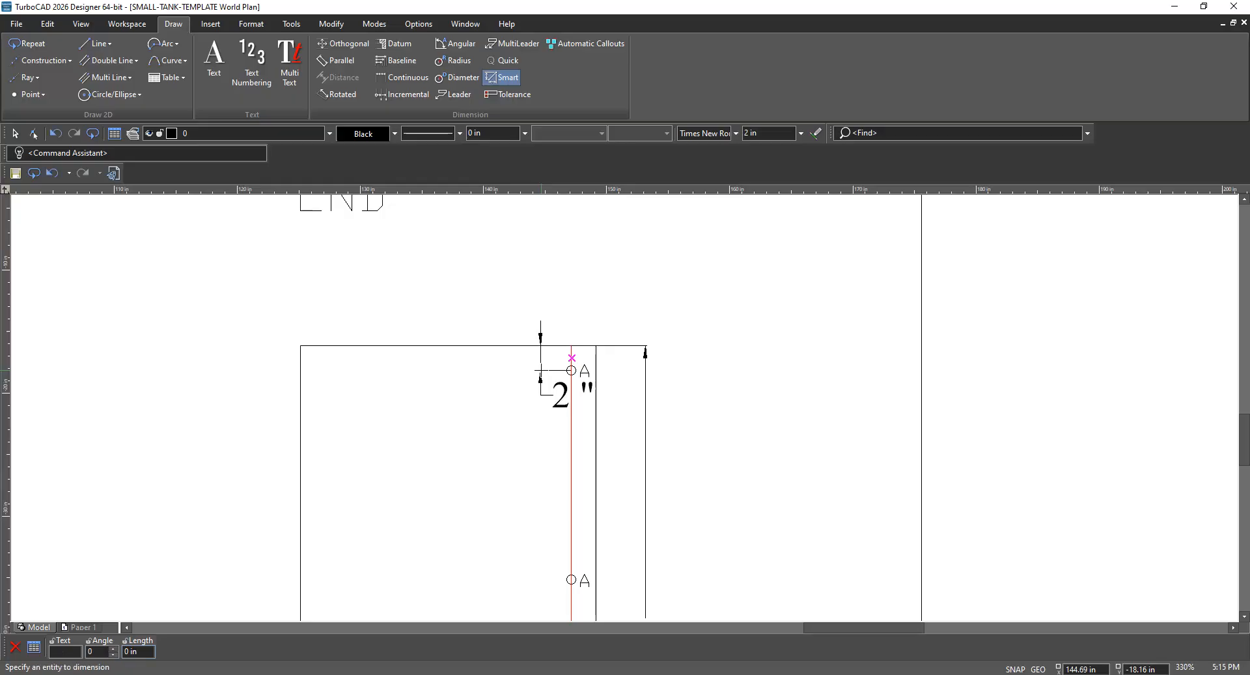
Change the text of the dimension above the END view's top A hole to font txt.shx with a 1 in height
left_click(15, 133)
left_click(560, 394)
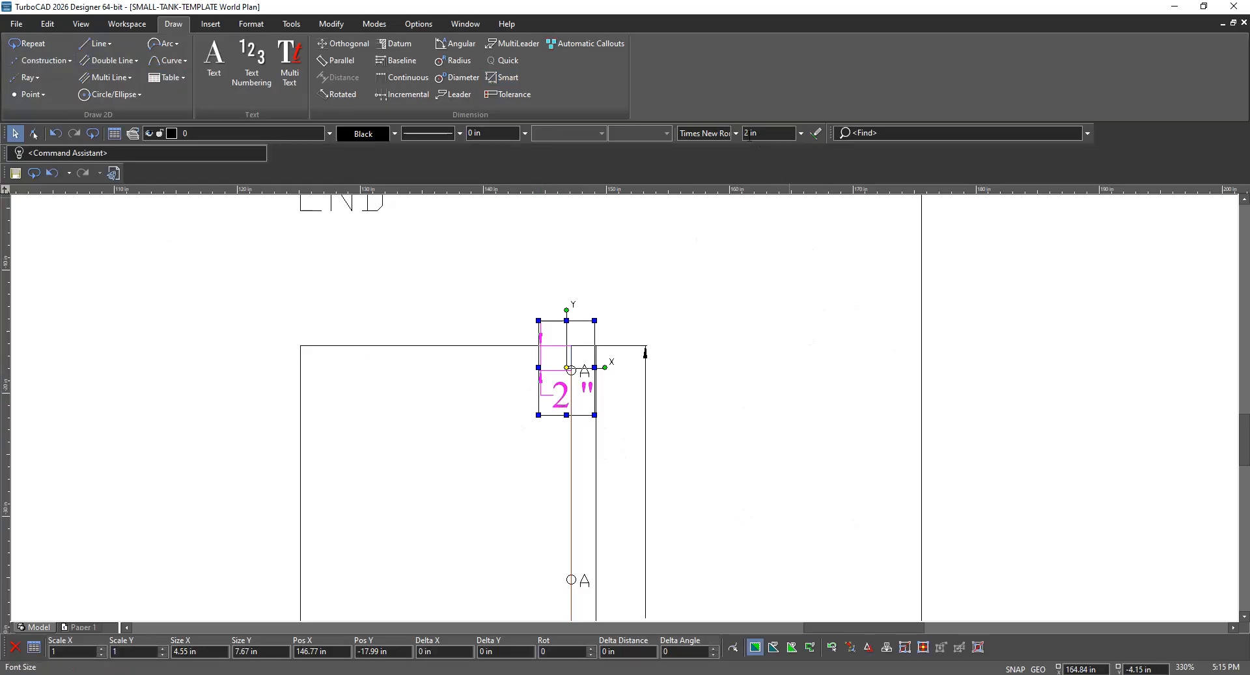
left_click(736, 133)
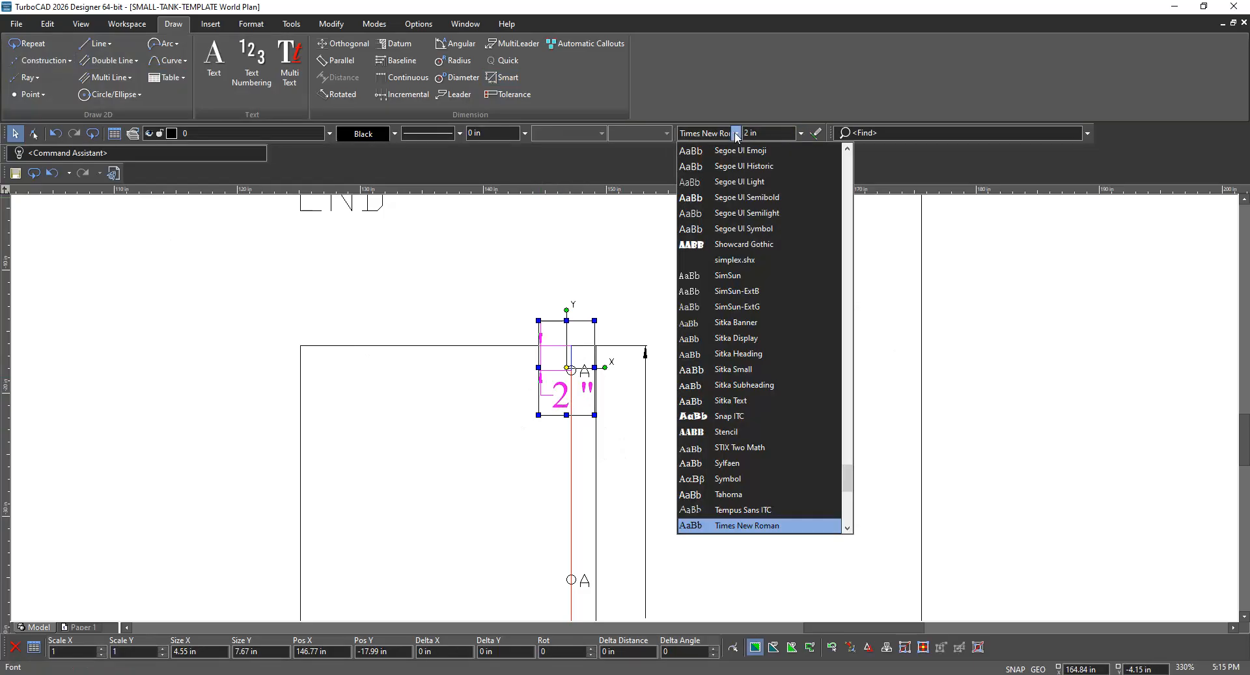
scroll(751, 526, "down", 1)
scroll(749, 522, "down", 4)
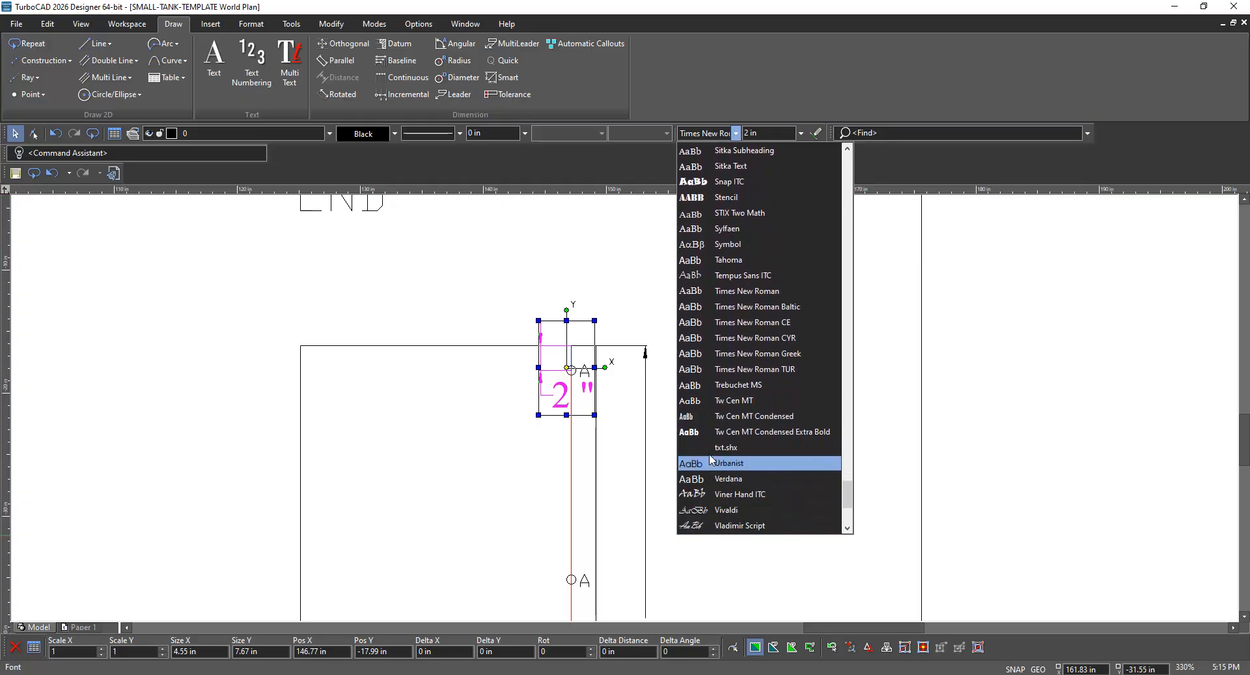
left_click(712, 448)
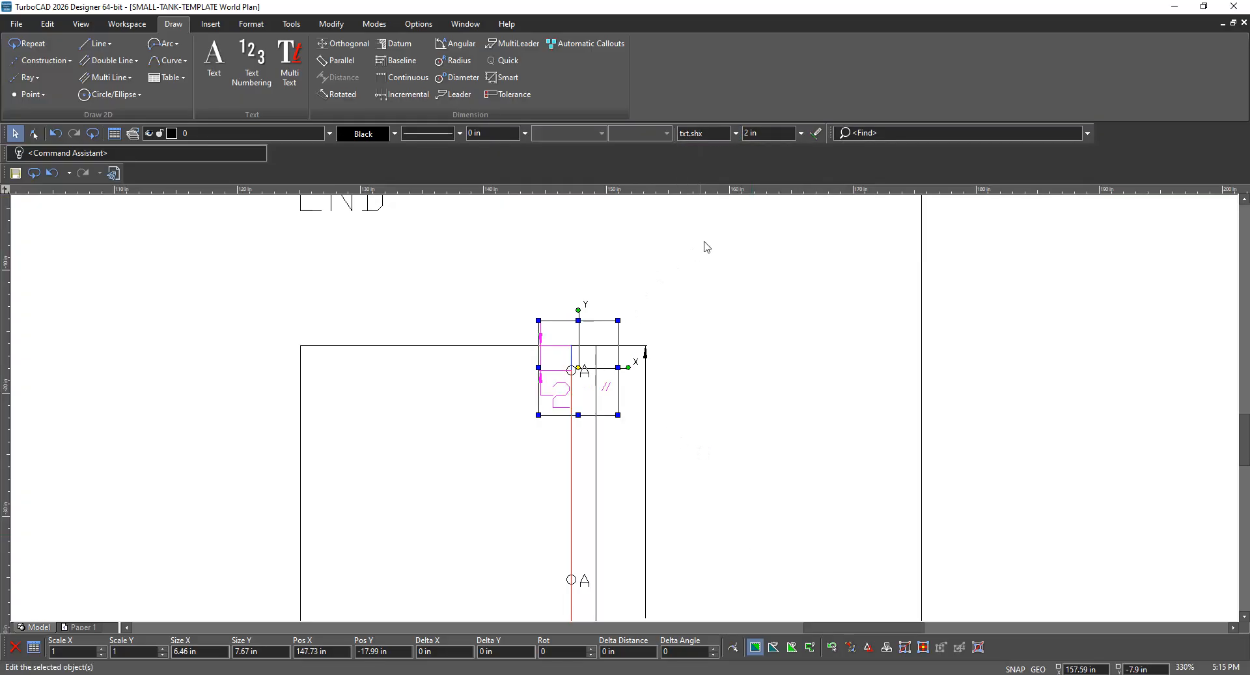
left_click(802, 133)
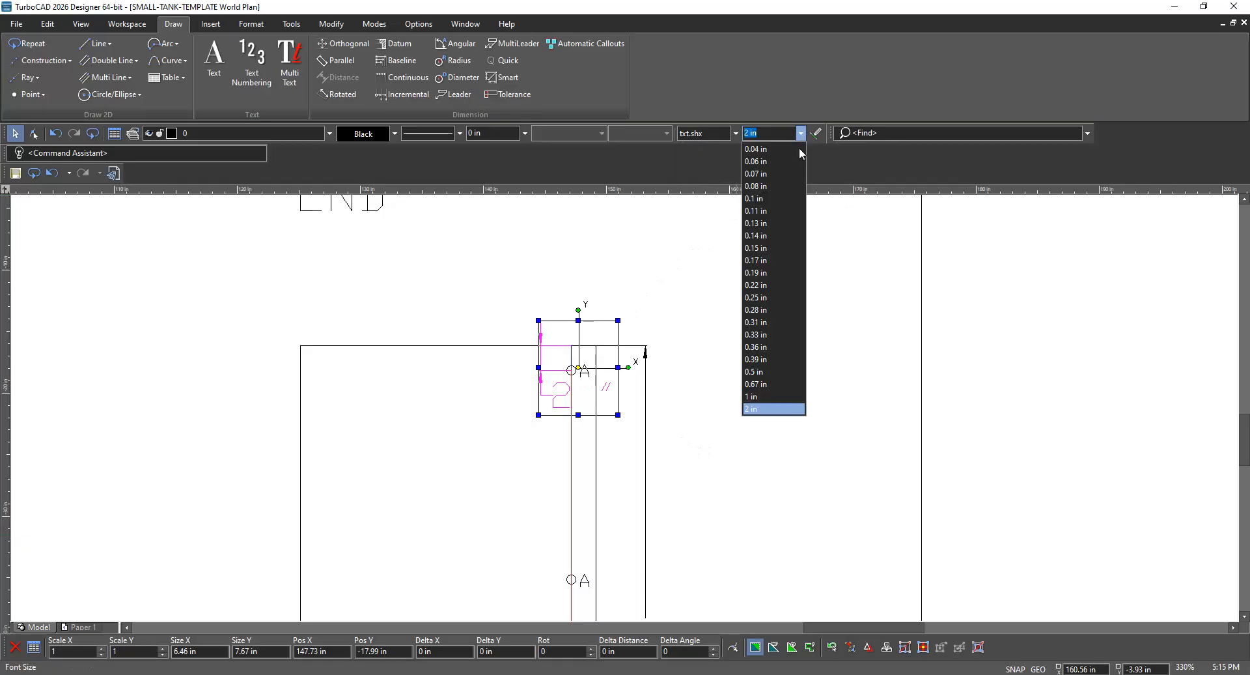
left_click(756, 397)
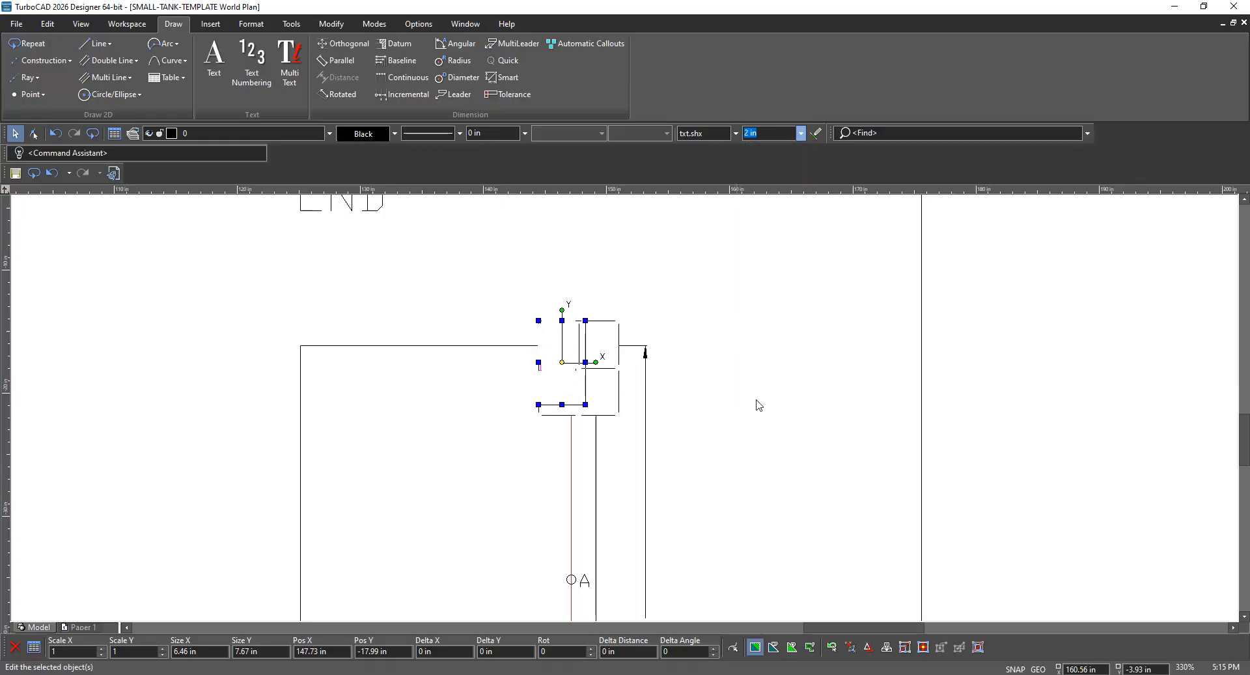
left_click(725, 426)
Check the text height of the vertical dimension beside hole A in the TOP view
scroll(625, 456, "down", 2)
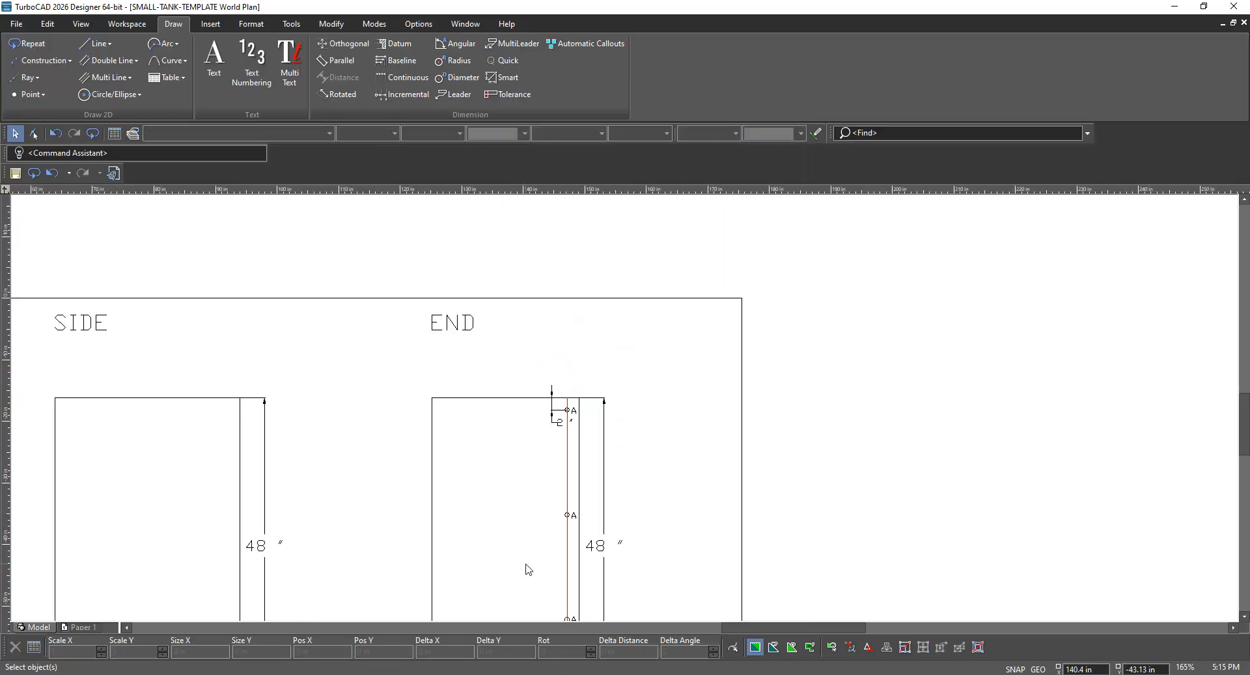
scroll(643, 465, "down", 2)
scroll(615, 430, "up", 2)
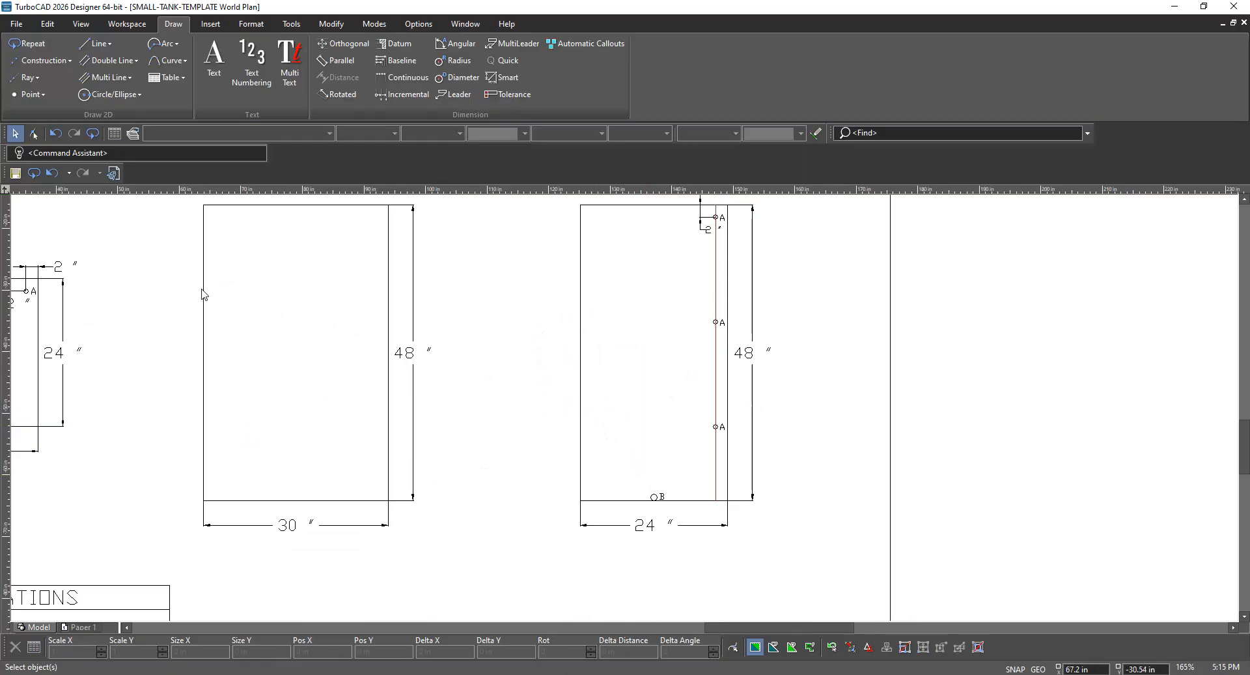
scroll(625, 413, "down", 2)
scroll(354, 409, "up", 2)
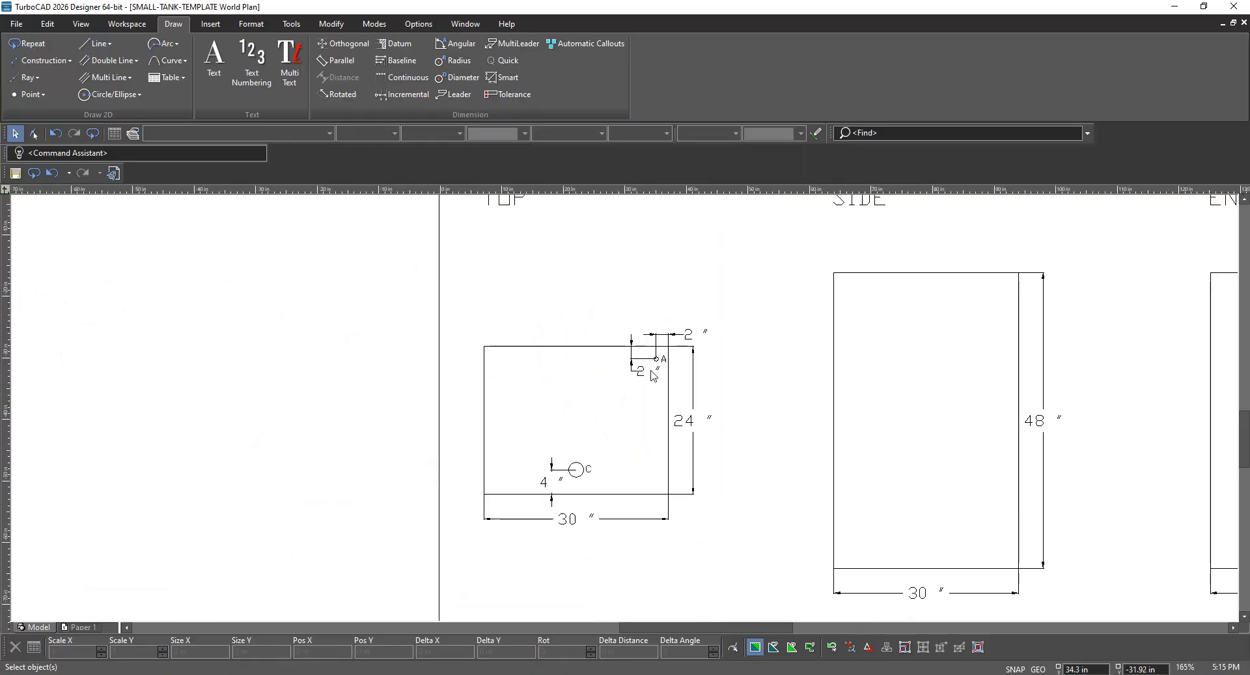
left_click(645, 375)
left_click(798, 410)
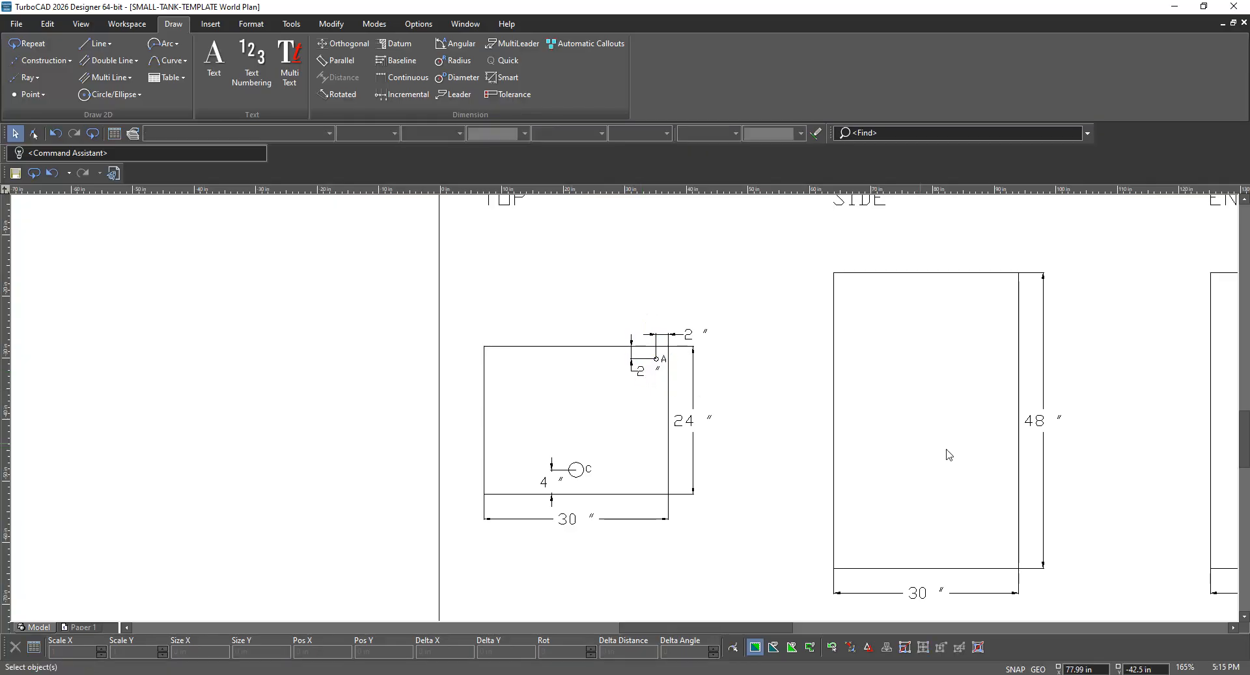
Set the text height of the dimension above the END view's top A hole to 1.5 in
scroll(1054, 396, "down", 1)
scroll(812, 362, "up", 6)
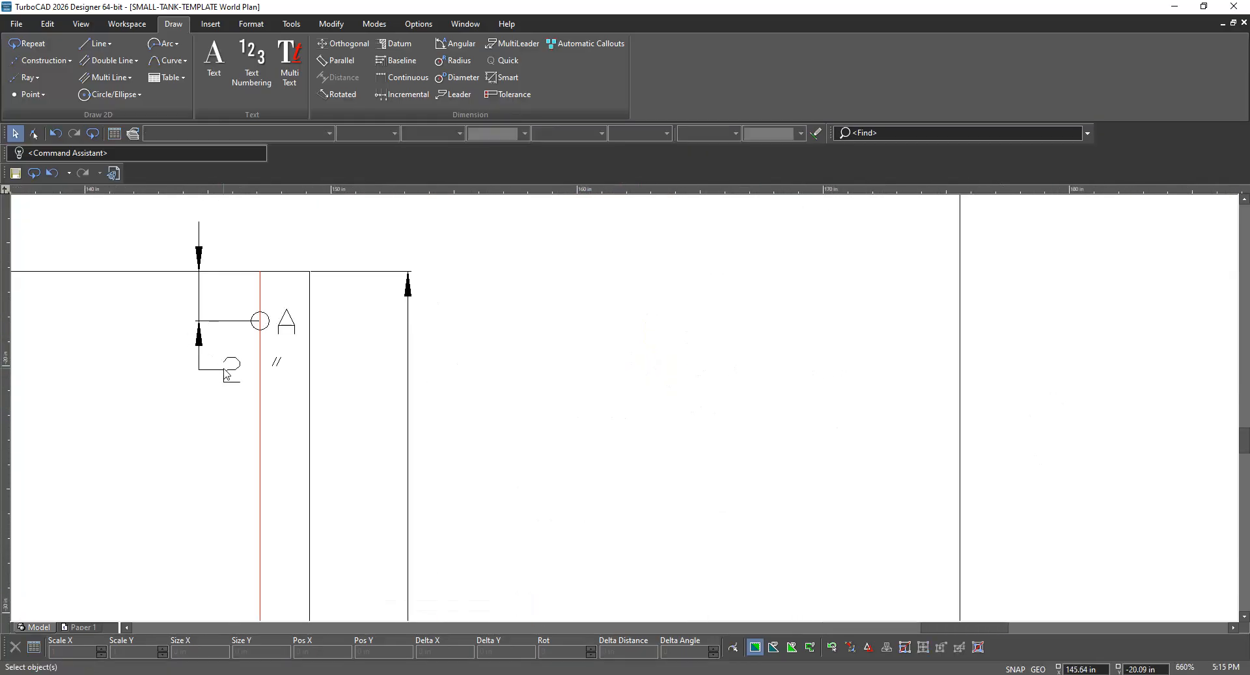
left_click(227, 374)
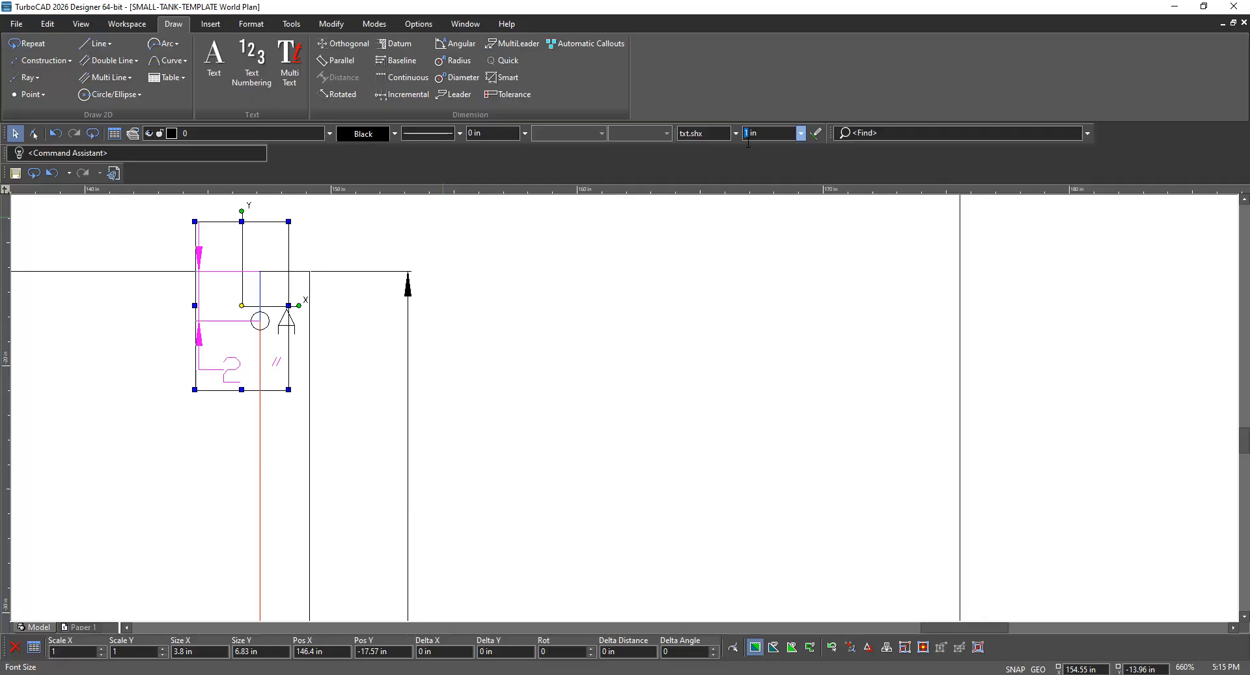
type("5")
key("Return")
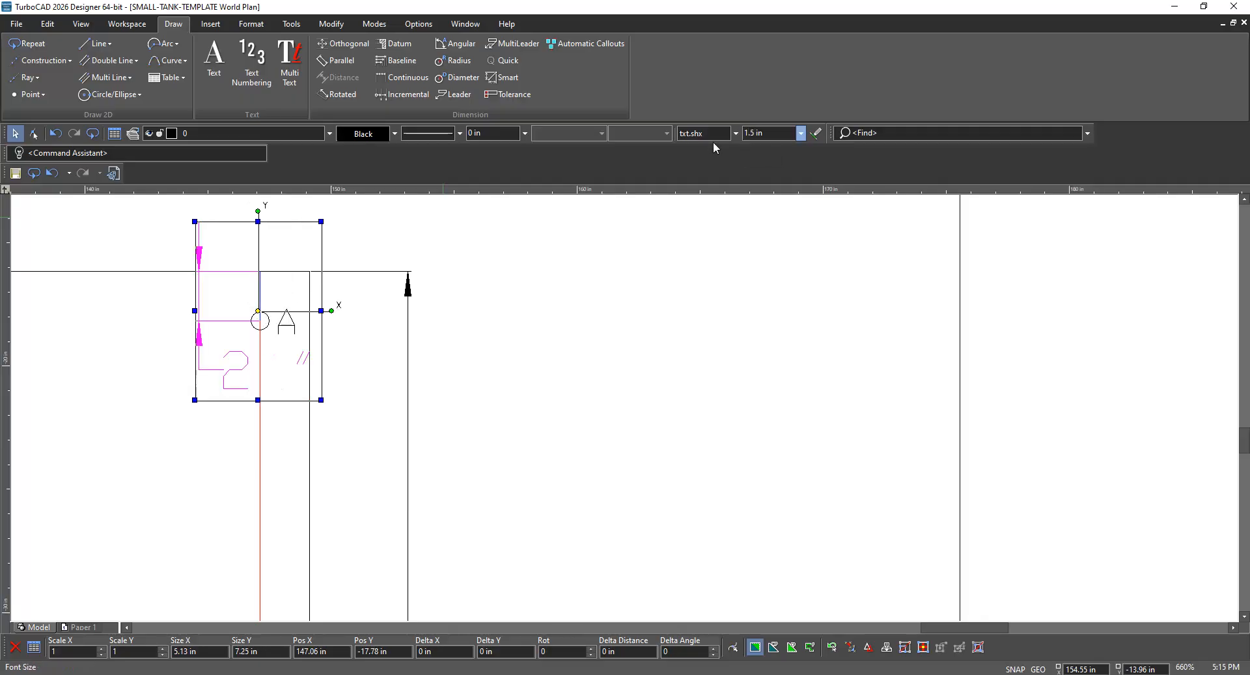
left_click(611, 461)
Try a Smart dimension between the END view's top and middle A holes with a 3 in offset, and undo it
scroll(307, 533, "down", 5)
scroll(614, 419, "up", 2)
scroll(620, 404, "up", 2)
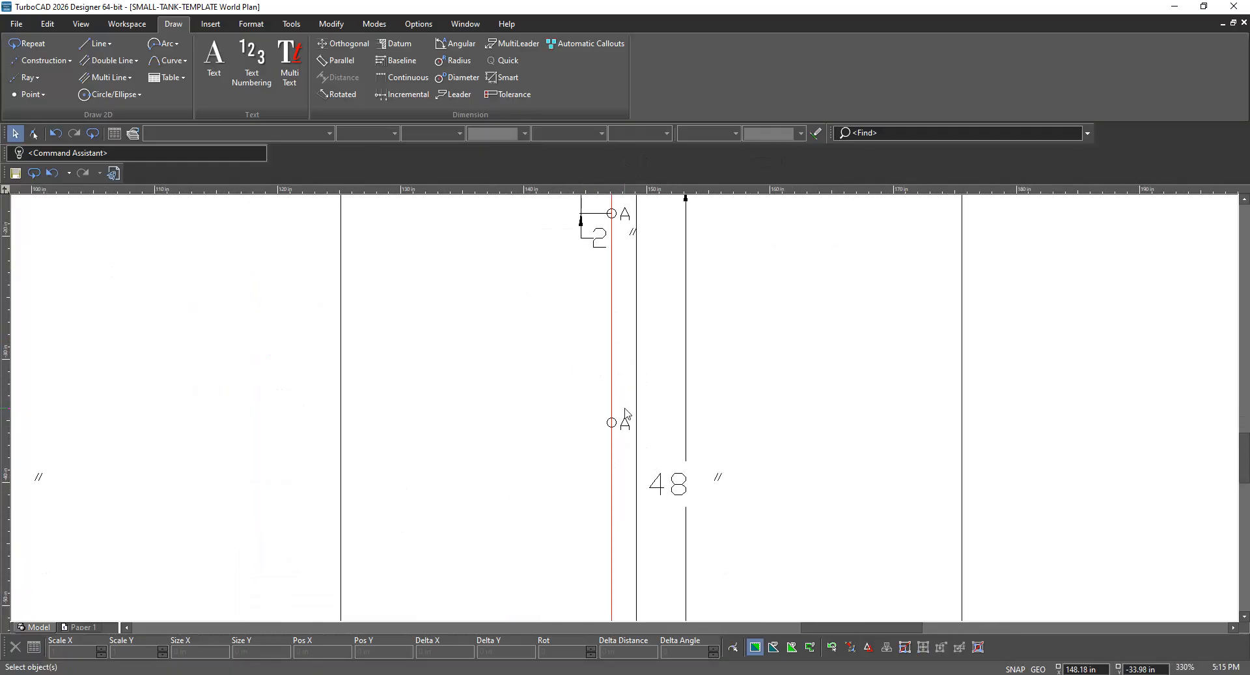
scroll(622, 403, "down", 2)
scroll(622, 403, "up", 2)
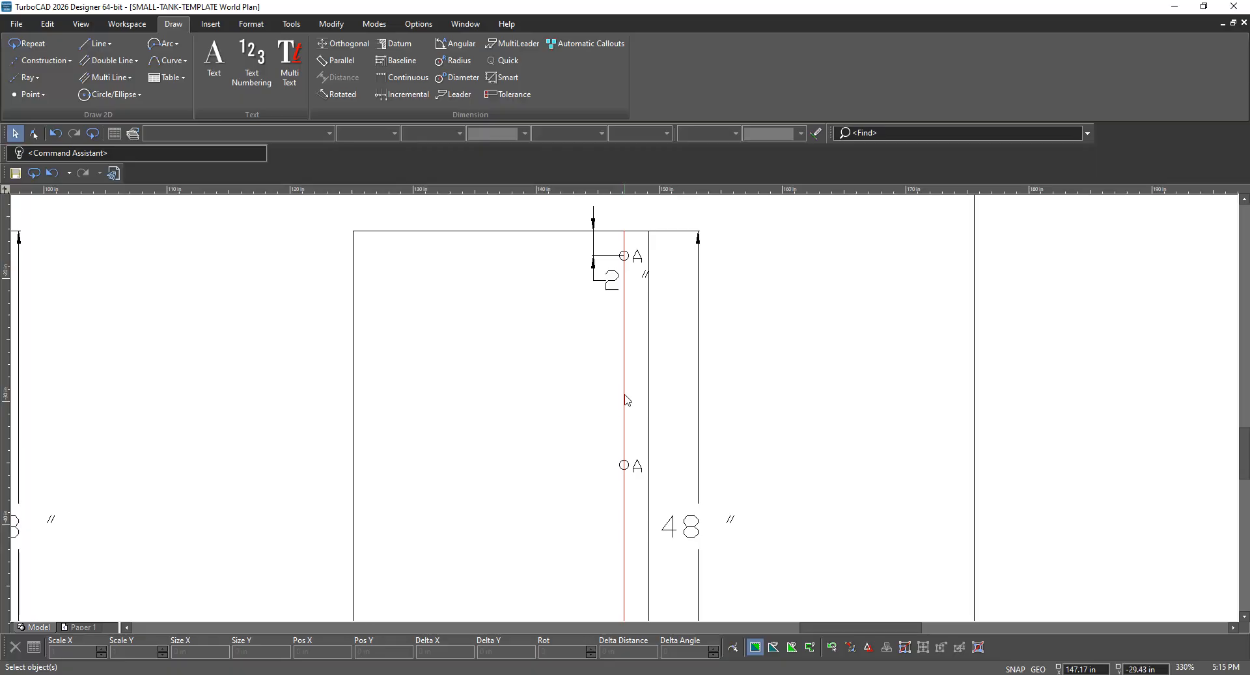
left_click(487, 79)
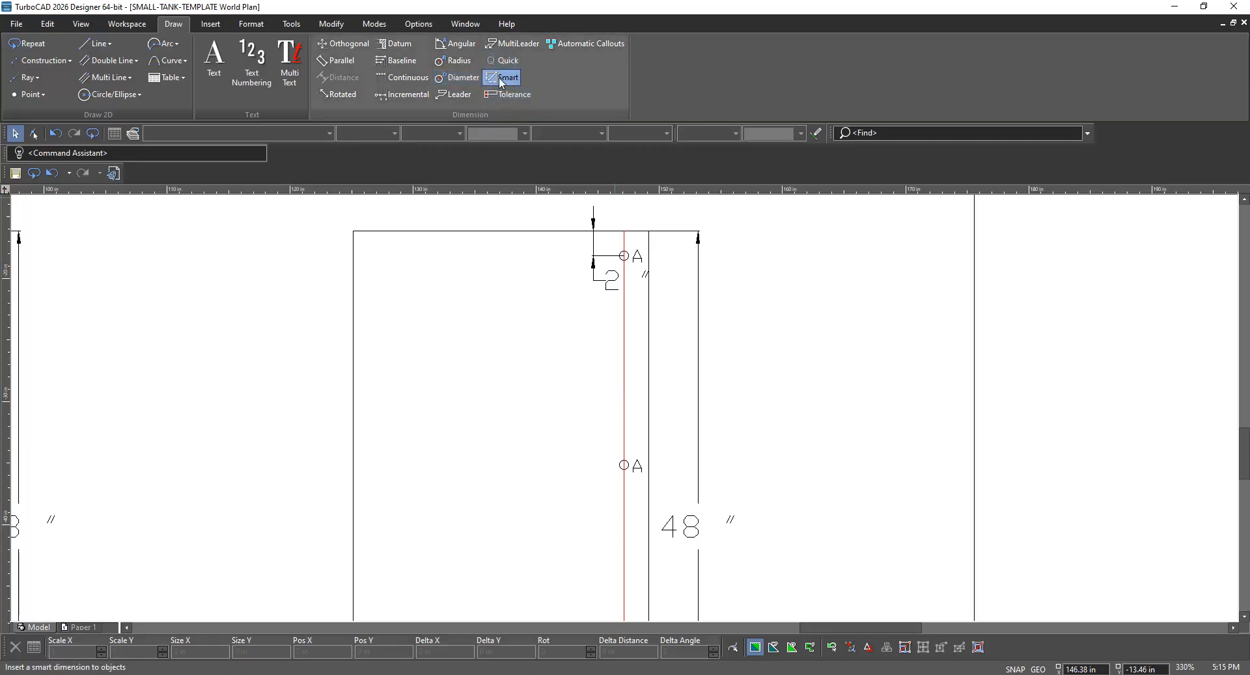
left_click(624, 400)
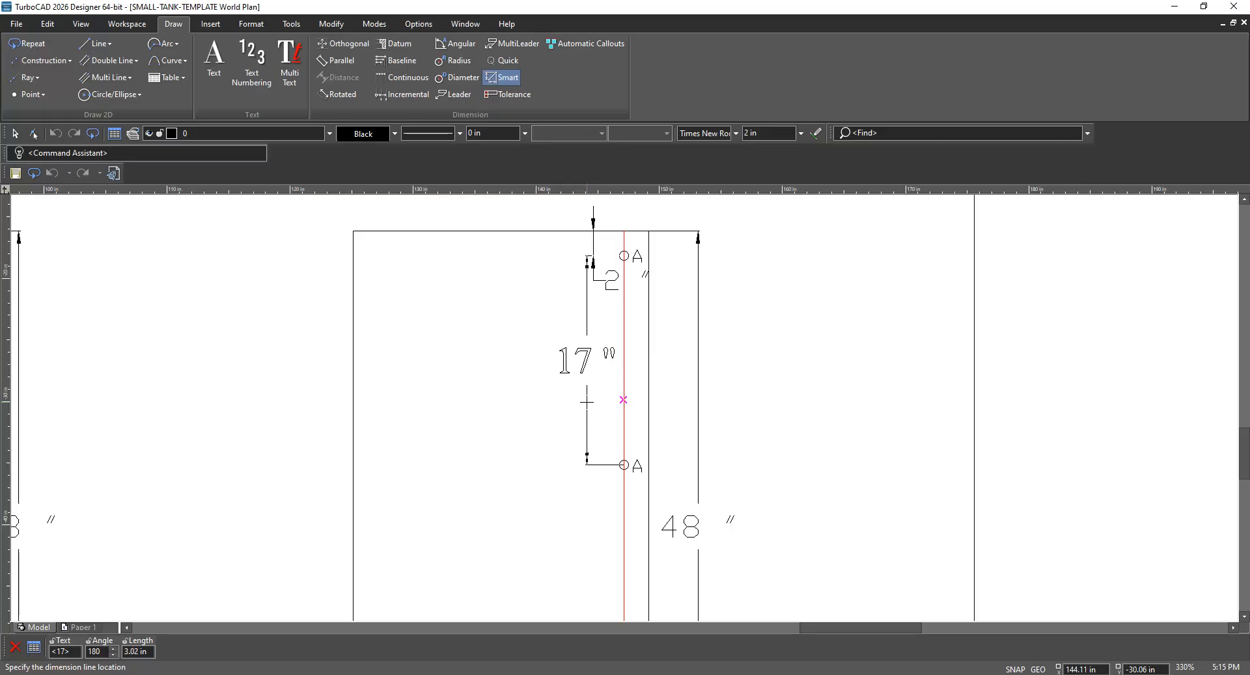
key("Tab")
key("Tab")
type("3")
key("Return")
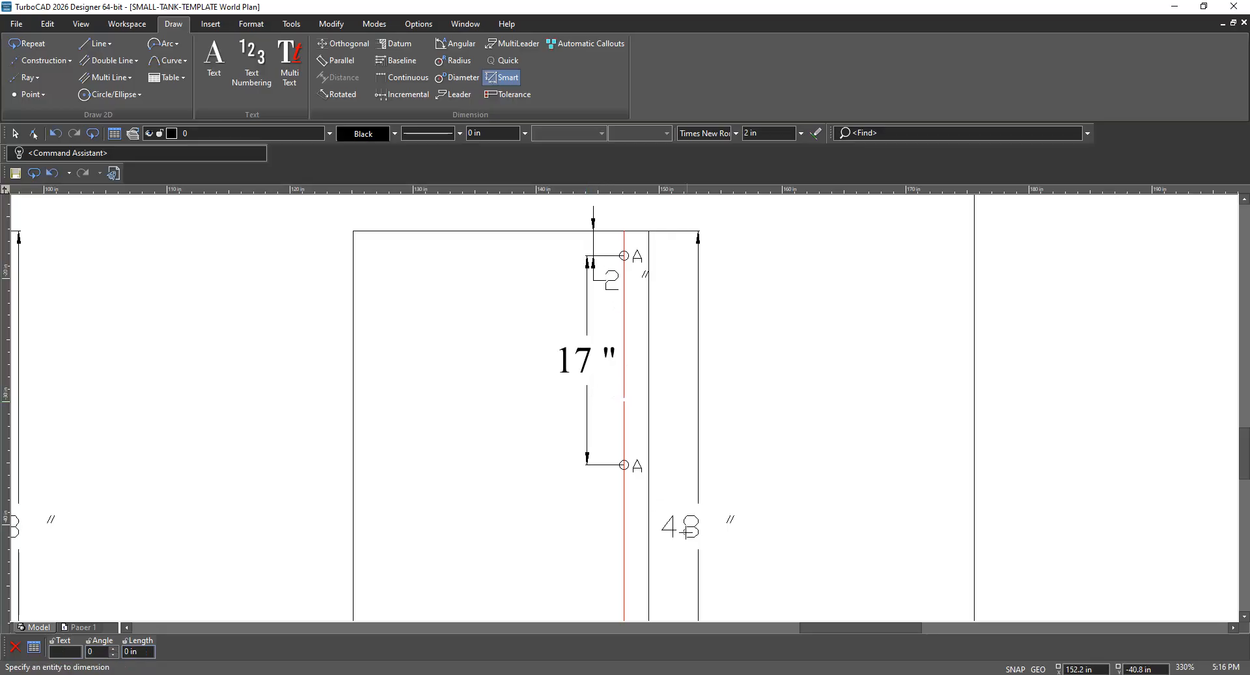
key("ctrl+z")
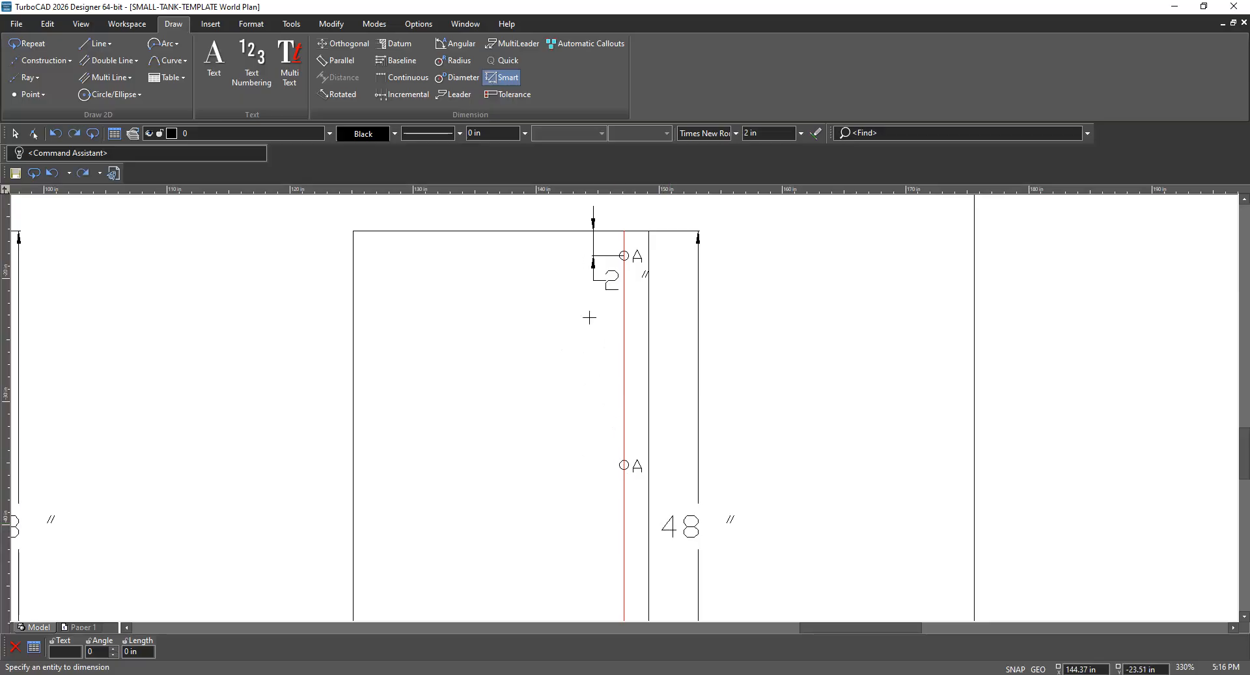
key("Escape")
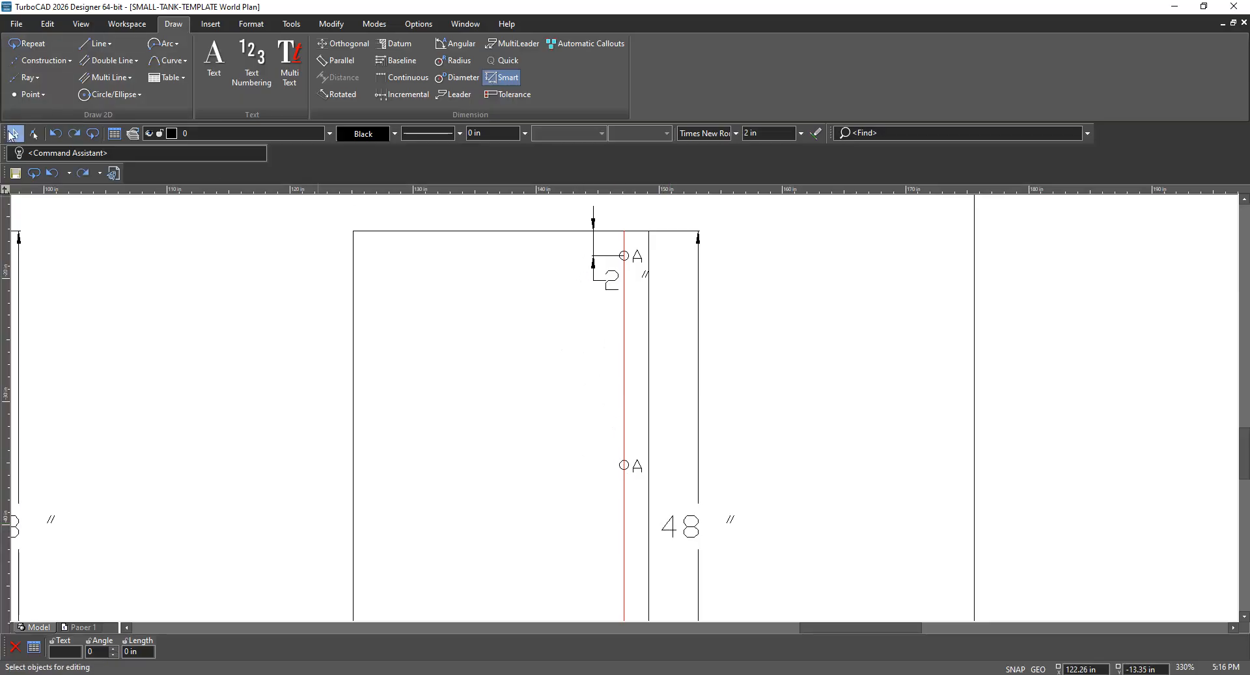
Undo the text changes and the placement of the dimension above the END view's top A hole
left_click(625, 256)
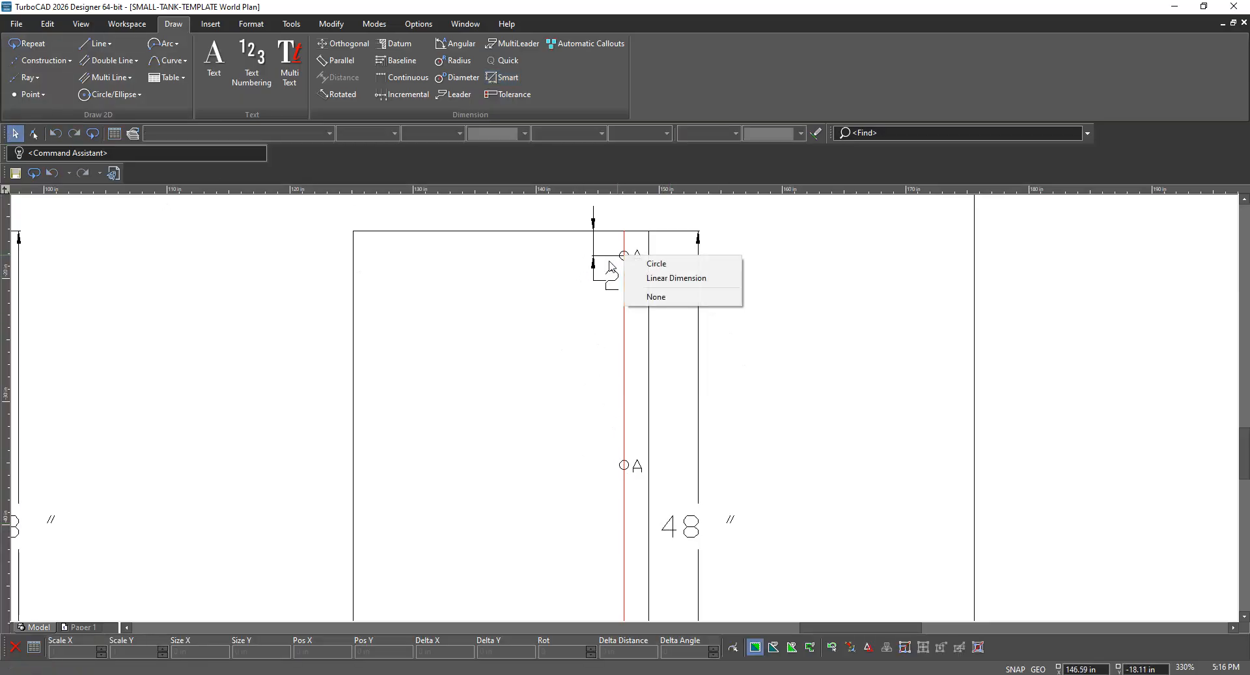
left_click(651, 278)
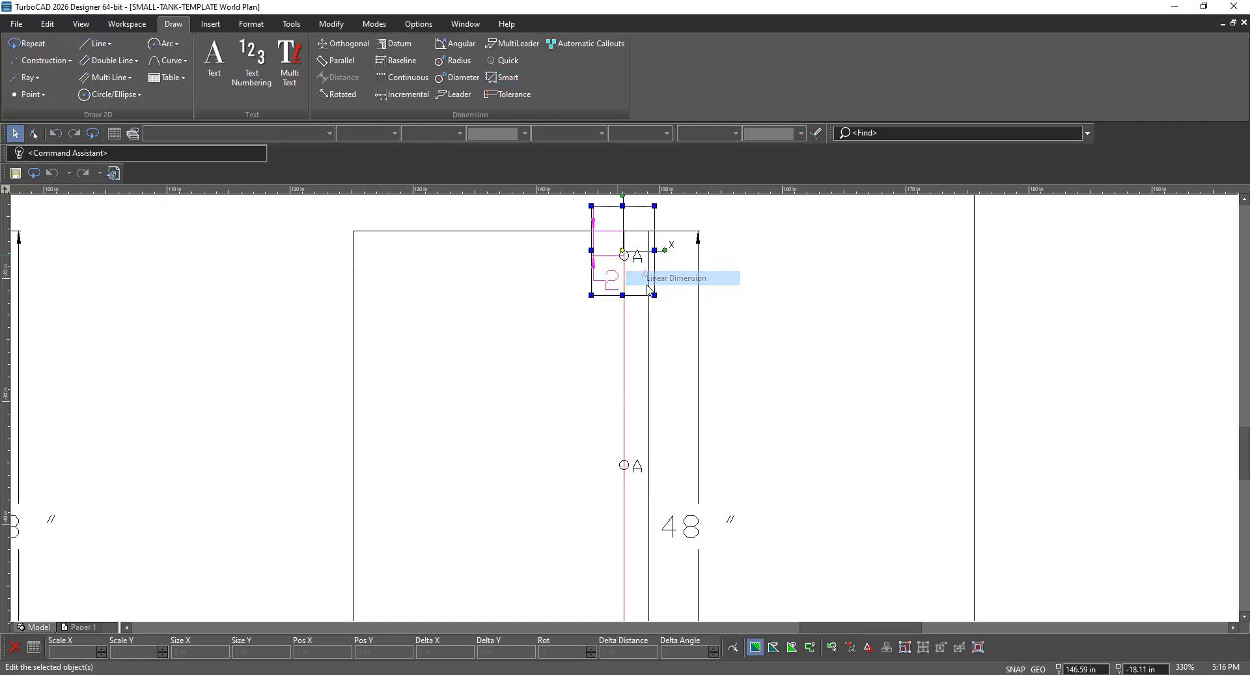
left_click(576, 370)
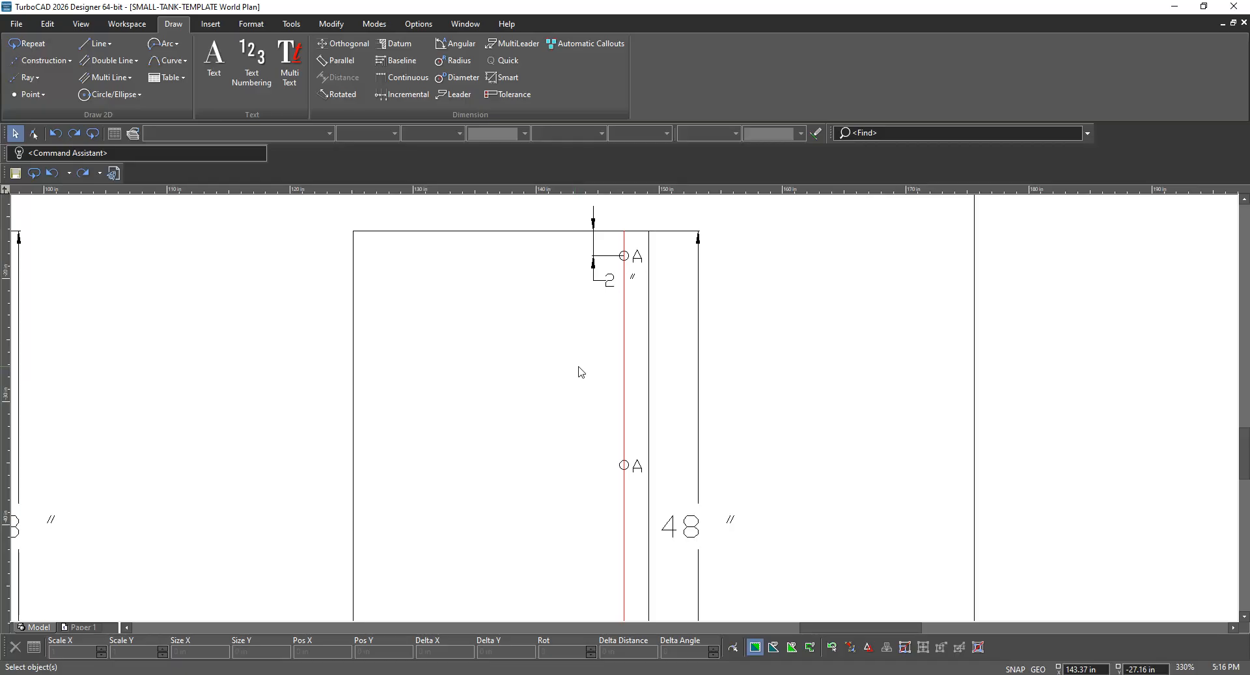
key("ctrl+z")
key("ctrl+z")
key("ctrl+z")
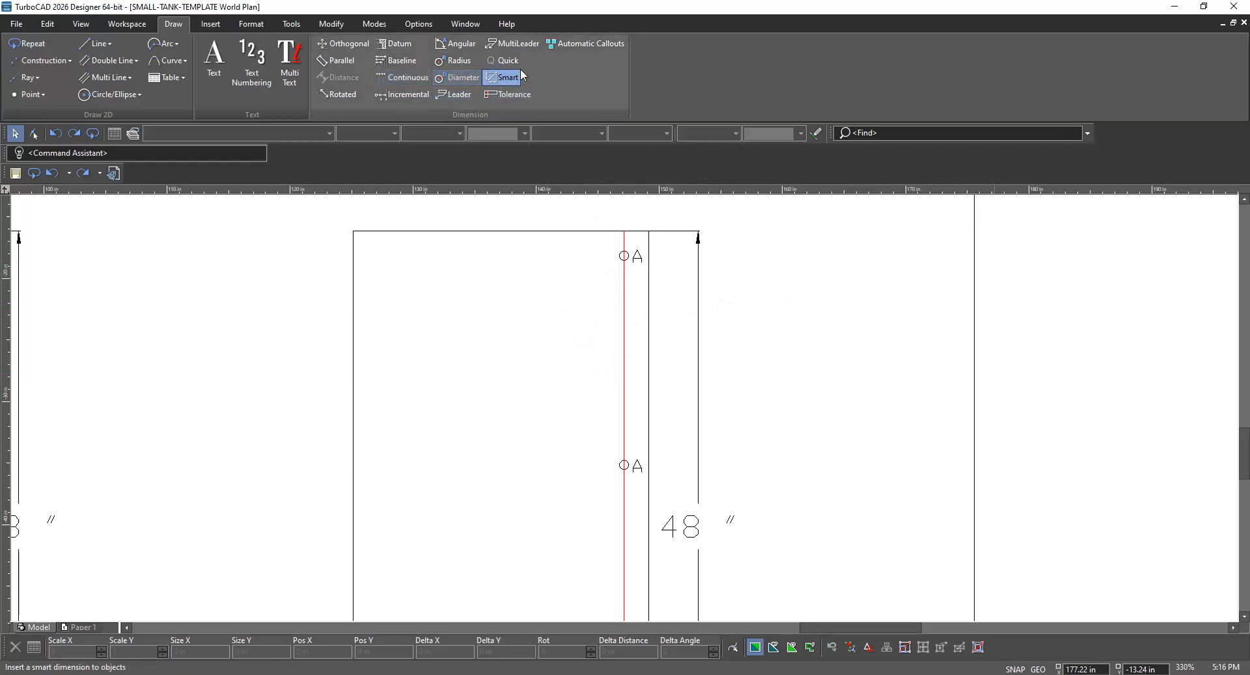
Set up the Smart dimension tool with the txt.shx font and a text height of 1.5 in
left_click(505, 77)
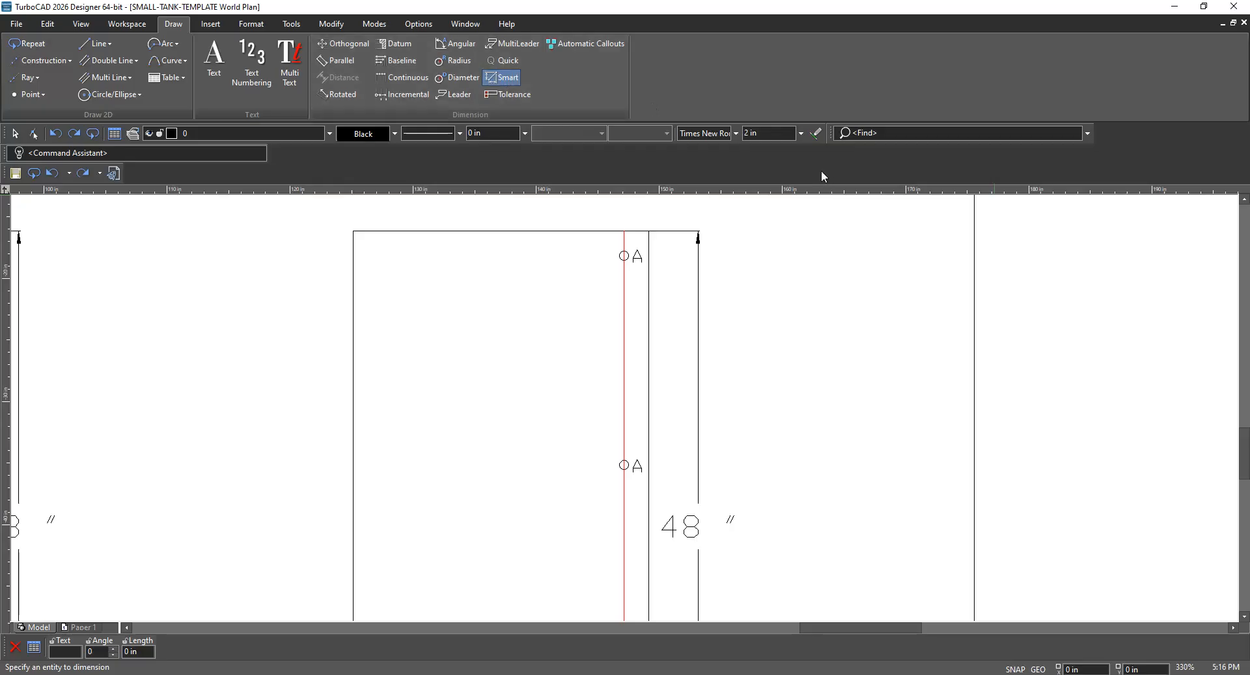
left_click(737, 133)
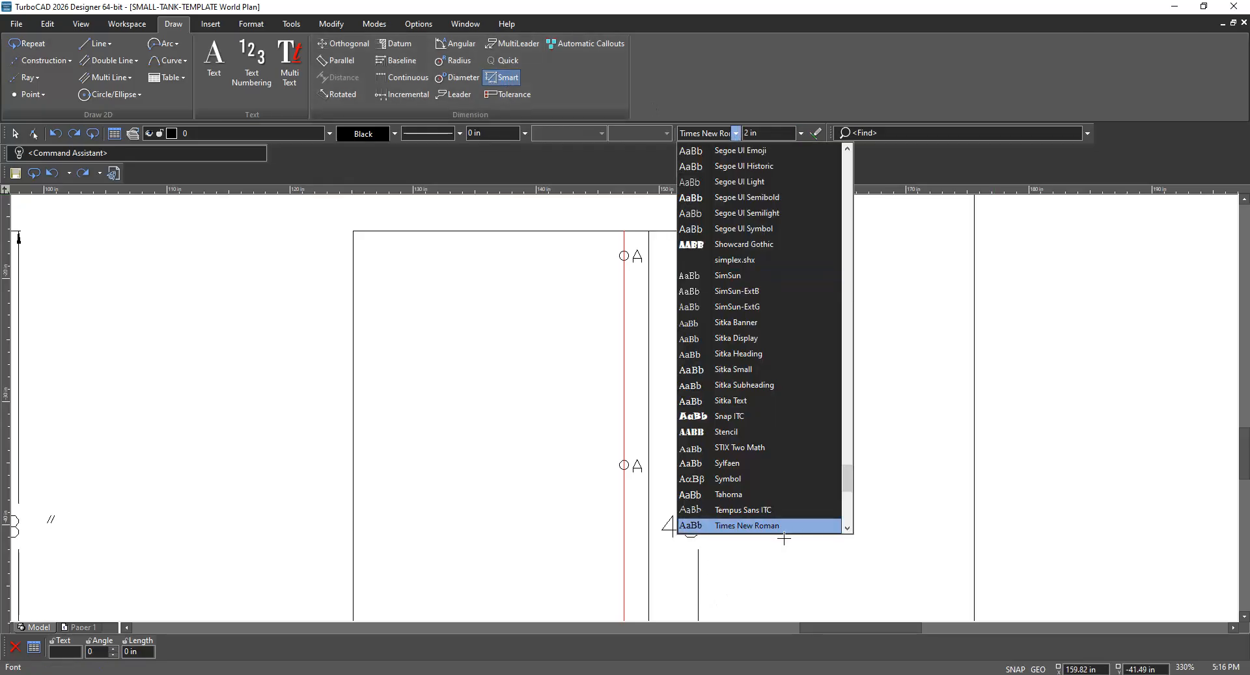
scroll(779, 525, "down", 3)
scroll(752, 498, "down", 1)
left_click(743, 493)
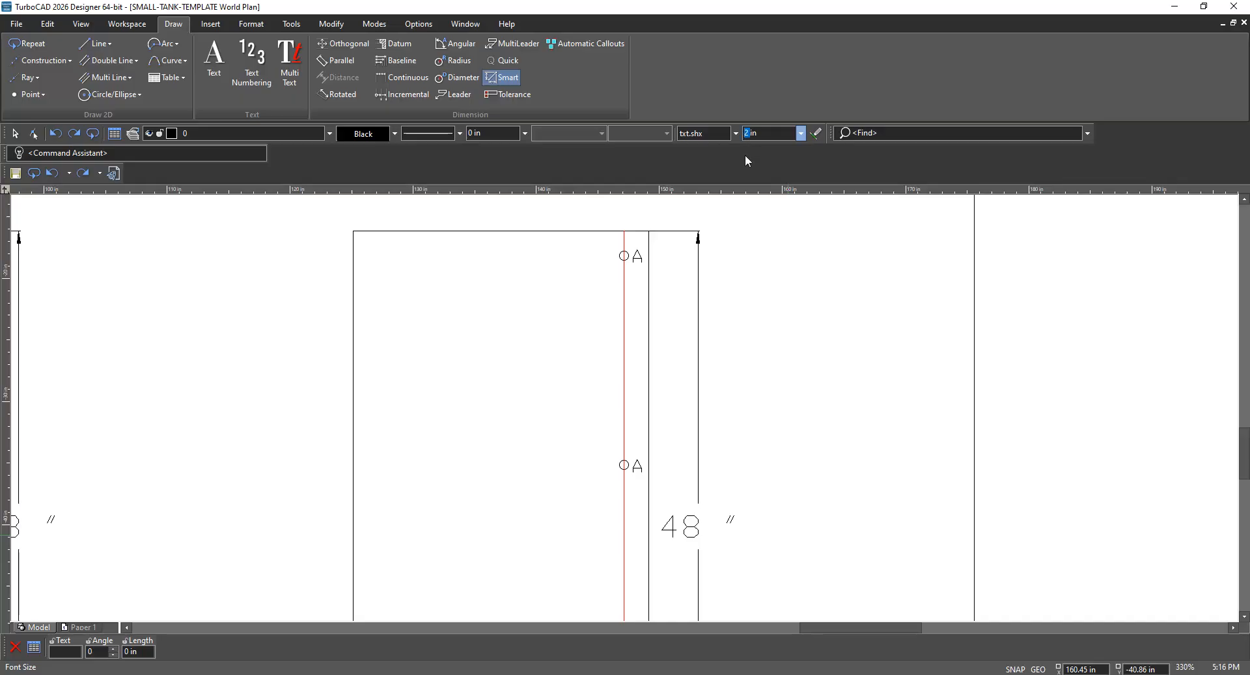
key("Return")
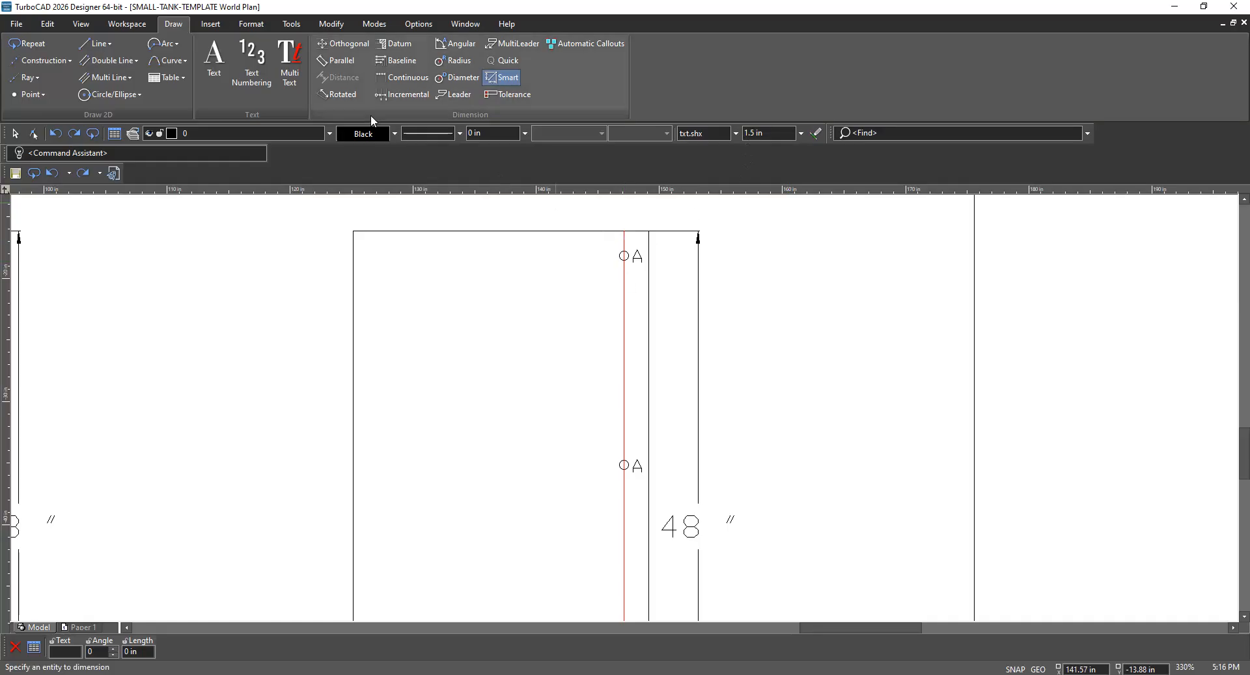
Dimension the red lines above the END view's top A hole and between its top and middle A holes, aligning both dimension lines
left_click(624, 254)
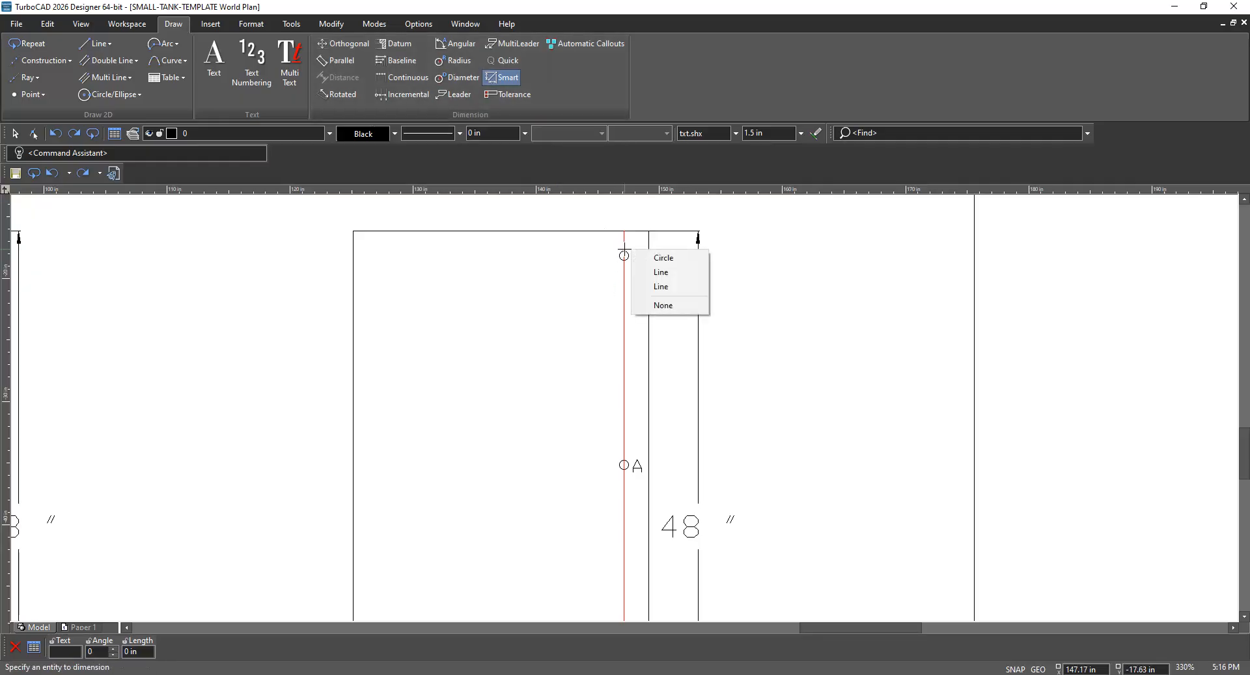
left_click(644, 278)
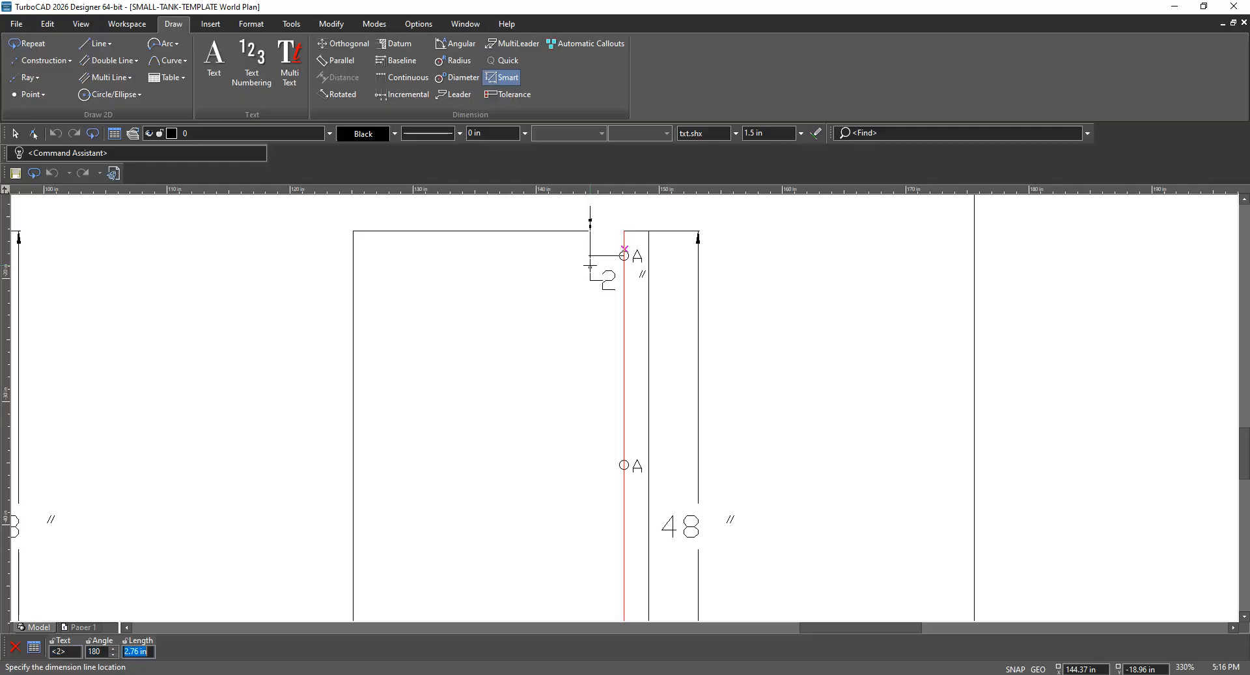
left_click(588, 264)
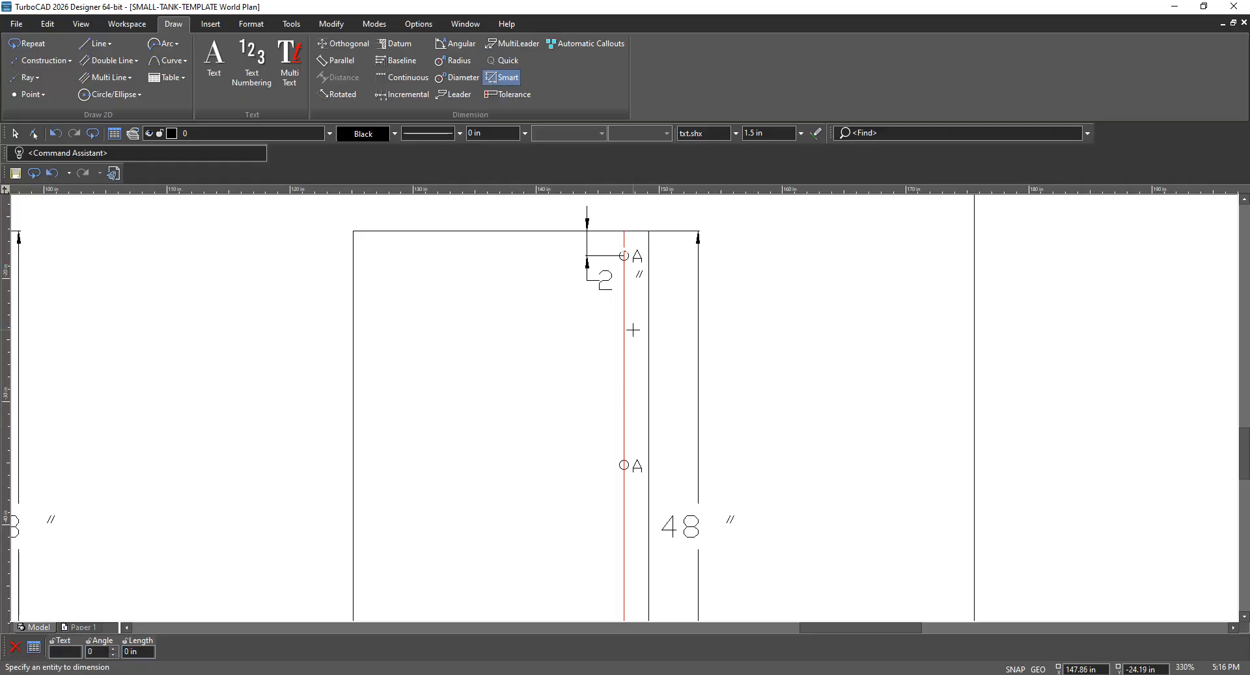
left_click(622, 350)
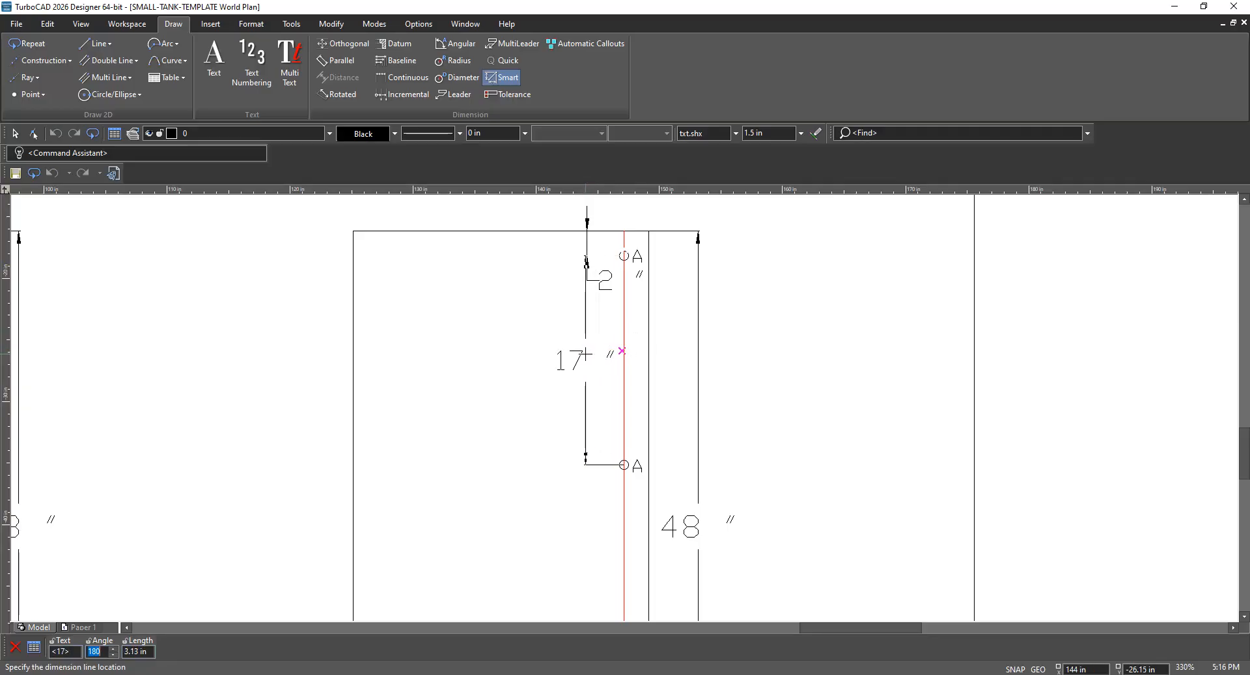
left_click(586, 260)
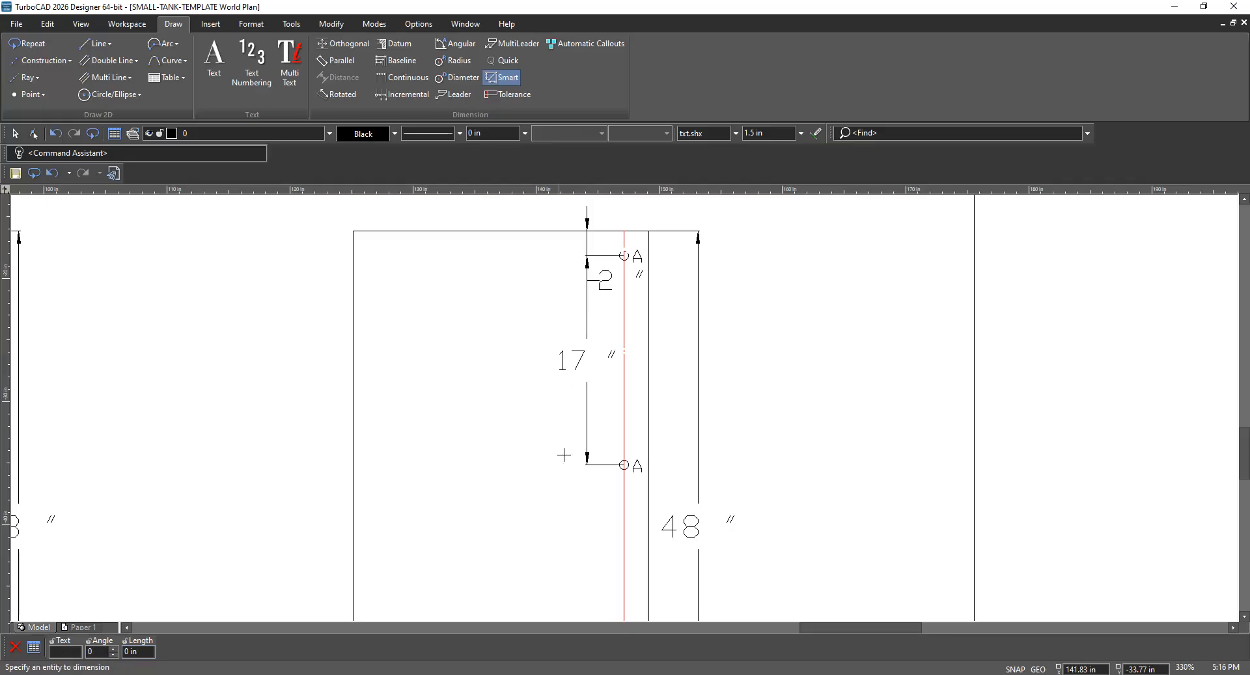
scroll(639, 417, "down", 2)
scroll(640, 417, "up", 2)
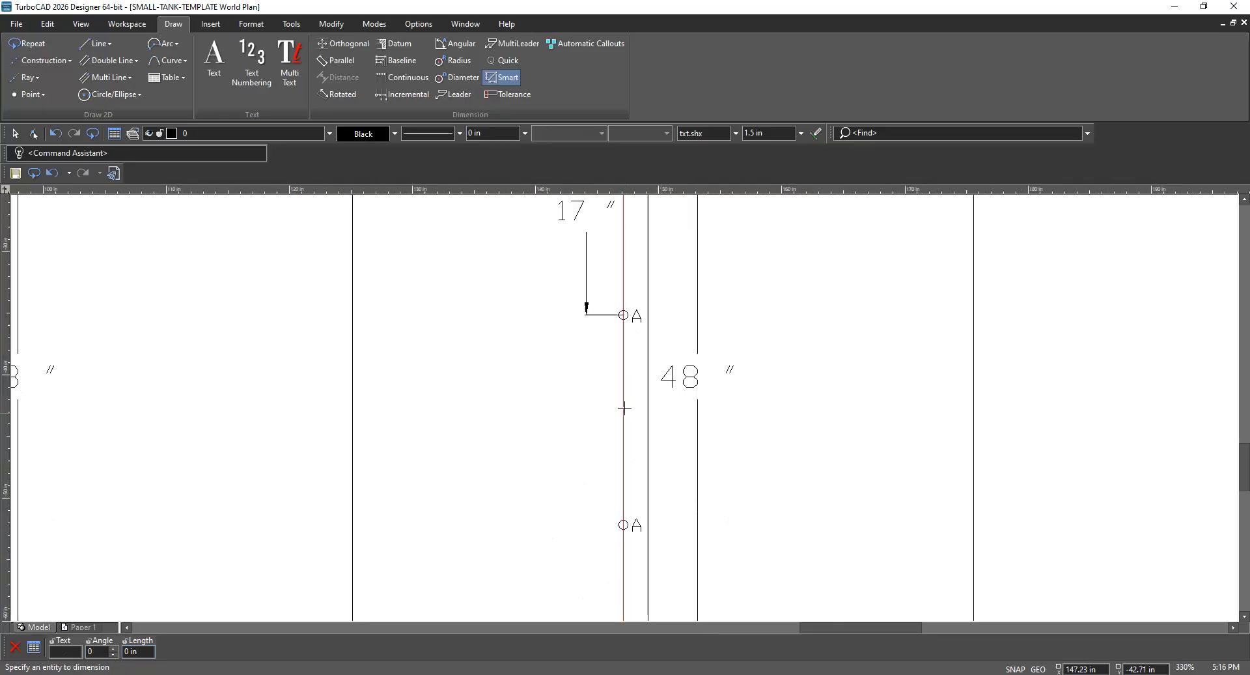
scroll(624, 407, "down", 2)
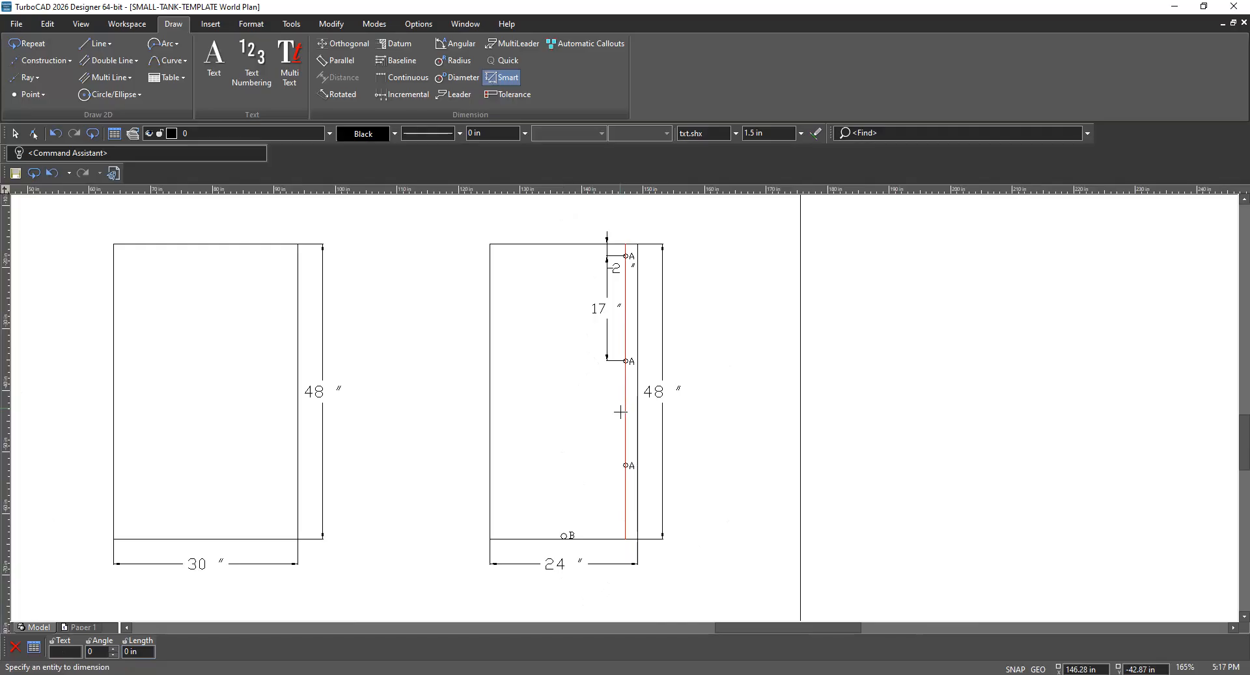
Dimension the red lines from the END view's middle A hole to the bottom A hole and down to the bottom edge
left_click(626, 424)
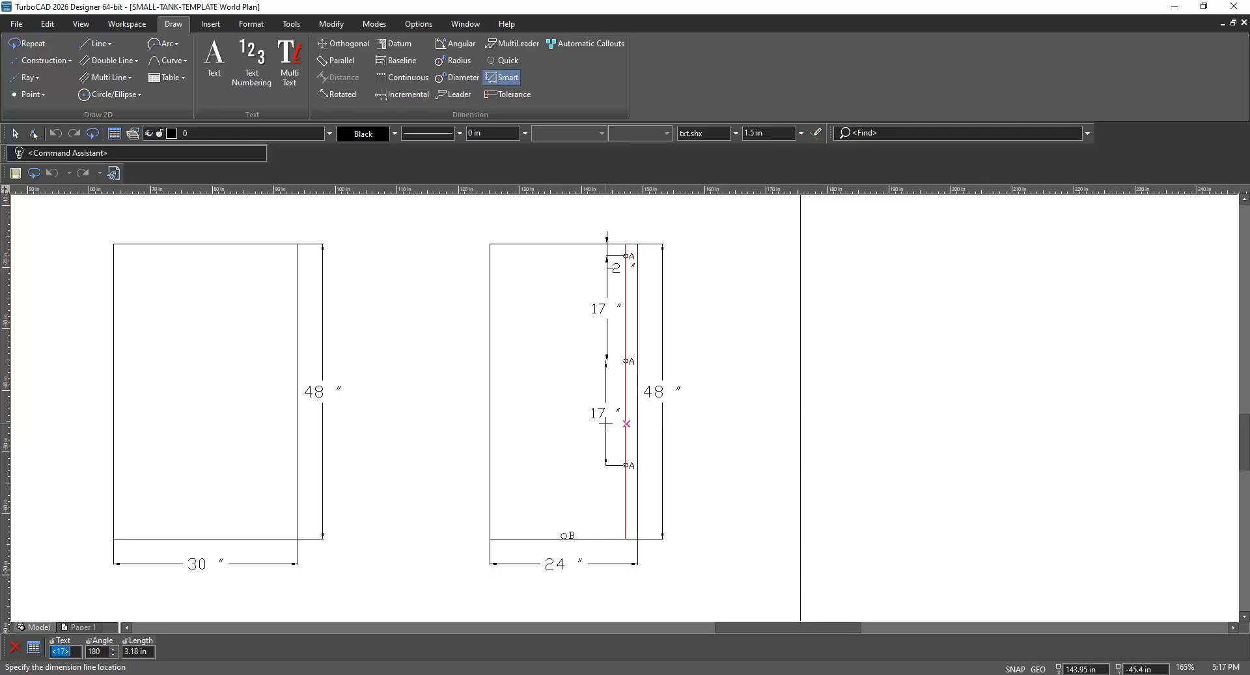
left_click(606, 421)
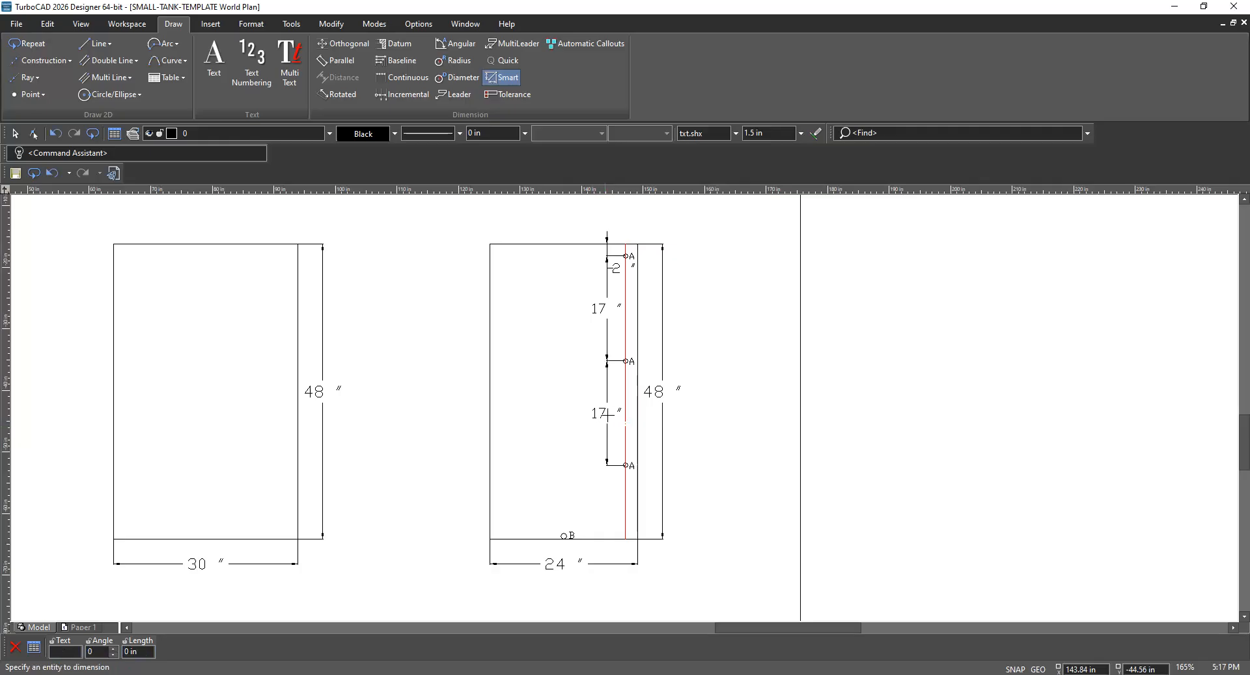
left_click(624, 514)
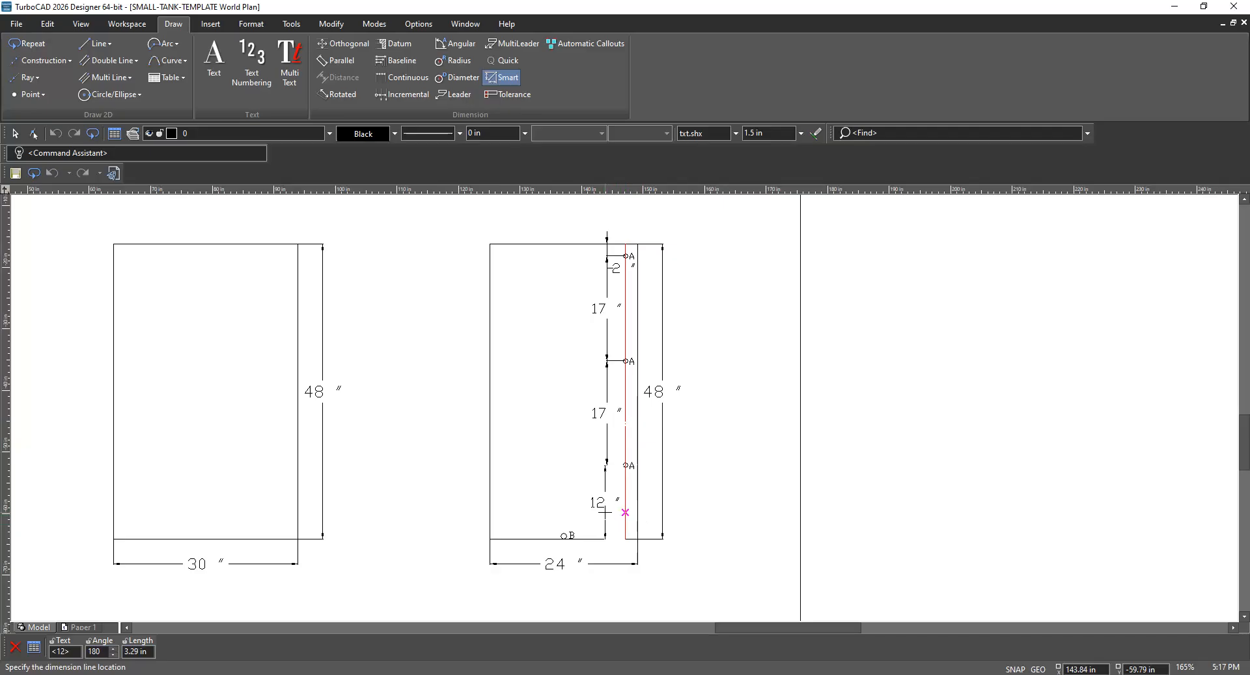
left_click(605, 513)
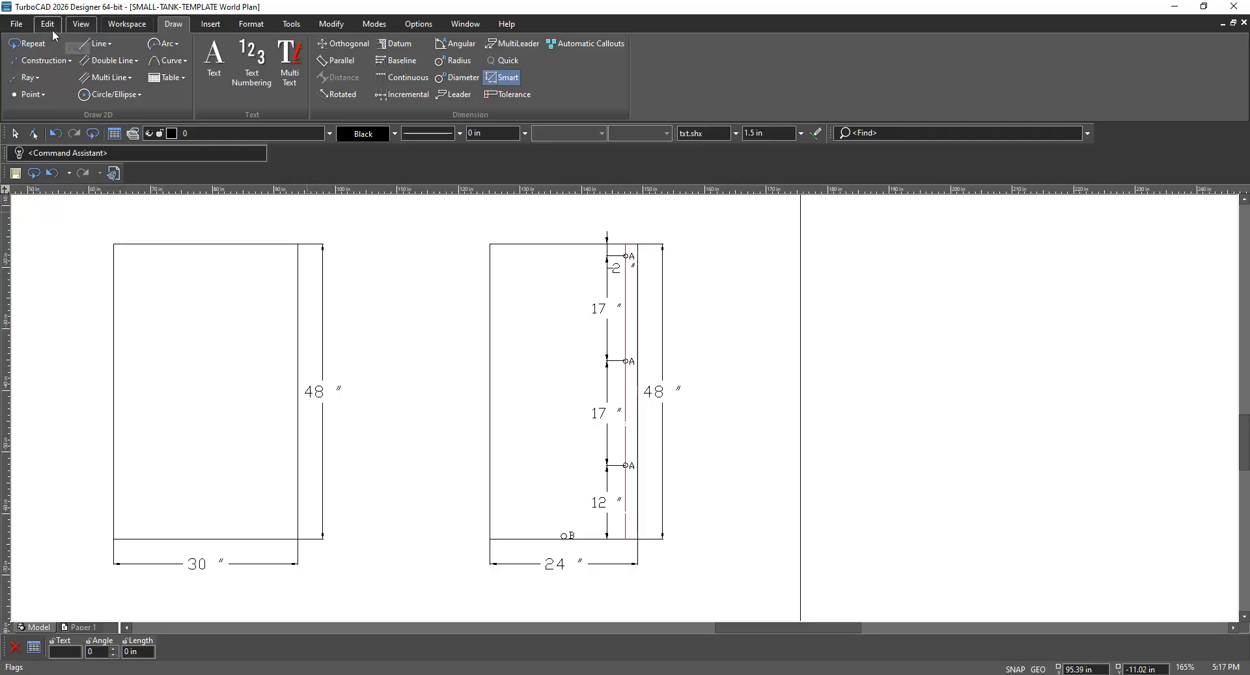
left_click(23, 133)
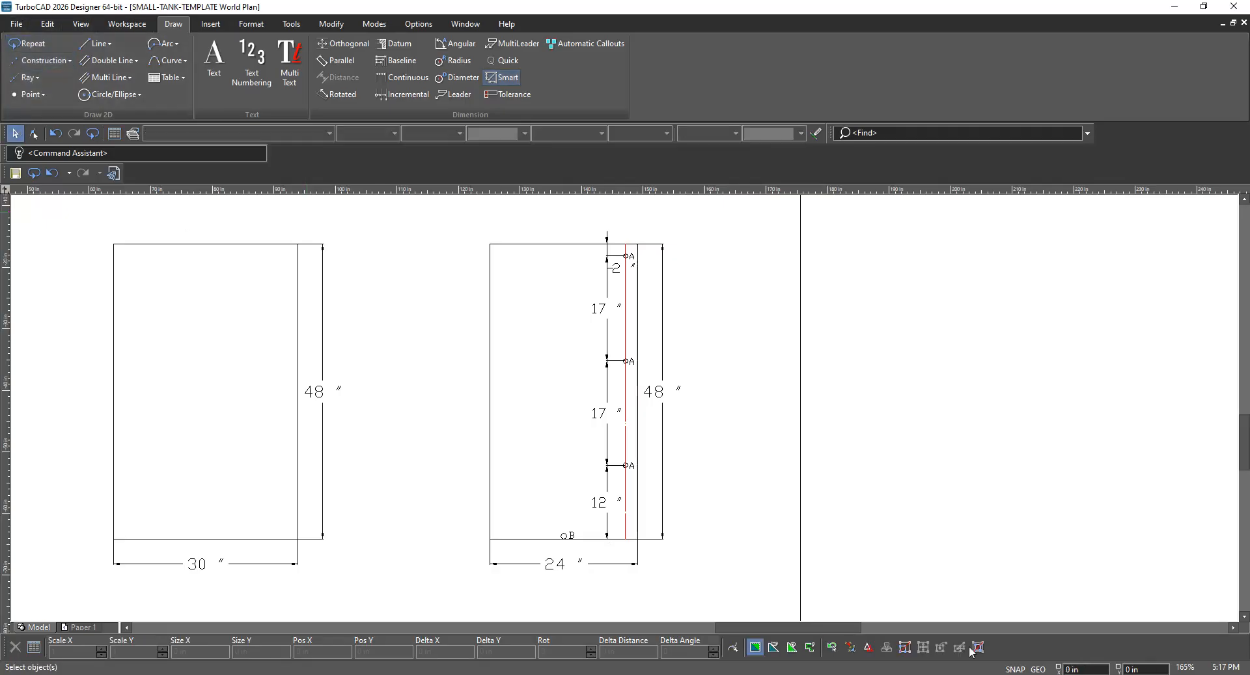
left_click(361, 674)
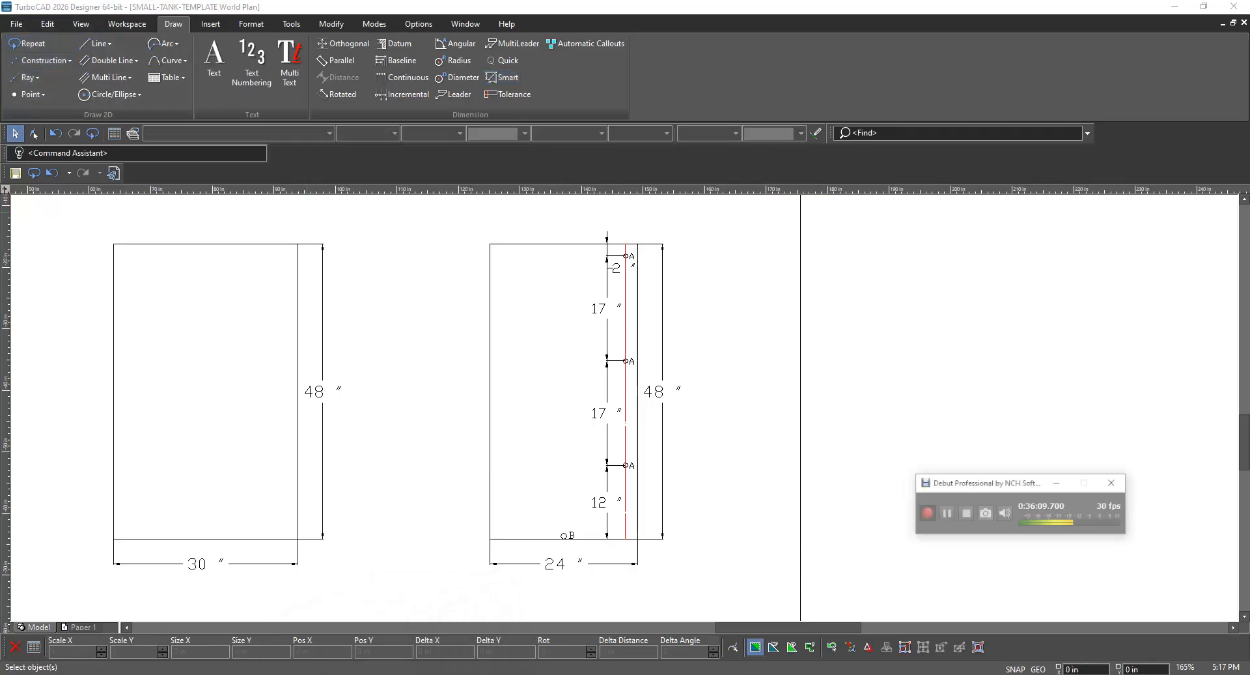
left_click(1007, 498)
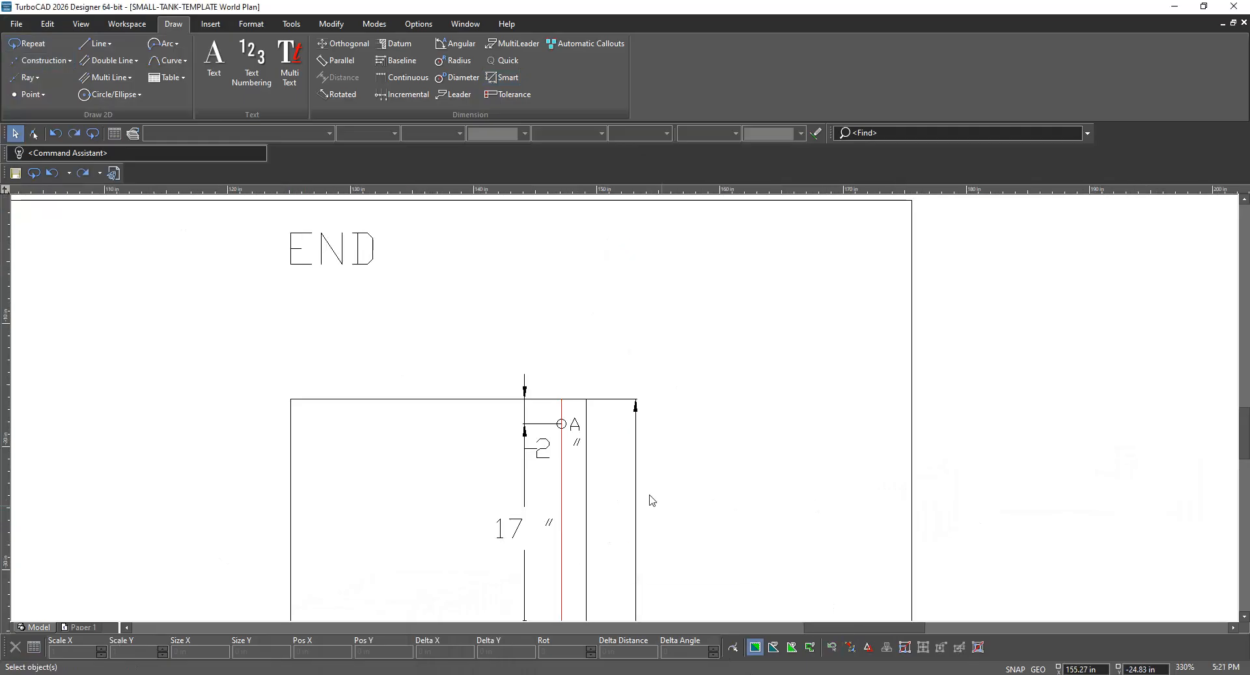
Force the text of the dimension above the END view's top A hole inside its extension lines
left_click(544, 452)
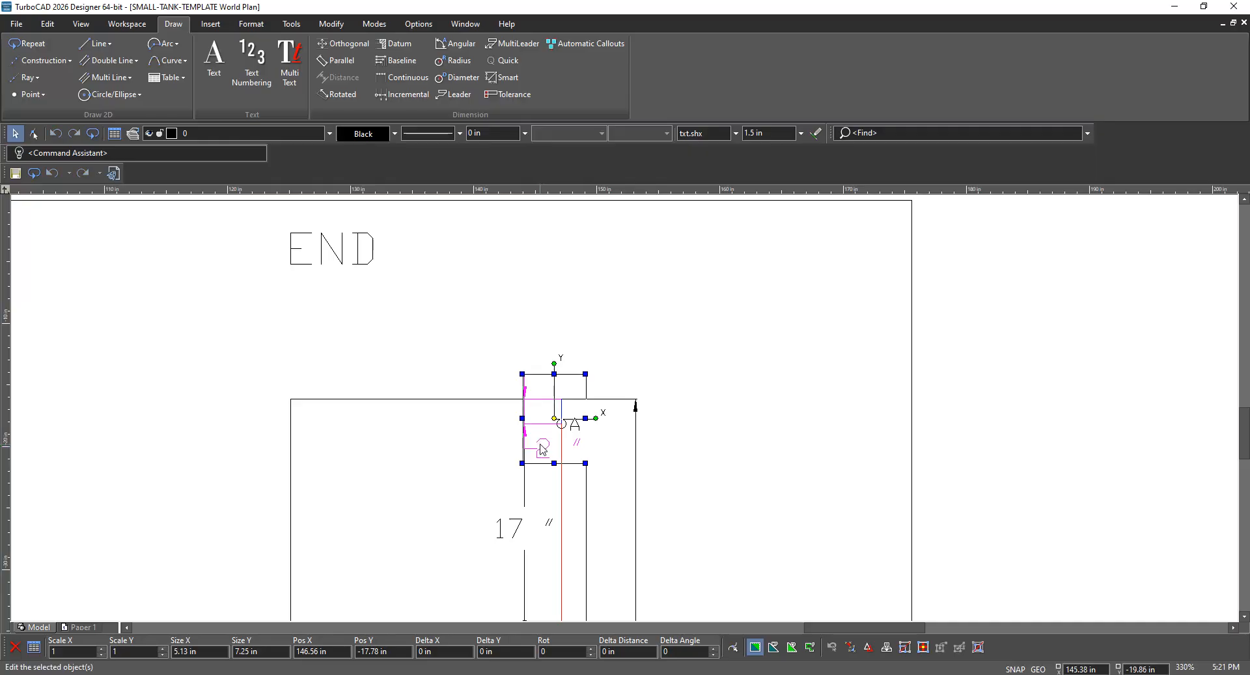
double_click(548, 439)
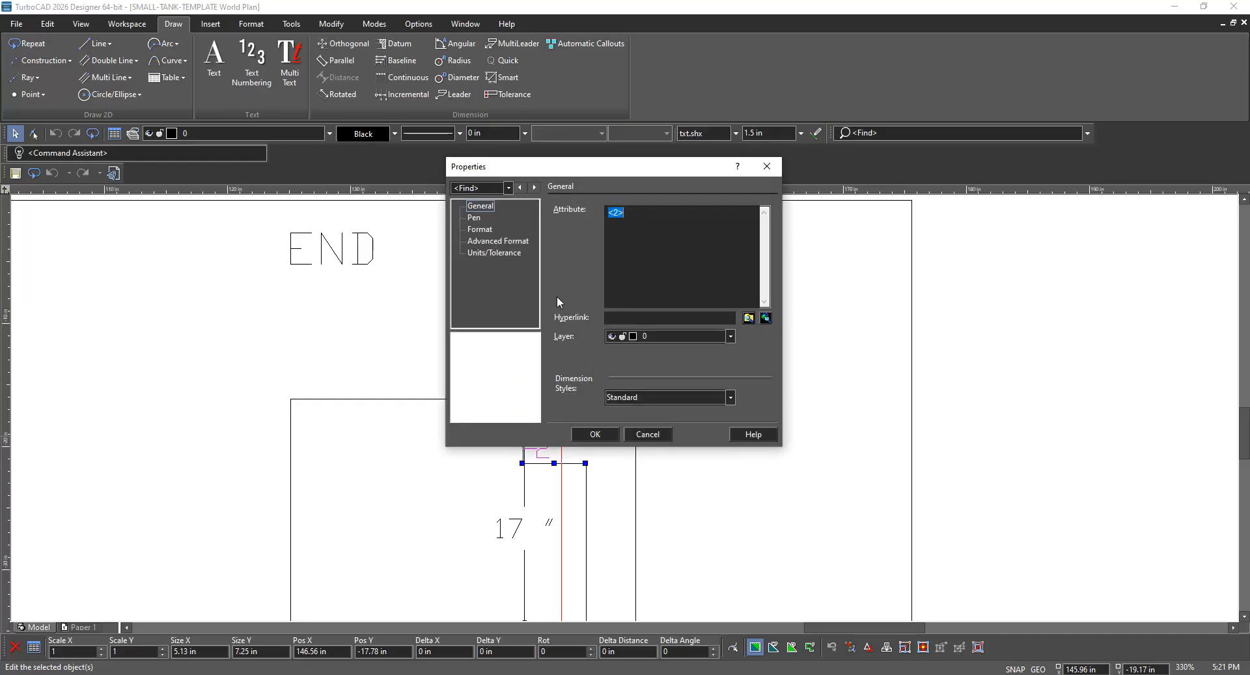
left_click(479, 229)
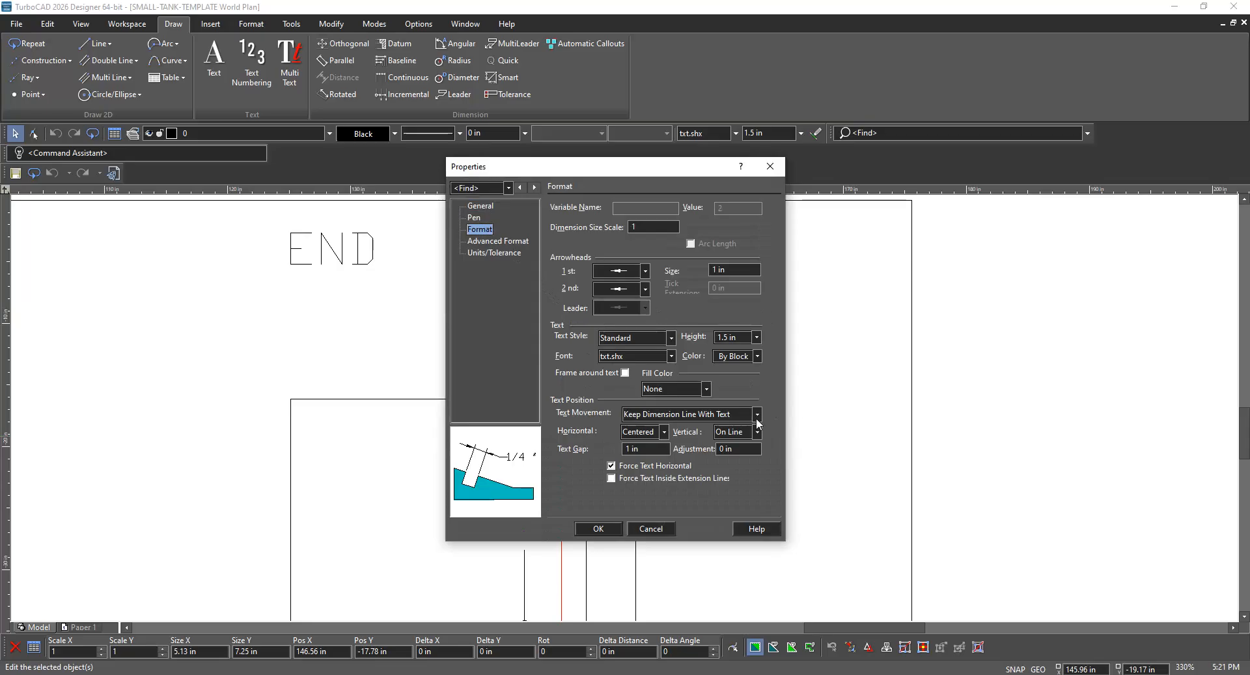
left_click(648, 478)
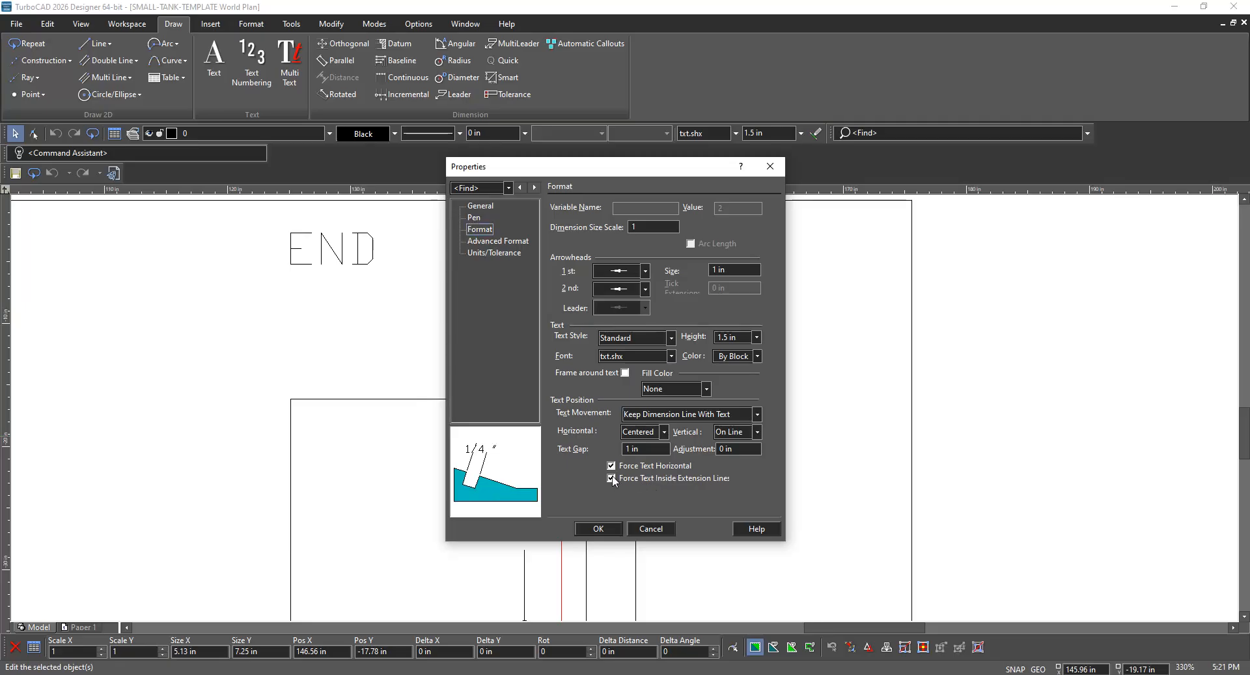
left_click(598, 528)
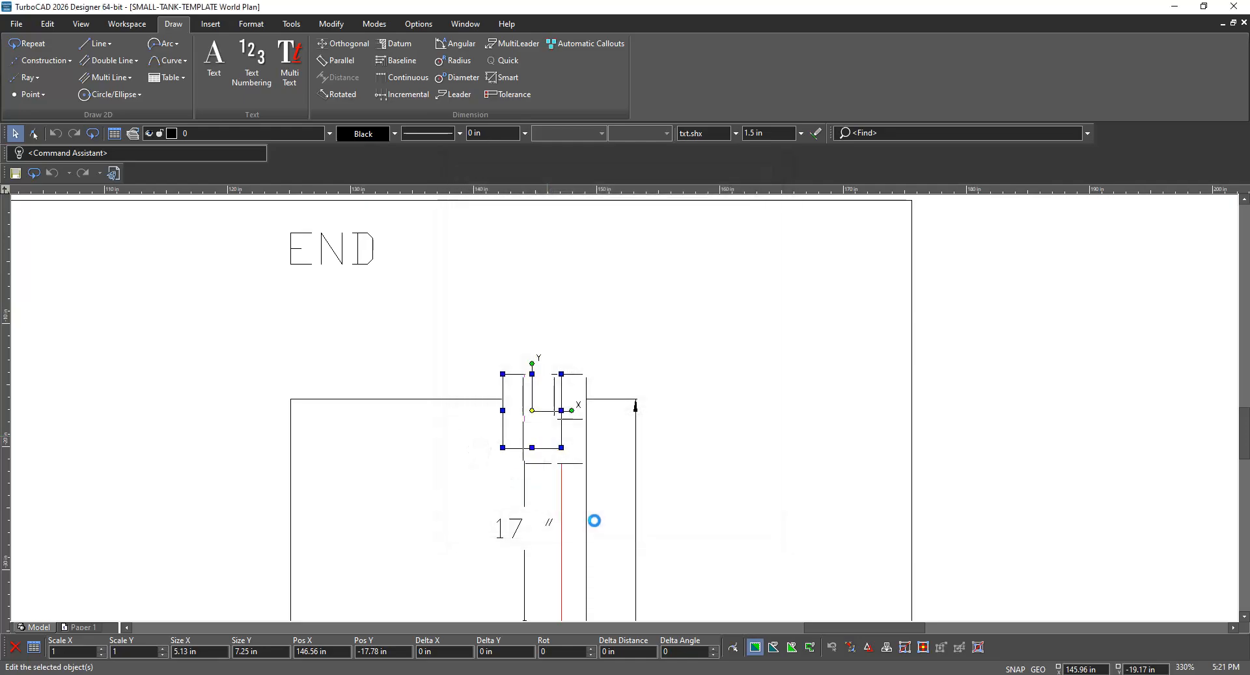
left_click(690, 472)
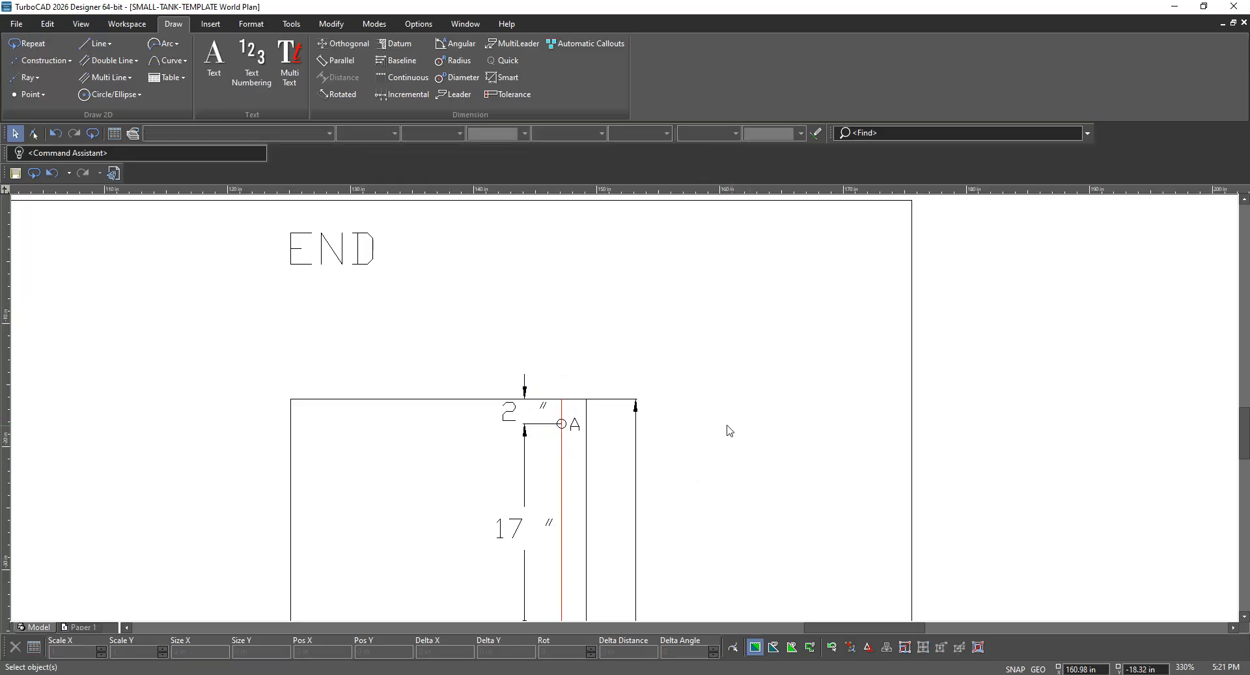
left_click(524, 423)
left_click(716, 448)
Add a Smart dimension to the red line between the END view's middle and bottom A holes, with a 3 in length offset
scroll(625, 413, "down", 5)
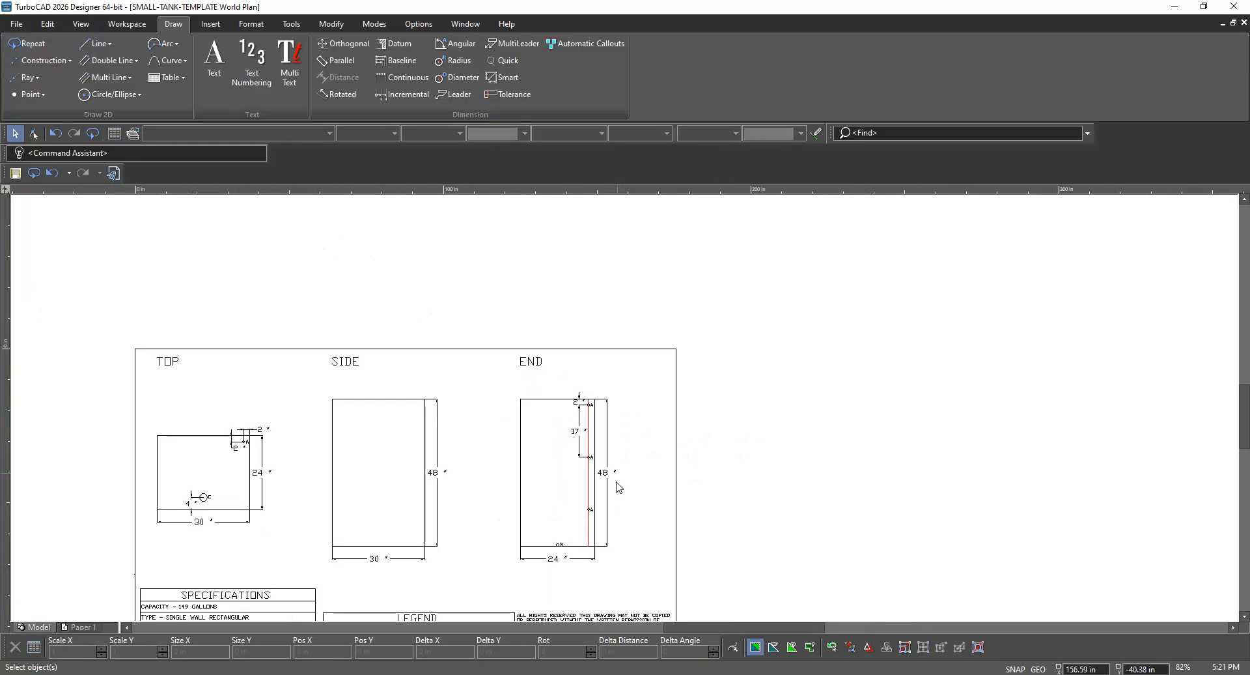
scroll(626, 414, "up", 3)
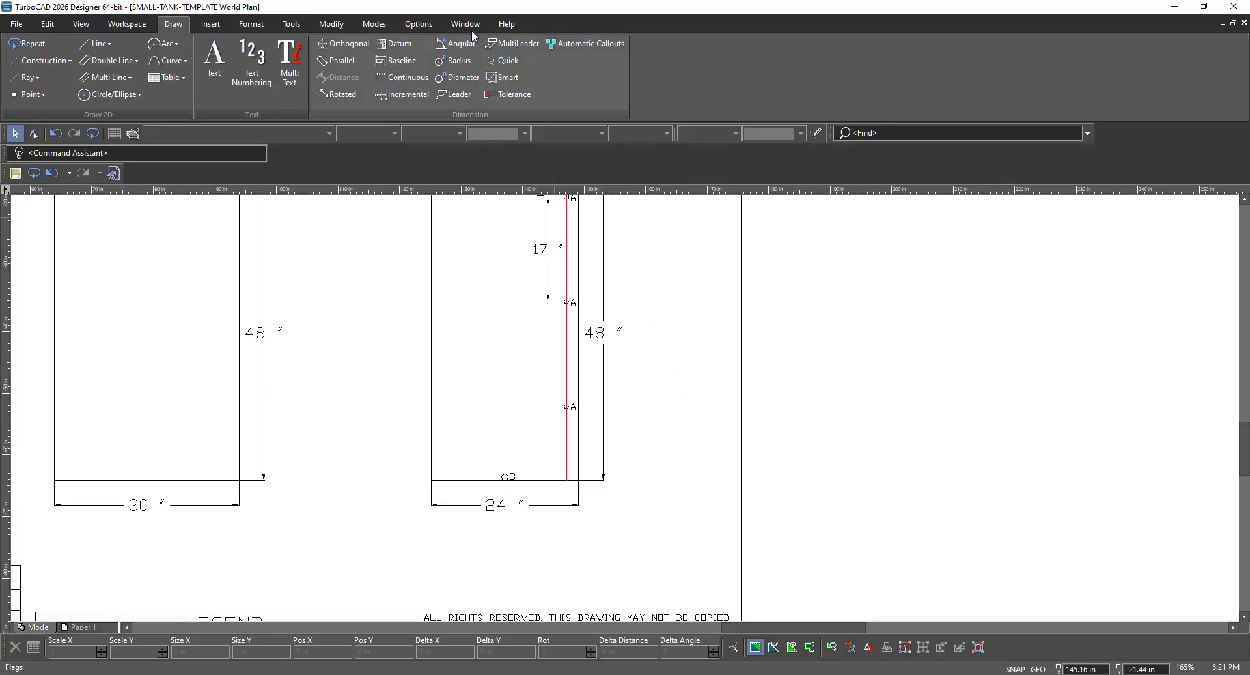
left_click(500, 78)
left_click(568, 361)
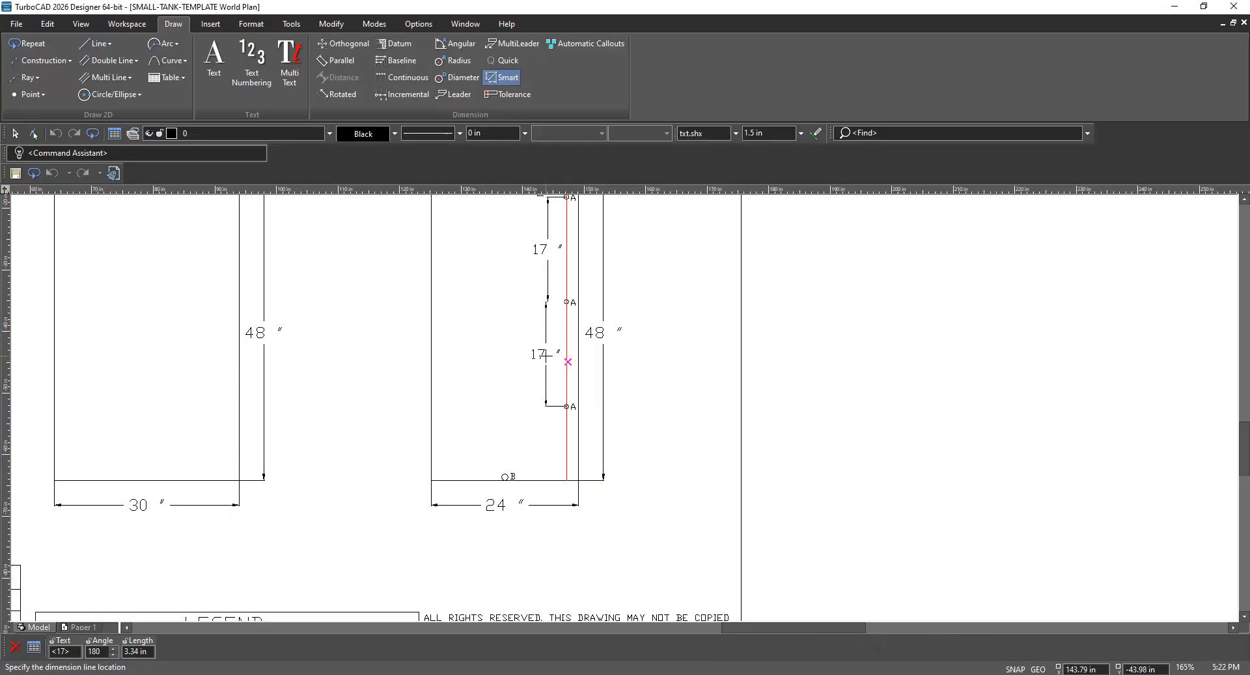
key("Tab")
key("Tab")
key("Tab")
type("3")
key("Return")
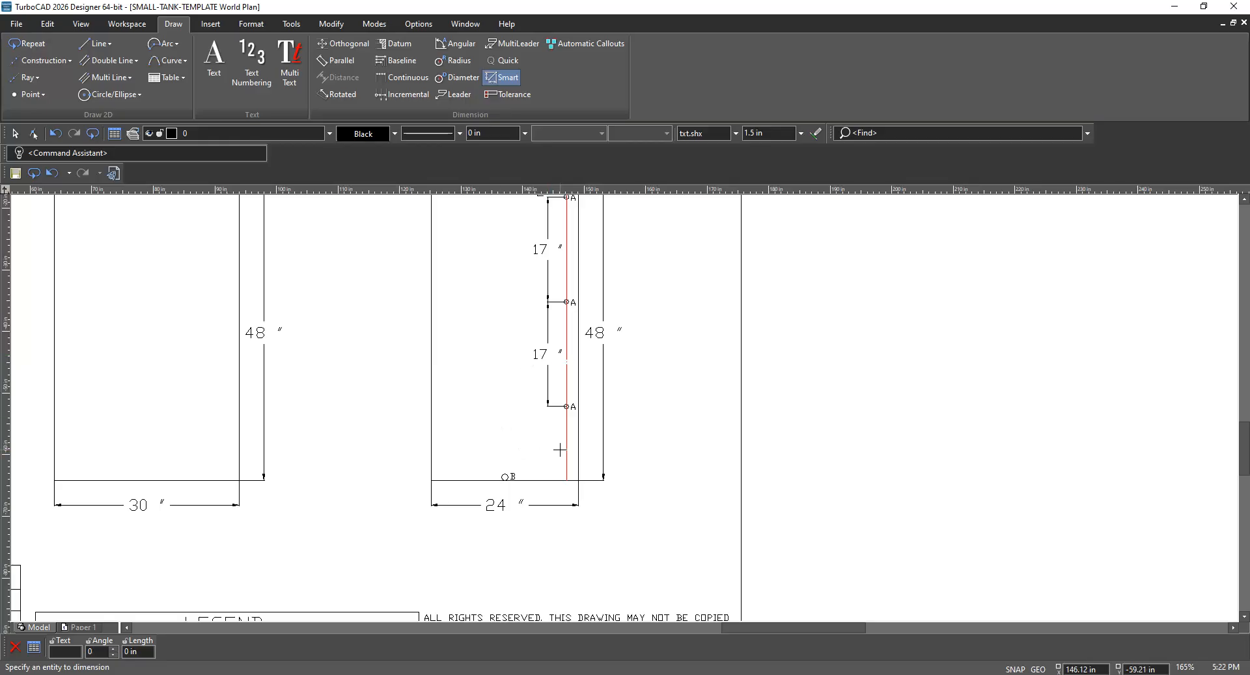
Dimension the red line from the END view's bottom A hole to the bottom edge with a 3 in length offset
left_click(566, 449)
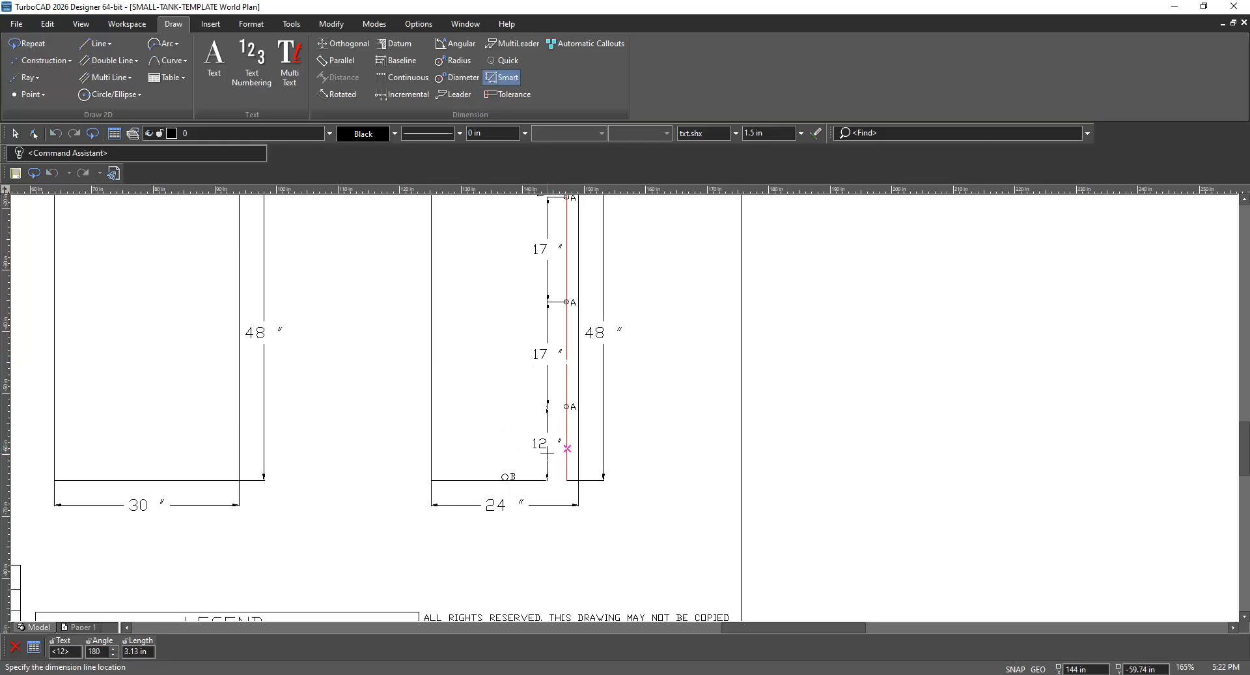
key("Tab")
key("Tab")
key("Tab")
type("3")
key("Return")
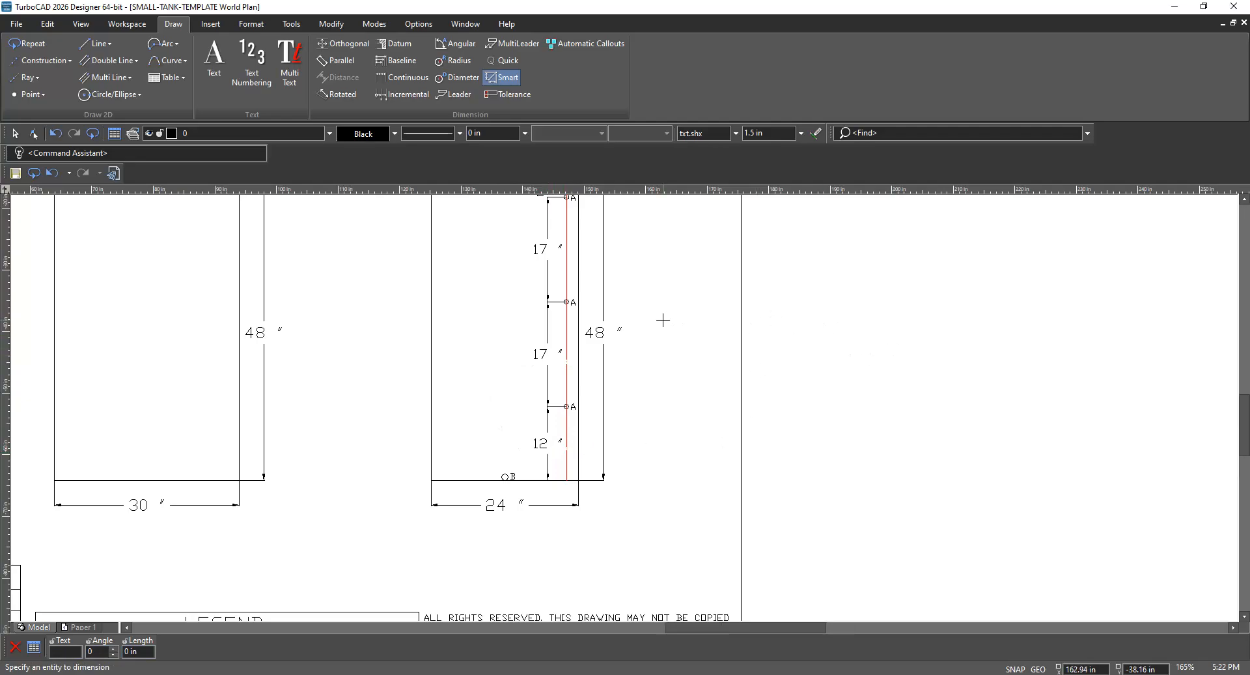
scroll(625, 377, "down", 2)
scroll(614, 397, "up", 2)
left_click(15, 135)
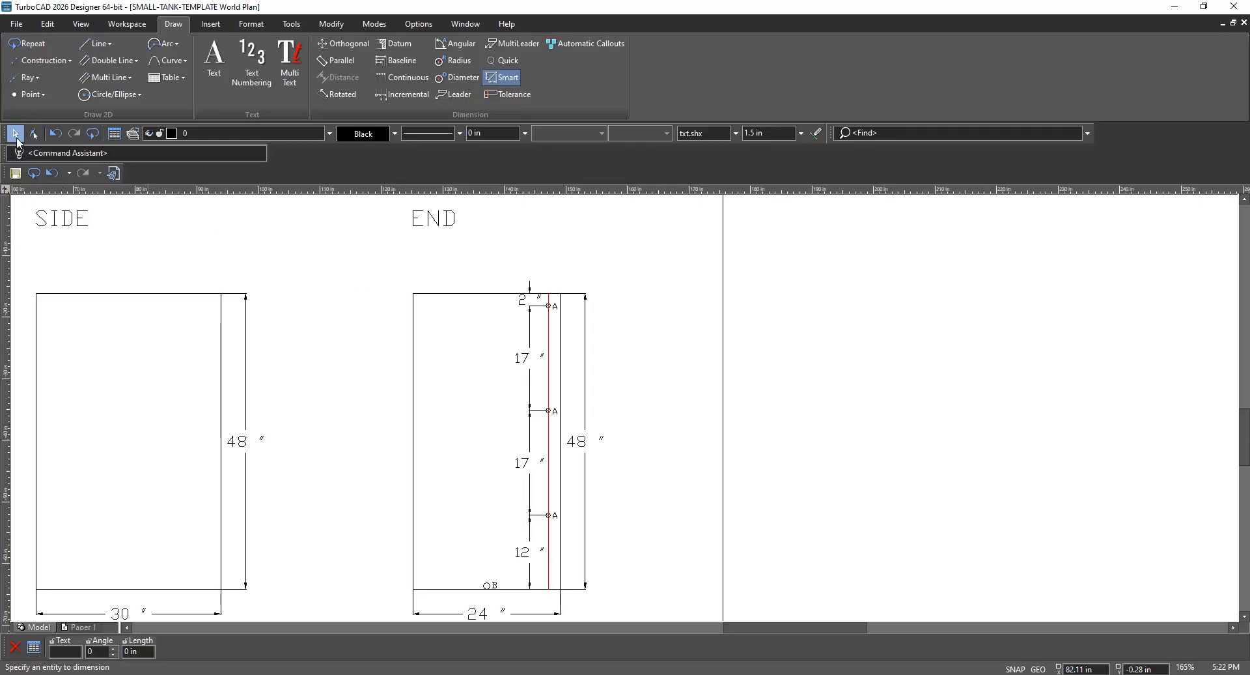
left_click(15, 134)
Set the red guide line above the END view's top A hole to the blank line pattern
scroll(667, 497, "up", 2)
scroll(450, 283, "down", 2)
scroll(600, 344, "up", 2)
left_click(653, 389)
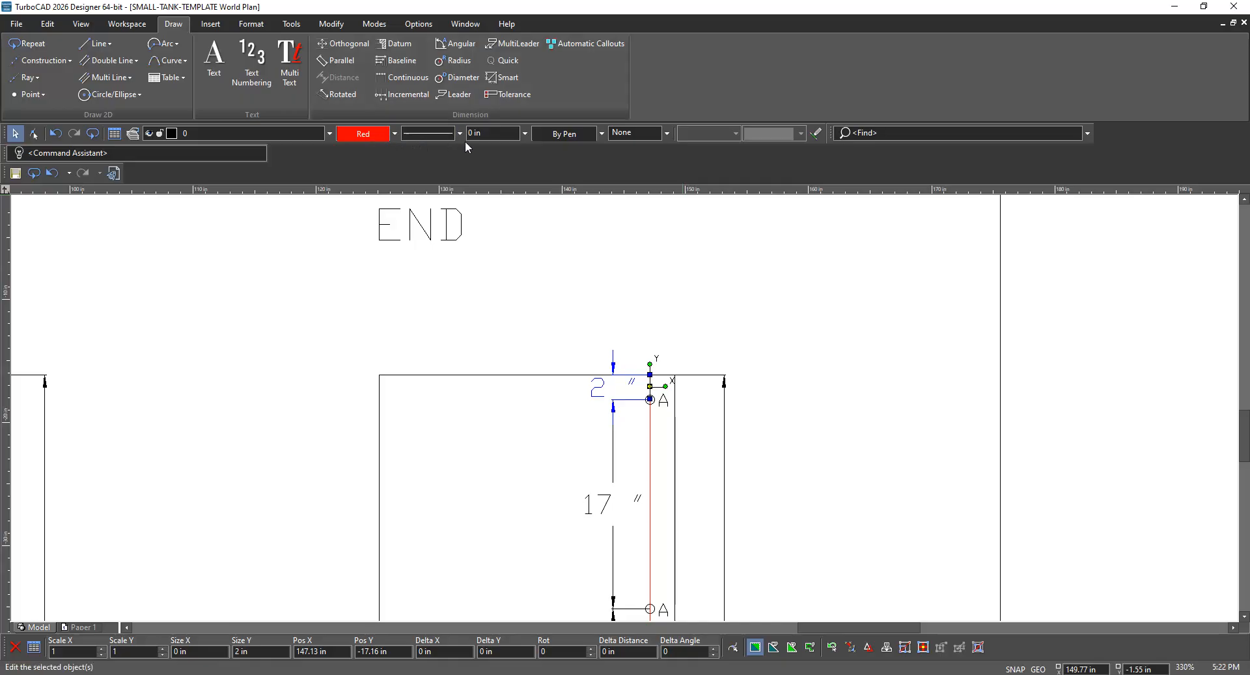
left_click(460, 133)
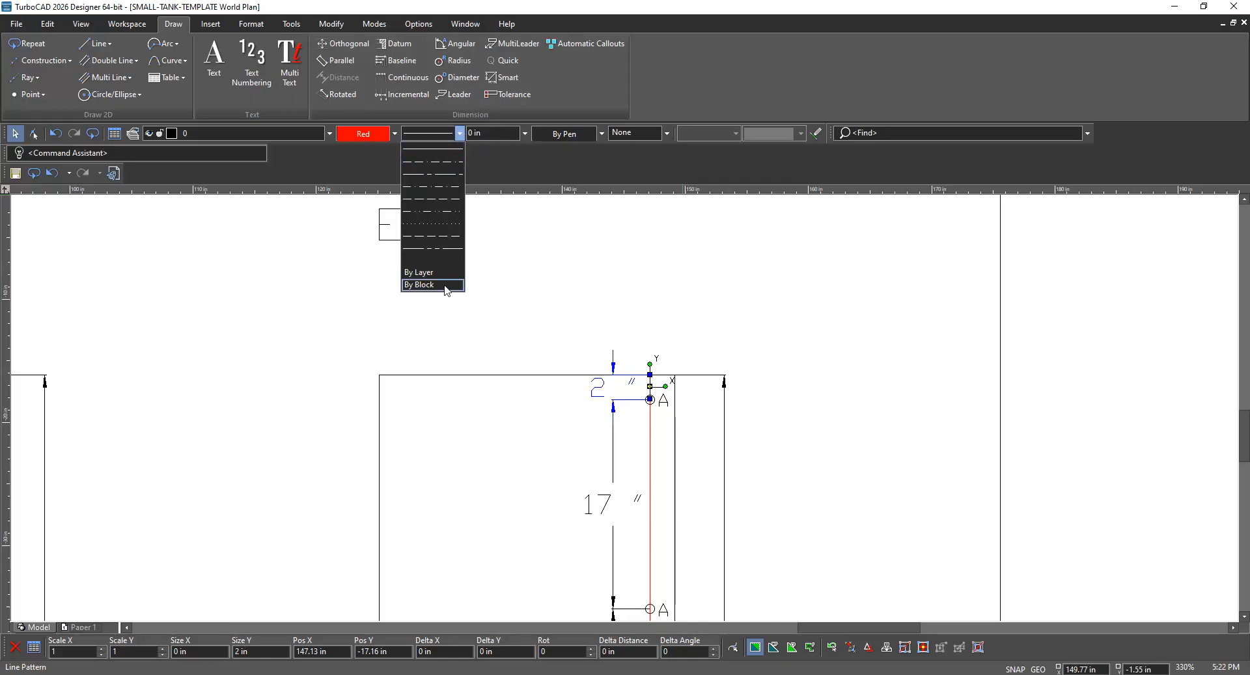
left_click(433, 259)
Apply the blank line pattern to the red guide line between the END view's top and middle A holes
left_click(651, 470)
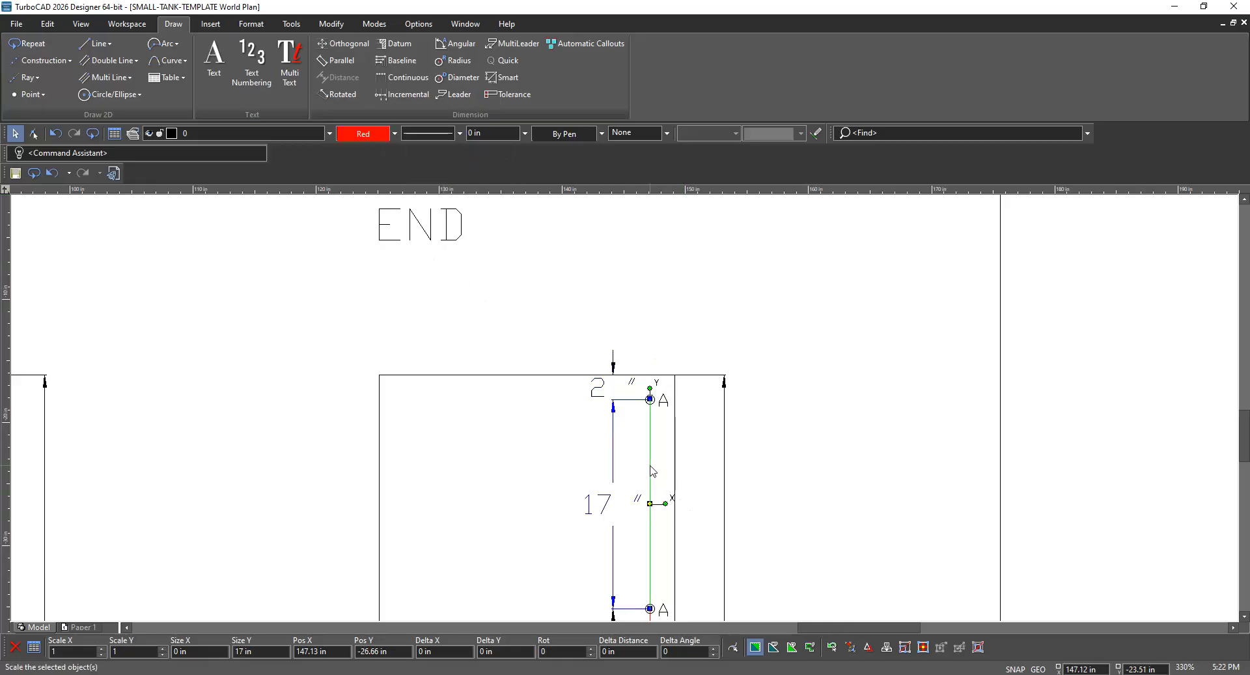
left_click(460, 133)
left_click(433, 257)
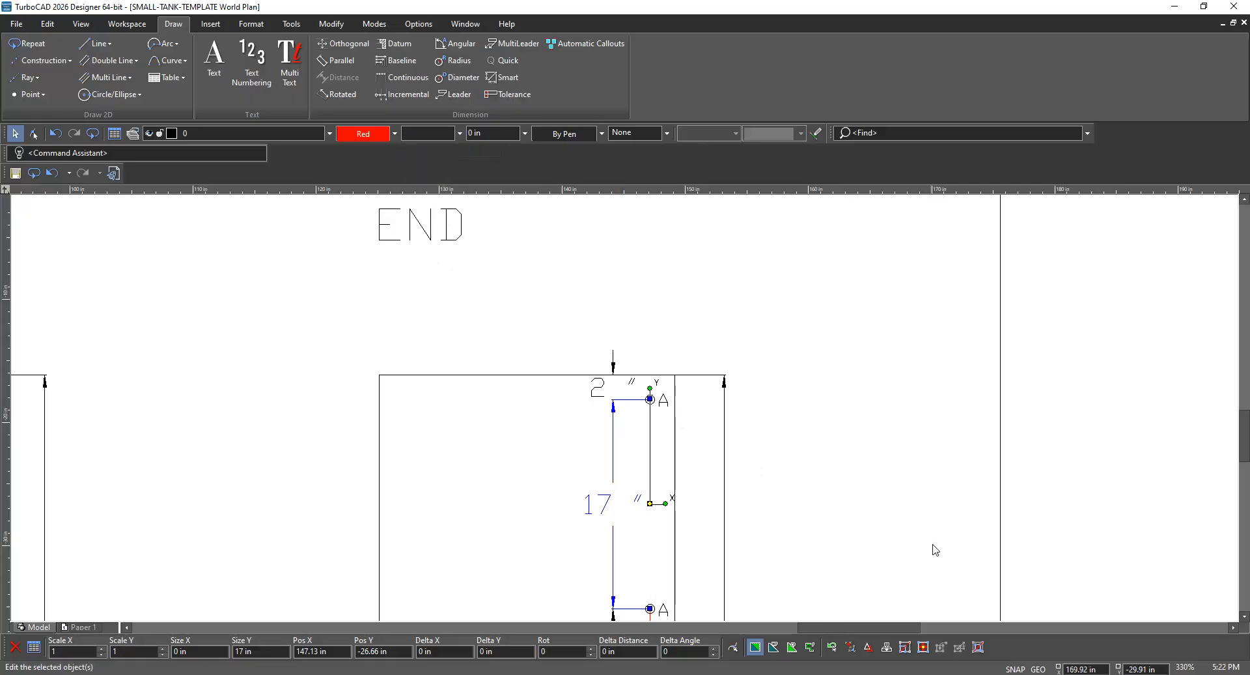
left_click(884, 520)
Apply the blank line pattern to the red guide line between the END view's middle and bottom A holes
scroll(625, 412, "down", 3)
scroll(622, 411, "up", 3)
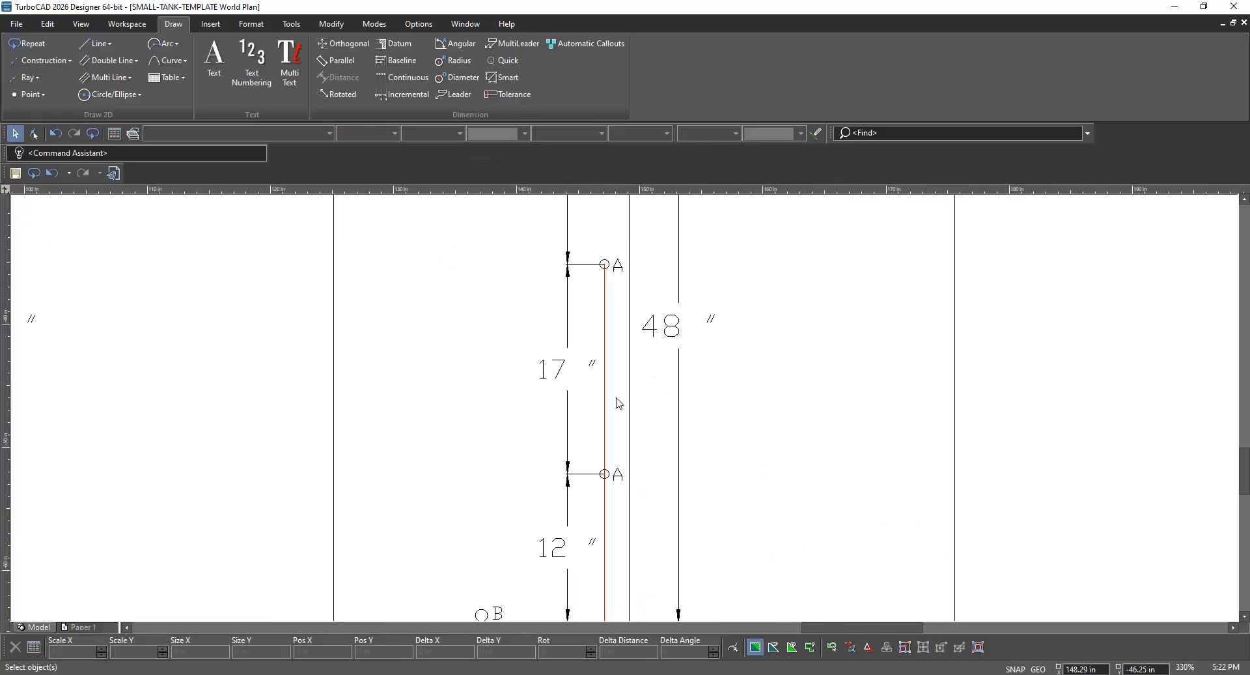
left_click(603, 335)
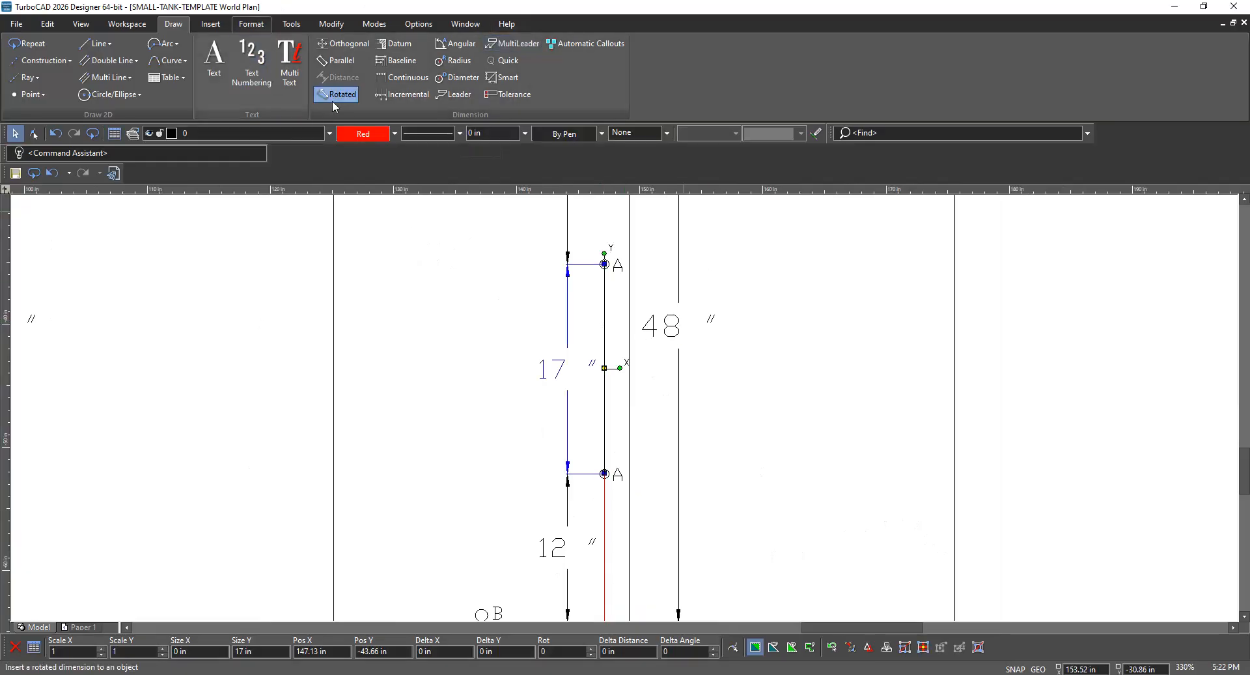
left_click(460, 135)
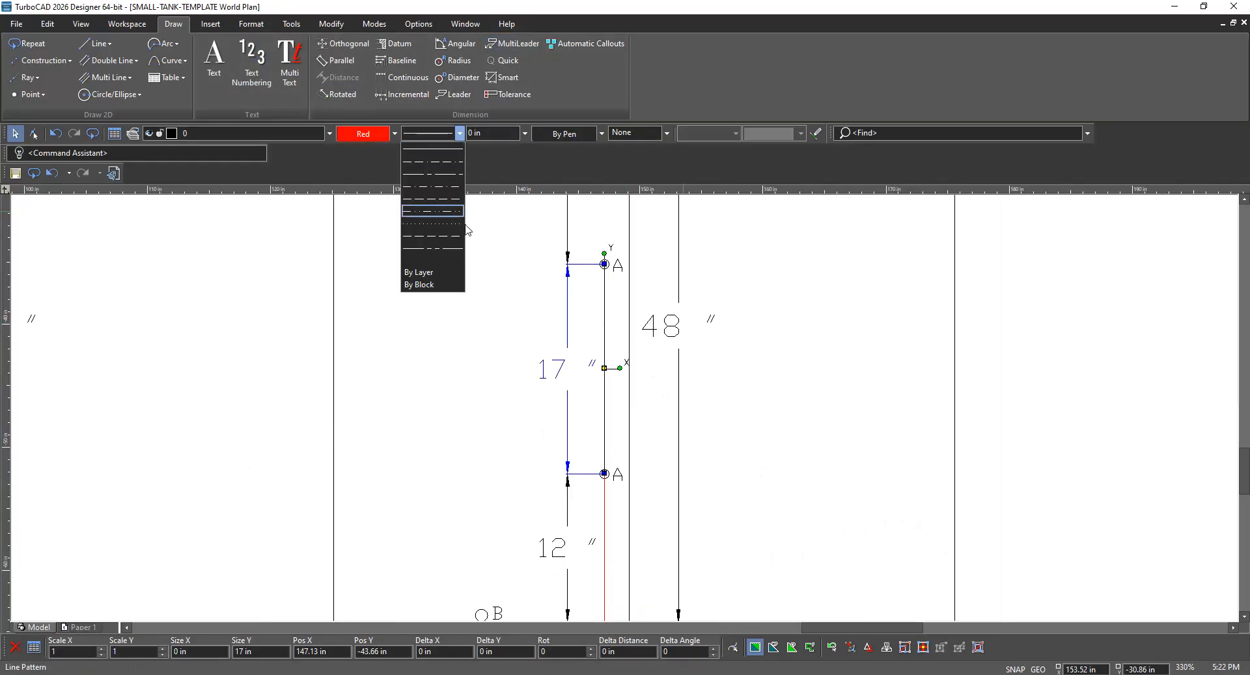
left_click(454, 260)
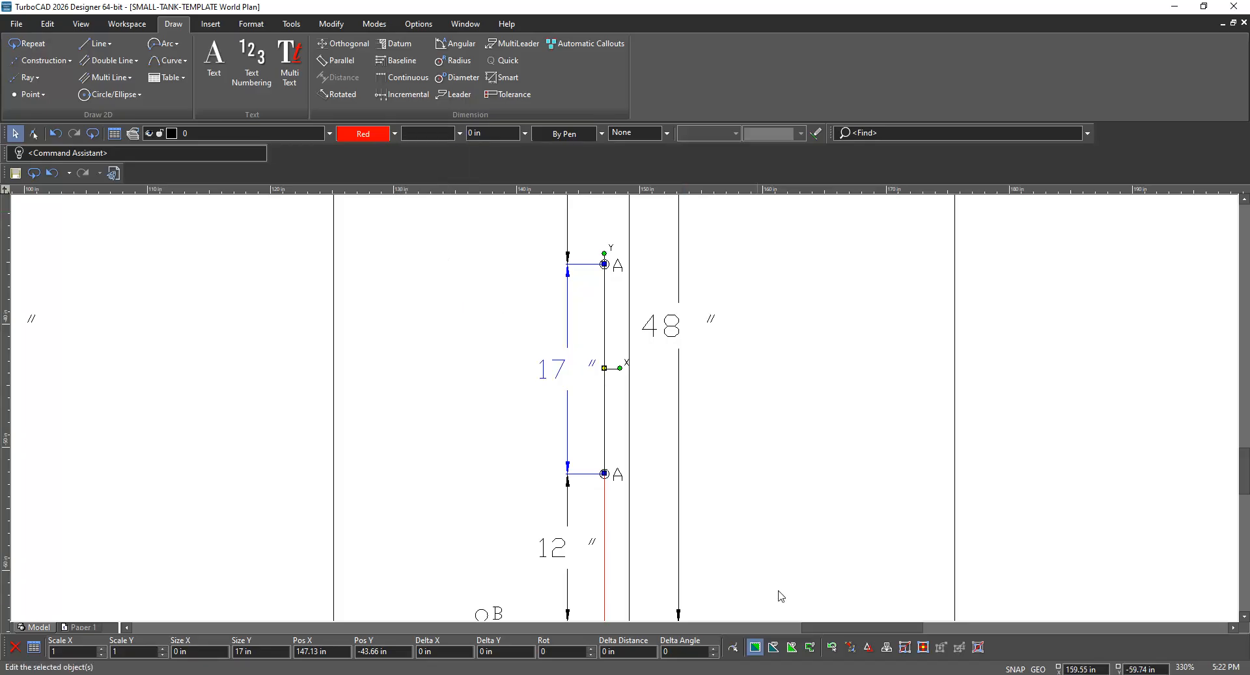
left_click(787, 500)
Apply the blank line pattern to the red guide line below the END view's bottom A hole
scroll(715, 508, "down", 3)
scroll(636, 516, "up", 3)
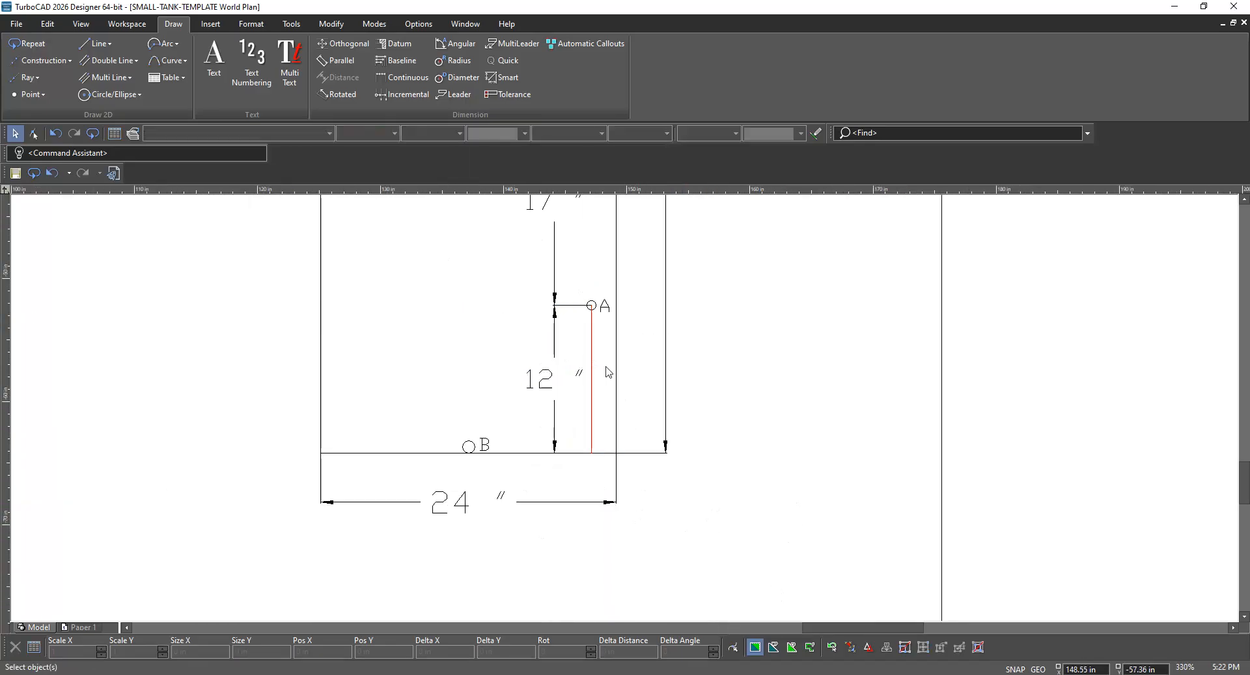
left_click(590, 357)
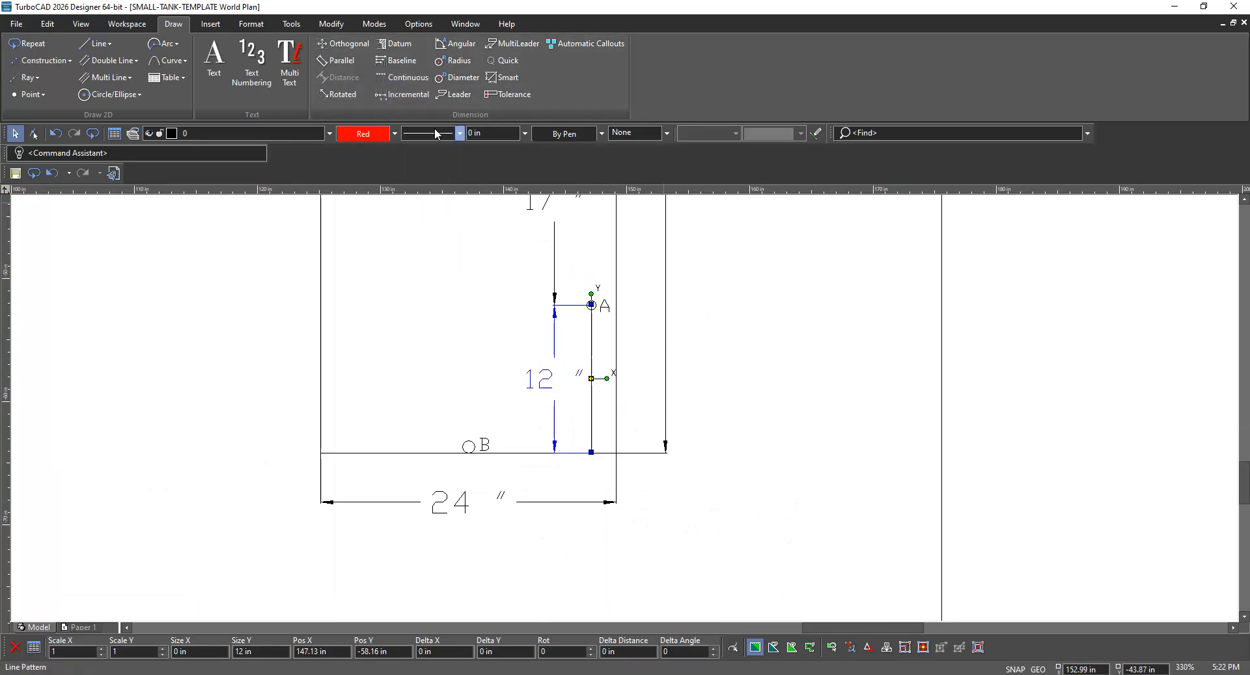
left_click(460, 134)
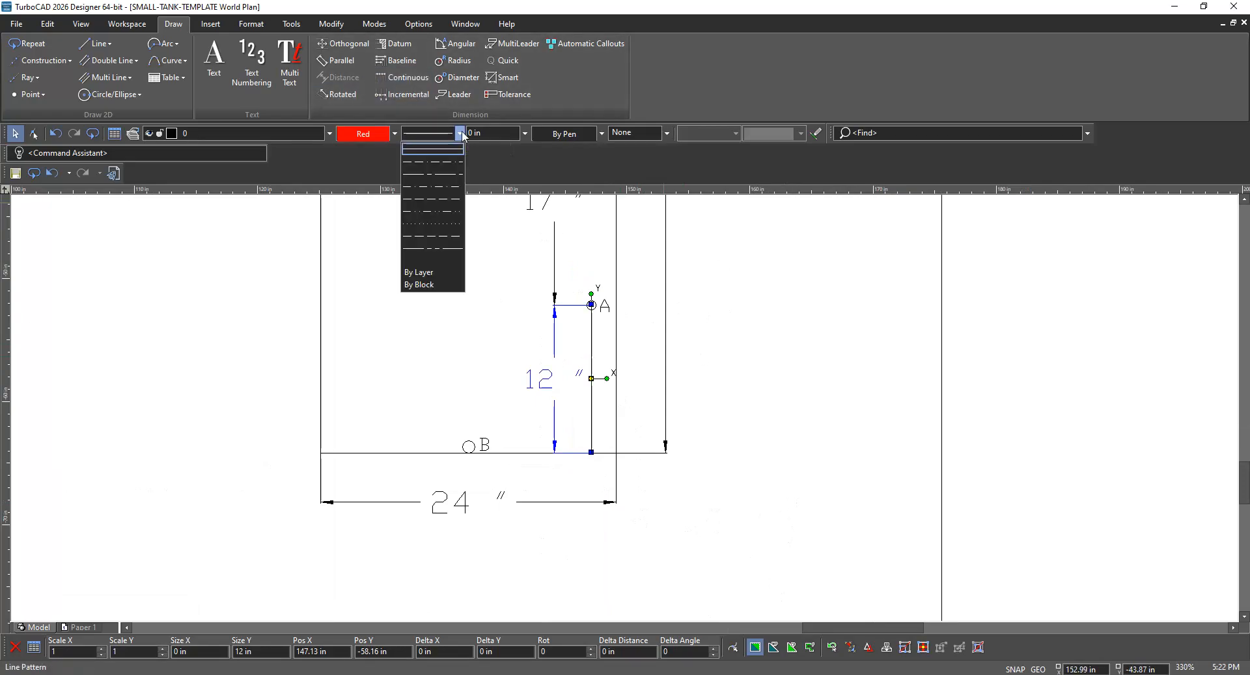
left_click(435, 259)
left_click(771, 366)
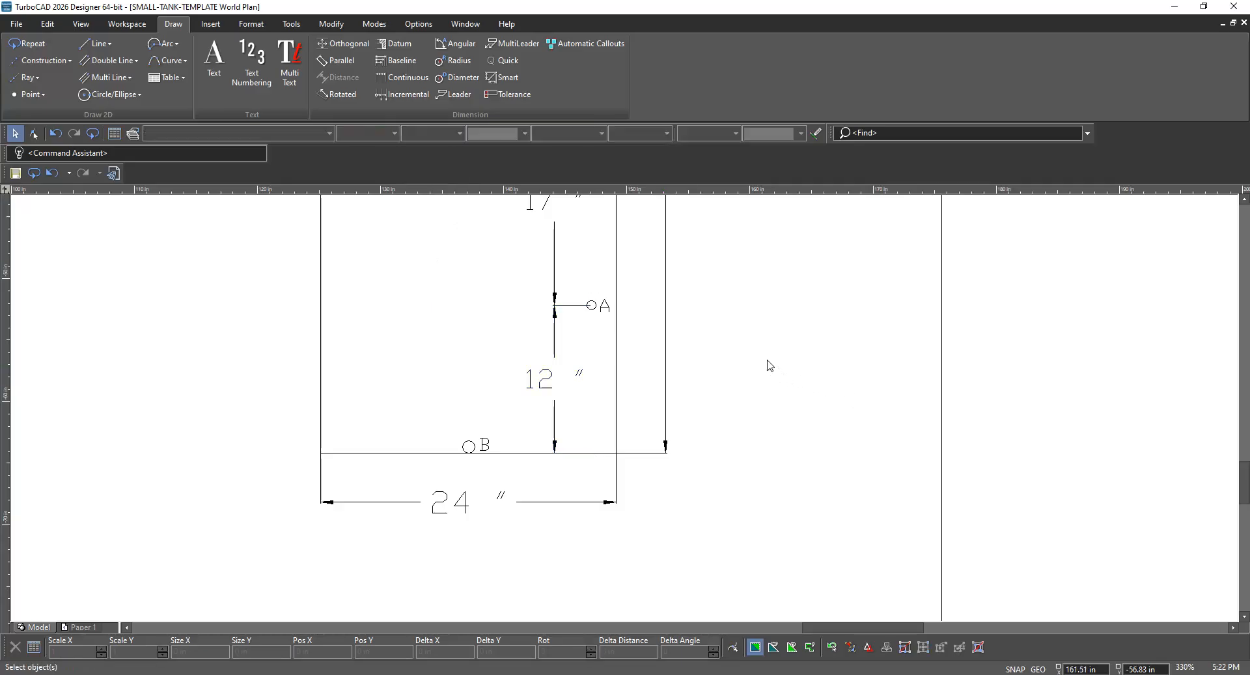
scroll(627, 413, "down", 4)
scroll(627, 413, "up", 2)
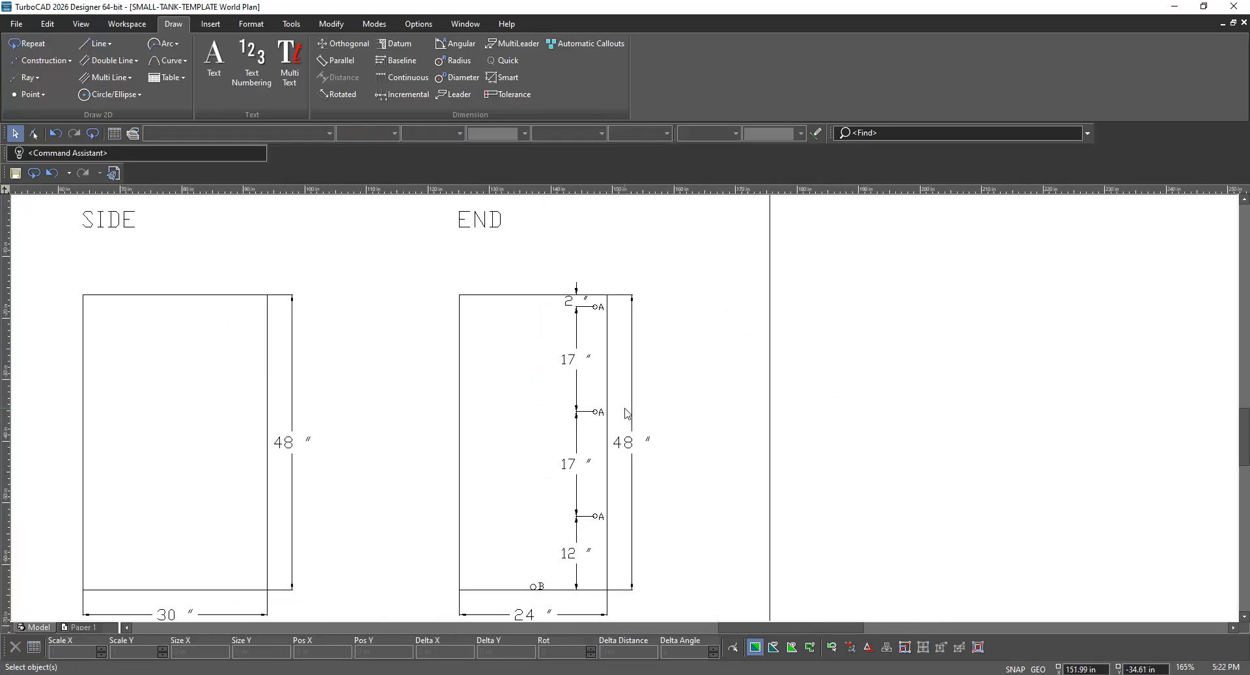
scroll(627, 413, "down", 1)
scroll(628, 413, "up", 1)
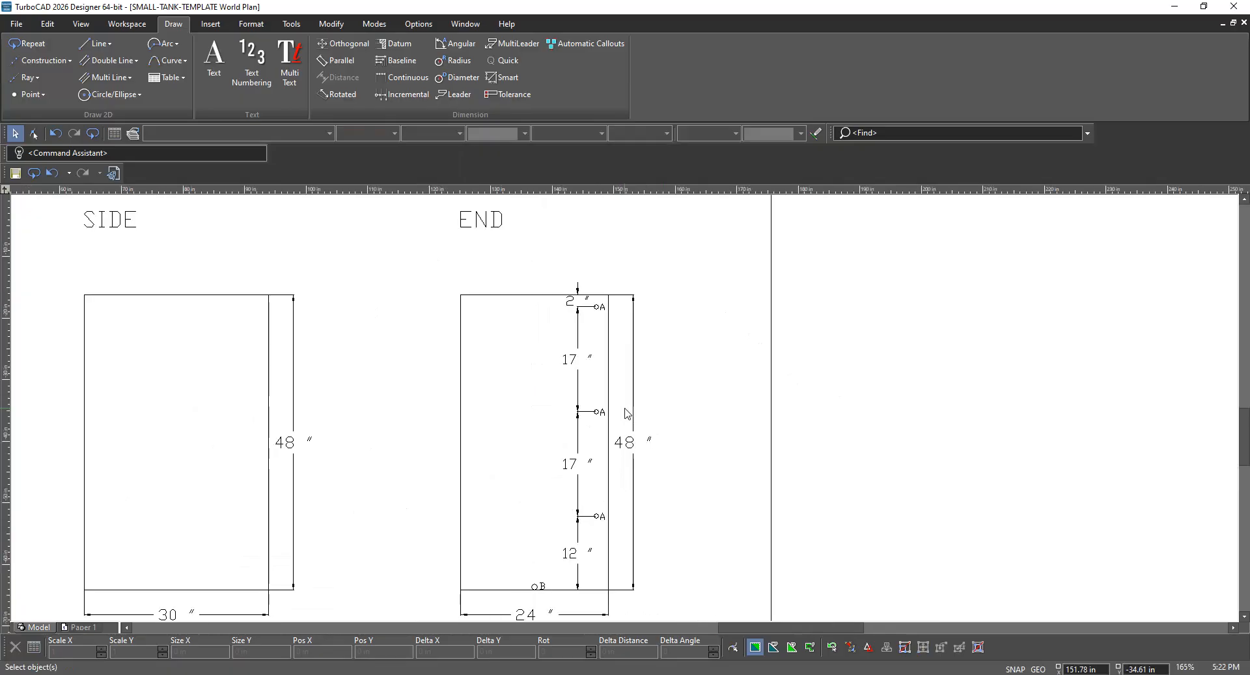
scroll(627, 413, "down", 1)
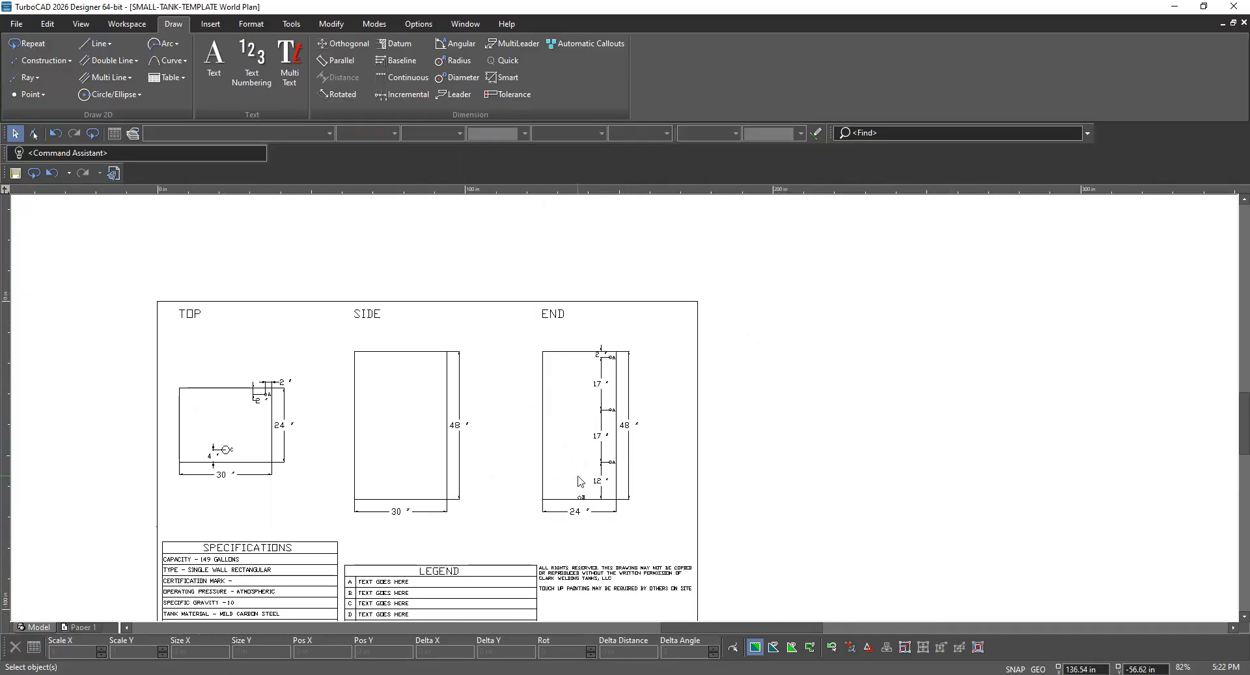
Set the text height to 1 in for the END view's four hole-spacing dimensions and the TOP view's three hole dimensions
scroll(628, 410, "up", 1)
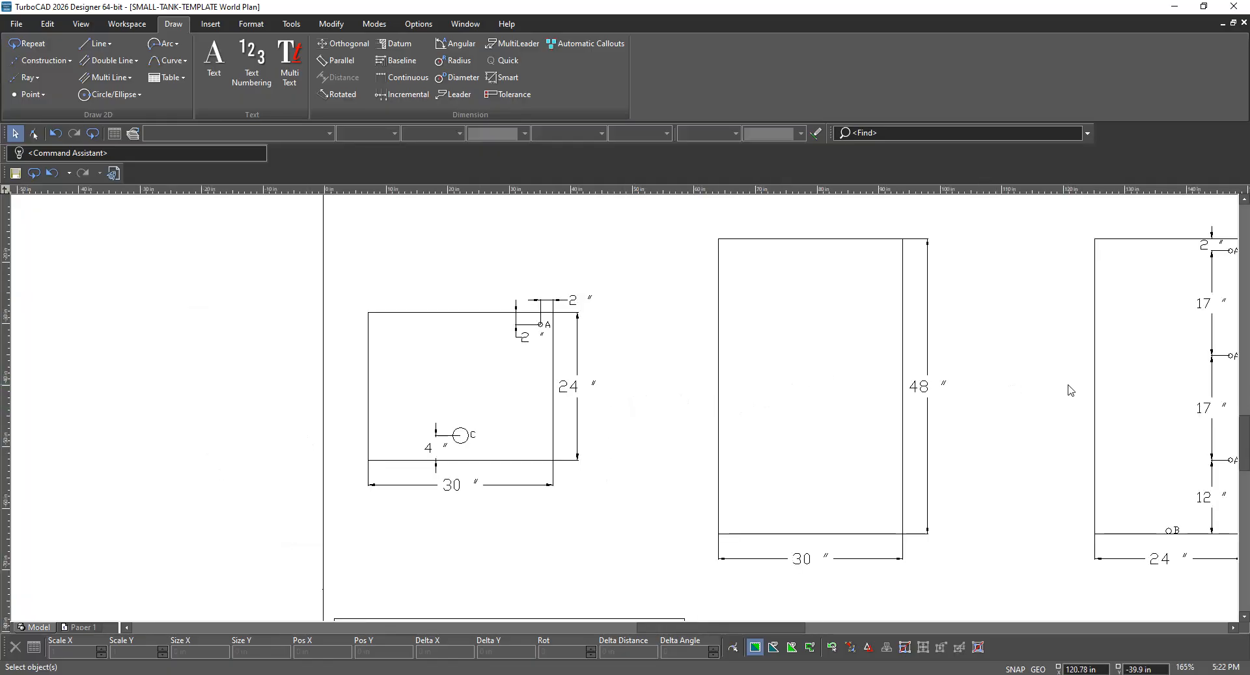
scroll(641, 390, "down", 1)
scroll(627, 414, "up", 1)
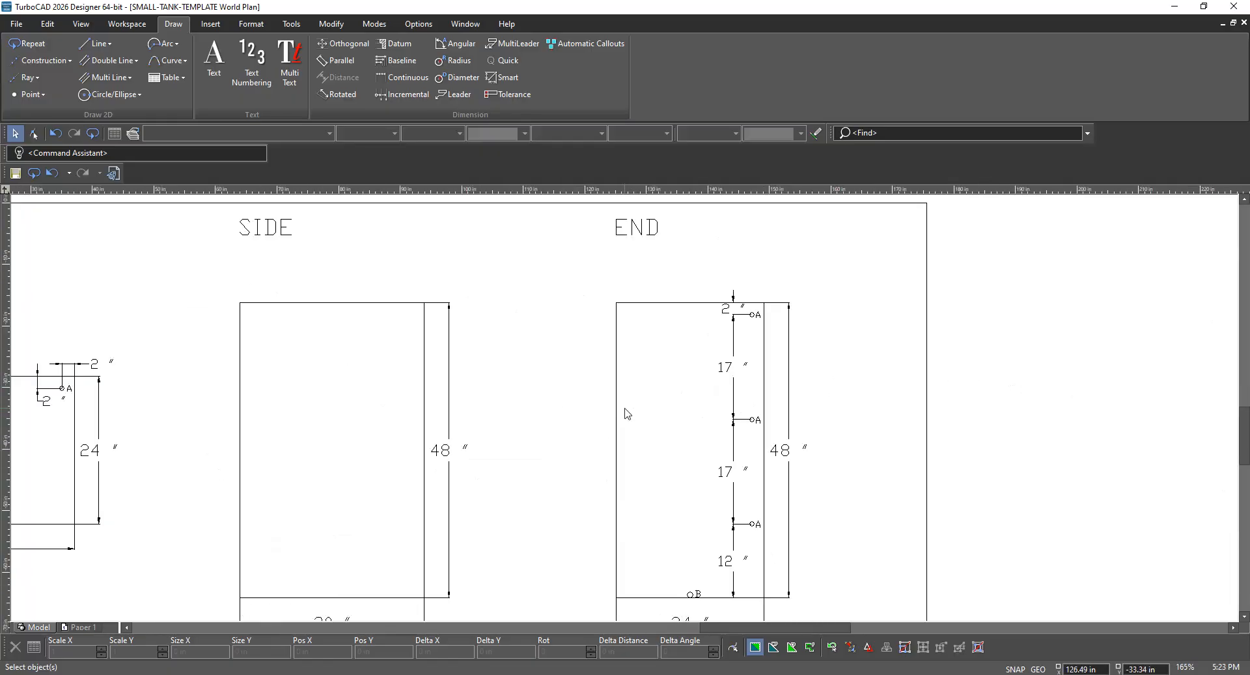
left_click(730, 307)
left_click(749, 331)
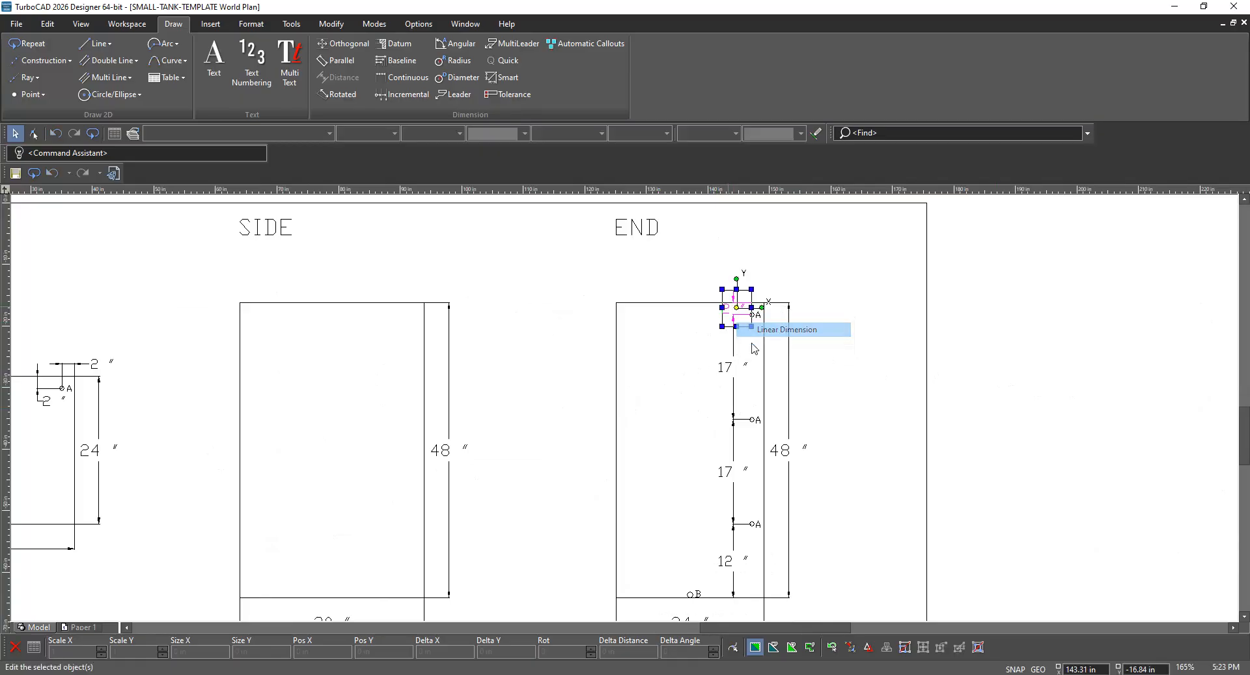
left_click(734, 383, "shift")
left_click(728, 481, "shift")
left_click(717, 568, "shift")
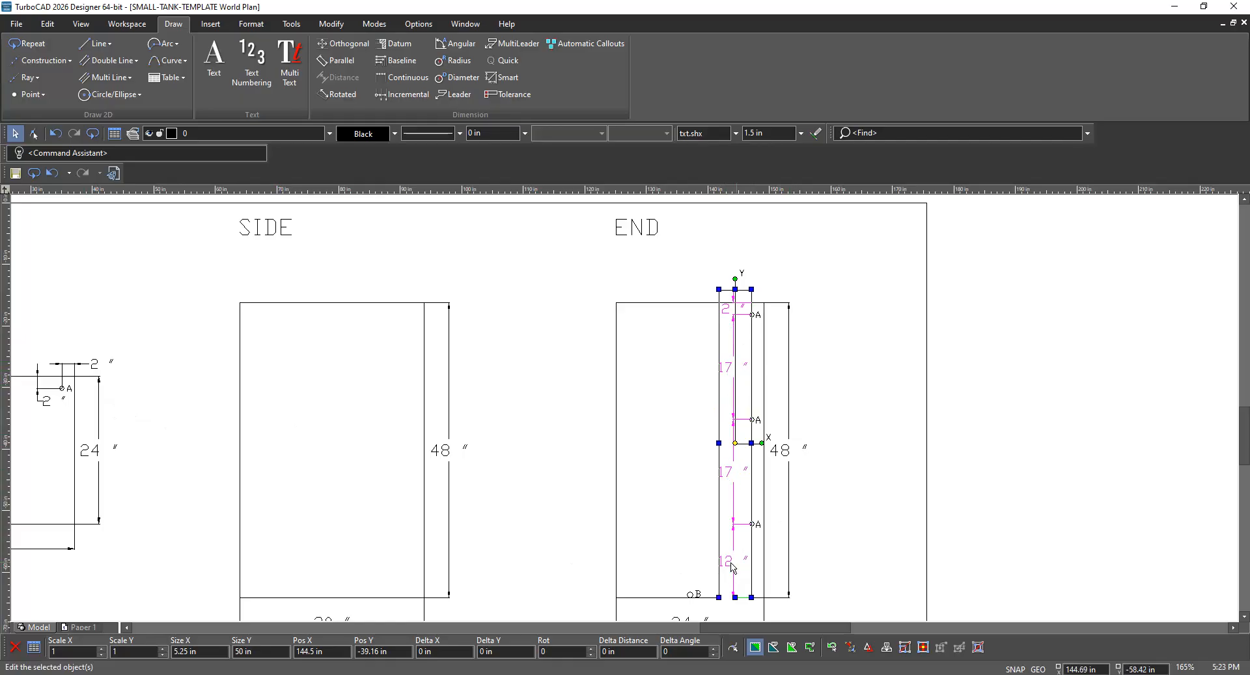
scroll(157, 446, "down", 1)
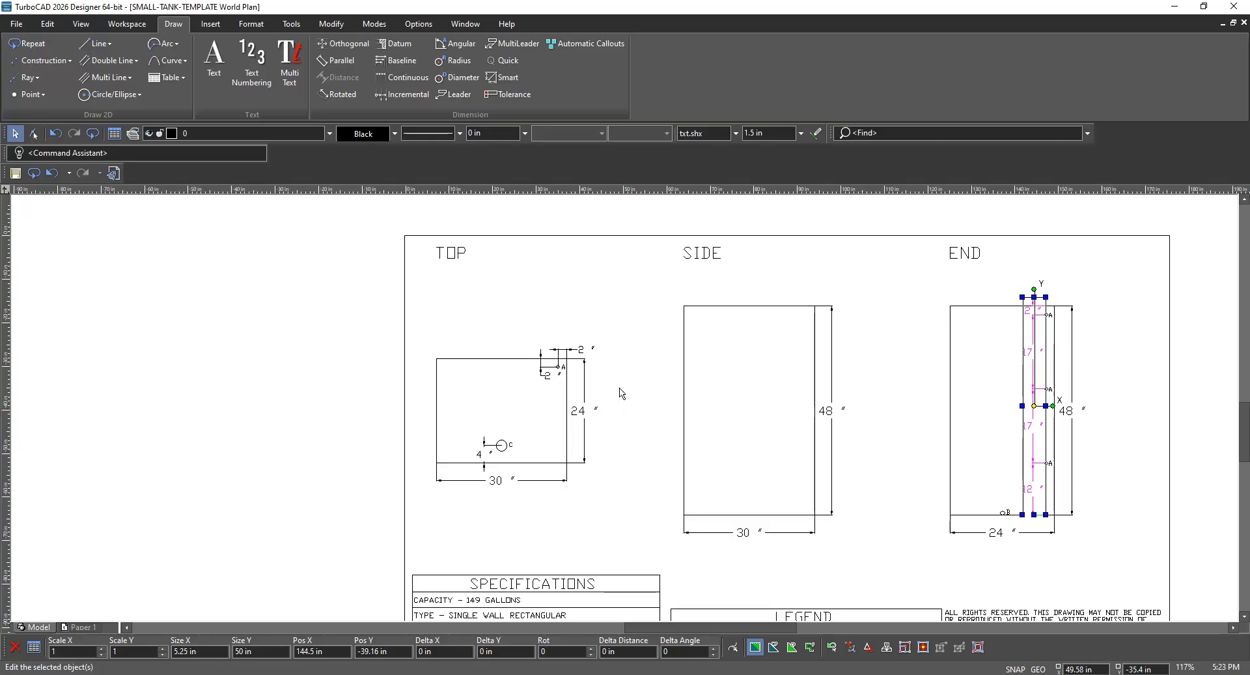
scroll(617, 389, "up", 1)
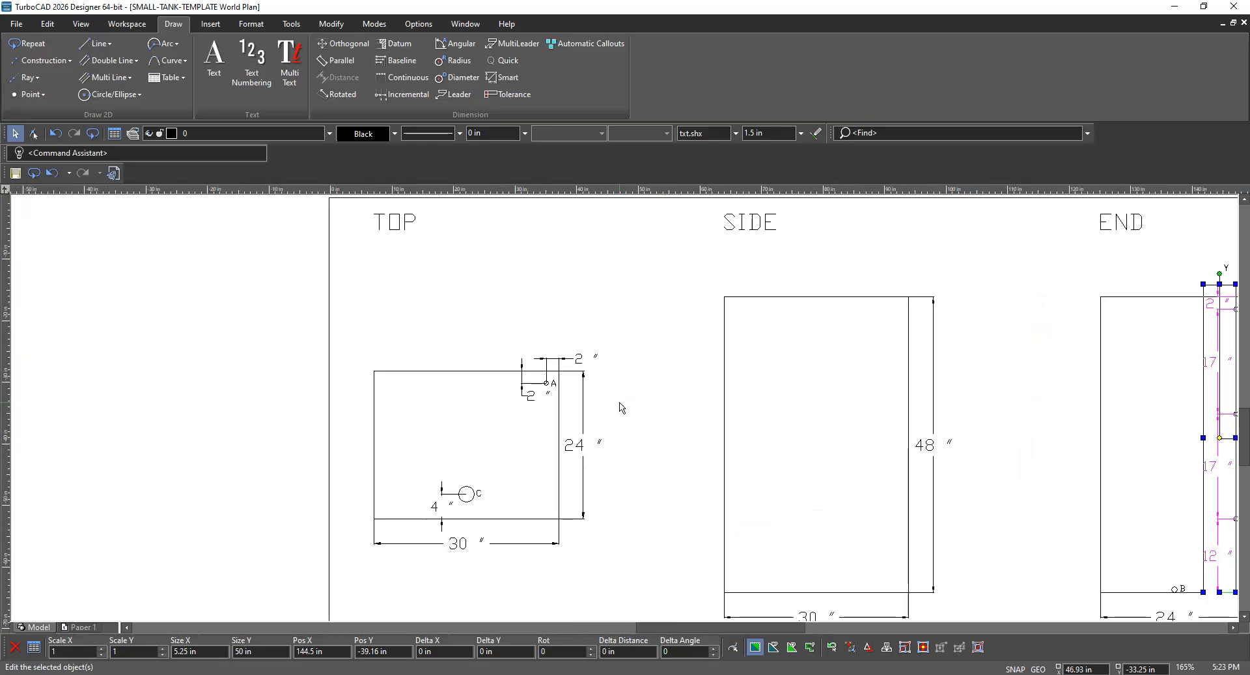
left_click(580, 370, "shift")
left_click(531, 400, "shift")
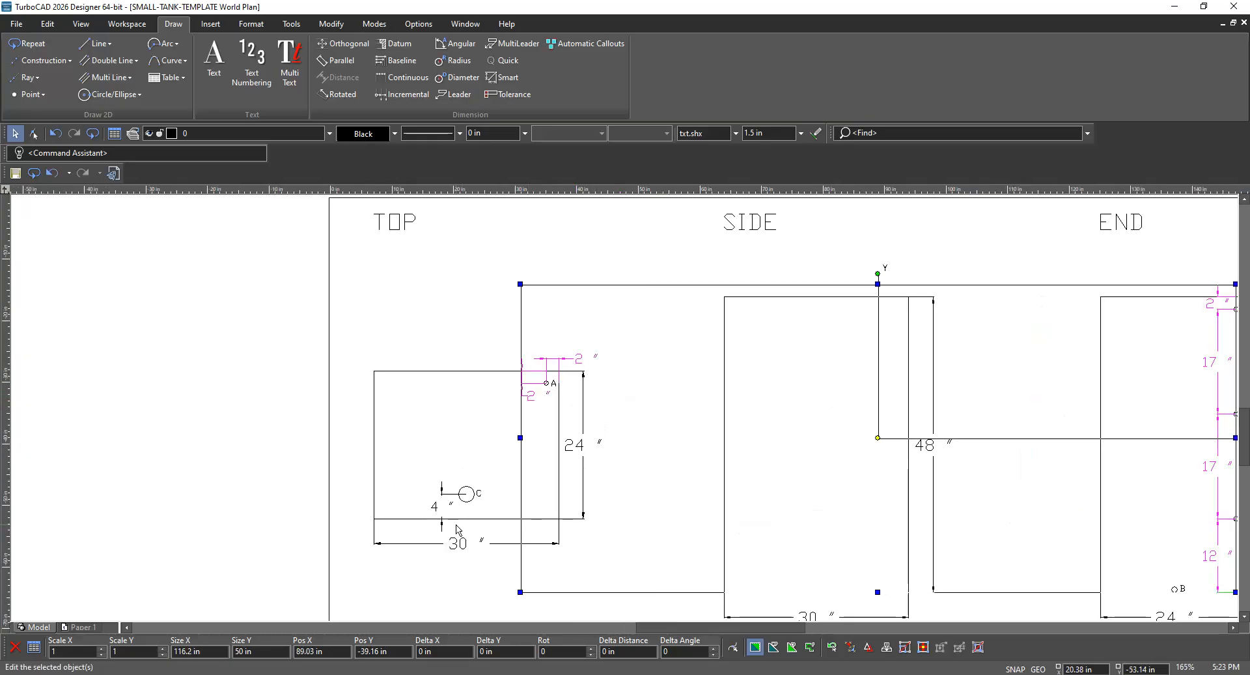
left_click(436, 510, "shift")
left_click(754, 135)
left_click(754, 133)
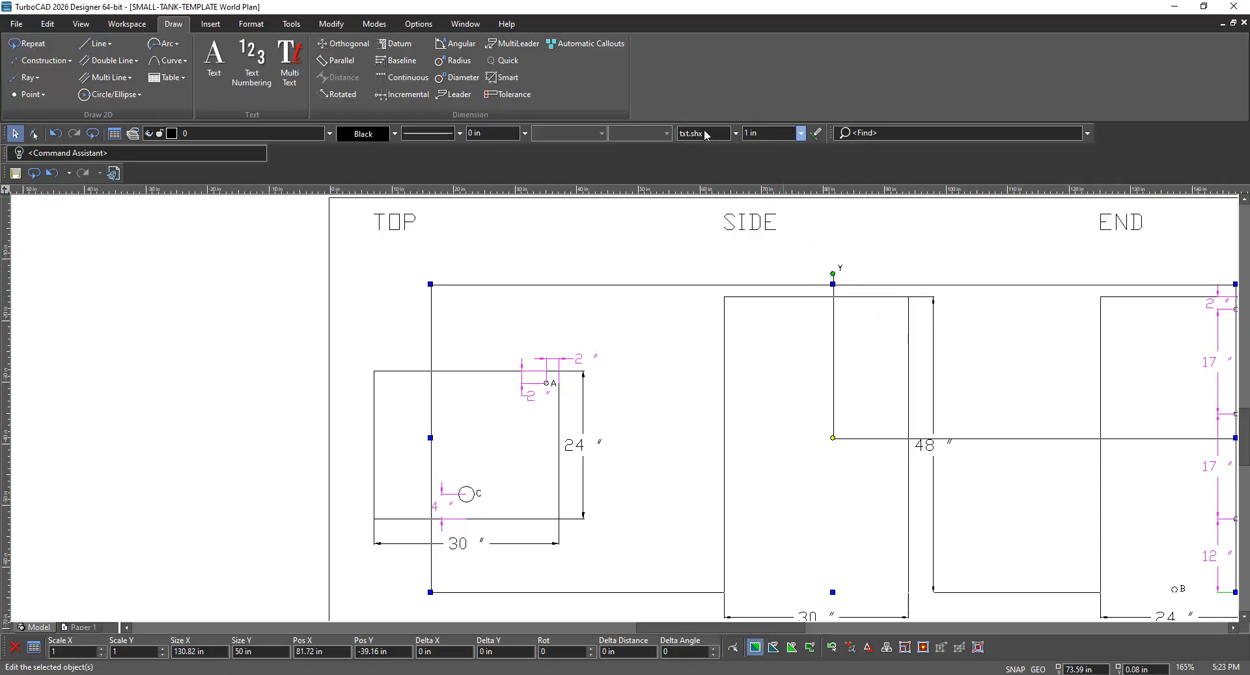
left_click(797, 467)
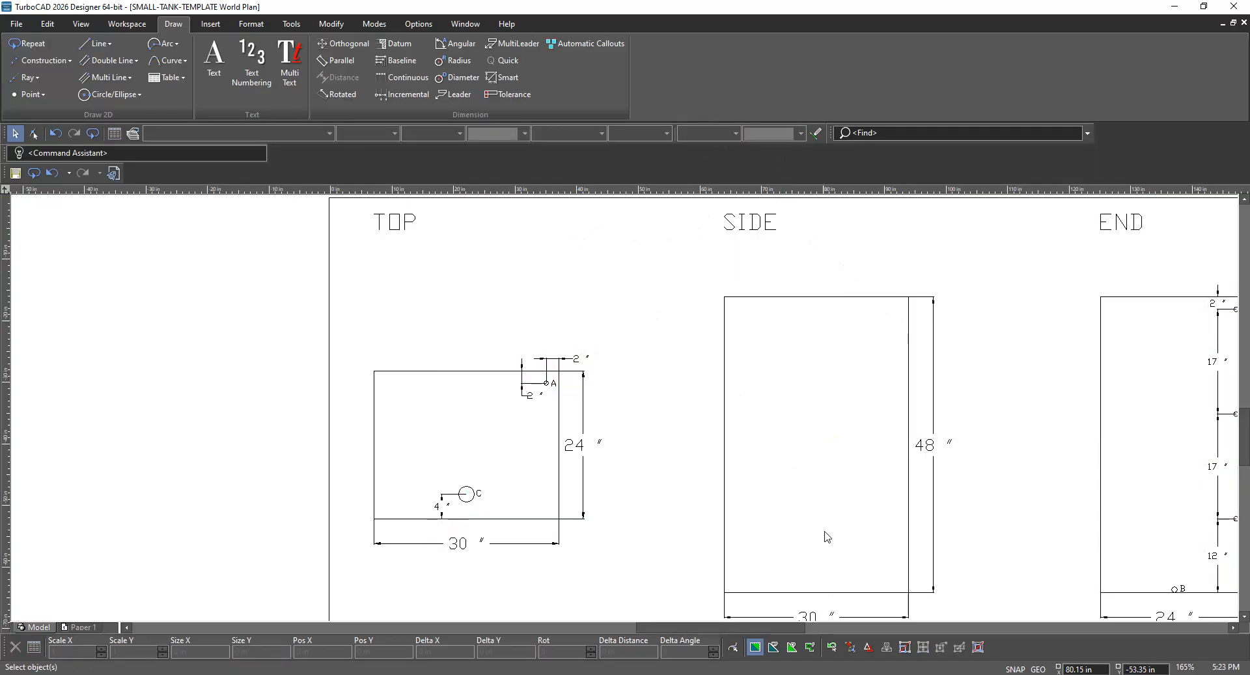
Examine the resized hole dimensions in the TOP and END views and the specification and legend tables
scroll(778, 469, "down", 3)
scroll(625, 411, "up", 3)
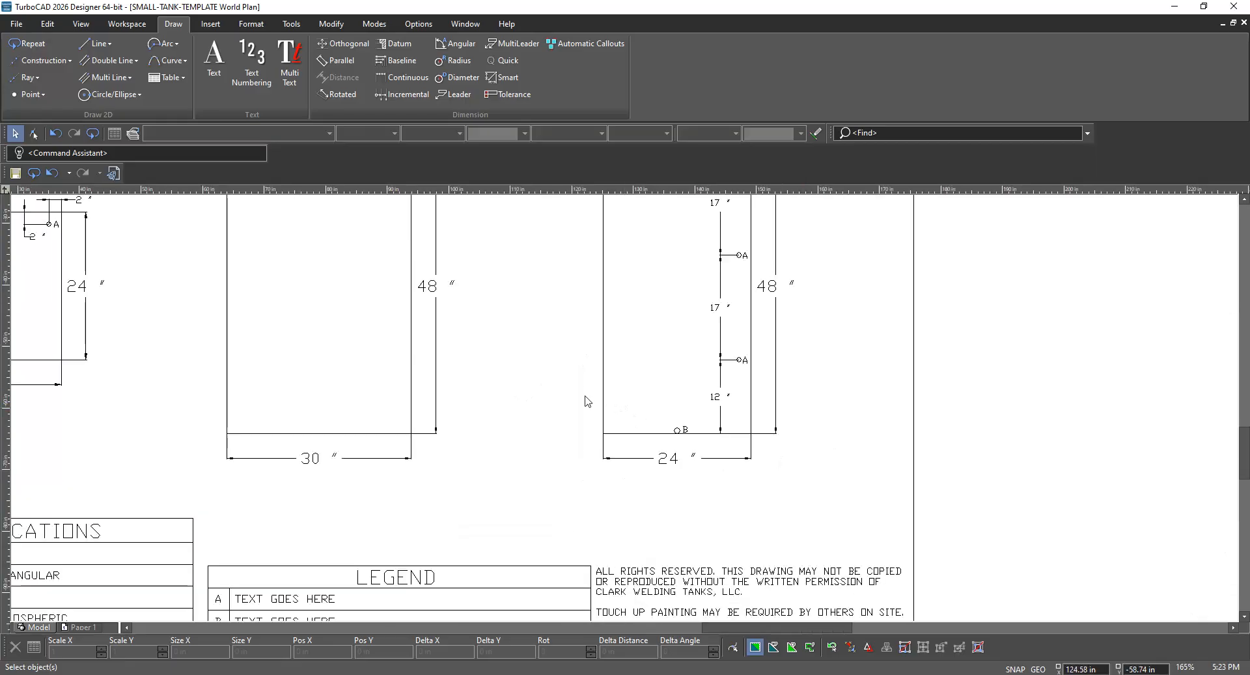
scroll(645, 362, "down", 3)
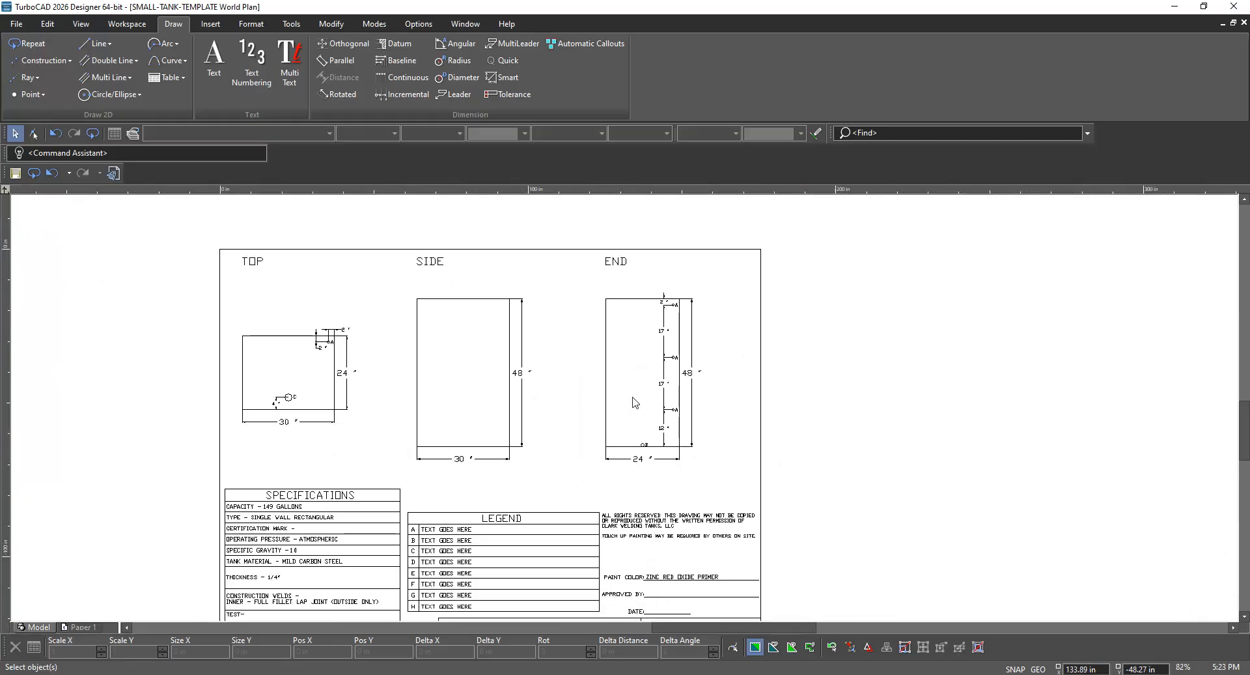
scroll(628, 412, "up", 3)
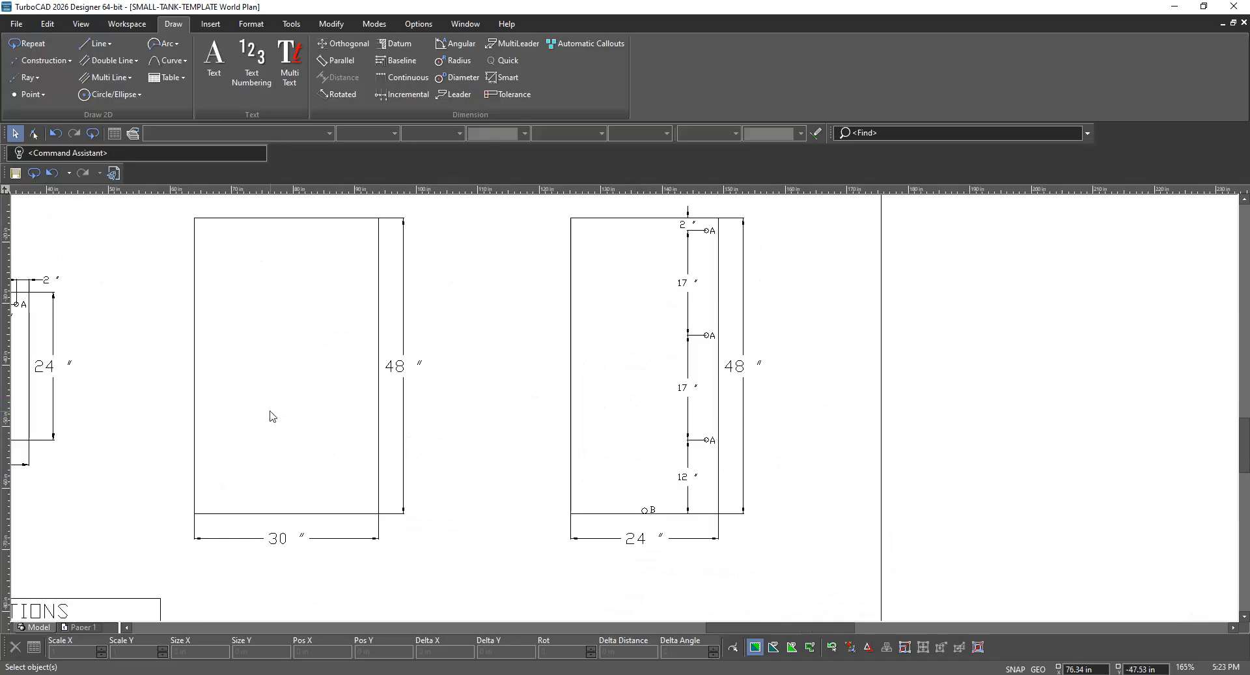
scroll(627, 411, "down", 3)
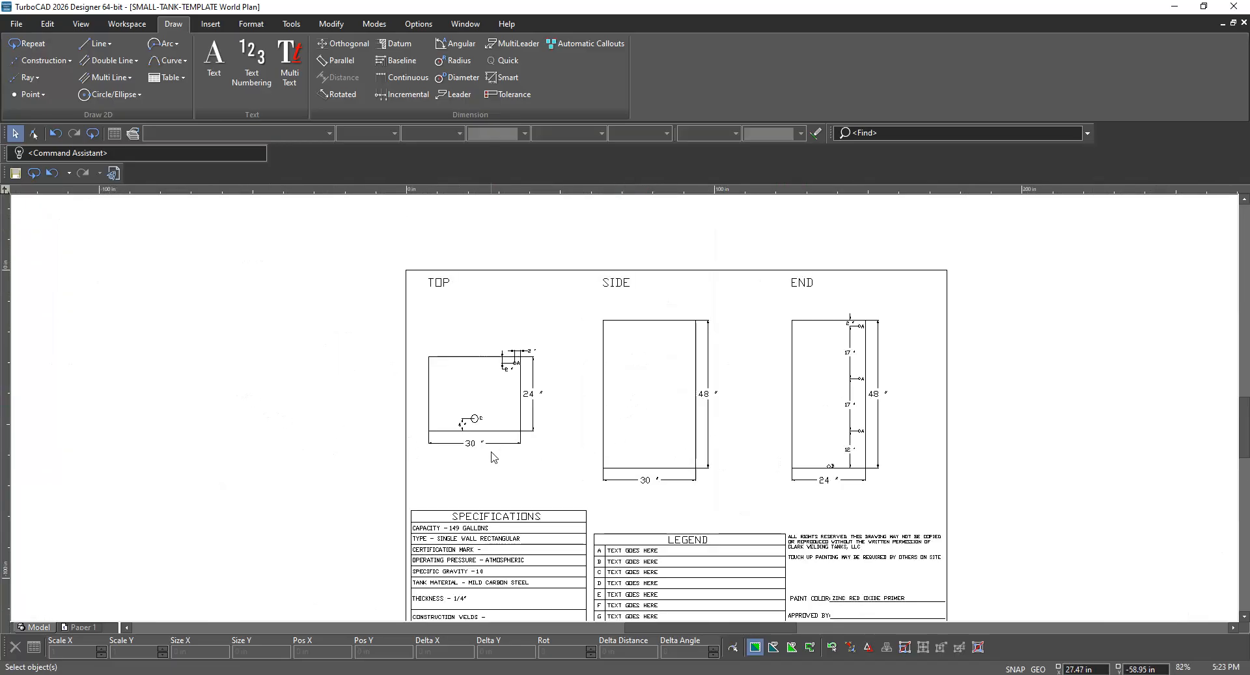
scroll(492, 456, "up", 3)
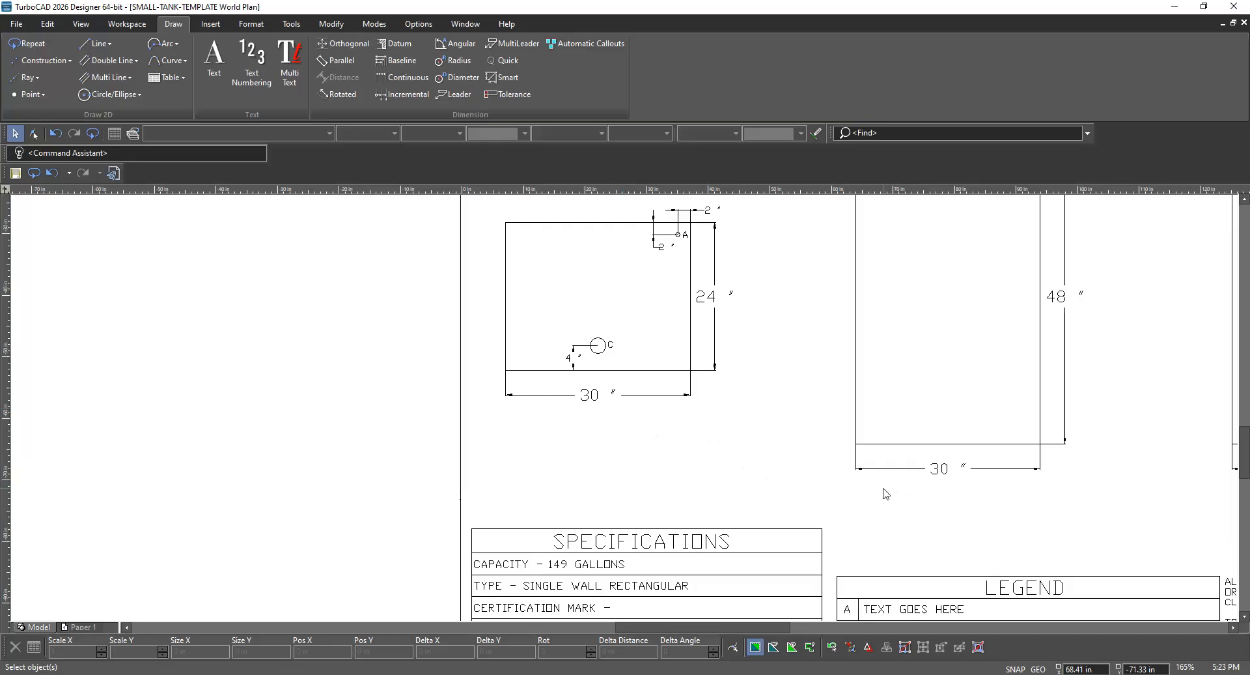
scroll(643, 410, "down", 3)
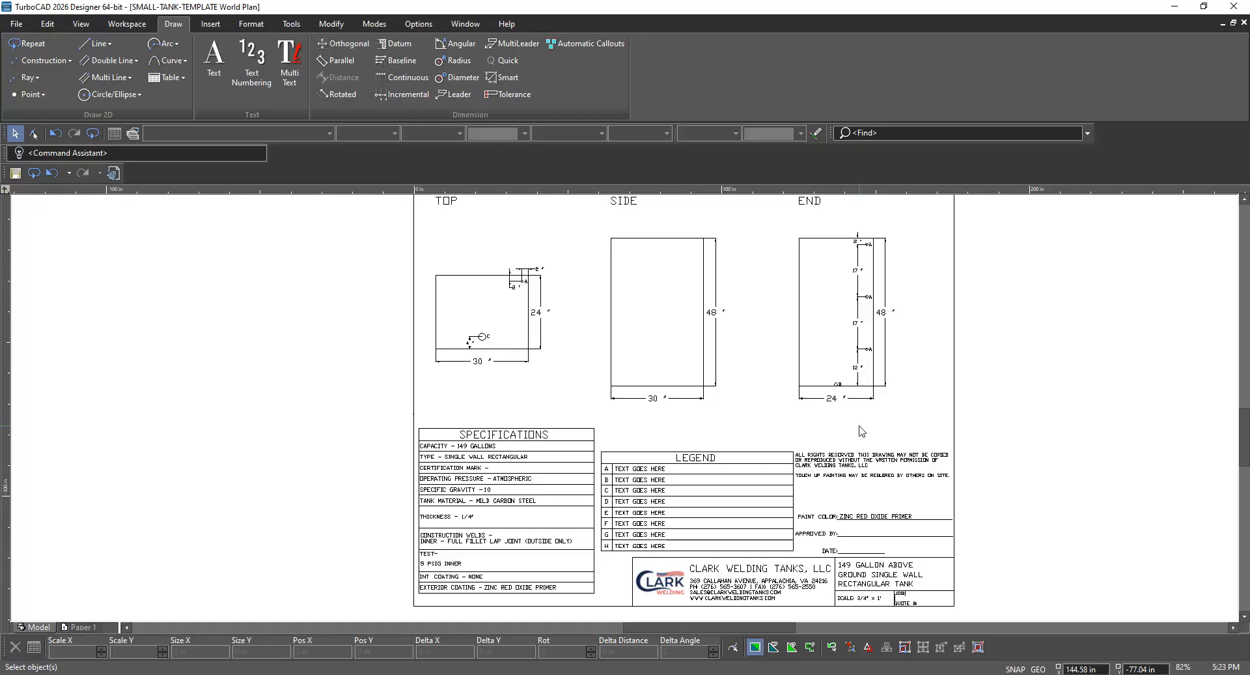
scroll(863, 431, "up", 3)
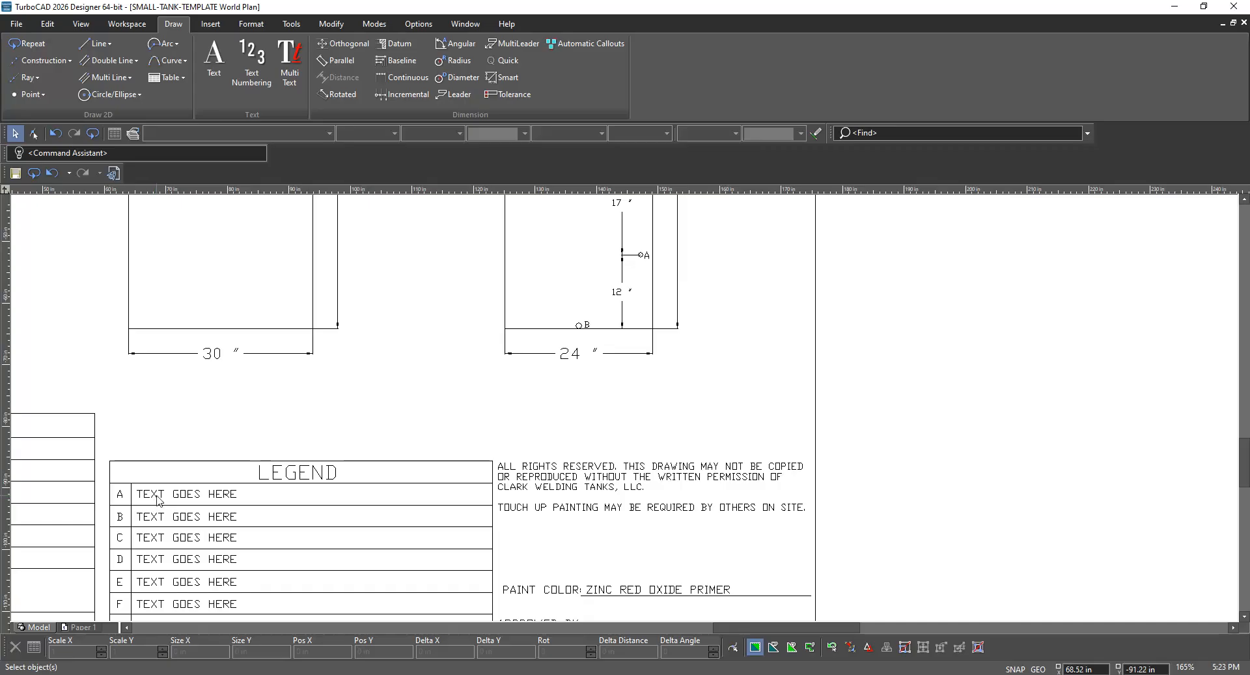
Replace the placeholder text in legend row A with 3/4" FNPT
scroll(629, 412, "down", 2)
scroll(628, 412, "up", 5)
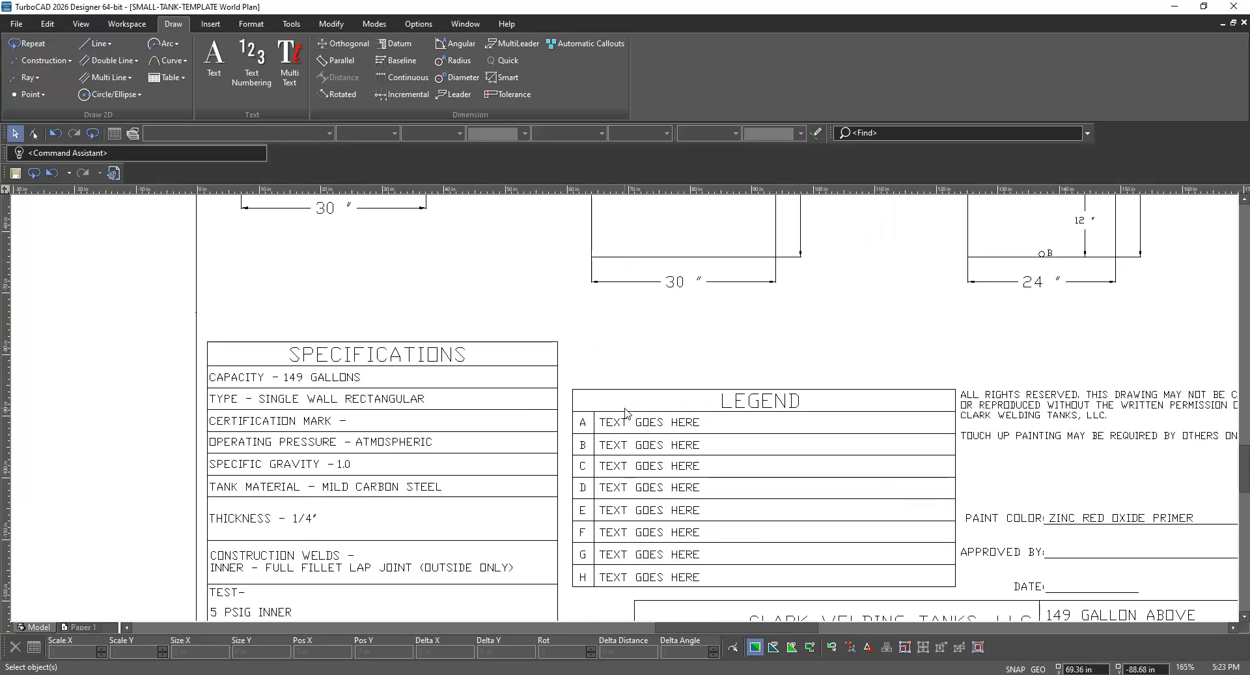
left_click(641, 438)
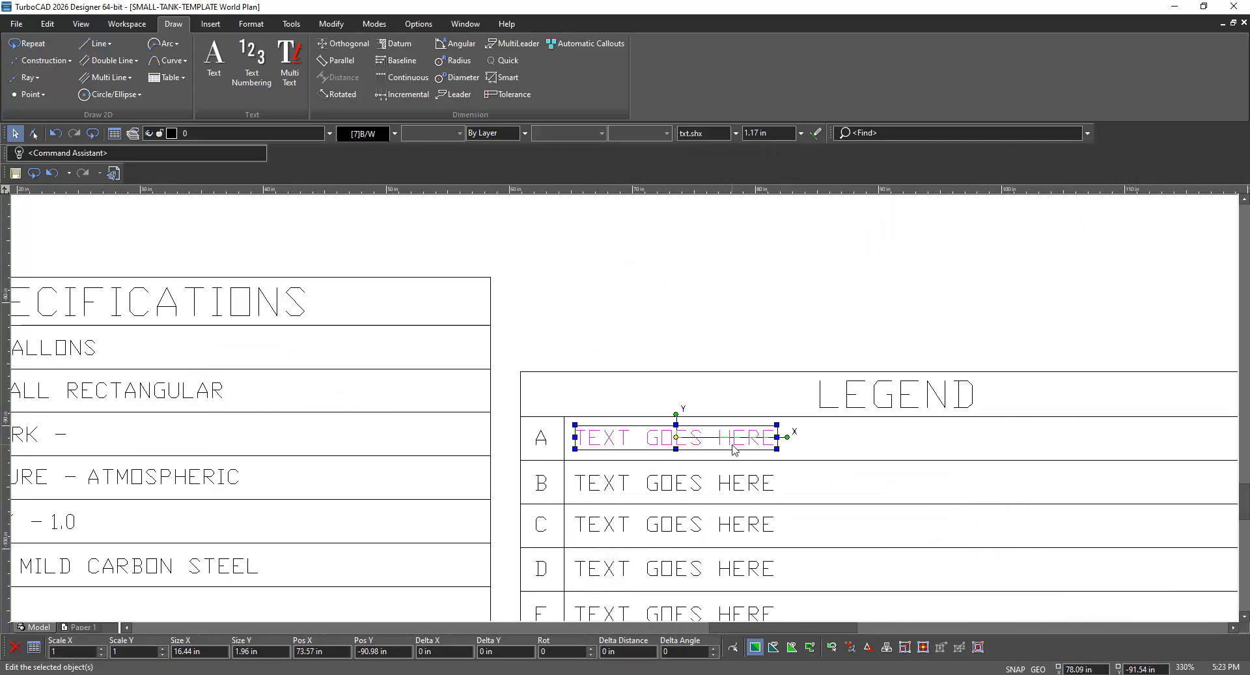
double_click(732, 448)
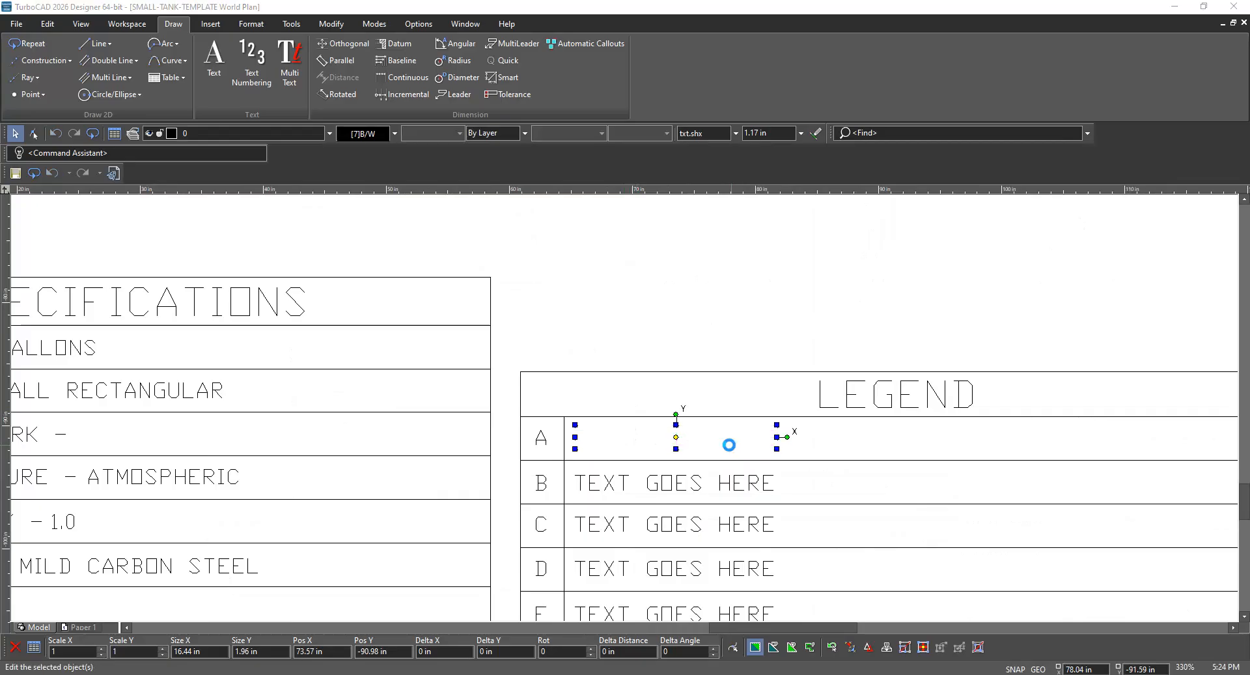
type("3/4\" FNPT")
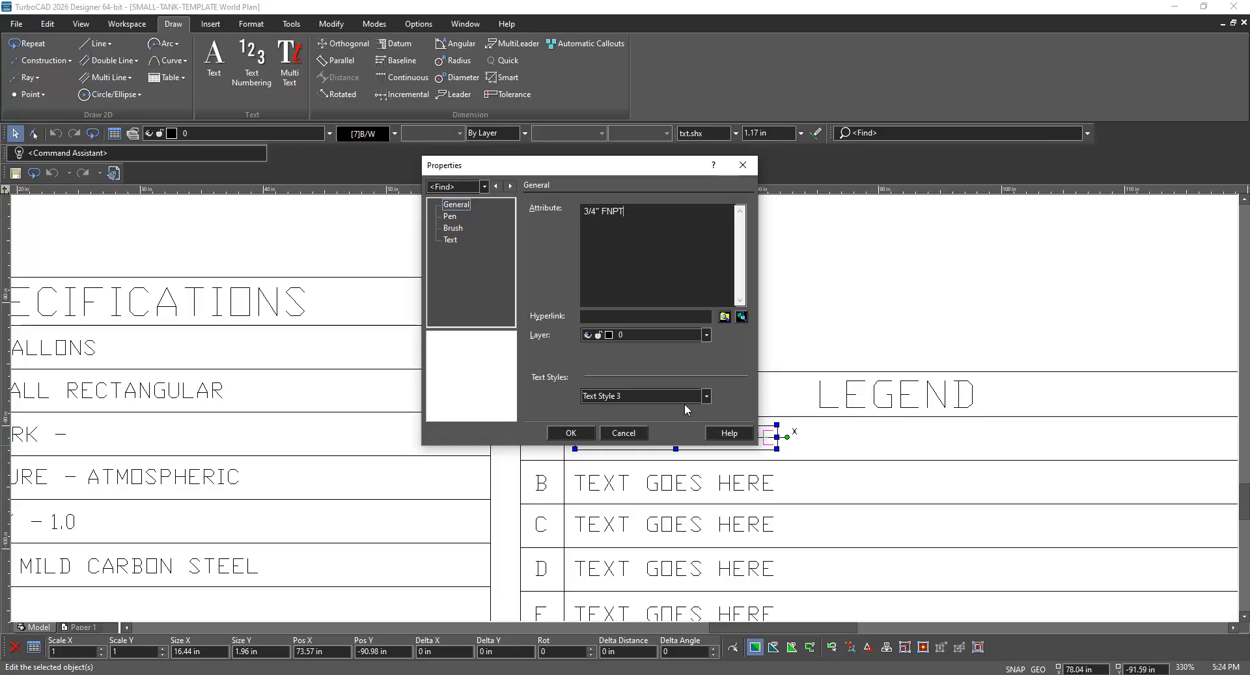
left_click(571, 433)
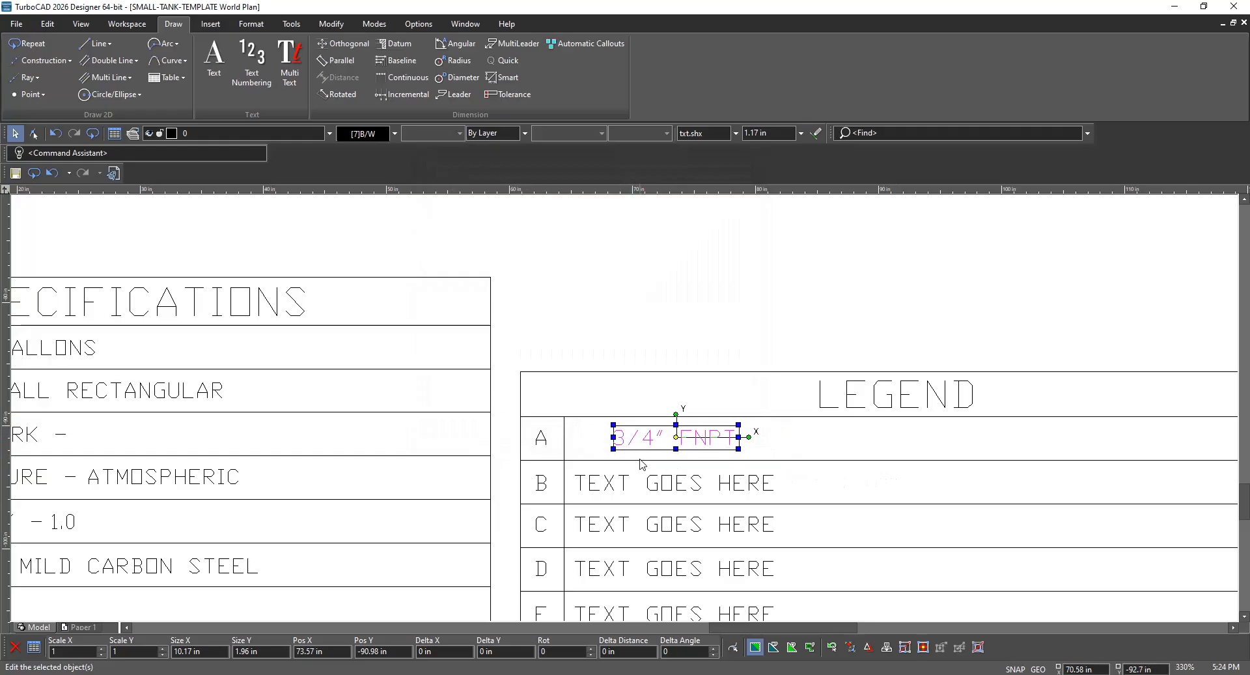
Replace legend row B's placeholder with 1" FNPT WITH COUNTERSUNK STEEL PLUG and move the text to start just inside its cell
left_click(650, 482)
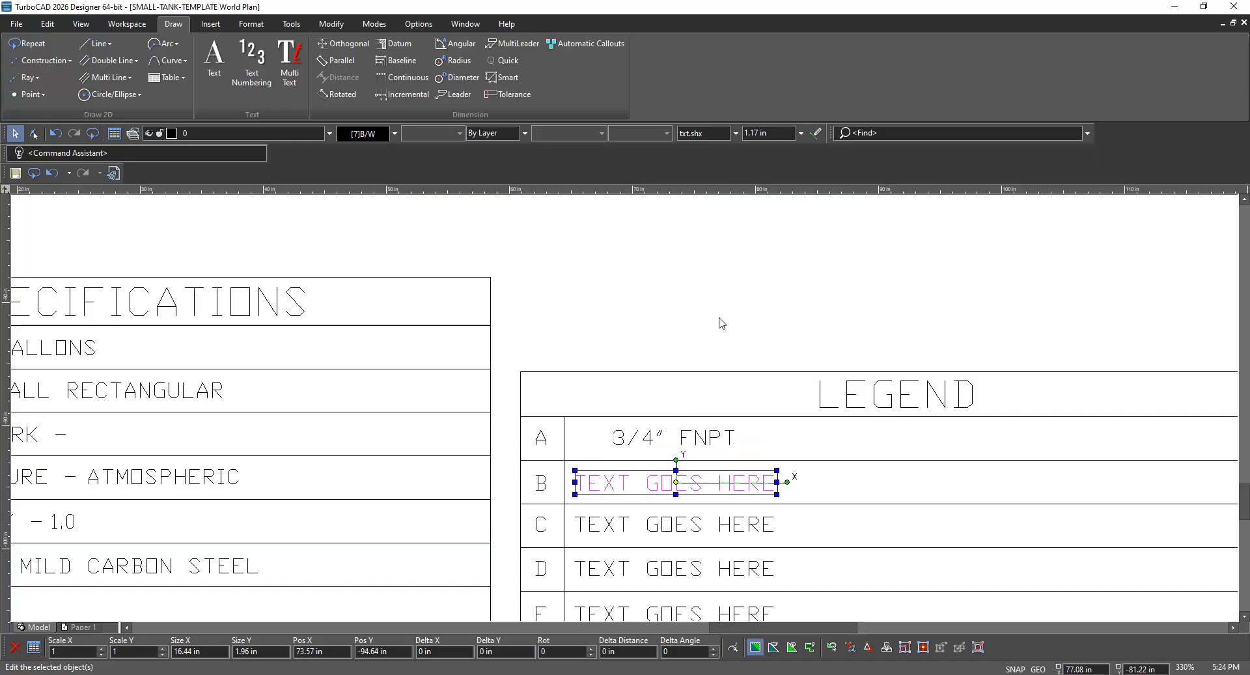
scroll(550, 329, "down", 3)
scroll(629, 414, "down", 3)
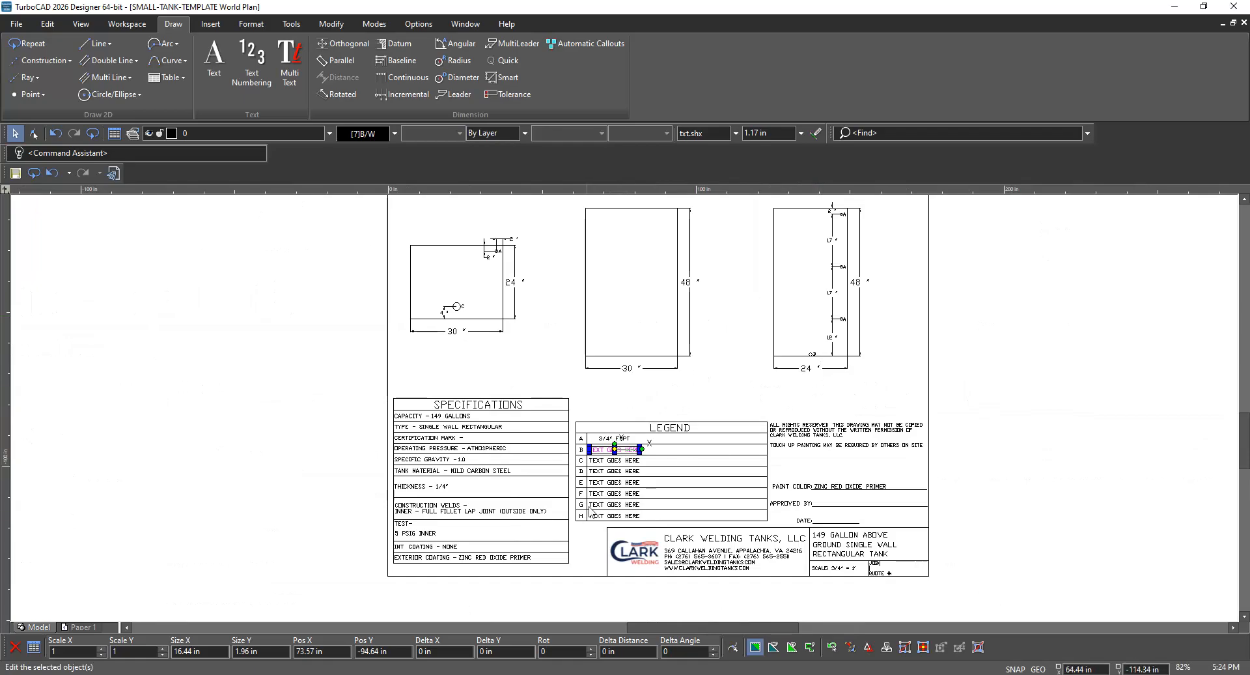
scroll(621, 479, "up", 4)
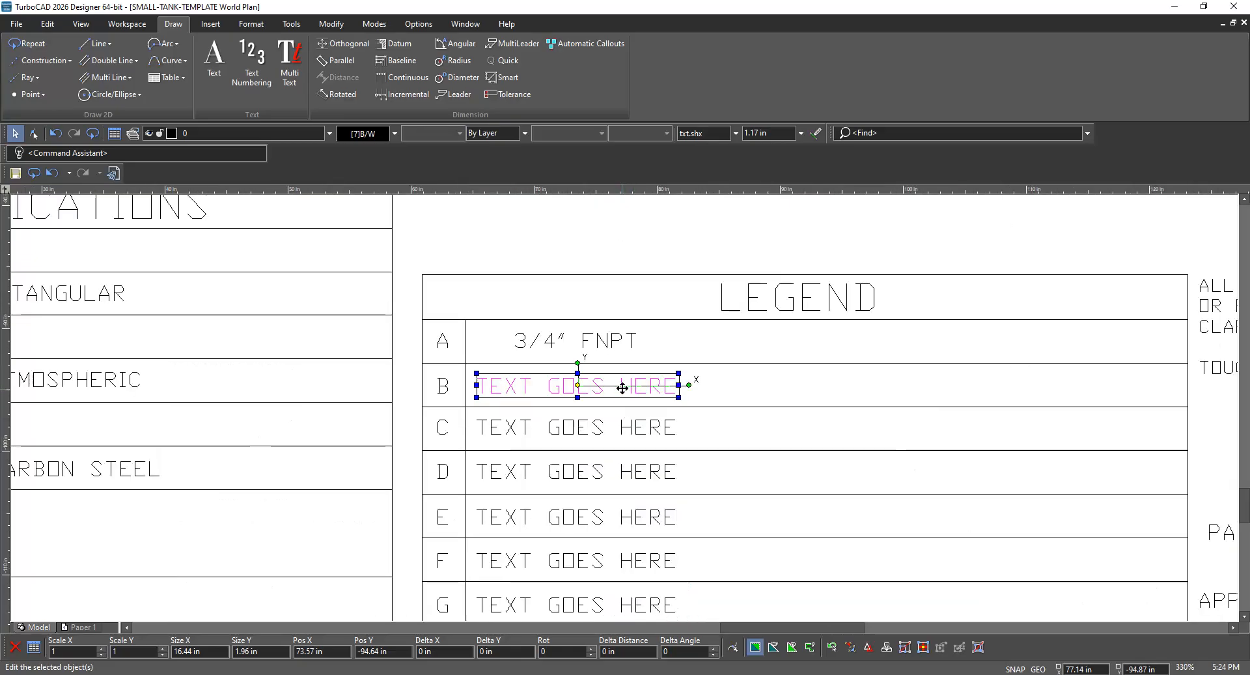
double_click(623, 395)
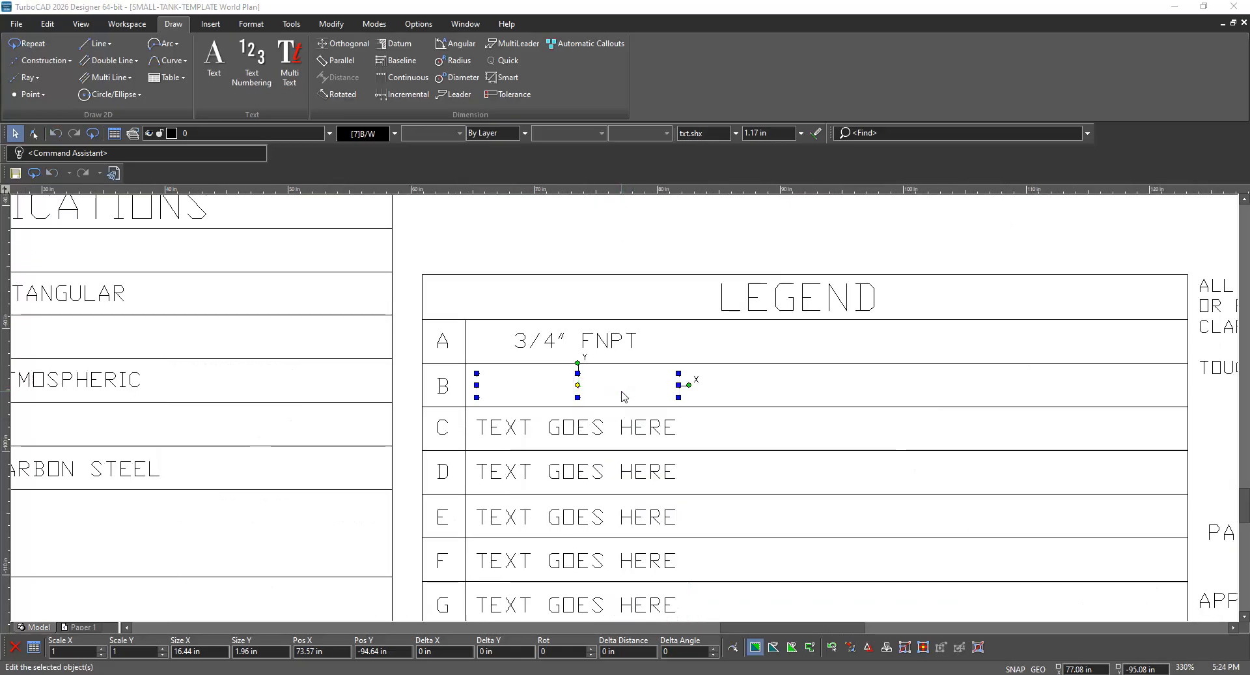
type("1\" F")
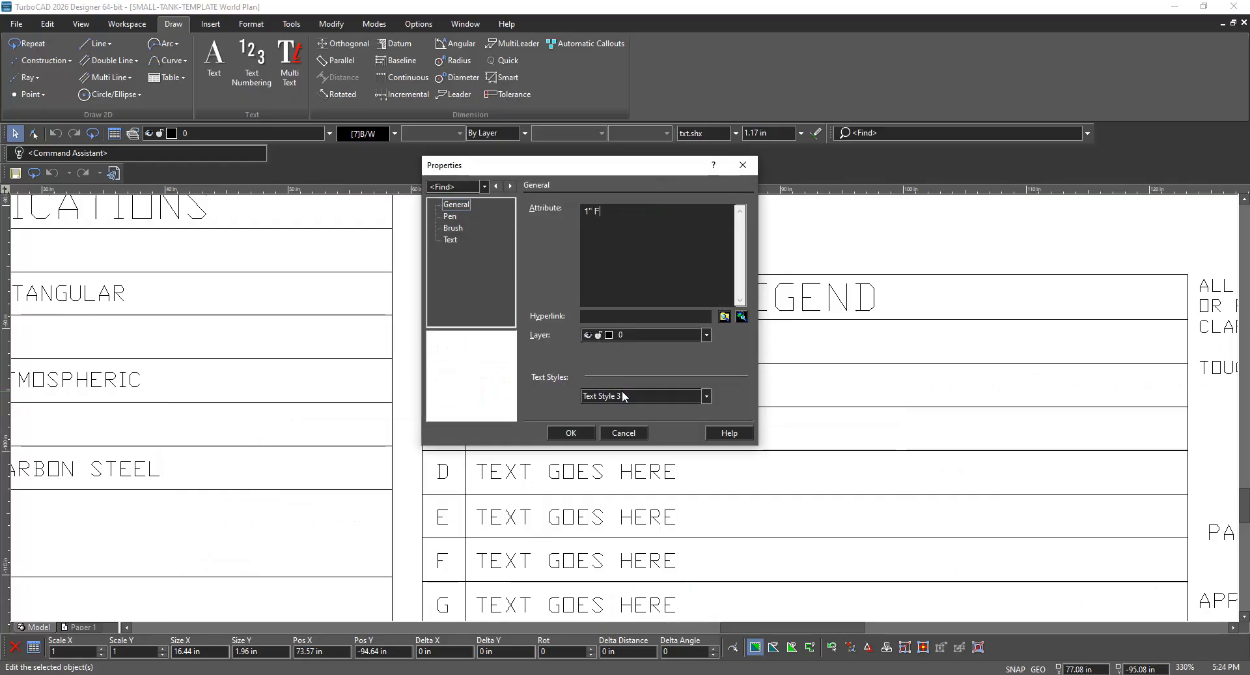
type("NPT WITH COUNTERSU")
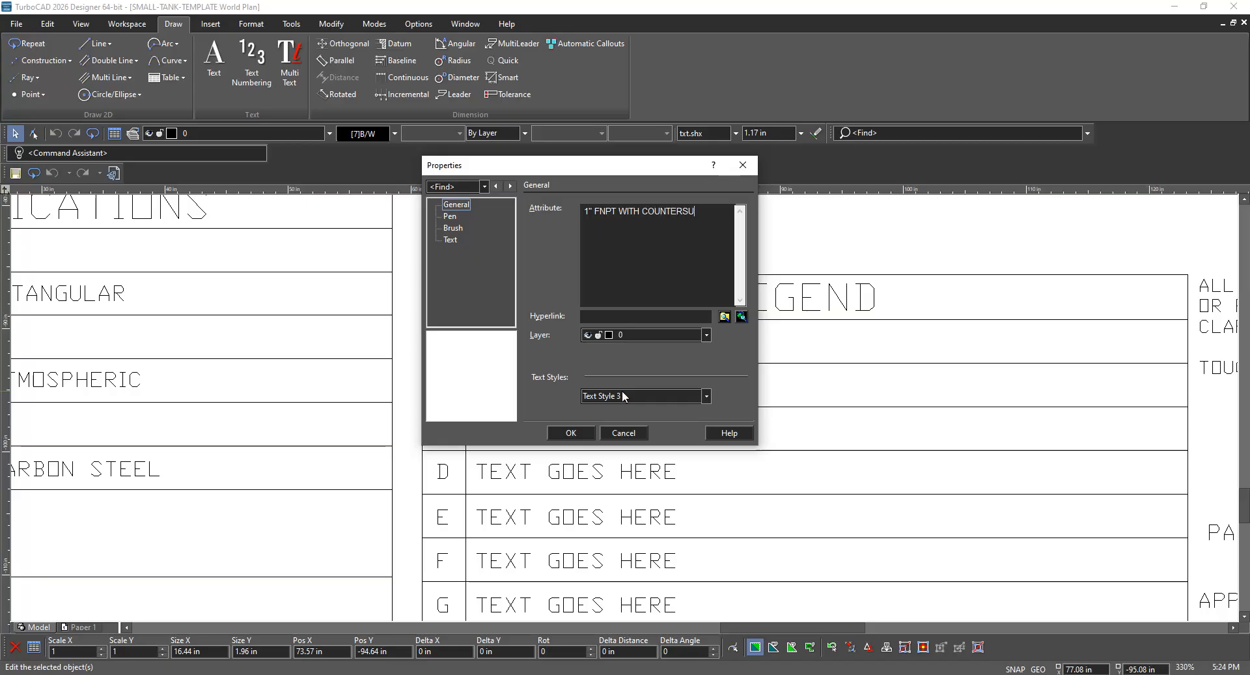
type("EL PLUG")
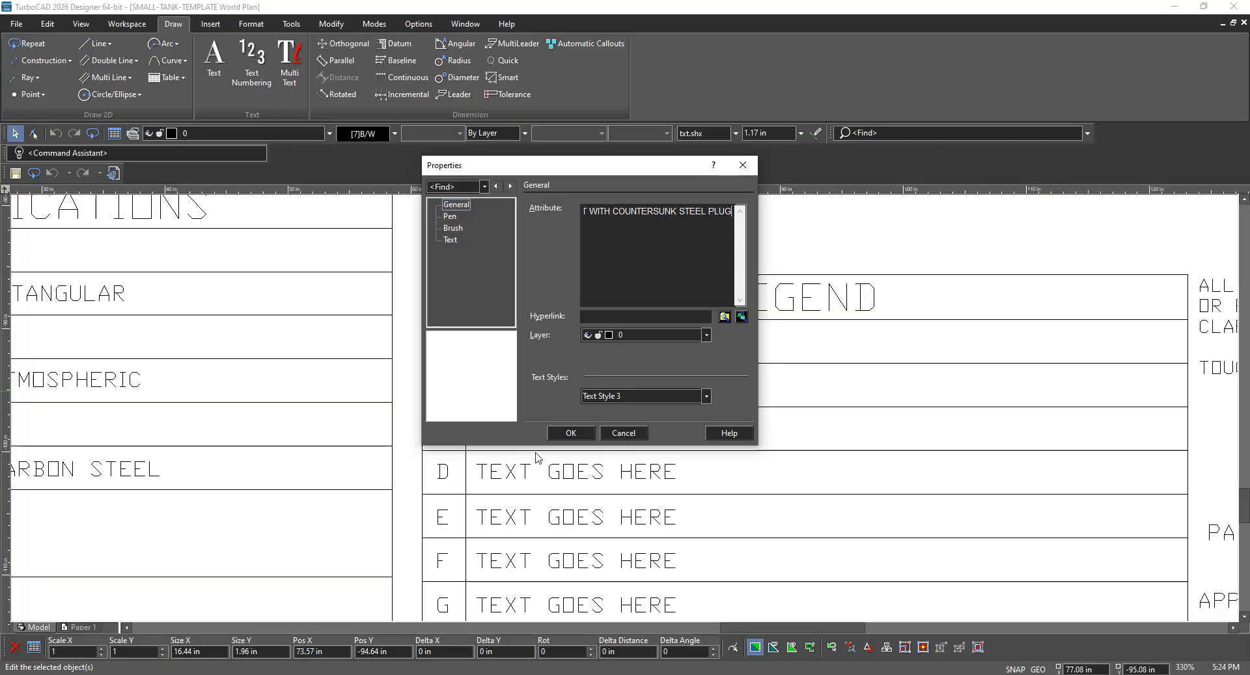
left_click(567, 433)
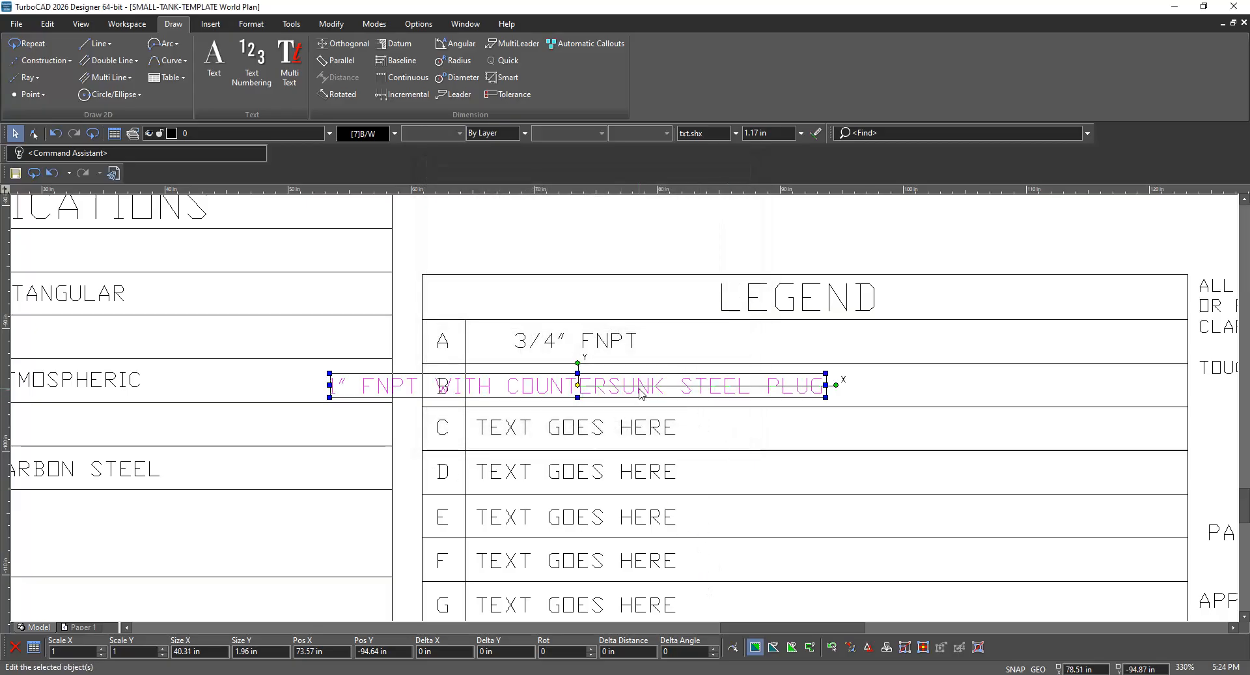
left_click_drag(645, 399, 788, 389)
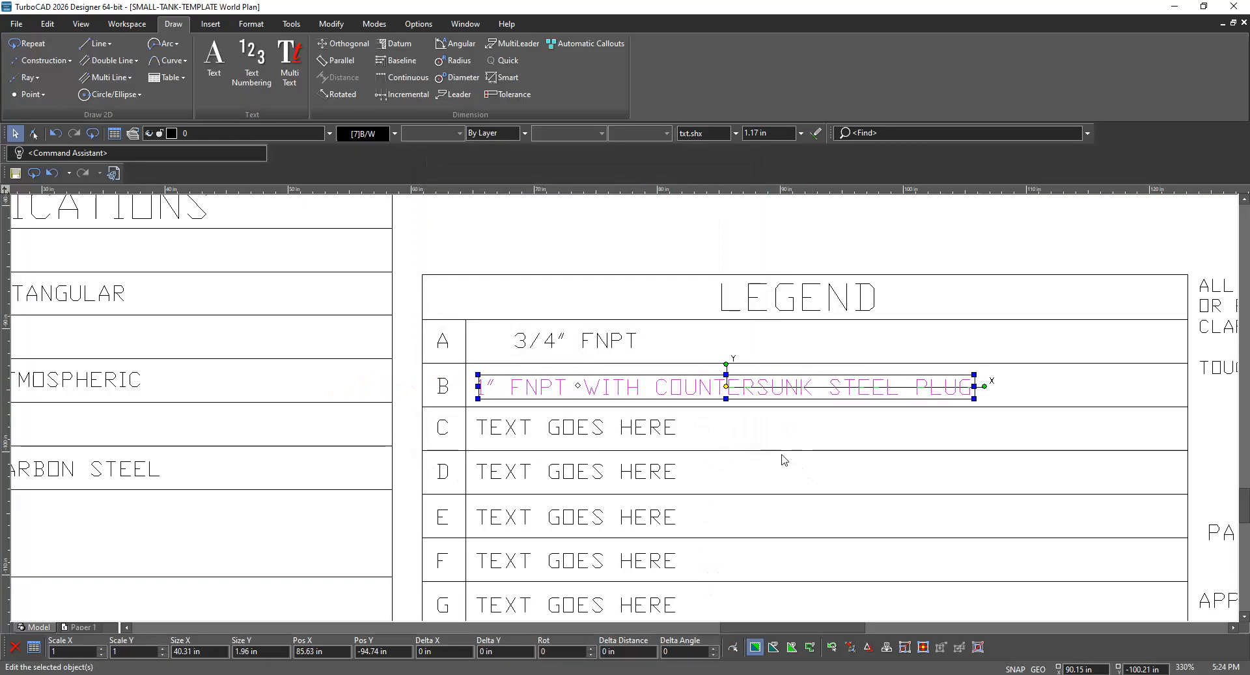
left_click(765, 442)
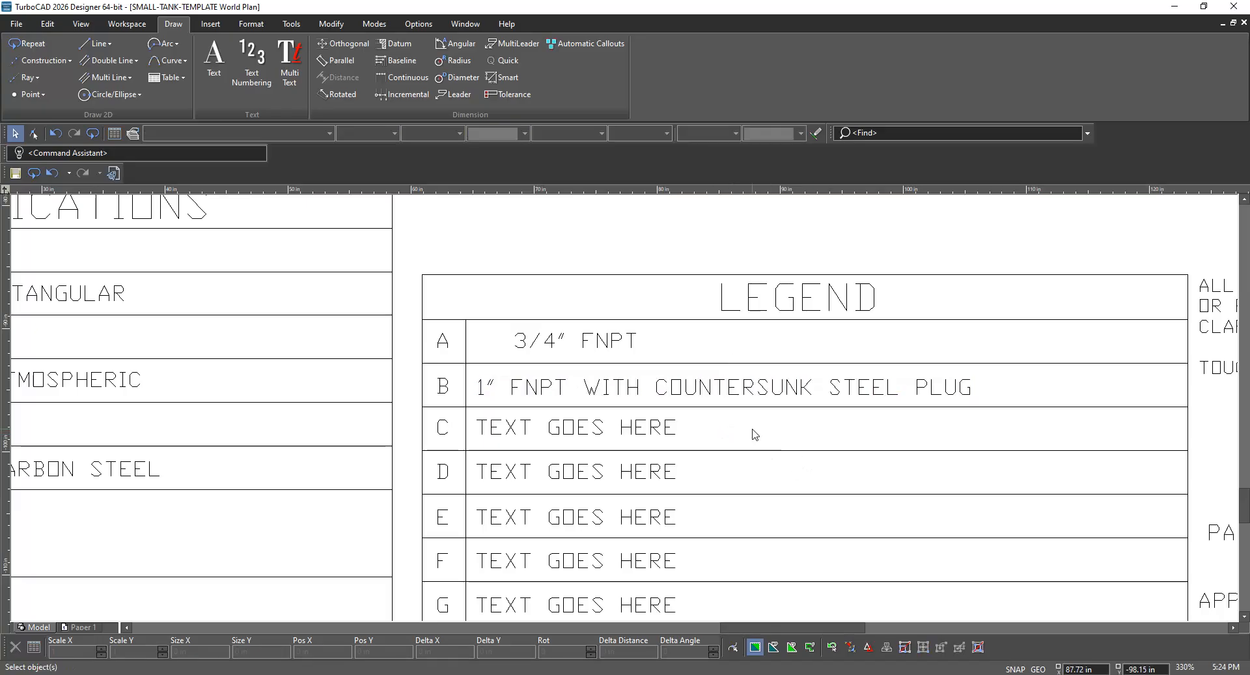
Replace the placeholder text in legend row C with 2-1/2" FNPT OPENING
scroll(756, 429, "down", 1)
scroll(627, 413, "down", 1)
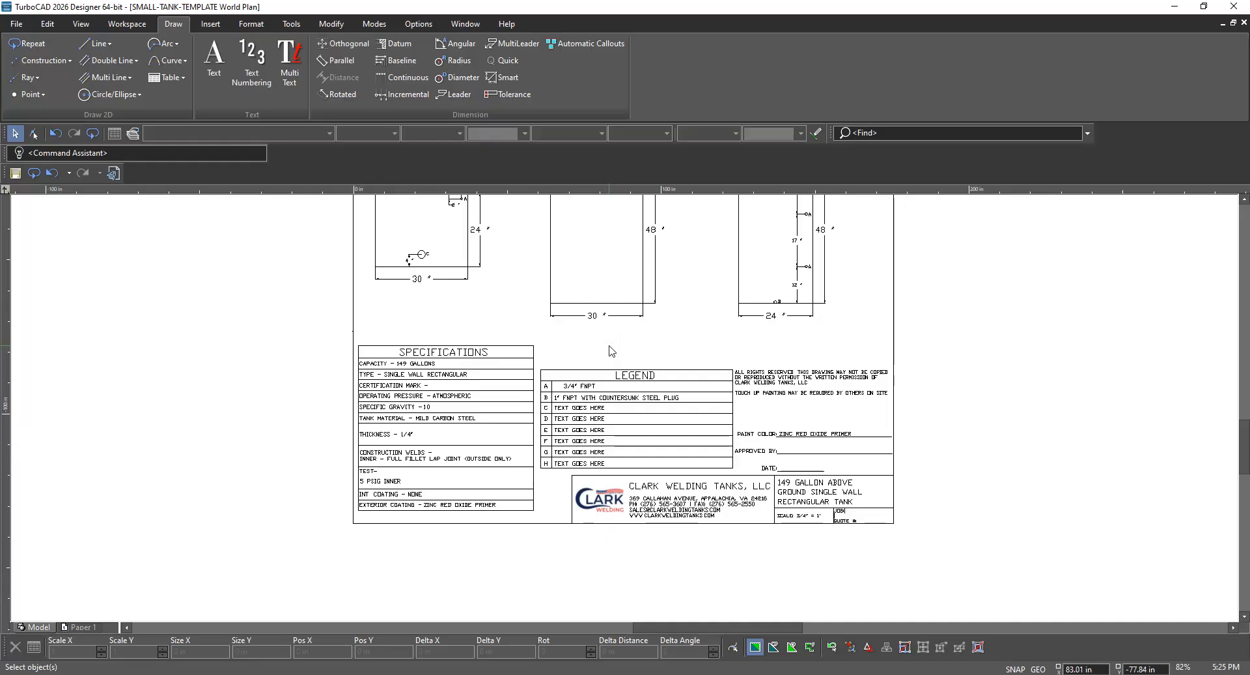
scroll(603, 386, "up", 2)
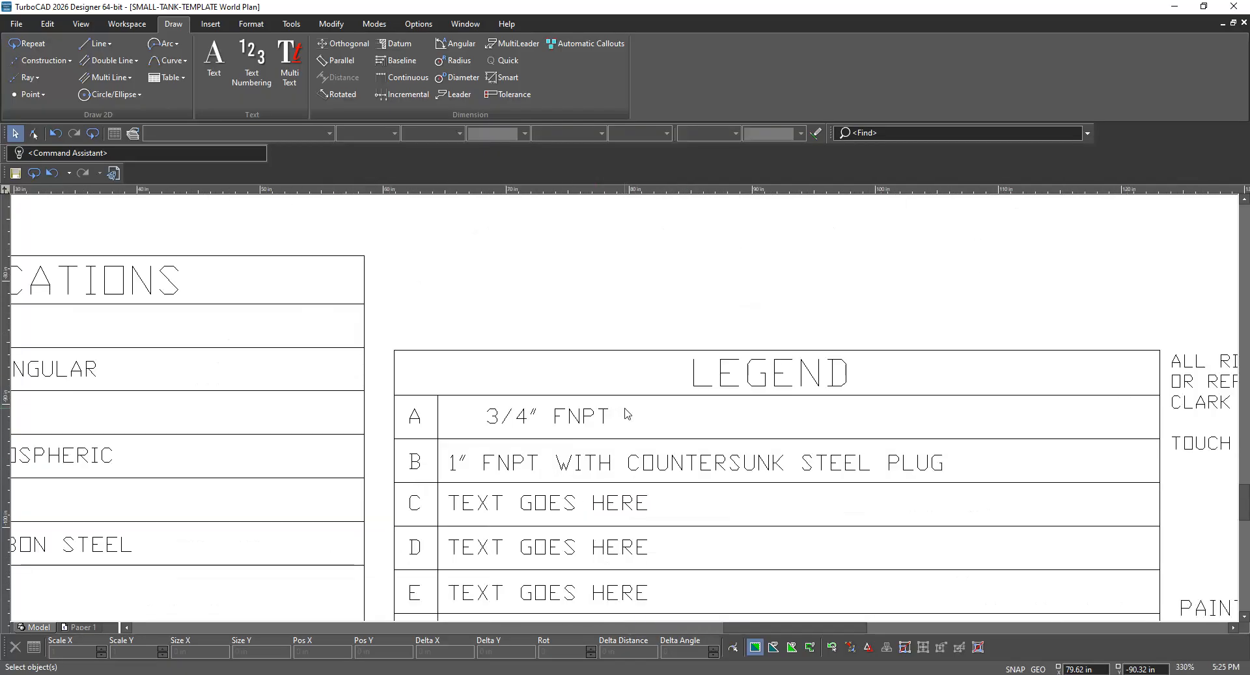
left_click(521, 508)
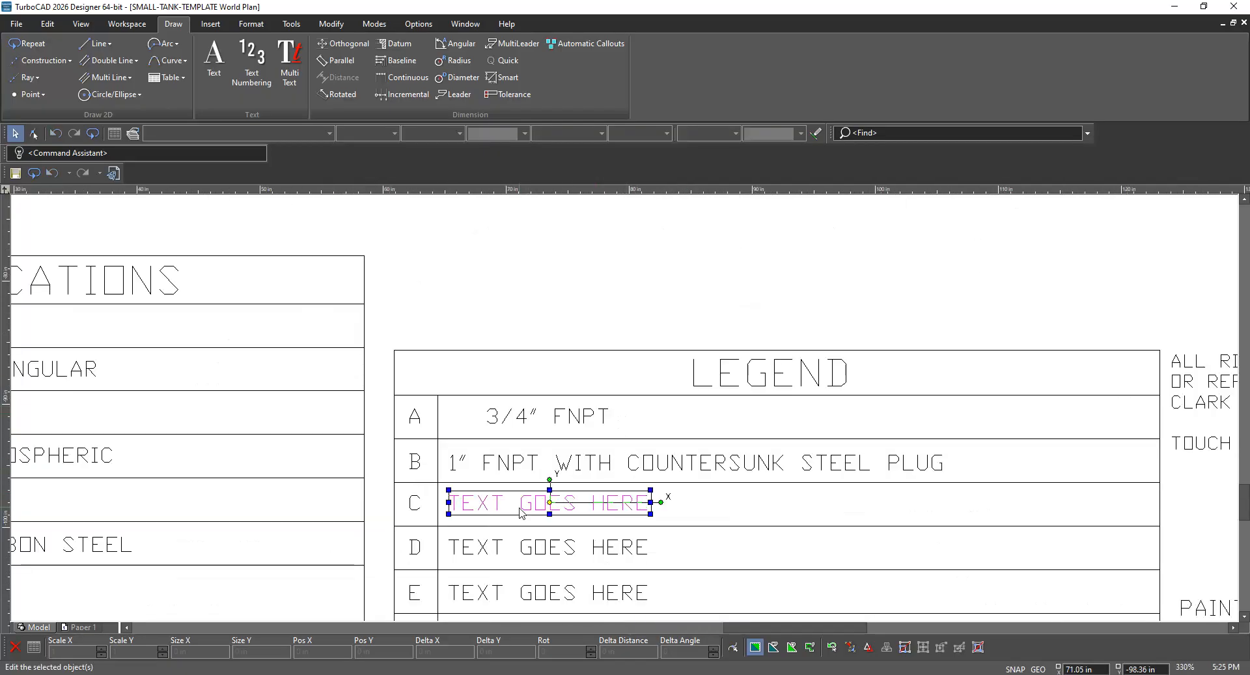
double_click(582, 514)
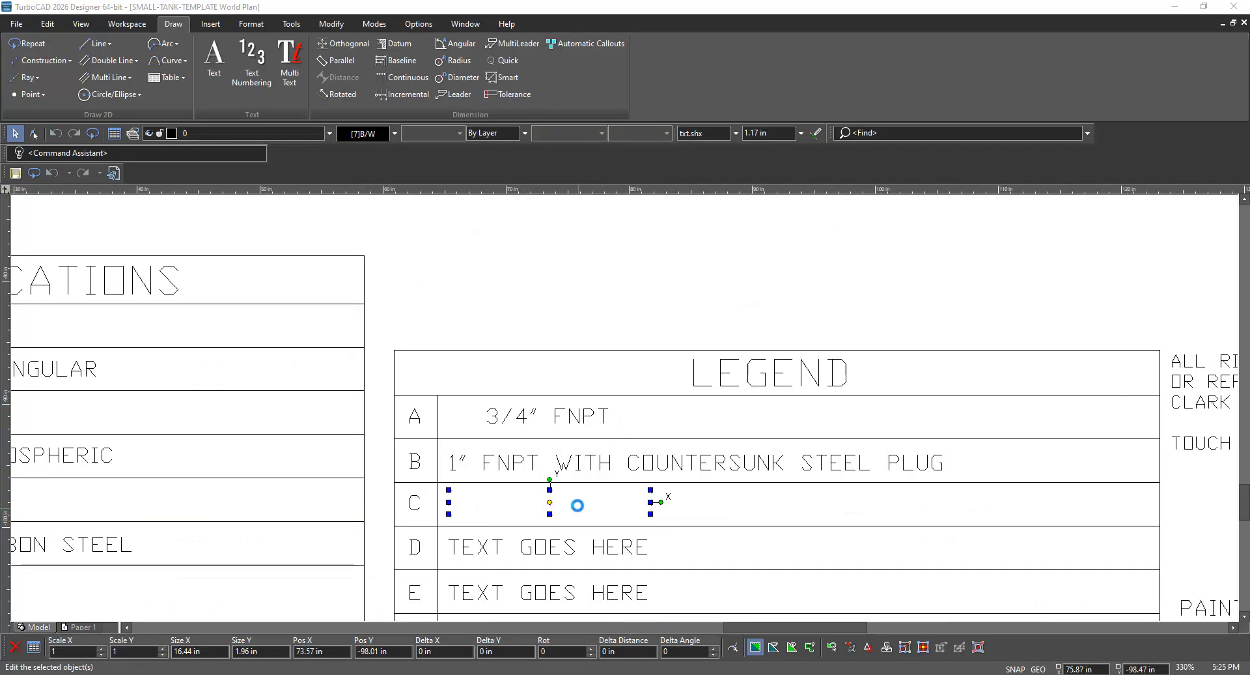
type("2-1/2\" FNPT")
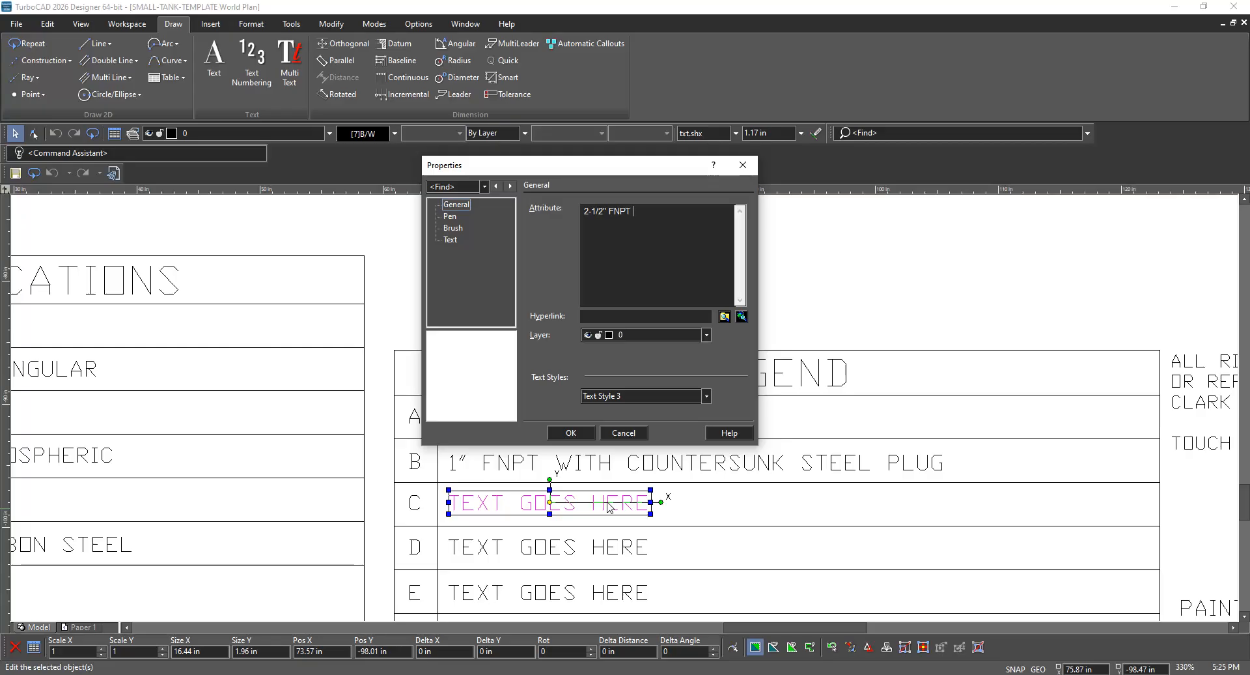
type("OPENING")
left_click(571, 432)
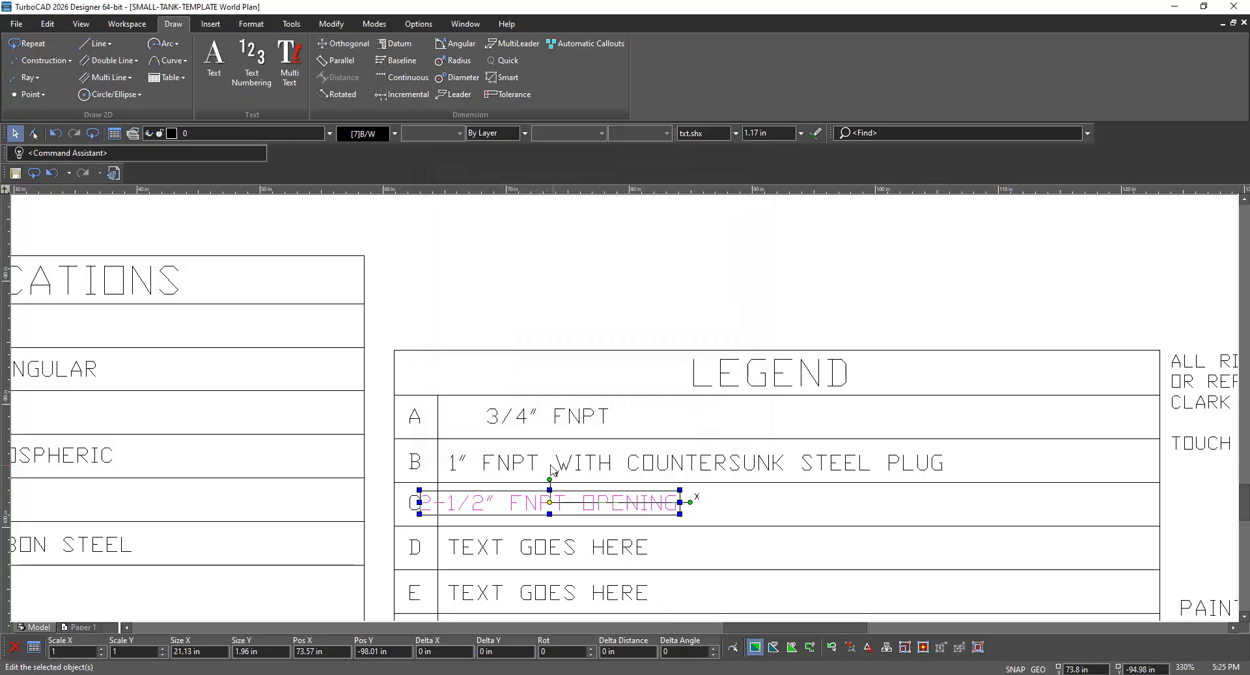
Change legend row B to 1" FNPT OPENING WITH COUNTERSUNK STEEL PLUG and shift the text clear of the row letter
left_click(544, 464)
double_click(544, 463)
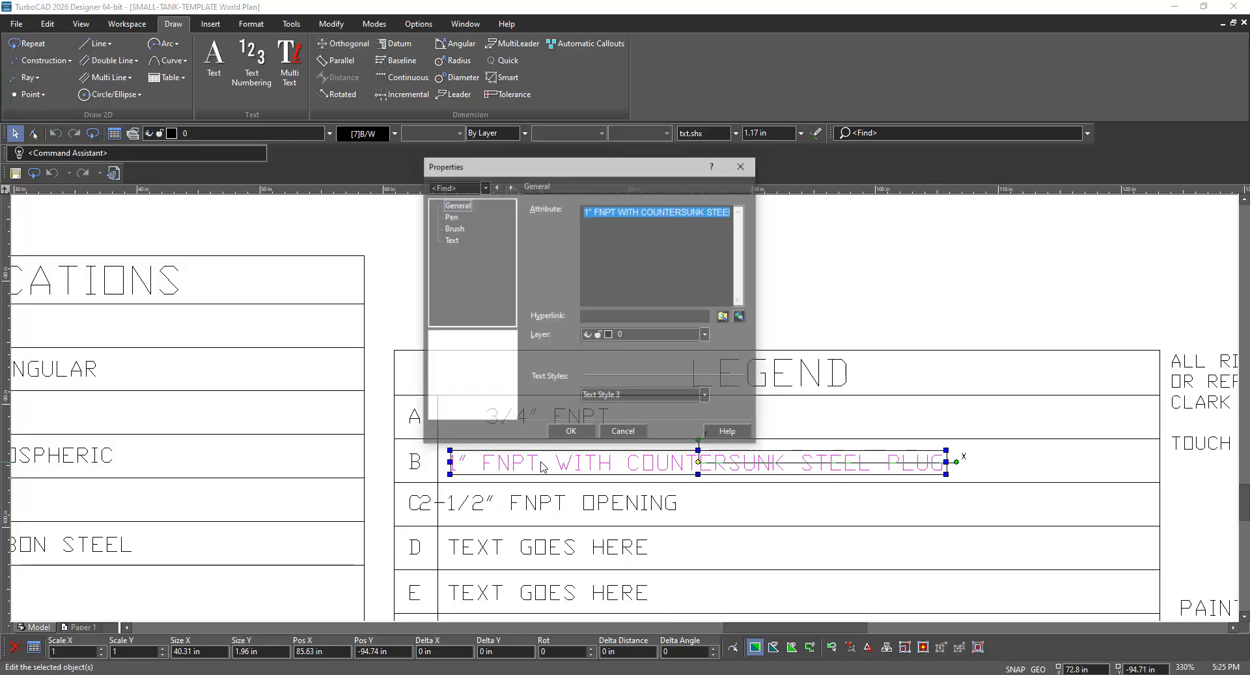
left_click(619, 210)
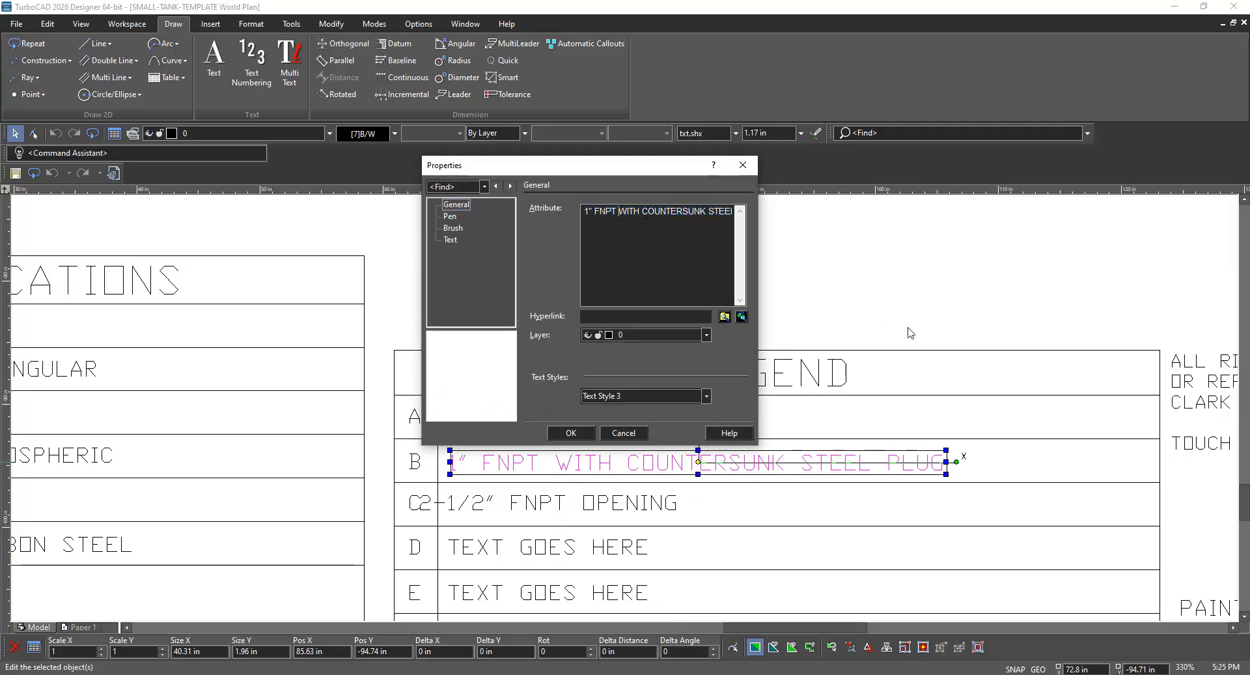
type("OPENING")
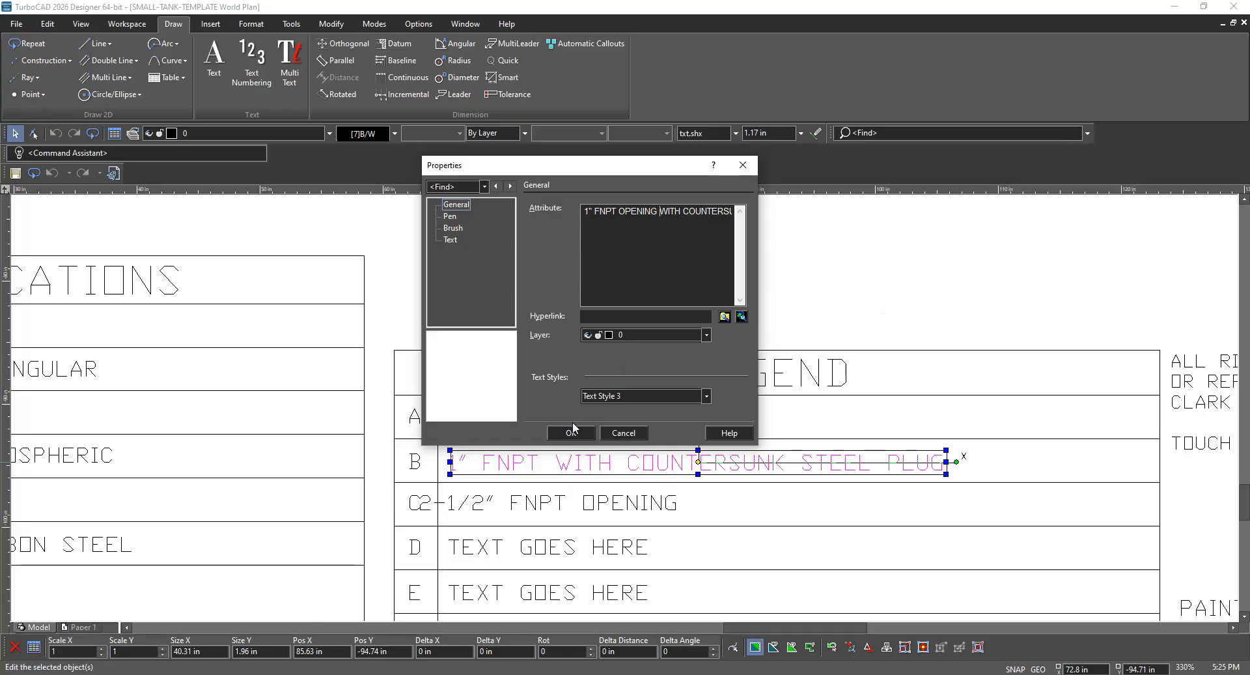
left_click(571, 433)
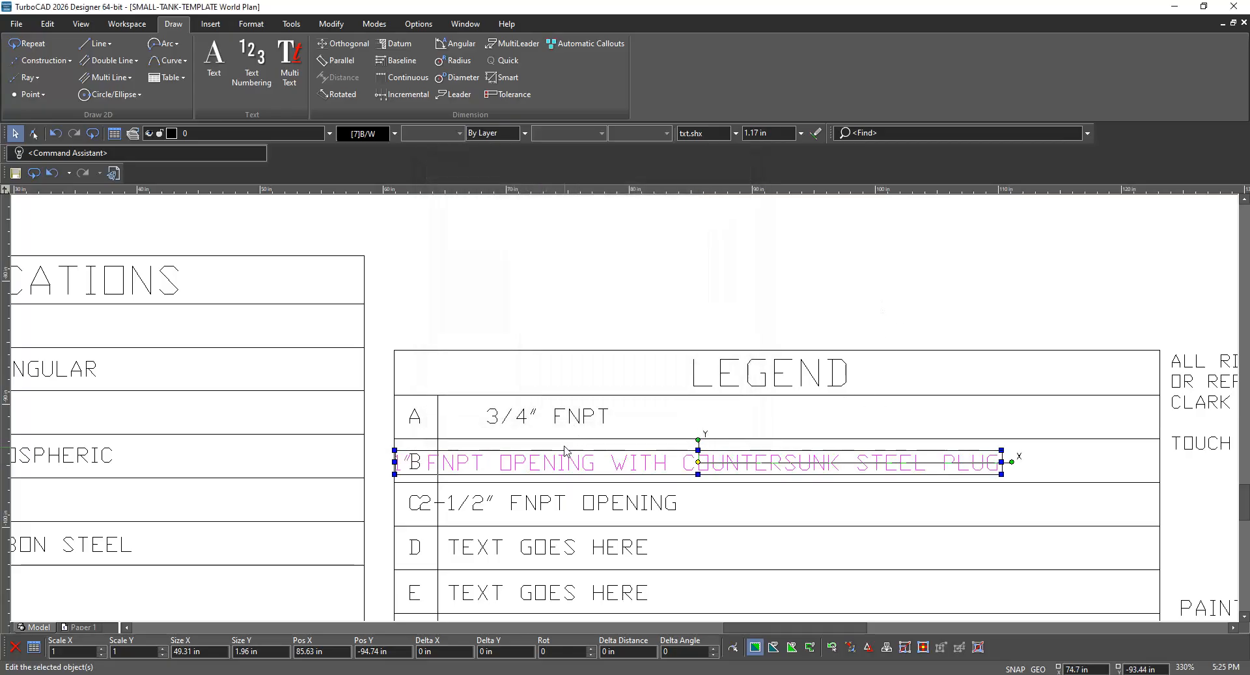
left_click_drag(568, 463, 616, 464)
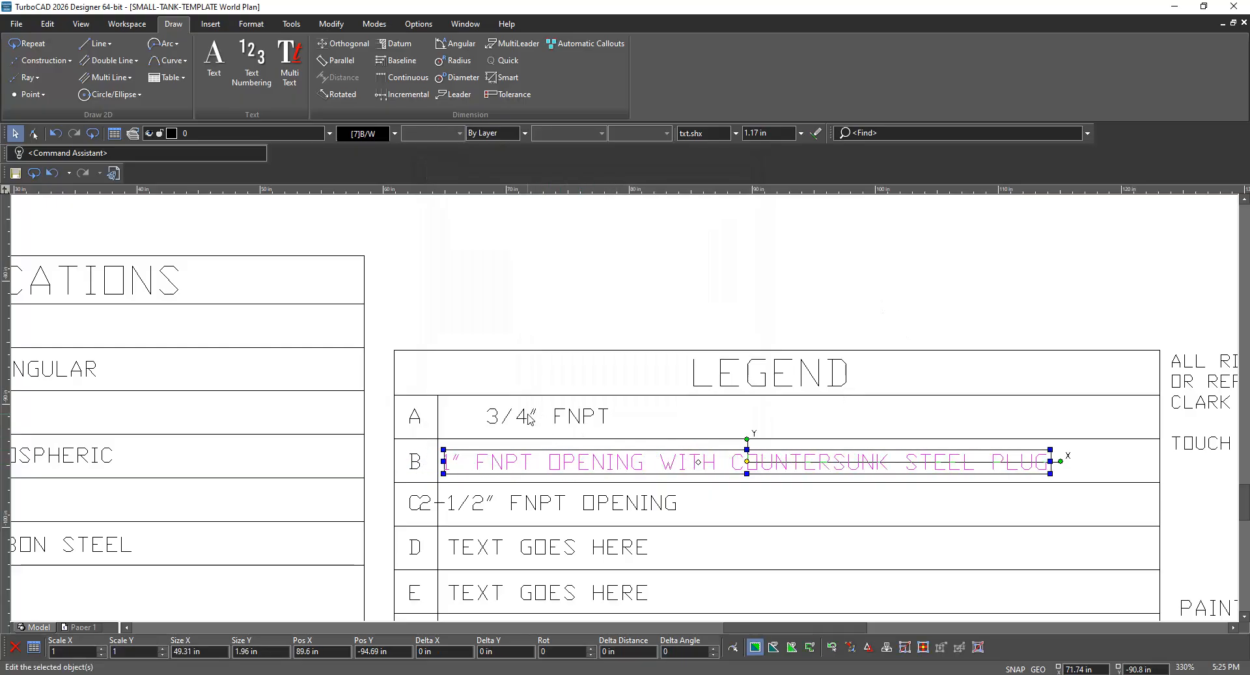
Change the legend row A text to 3/4" FNPT OPENING
left_click(570, 416)
double_click(576, 421)
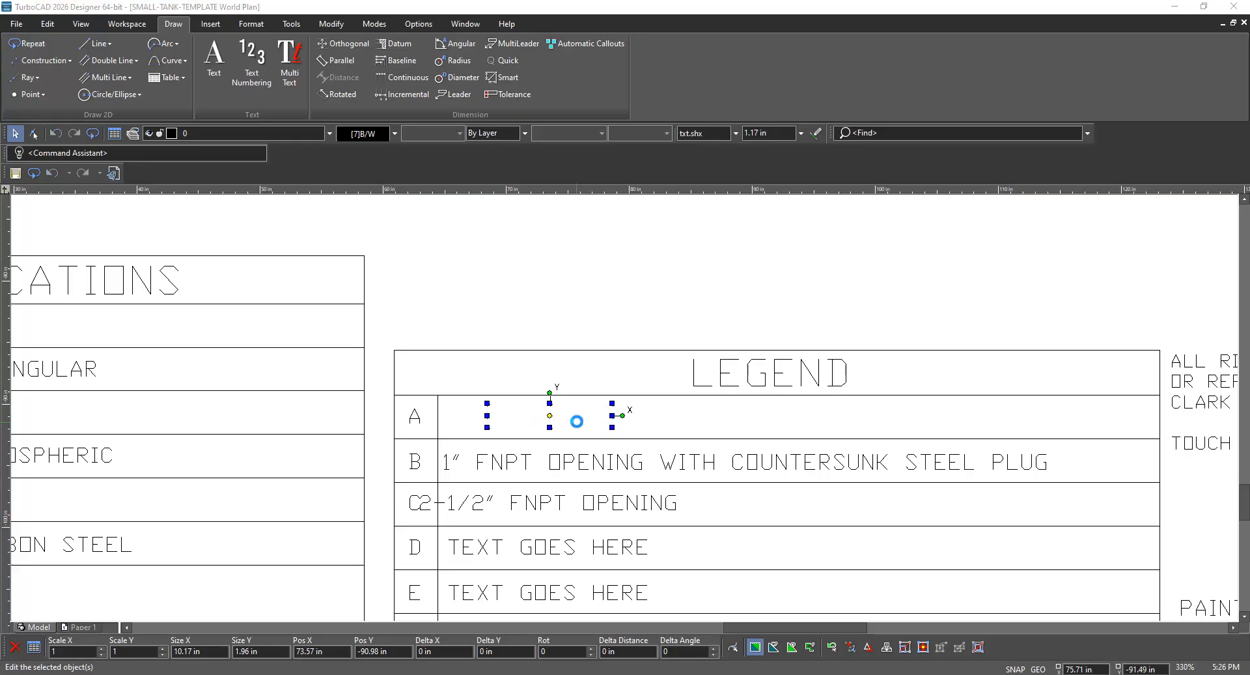
left_click(631, 207)
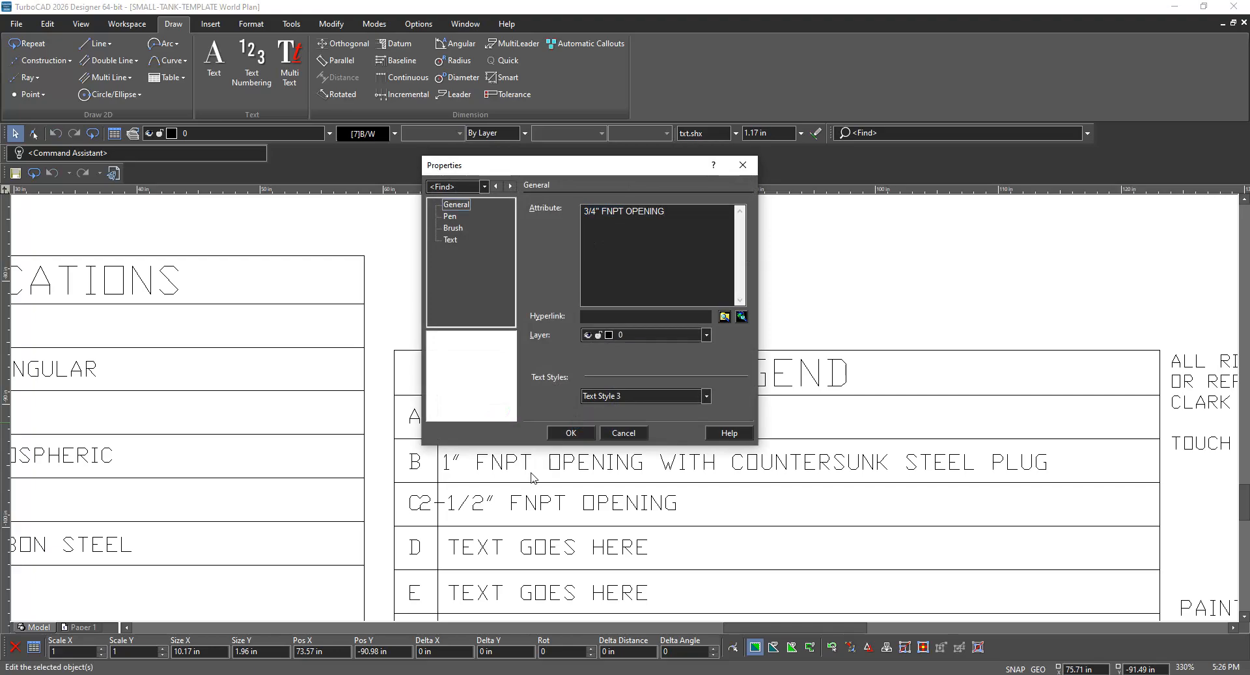
left_click(568, 432)
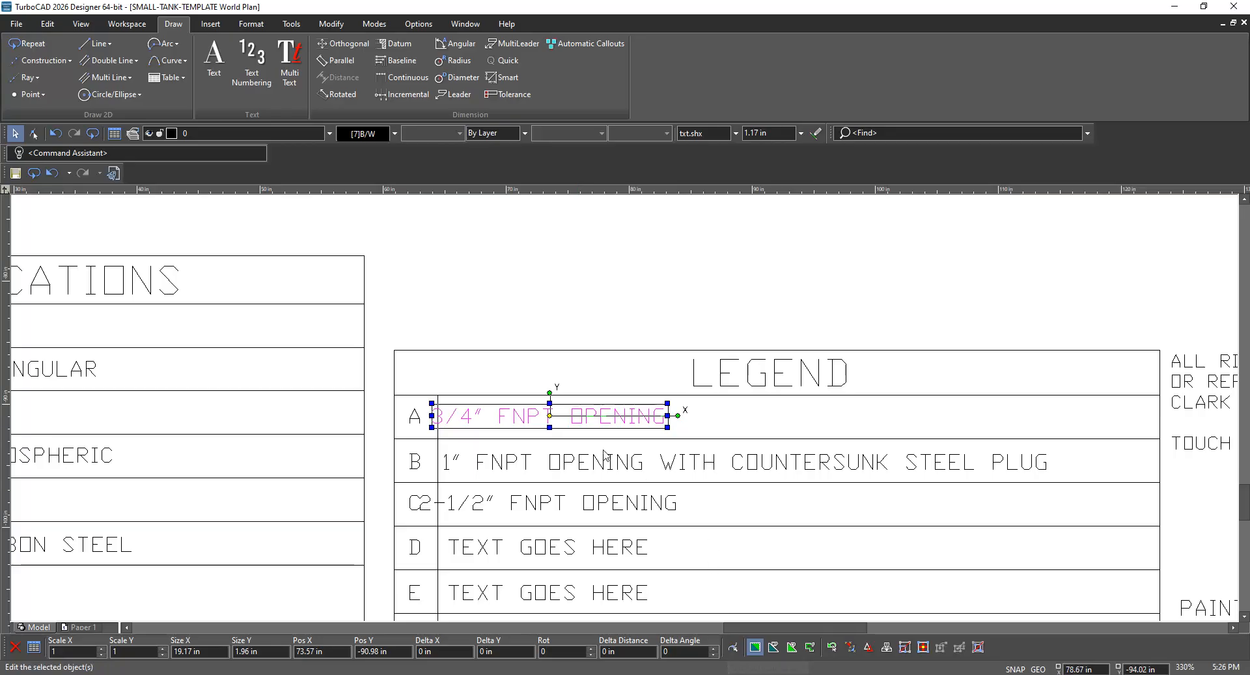
left_click(615, 366)
Move the descriptions in legend rows A, B and C inside their cells and align them to the left
left_click(597, 420)
left_click(611, 464, "shift")
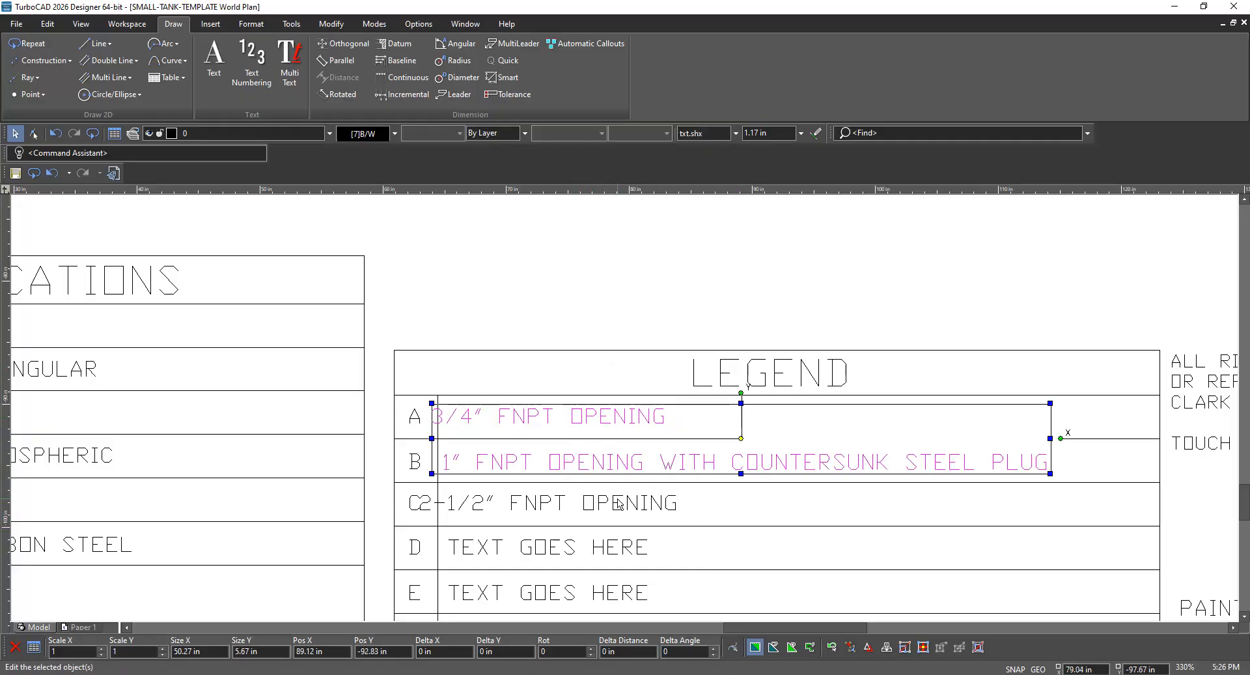
left_click(618, 504, "shift")
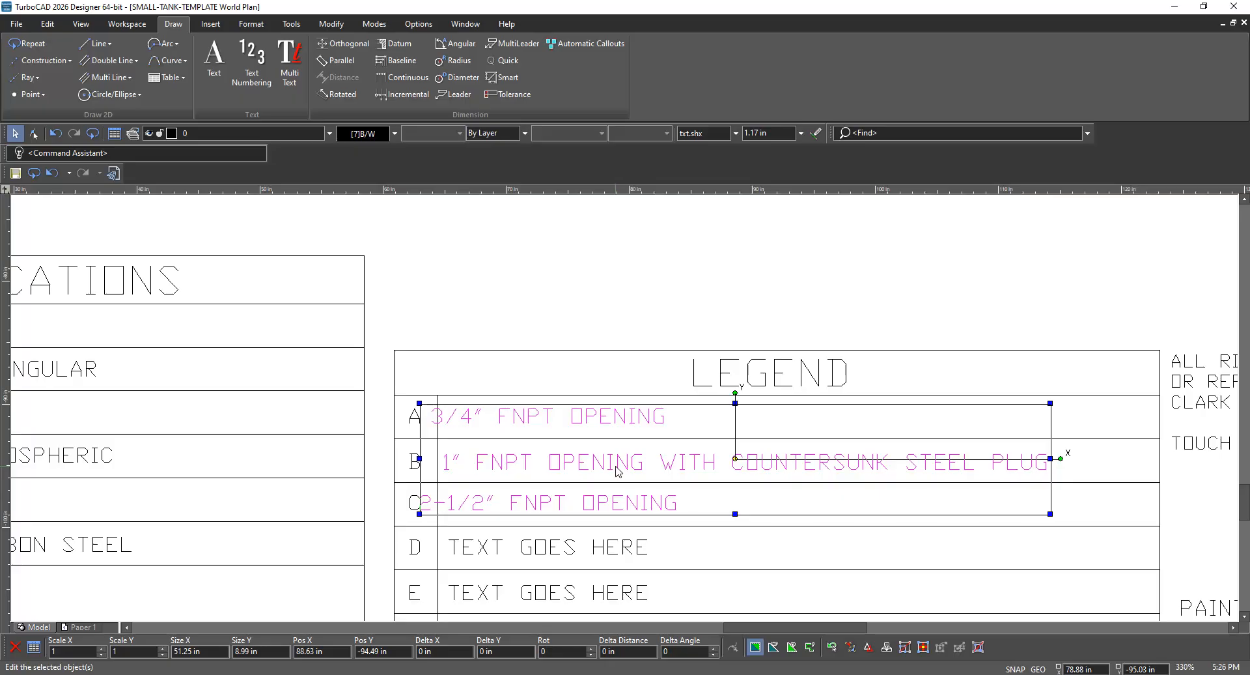
mouse_move(621, 471)
left_mouse_down()
mouse_move(653, 463)
mouse_move(643, 464)
left_mouse_up()
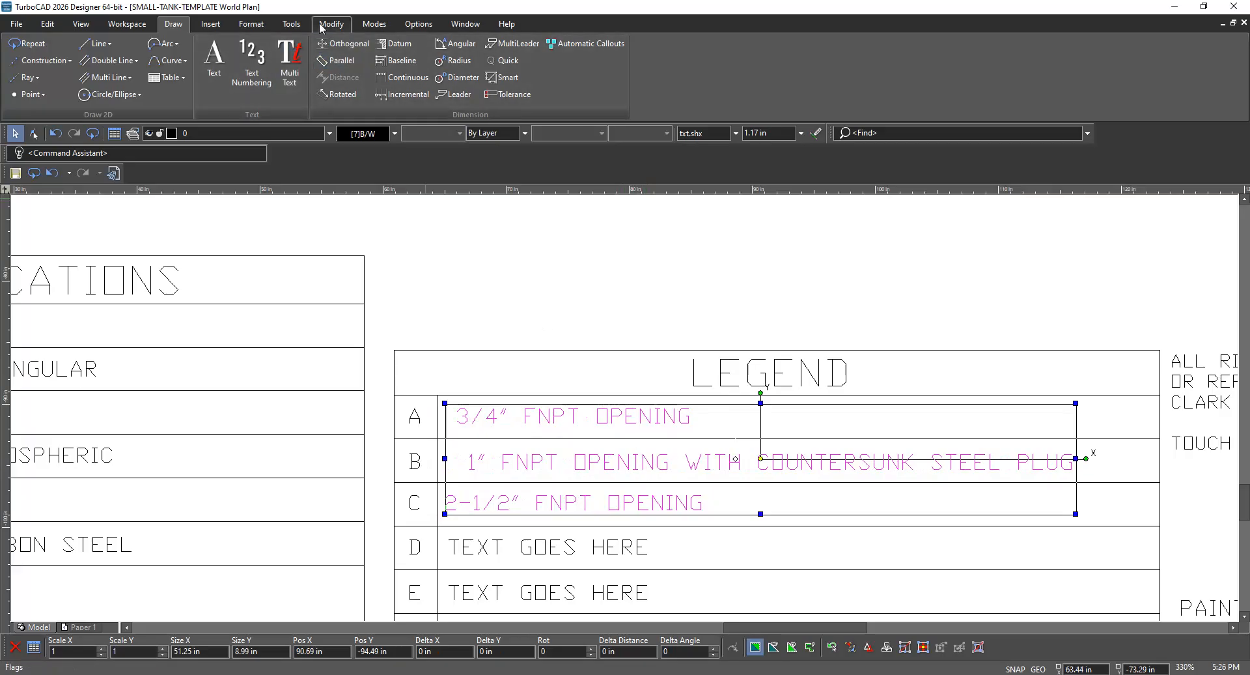
left_click(263, 26)
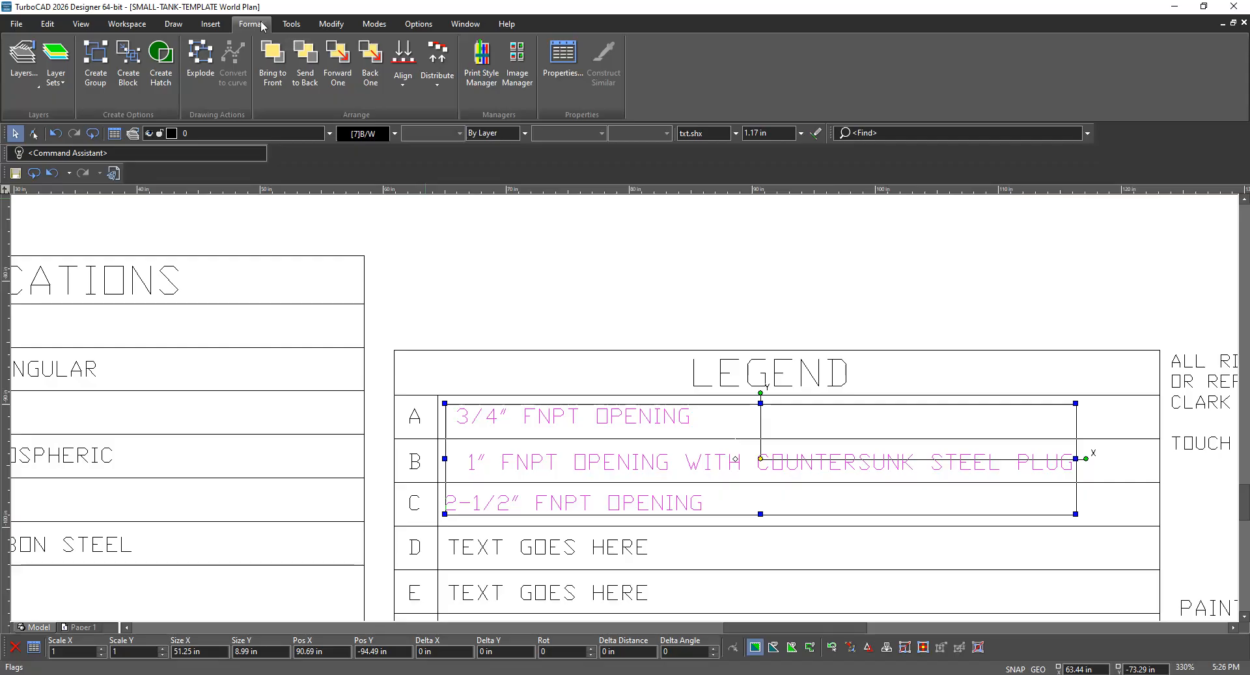
left_click(403, 86)
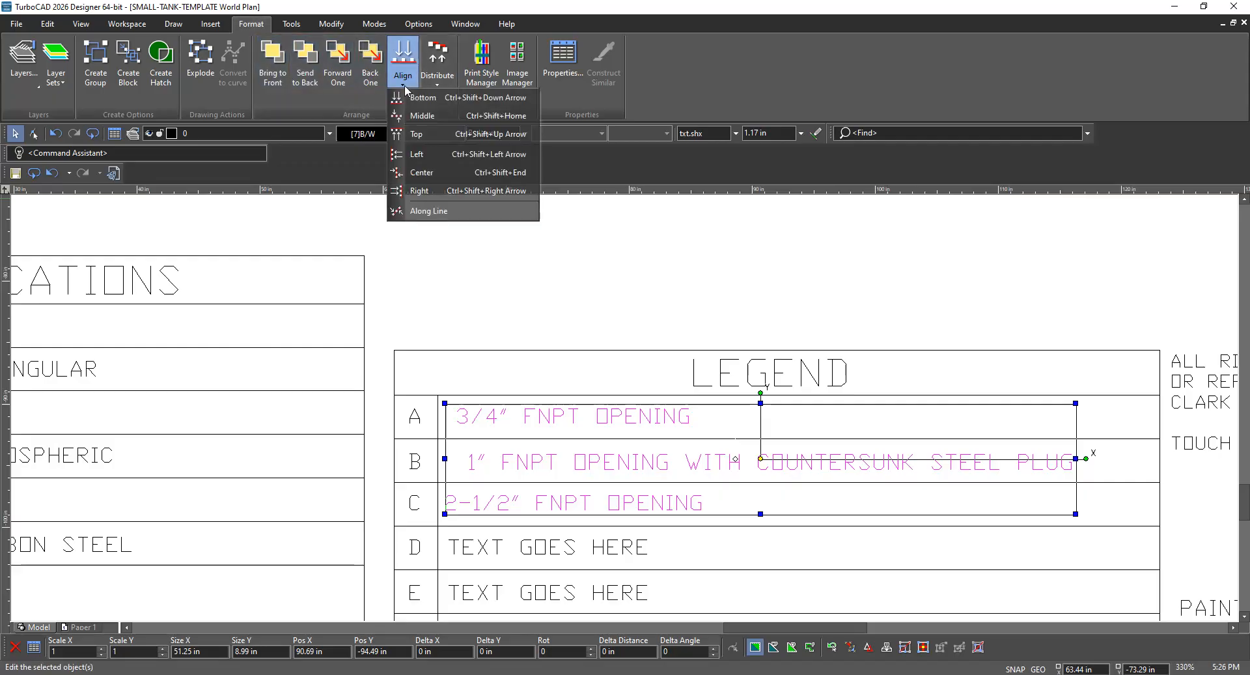
left_click(421, 156)
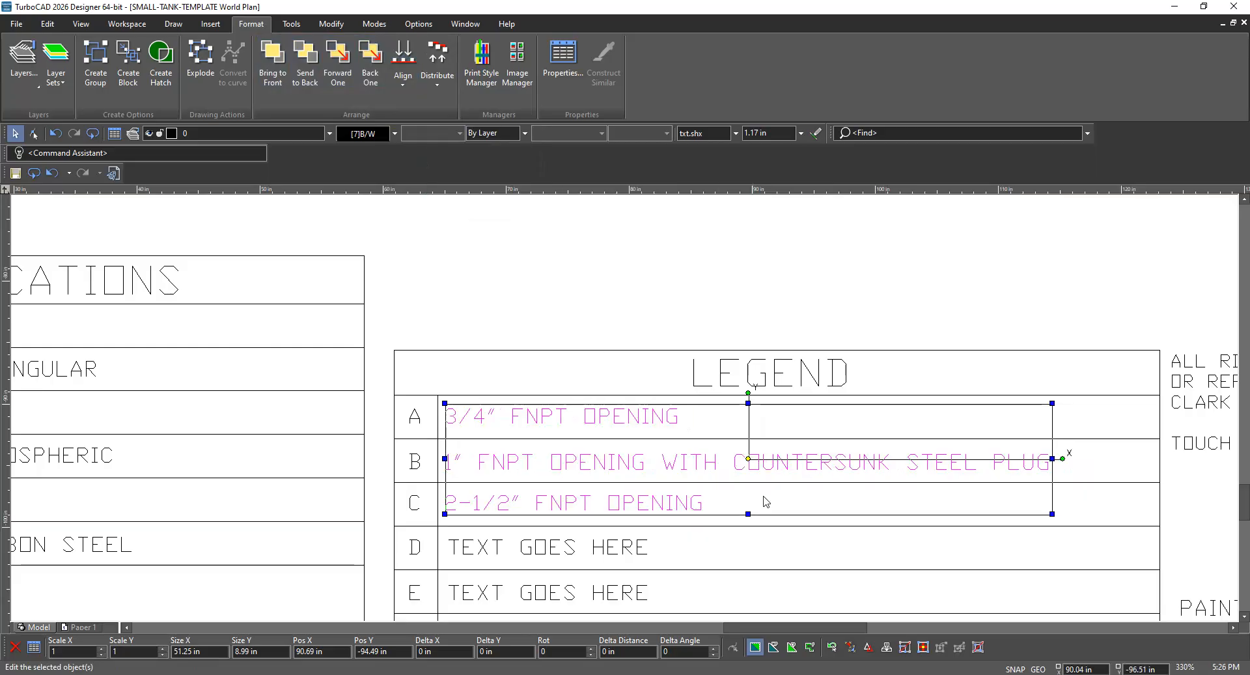
left_click(615, 327)
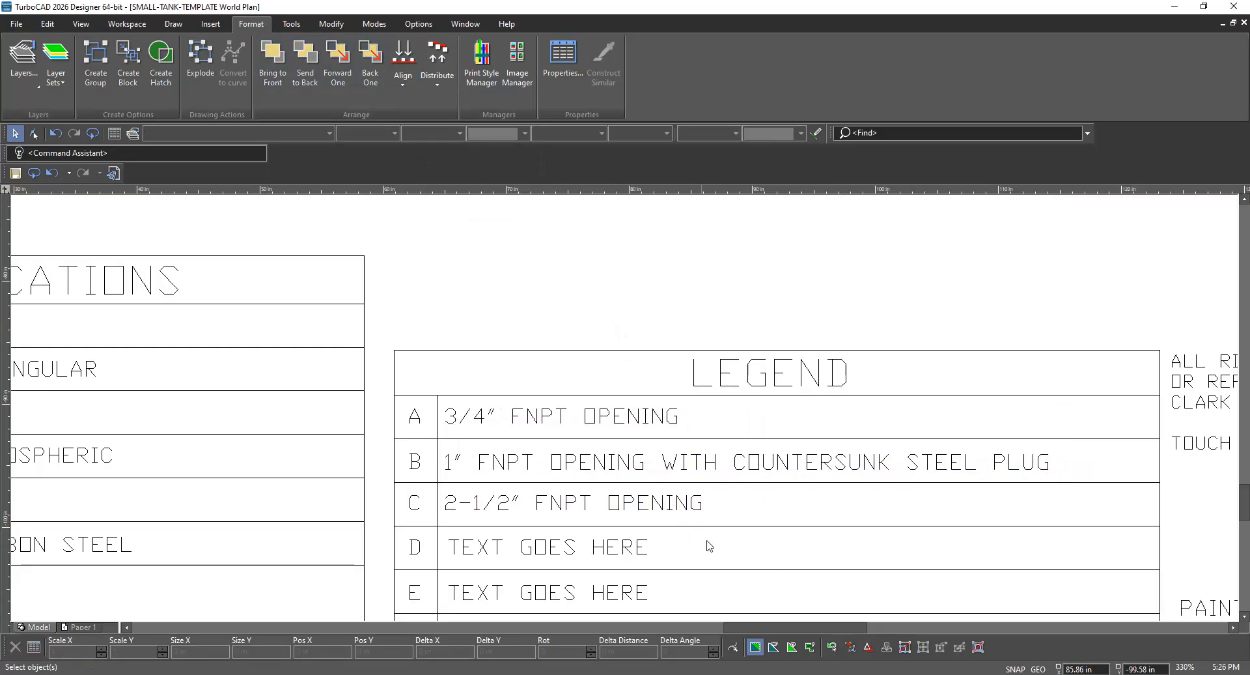
Delete the placeholder texts from the unused legend rows D through H
scroll(676, 589, "down", 2)
scroll(630, 441, "up", 1)
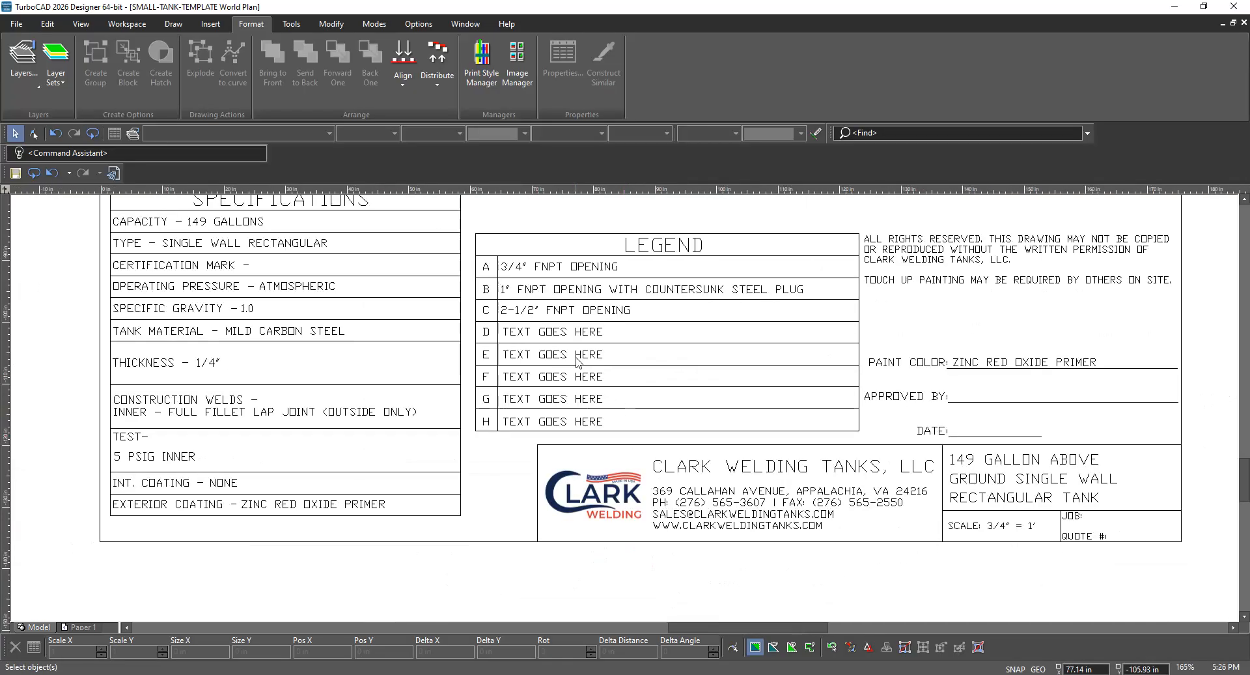
left_click(559, 333)
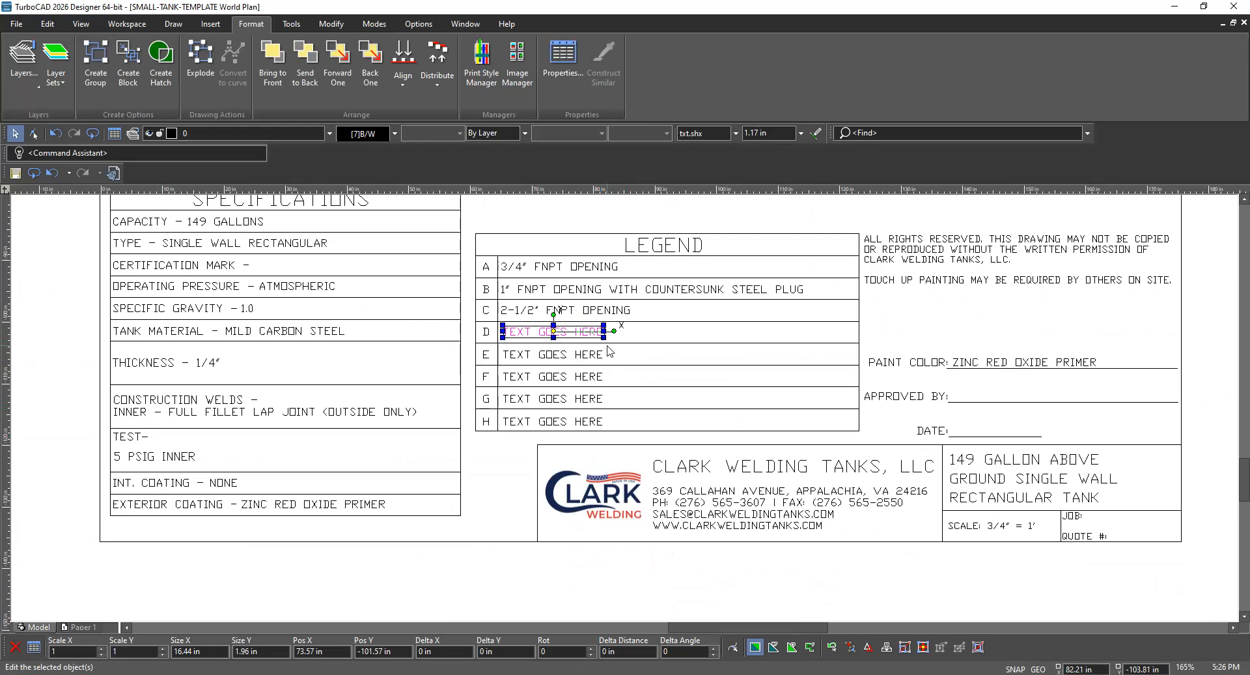
key("Delete")
left_click(590, 357)
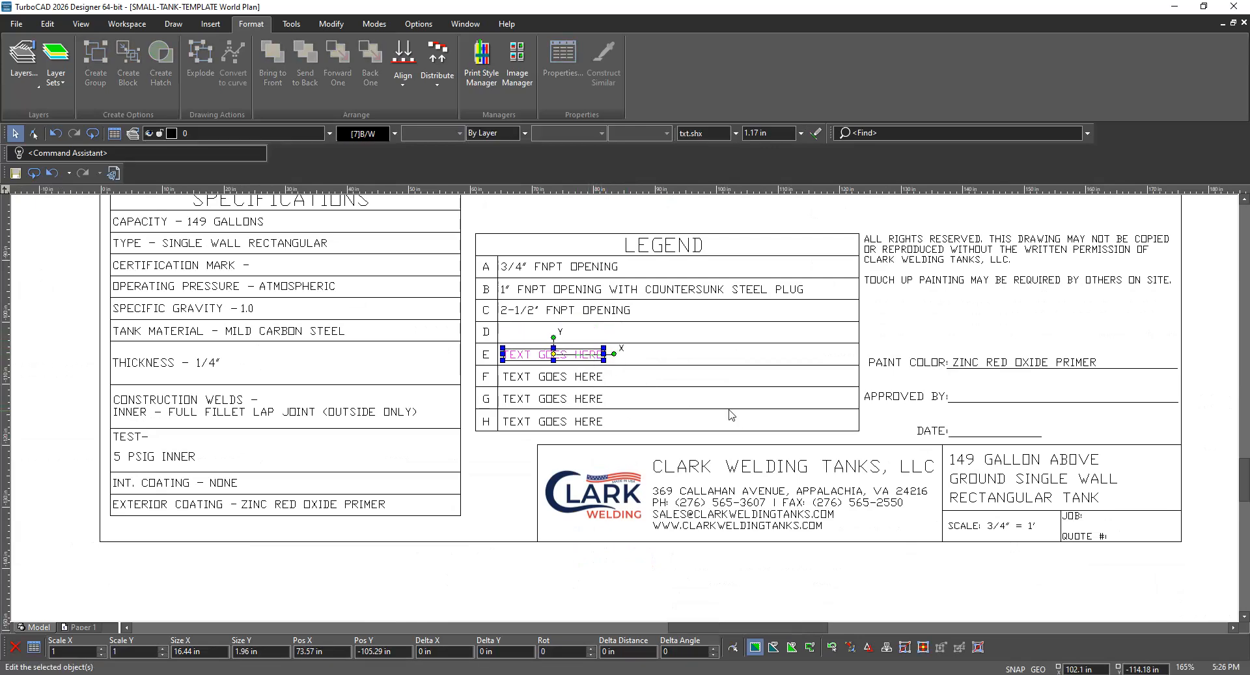
key("Delete")
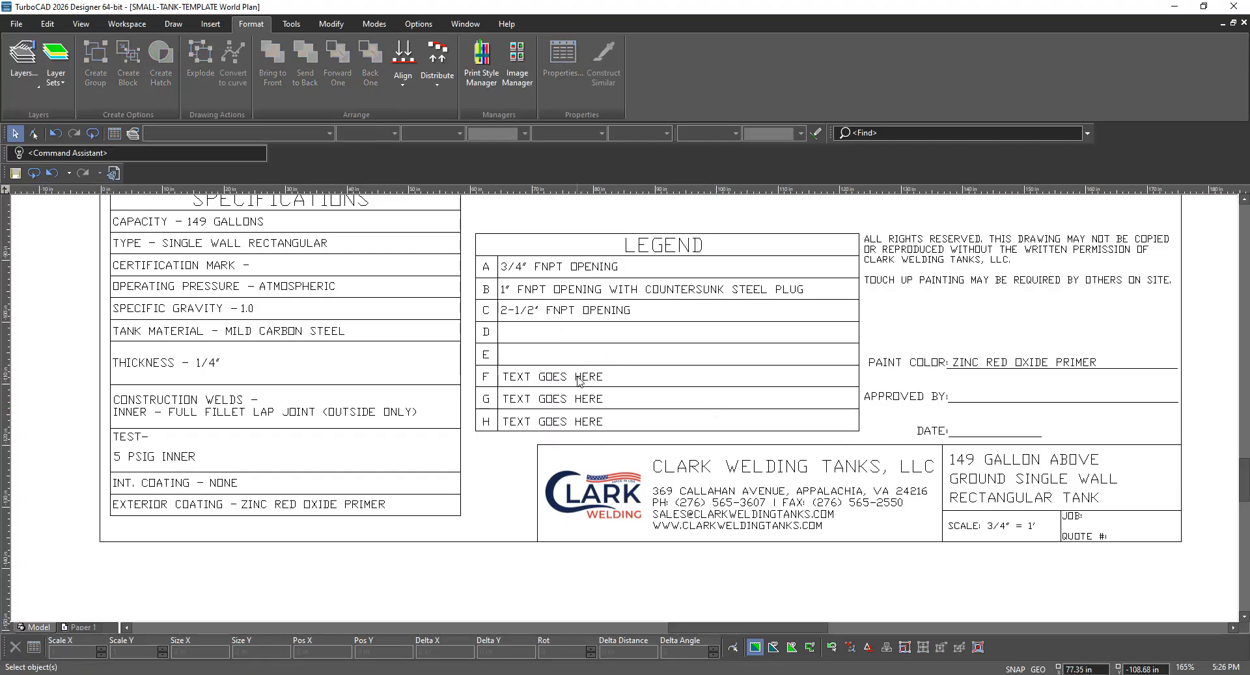
left_click(582, 377)
key("Delete")
left_click(579, 399)
key("Delete")
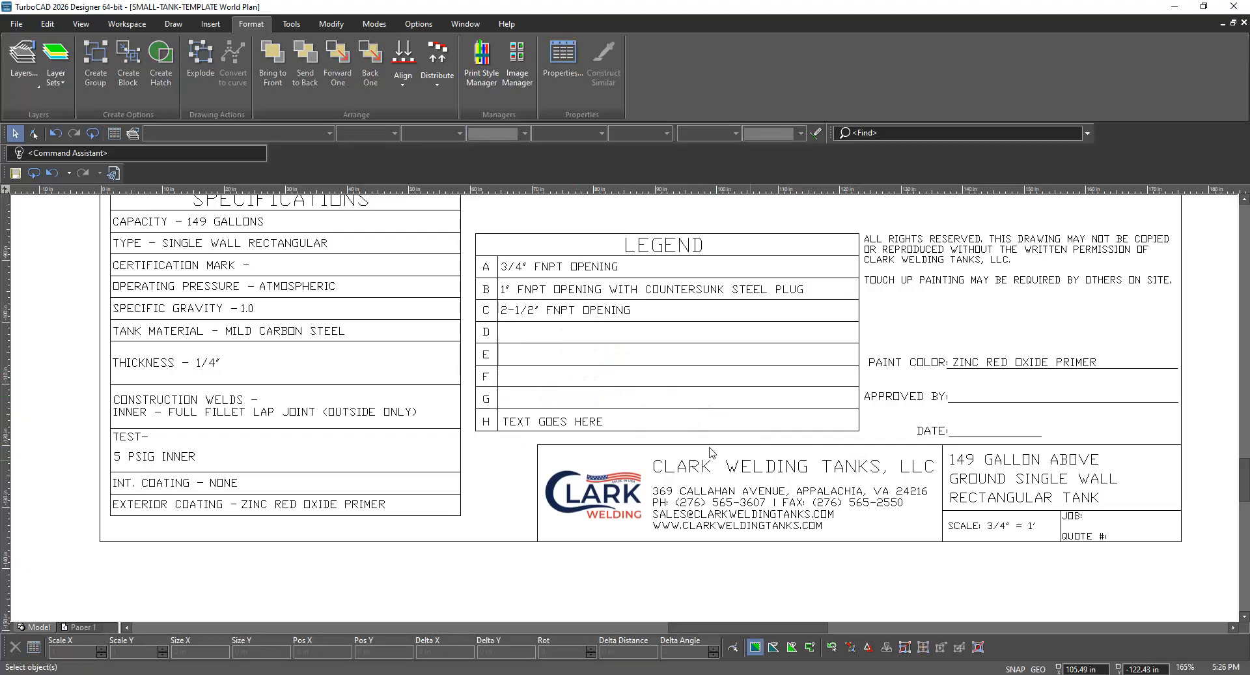
left_click(580, 422)
key("Delete")
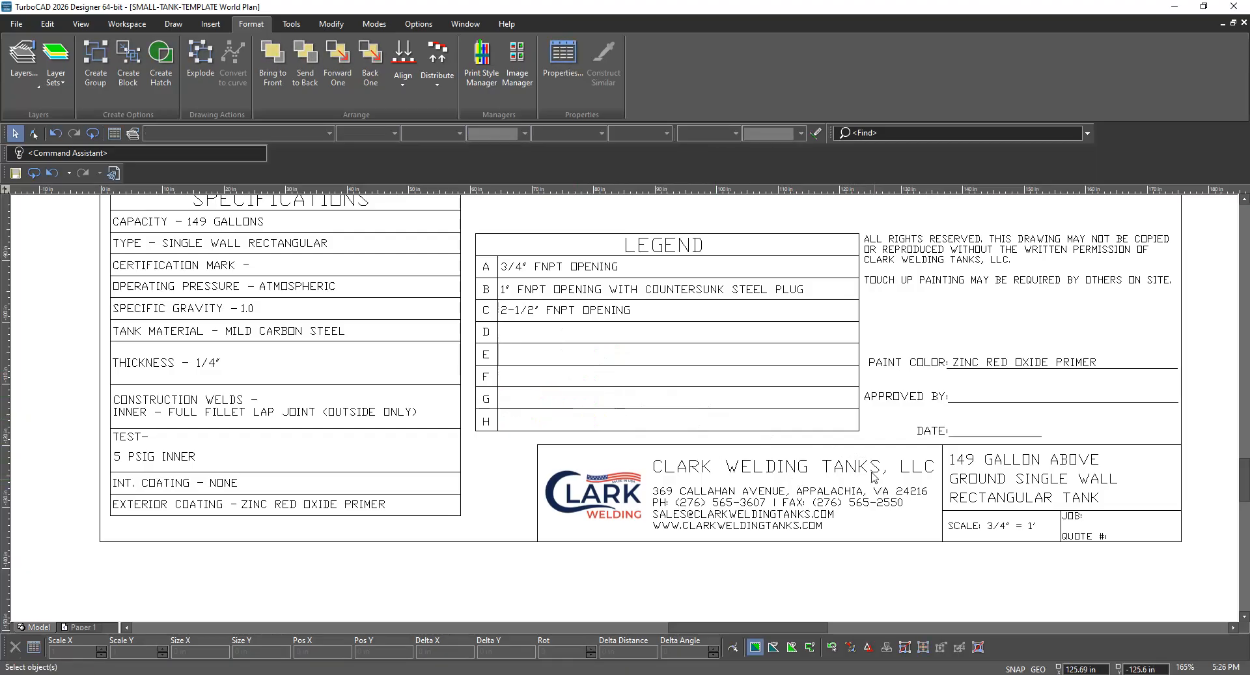
Examine the TOP, SIDE and END views with their hole labels and dimensions against the completed legend
scroll(573, 363, "down", 2)
scroll(668, 358, "up", 2)
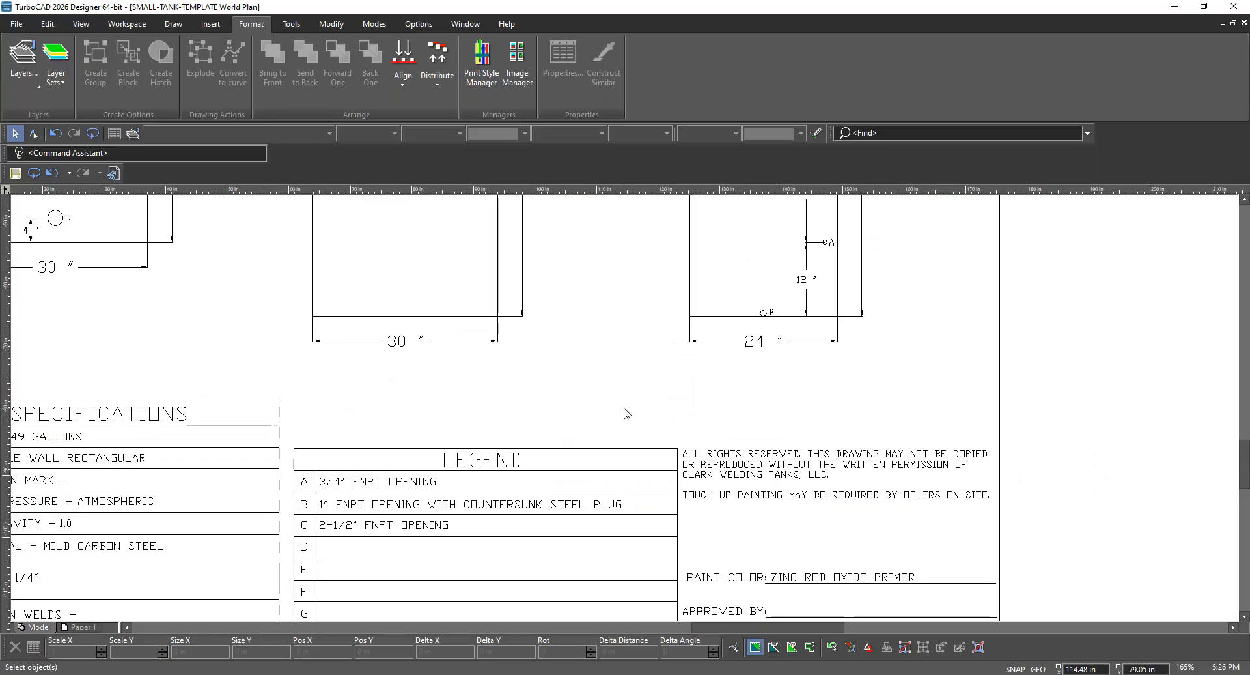
scroll(571, 366, "down", 2)
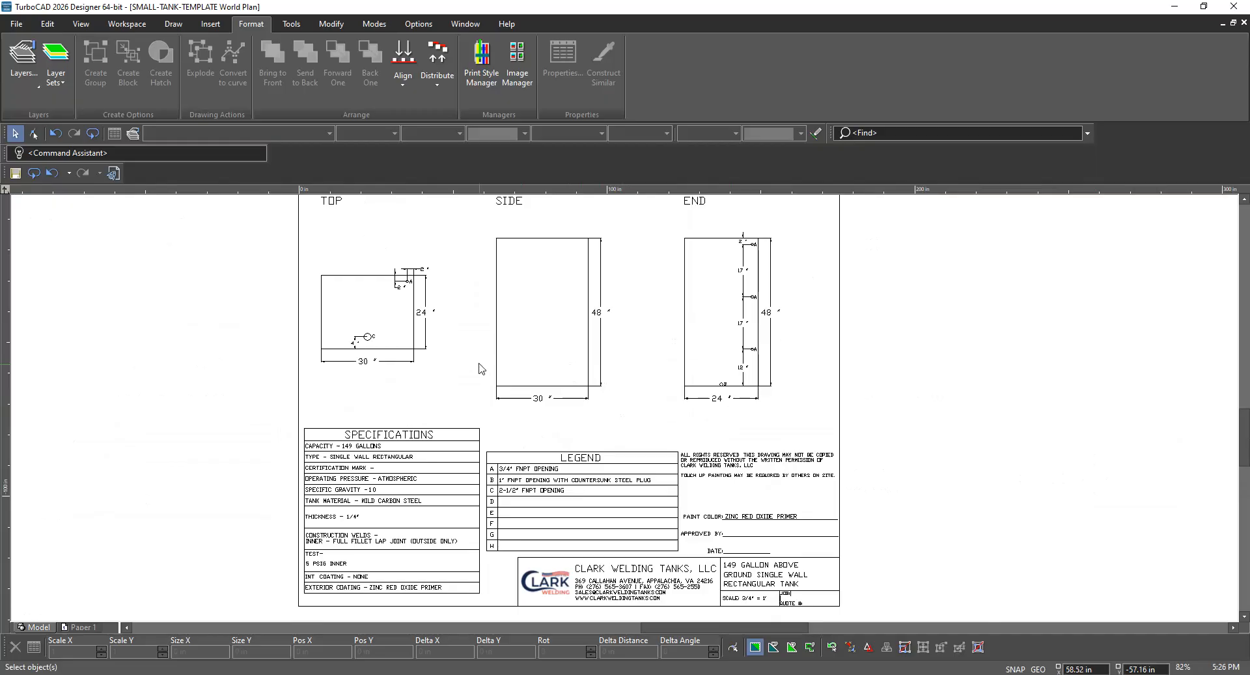
scroll(453, 357, "up", 2)
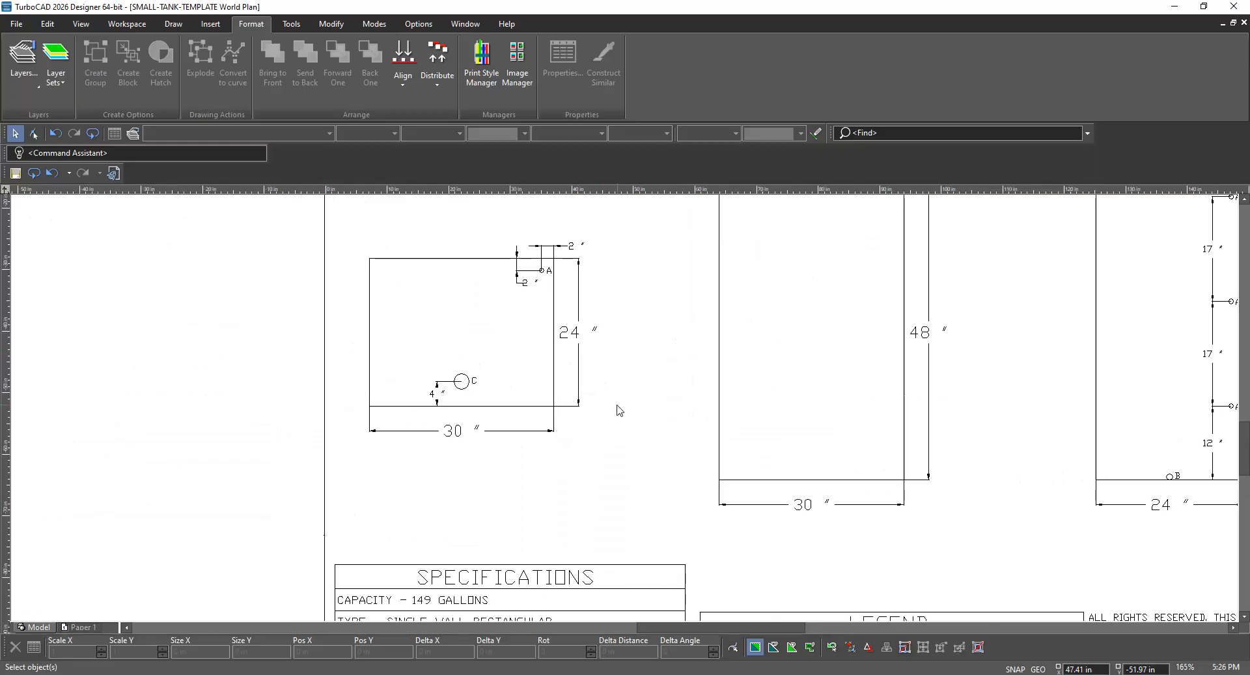
scroll(908, 470, "down", 2)
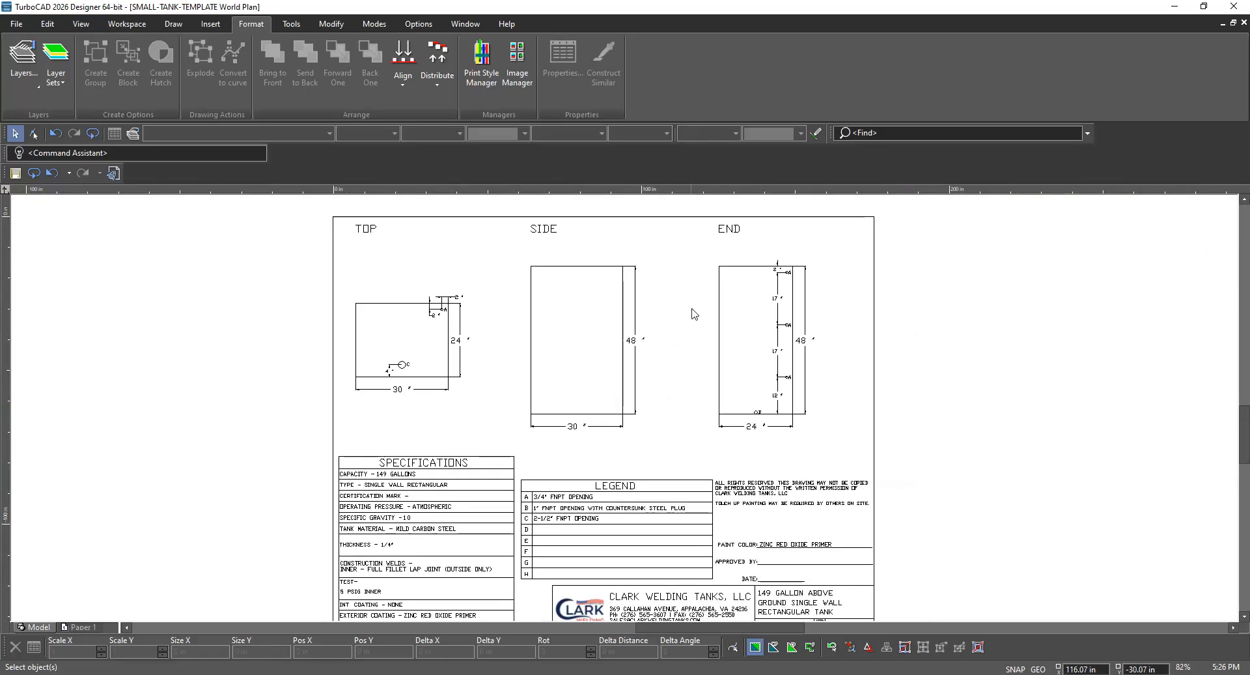
scroll(694, 313, "up", 2)
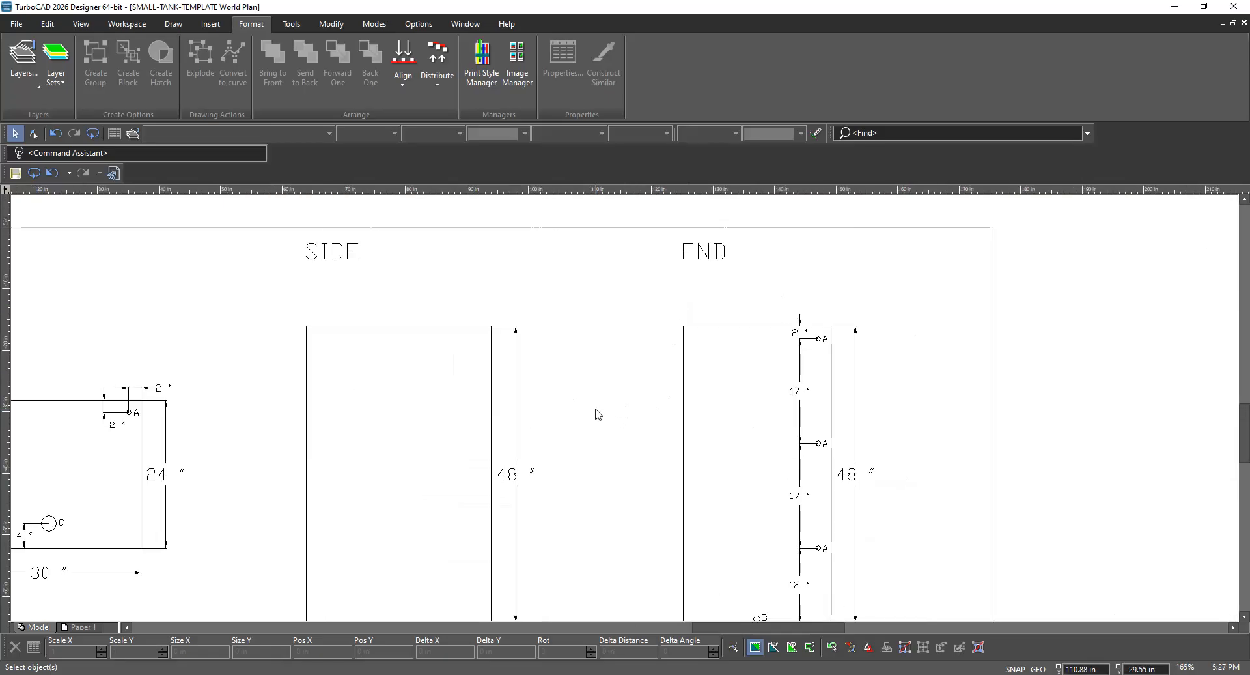
scroll(594, 414, "down", 2)
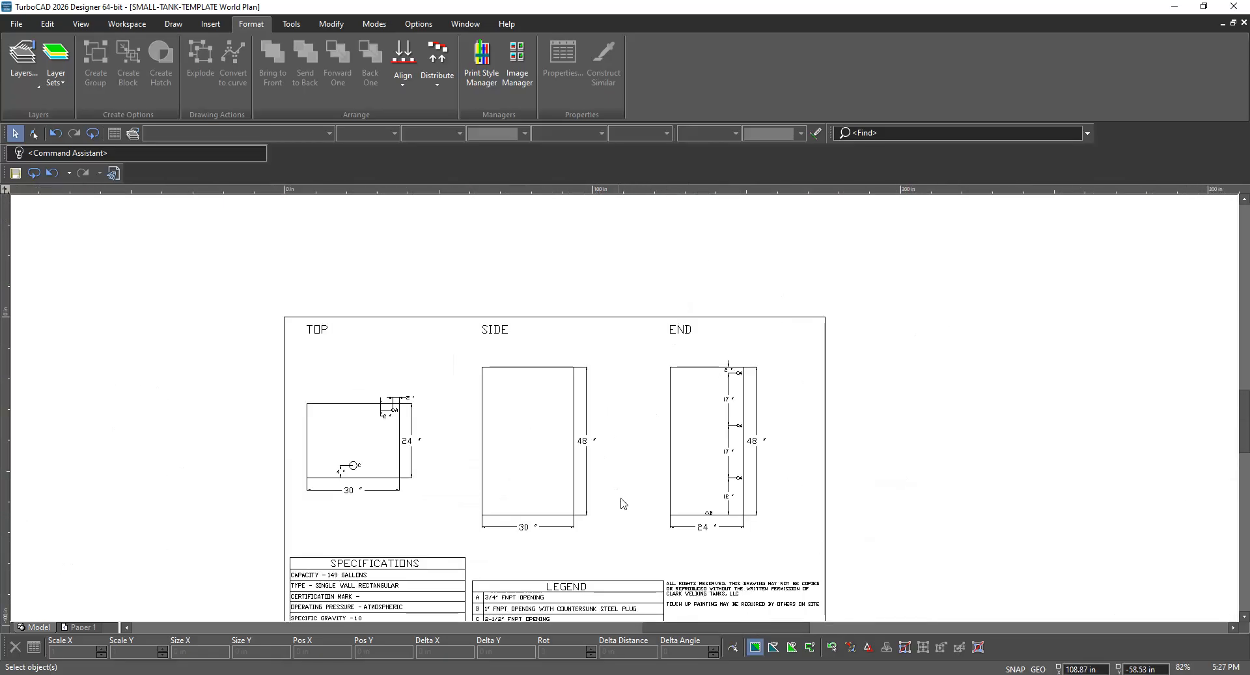
scroll(628, 518, "up", 2)
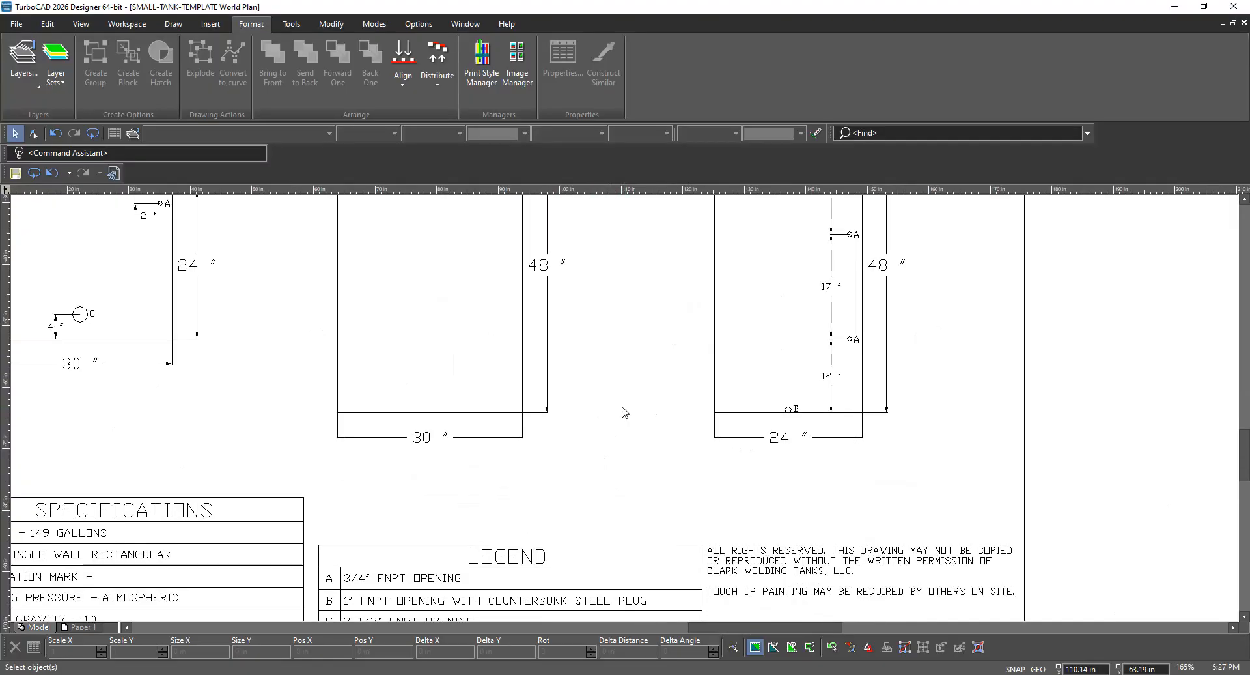
scroll(338, 370, "down", 2)
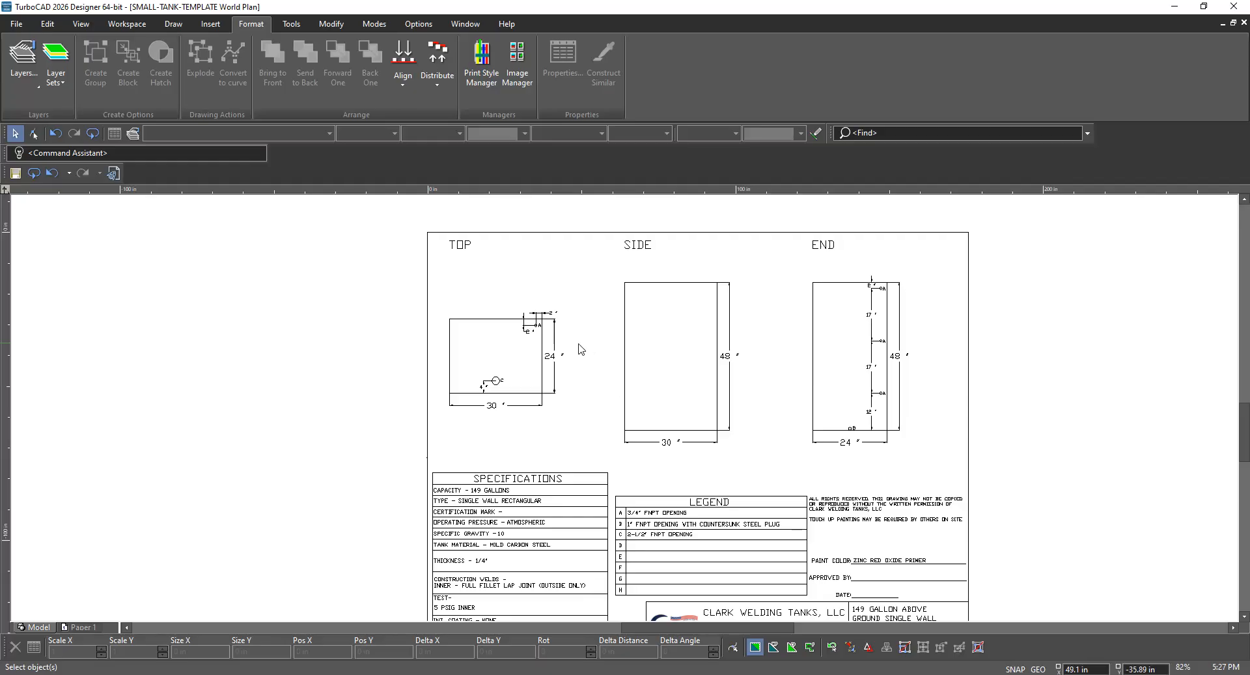
Check the text size of hole A's two offset dimensions and the C label in the TOP view
scroll(581, 349, "up", 2)
scroll(619, 420, "up", 2)
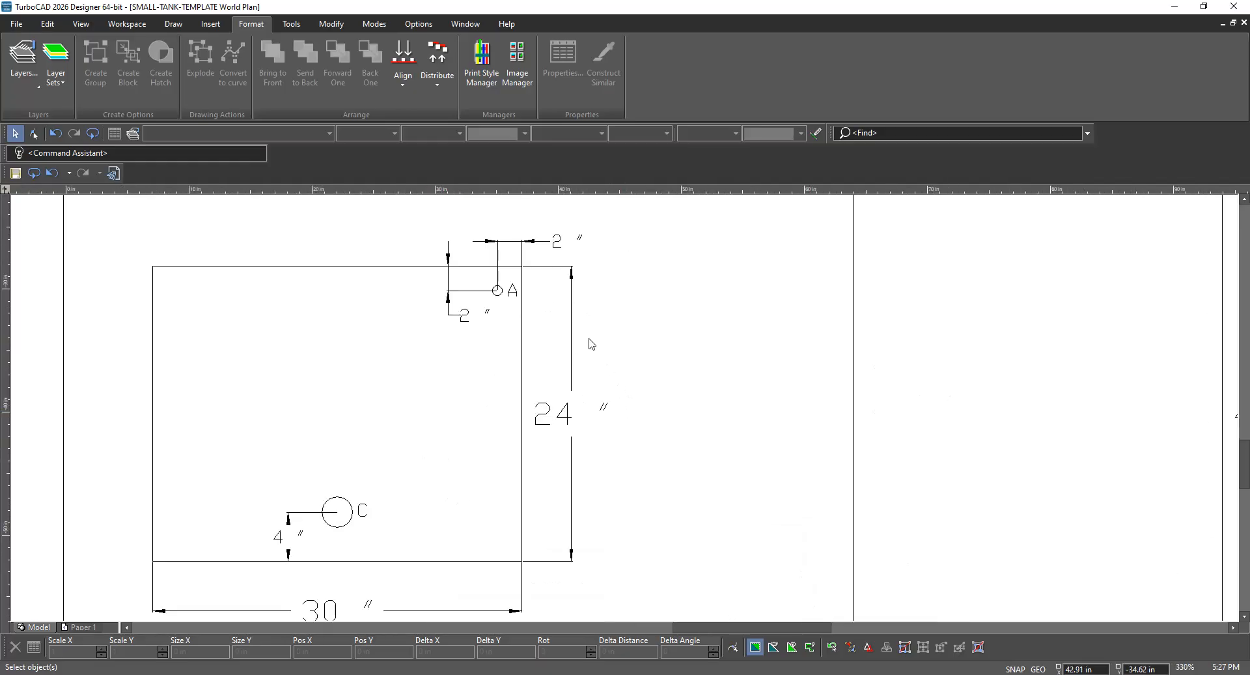
left_click(555, 256)
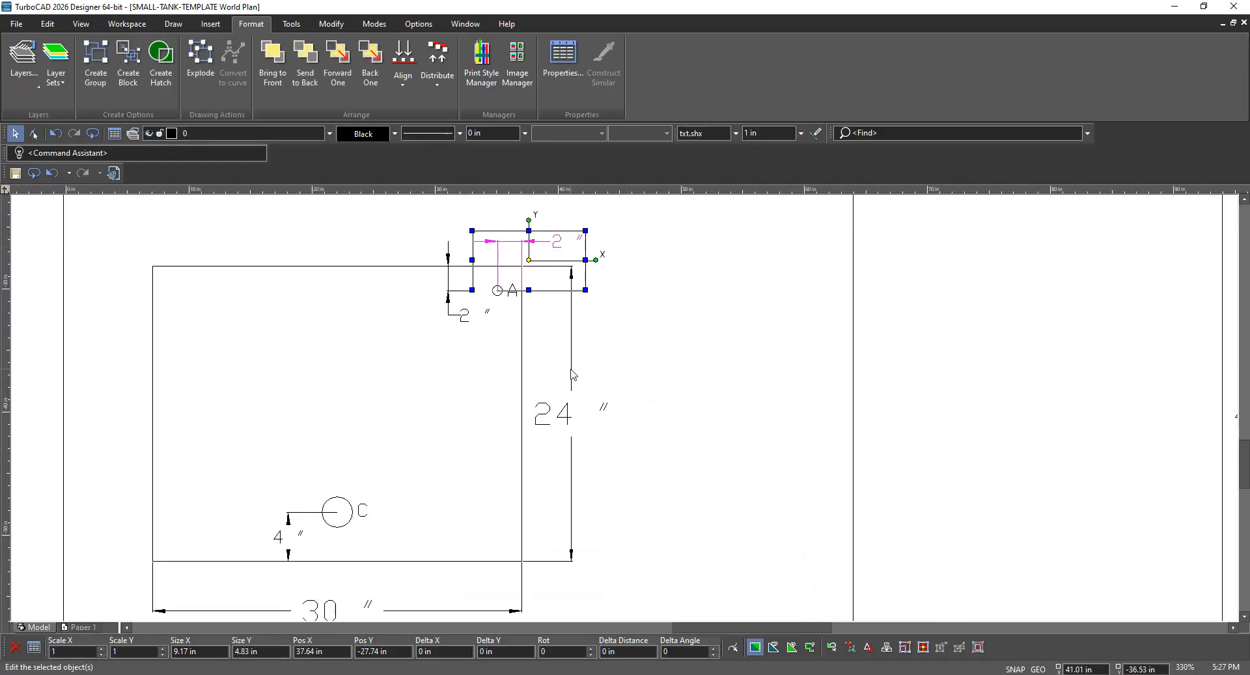
left_click(447, 324, "shift")
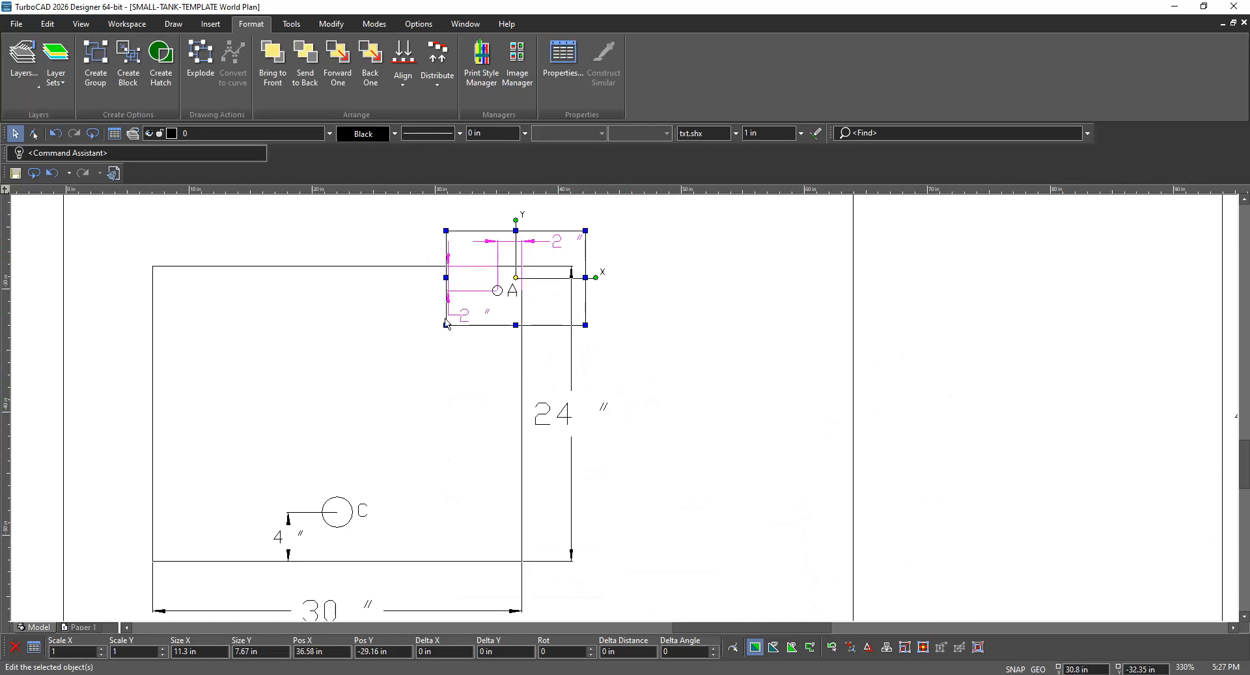
left_click(718, 384)
left_click(365, 514)
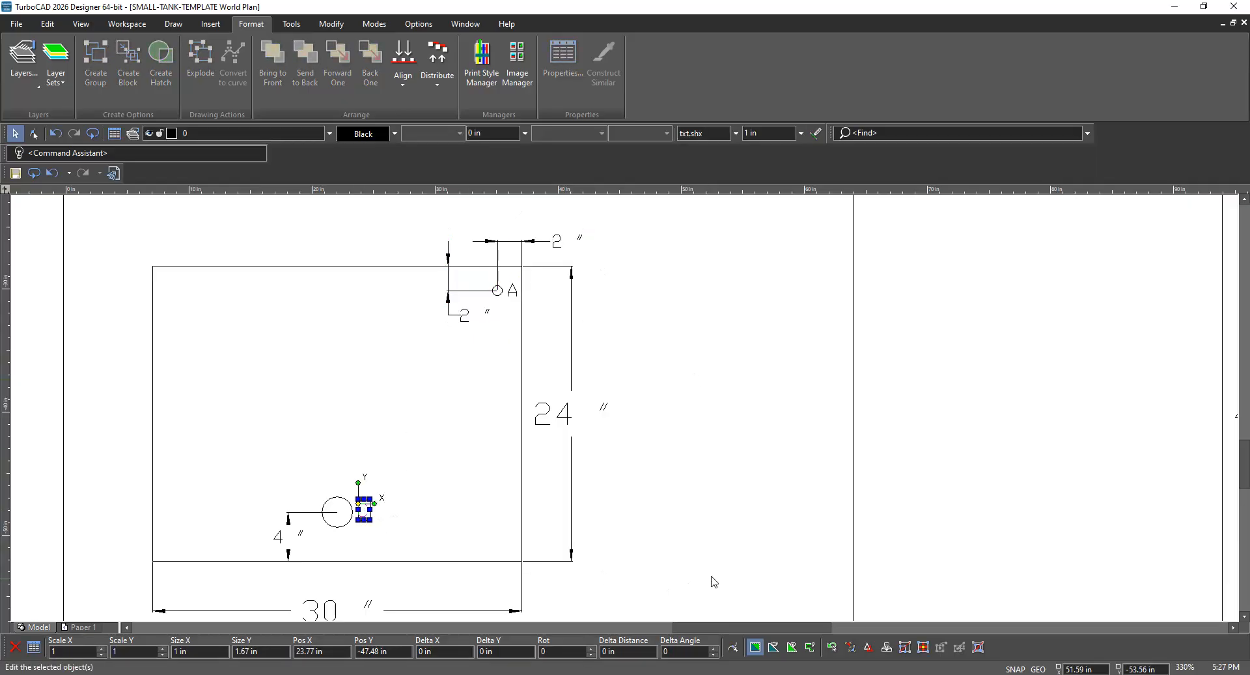
left_click(717, 543)
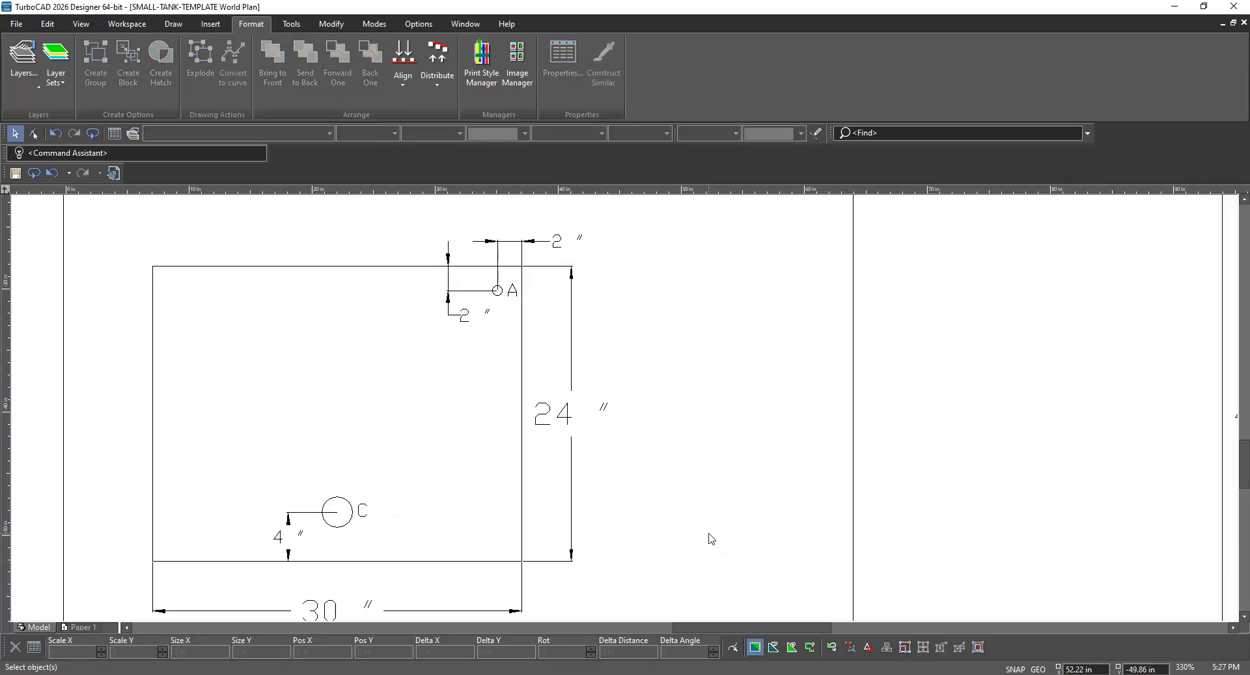
Set the text size of the overall width and height dimensions in the TOP, SIDE and END views to 1.5 in
left_click(576, 435)
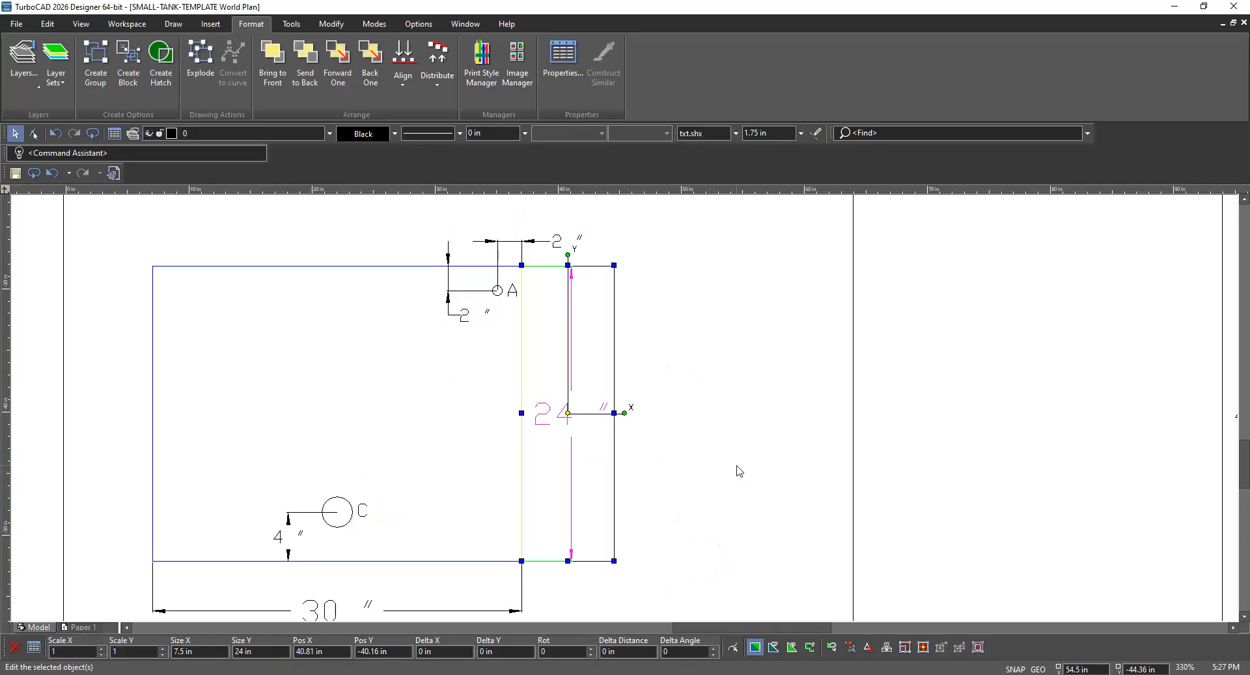
scroll(739, 474, "down", 2)
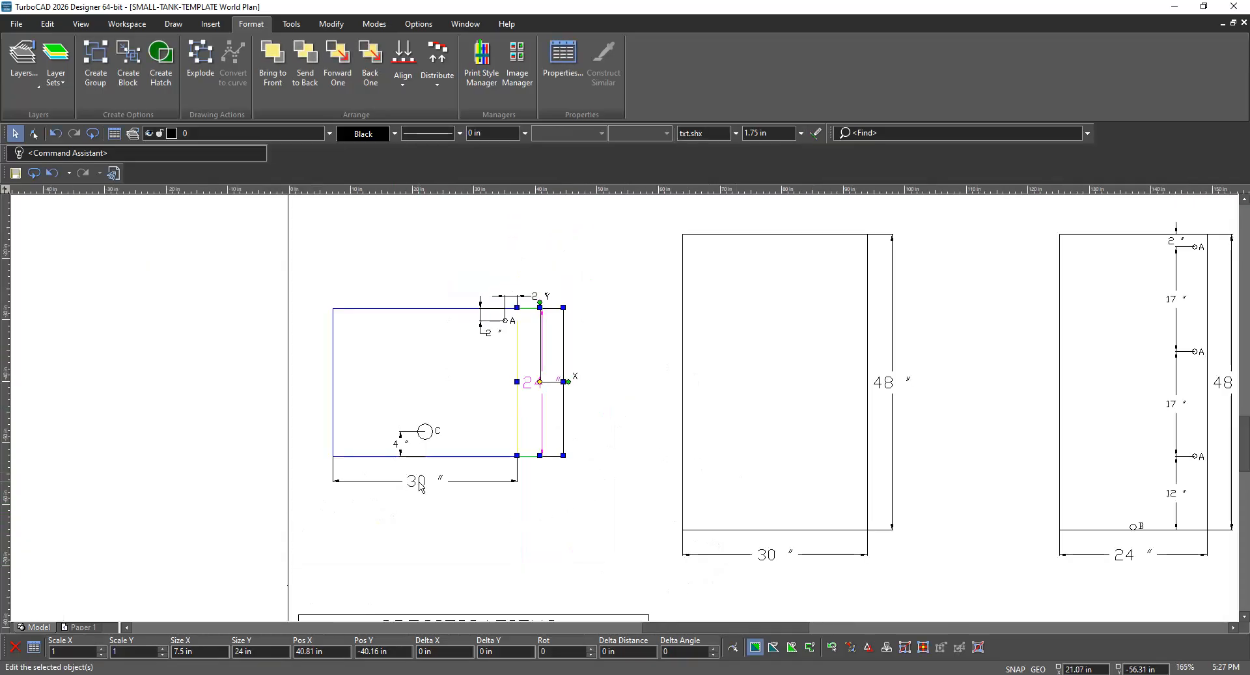
left_click(608, 413)
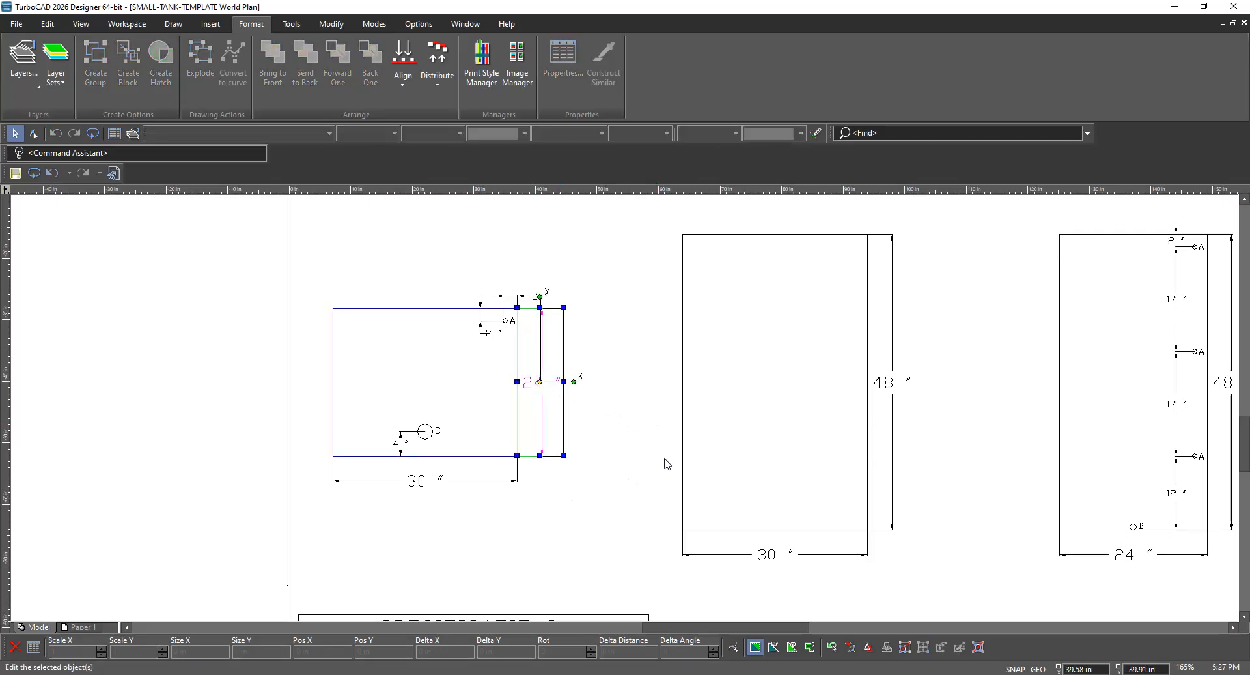
left_click(433, 485, "shift")
left_click(788, 555, "shift")
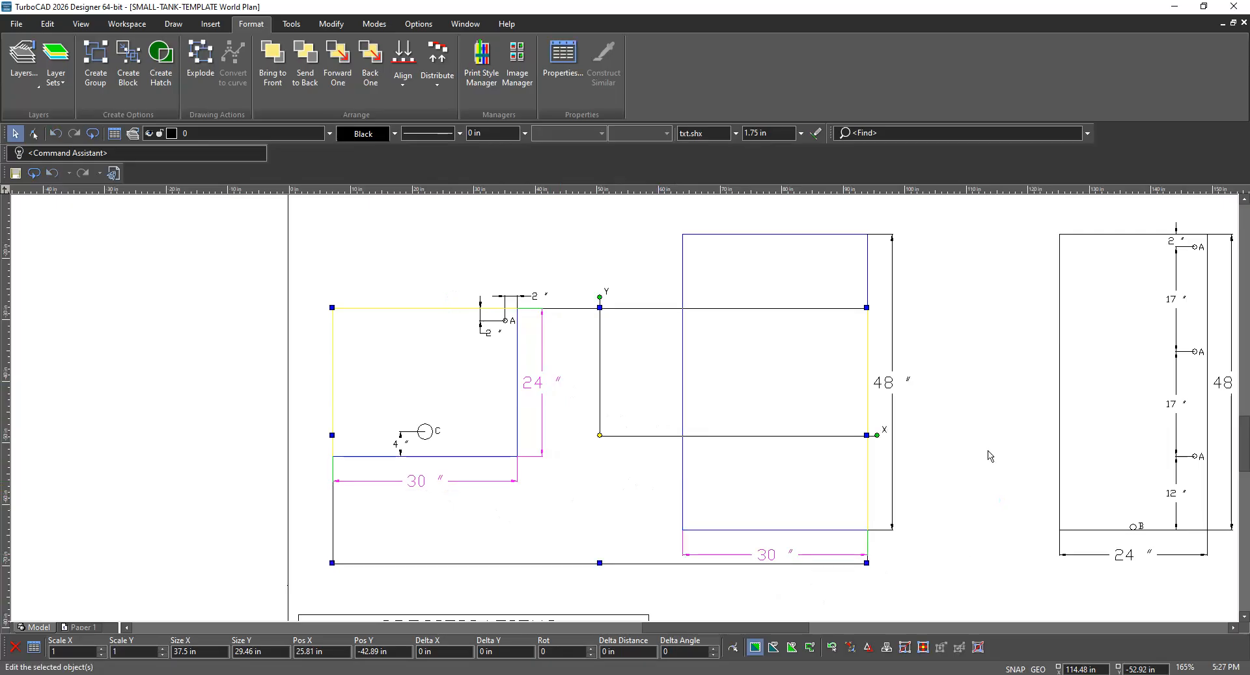
left_click(897, 383, "shift")
left_click(1232, 407, "shift")
left_click(1118, 555, "shift")
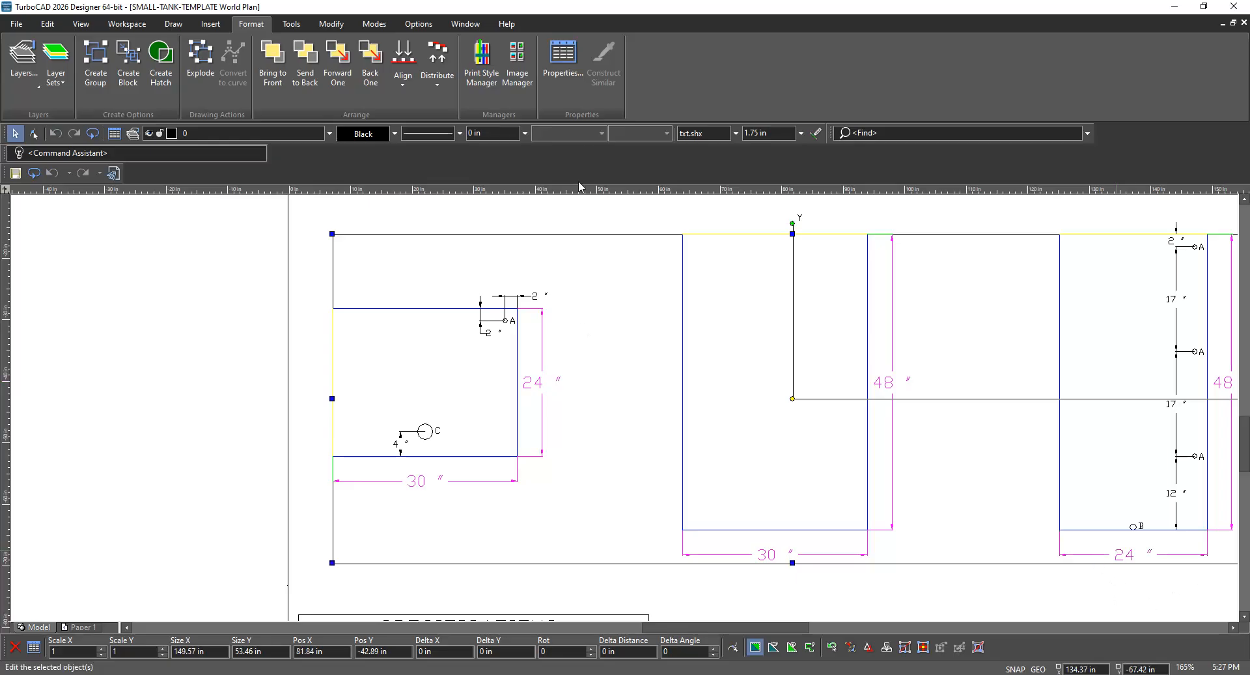
left_click(755, 133)
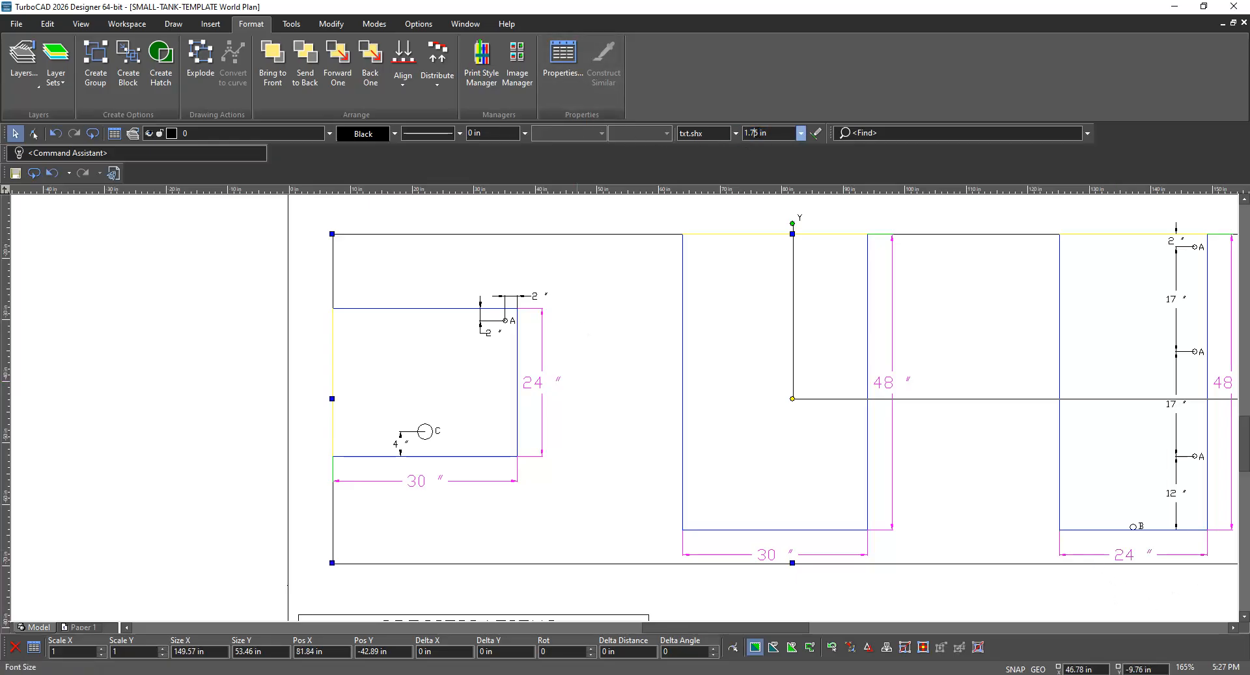
type("1.5")
key("Return")
left_click(934, 605)
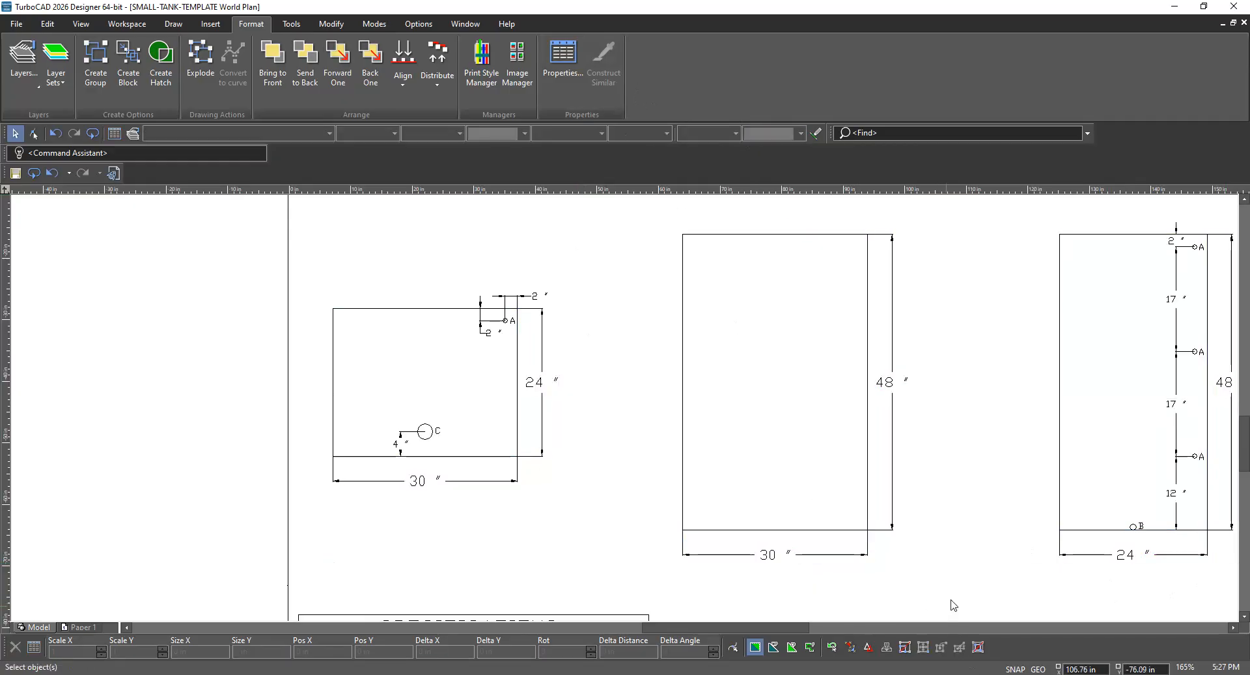
Examine the three dimensioned views together with the specifications, legend and title block
scroll(886, 441, "down", 1)
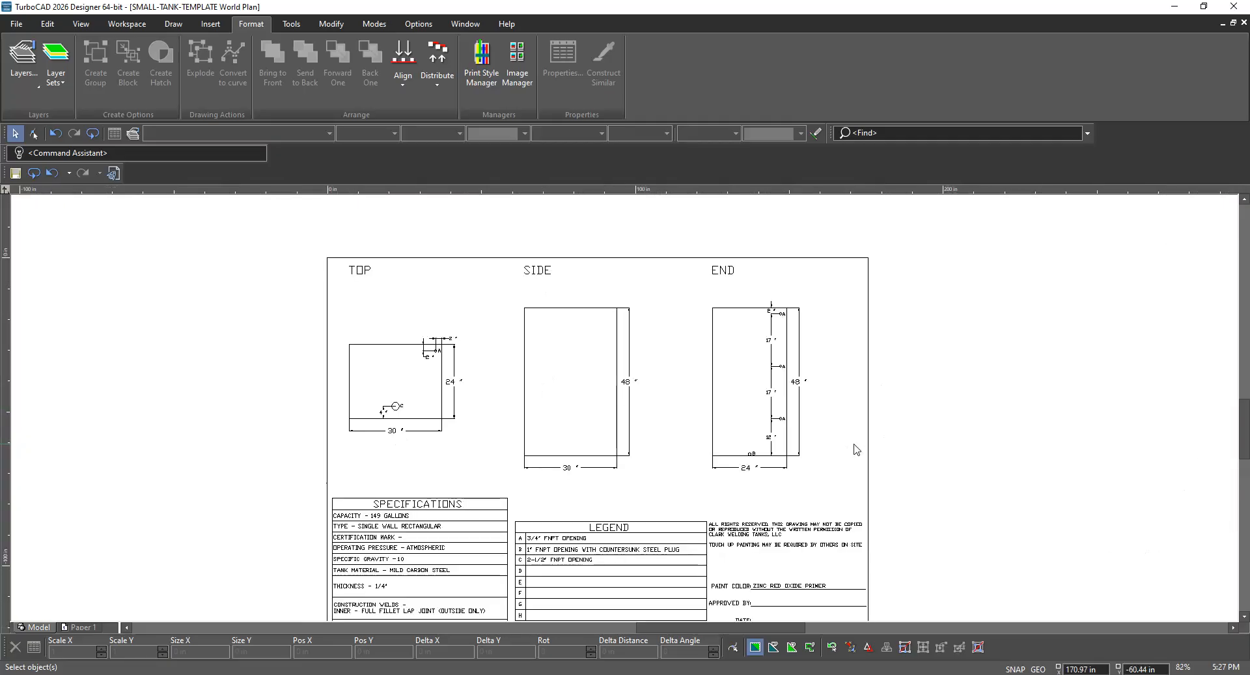
scroll(857, 449, "up", 1)
scroll(608, 413, "down", 1)
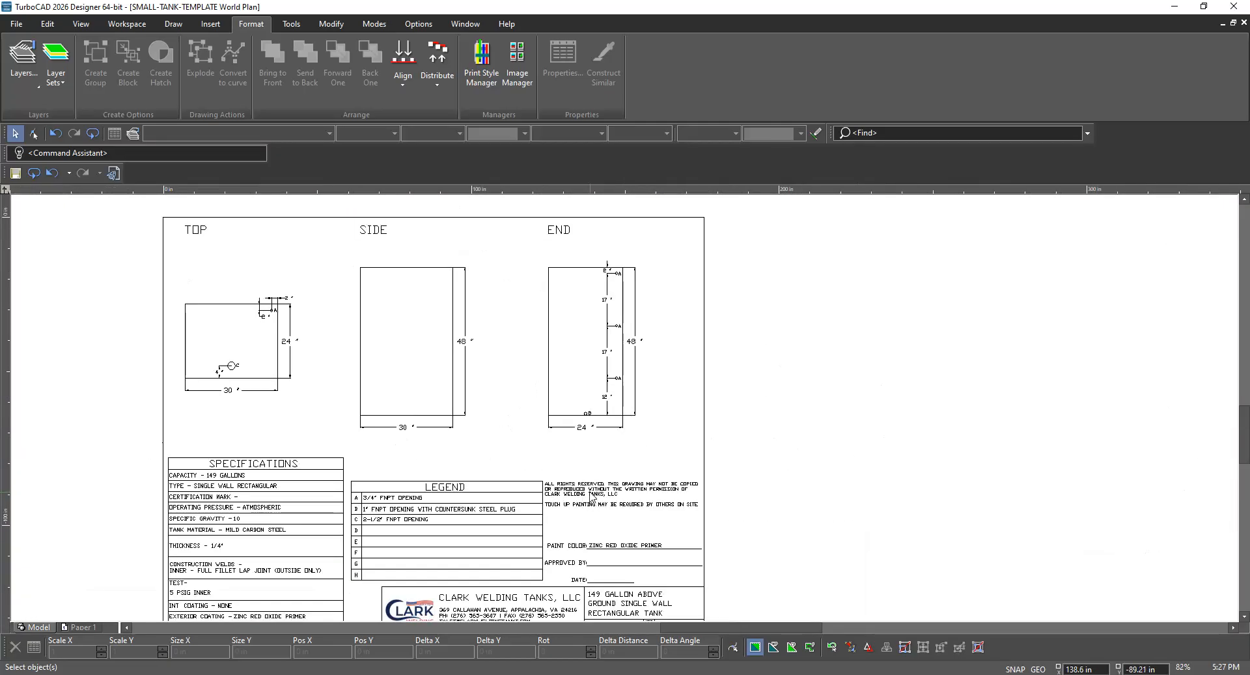
scroll(609, 393, "up", 1)
scroll(609, 391, "down", 1)
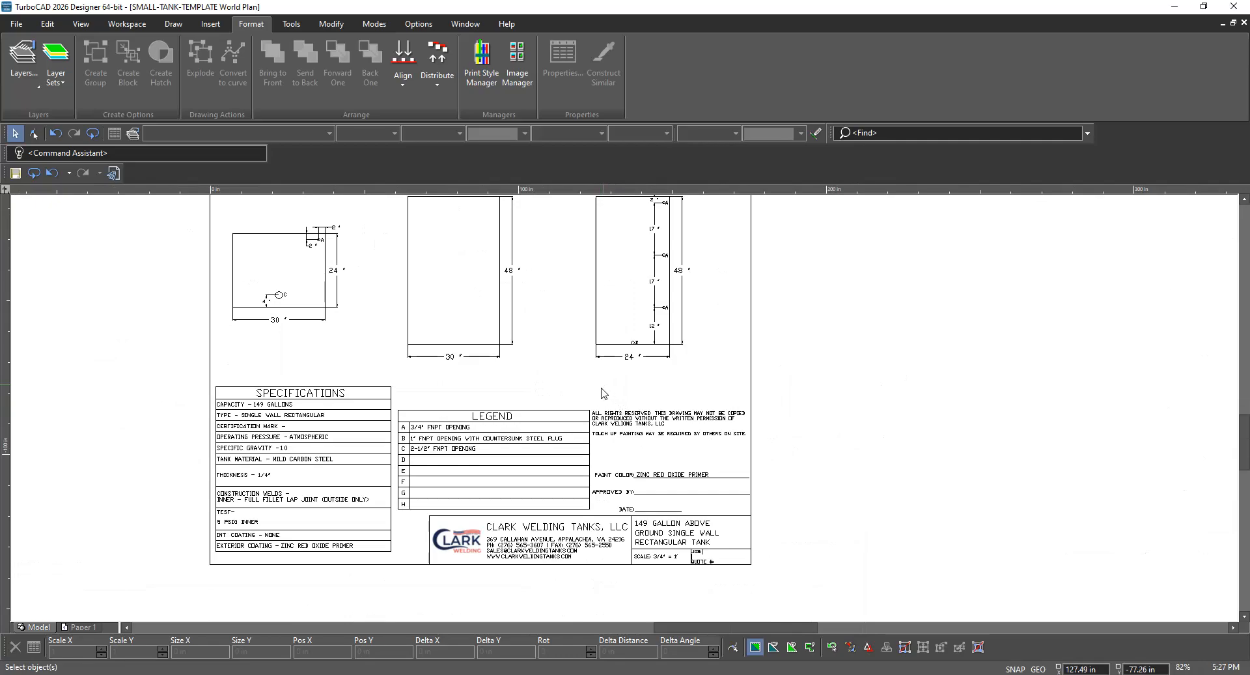
scroll(626, 413, "up", 1)
scroll(626, 413, "down", 1)
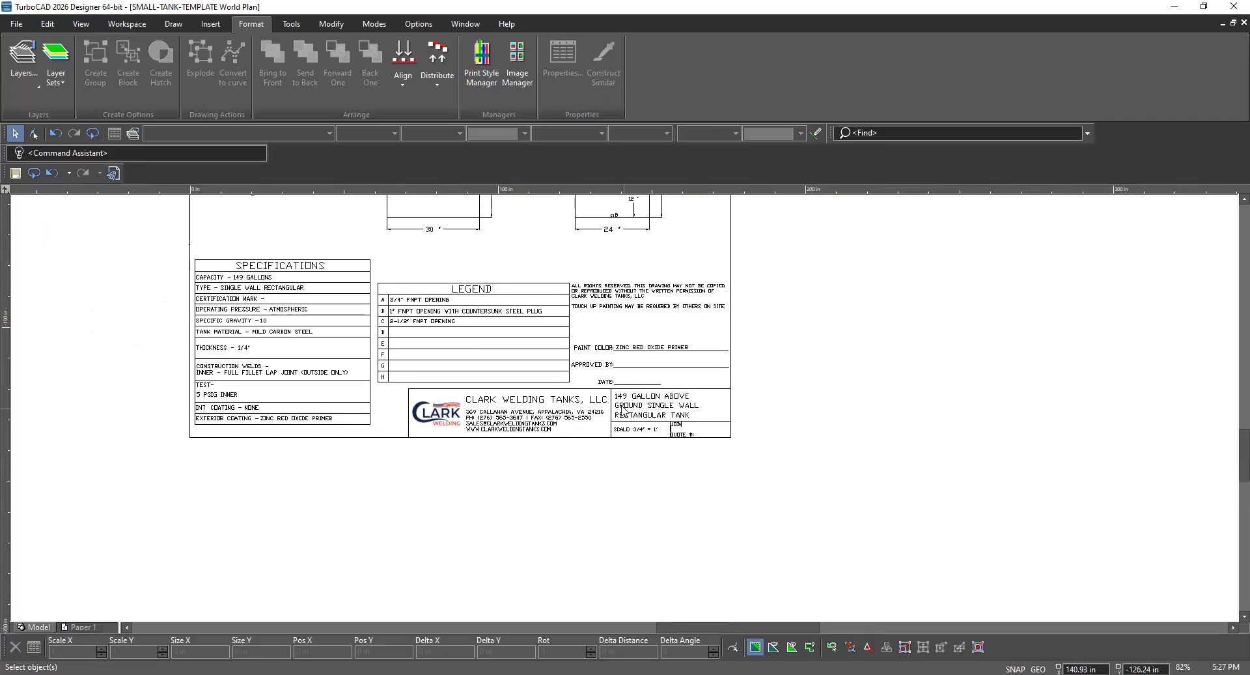
scroll(625, 413, "down", 1)
scroll(626, 407, "up", 1)
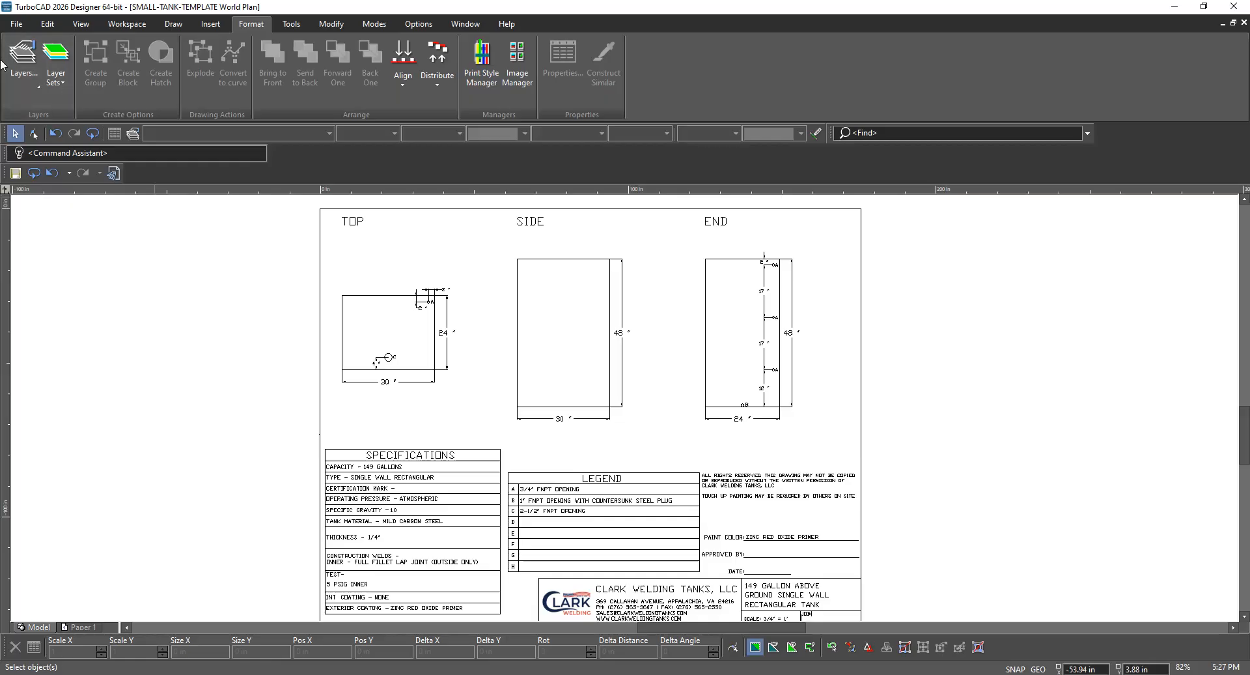
Save the tank drawing under its existing file name
left_click(16, 25)
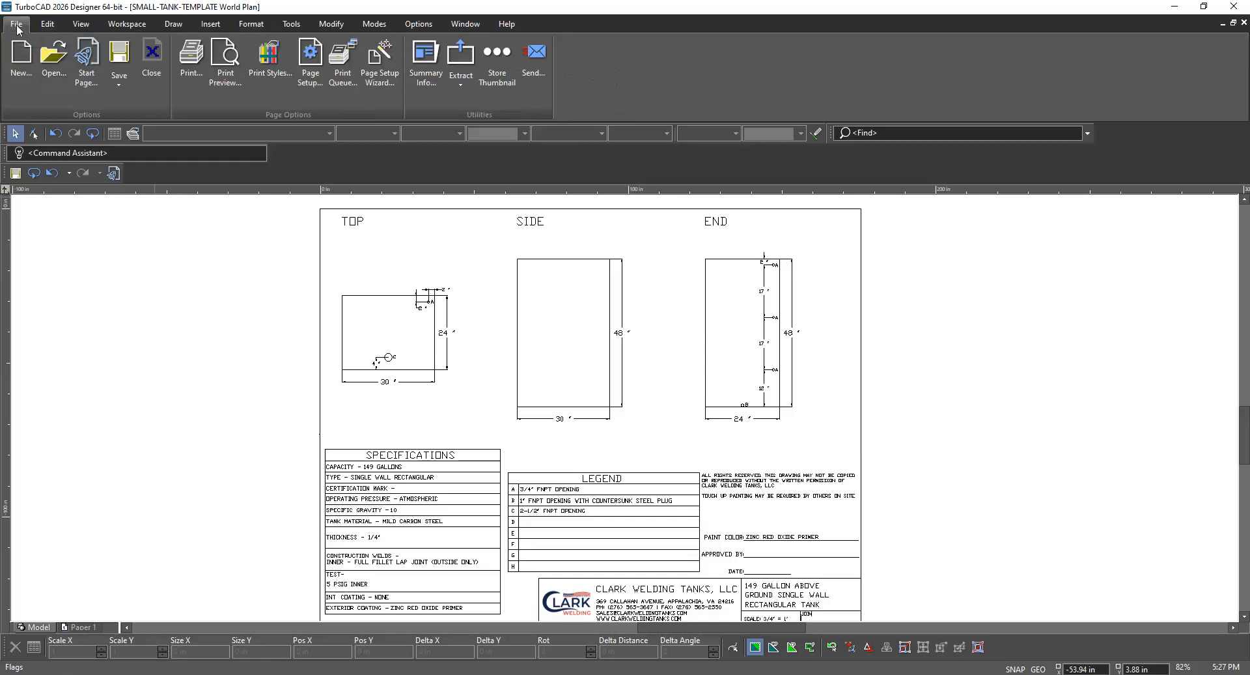
left_click(121, 55)
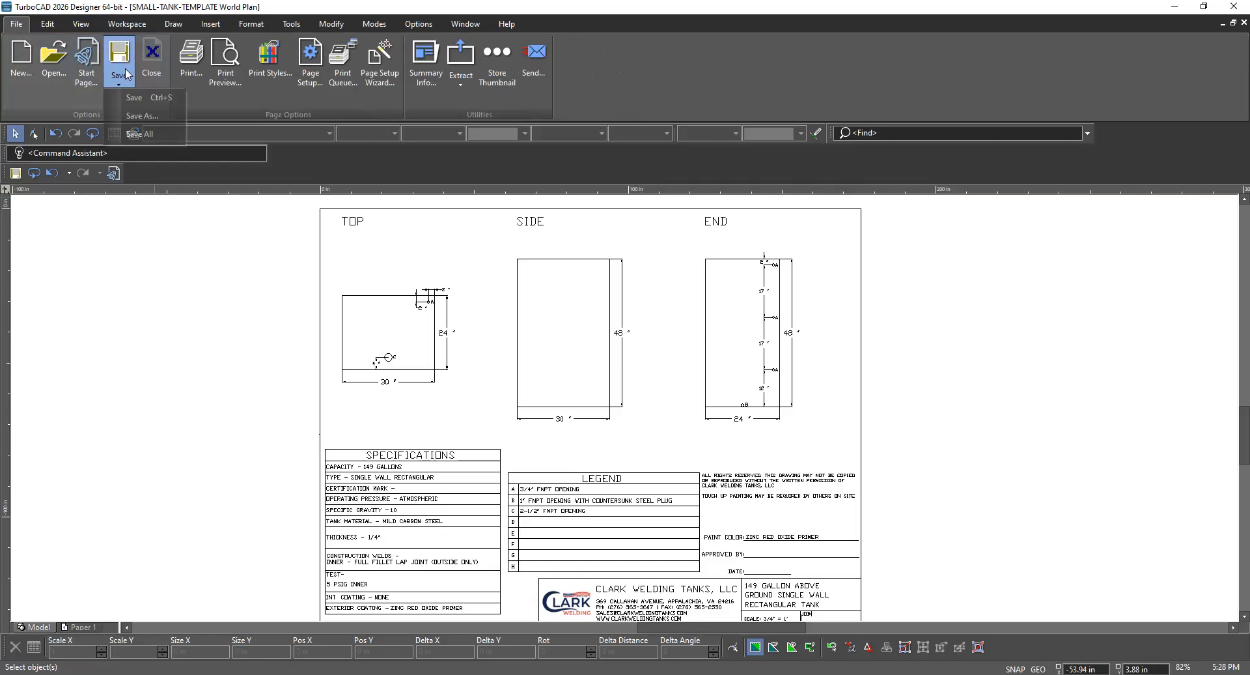
left_click(136, 97)
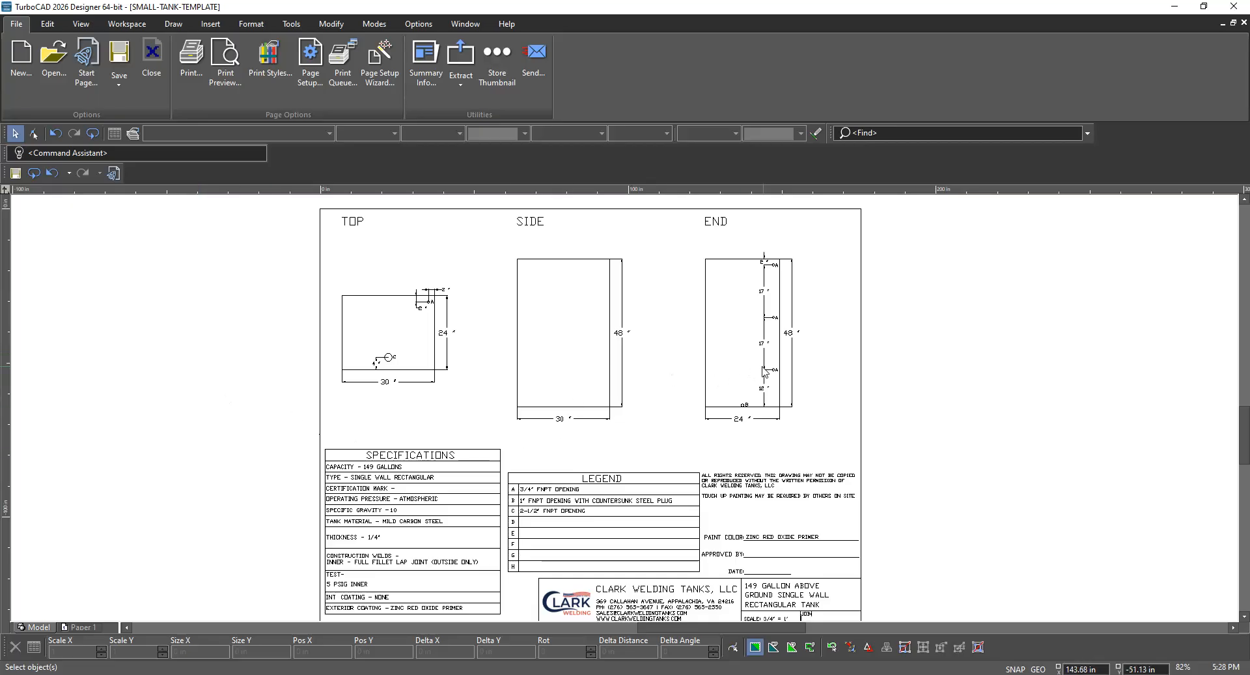
Delete the overall width dimension below the END view
scroll(627, 413, "up", 2)
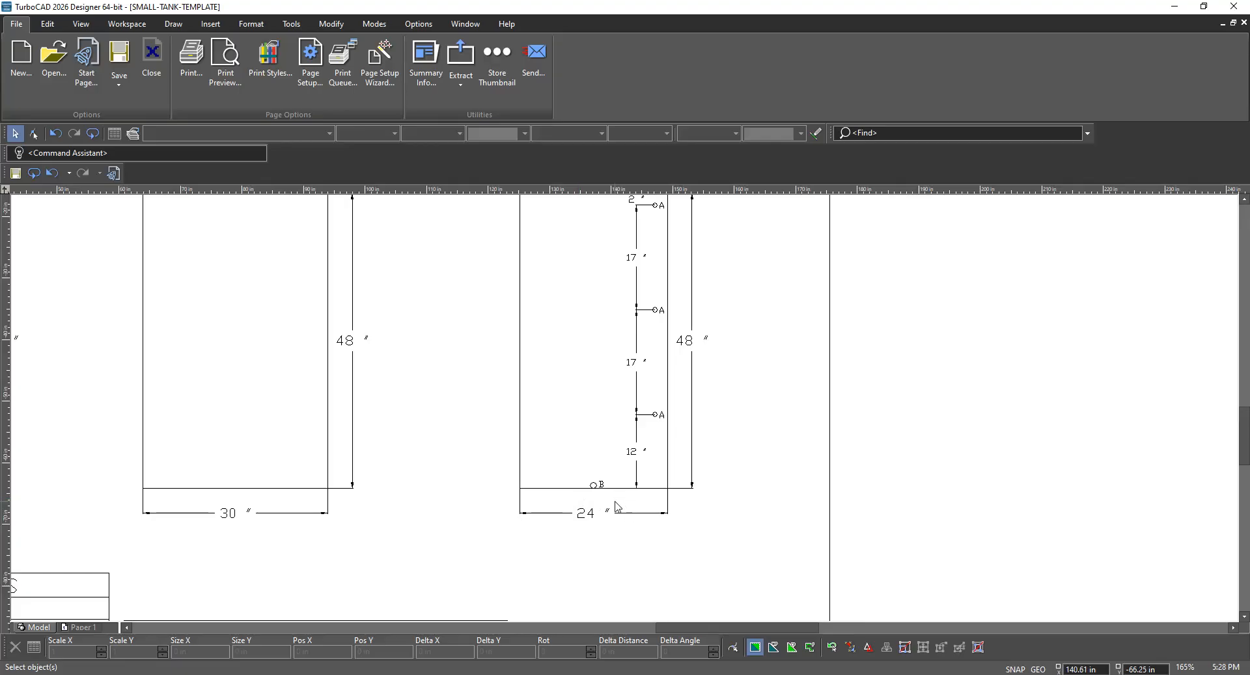
scroll(618, 505, "down", 2)
scroll(627, 414, "up", 2)
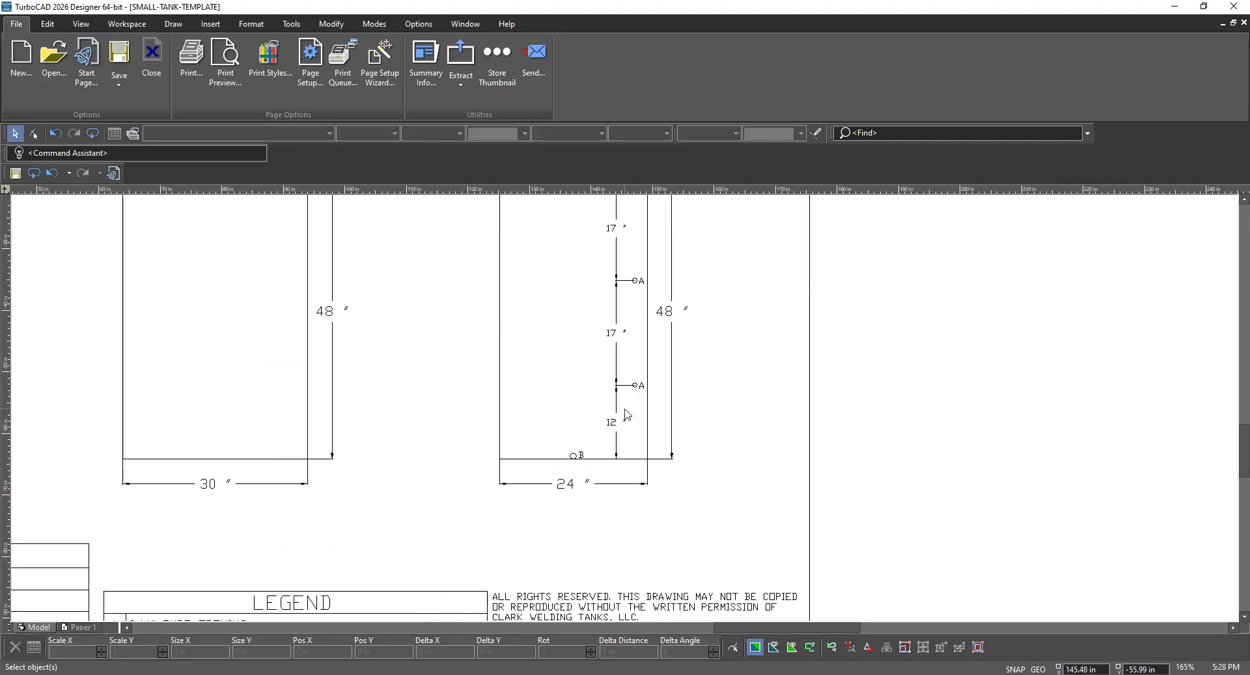
left_click(557, 485)
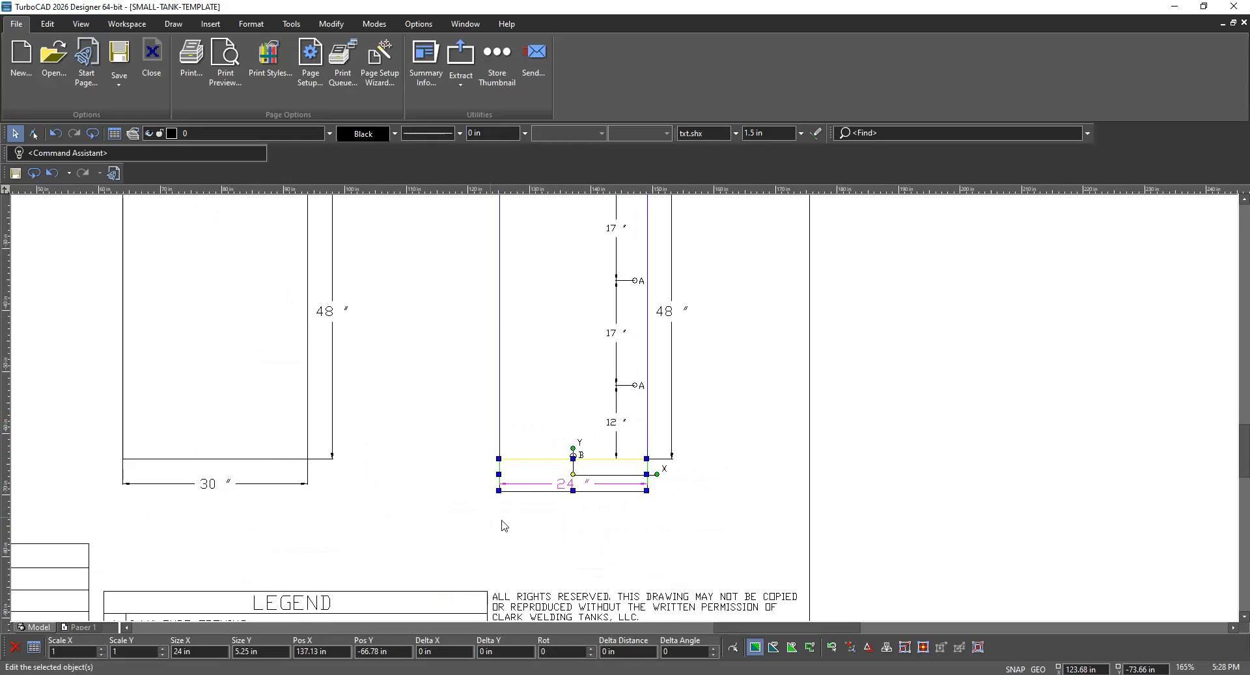
left_click(560, 521)
scroll(625, 413, "down", 2)
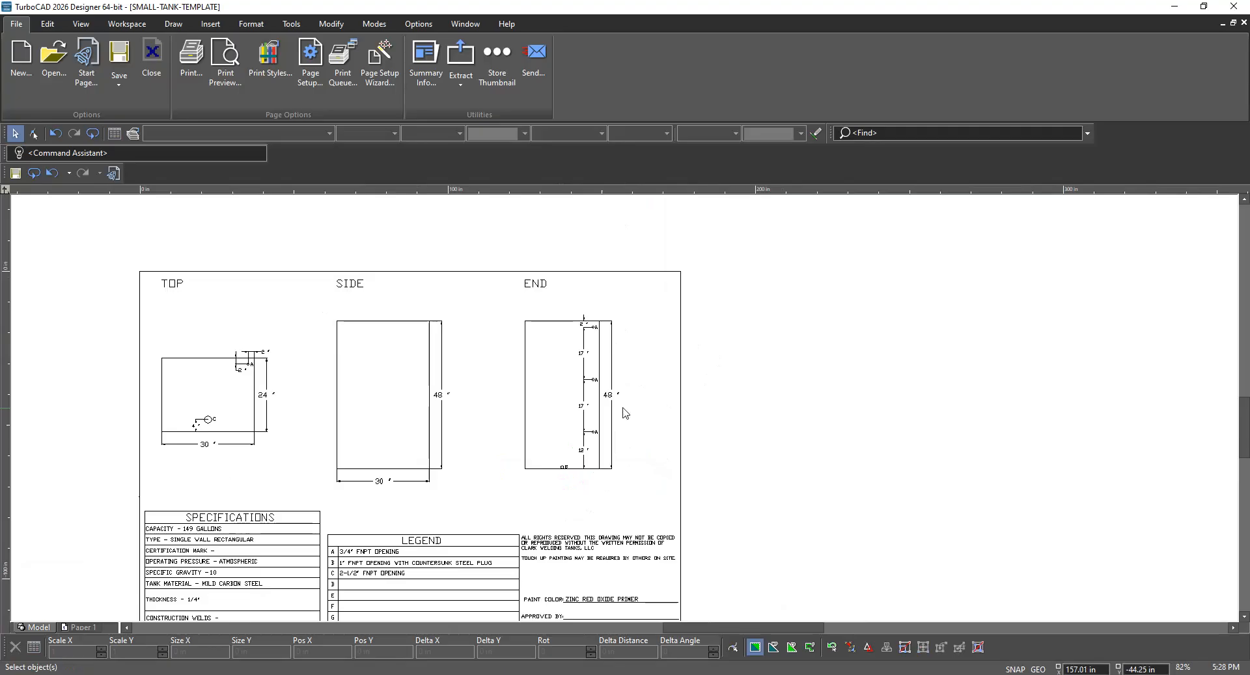
Add a Smart dimension for the END view's overall width above its upper edge, with a 4 in offset length
scroll(625, 413, "up", 2)
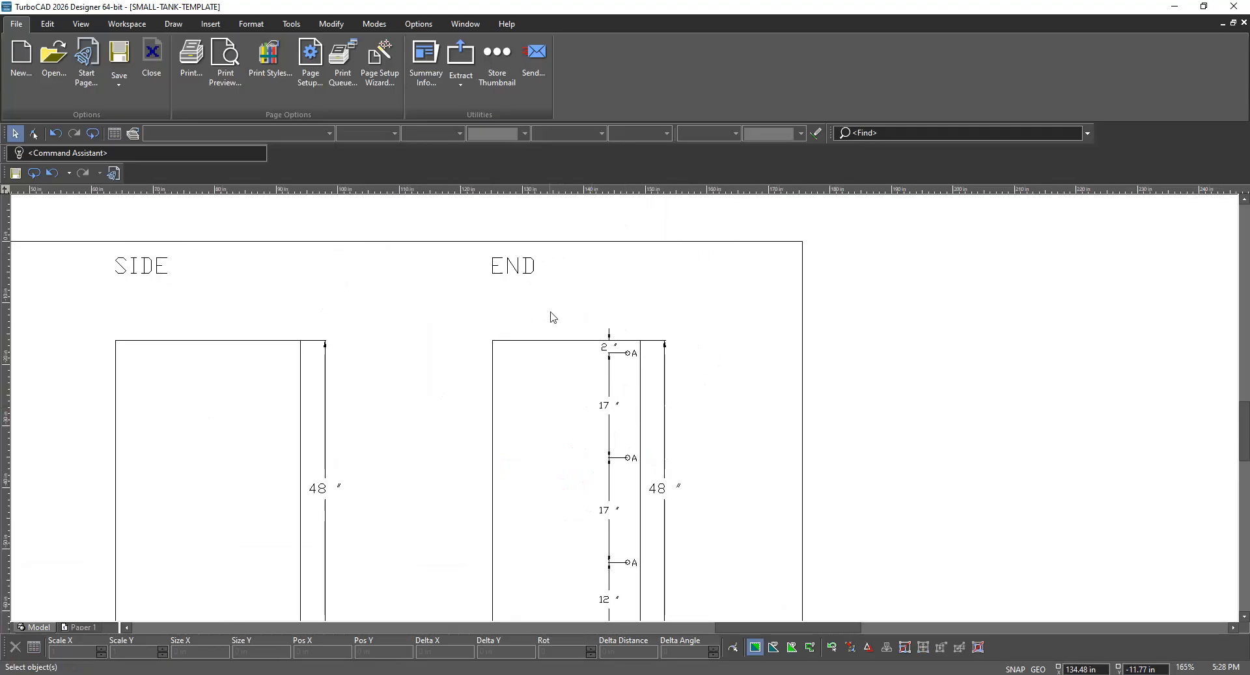
left_click(49, 25)
left_click(250, 26)
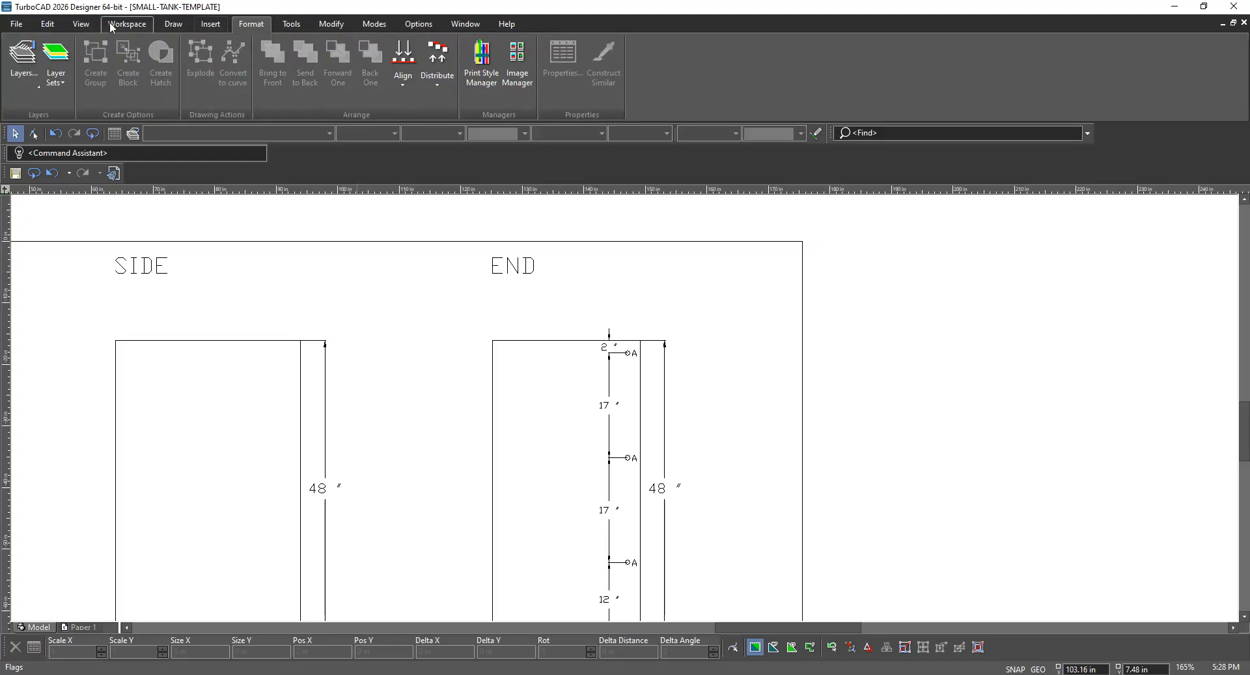
left_click(173, 23)
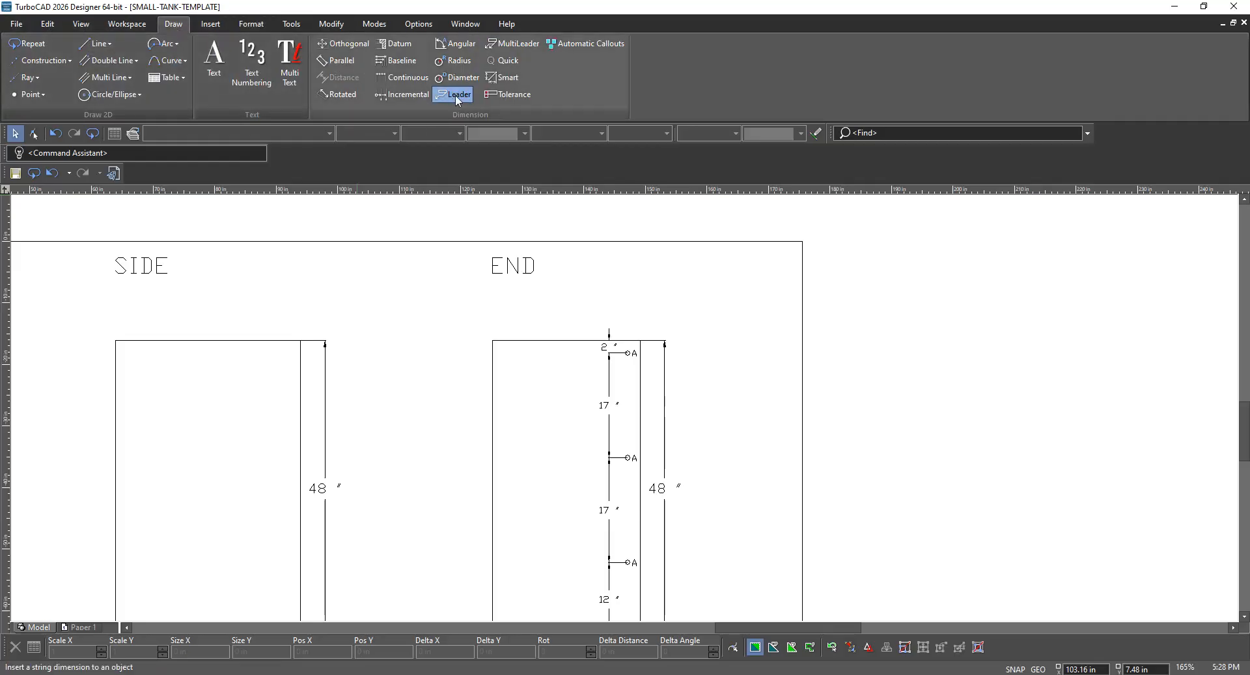
left_click(512, 79)
left_click(553, 340)
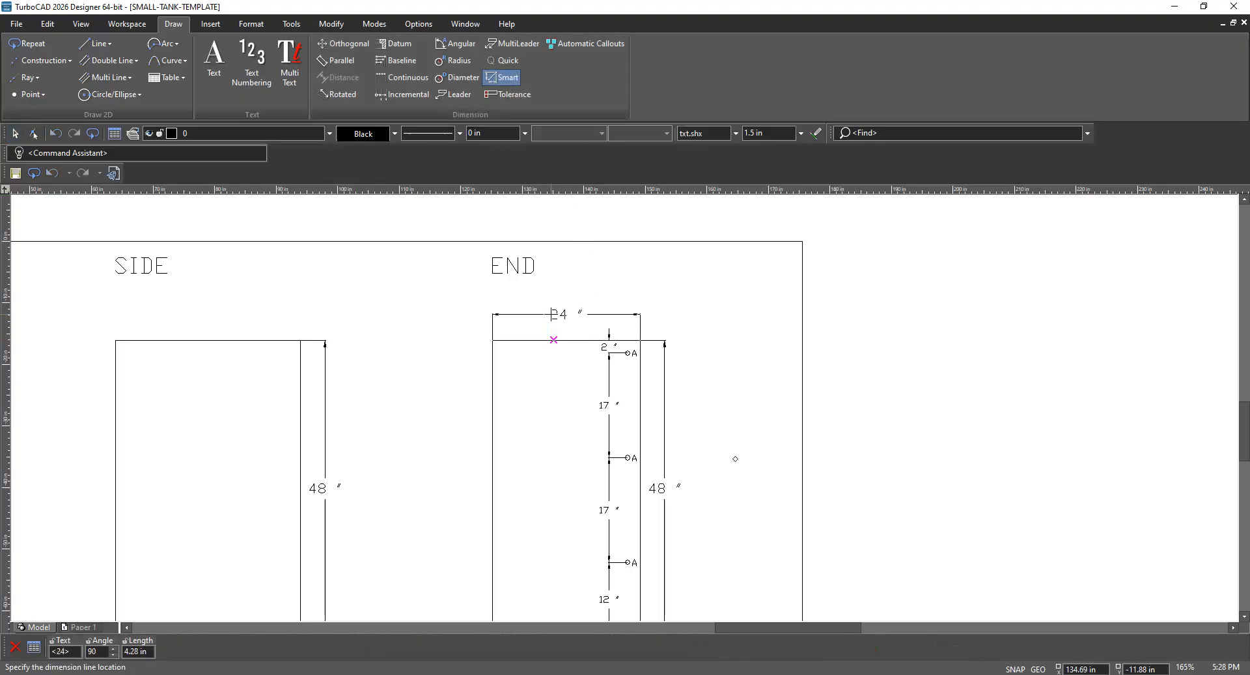
key("Tab")
key("Tab")
key("Tab")
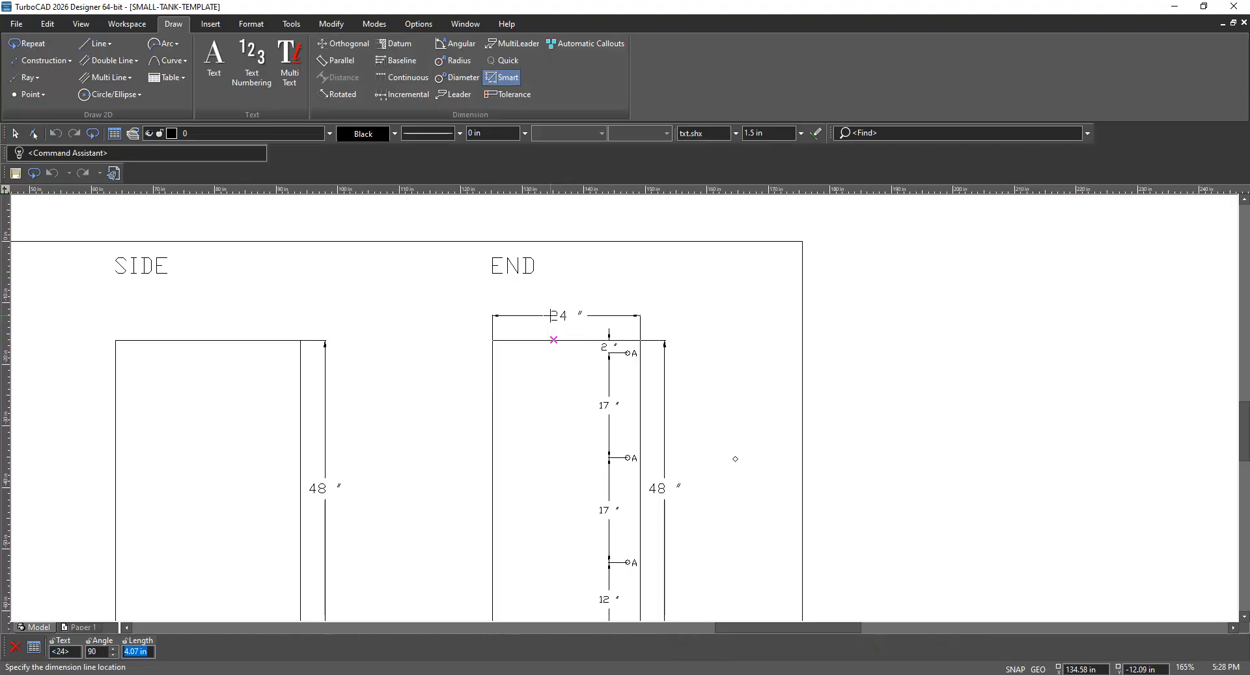
type("4")
key("Return")
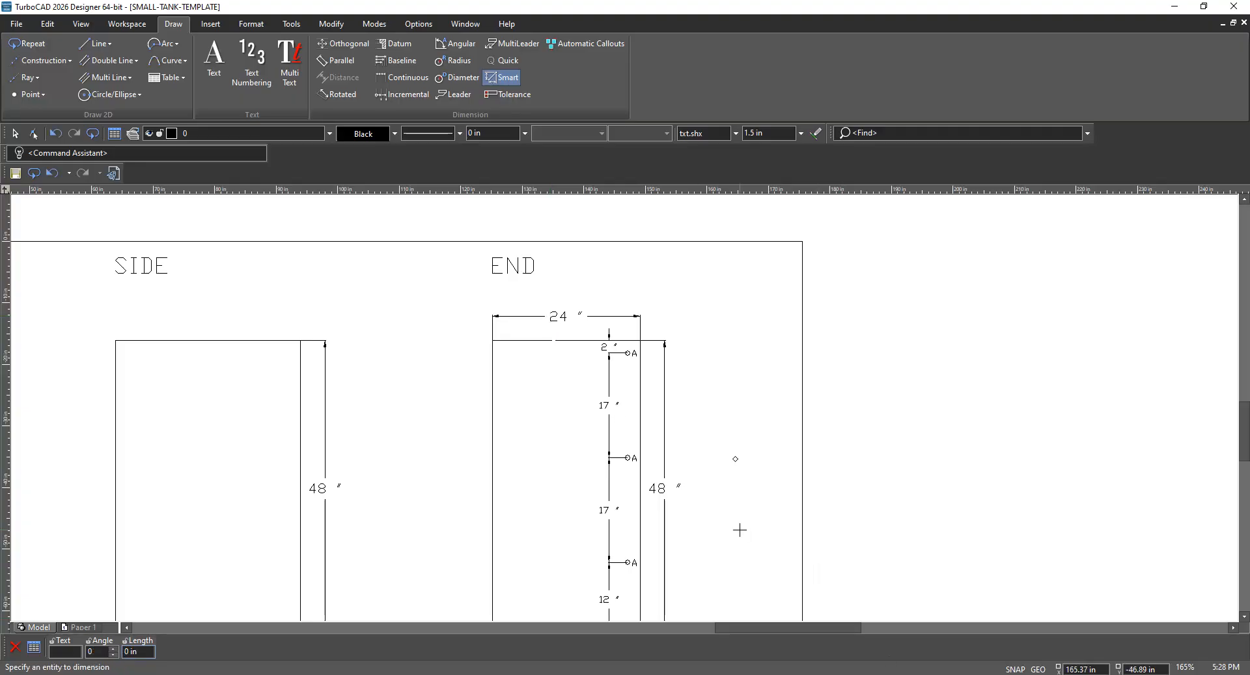
Move the END view rectangle with its holes, labels and dimensions straight down by about 4 in
scroll(738, 530, "down", 1)
scroll(585, 467, "up", 1)
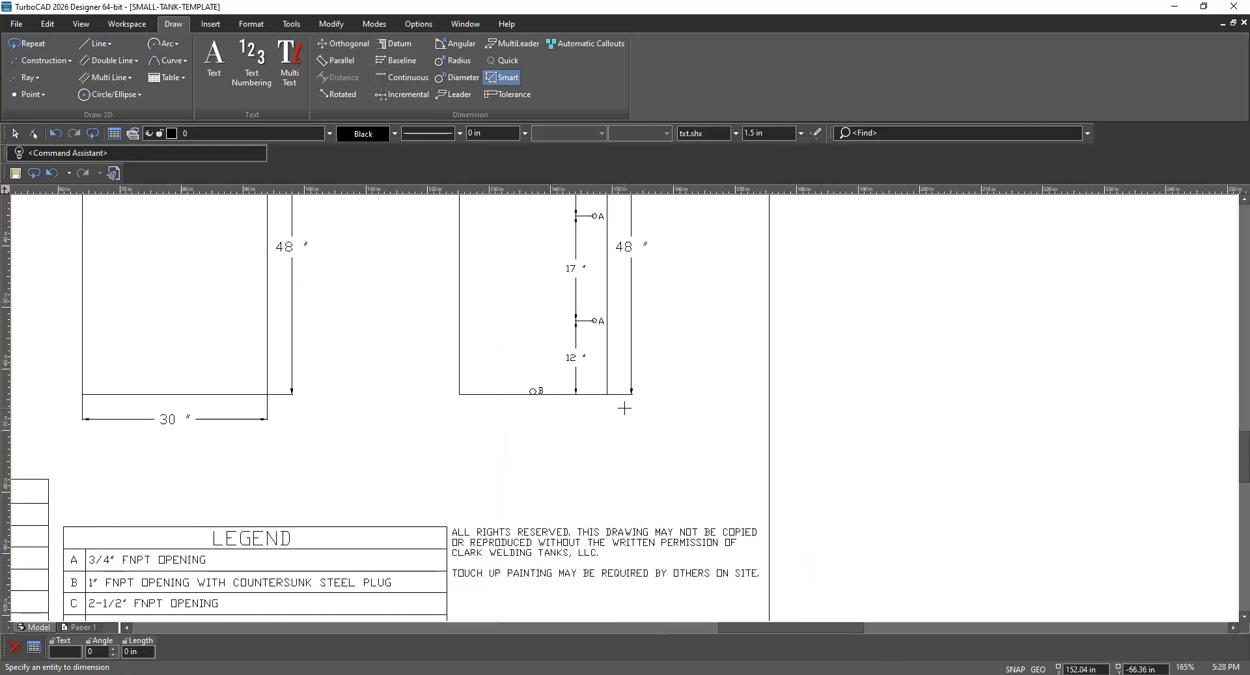
scroll(625, 406, "down", 1)
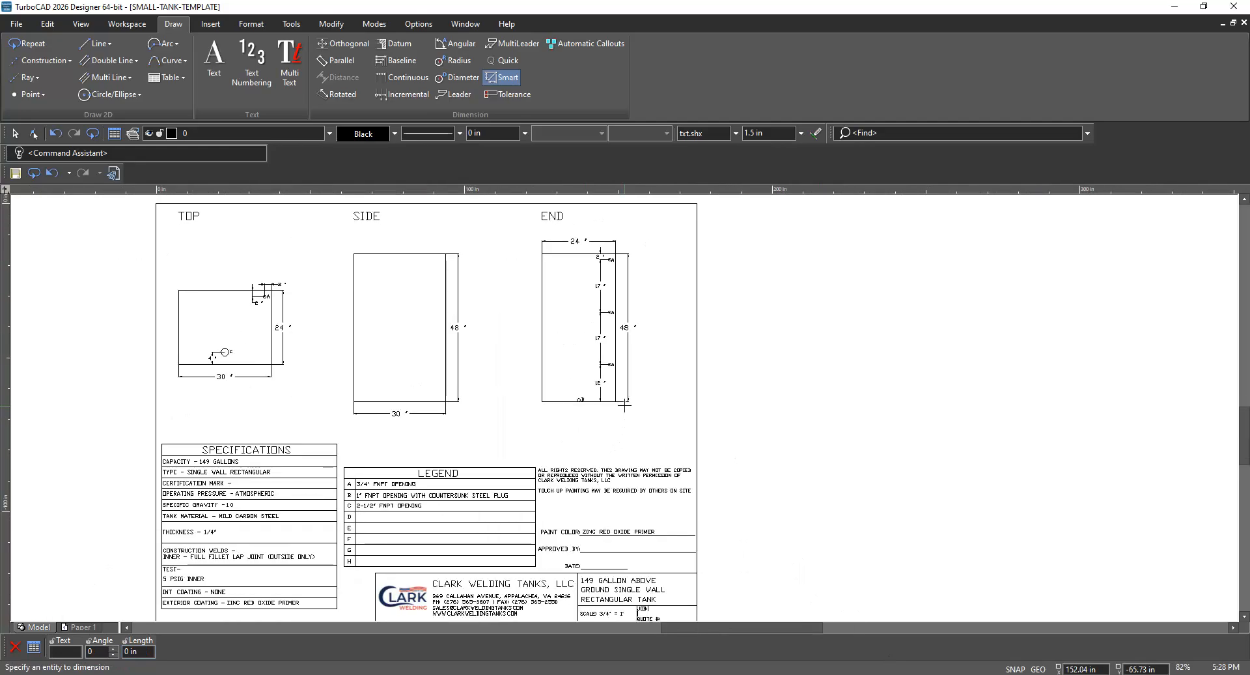
left_click(15, 135)
left_click_drag(522, 231, 655, 429)
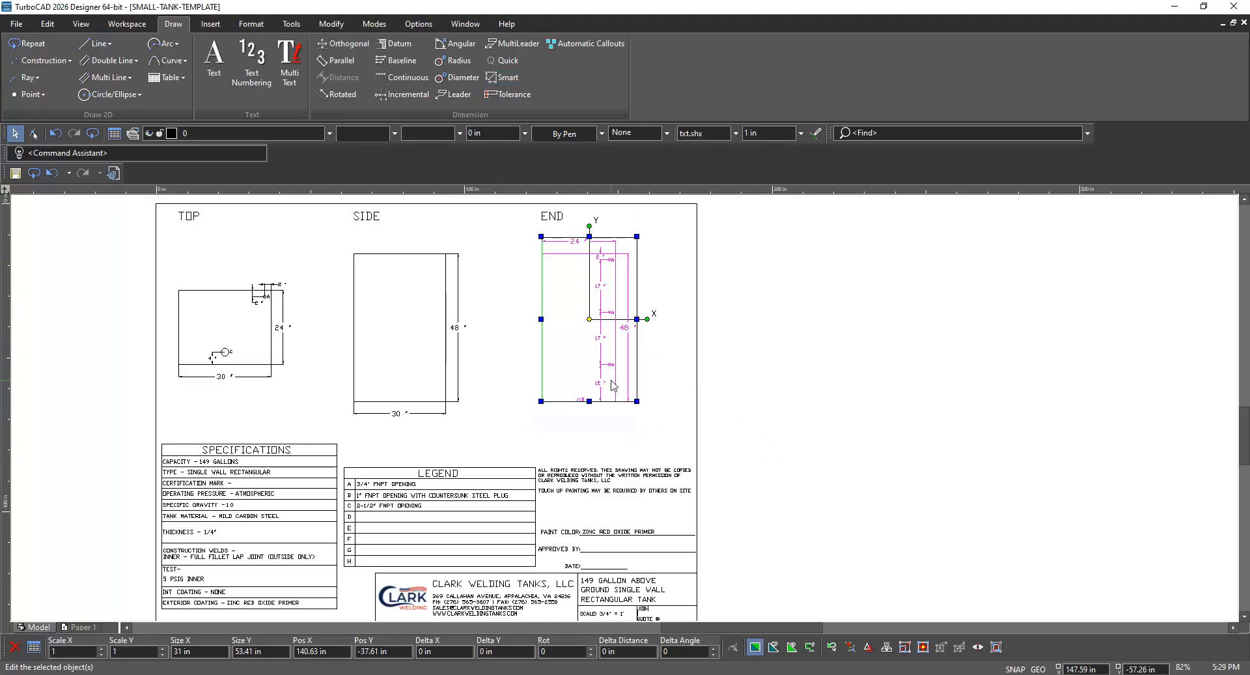
left_click_drag(579, 377, 582, 395)
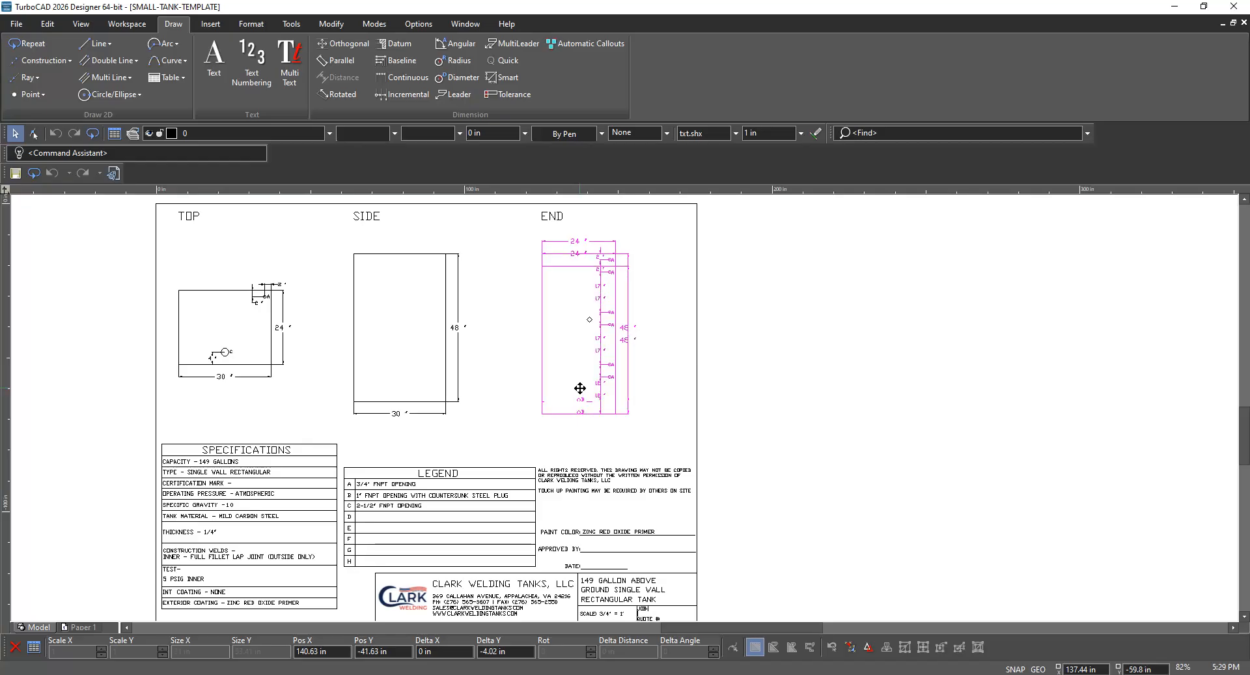
left_click(495, 420)
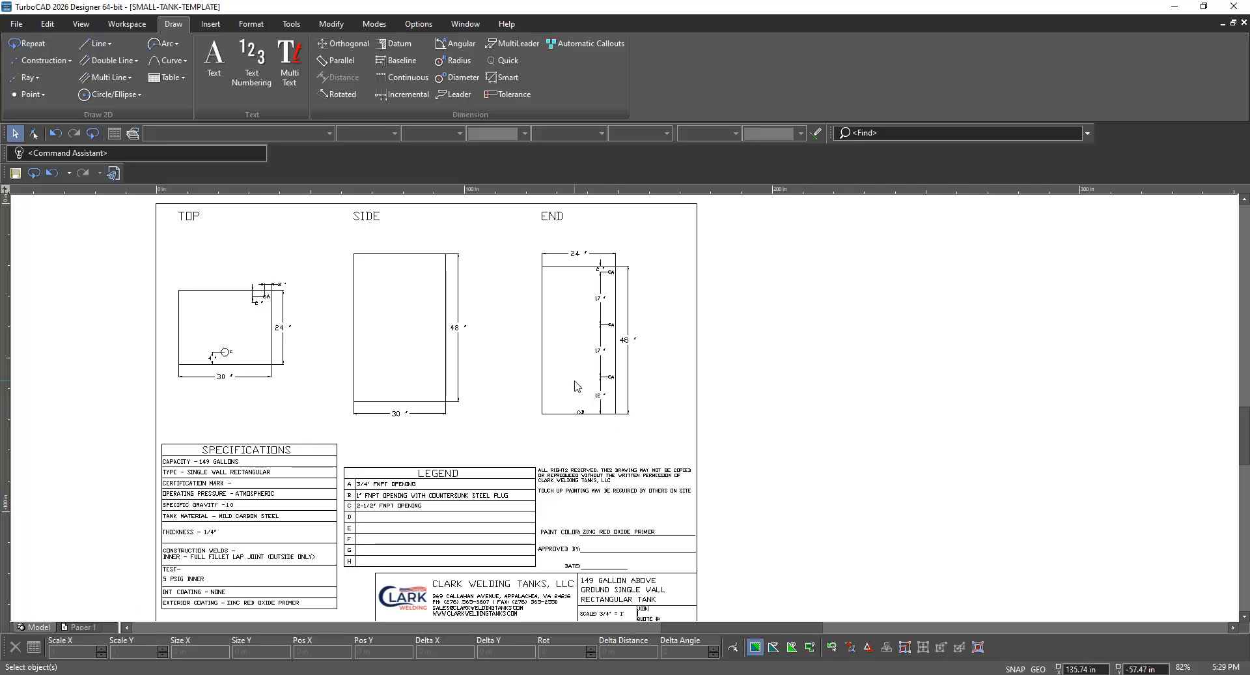
scroll(577, 417, "up", 3)
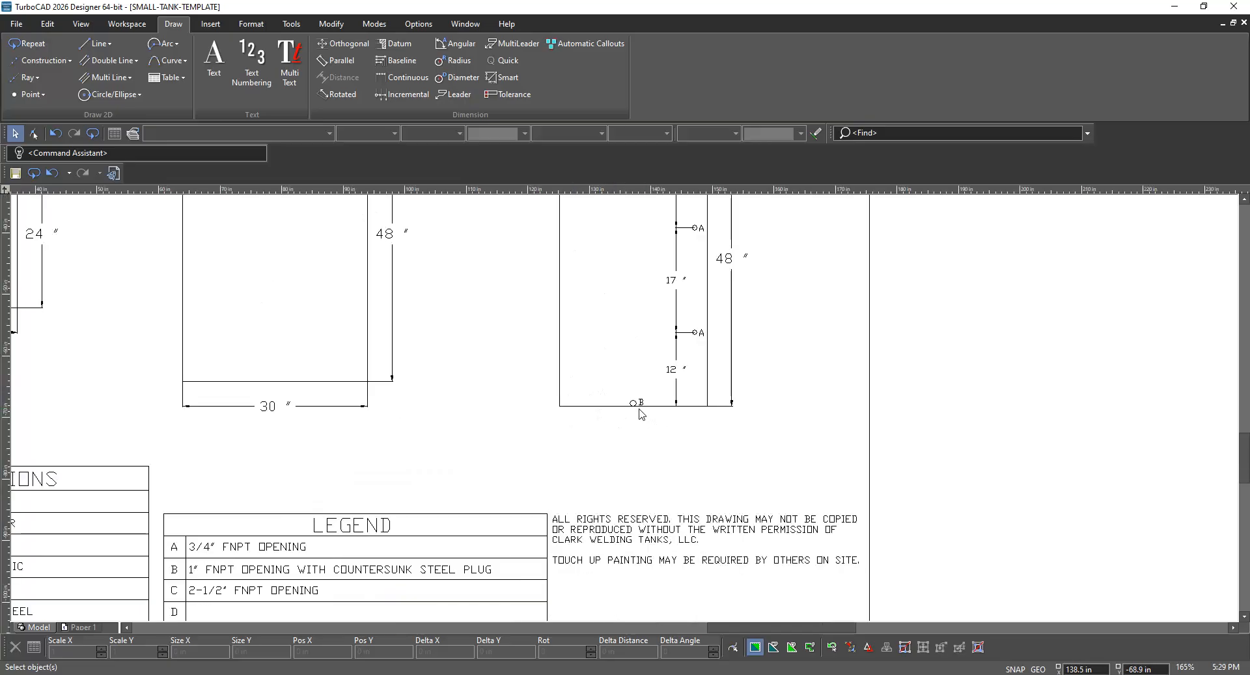
scroll(643, 415, "up", 6)
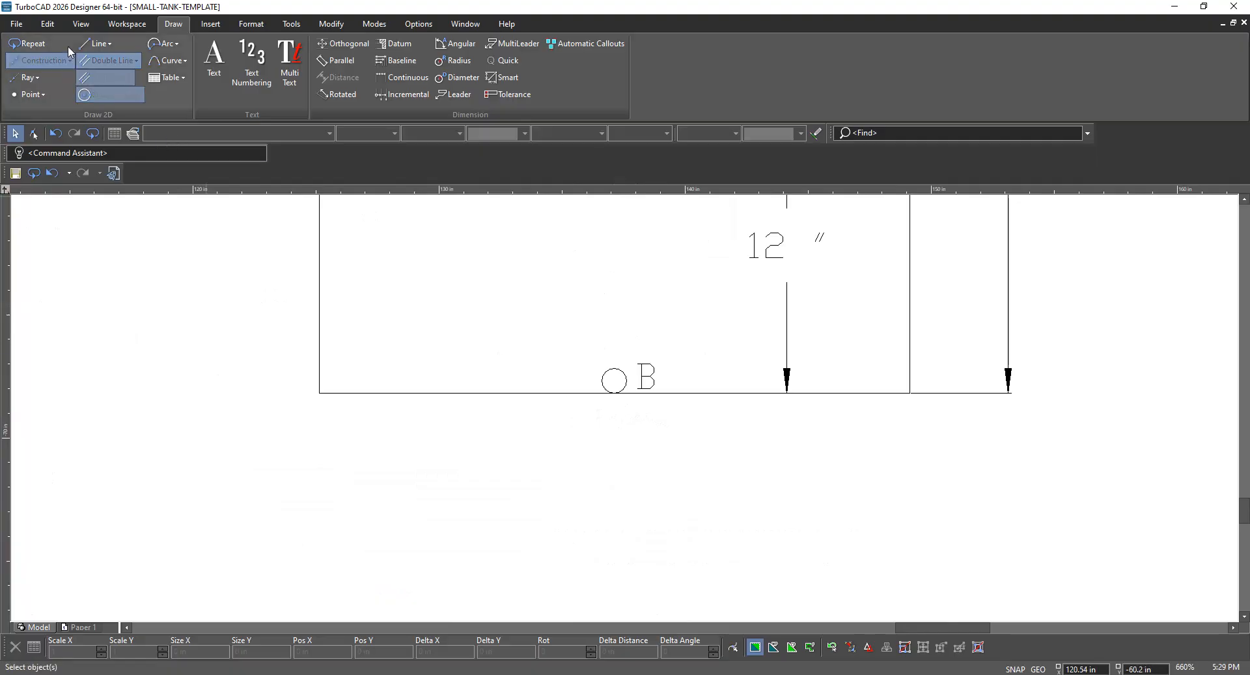
left_click(109, 44)
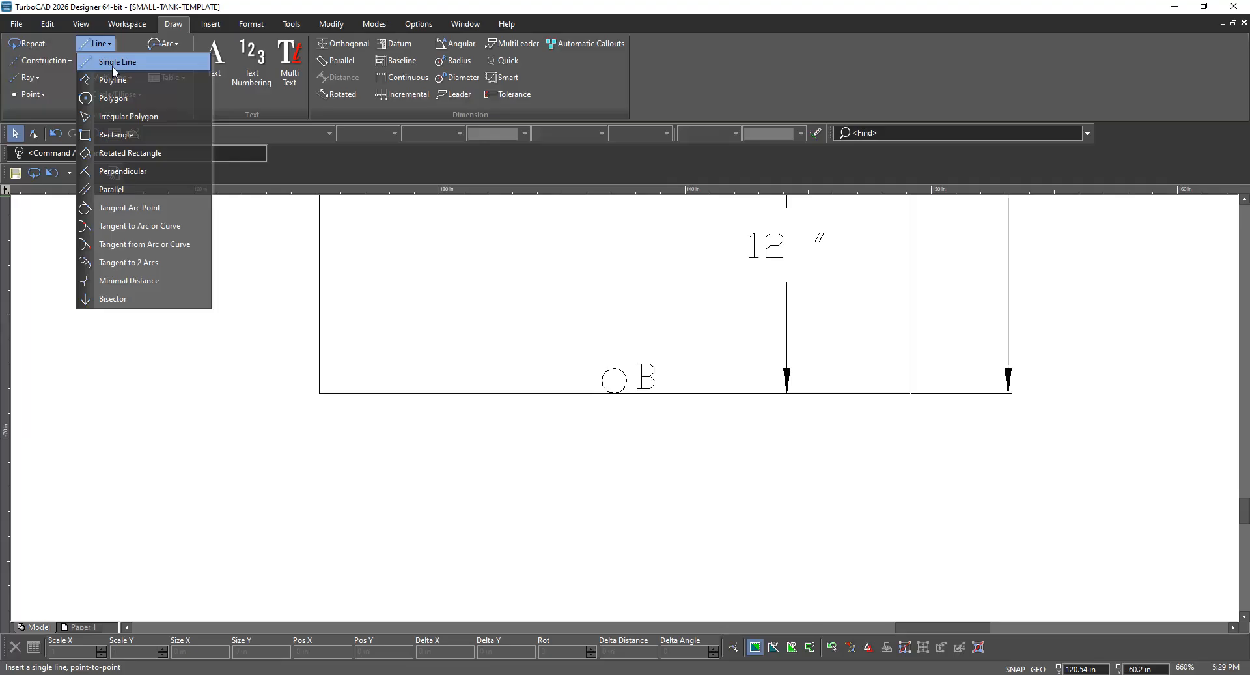
left_click(113, 65)
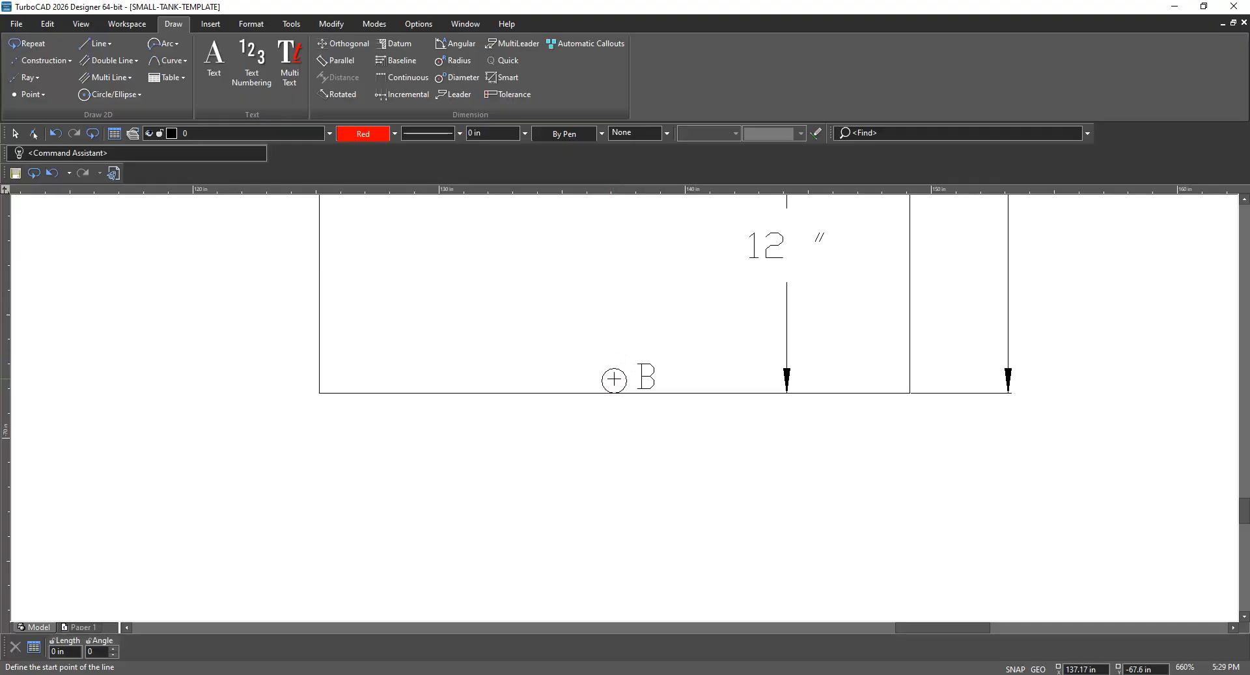
scroll(614, 380, "up", 2)
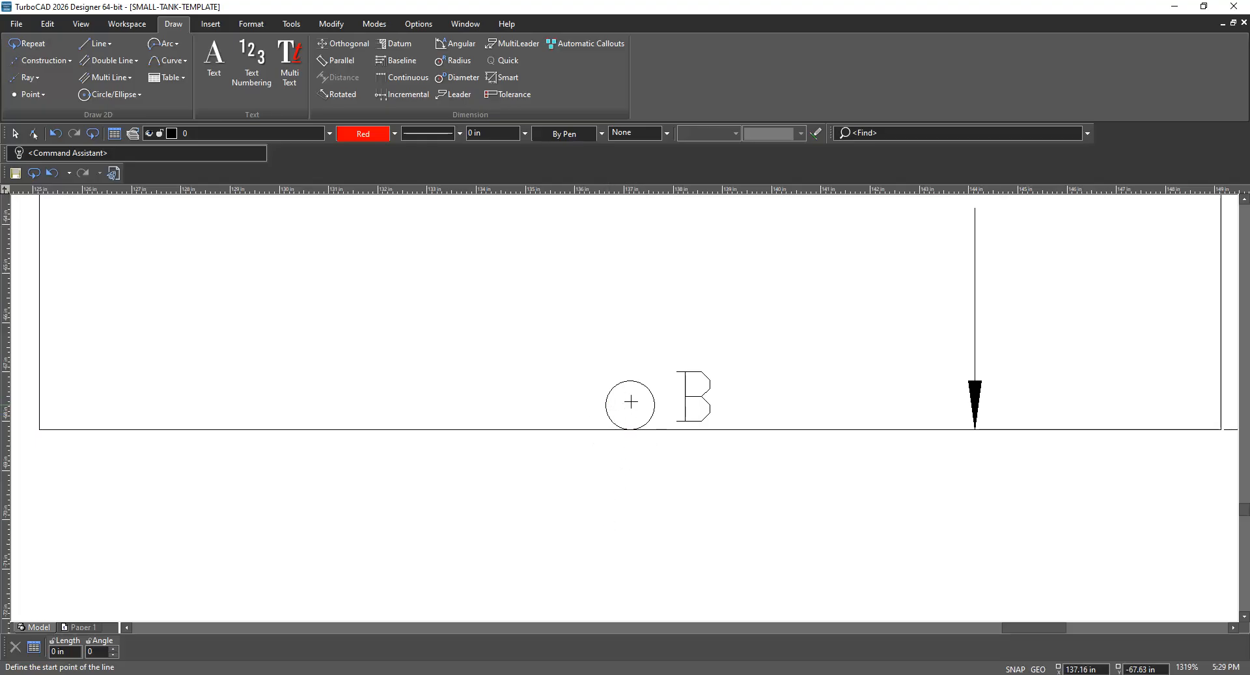
scroll(628, 406, "up", 2)
scroll(645, 409, "down", 4)
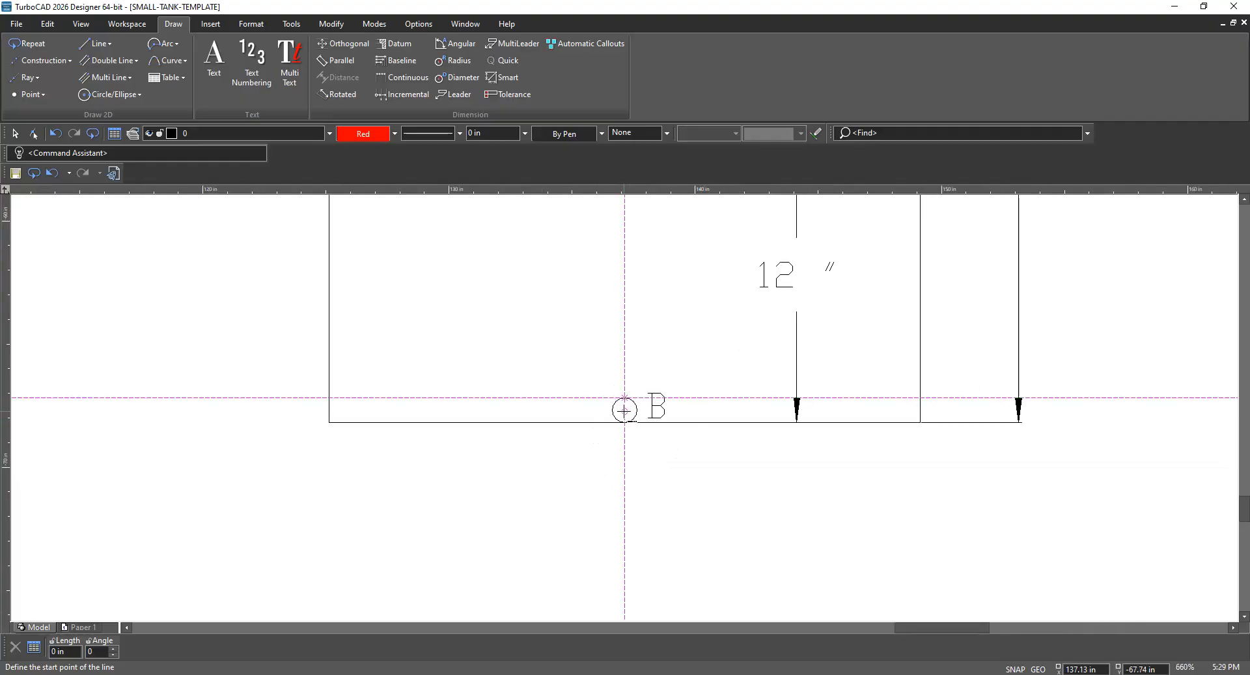
scroll(600, 433, "up", 4)
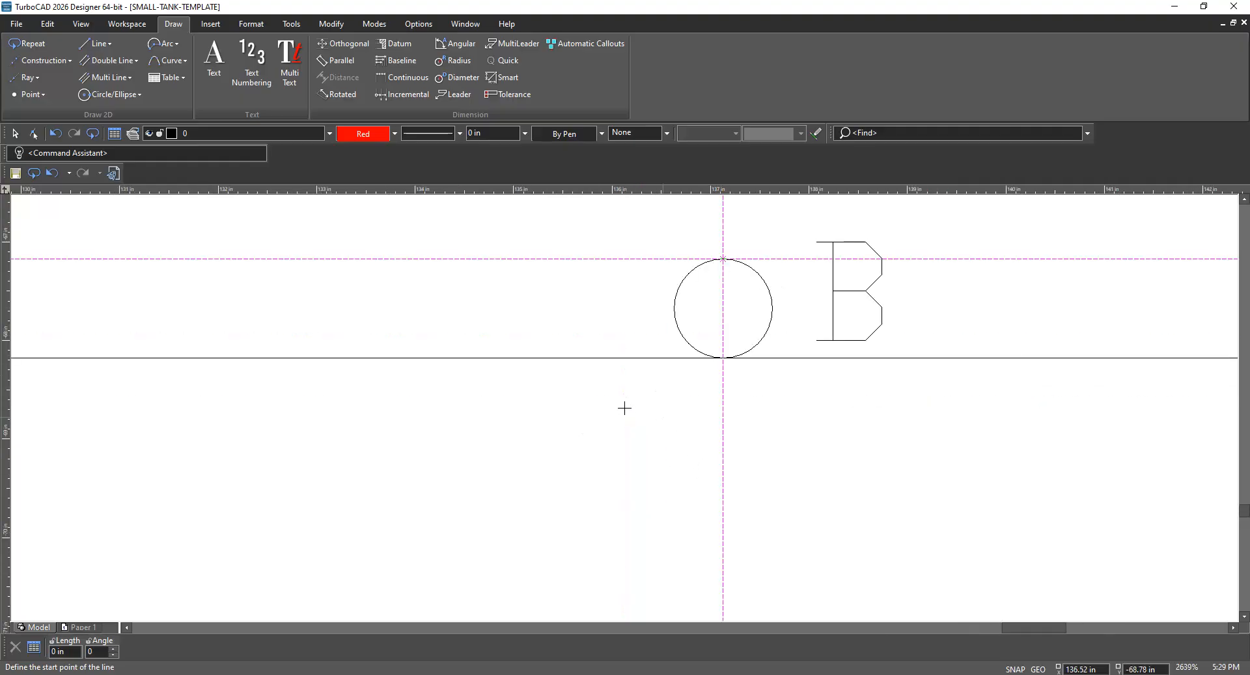
scroll(625, 407, "down", 2)
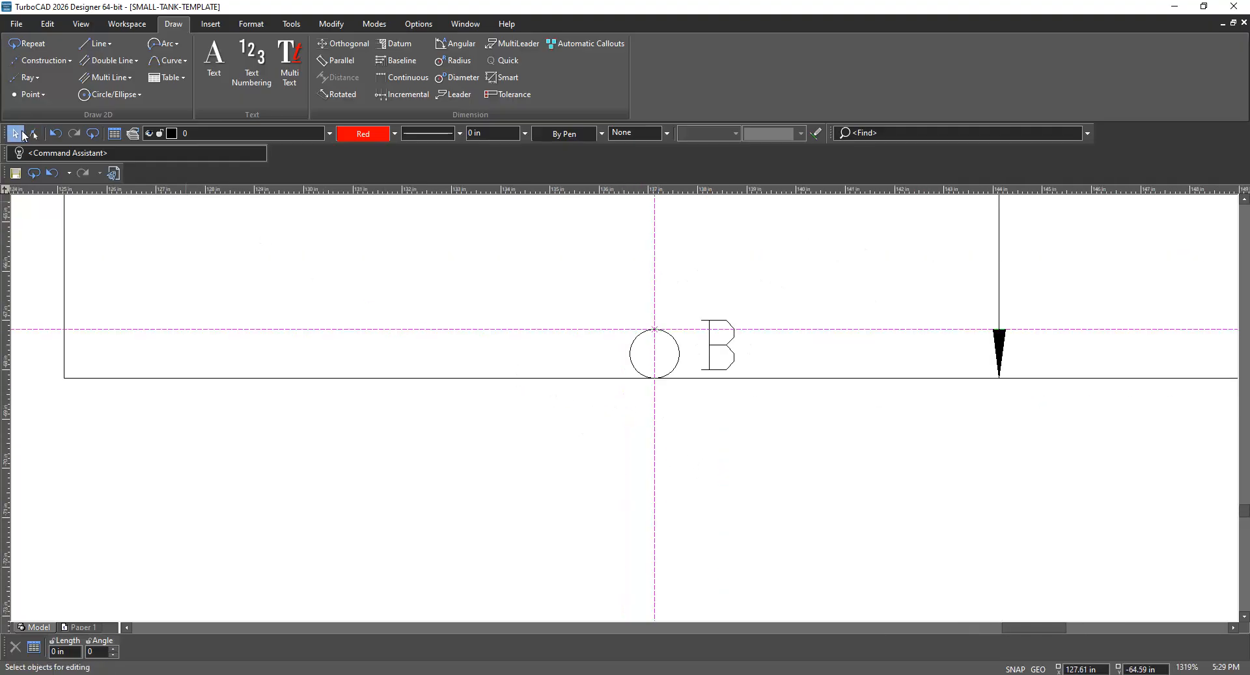
left_click(14, 132)
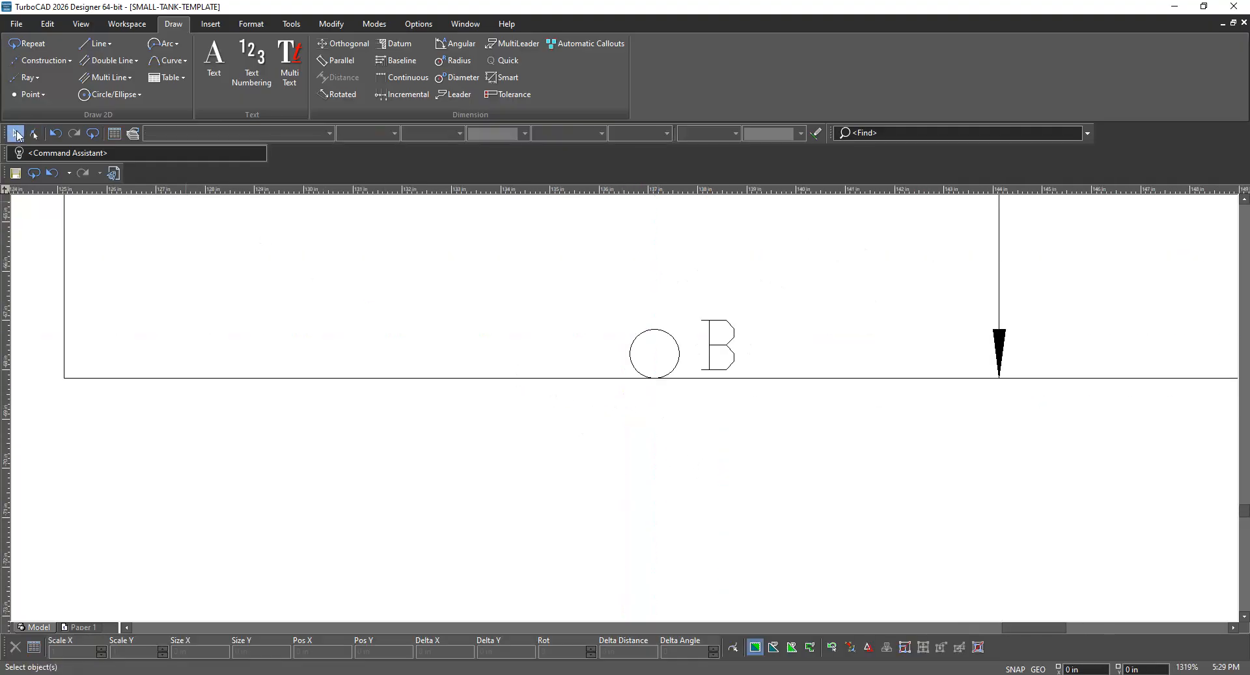
Draw vertical and horizontal single lines between the quadrant points of hole B in the END view to mark its centre
left_click(90, 46)
left_click(110, 61)
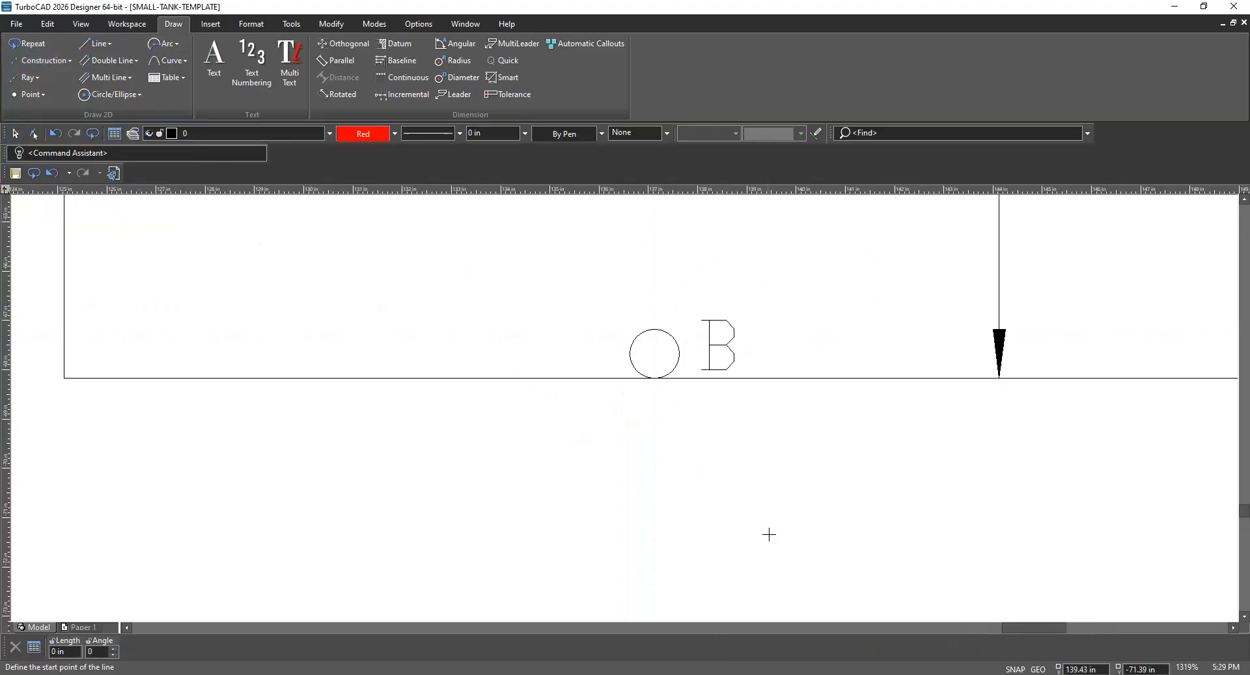
left_click(655, 329)
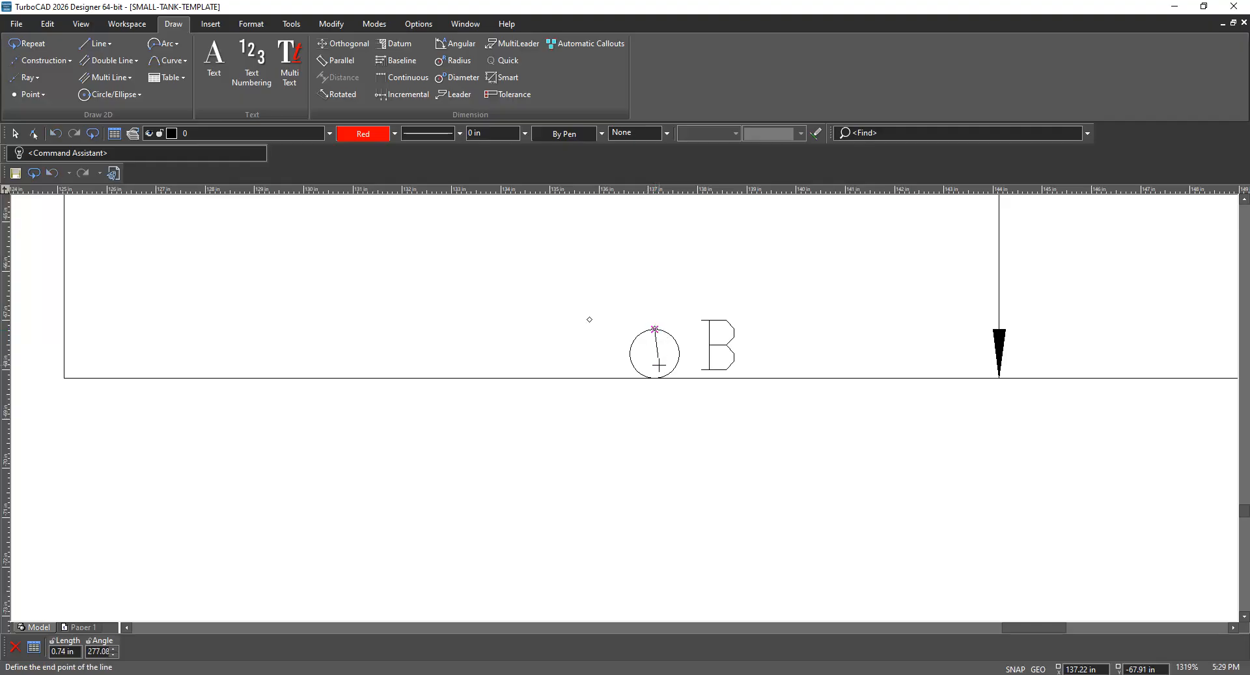
left_click(656, 378)
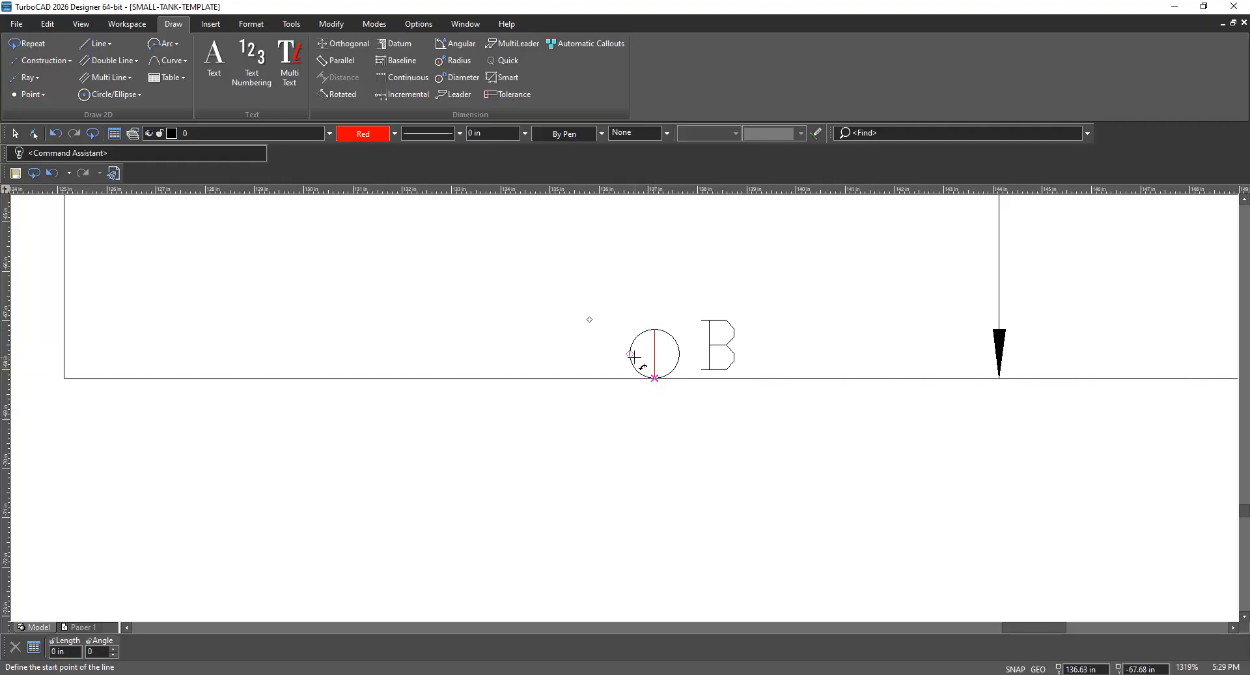
left_click(680, 354)
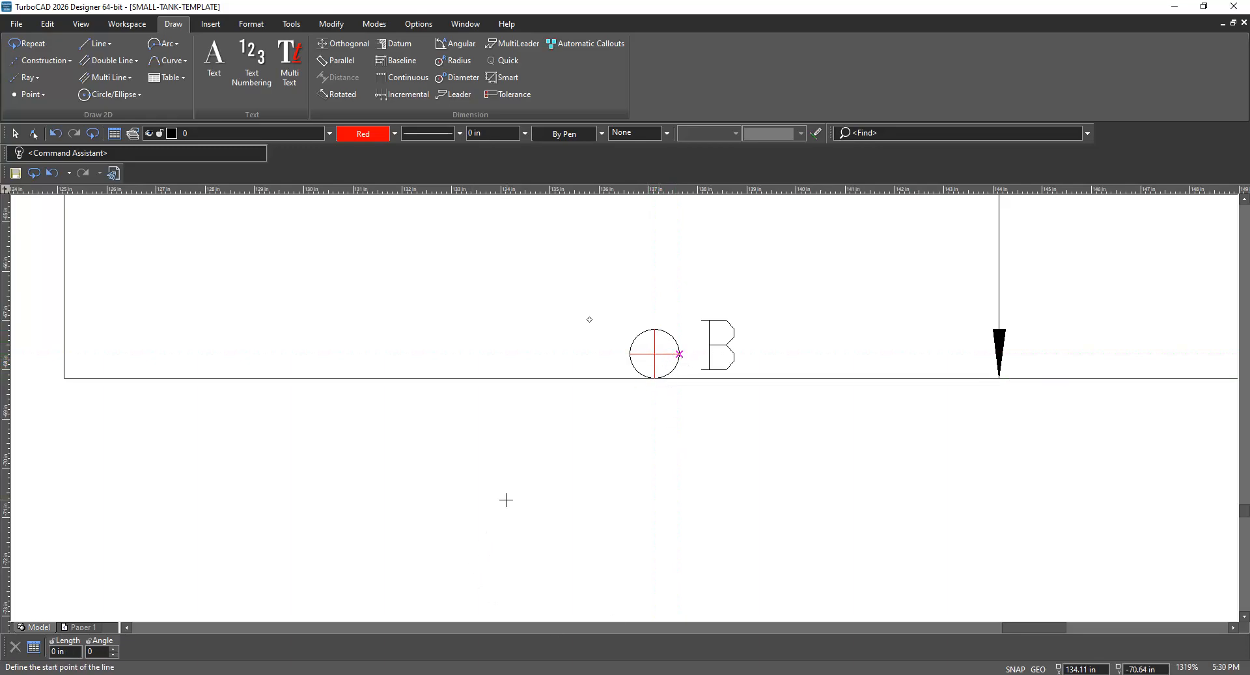
Draw a single line from the centre of hole B to the END view's left edge, 12 in long at 180 degrees
left_click(654, 353)
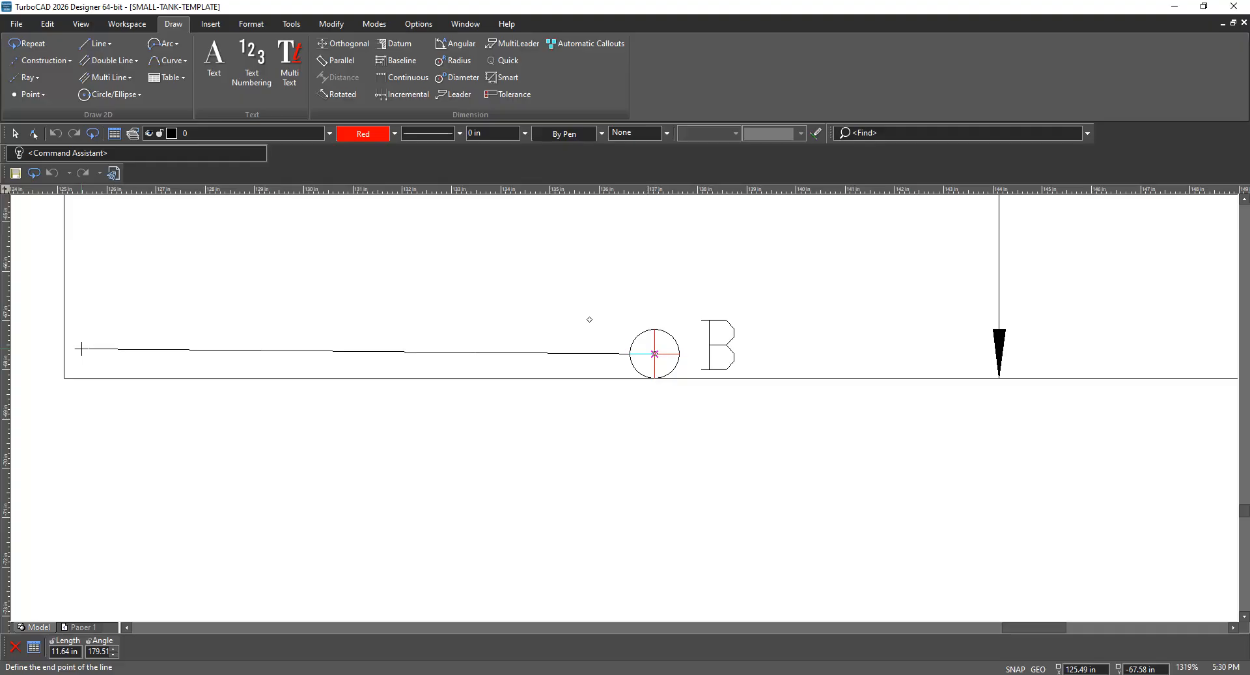
key("Tab")
type("12")
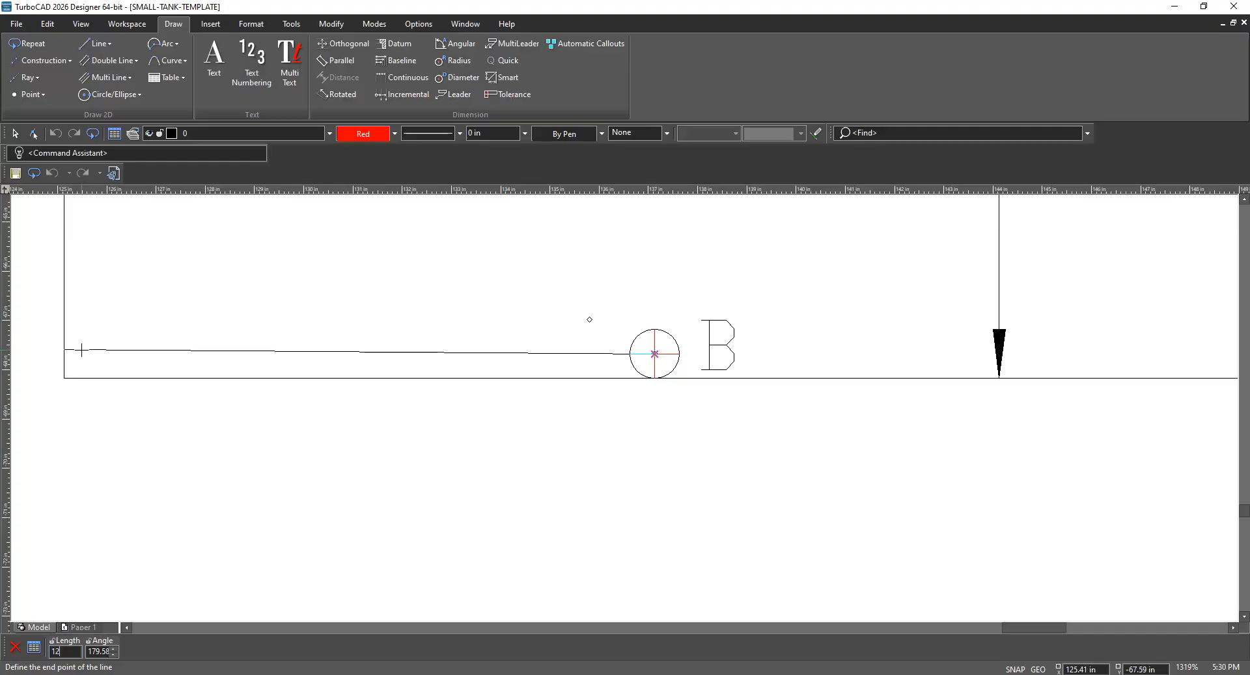
key("Tab")
type("180")
key("Return")
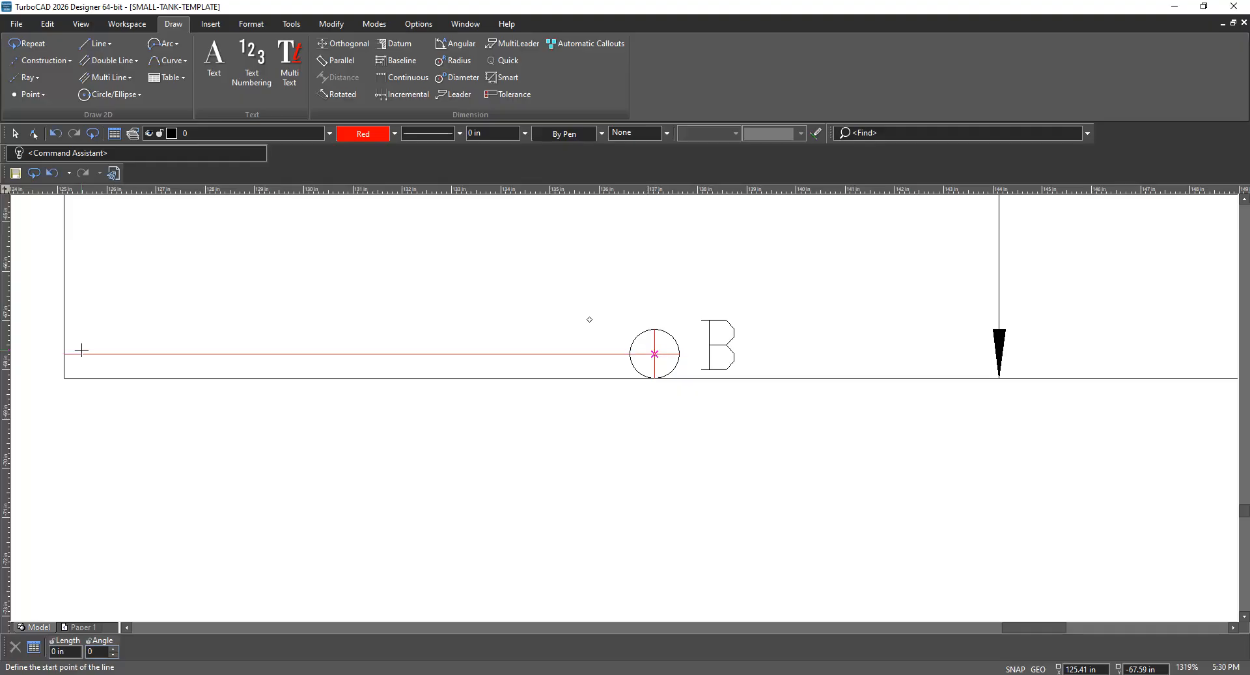
left_click(13, 135)
left_click(14, 134)
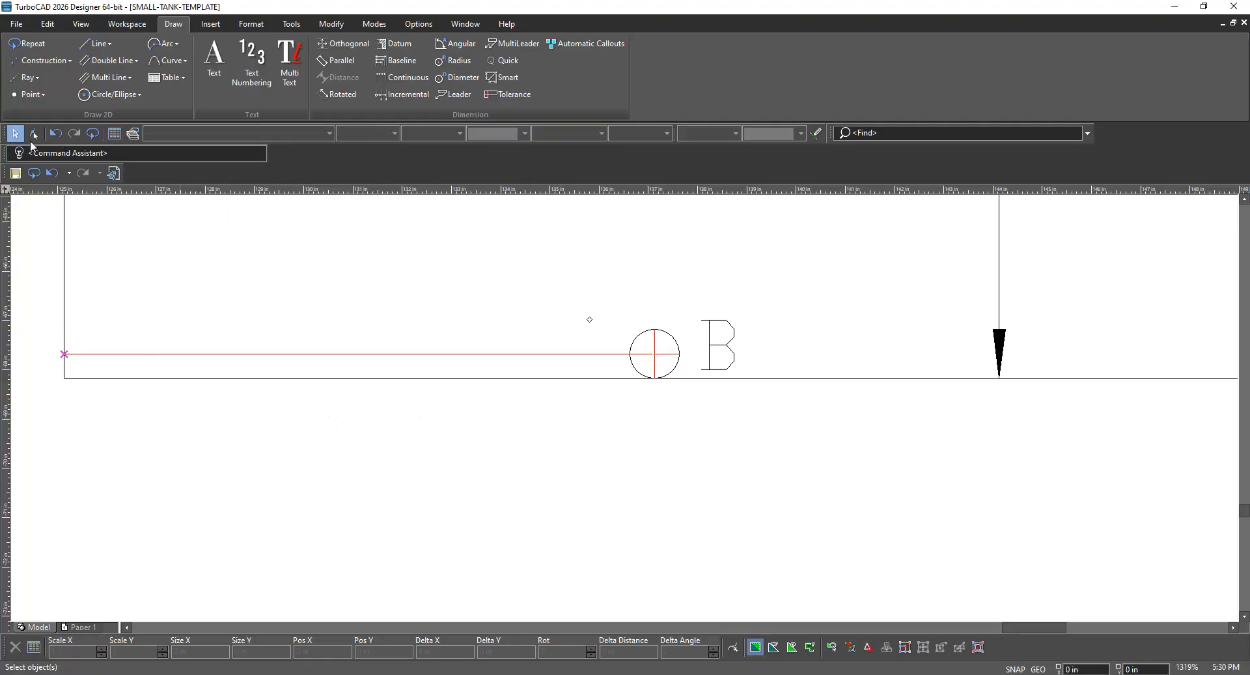
Delete the vertical and short horizontal cross lines inside hole B, keeping the long line to the left edge
left_click(656, 345)
left_click(741, 399)
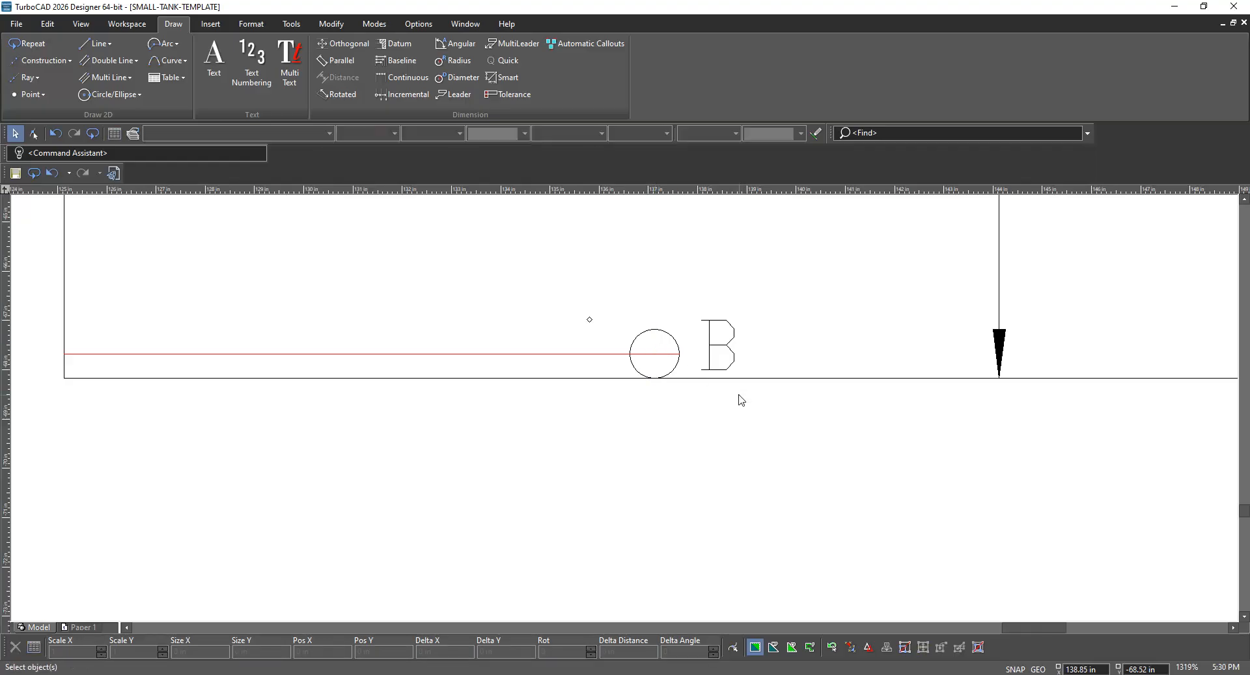
left_click(676, 358)
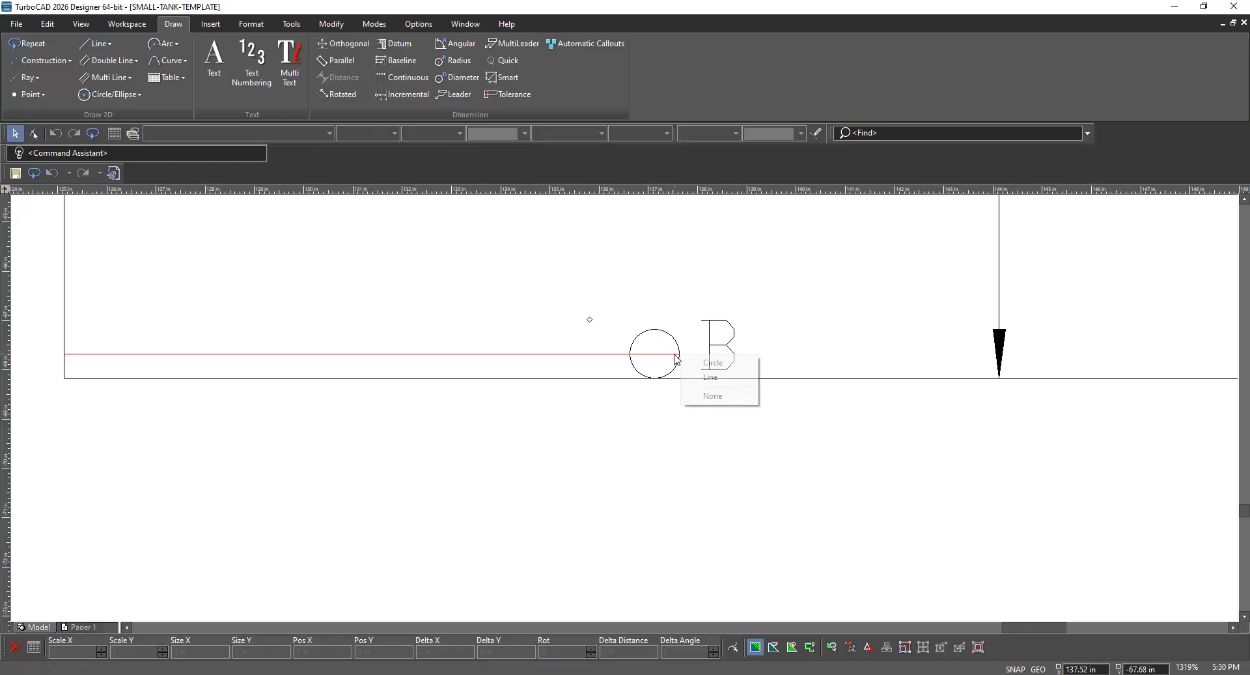
left_click(709, 377)
key("Delete")
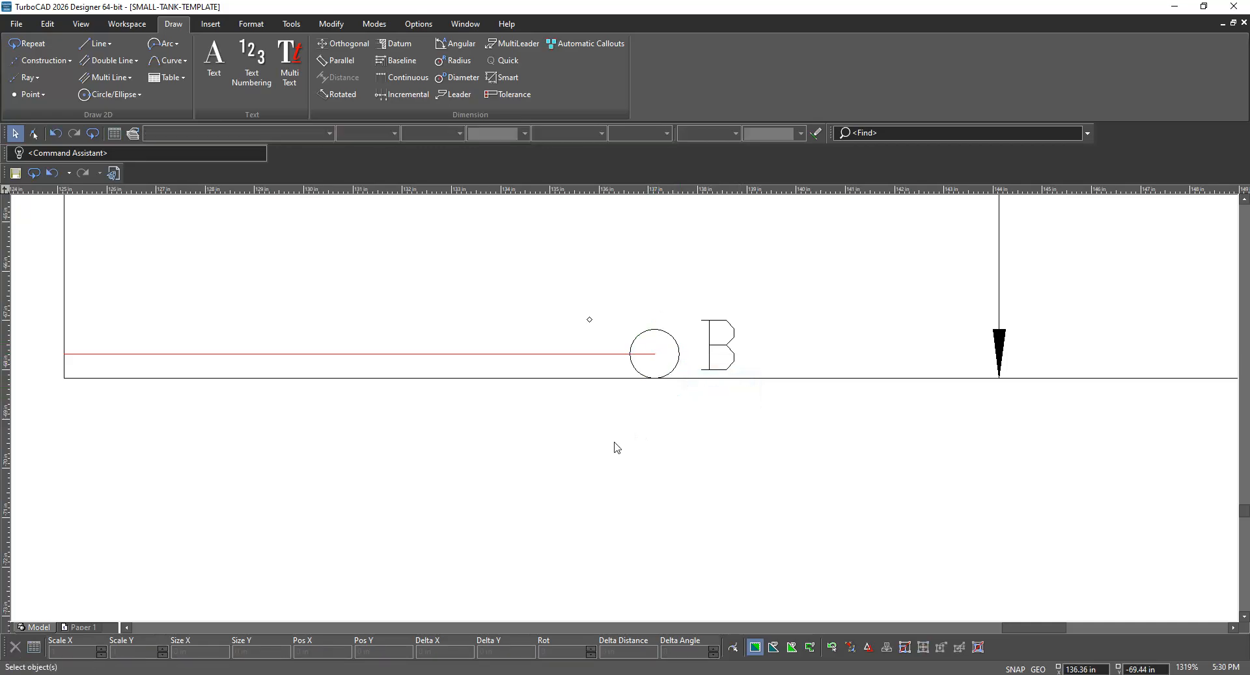
Set the 12 in line between the left edge and hole B to the blank line pattern and deselect it
left_click(497, 359)
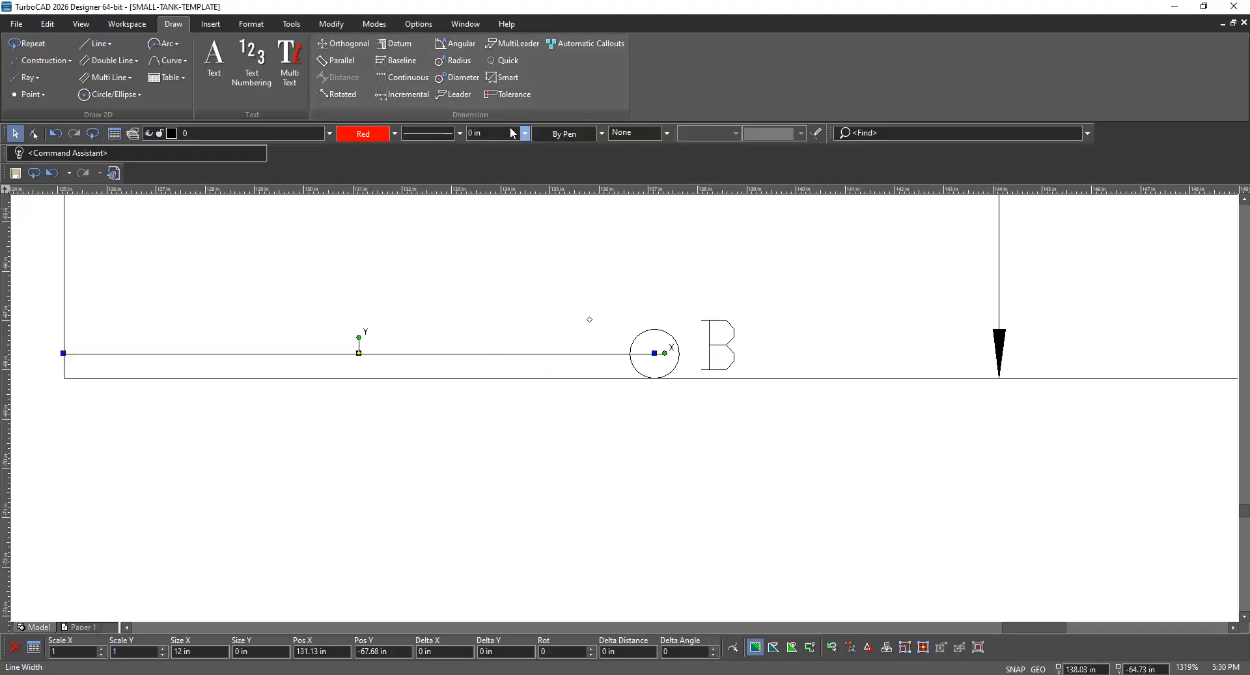
left_click(461, 134)
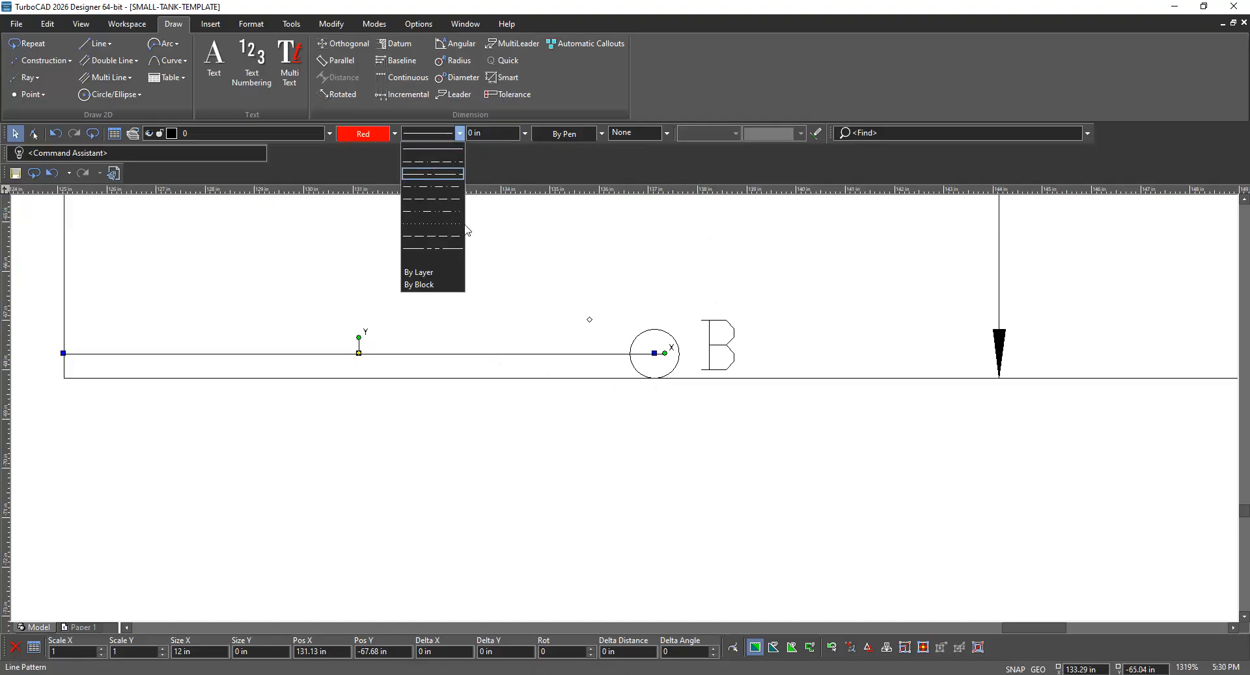
left_click(428, 260)
left_click(539, 506)
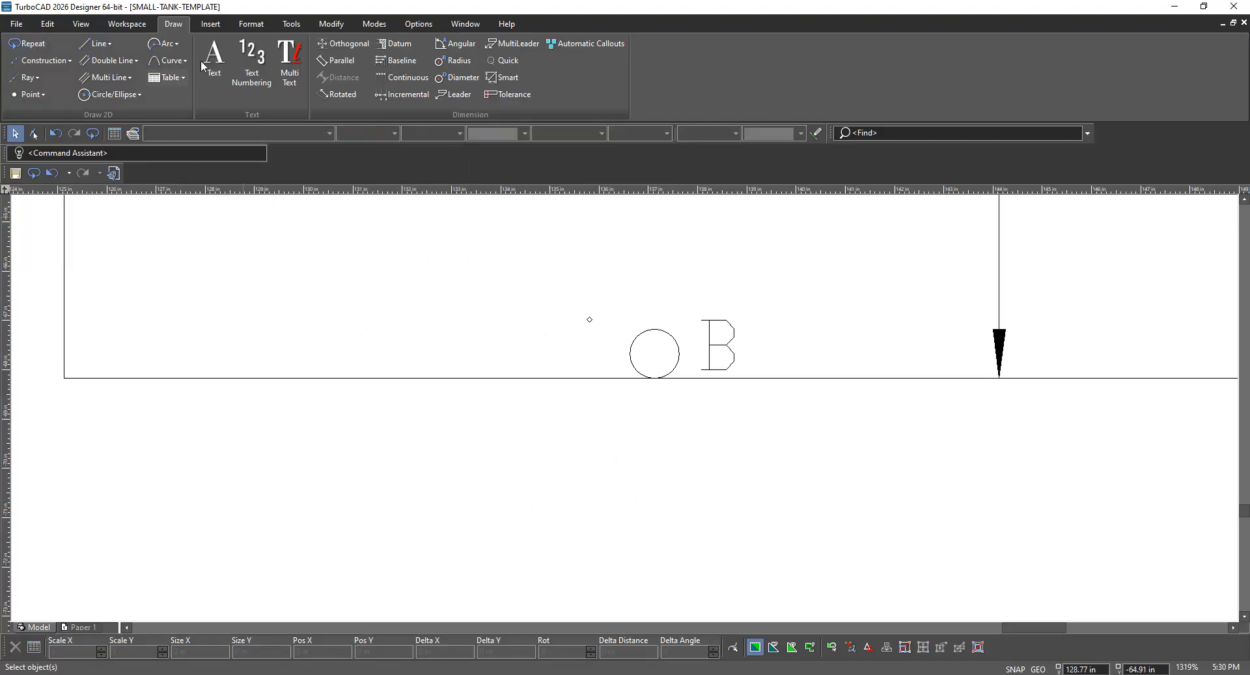
Check the text size of the vertical dimension between the lowest hole A and the END view's lower edge
left_click(404, 77)
key("Escape")
scroll(625, 413, "down", 5)
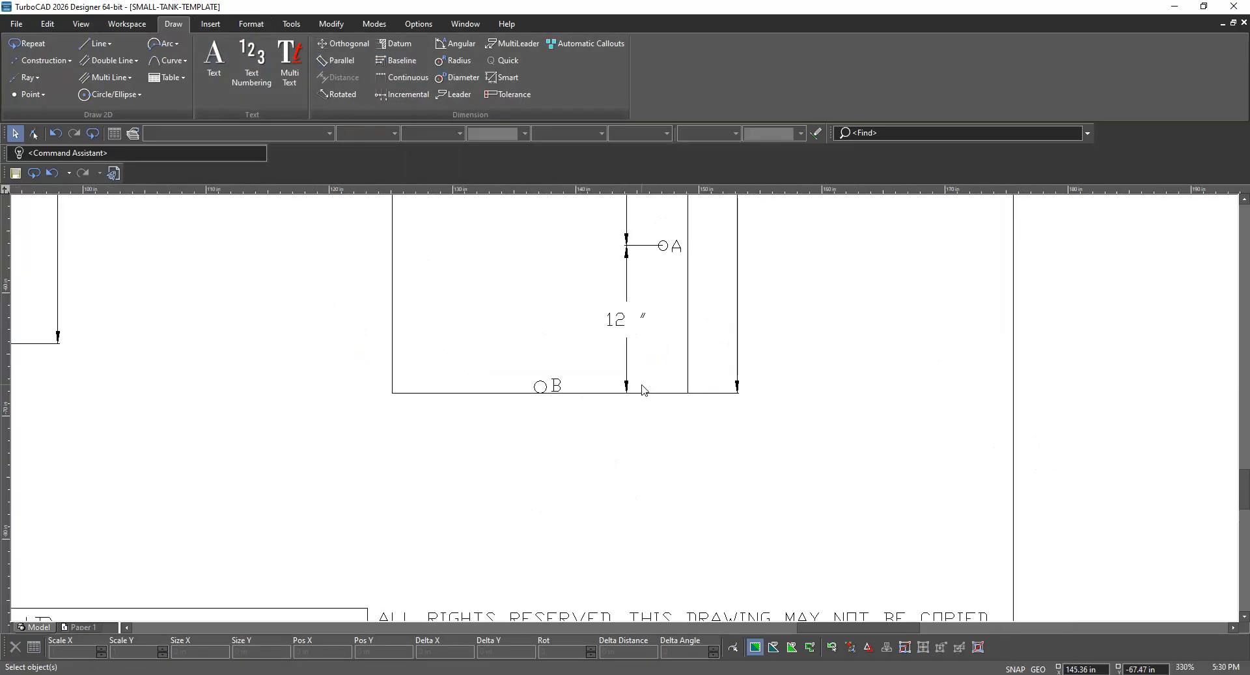
scroll(645, 387, "down", 2)
left_click(616, 378)
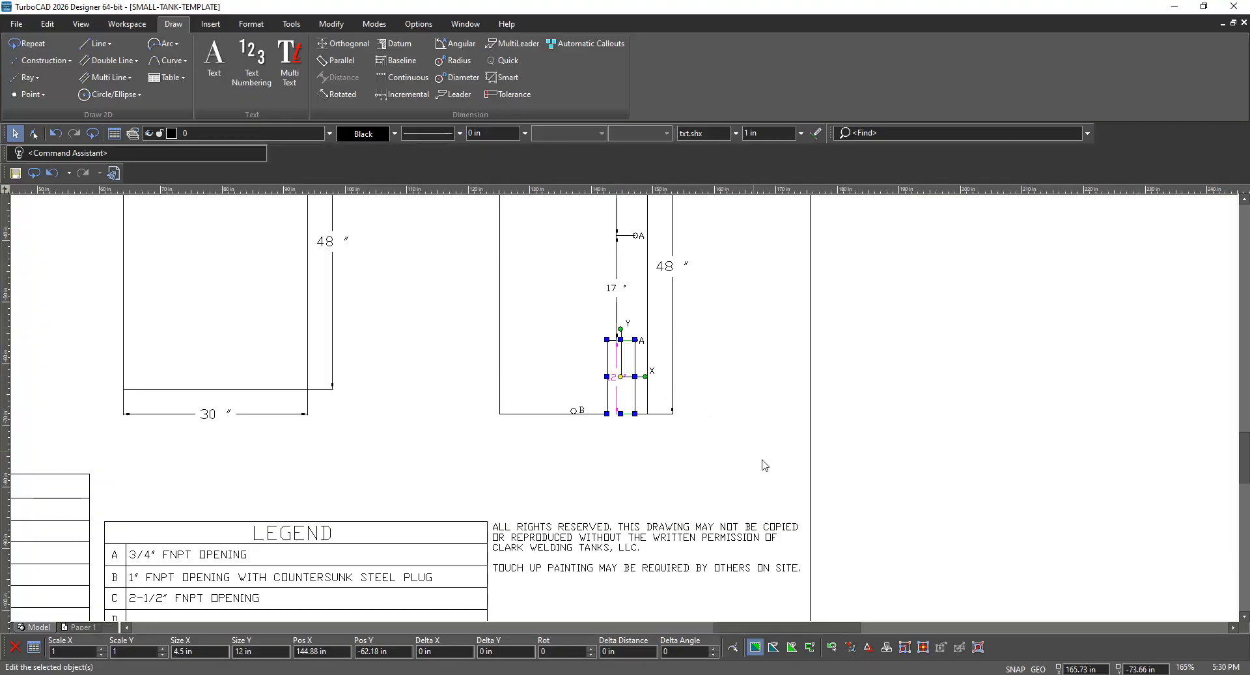
key("Escape")
scroll(622, 413, "up", 2)
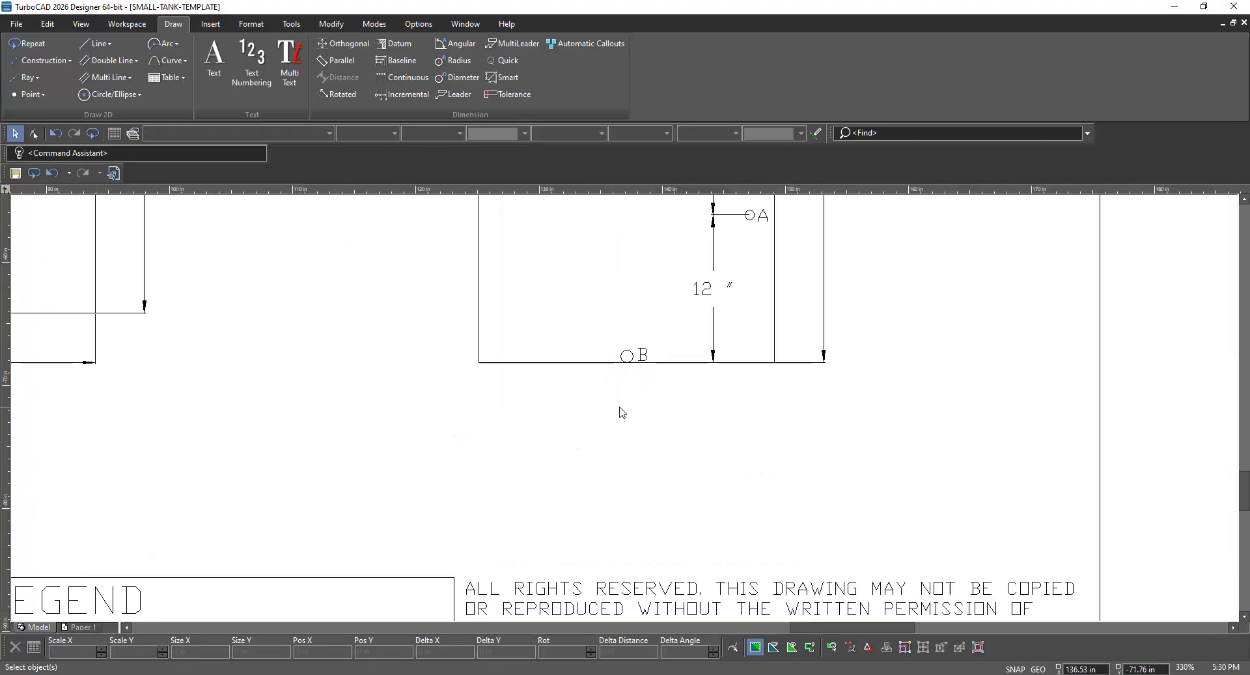
Add a Smart dimension below the END view from its left edge to hole B, with 1 in text and a 3 in offset
left_click(512, 79)
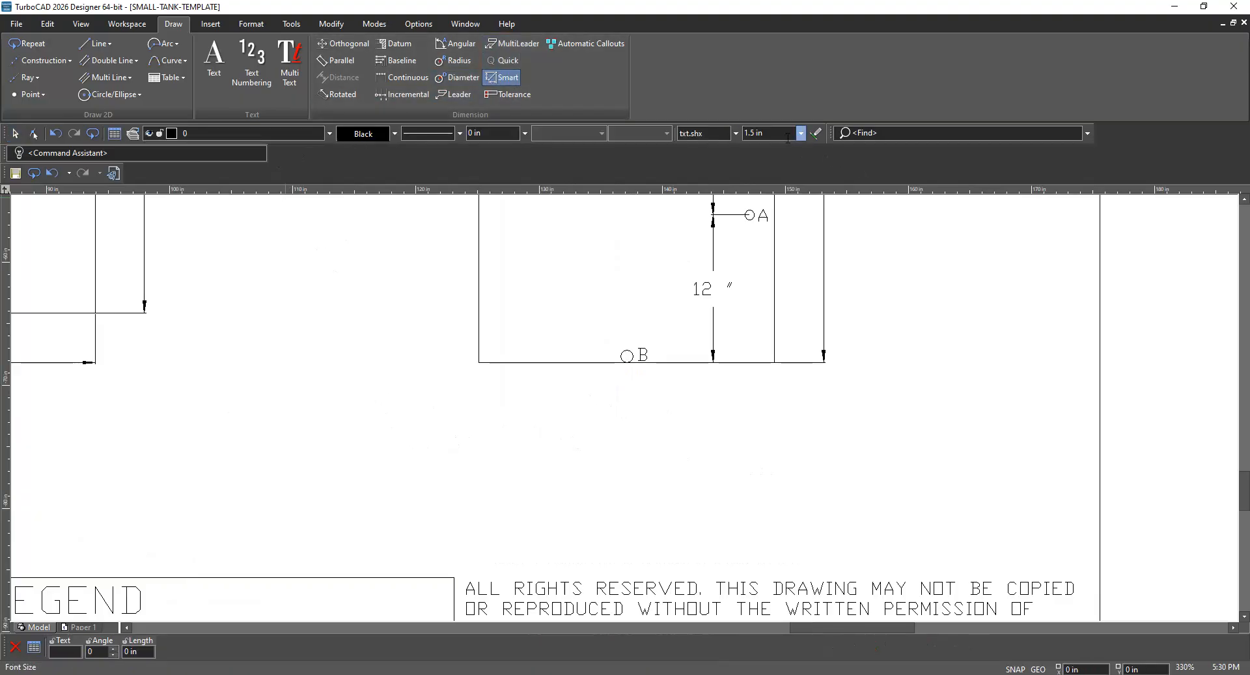
triple_click(757, 133)
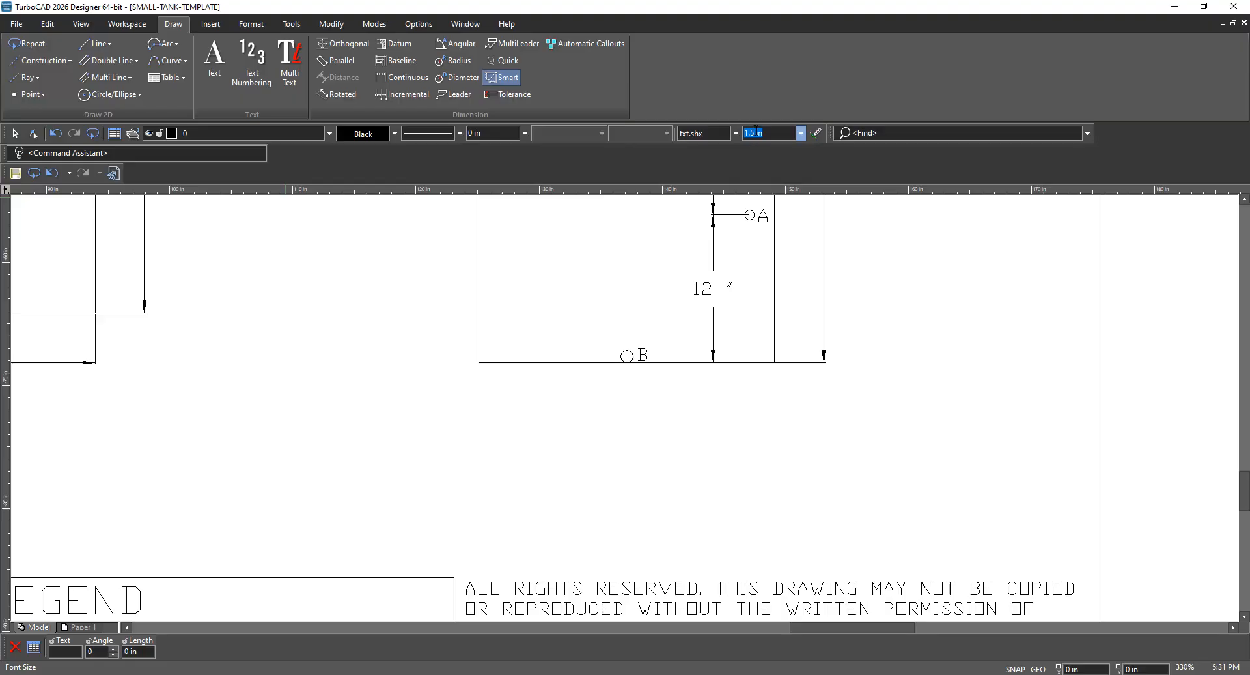
type("1")
key("Return")
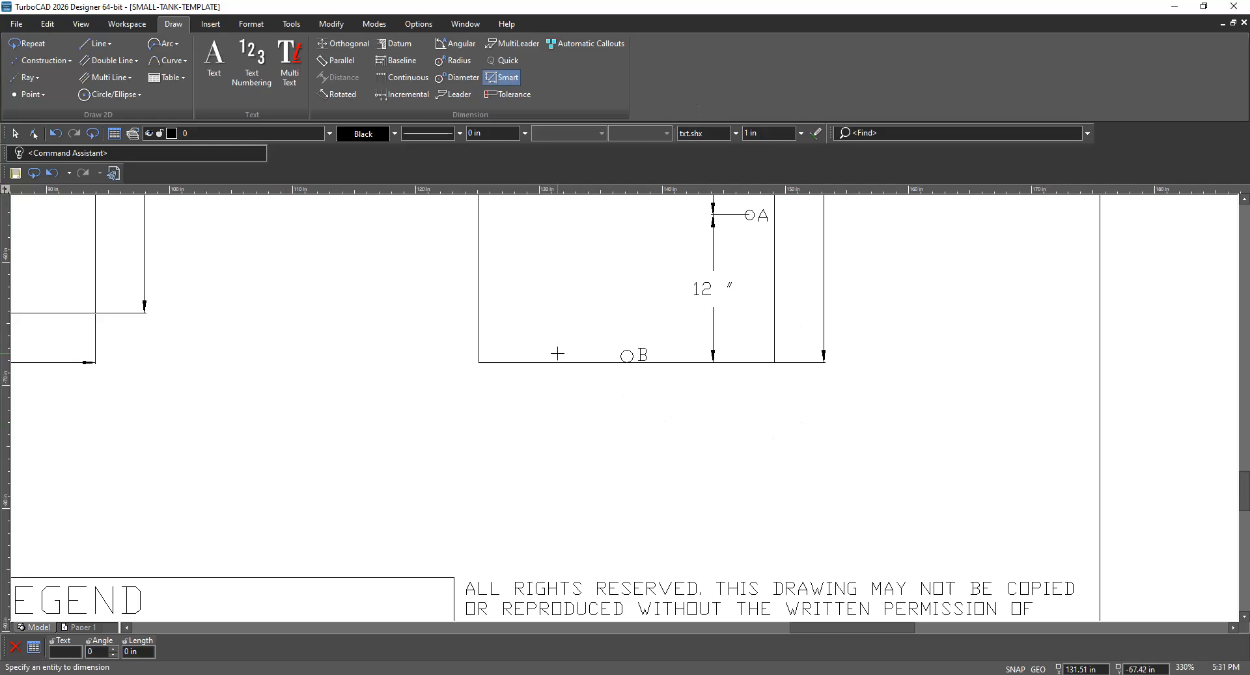
left_click(586, 357)
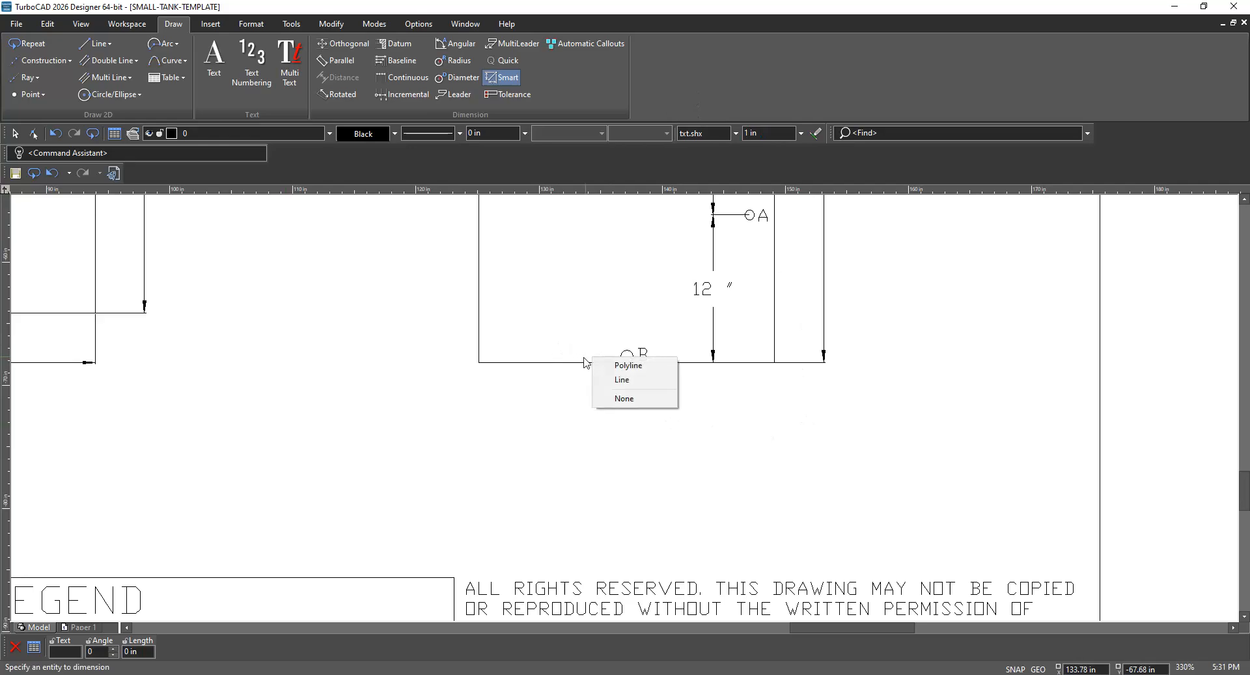
left_click(620, 380)
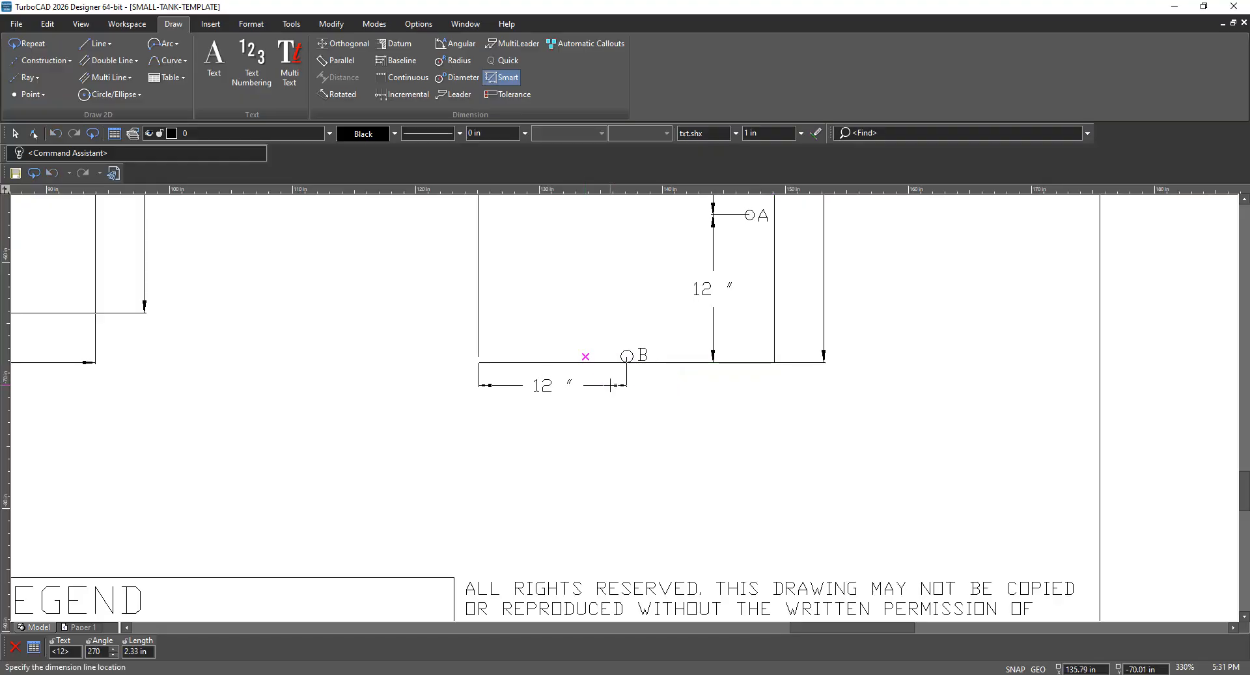
key("Tab")
key("Tab")
key("Tab")
type("3")
key("Return")
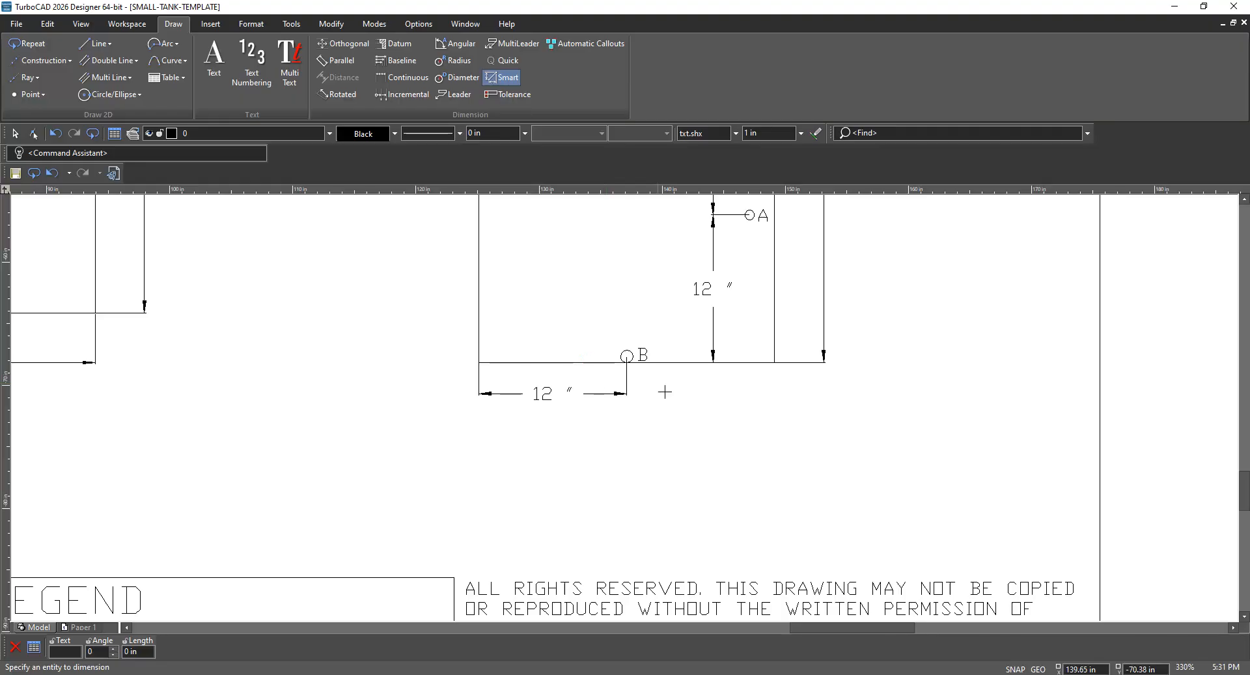
scroll(647, 407, "down", 5)
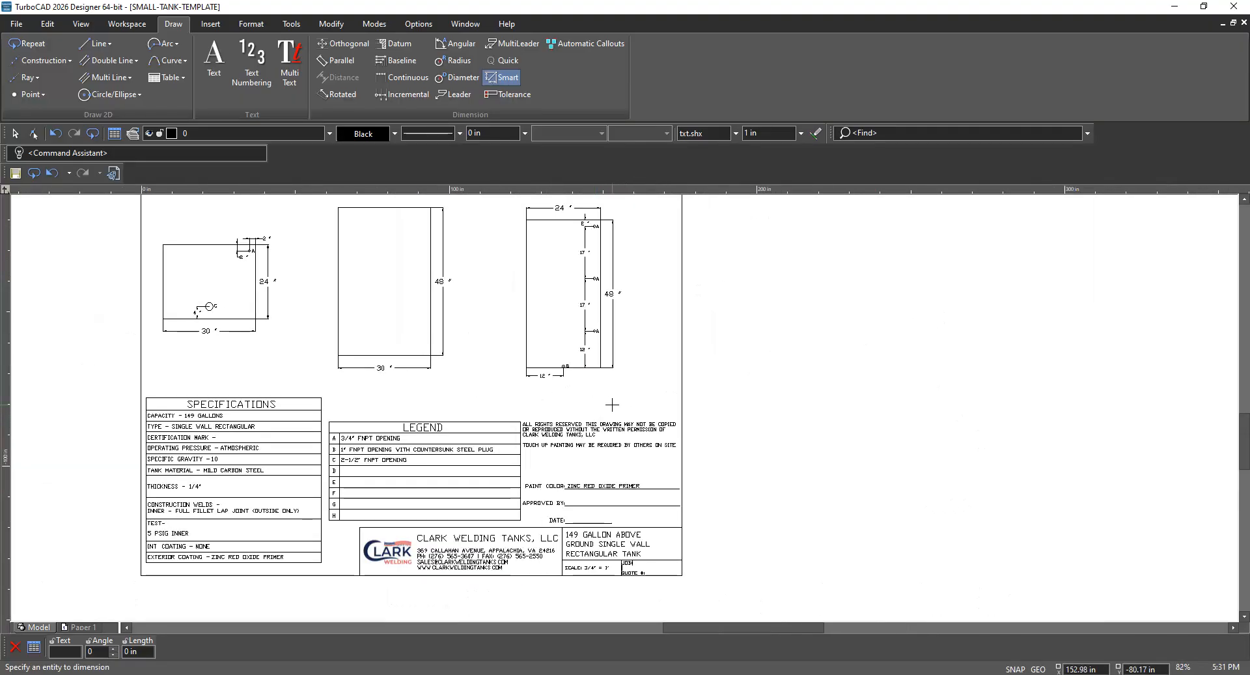
scroll(623, 408, "down", 2)
scroll(580, 276, "up", 2)
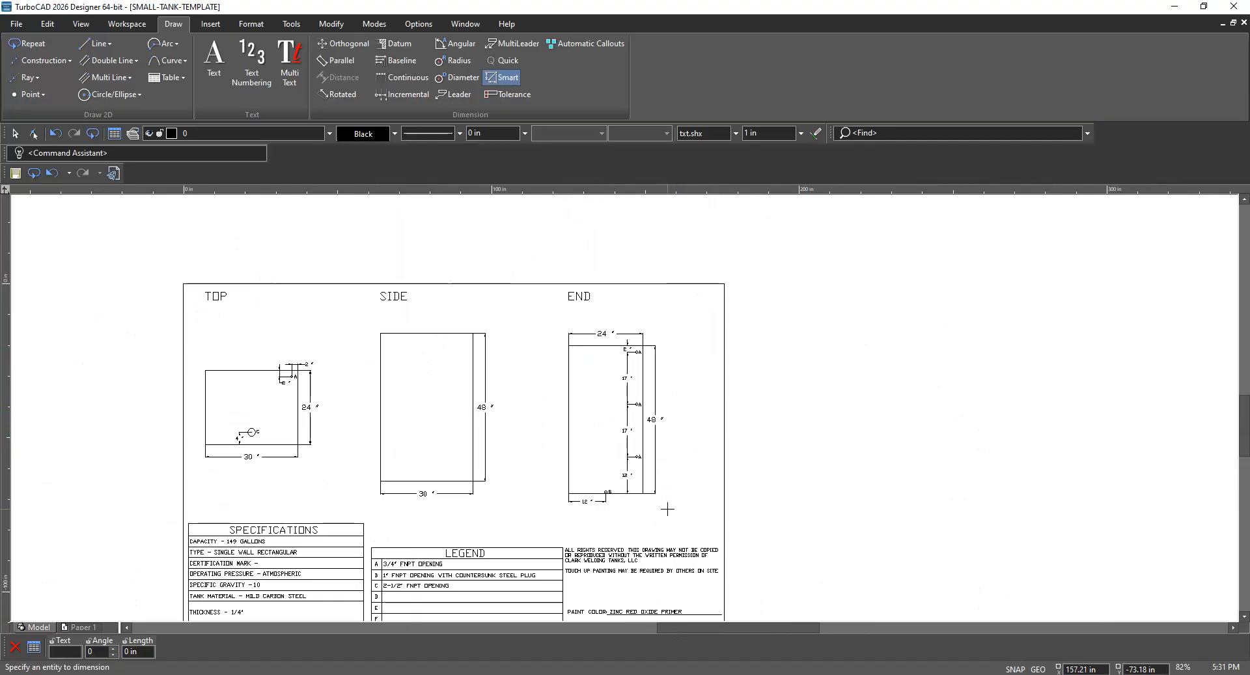
scroll(664, 510, "down", 2)
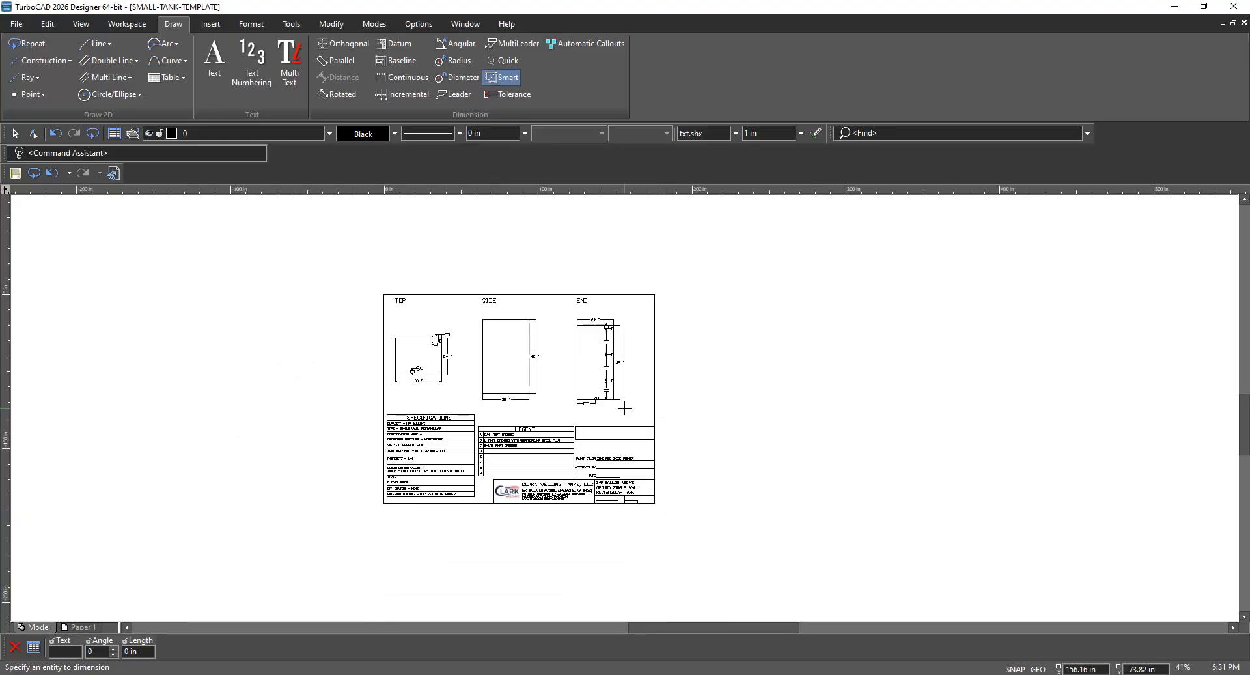
Save the finished tank template drawing under its existing file name
scroll(623, 406, "up", 4)
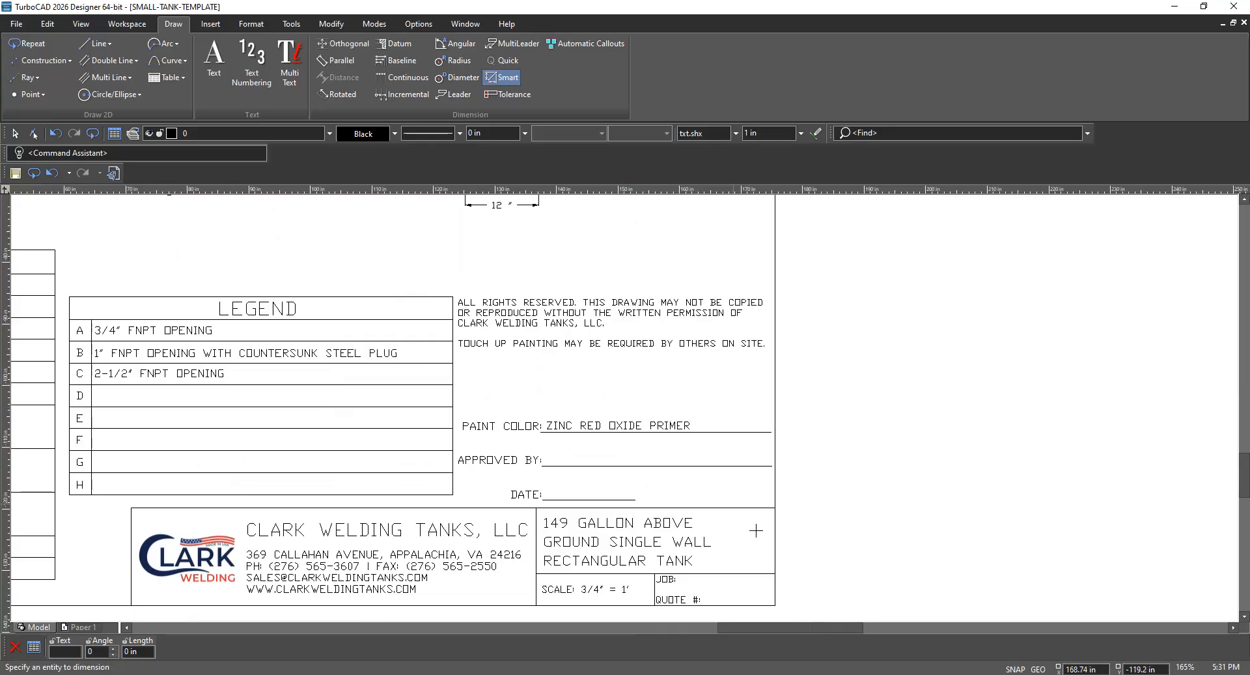
scroll(624, 407, "up", 2)
scroll(624, 407, "down", 4)
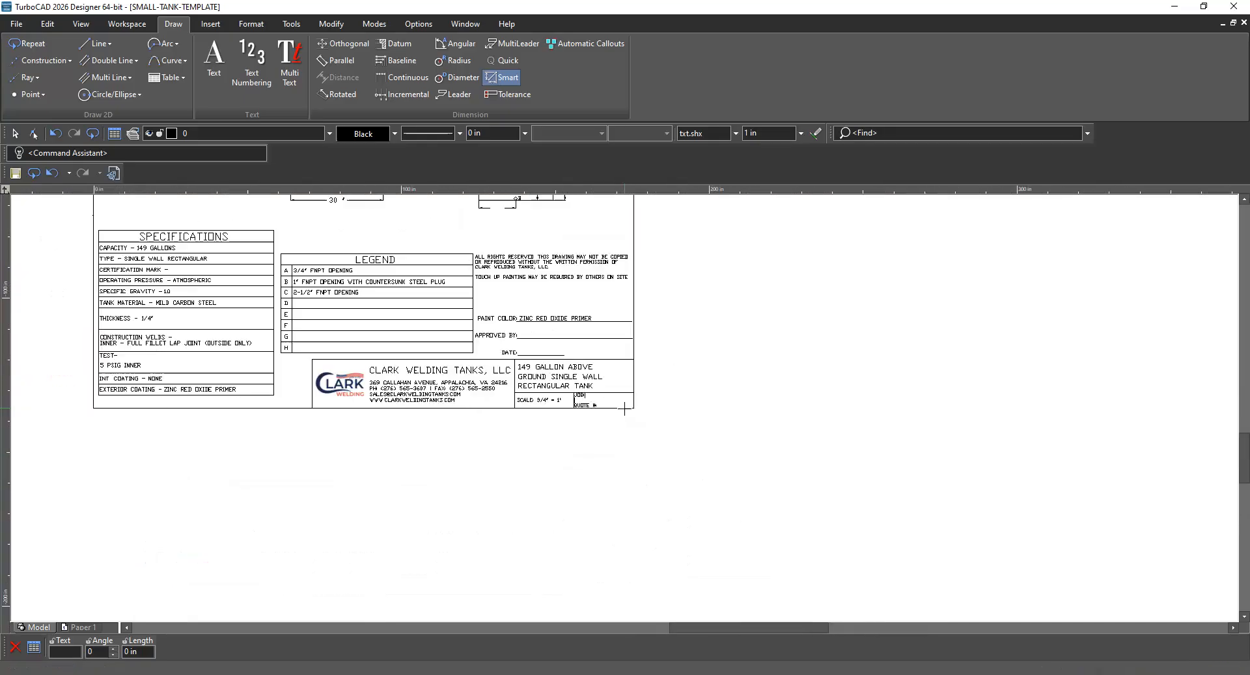
scroll(391, 284, "down", 1)
scroll(628, 363, "up", 1)
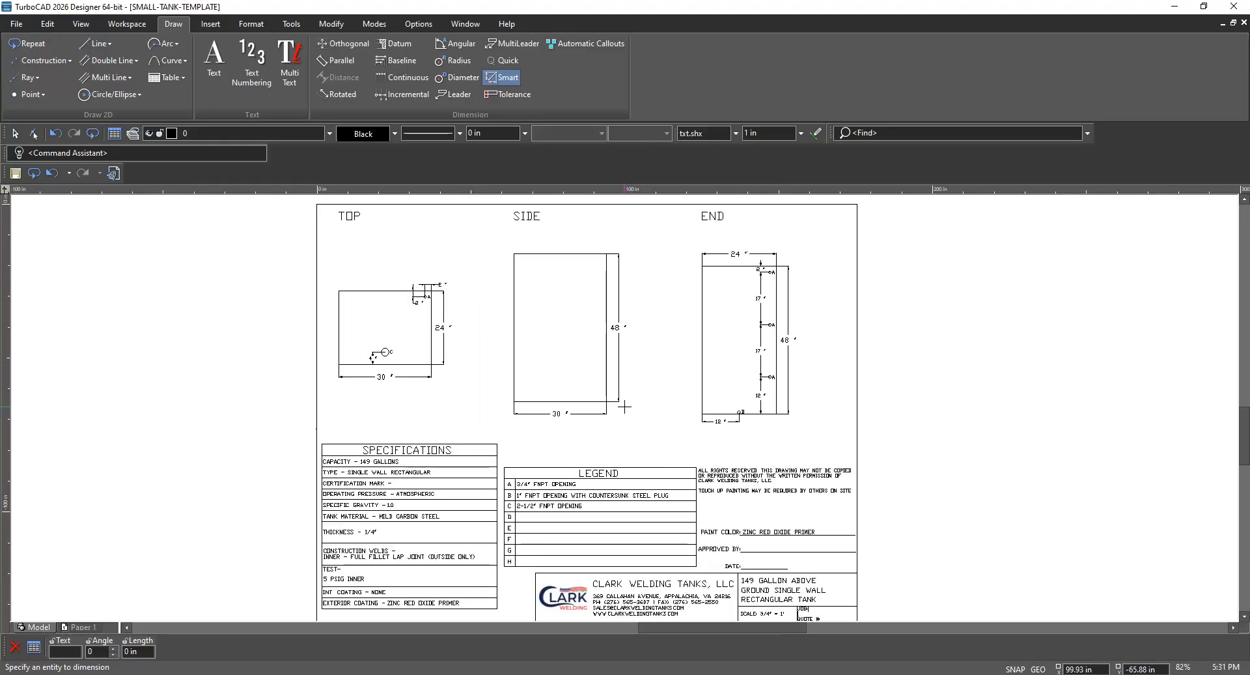
left_click(12, 27)
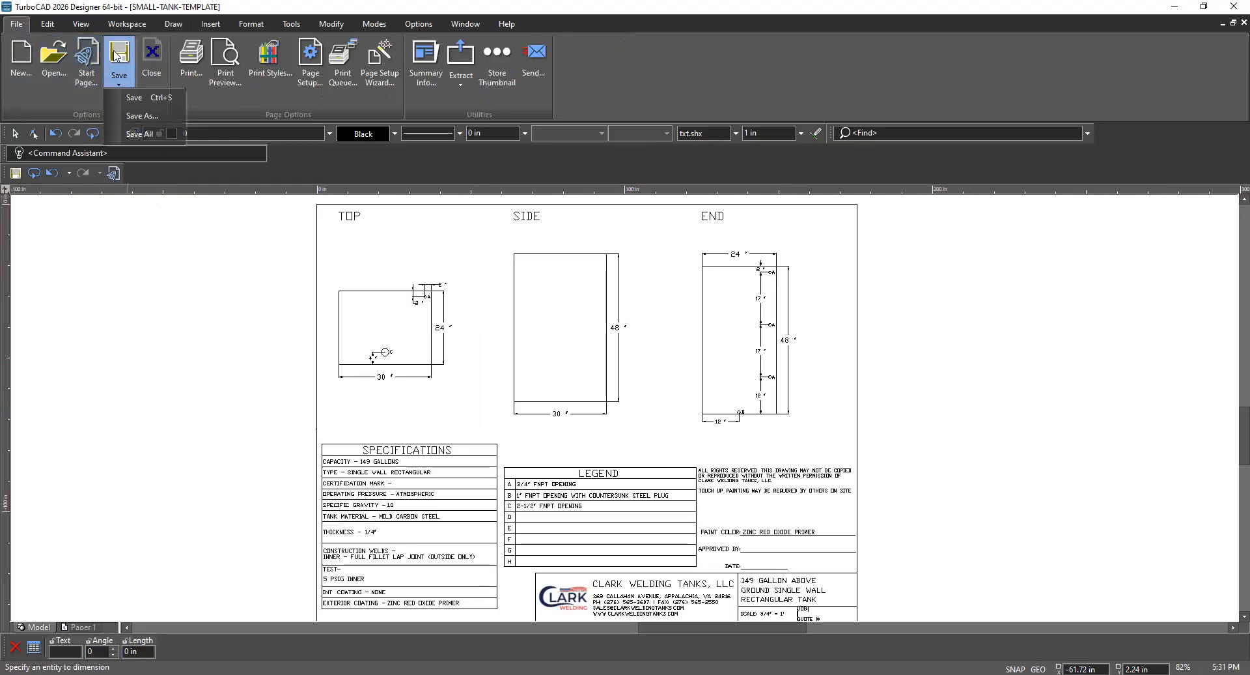
left_click(119, 81)
left_click(137, 98)
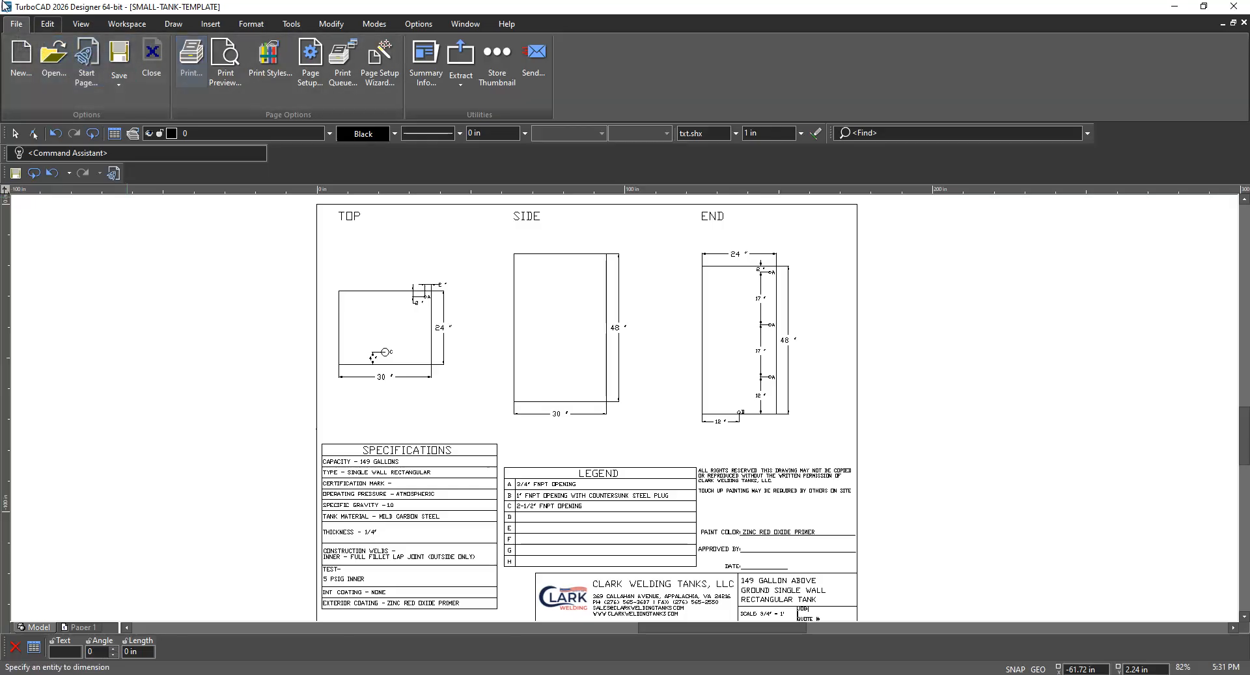
Print the drawing with Microsoft Print to PDF as the printer
left_click(198, 66)
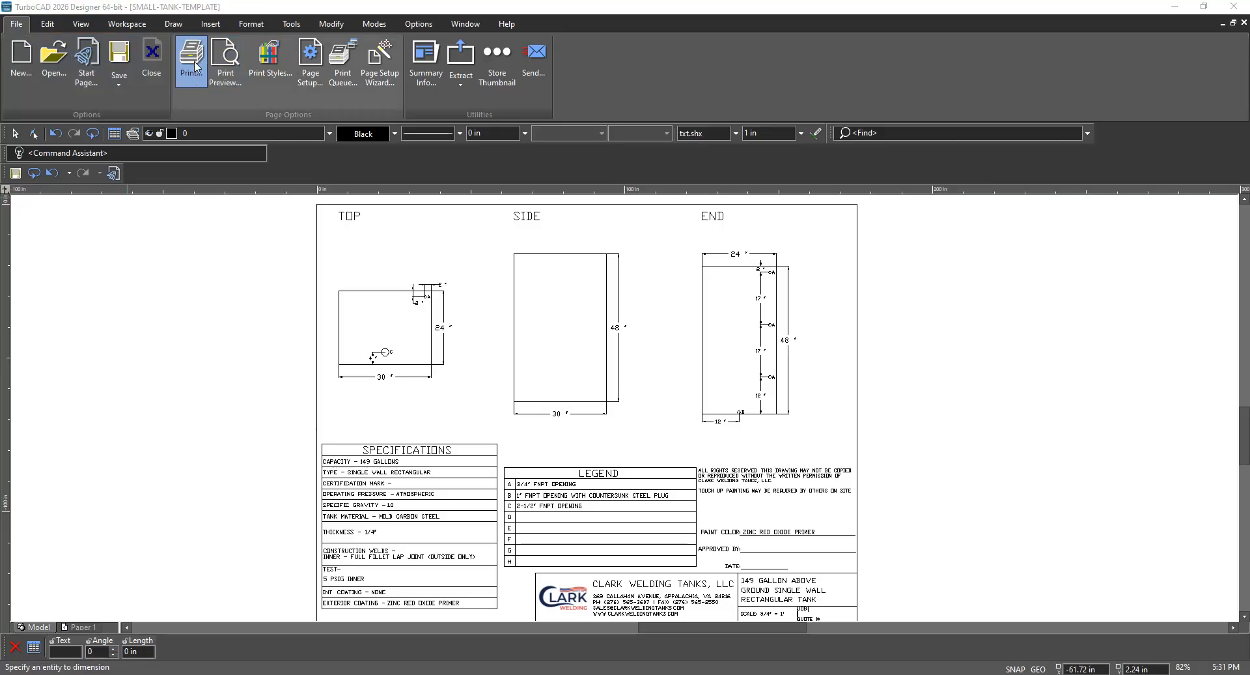
left_click(689, 214)
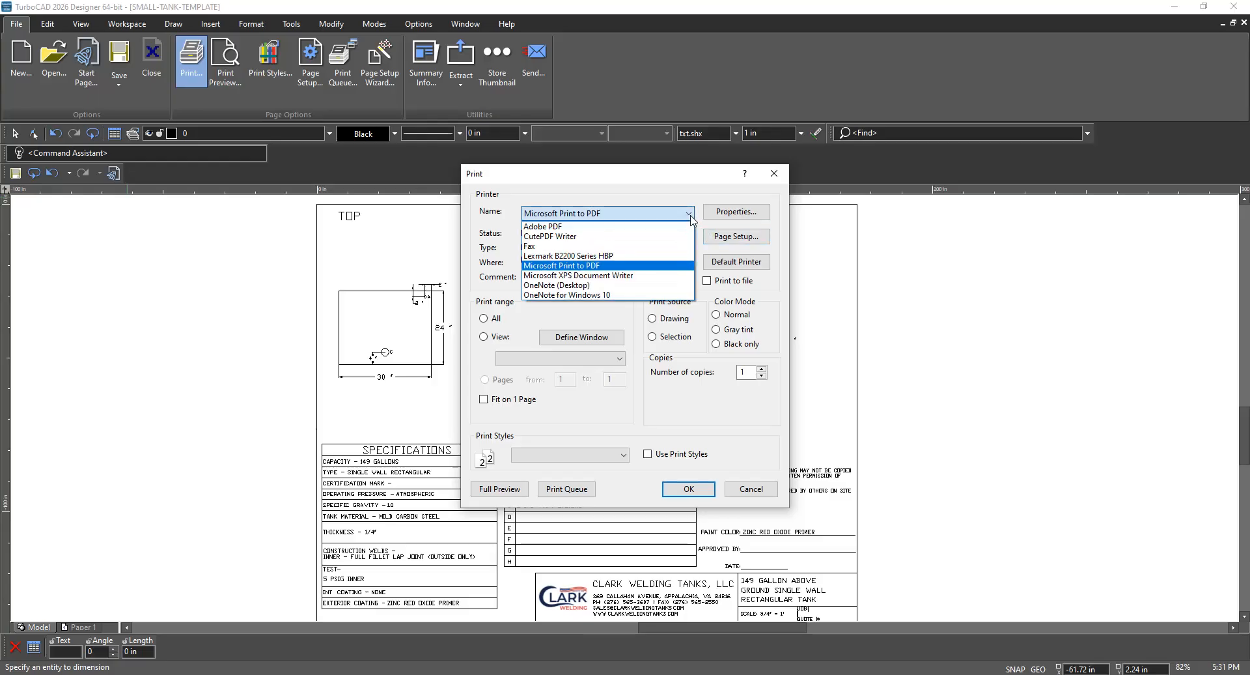
left_click(661, 272)
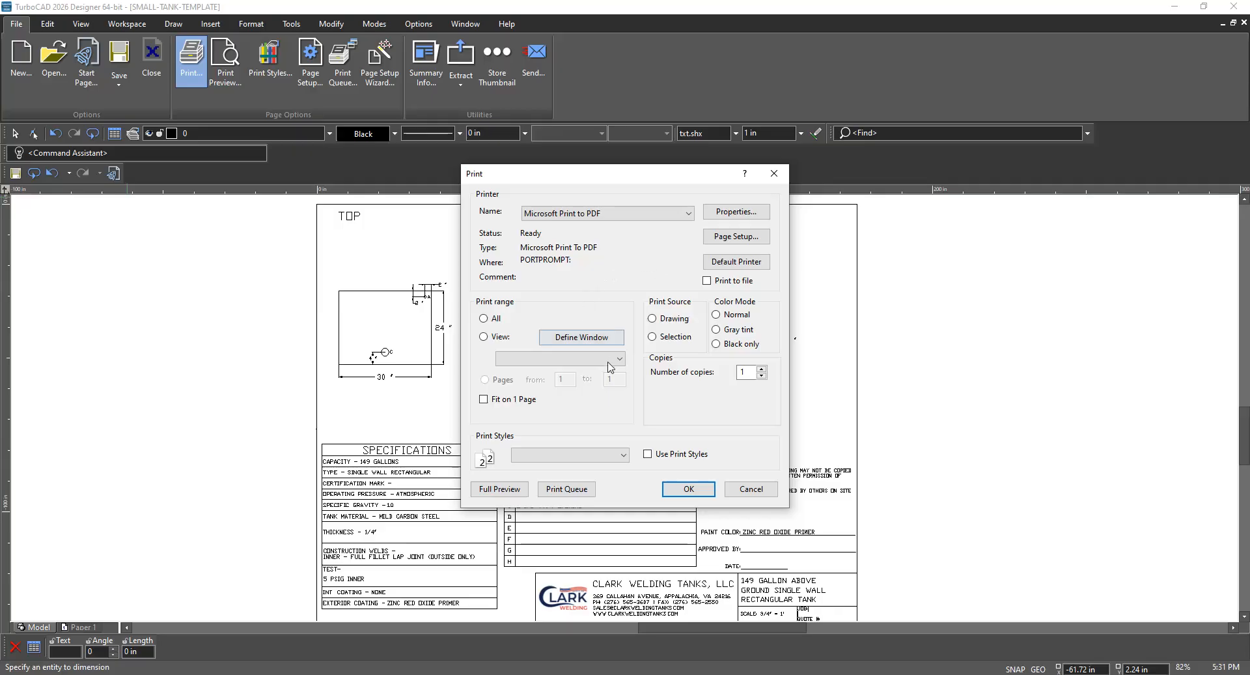
left_click(689, 489)
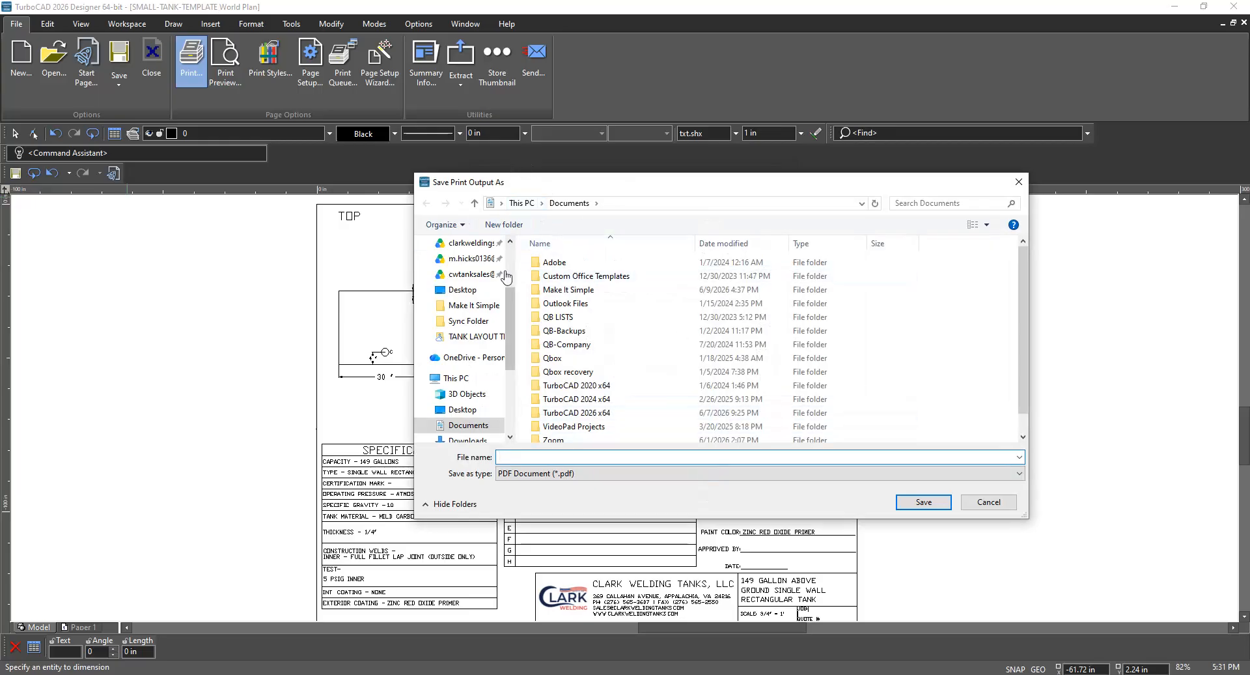
Save the print output as a PDF document named SWR-00149-NS on the Desktop
left_click(453, 293)
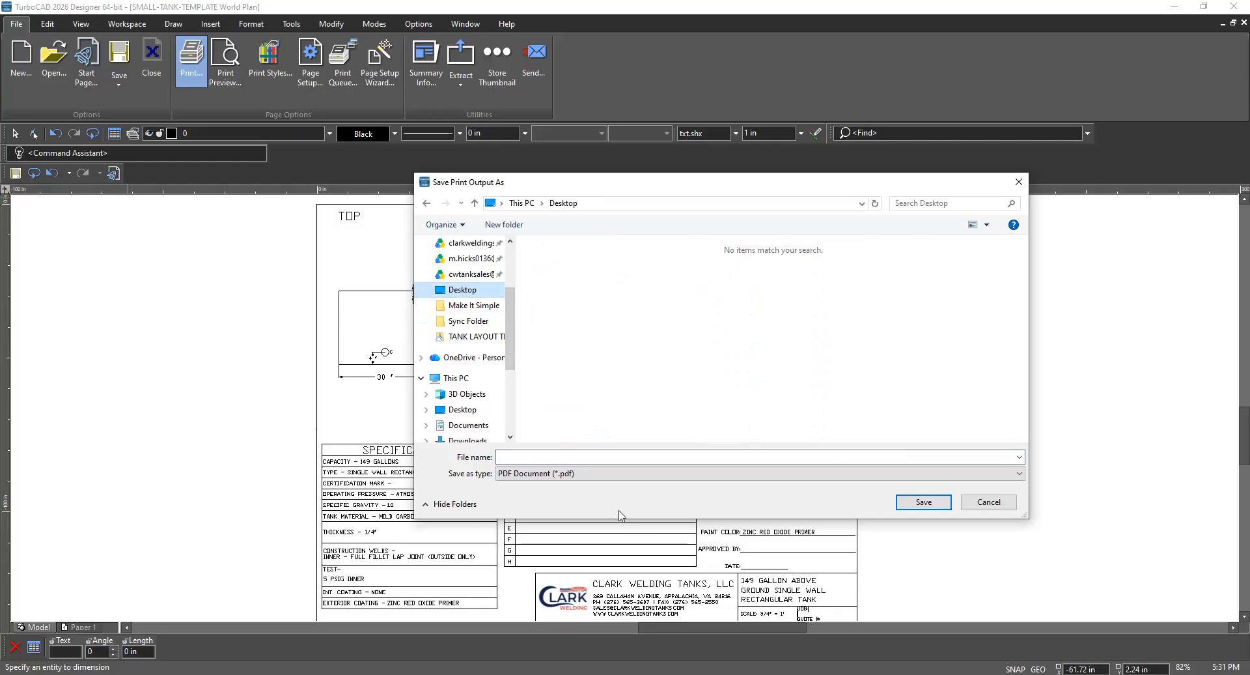
left_click(531, 459)
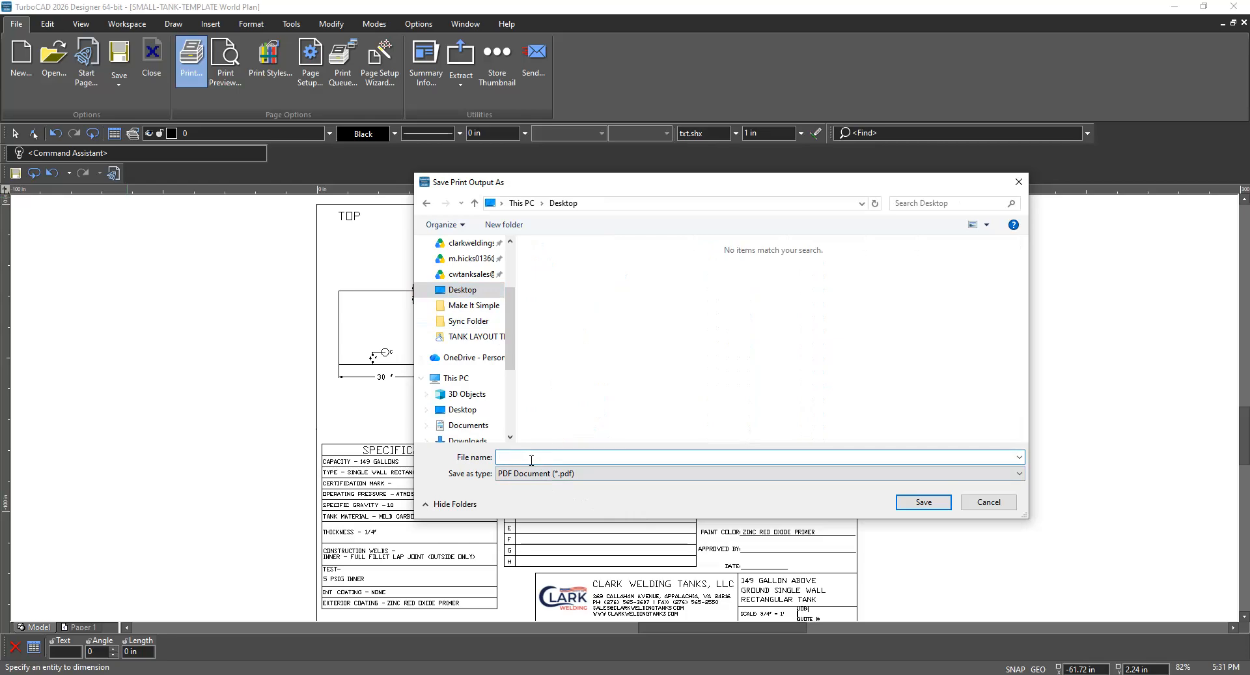
type("sdf")
key("BackSpace")
key("BackSpace")
key("BackSpace")
type("SWR")
type("-00149")
type("-NS")
left_click(925, 502)
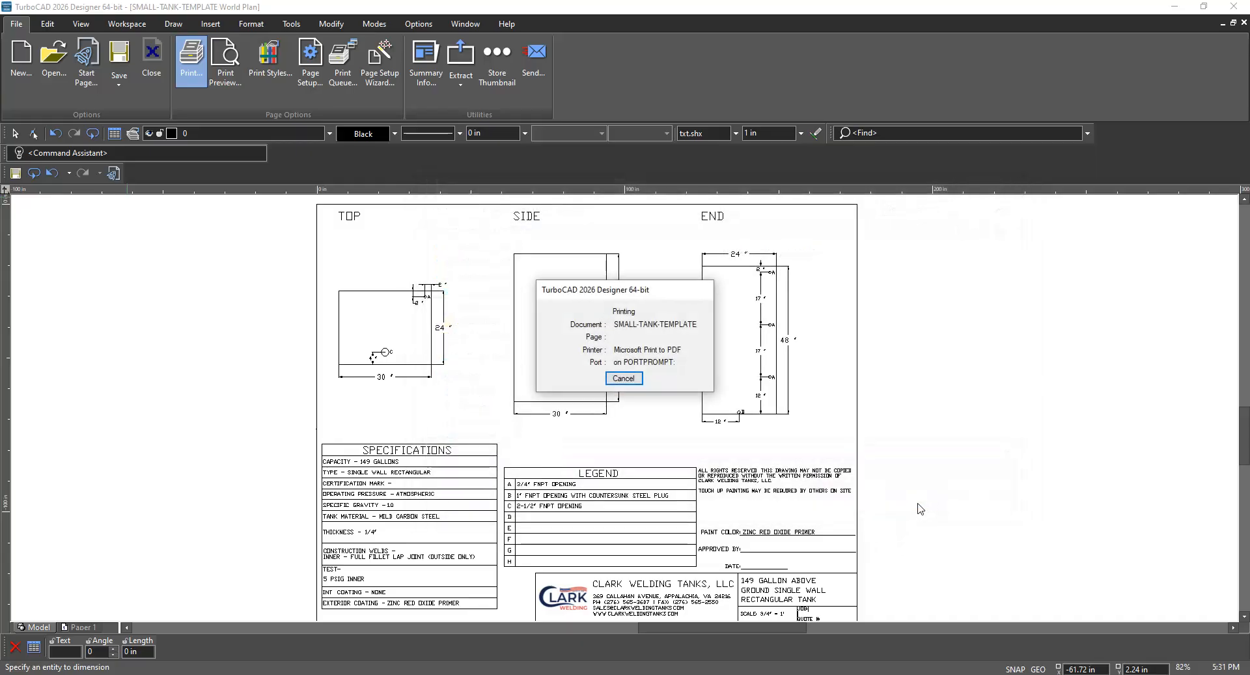